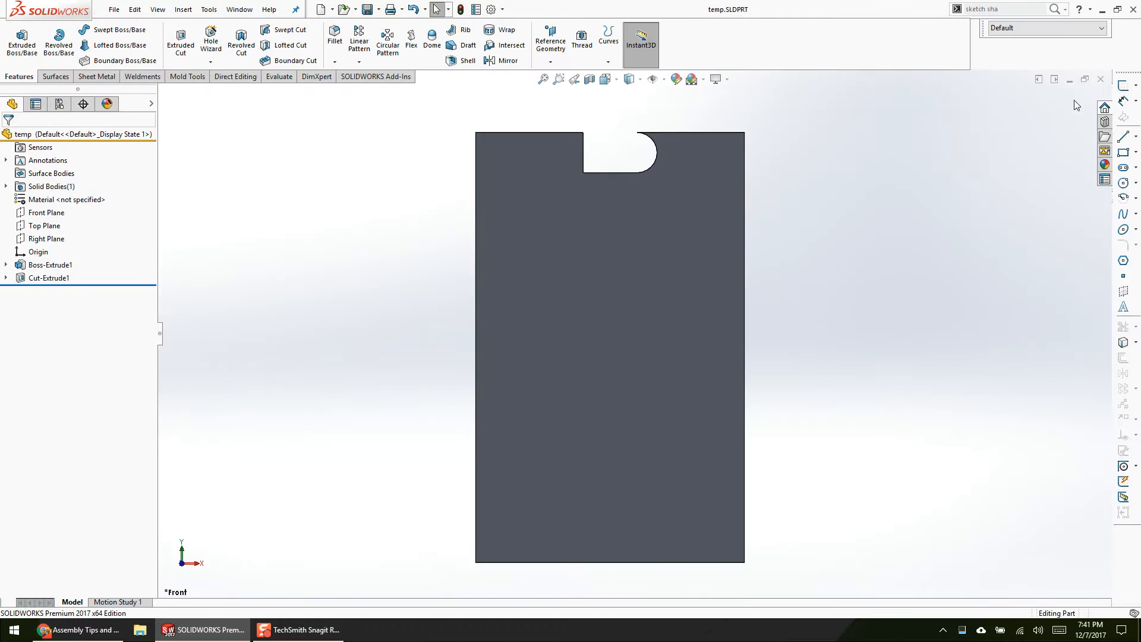
Step: Close all open documents, saving every modified file
left_click(1099, 80)
left_click(1100, 80)
left_click(1100, 80)
left_click(1101, 81)
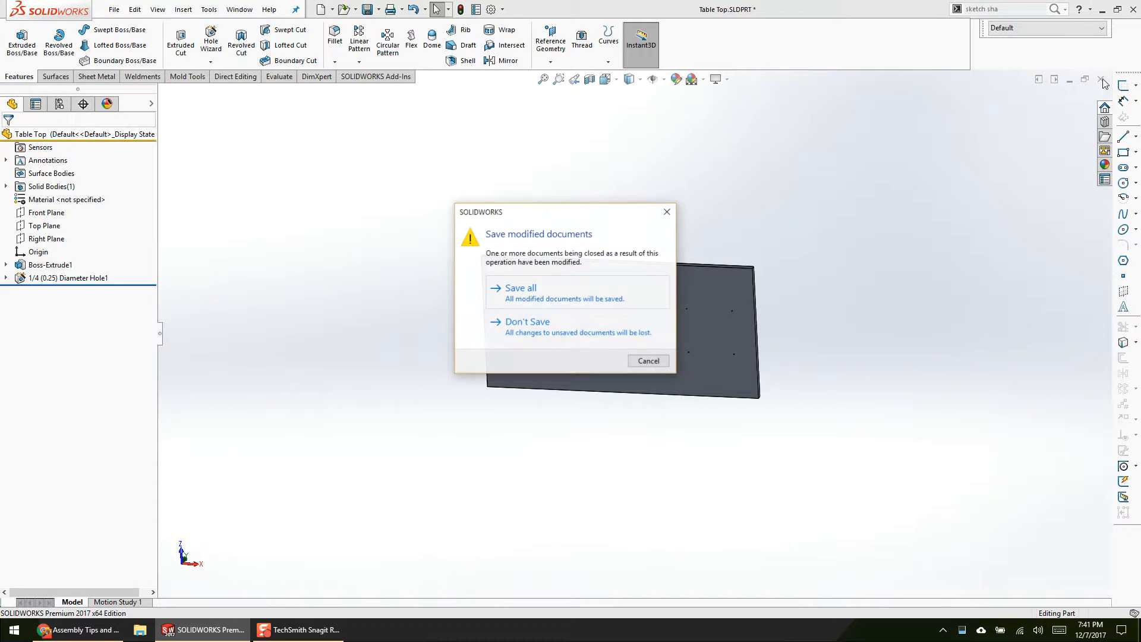
left_click(571, 290)
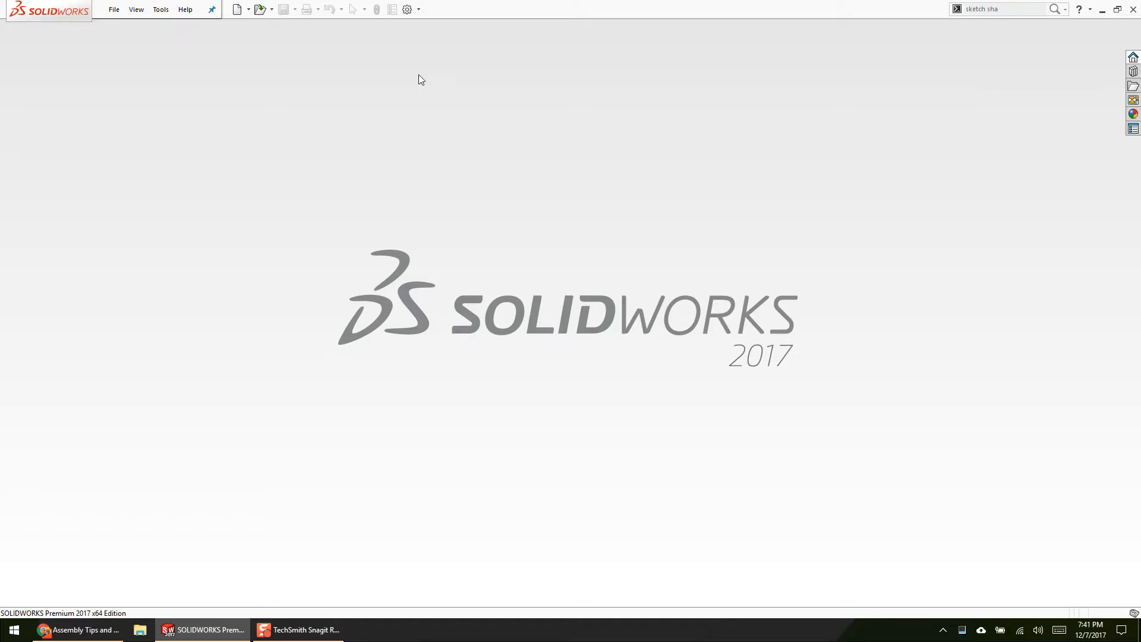
Step: Open the NR-01-20 deg assembly from the Desktop's Example #2 folder, filtering the files to top-level assemblies
left_click(260, 9)
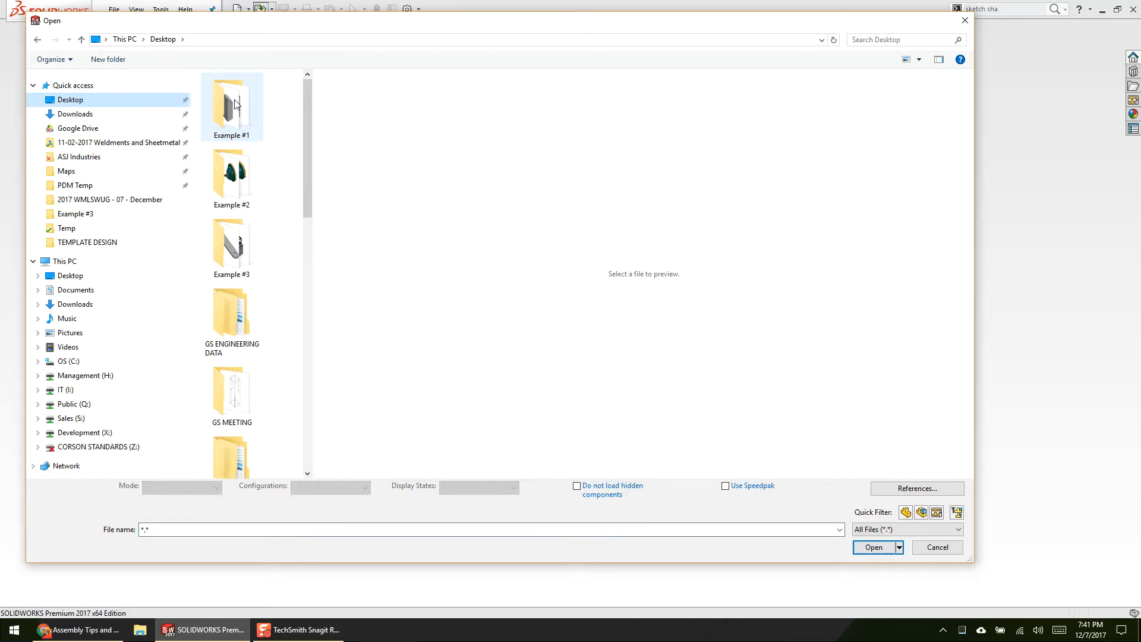
double_click(248, 174)
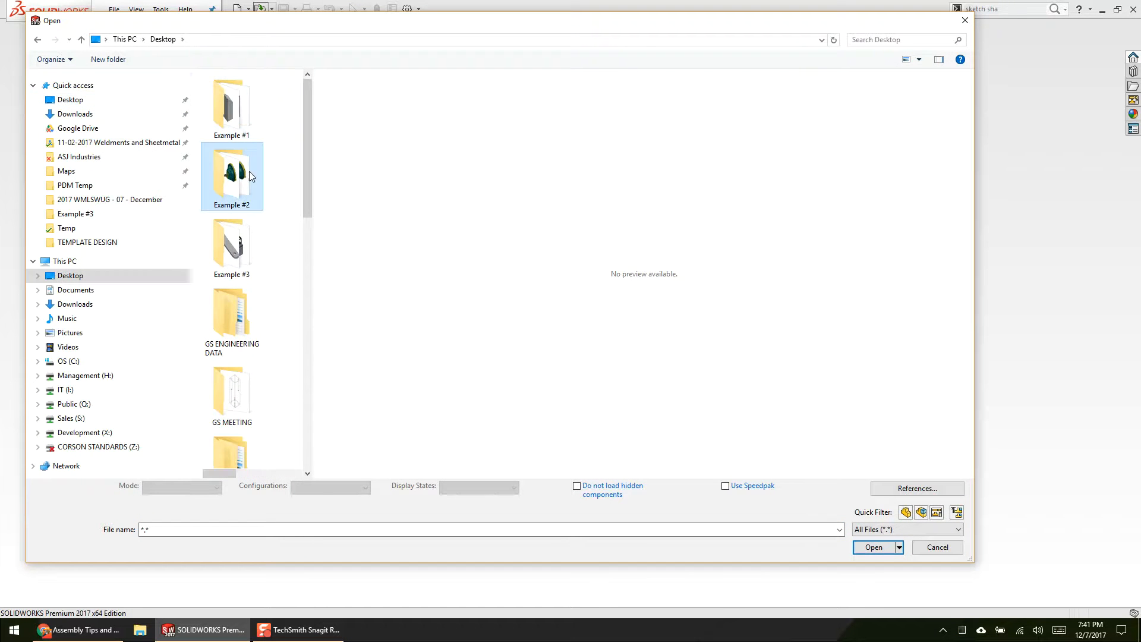
left_click(956, 512)
left_click(251, 93)
left_click(857, 547)
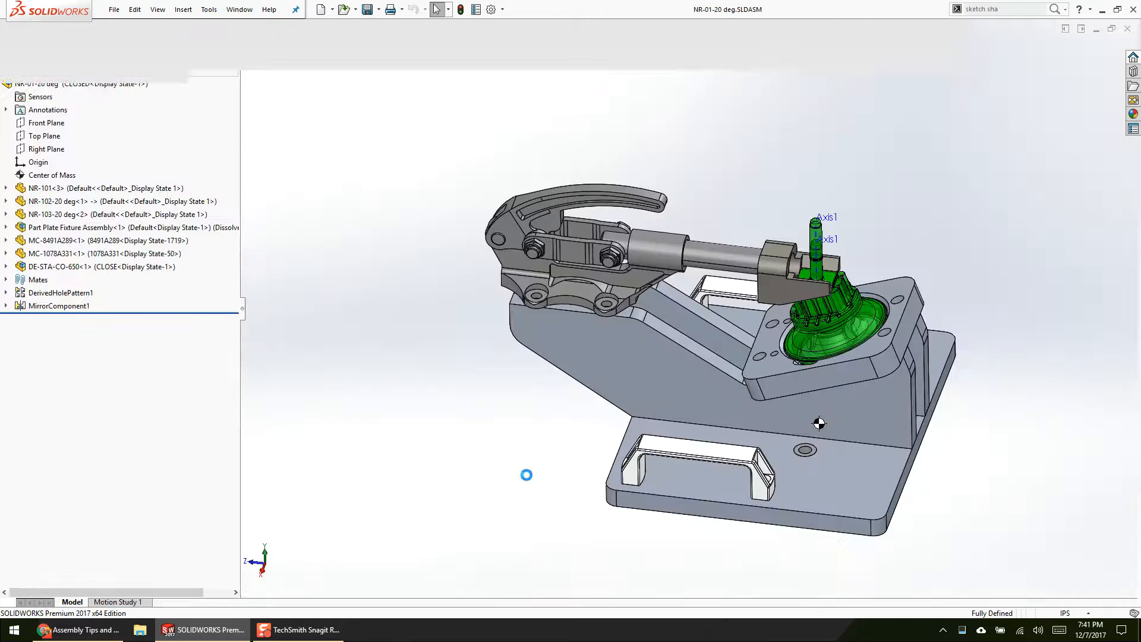
Step: Switch the DE-STA-CO-650 clamp to its OPEN configuration and view its position over the part
scroll(733, 358, "down", 4)
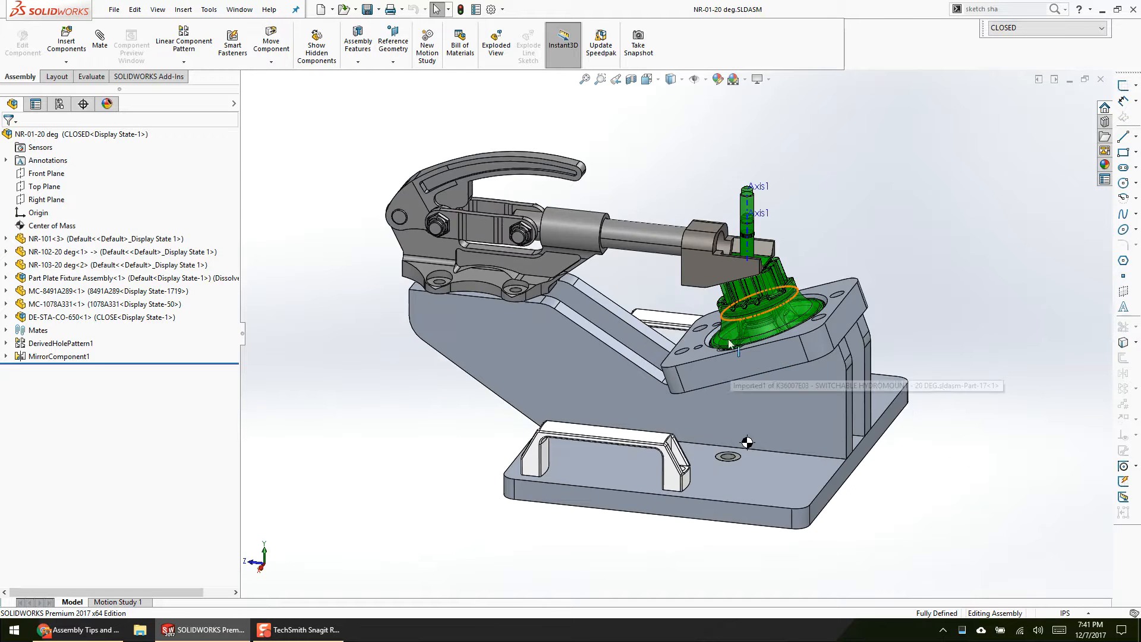
scroll(418, 341, "up", 2)
left_click(418, 340)
left_click(367, 398)
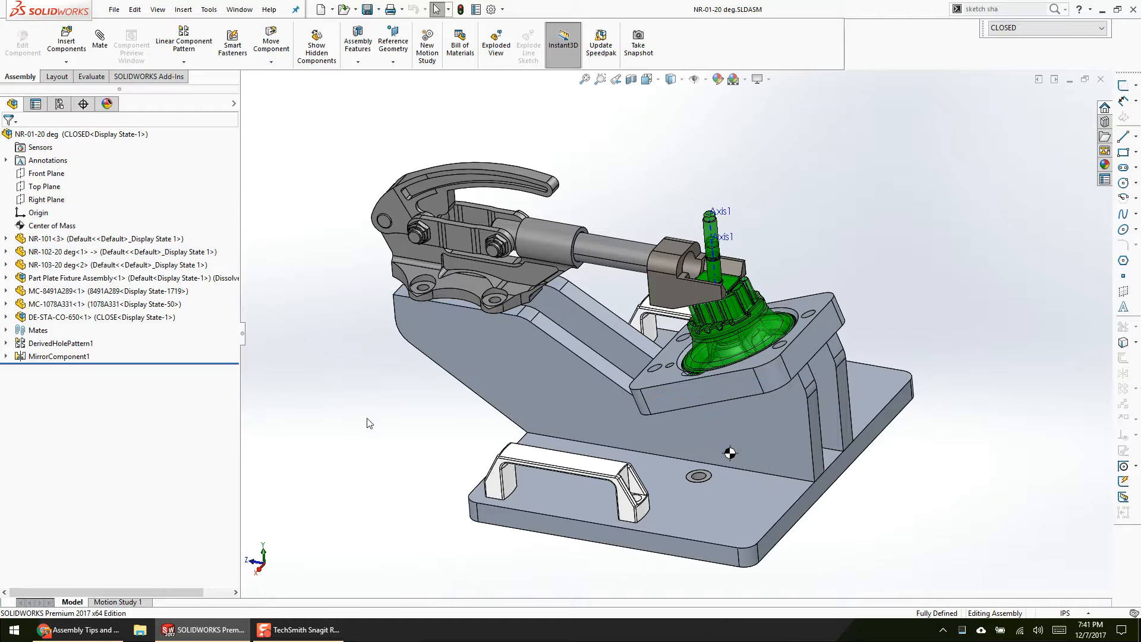
left_click(544, 250)
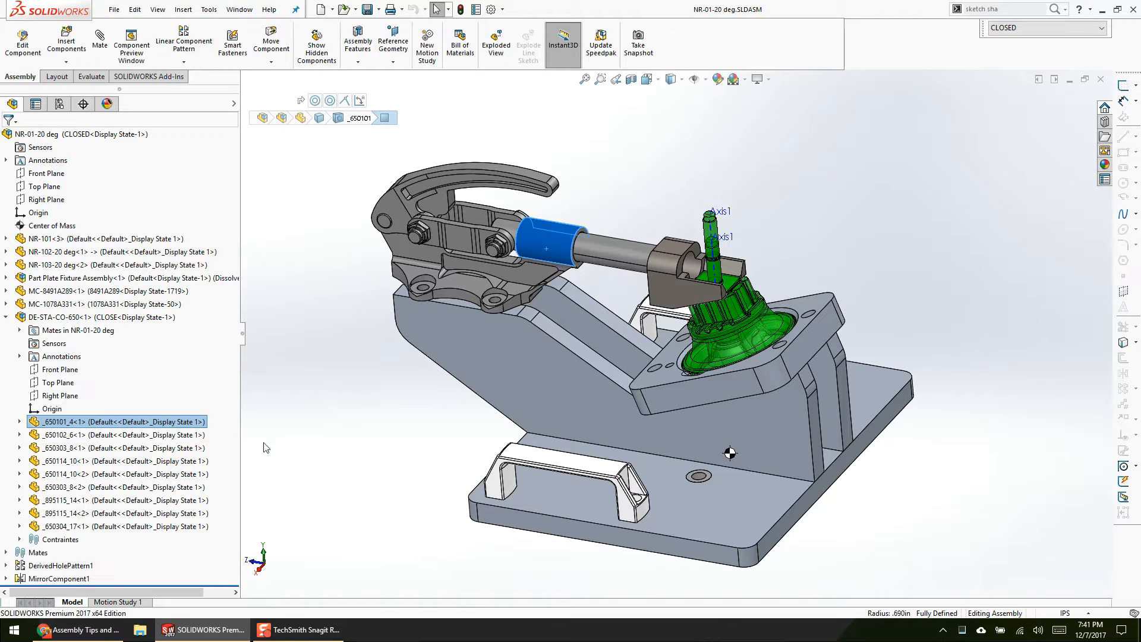
left_click(132, 319)
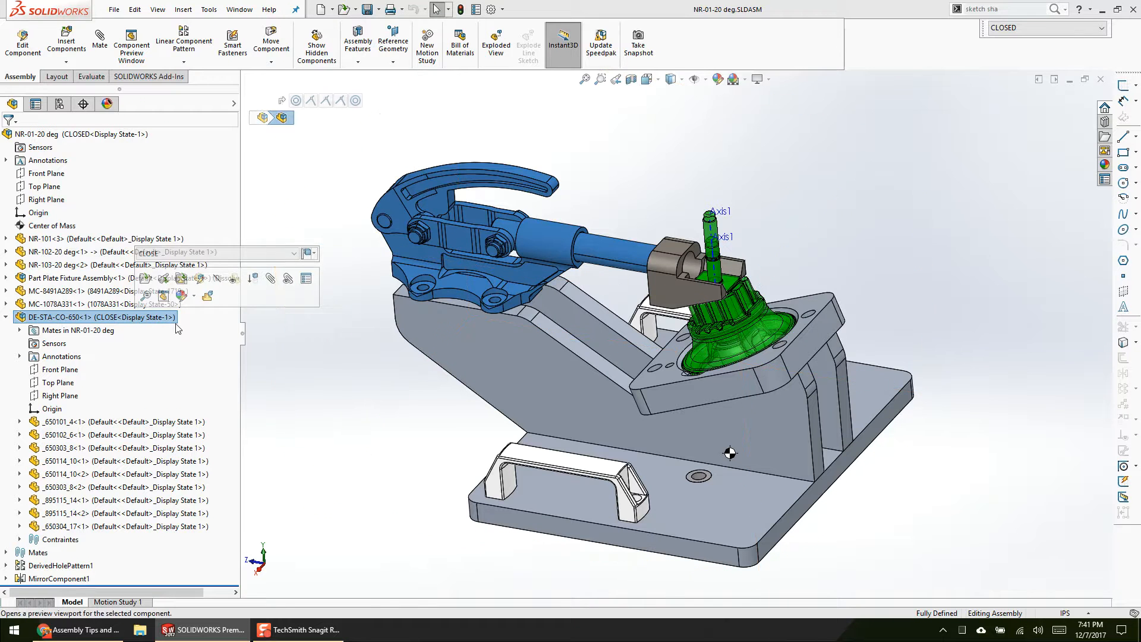
left_click(239, 255)
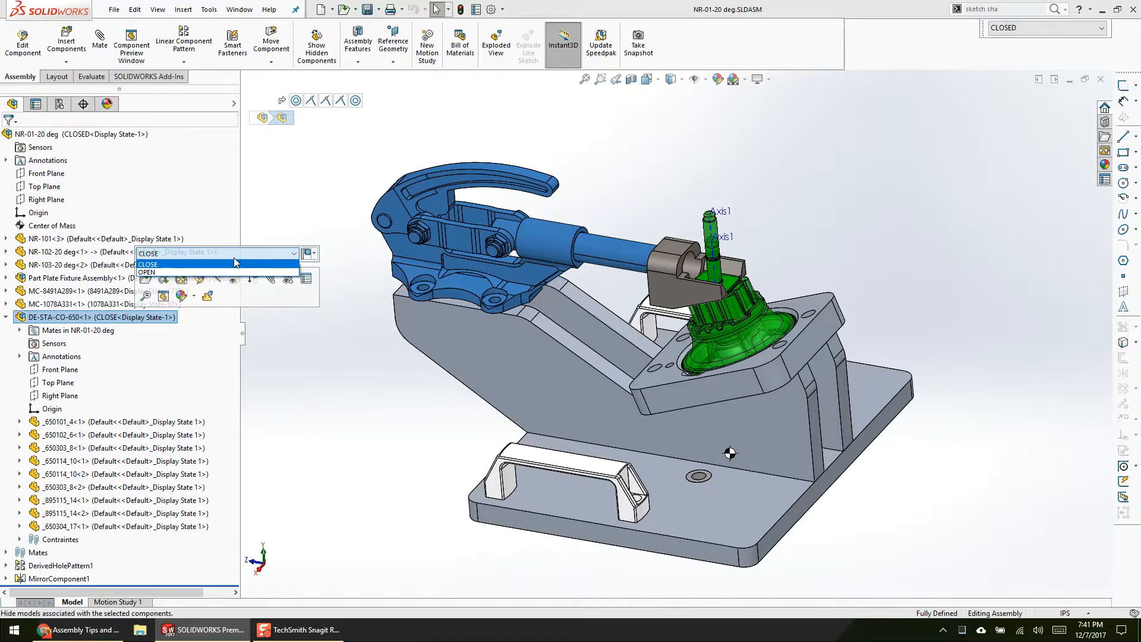
left_click(230, 272)
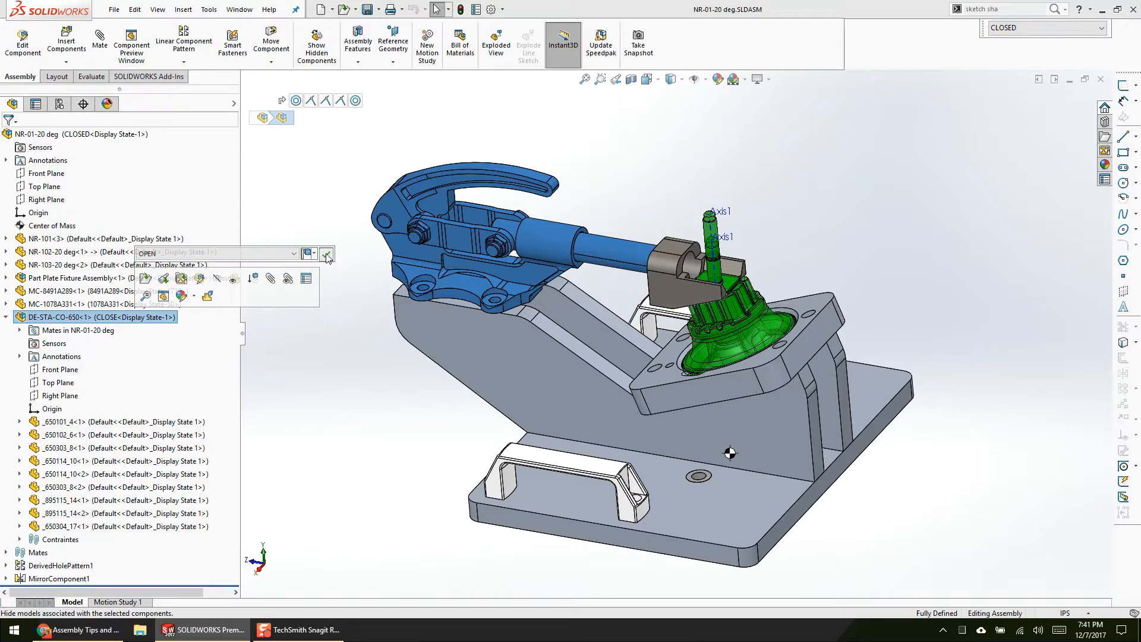
left_click(356, 406)
scroll(621, 291, "down", 5)
scroll(618, 387, "up", 3)
middle_click_drag(583, 222, 582, 384)
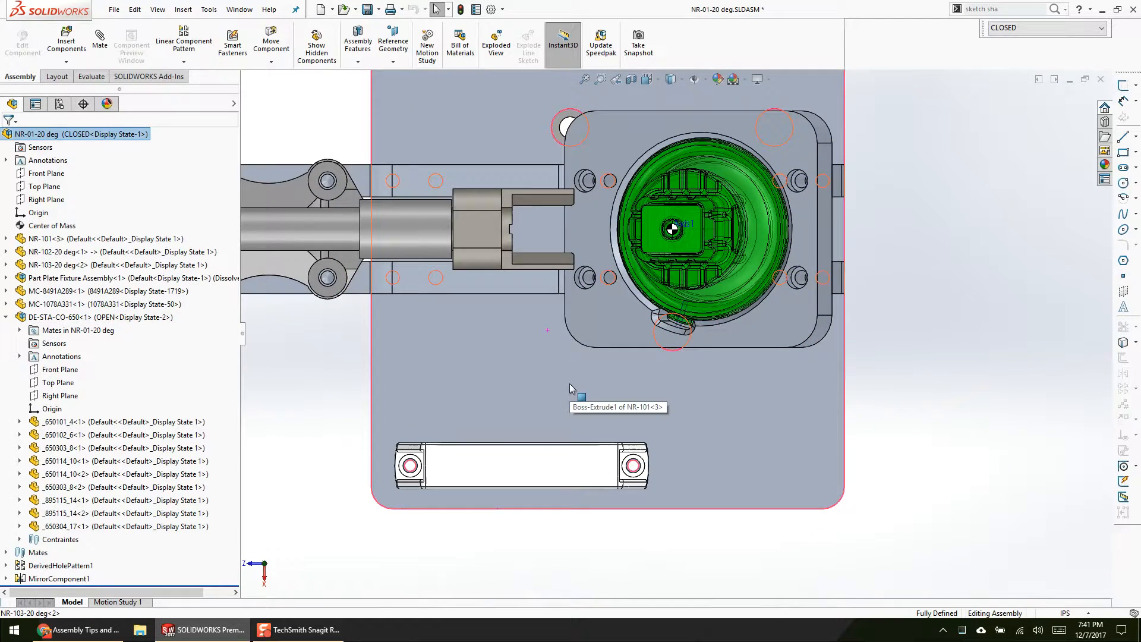
Step: Set the DE-STA-CO-650 clamp back to its CLOSE configuration
left_click(151, 317)
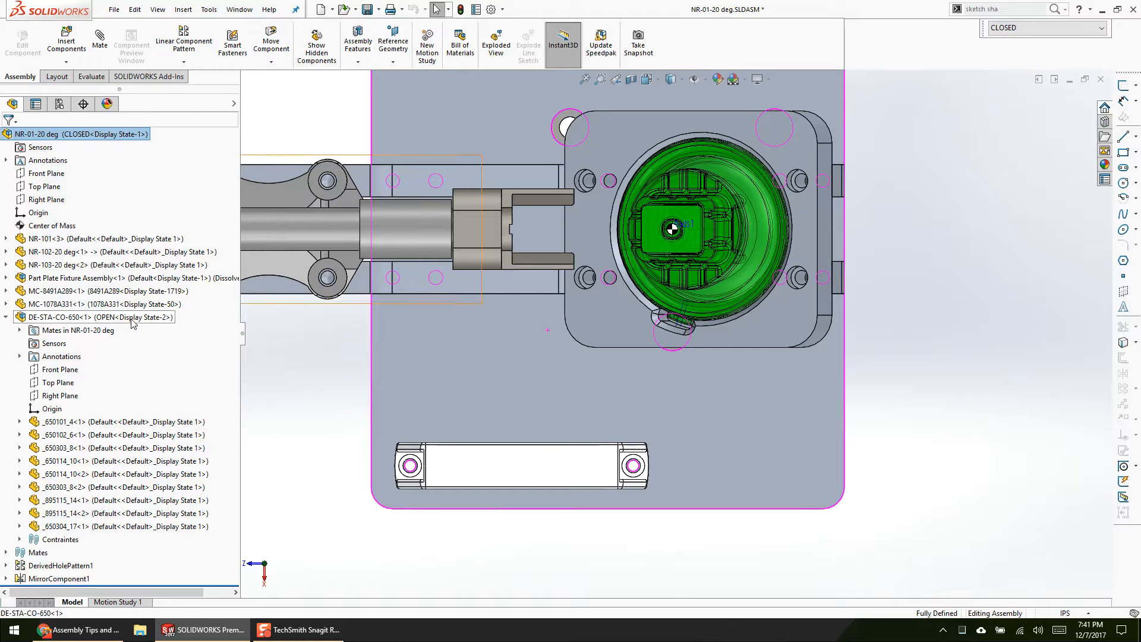
left_click(200, 262)
left_click(202, 277)
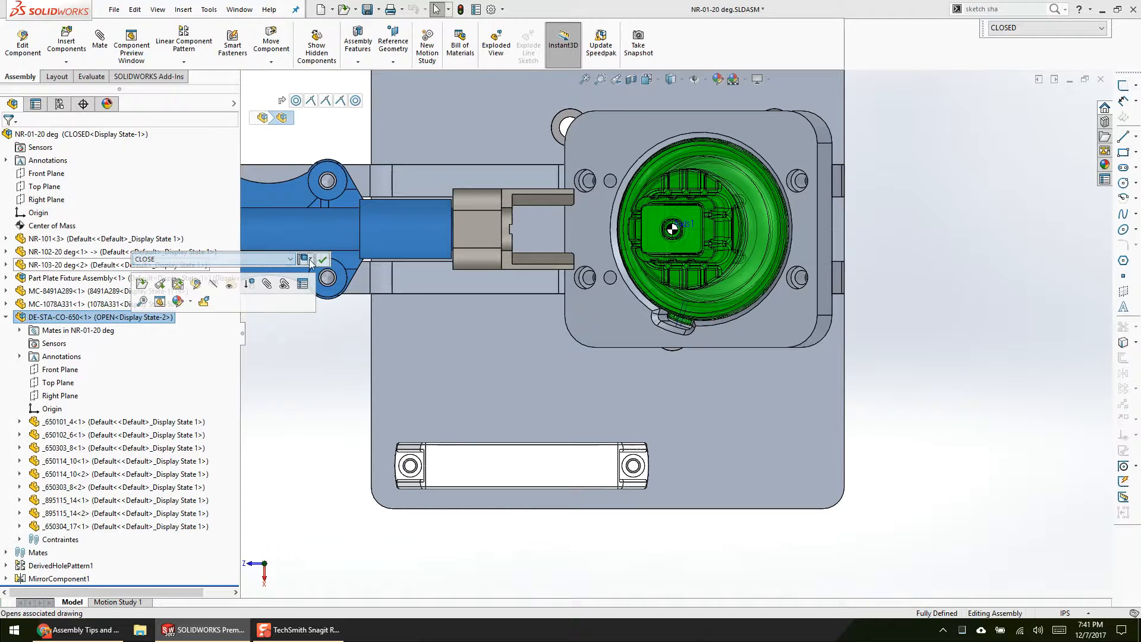
left_click(322, 259)
middle_click_drag(326, 387, 335, 282)
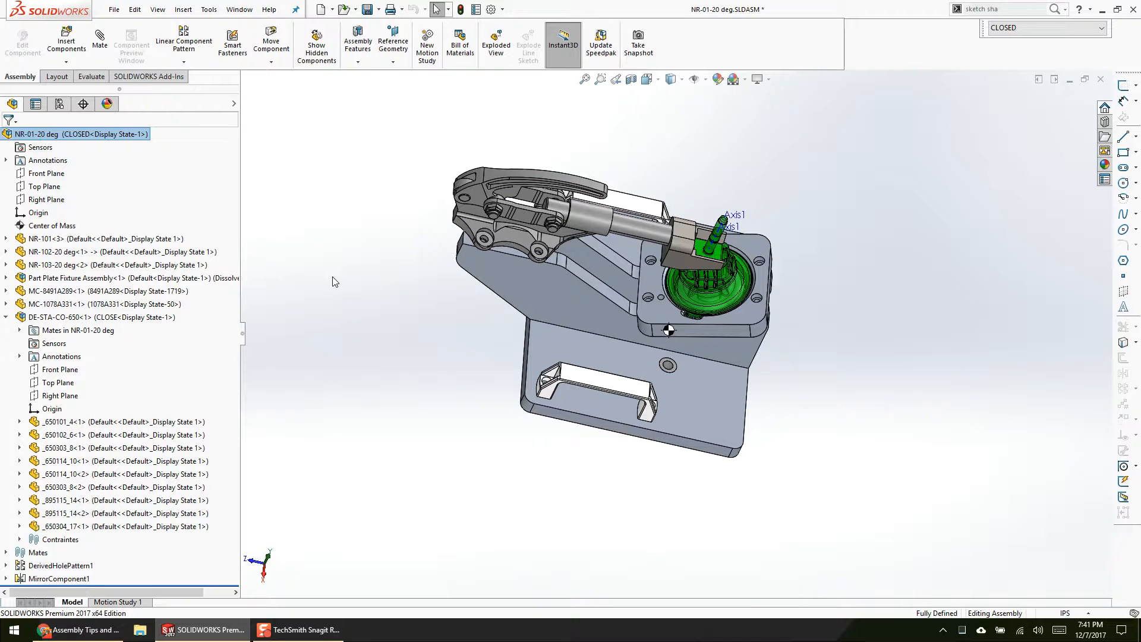
middle_click_drag(333, 277, 321, 268)
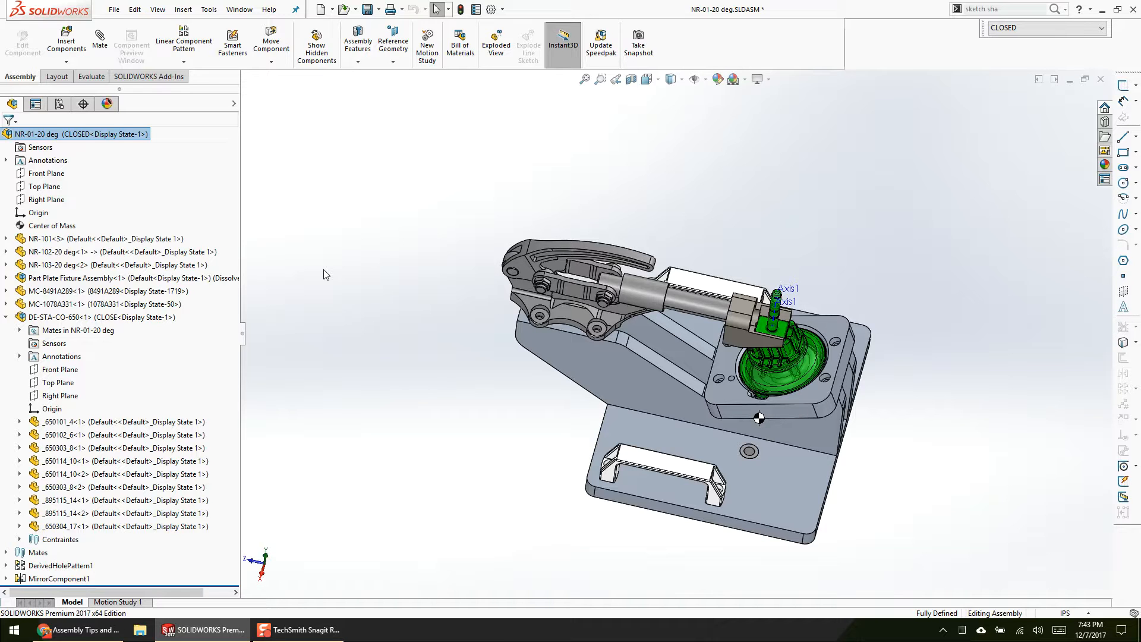
Step: Add a second copy of the DE-STA-CO-650 clamp above the fixture and set that copy to the OPEN configuration
left_click(95, 316)
left_click_drag(95, 317, 872, 182)
left_click(128, 330)
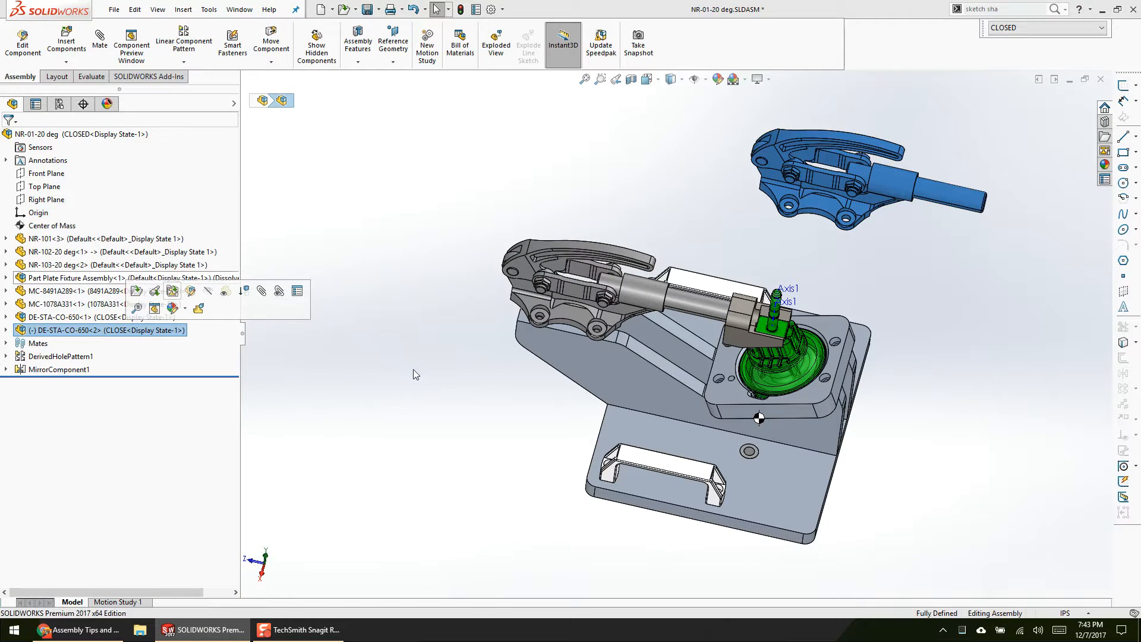
scroll(989, 303, "up", 1)
middle_click_drag(728, 309, 628, 262)
scroll(625, 261, "down", 1)
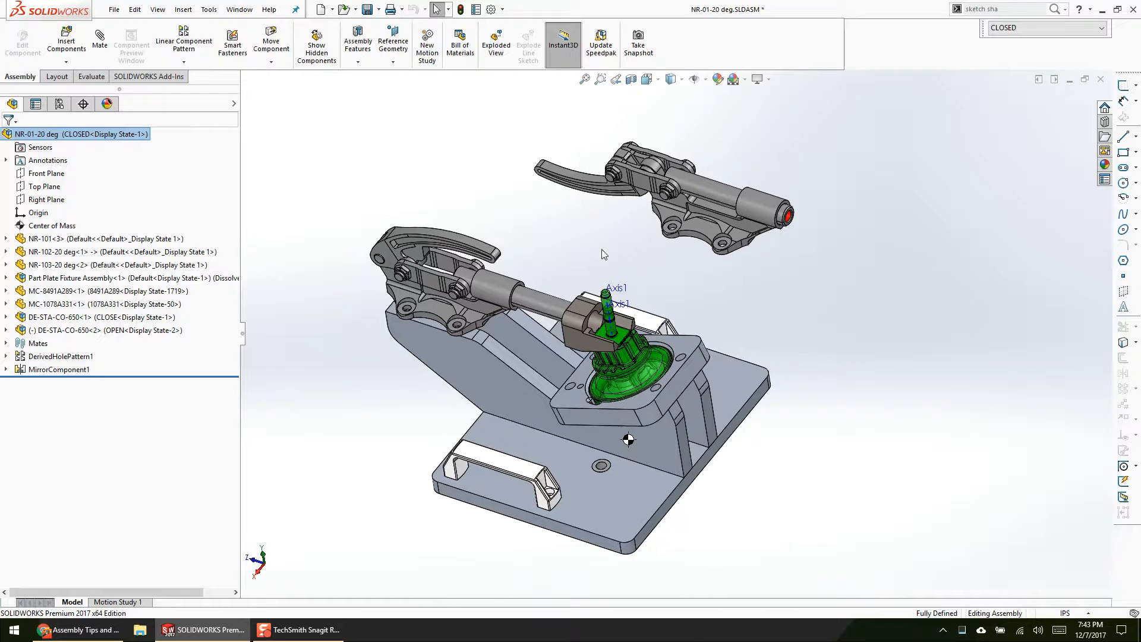
Step: Delete the second DE-STA-CO-650 clamp from the assembly
left_click(121, 329)
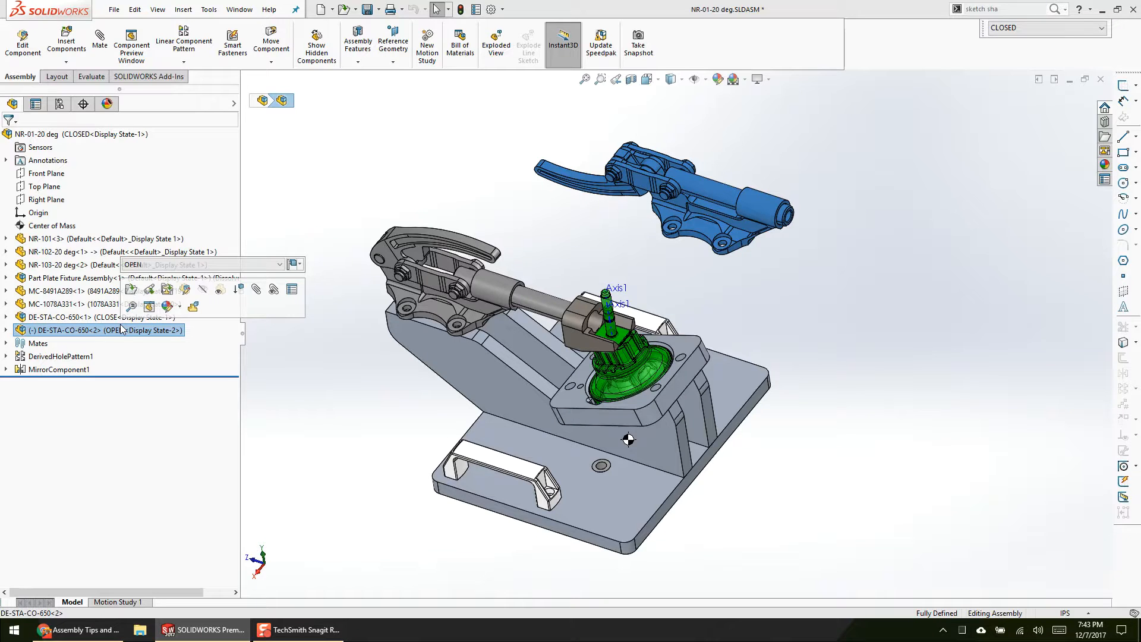
key("Delete")
key("Return")
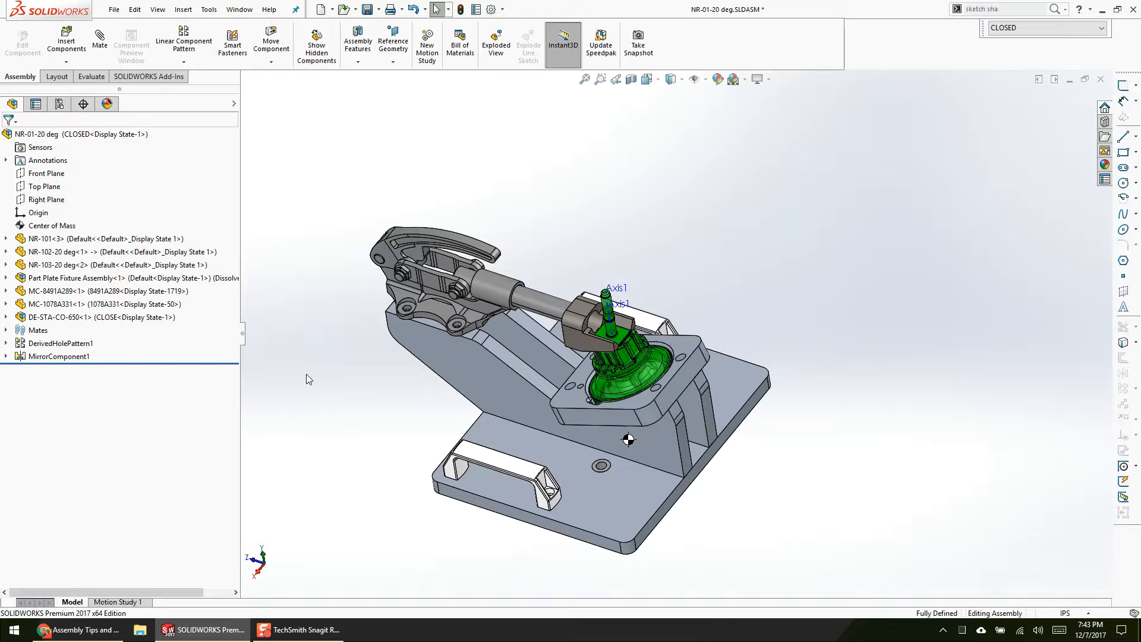
Step: Highlight the assembly's Front, Top and Right planes and examine where they pass through the fixture
middle_click_drag(323, 395, 297, 353)
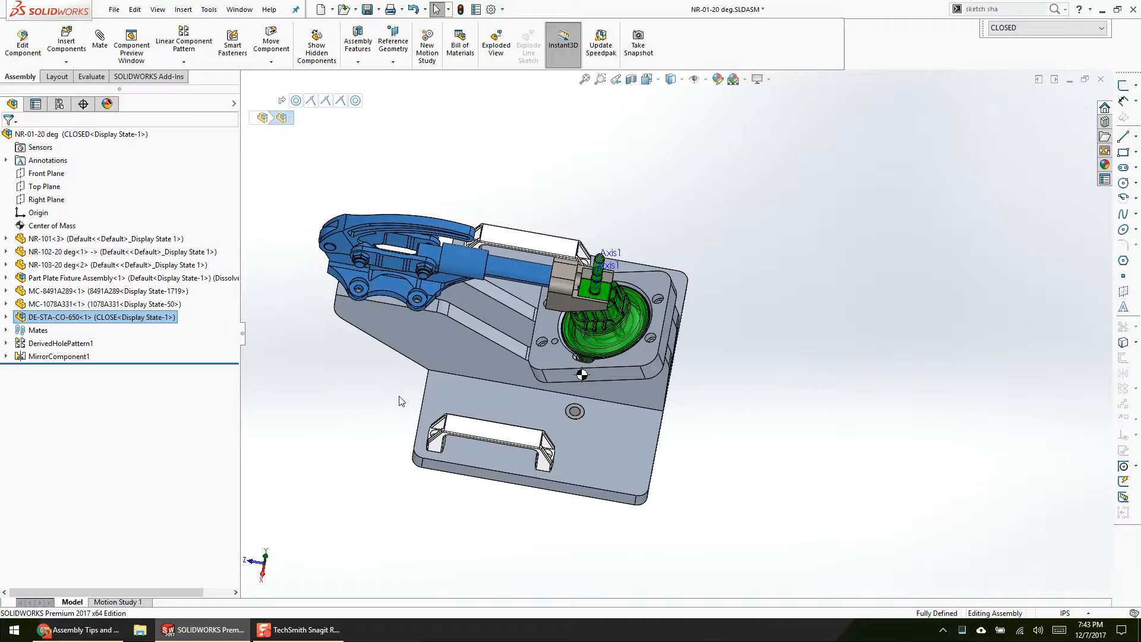
middle_click_drag(371, 385, 372, 358)
left_click(47, 174)
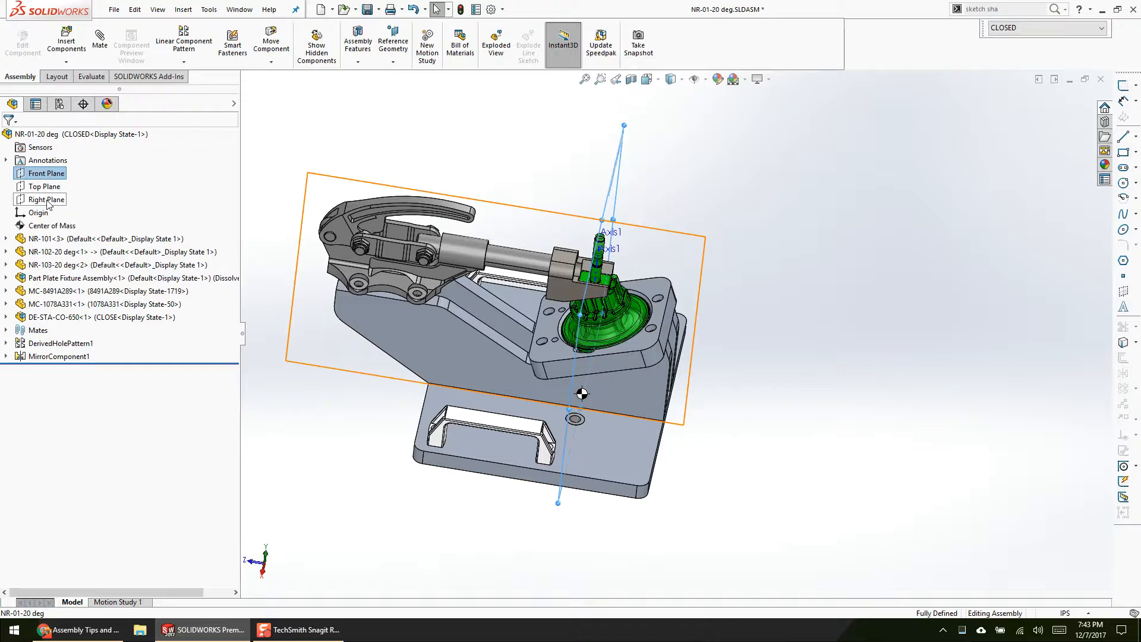
left_click(48, 199, "shift")
middle_click_drag(857, 301, 828, 460)
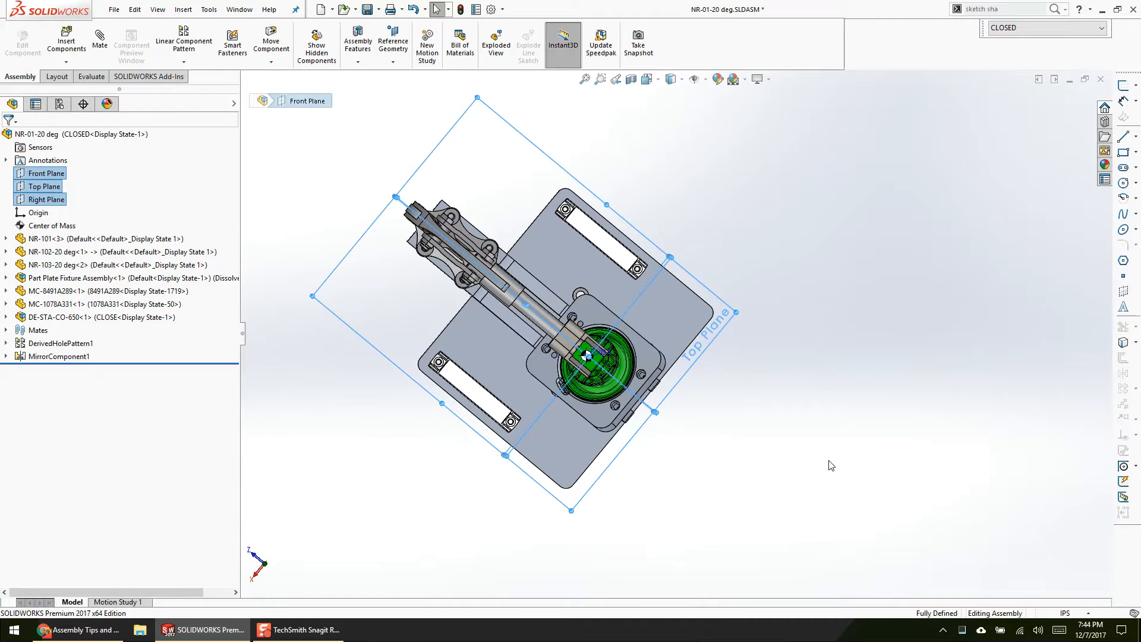
key("Escape")
Step: Inspect from above how the three default planes line up with the centre of the green part
key("ctrl+5")
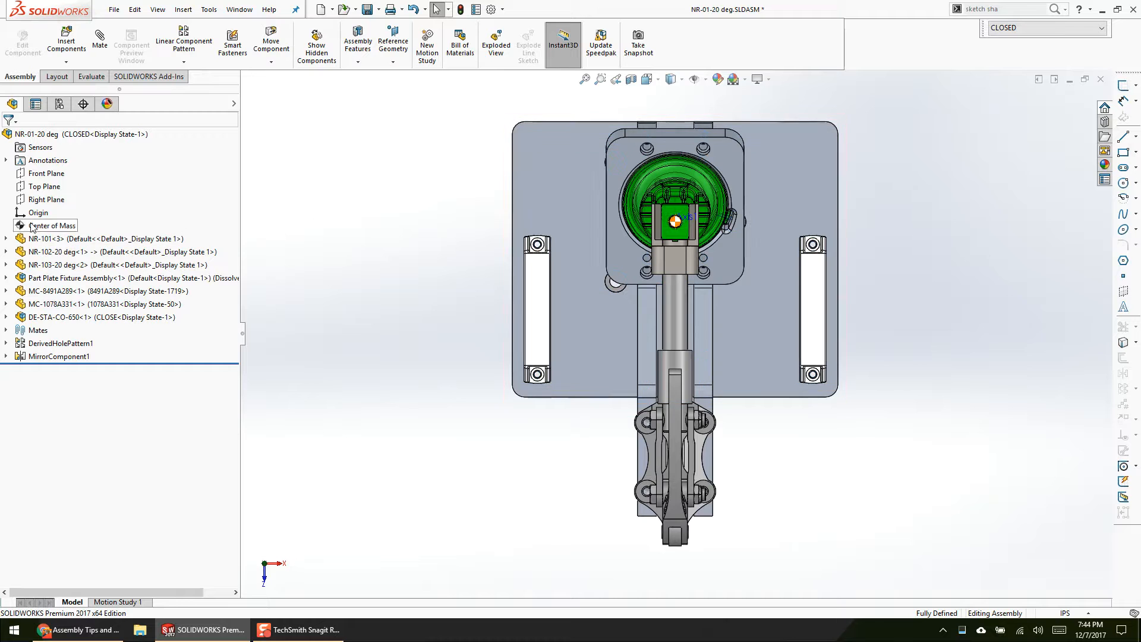
left_click(47, 173)
left_click(46, 200, "shift")
scroll(658, 332, "down", 5)
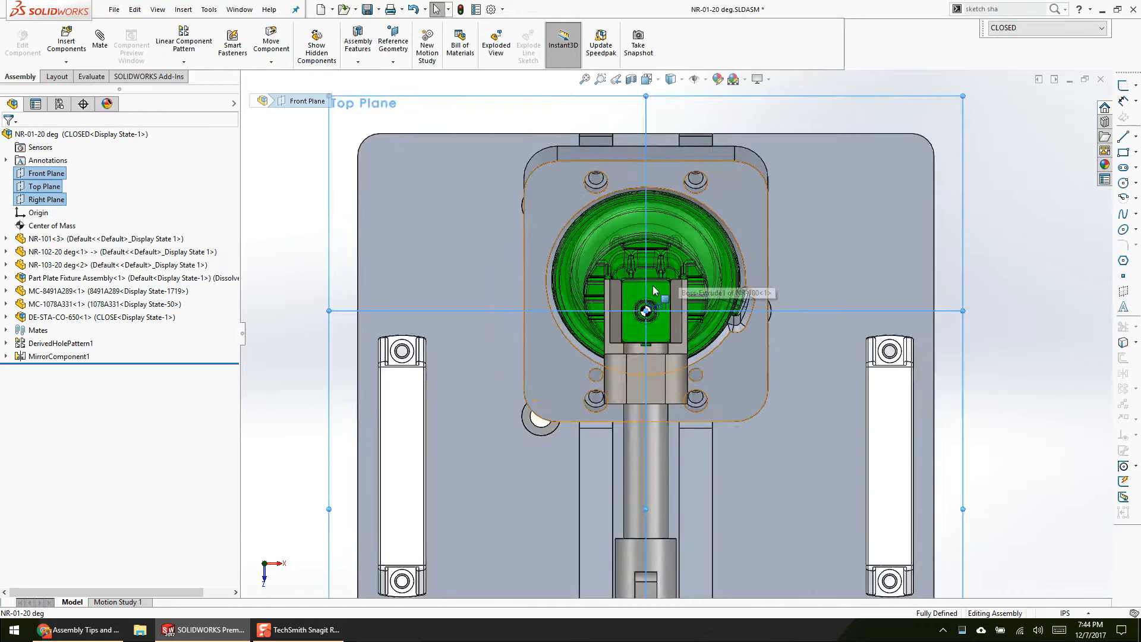
scroll(658, 333, "down", 1)
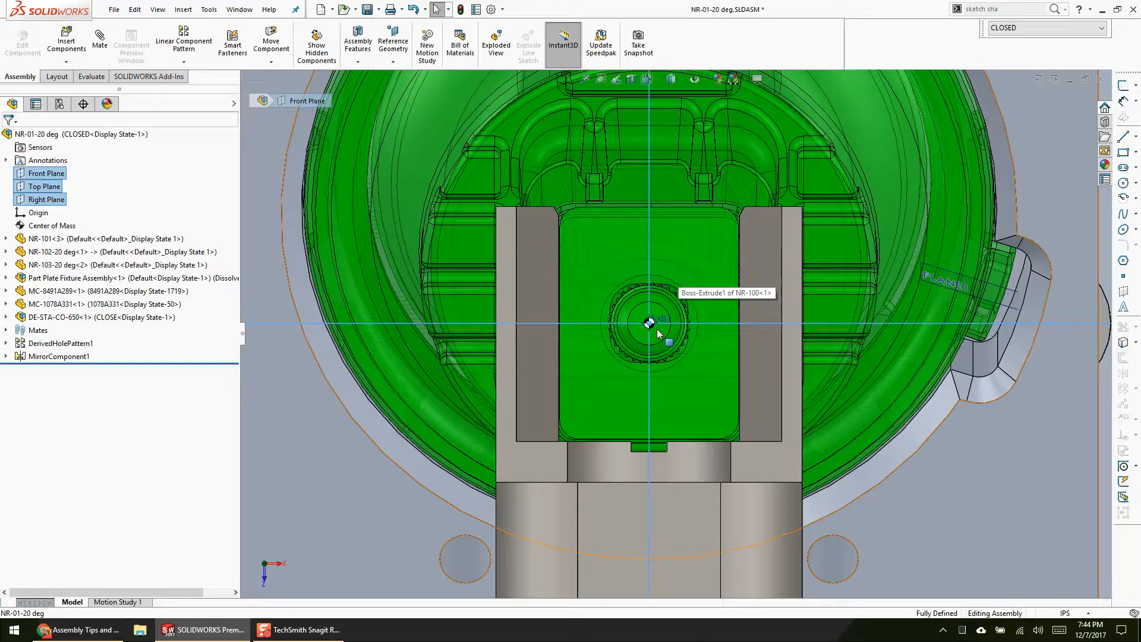
scroll(583, 357, "up", 6)
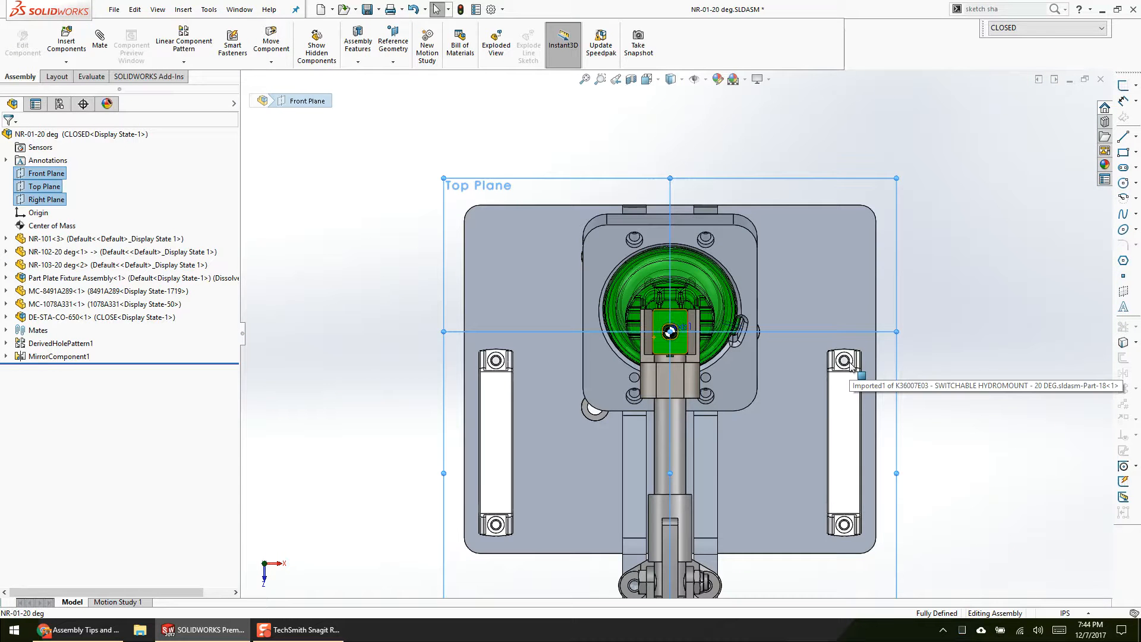
left_click(398, 396)
Step: Expand the assembly's mates and look at the Coincident1 mate between NR-101 and the origin
middle_click_drag(388, 451, 338, 225)
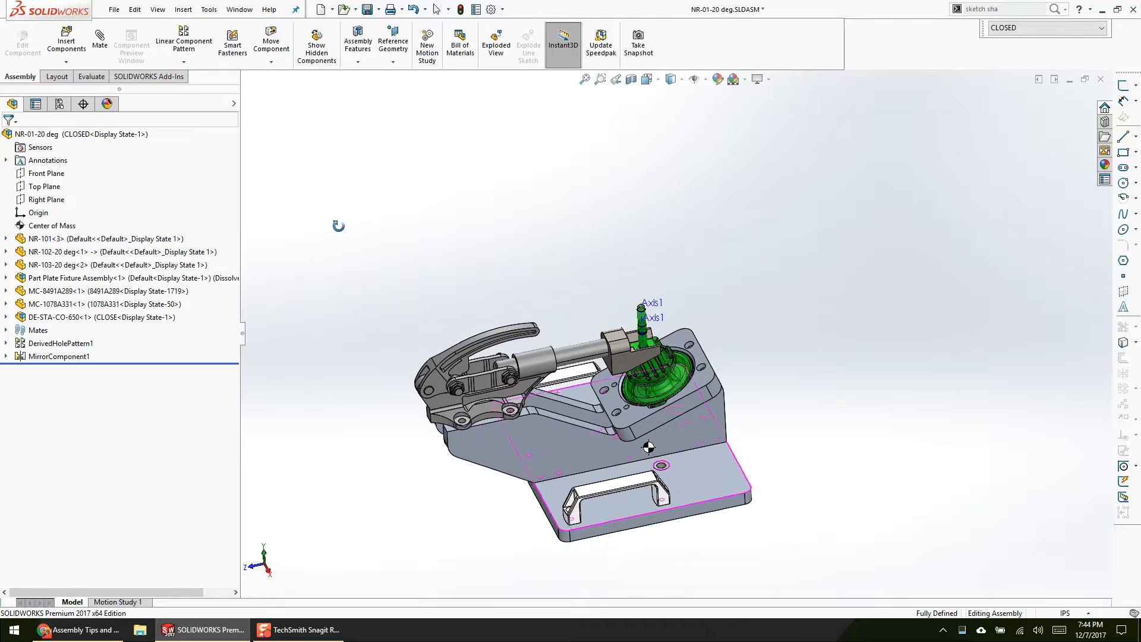
left_click(6, 330)
left_click(75, 344)
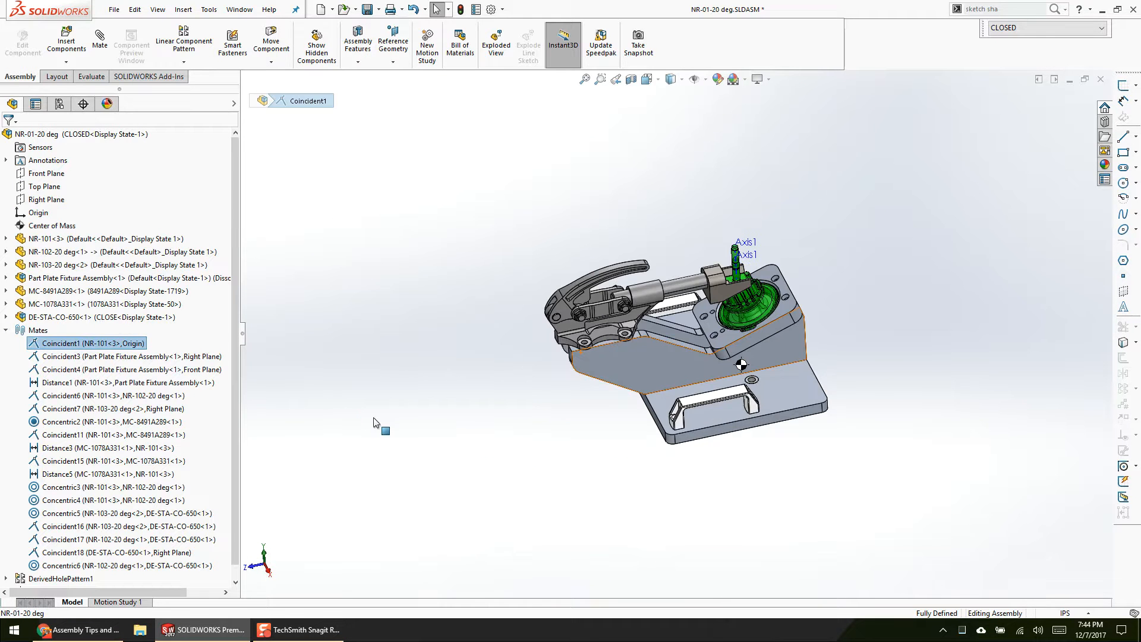
left_click(381, 425)
Step: Hide every component except the NR-101 base plate, including the remaining side plates and handle
left_click(101, 317)
left_click(97, 254, "shift")
left_click(152, 220)
left_click(117, 344)
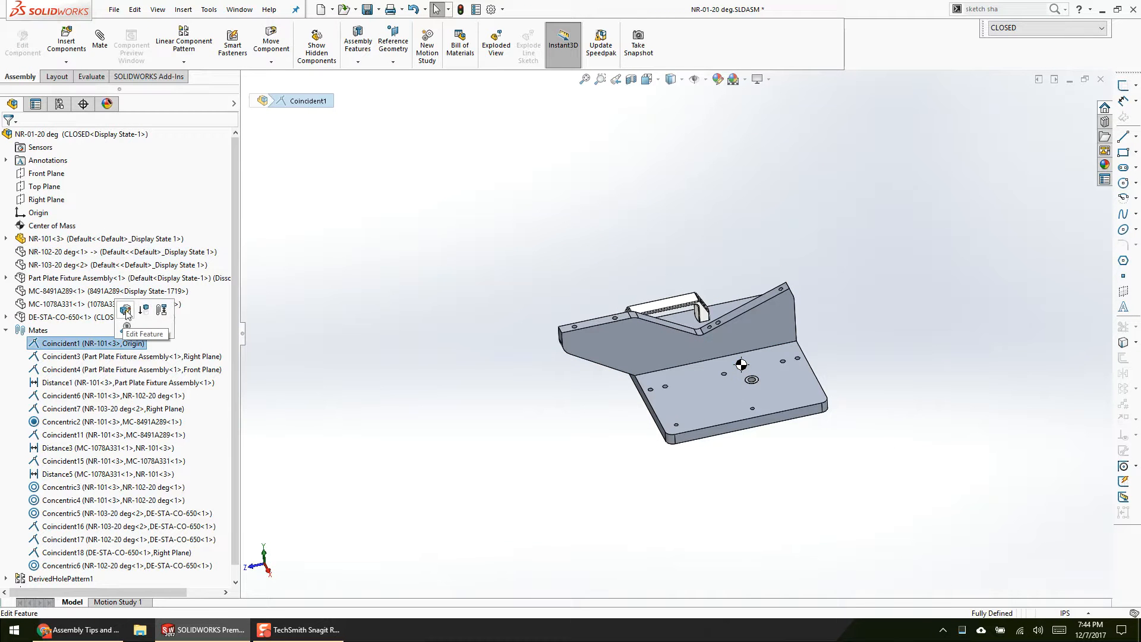
left_click(6, 330)
left_click(562, 367)
key("Tab")
key("Tab")
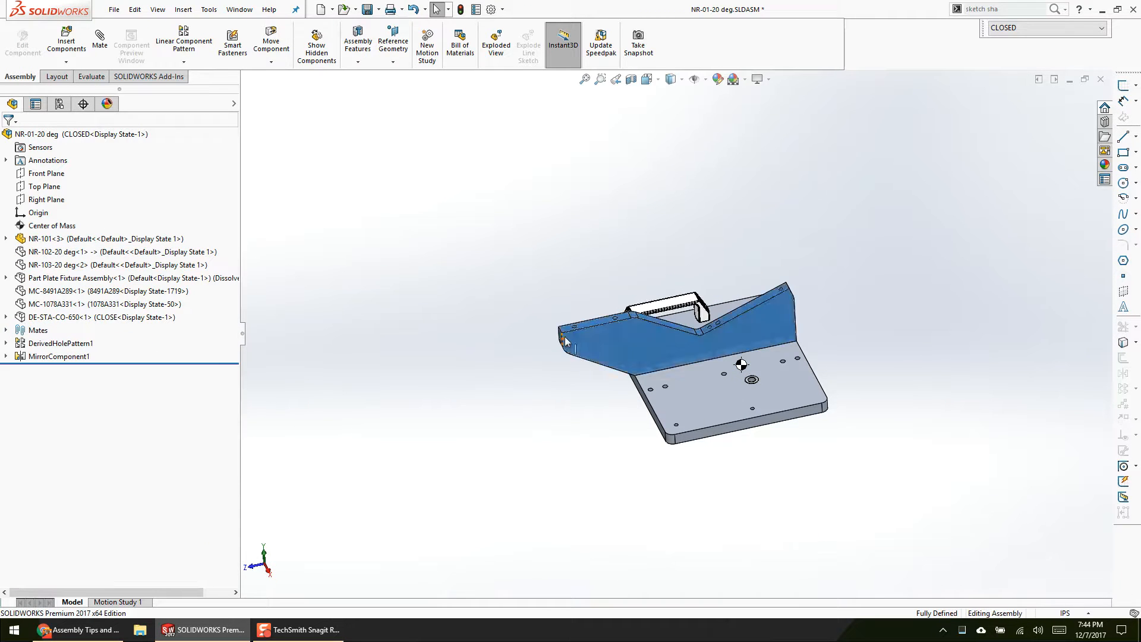
Step: Open the Coincident1 mate for editing and review its base plate origin and assembly origin selections, moving the mate options clear of the plate
left_click(6, 330)
right_click(54, 344)
left_click(65, 310)
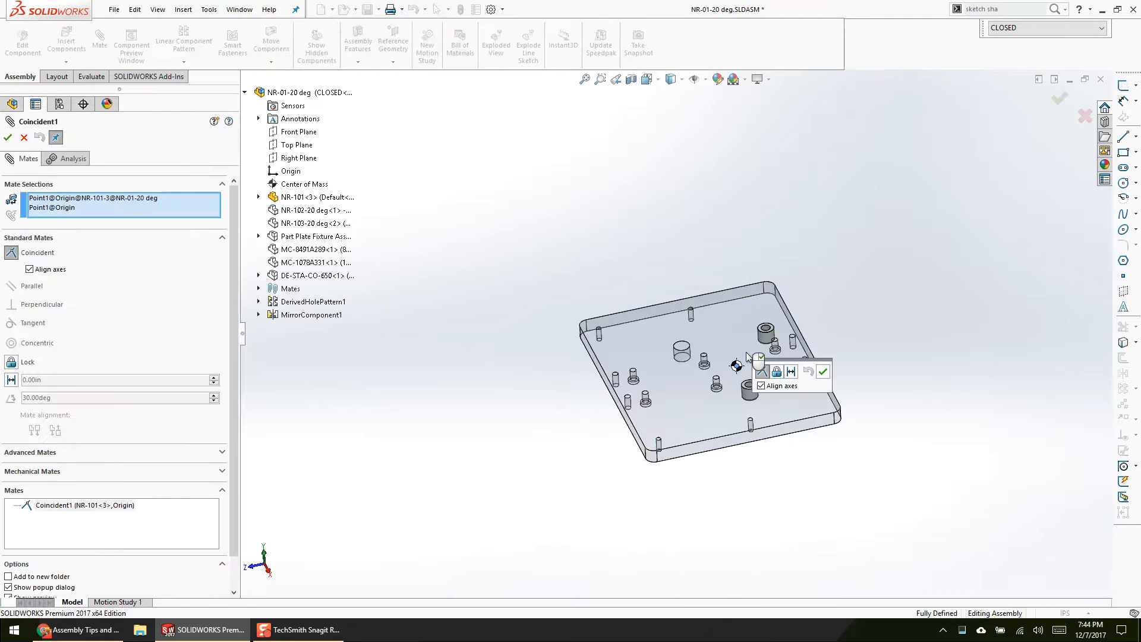
left_click_drag(800, 363, 904, 180)
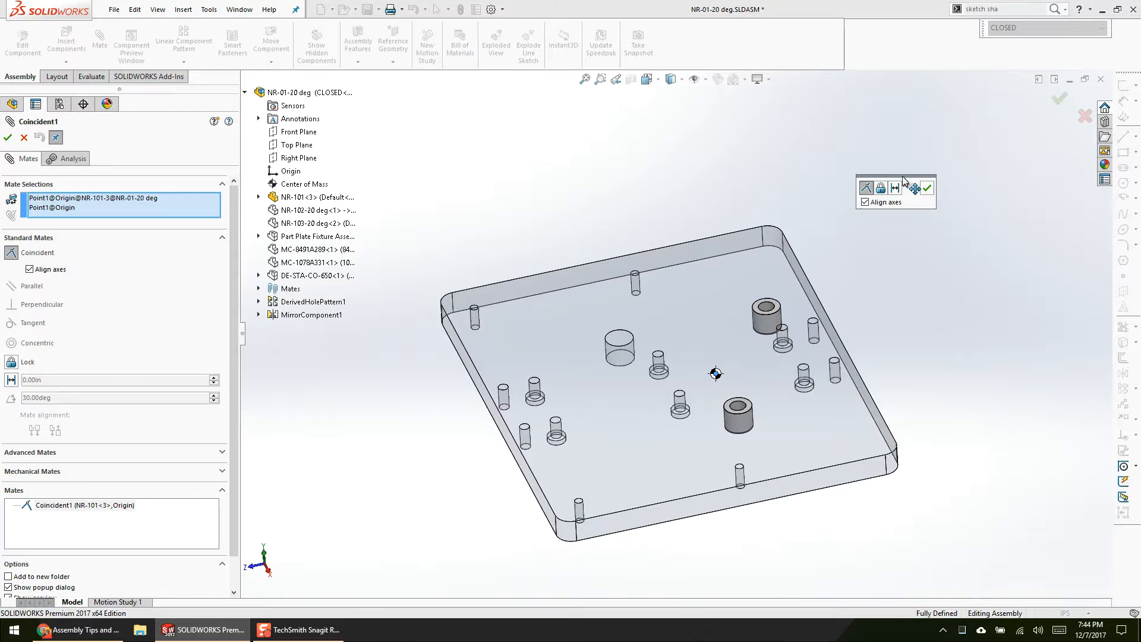
middle_click_drag(961, 267, 815, 326)
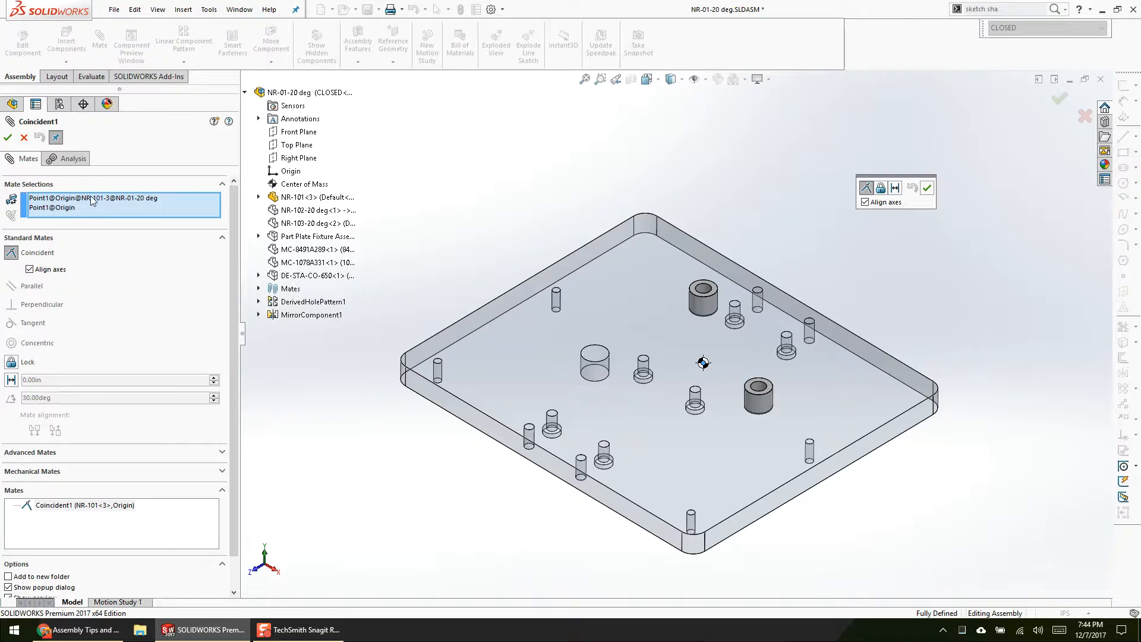
left_click(50, 208)
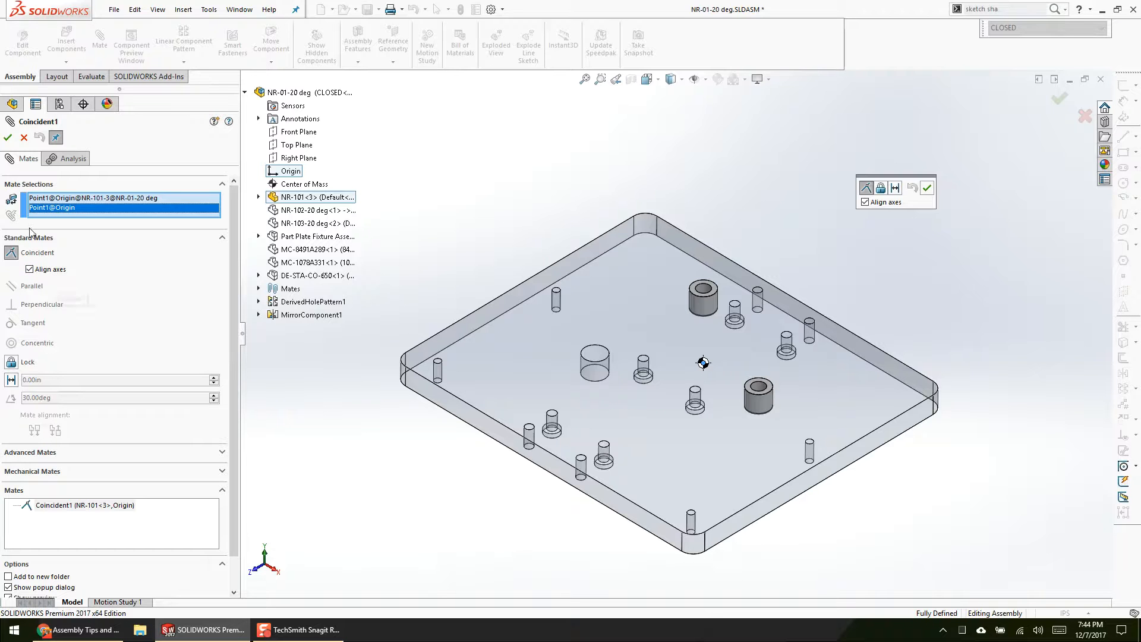
Step: Accept the Coincident1 origin mate and leave the Mate command
left_click(8, 138)
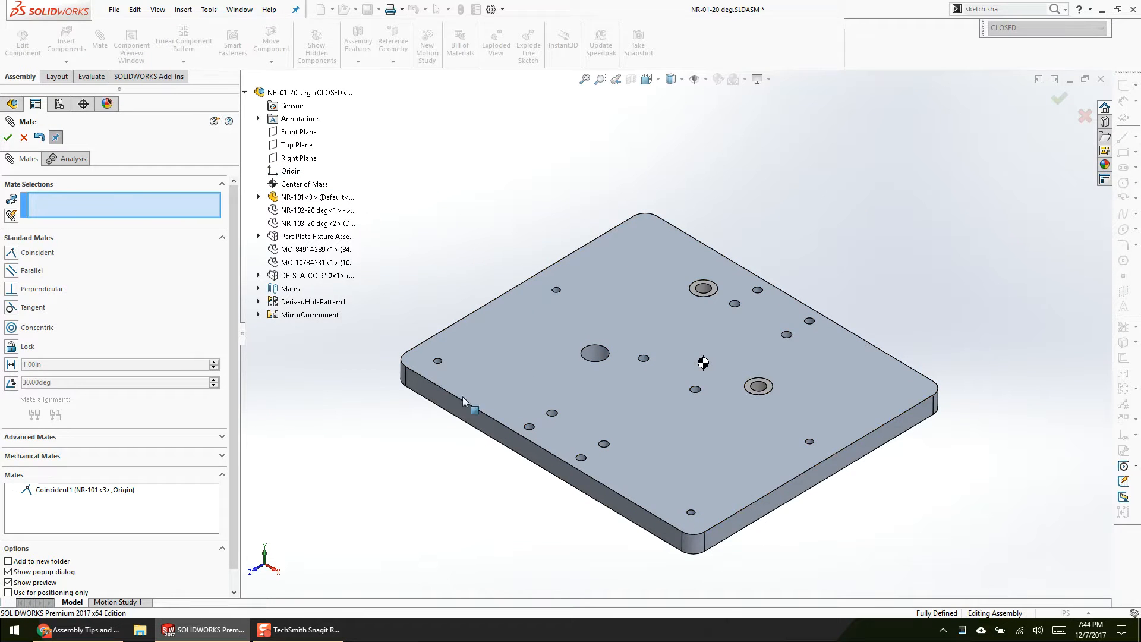
left_click(24, 137)
left_click(394, 303)
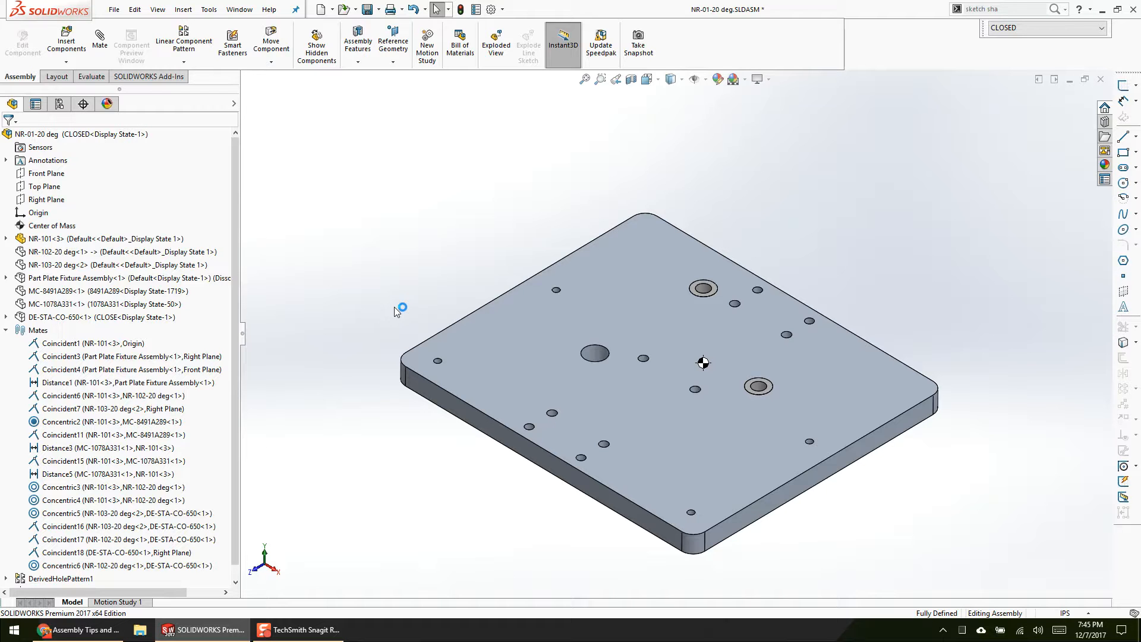
Step: Switch to the presentation, review the "Overarching Assembly Rules (continued)" slide, and return to the SOLIDWORKS assembly
key("alt+Tab")
key("Right")
key("Right")
key("Left")
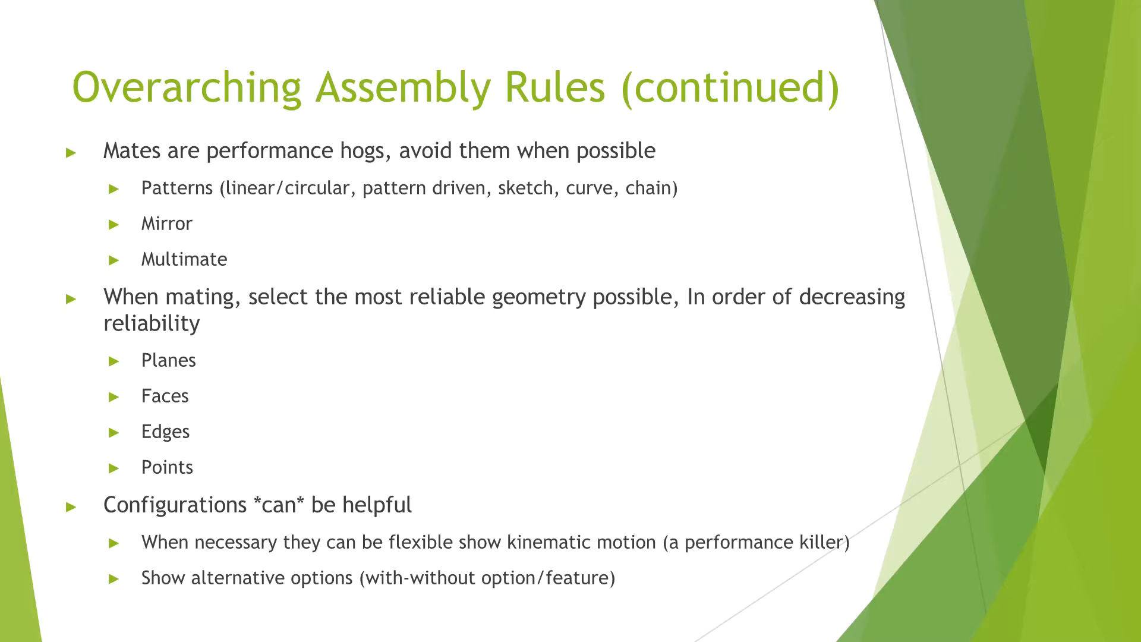
key("alt+Tab")
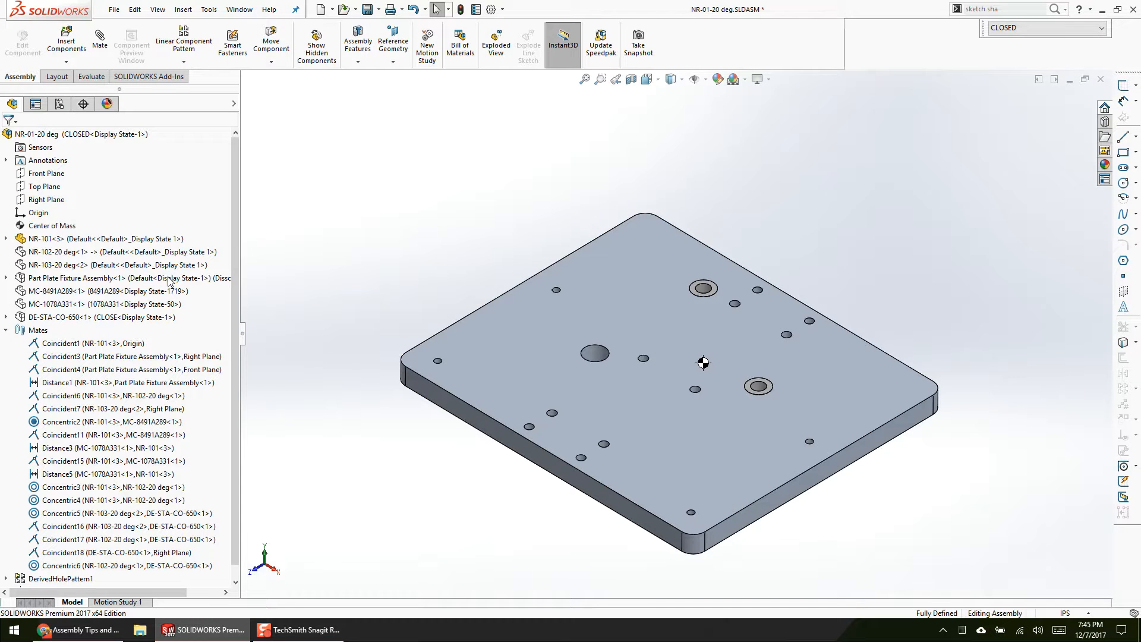
Step: Show all the hidden components of the fixture again, including the side plate, clamp, handle and part plate assembly
left_click(322, 54)
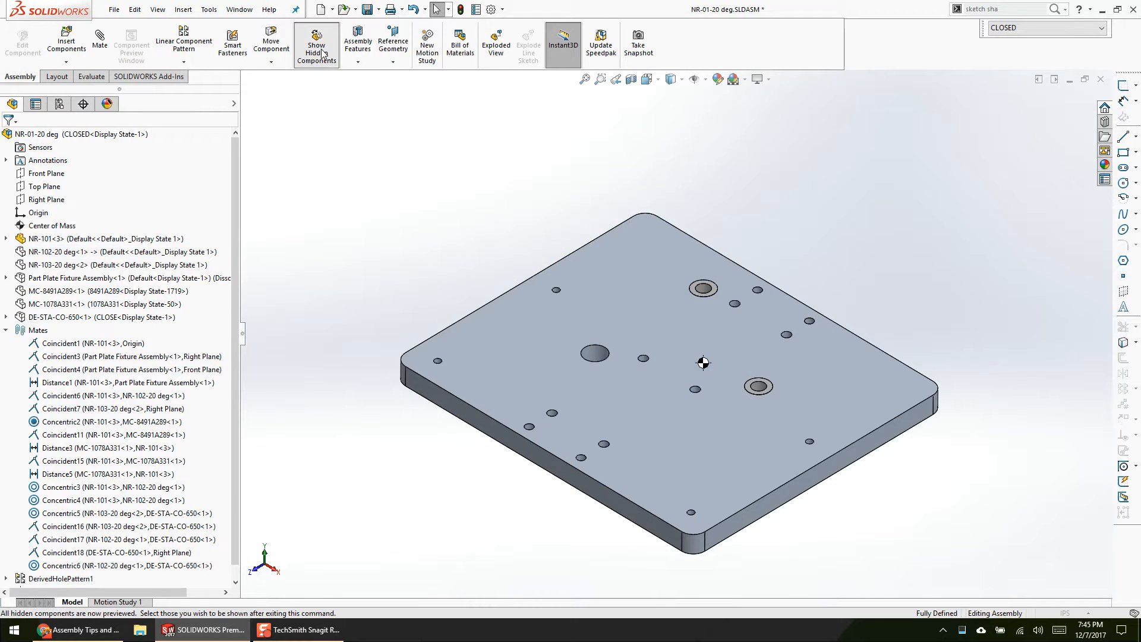
left_click_drag(927, 532, 366, 136)
left_click(321, 94)
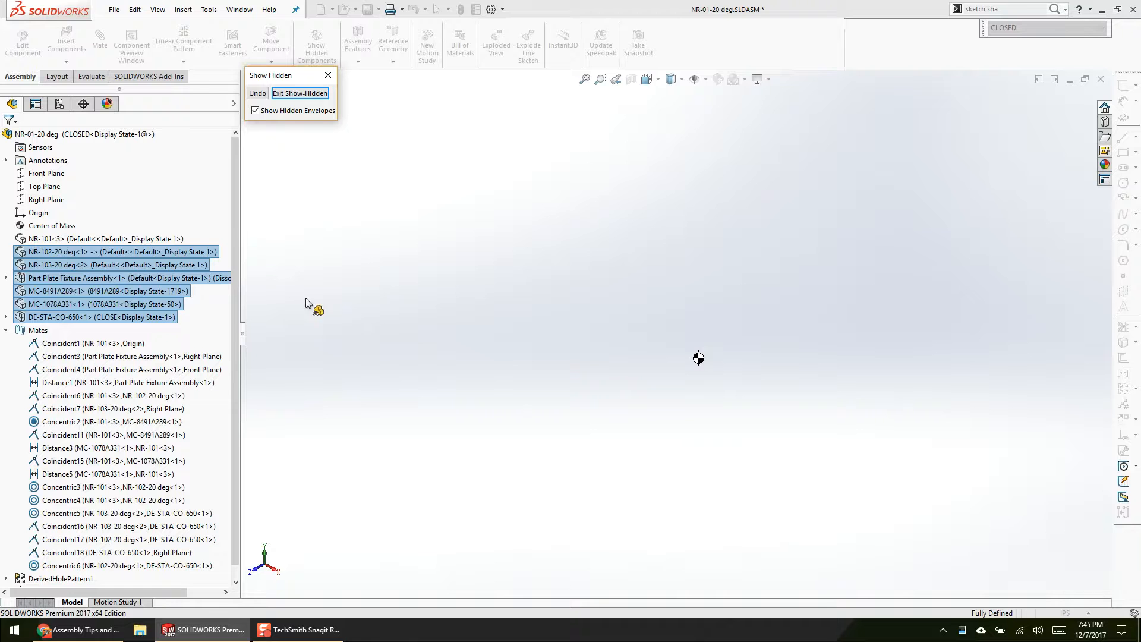
left_click(311, 93)
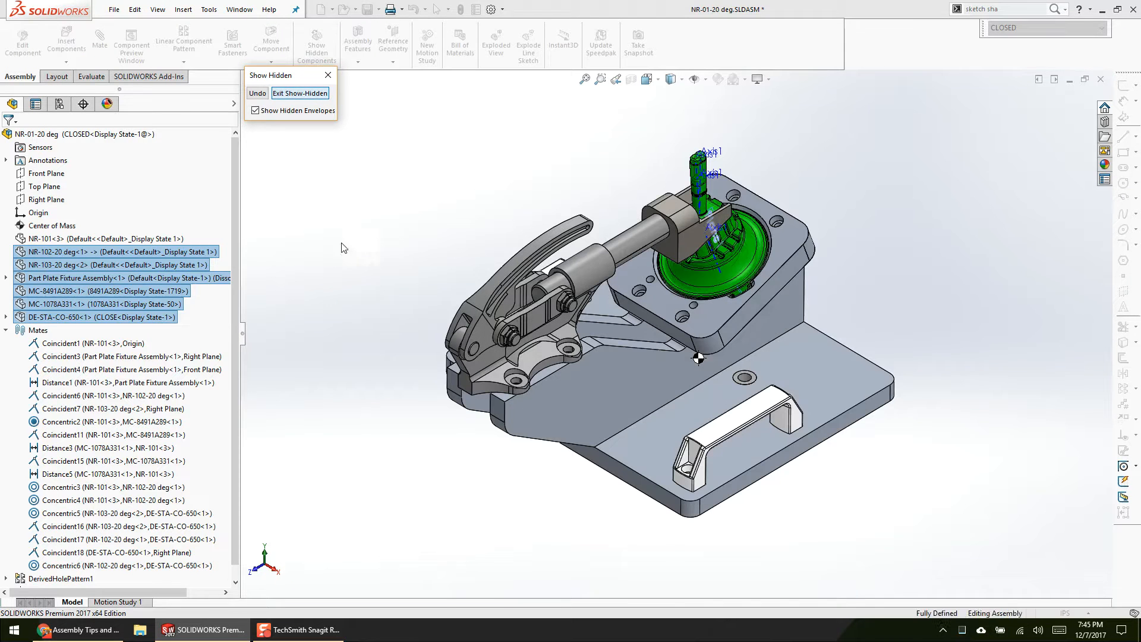
Step: Turn off Align axes in the base plate's Coincident1 origin mate and try to move the plate
left_click(78, 343)
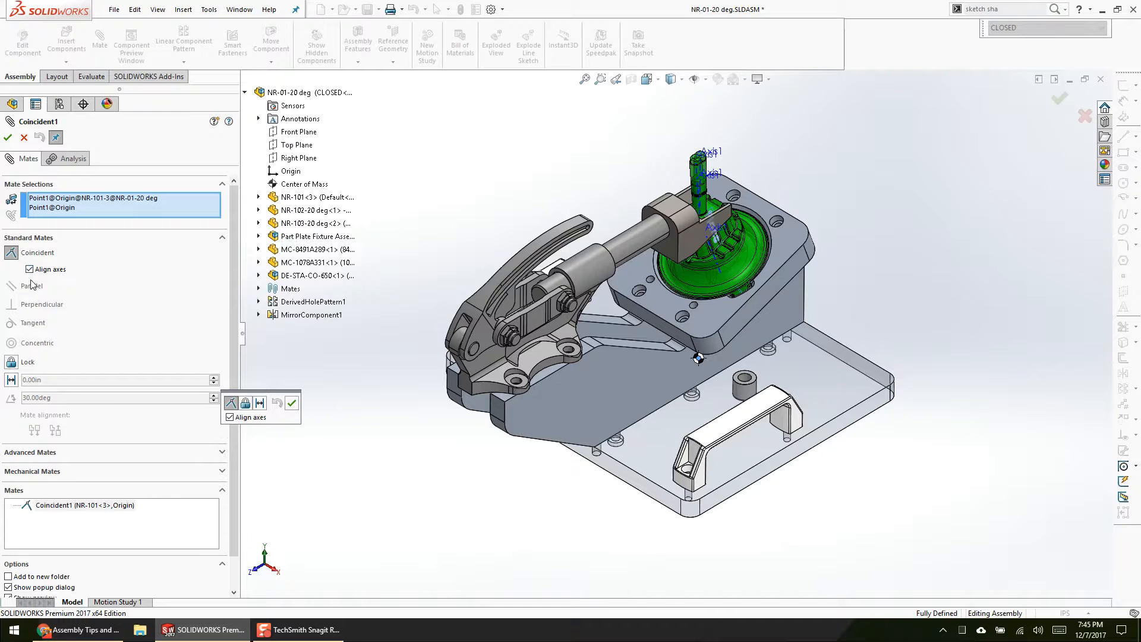
left_click(29, 270)
left_click(7, 137)
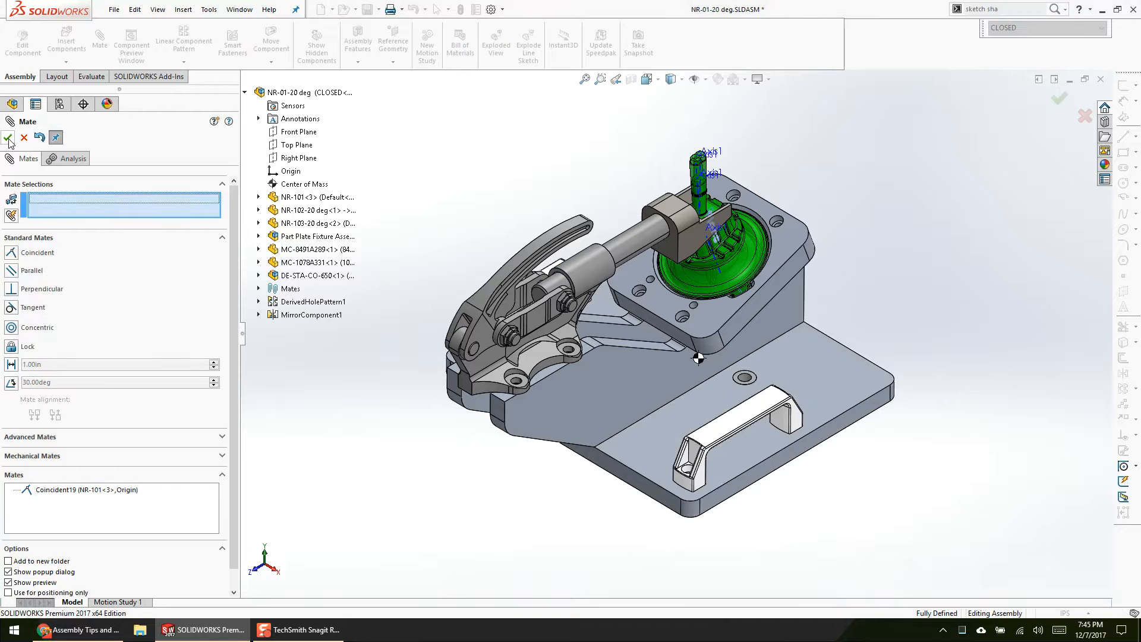
left_click(8, 137)
left_click_drag(640, 458, 660, 483)
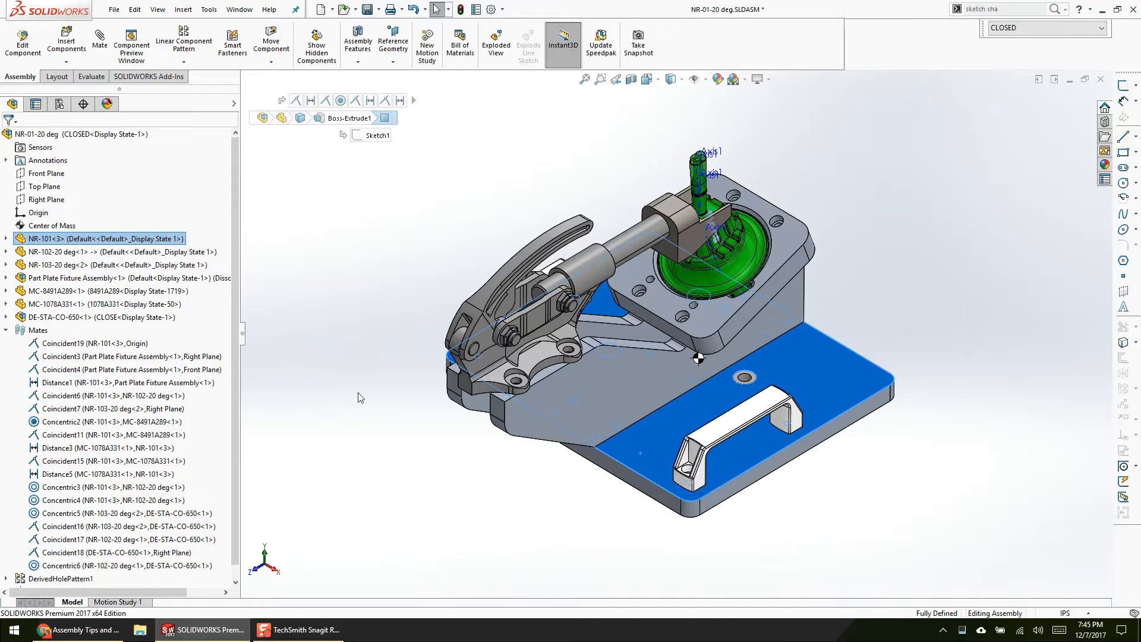
left_click(379, 414)
Step: Turn Align axes back on in the mate between the NR-101 base plate and the assembly origin
left_click(75, 239)
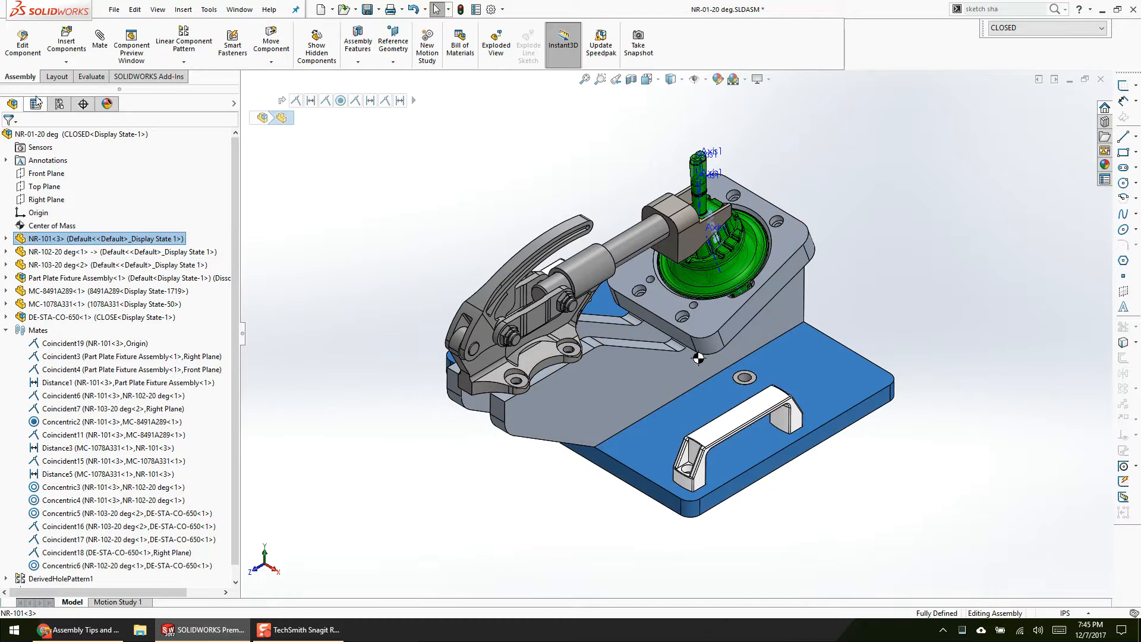
left_click(89, 343)
left_click(88, 310)
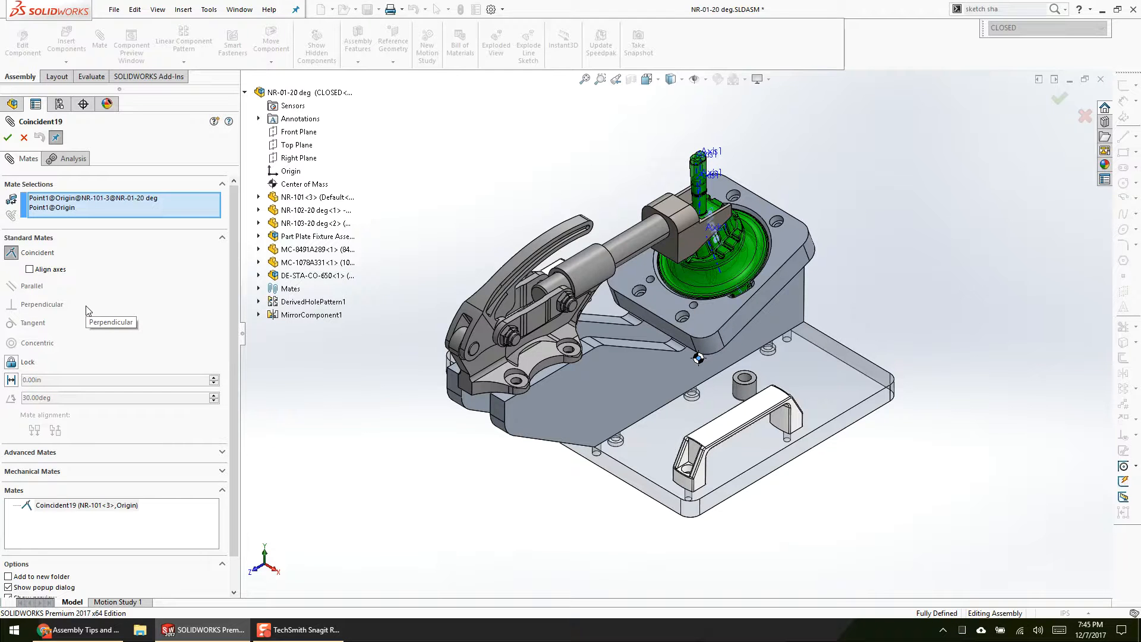
left_click(30, 268)
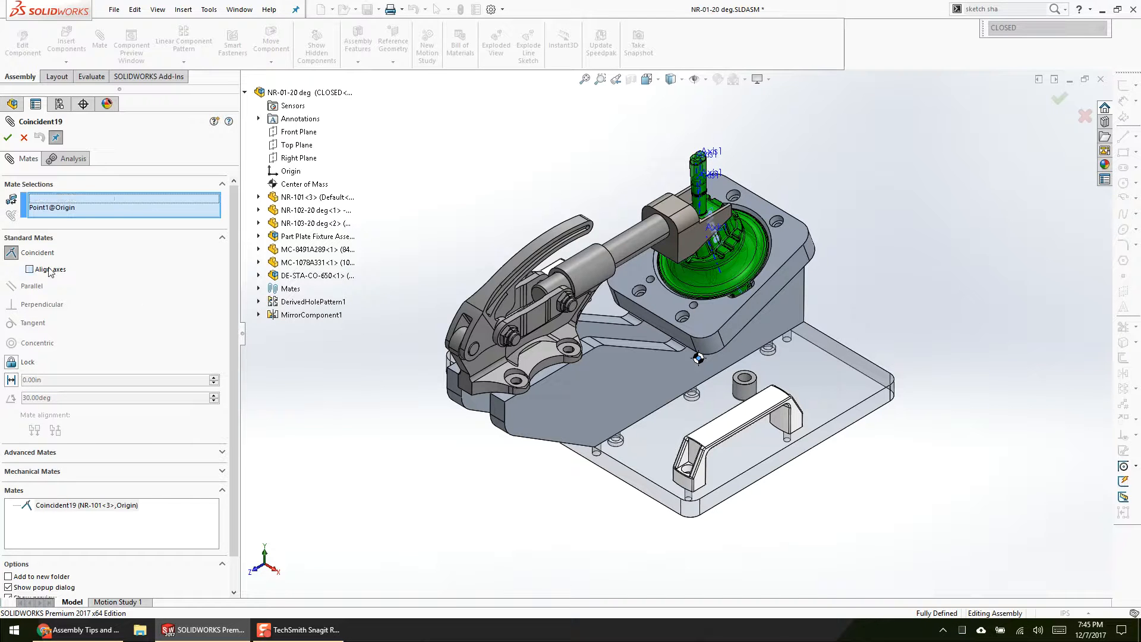
left_click(7, 137)
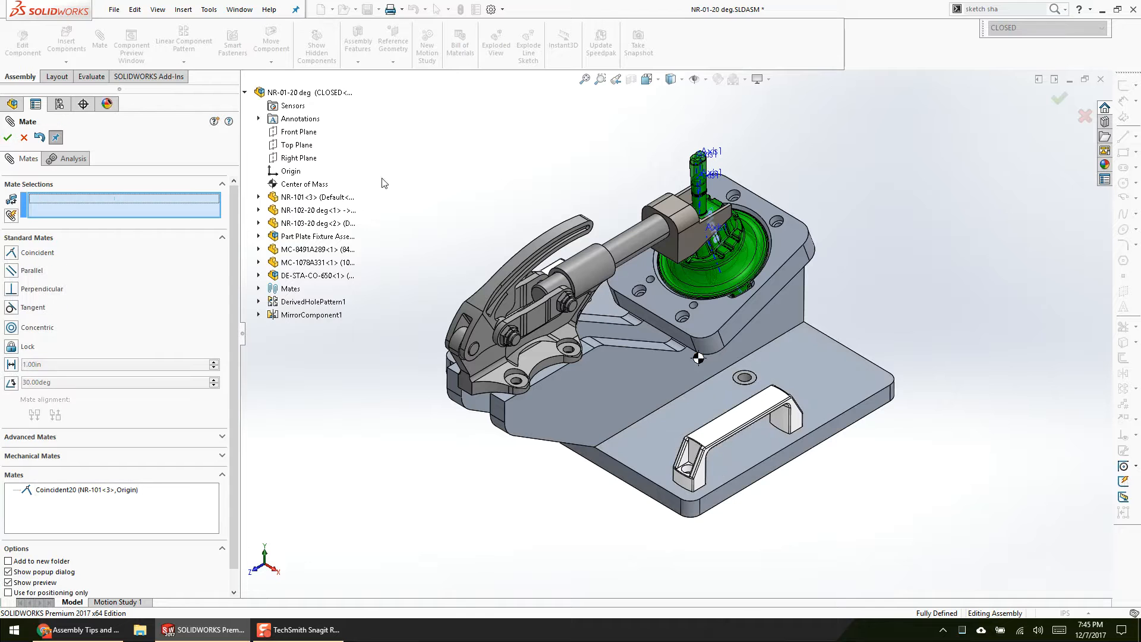
left_click(7, 138)
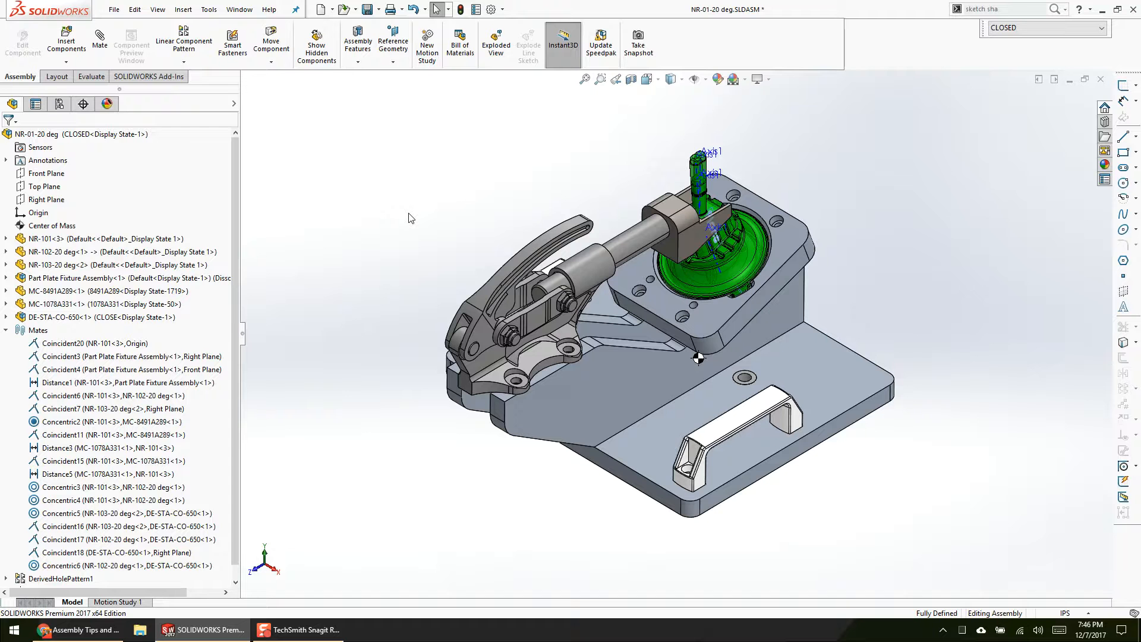
Step: Collapse the feature tree, expand MirrorComponent1, and inspect its mirrored MC-1078A331 handle on the base plate
middle_click_drag(400, 226, 440, 222)
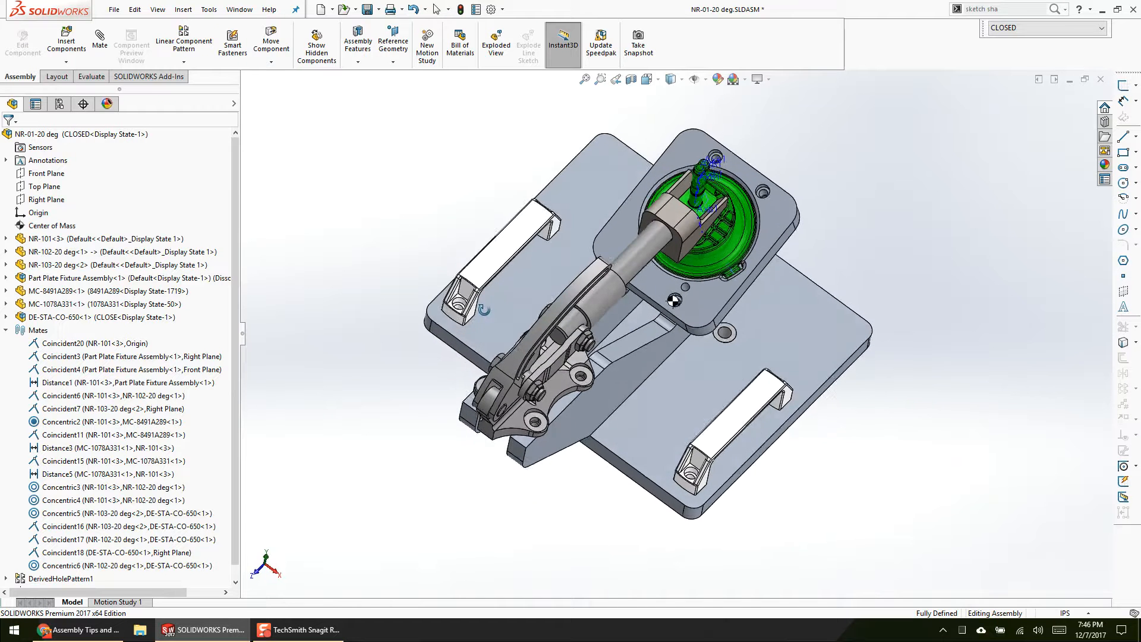
key("shift+c")
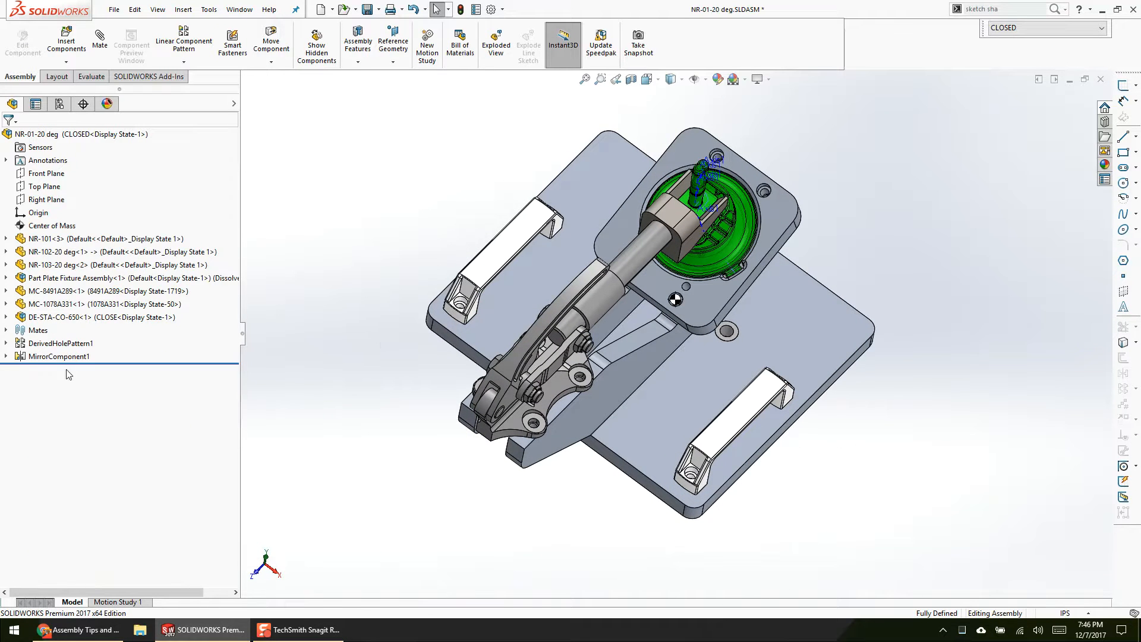
left_click(6, 356)
left_click(67, 370)
middle_click_drag(401, 461, 364, 441)
scroll(561, 305, "down", 2)
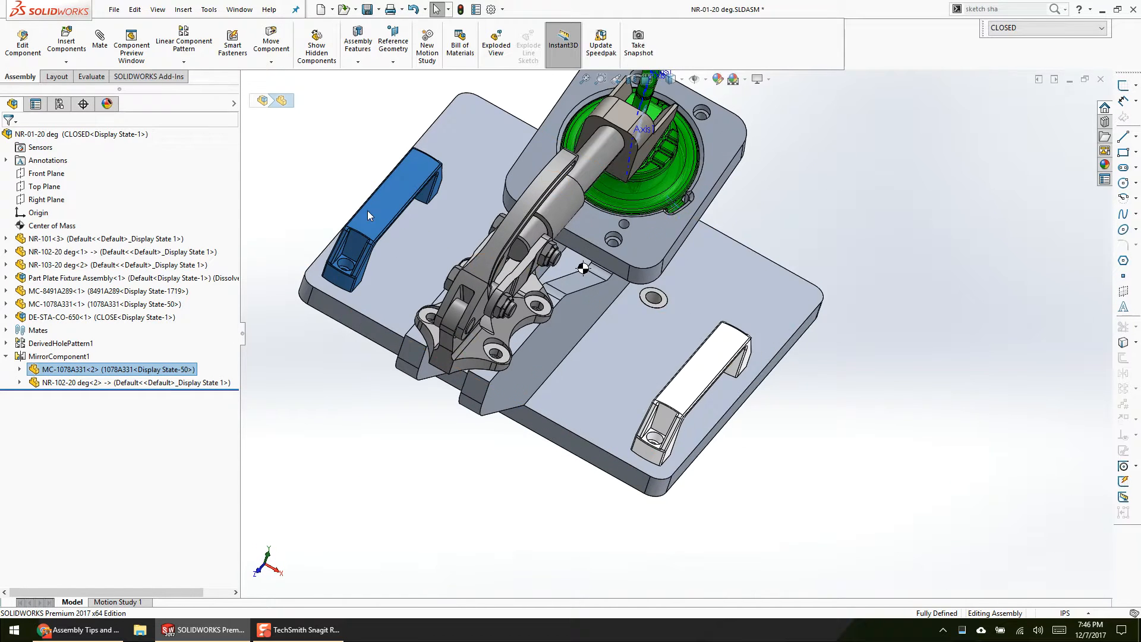
Step: Open MirrorComponent1 for editing, review its Right Plane, mirrored components and orientation settings, and leave without changes
left_click(51, 358)
left_click(55, 321)
mouse_move(397, 445)
middle_mouse_down()
mouse_move(382, 484)
mouse_move(398, 428)
mouse_move(443, 438)
mouse_move(597, 323)
mouse_move(561, 331)
middle_mouse_up()
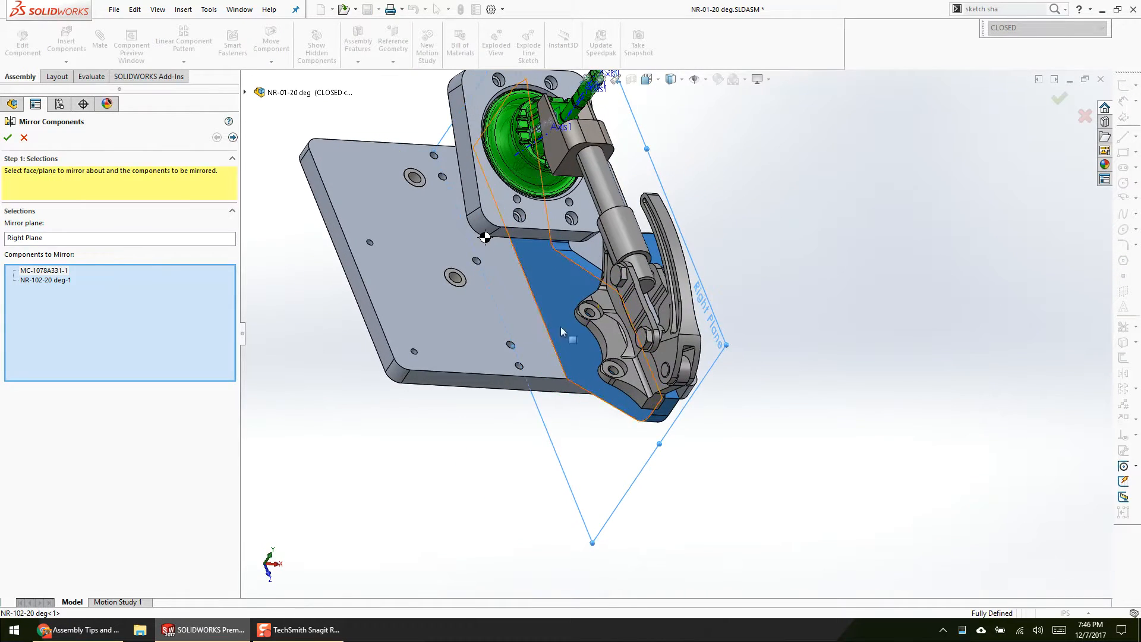
left_click(232, 137)
middle_click_drag(279, 196, 354, 263)
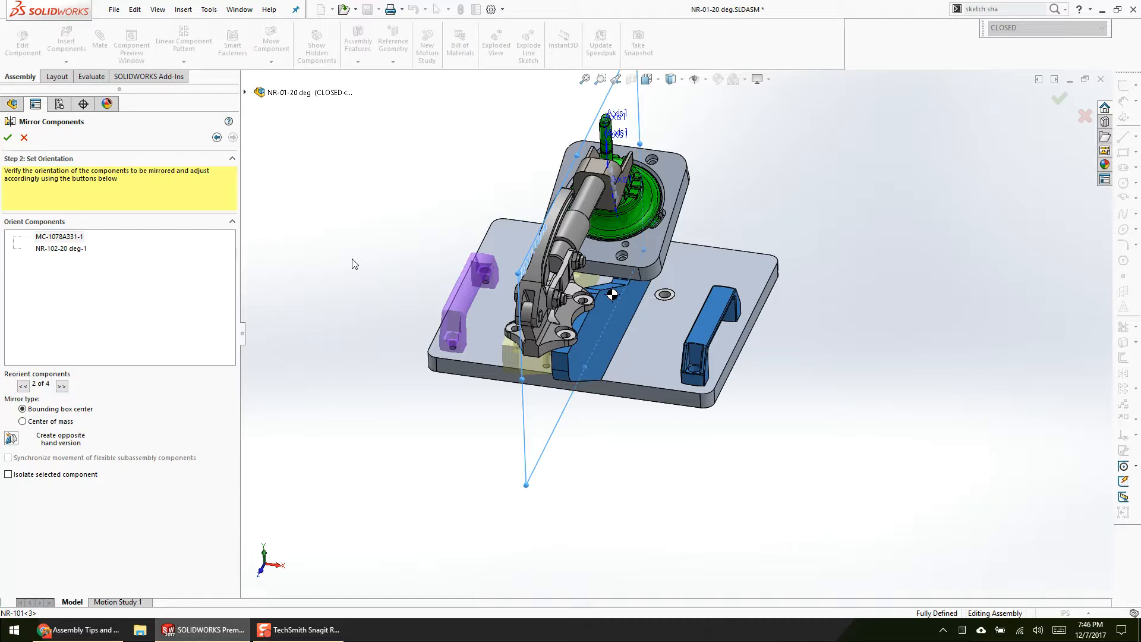
left_click(23, 138)
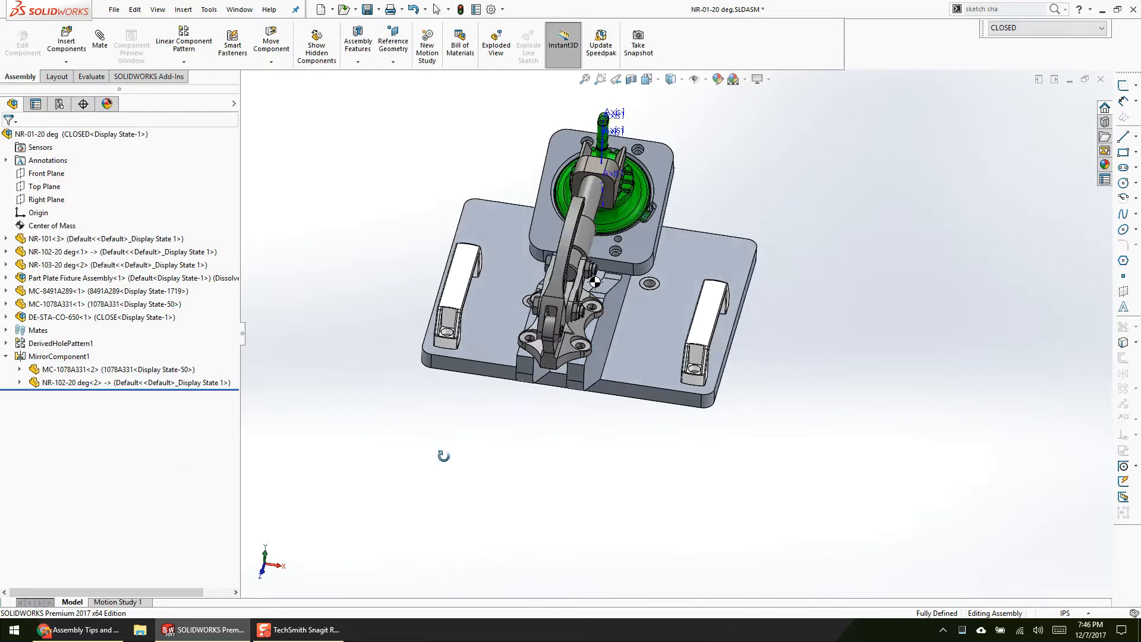
Step: Highlight MirrorComponent1 to see its source and mirrored handles and side plates in the model
middle_click_drag(279, 380, 234, 382)
left_click(78, 357)
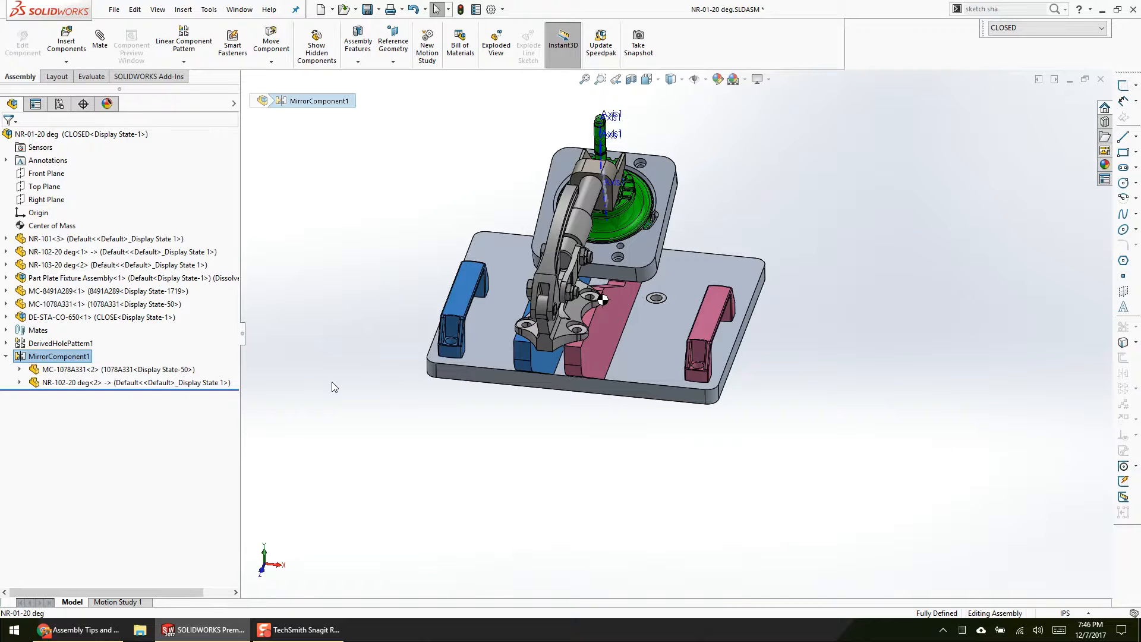
left_click(333, 383)
Step: Highlight DerivedHolePattern1 and inspect the seed bushing and its patterned copies on the base plate
left_click(82, 344)
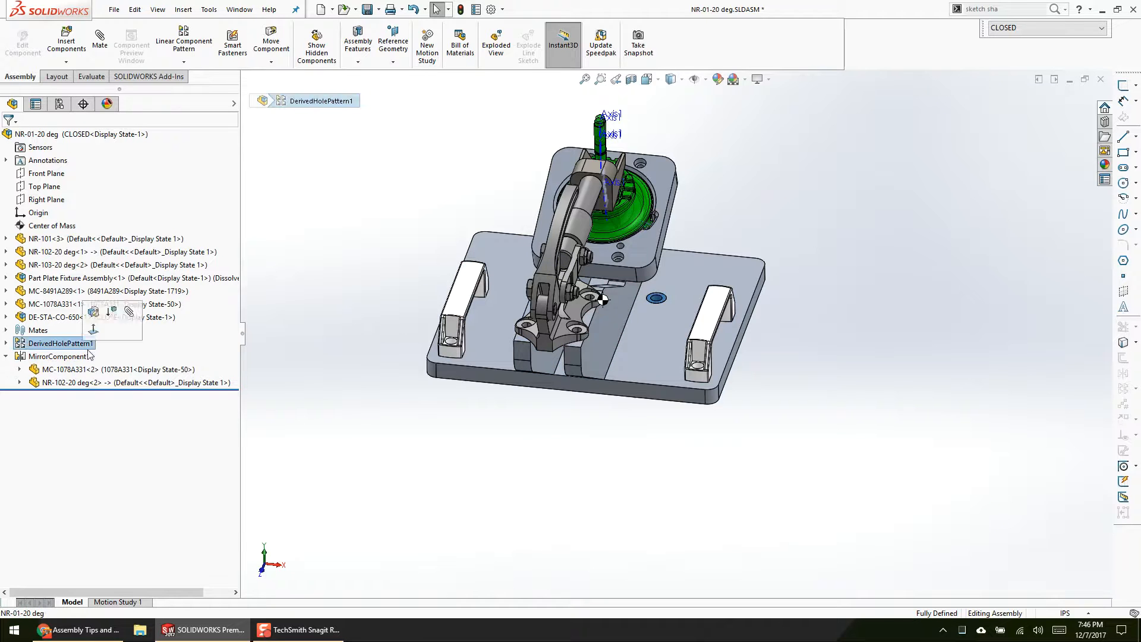
scroll(583, 314, "down", 2)
mouse_move(640, 255)
middle_mouse_down()
mouse_move(641, 279)
mouse_move(639, 257)
mouse_move(643, 266)
middle_mouse_up()
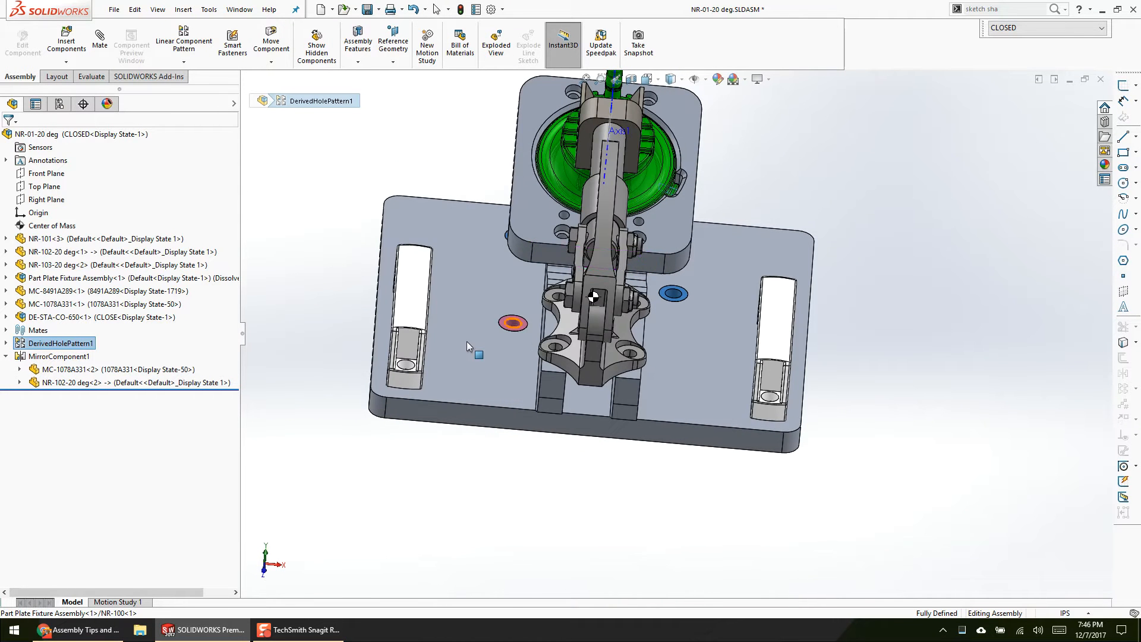
mouse_move(331, 412)
middle_mouse_down()
mouse_move(344, 382)
mouse_move(334, 396)
middle_mouse_up()
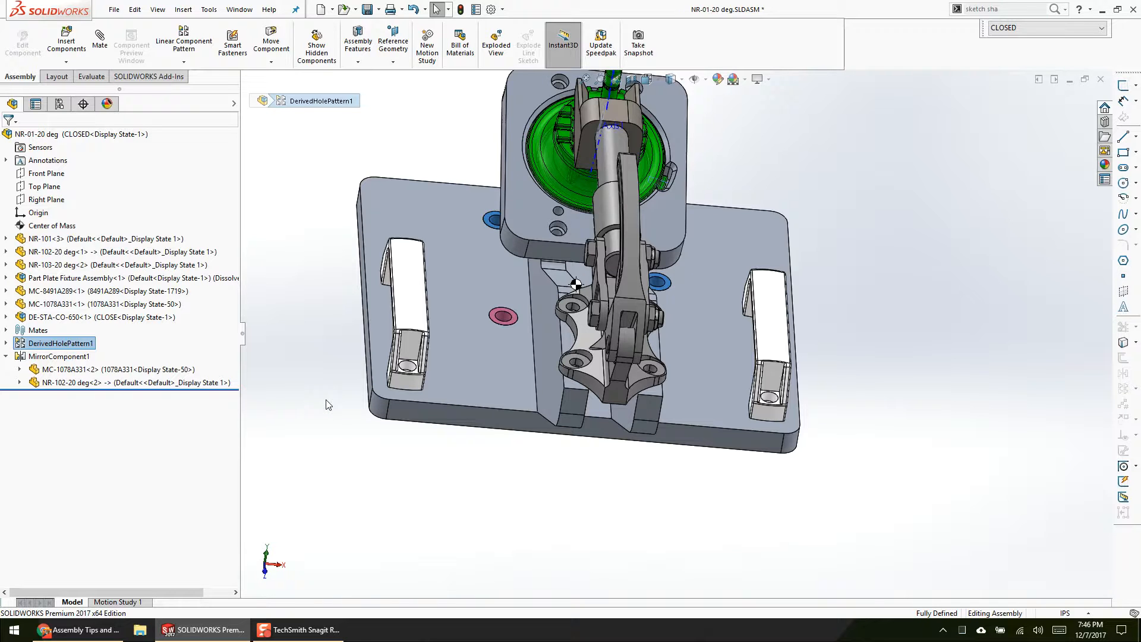
left_click(346, 408)
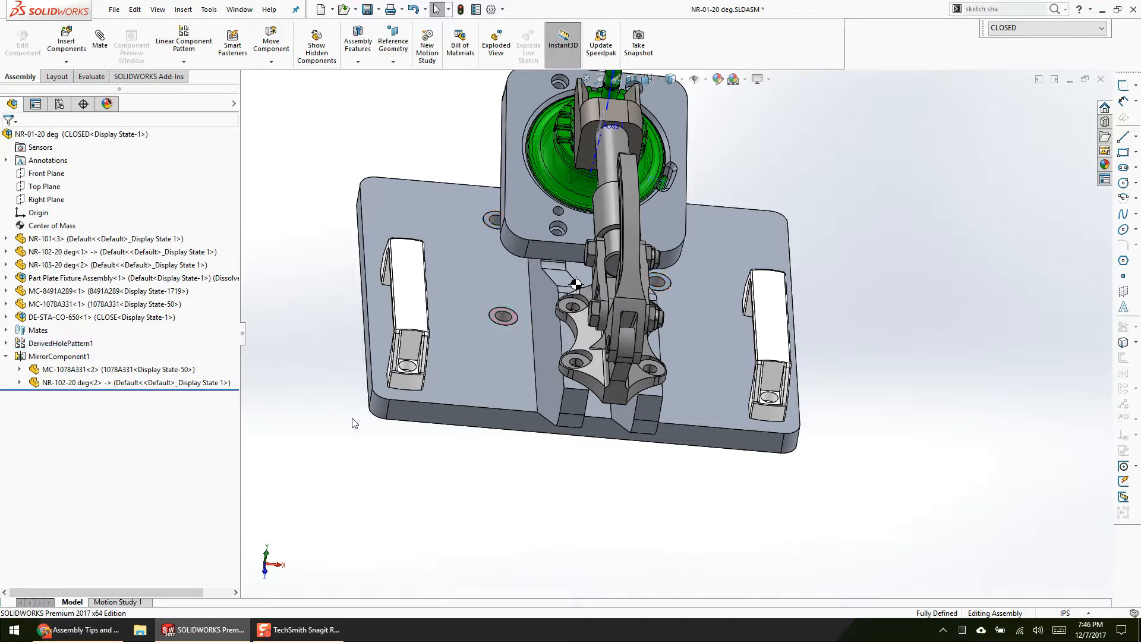
Step: Suppress DerivedHolePattern1 and inspect the remaining MC-8491A289 seed bushing and the empty base plate holes
right_click(64, 344)
left_click(100, 309)
middle_click_drag(361, 315, 479, 330)
scroll(484, 315, "down", 5)
left_click(479, 323)
scroll(477, 322, "up", 3)
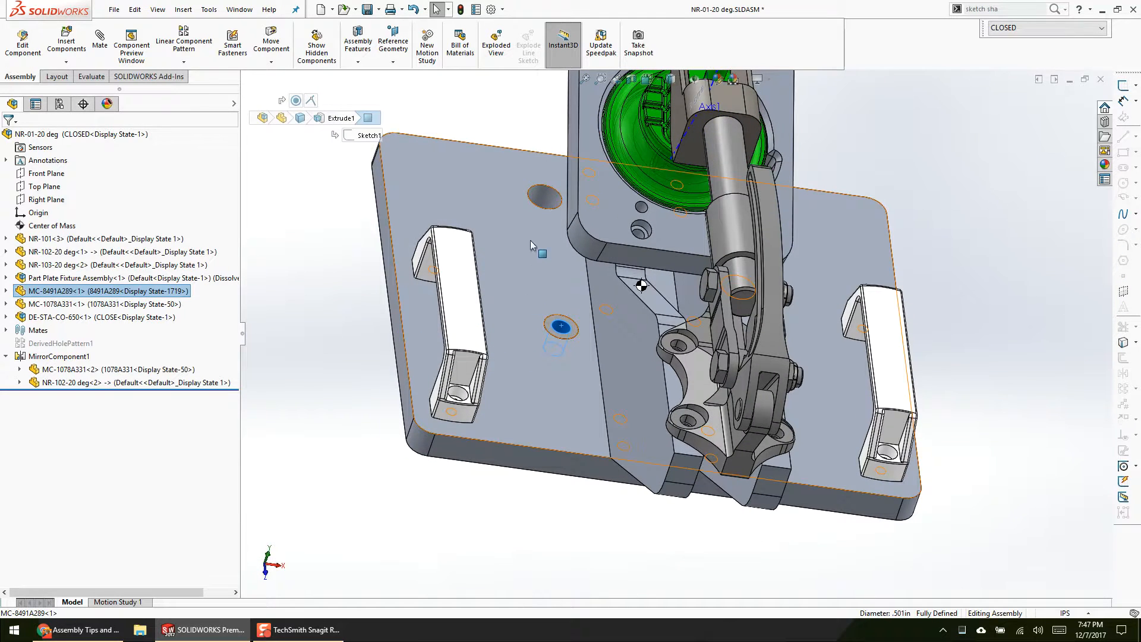
middle_click_drag(504, 243, 768, 305)
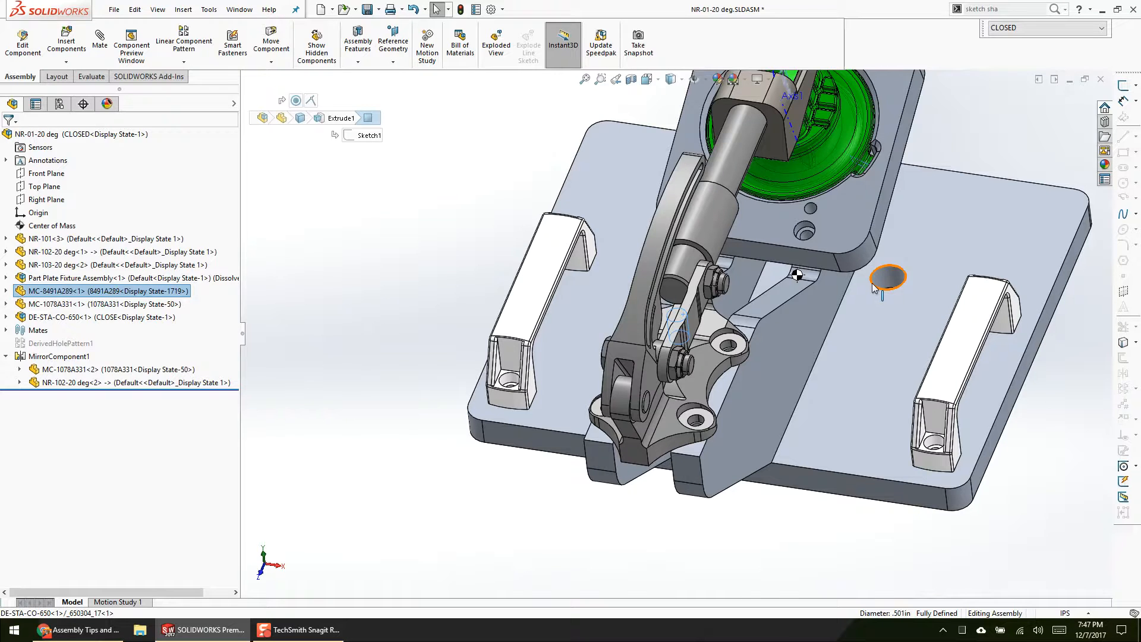
scroll(886, 337, "up", 3)
middle_click_drag(886, 337, 896, 281)
scroll(896, 282, "down", 3)
middle_click_drag(816, 316, 795, 287)
middle_click_drag(795, 333, 821, 320)
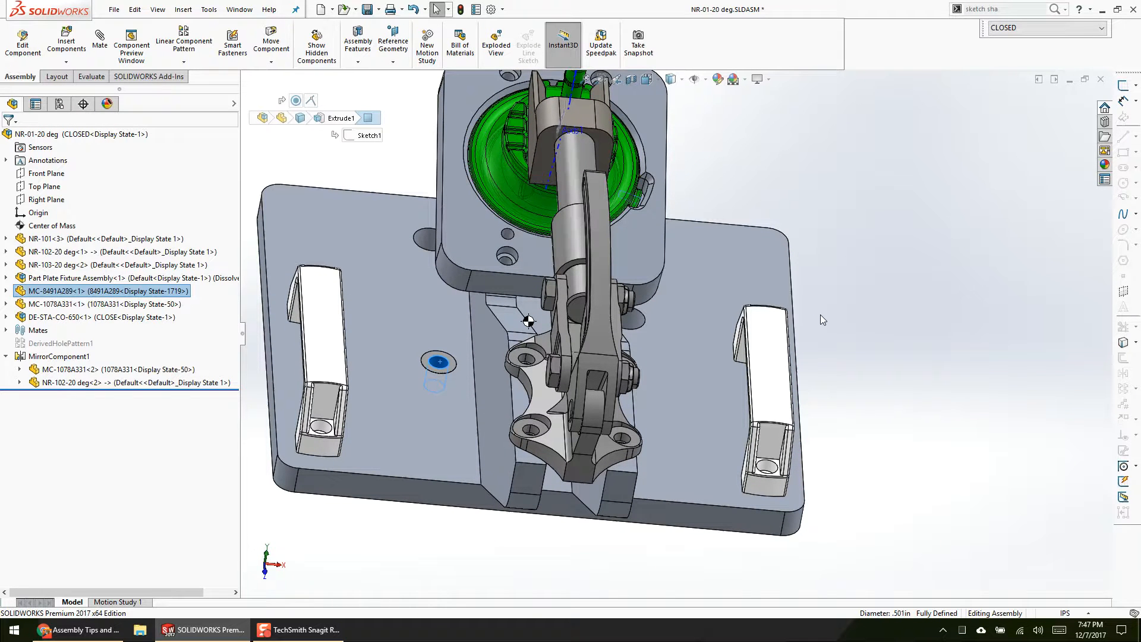
Step: Unsuppress DerivedHolePattern1 and look over the available component pattern types
right_click(75, 343)
key("Escape")
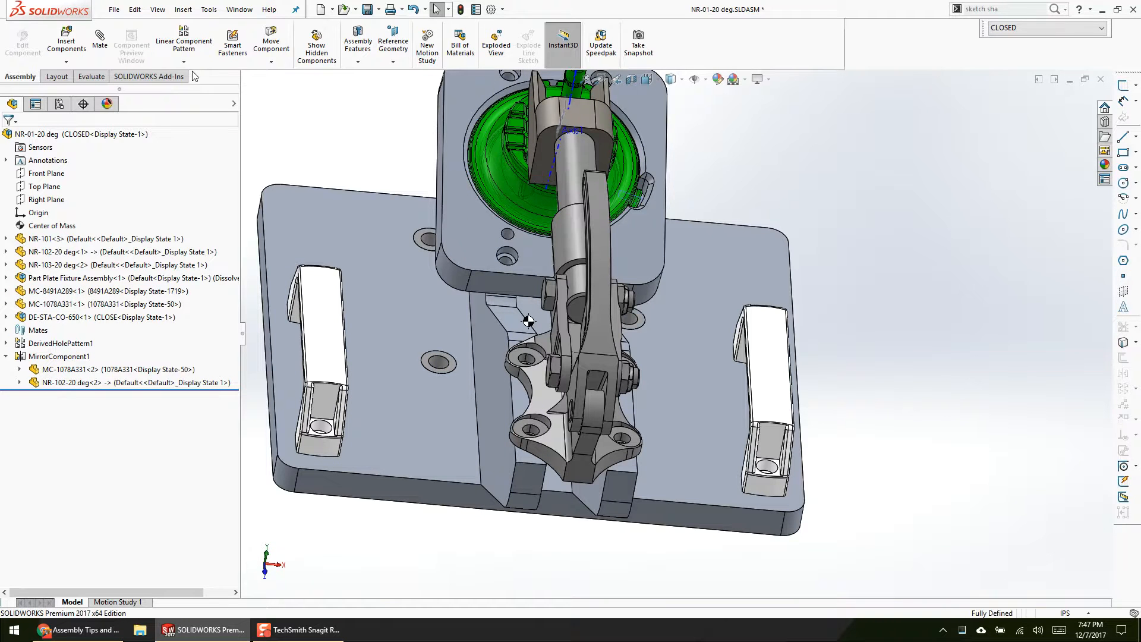
left_click(184, 62)
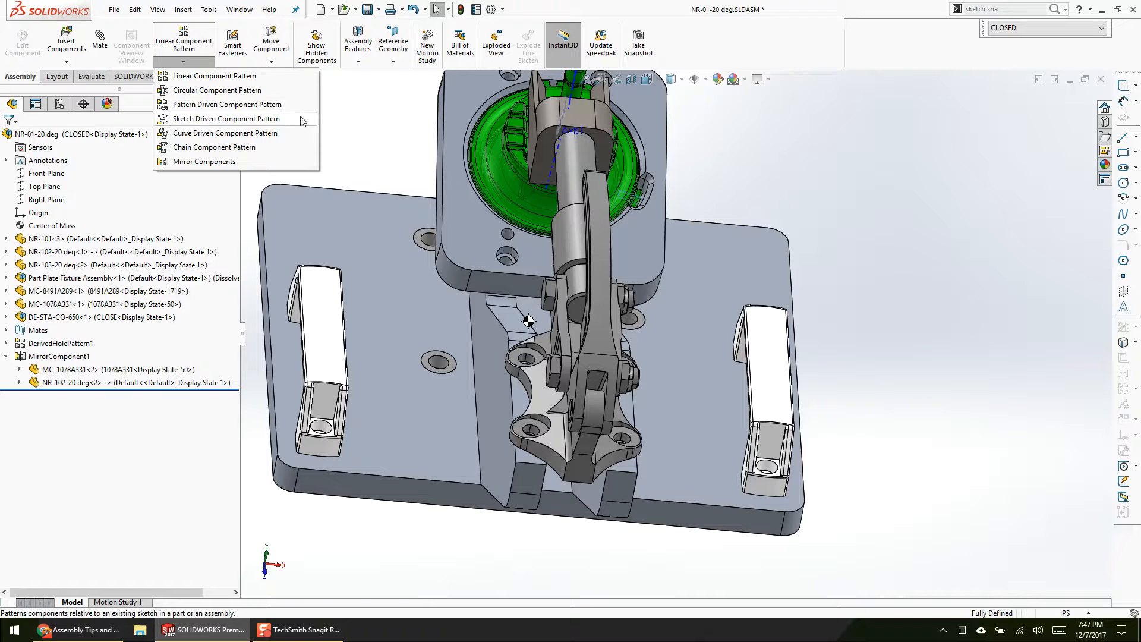
left_click(348, 142)
Step: Open DerivedHolePattern1 for editing, review its MC-8491A289 seed component and driving 7/8 (0.875) Press Dowel Hole1 feature, and accept it
right_click(83, 343)
left_click(97, 311)
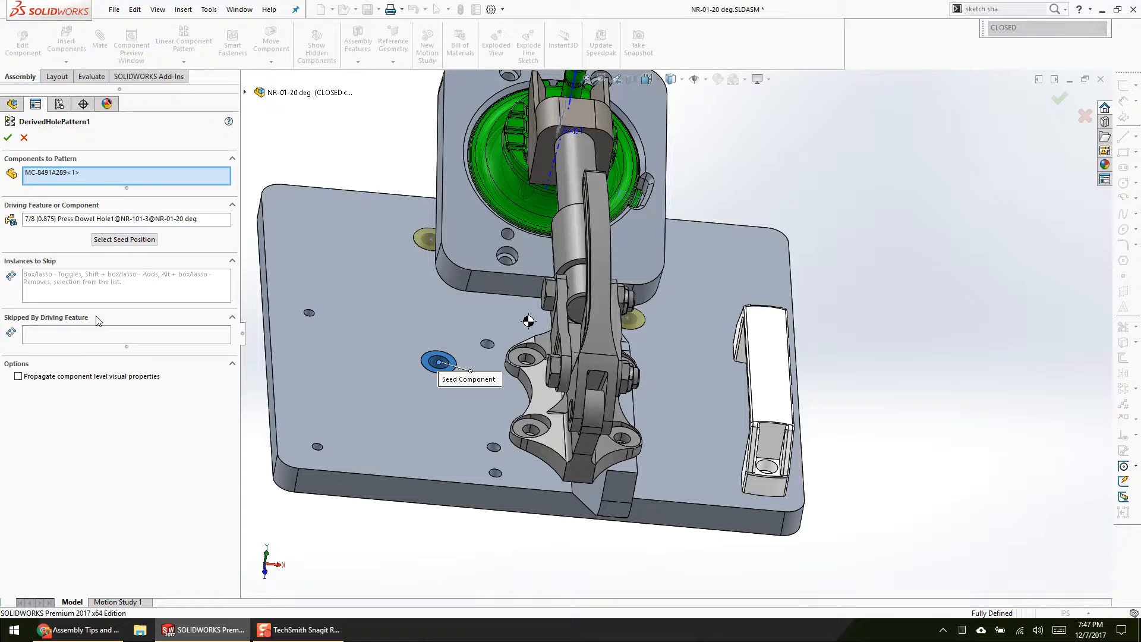
left_click(124, 173)
scroll(492, 338, "down", 4)
middle_click_drag(421, 392, 392, 382)
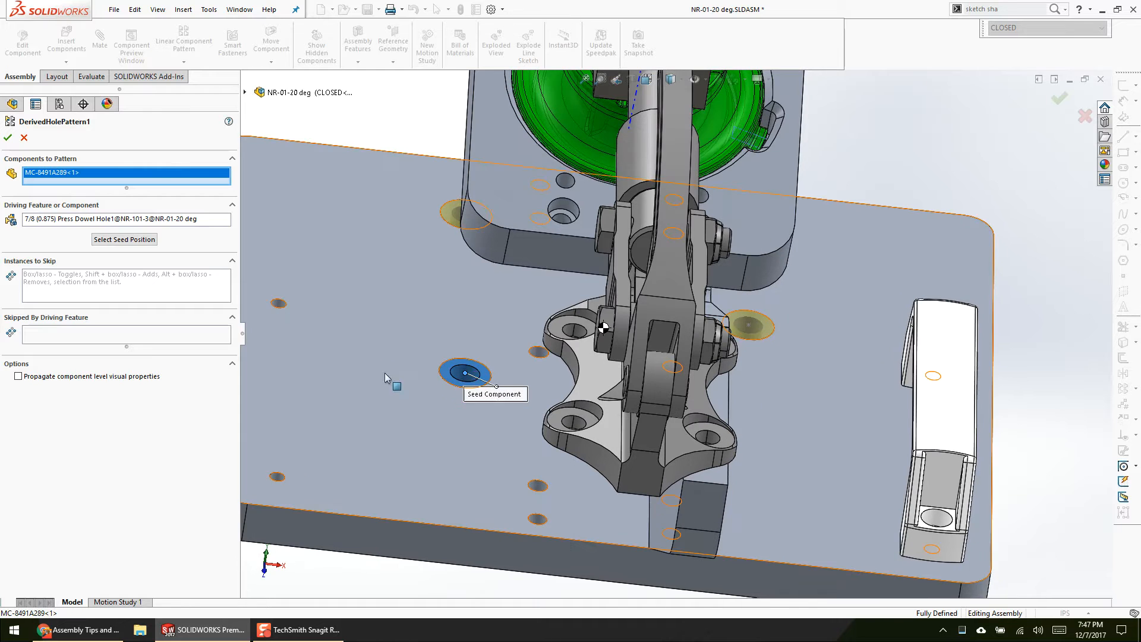
left_click(67, 222)
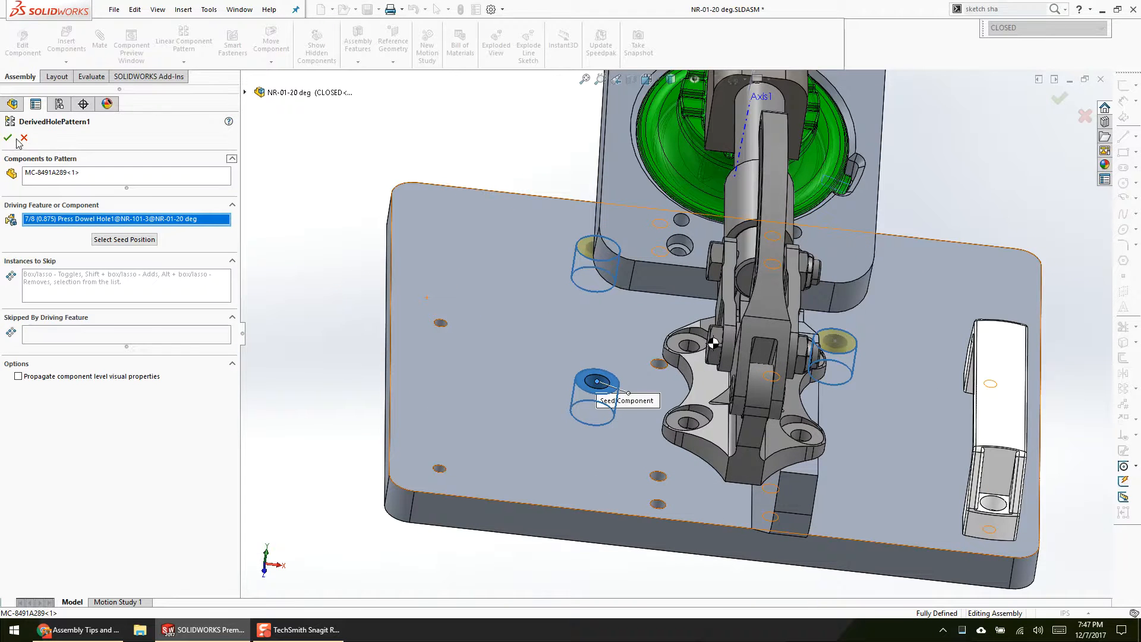
left_click(8, 137)
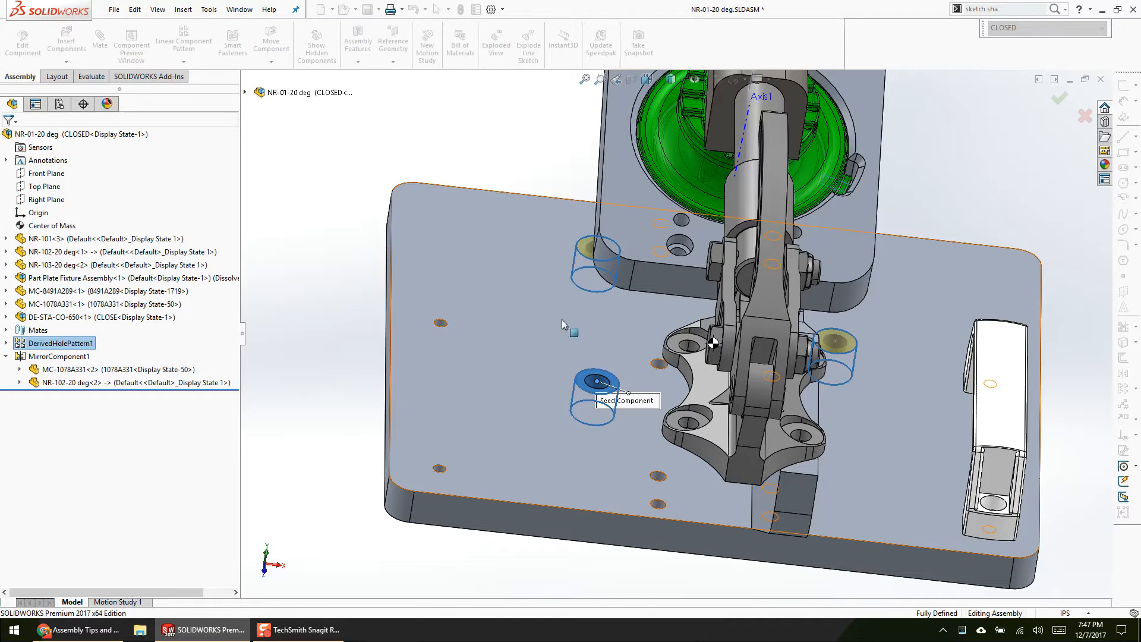
Step: Open the NR-101 base plate part and open Sketch3 of its 7/8 (0.875) Press Dowel Hole1 to view the hole positions
right_click(579, 265)
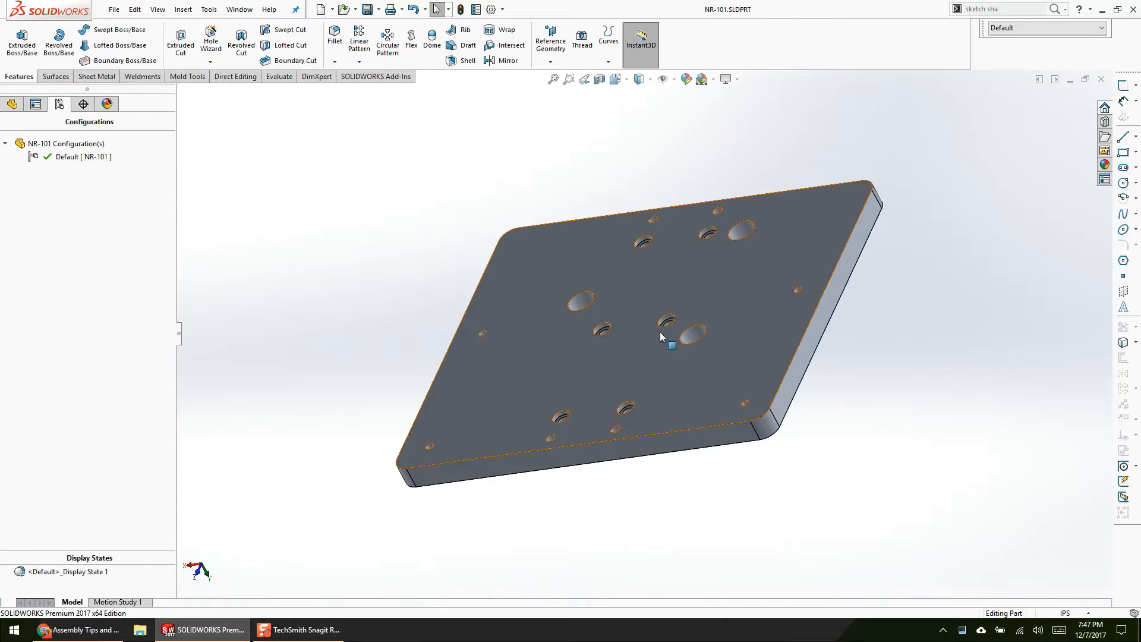
middle_click_drag(630, 344, 566, 261)
left_click(518, 291)
left_click(12, 104)
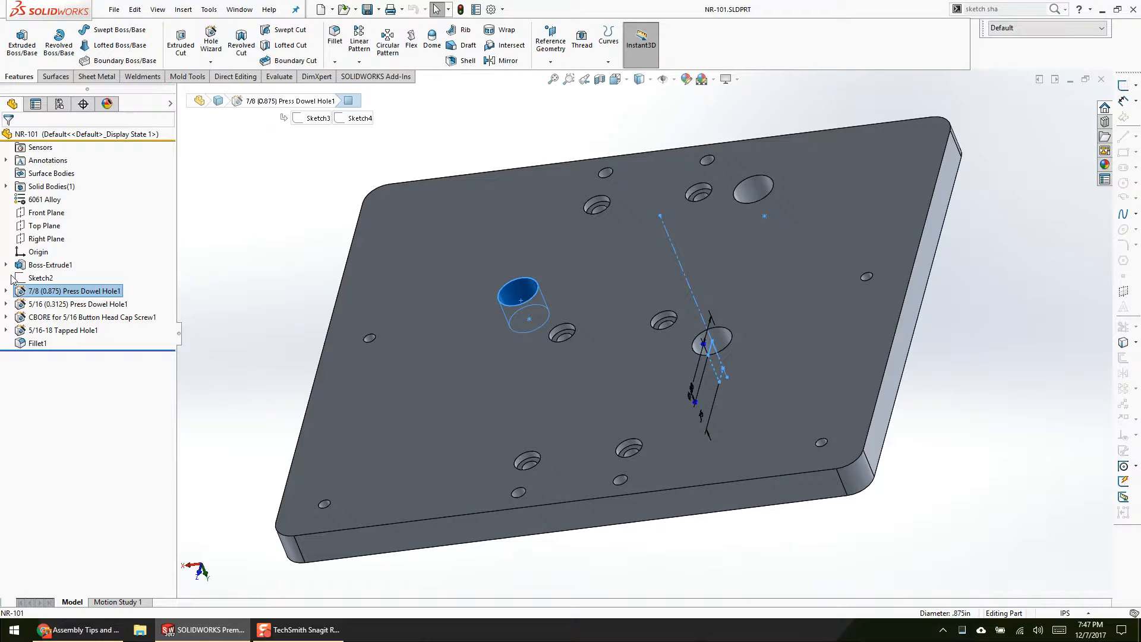
left_click(16, 291)
left_click(6, 291)
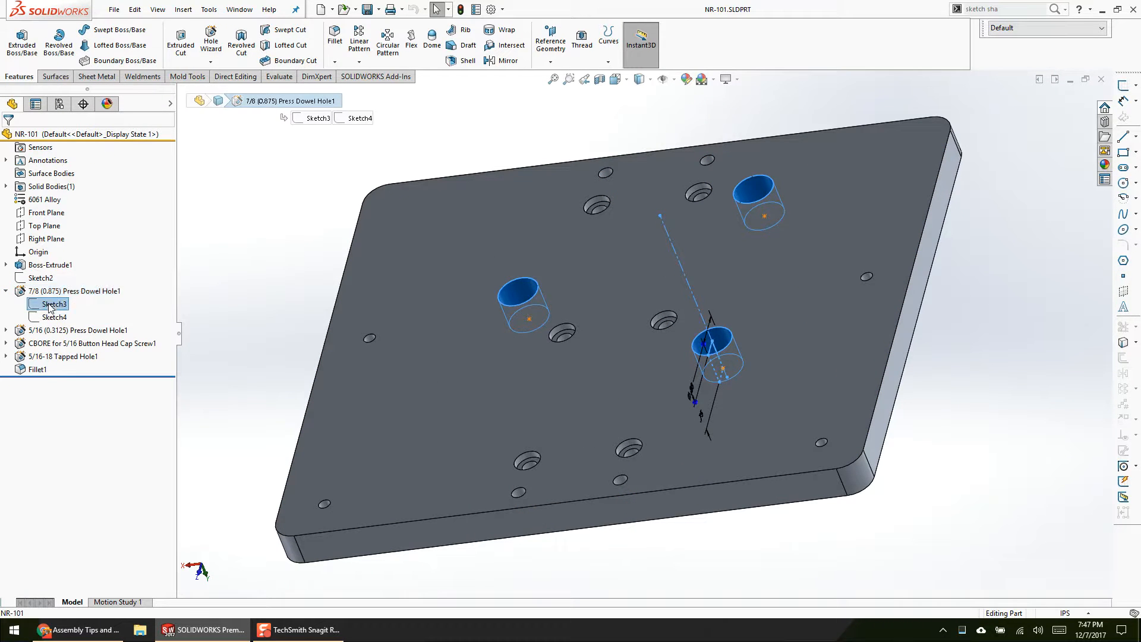
right_click(53, 303)
left_click(66, 265)
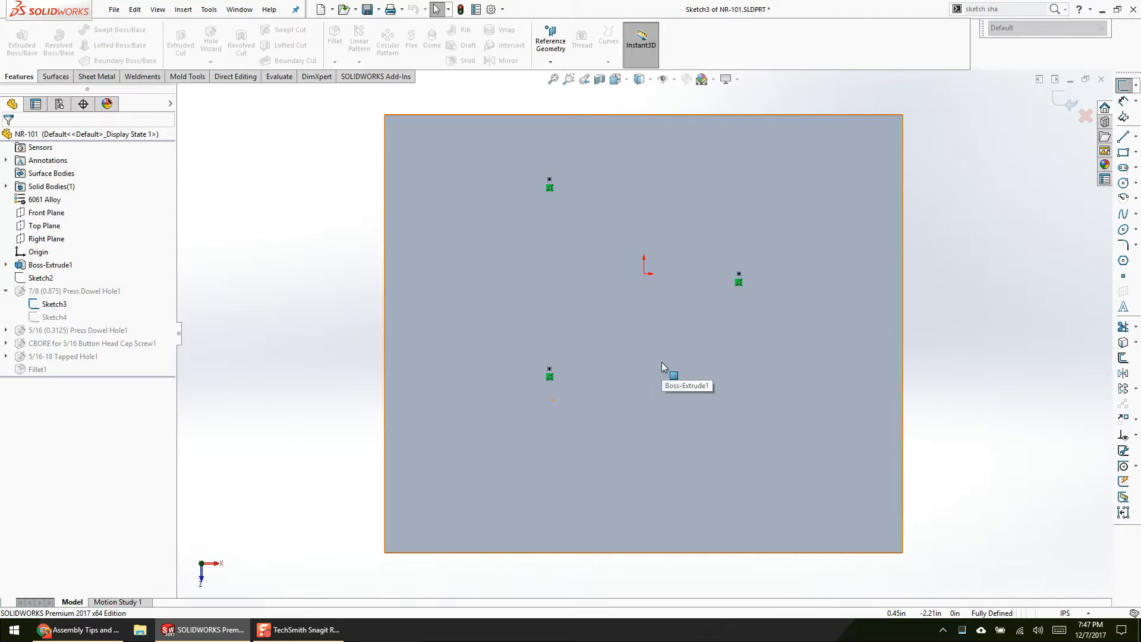
Step: Return to the NR-01-20 deg assembly and inspect the seed bushing in the base plate
key("ctrl+Tab")
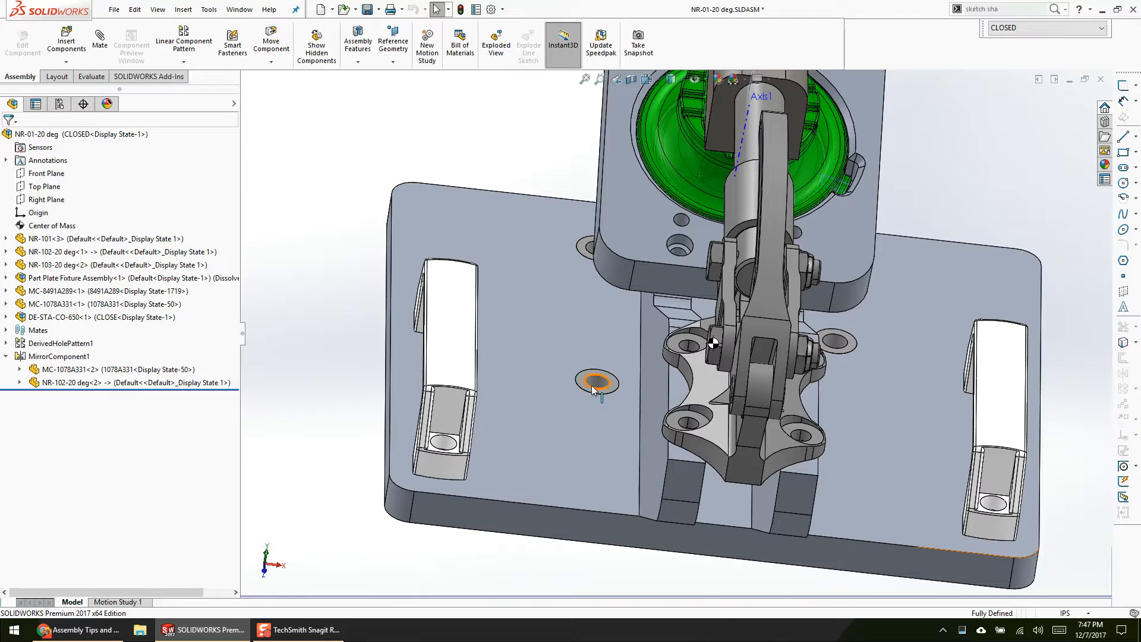
left_click(596, 383)
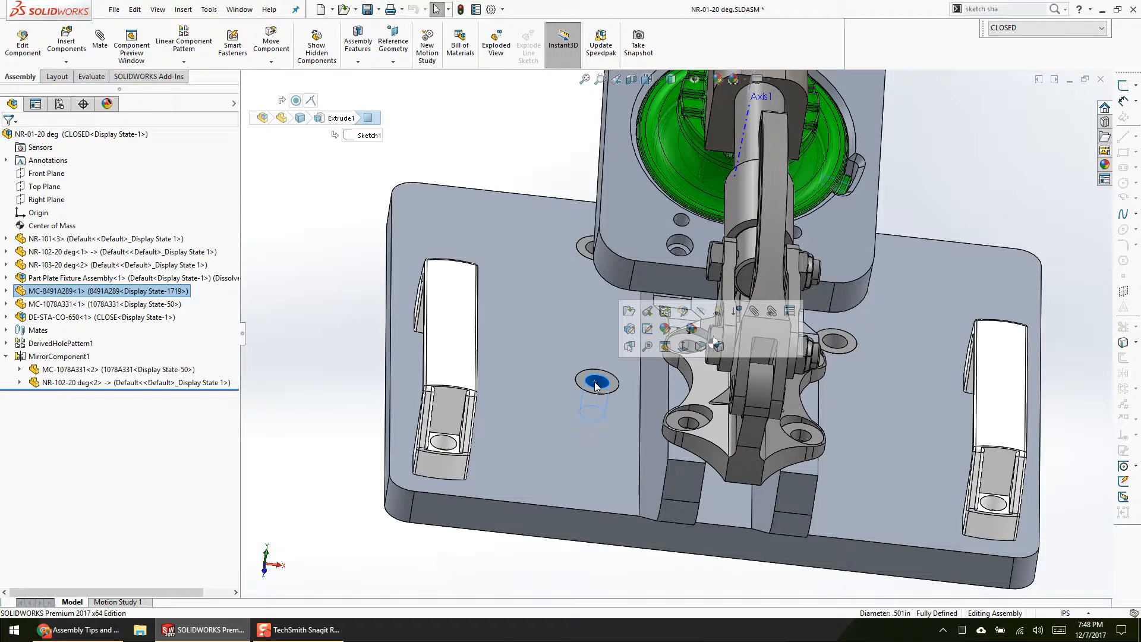
left_click(933, 215)
scroll(932, 216, "up", 3)
scroll(891, 228, "down", 1)
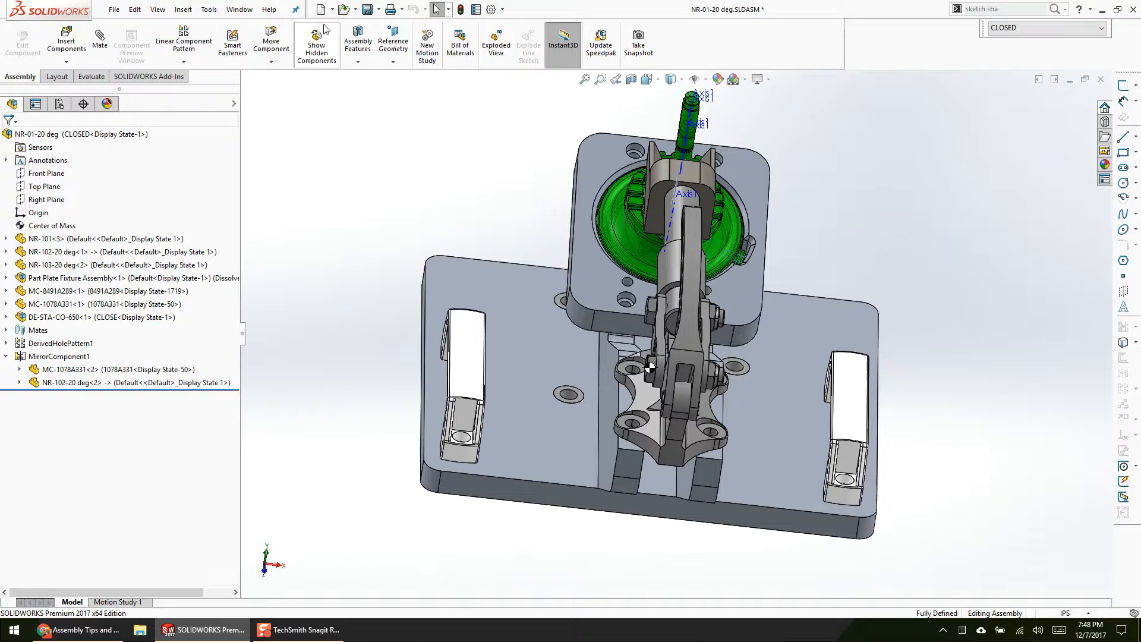
Step: Open the WTC-01 assembly from the desktop's Example #3 folder, filtering the files to top-level assemblies
left_click(344, 9)
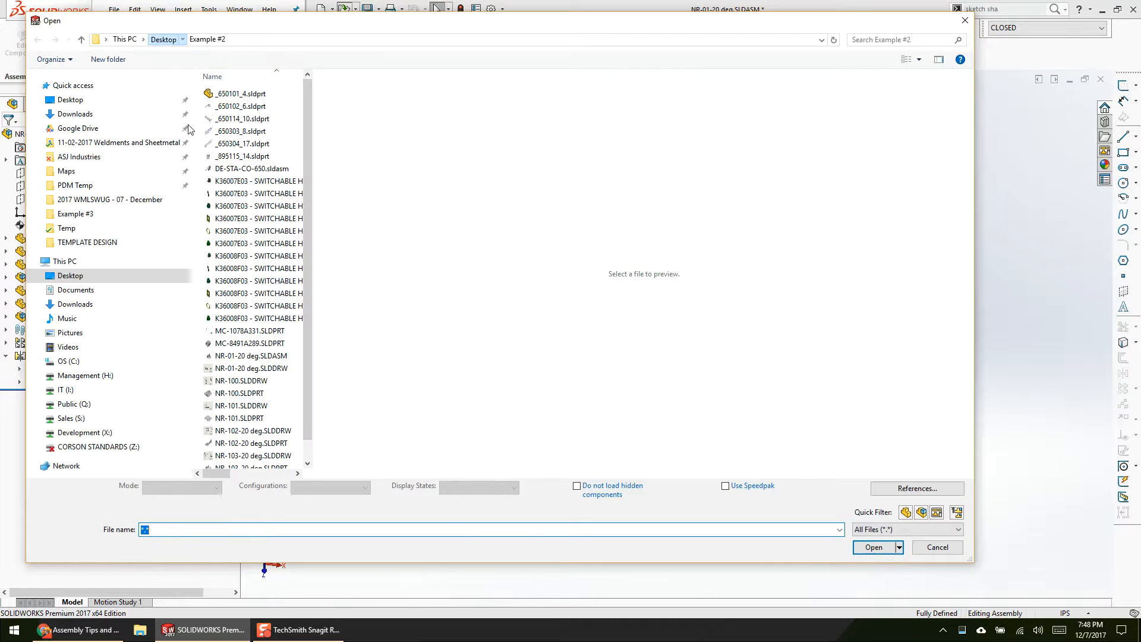
left_click(163, 39)
double_click(256, 208)
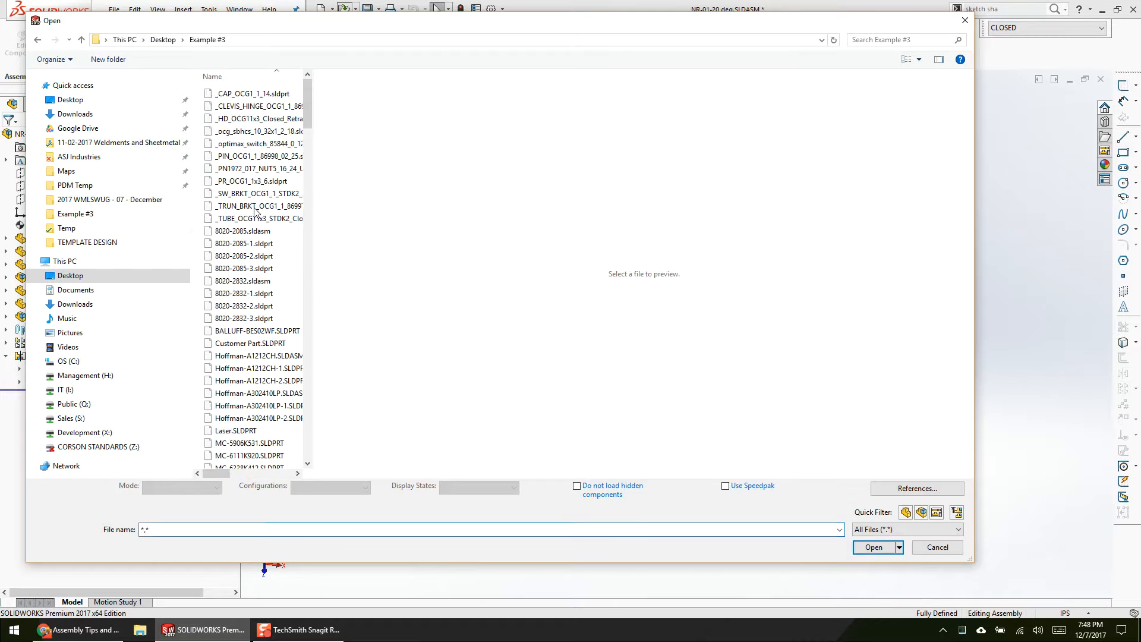
left_click(957, 512)
left_click(242, 93)
left_click(884, 550)
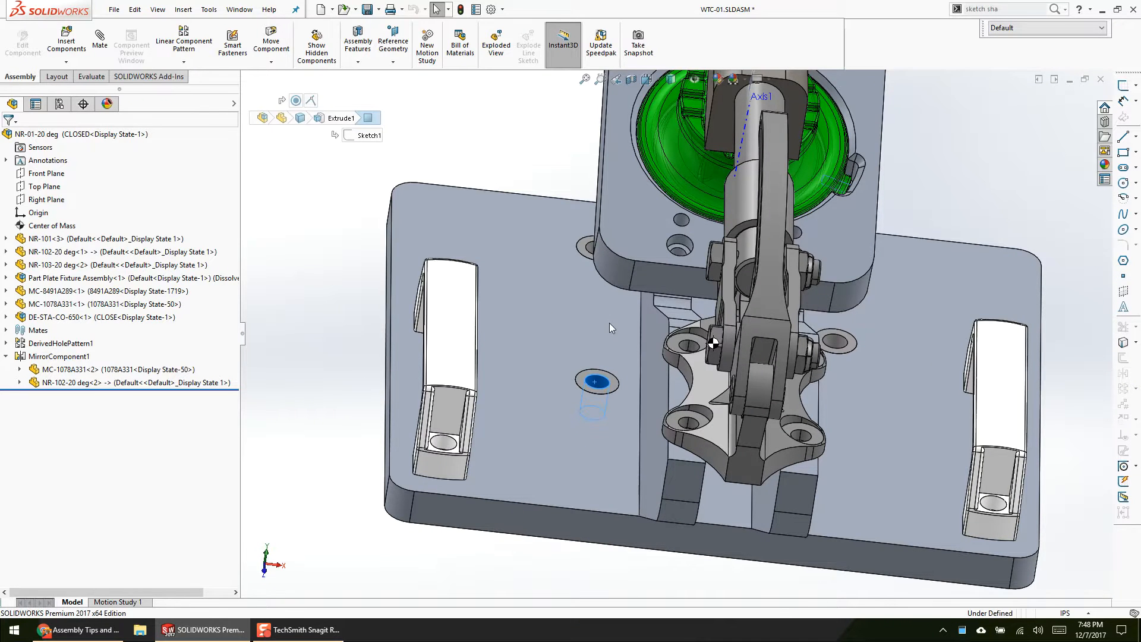
Step: Open the WTC-03 subassembly that holds the slotted track plates in its own window
scroll(637, 258, "down", 3)
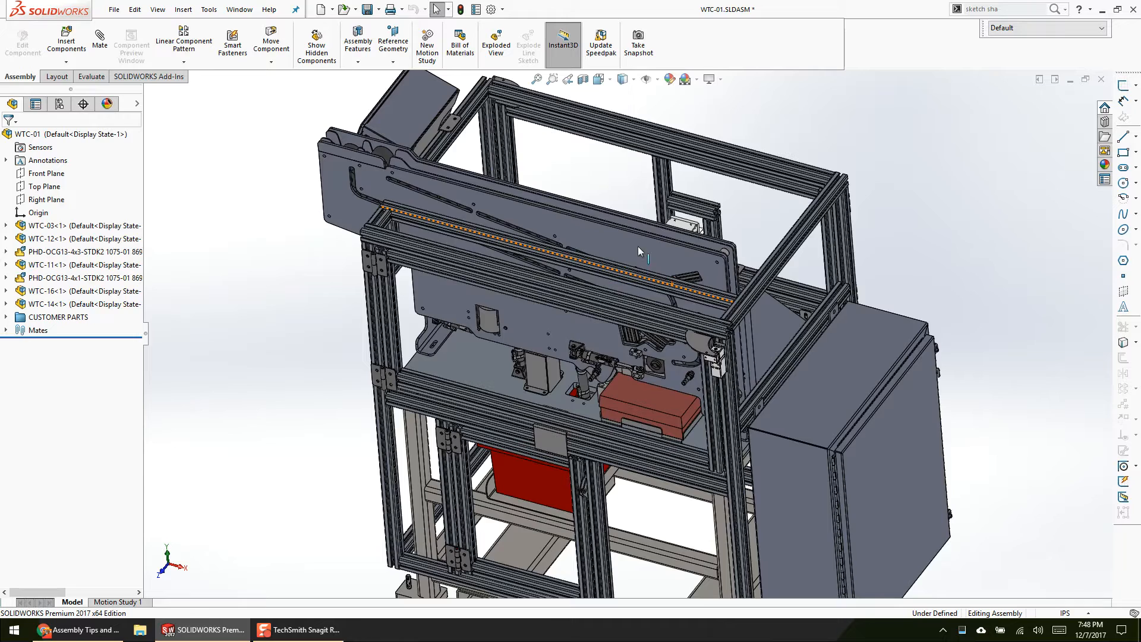
left_click(637, 258)
key("d")
right_click(674, 239)
left_click(689, 220)
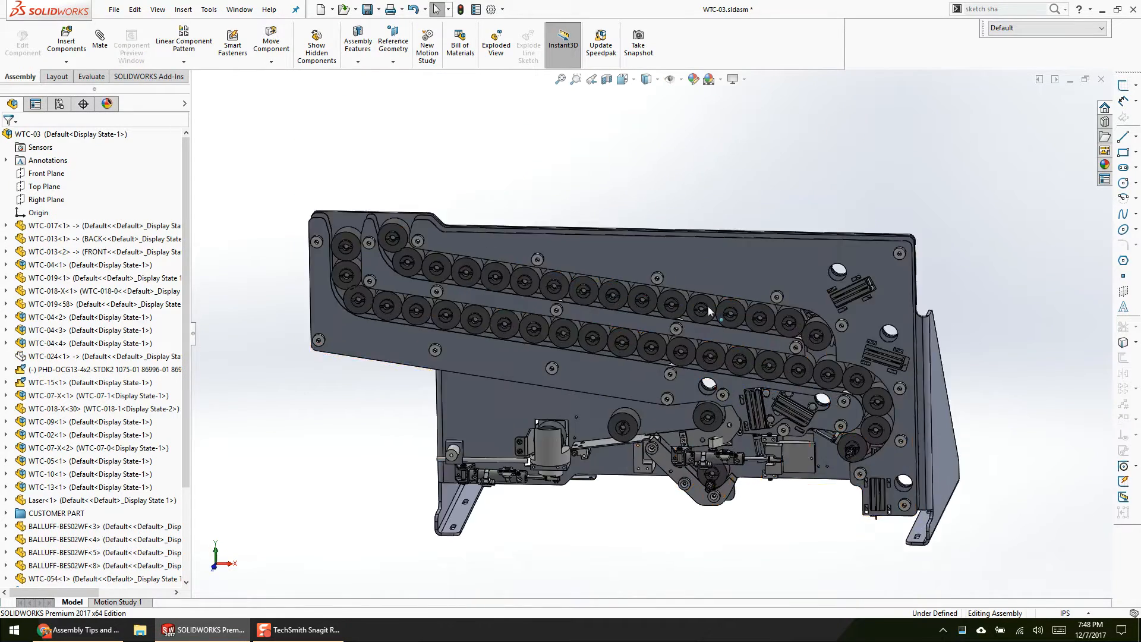
Step: Highlight DerivedHolePattern1 in WTC-03 and inspect the patterned spacers on the track plates
scroll(709, 311, "down", 2)
middle_click_drag(723, 322, 687, 197)
scroll(687, 198, "up", 1)
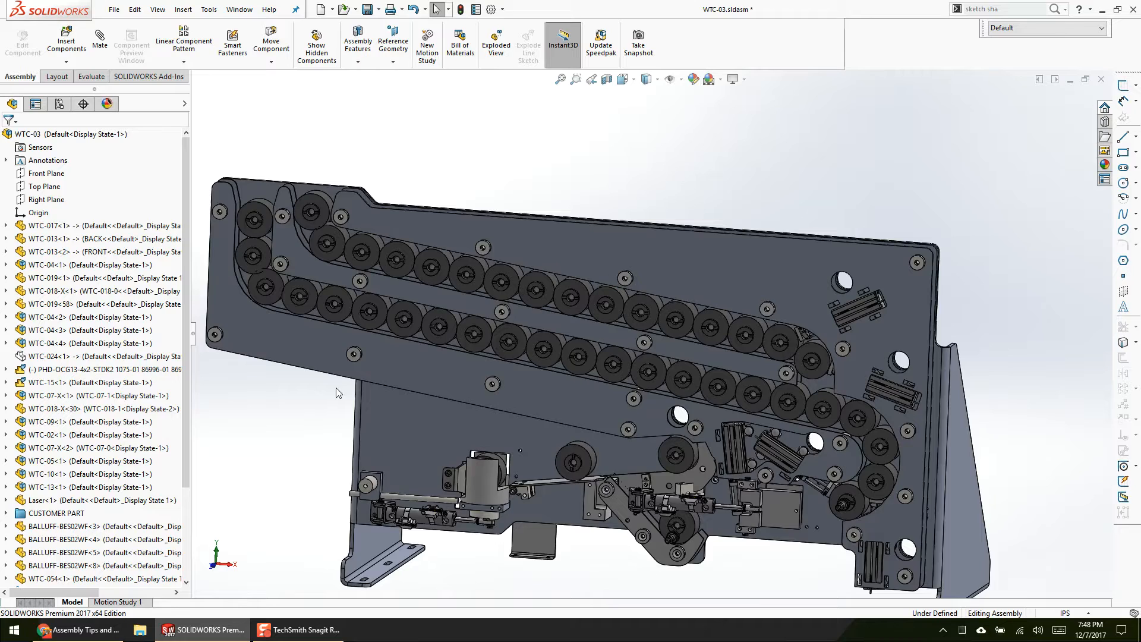
scroll(122, 517, "down", 4)
left_click(59, 539)
scroll(867, 288, "up", 5)
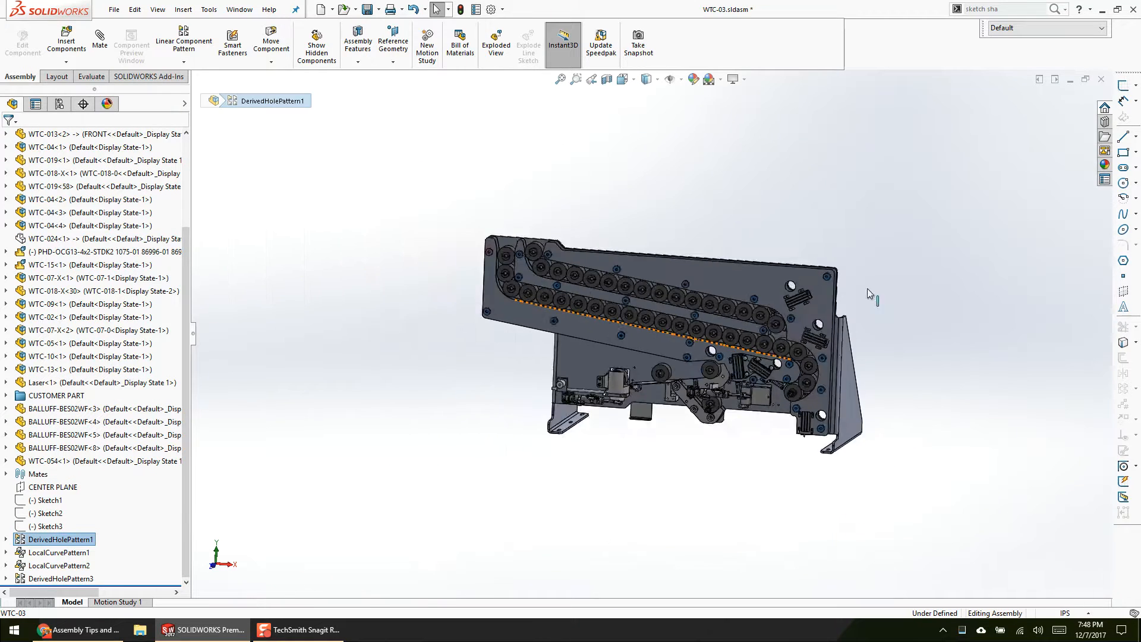
scroll(868, 288, "down", 3)
Step: Review the definitions of LocalCurvePattern1 and LocalCurvePattern2 for the customer part rollers and leave them without changes
left_click(61, 553)
left_click(73, 518)
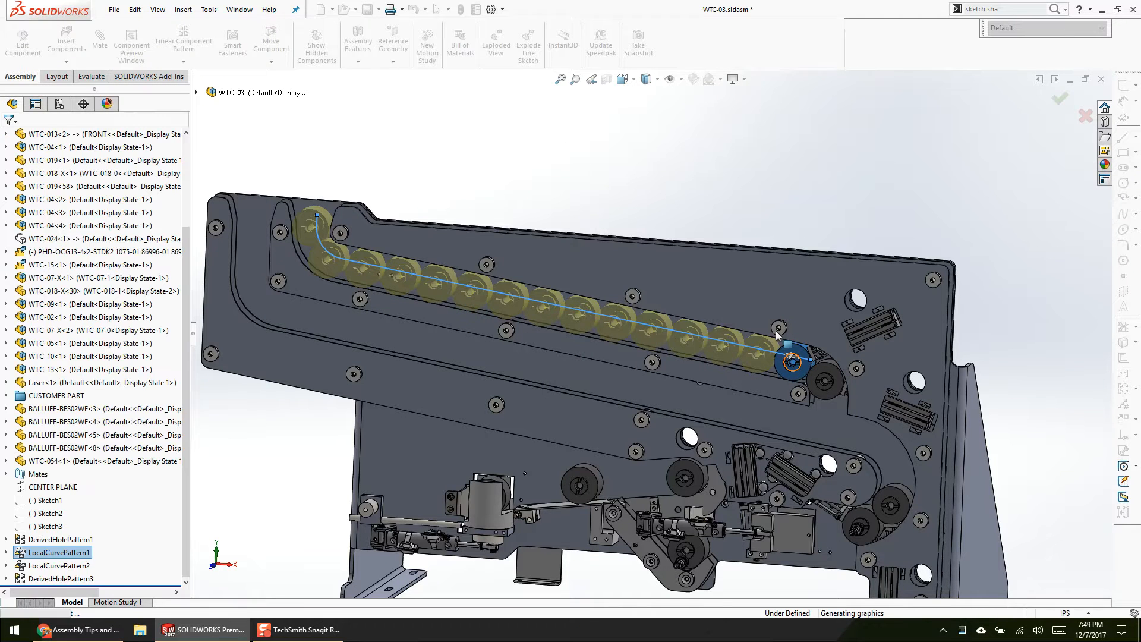
left_click(51, 566)
left_click(60, 538)
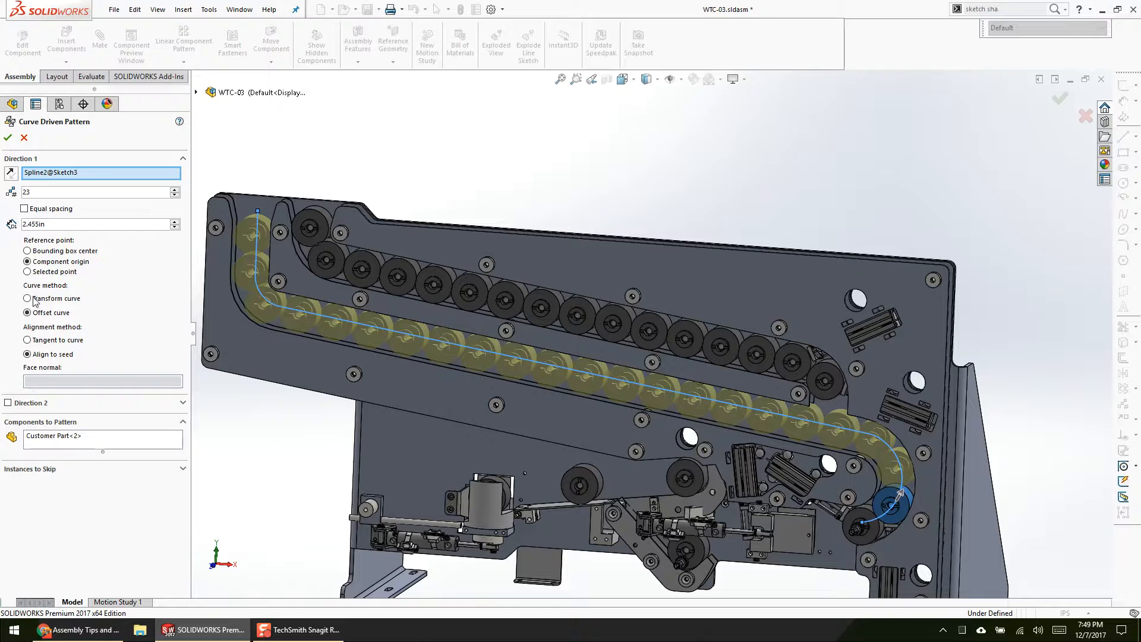
left_click(24, 138)
Step: Inspect a spacer above the upper roller row and highlight all components of DerivedHolePattern1
middle_click_drag(539, 305, 518, 334)
scroll(516, 336, "up", 2)
left_click(397, 423)
scroll(606, 331, "down", 1)
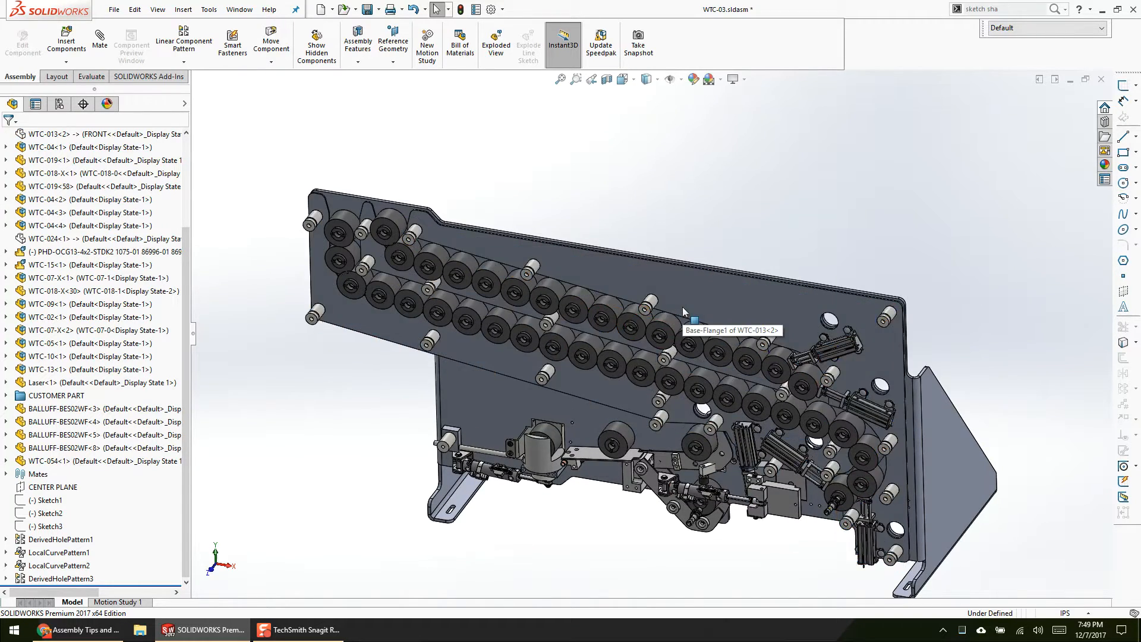
scroll(682, 308, "up", 3)
left_click(639, 324)
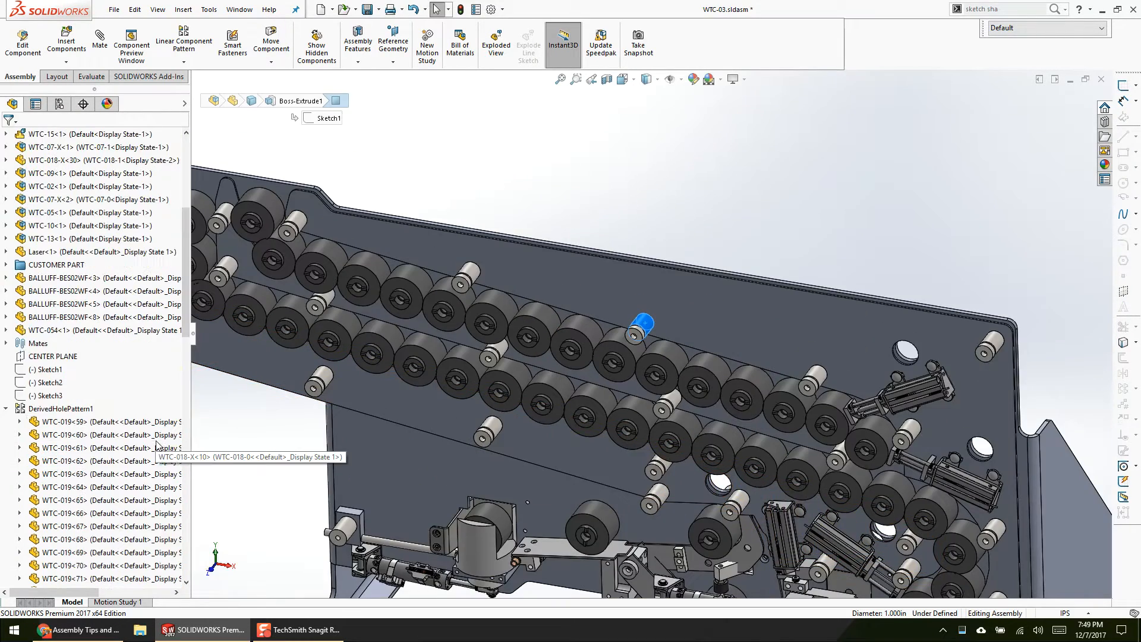
left_click(61, 408)
scroll(604, 440, "down", 5)
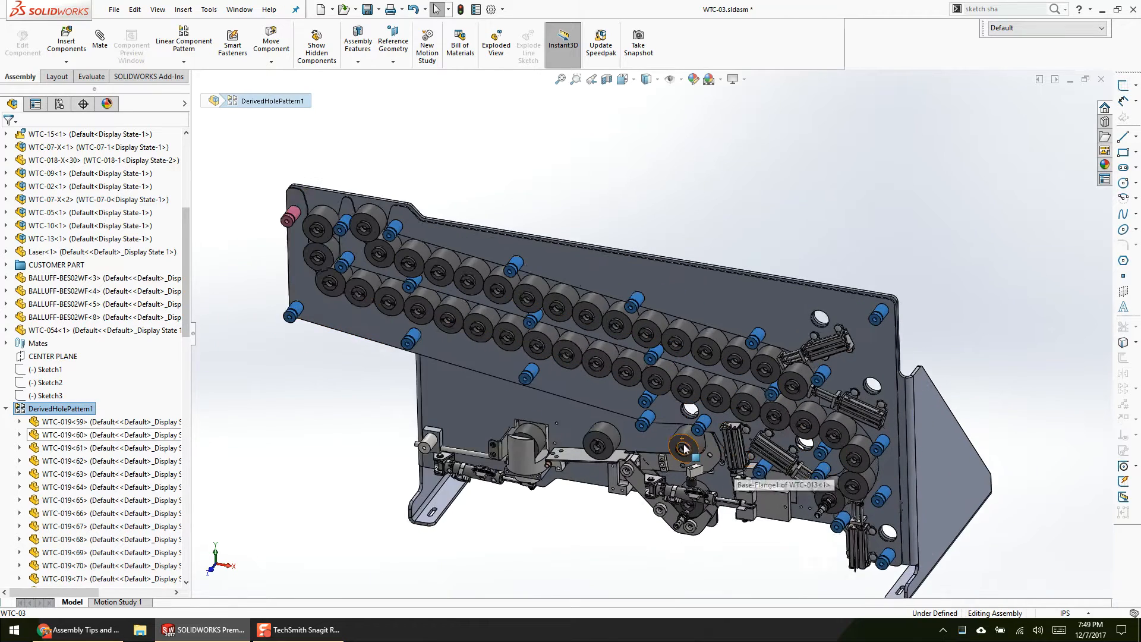
scroll(684, 449, "up", 1)
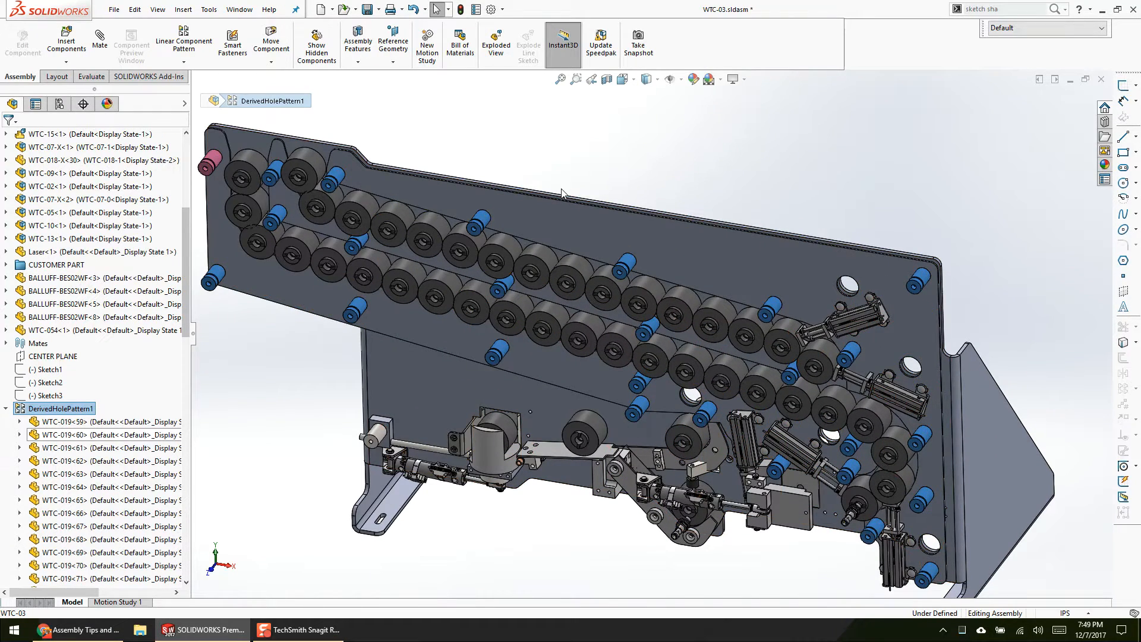
left_click(571, 209)
left_click(606, 141)
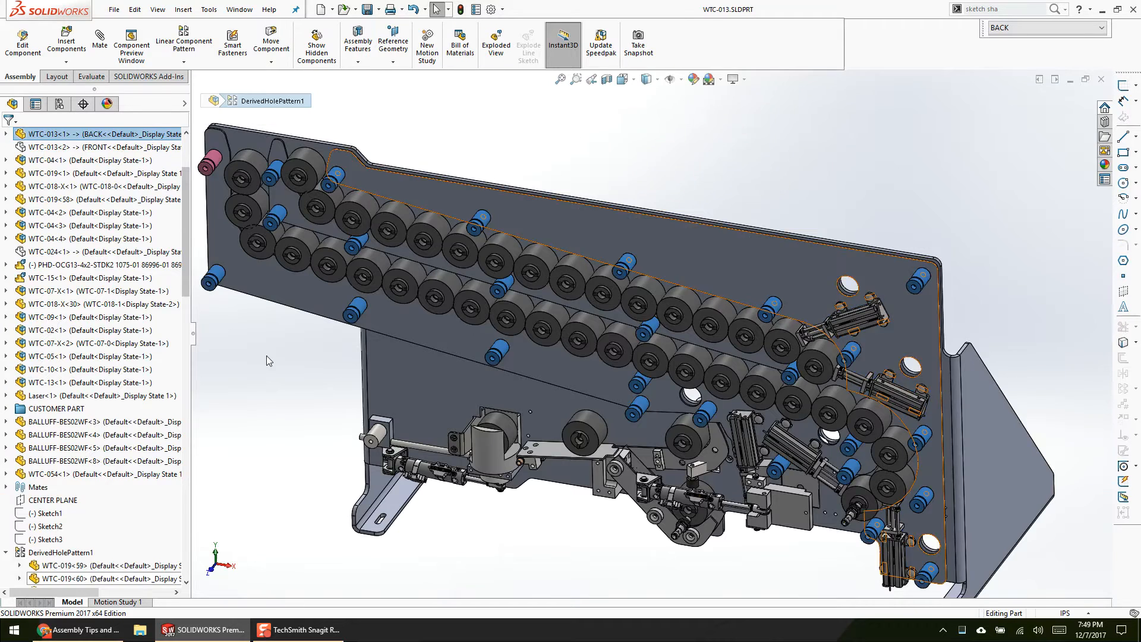
key("ctrl+Tab")
Step: Open the WTC-017 plate part from the assembly and select the spacer hole near its upper corner
left_click(749, 227)
left_click(785, 157)
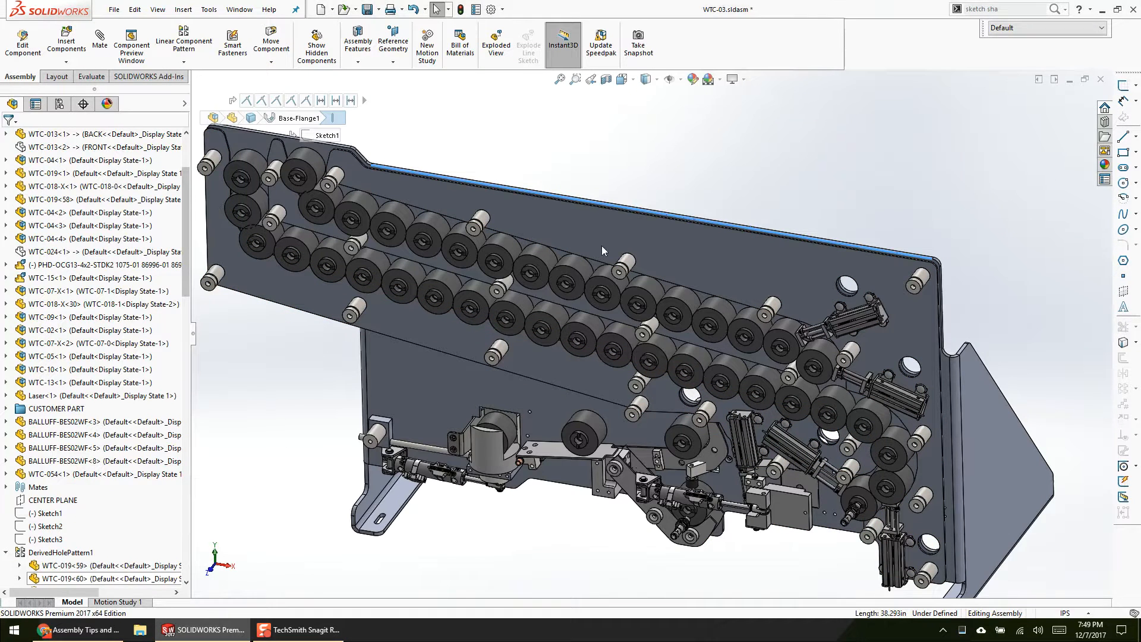
scroll(715, 270, "up", 1)
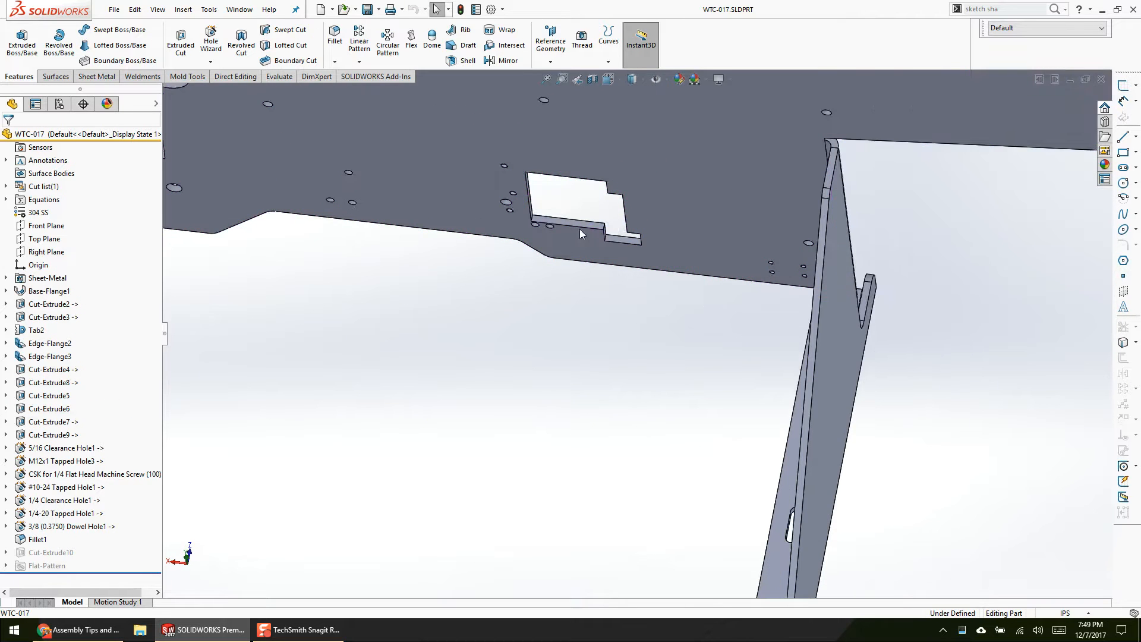
scroll(335, 257, "down", 8)
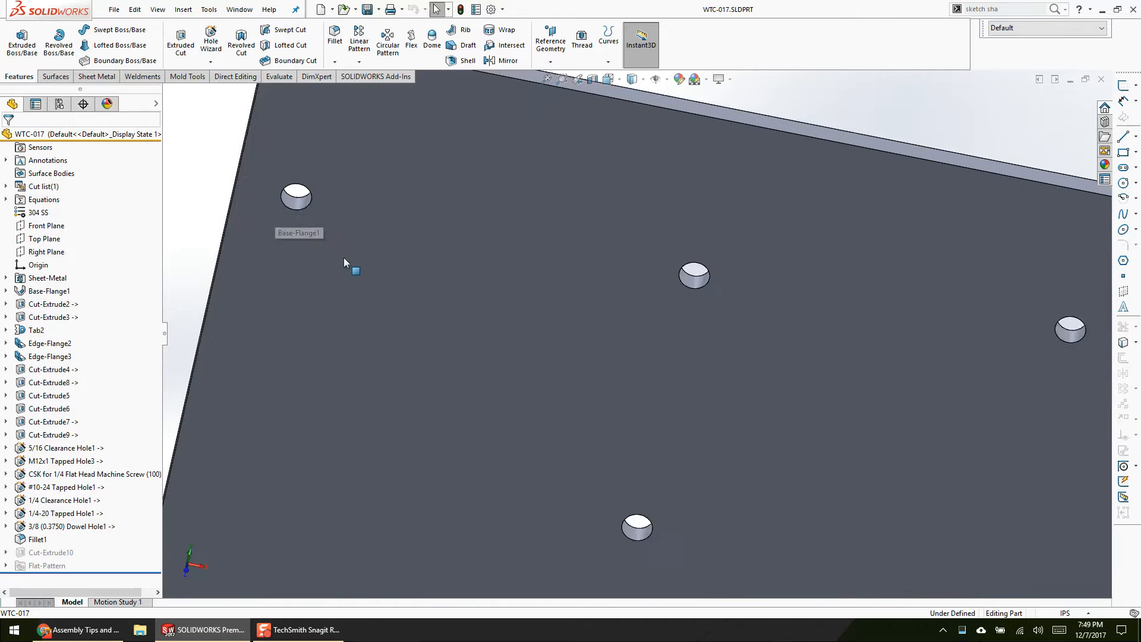
left_click(301, 186)
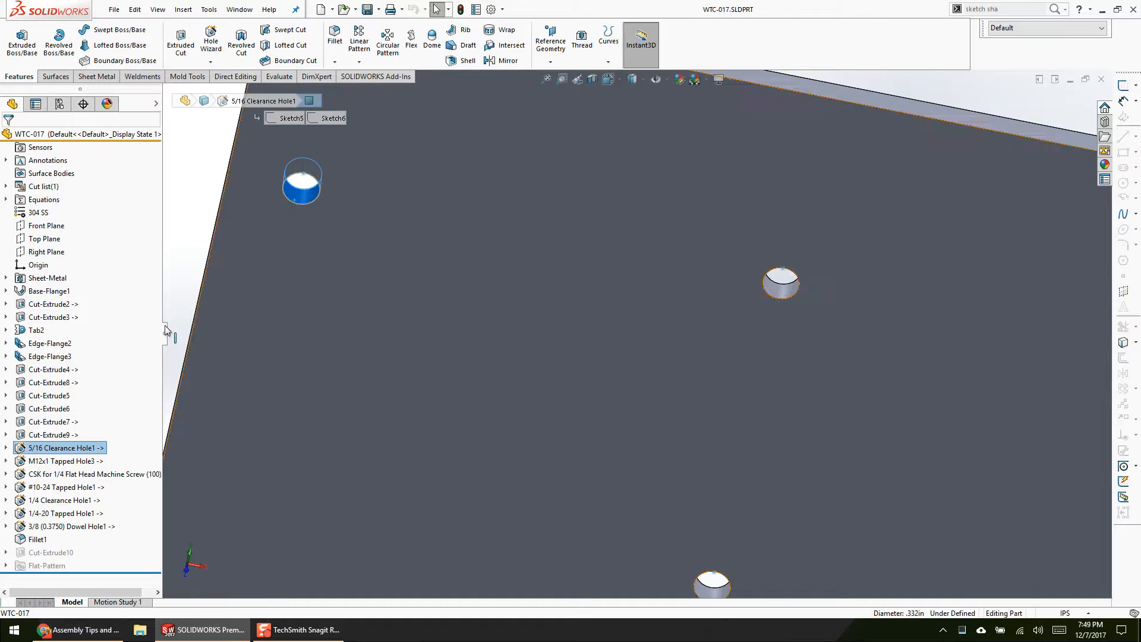
Step: Open Sketch5 of 5/16 Clearance Hole1 to examine the hole location points, and close the WTC-017 part
left_click(6, 447)
right_click(53, 461)
left_click(61, 406)
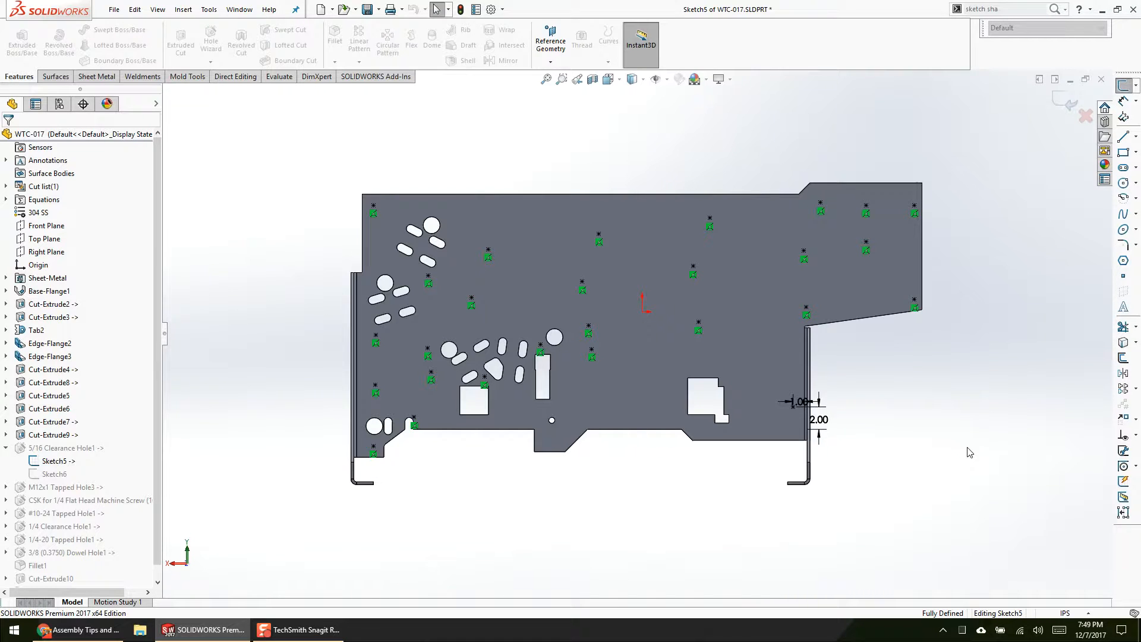
left_click(1101, 79)
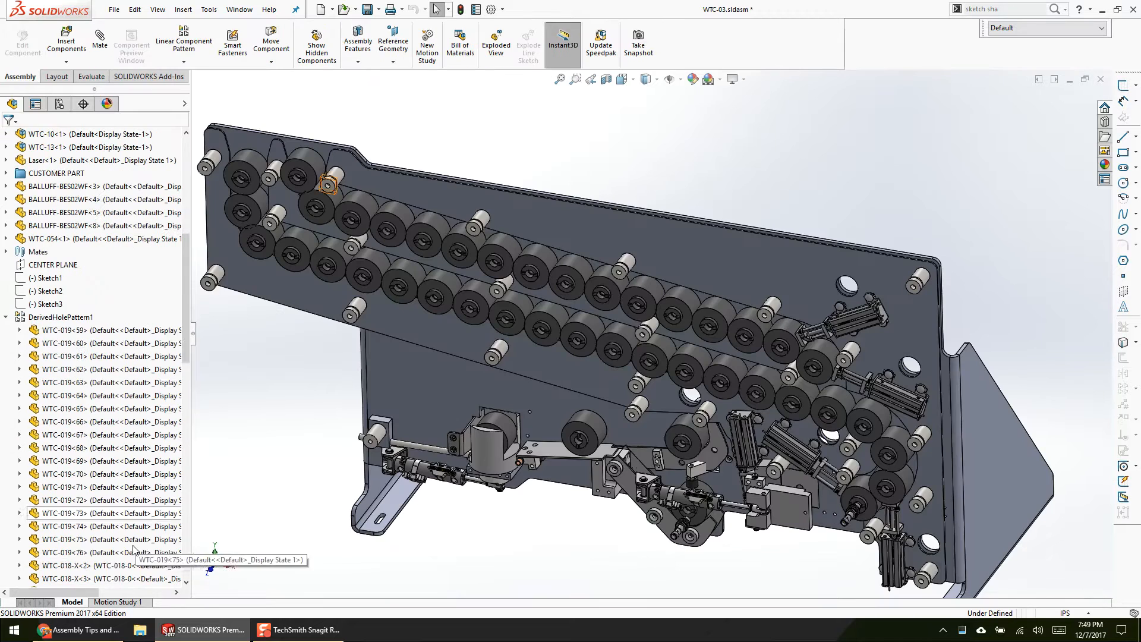
Step: Open DerivedHolePattern1 for editing and examine its seed components WTC-019<1>, WTC-018-X<1> and WTC-019<58> up close
left_click(60, 317)
left_click(75, 283)
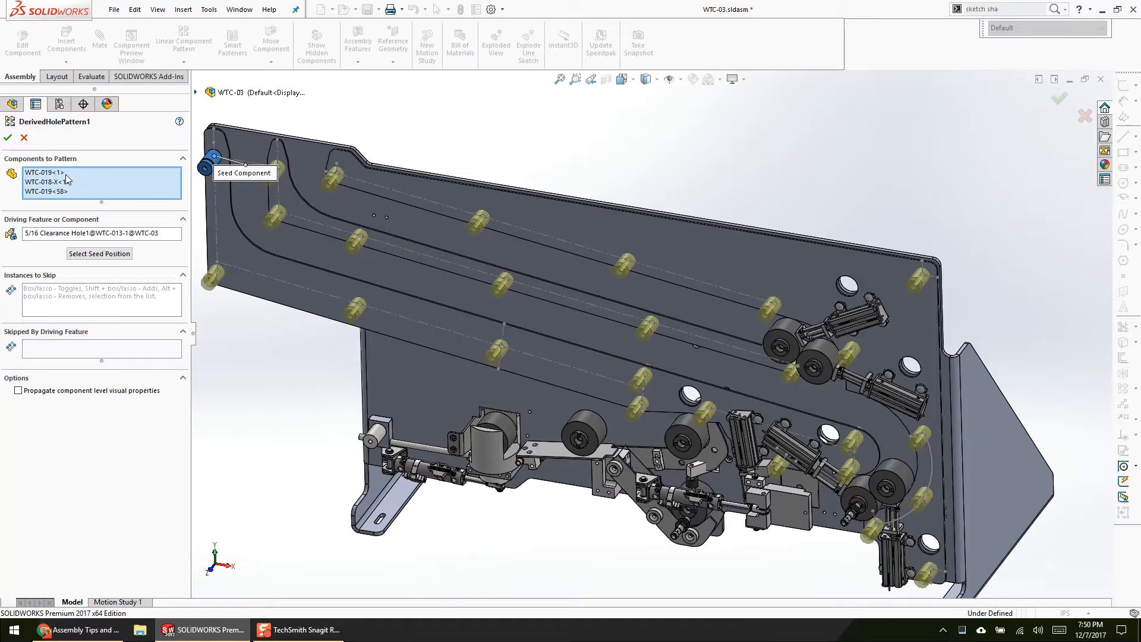
key("f")
scroll(403, 238, "down", 3)
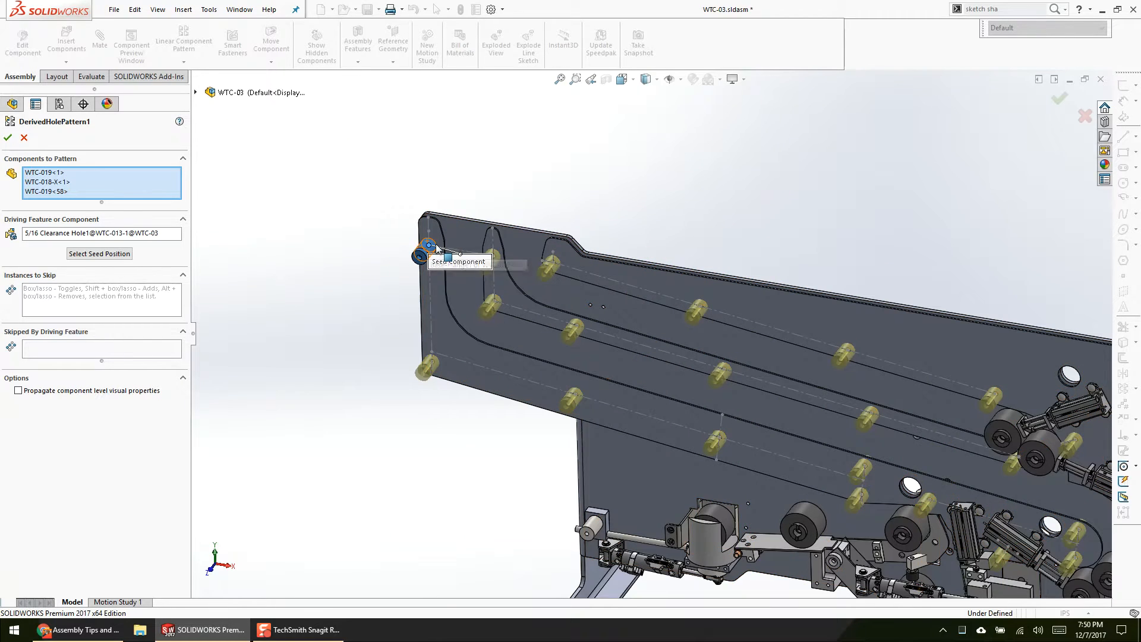
scroll(404, 233, "down", 6)
middle_click_drag(525, 218, 612, 348)
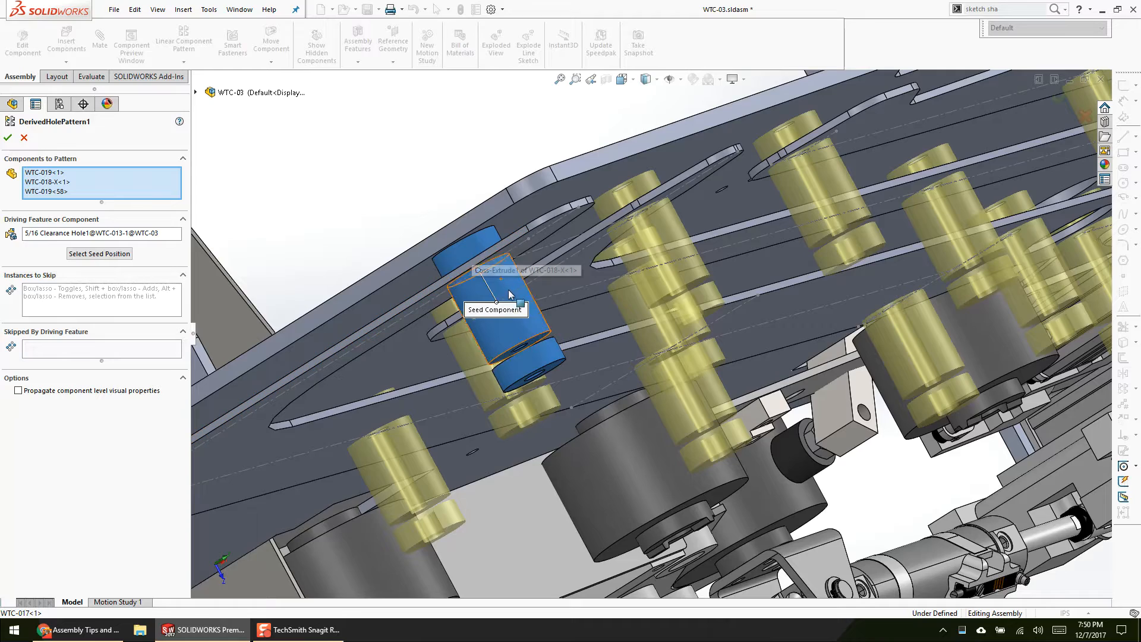
scroll(509, 321, "up", 3)
middle_click_drag(509, 321, 521, 329)
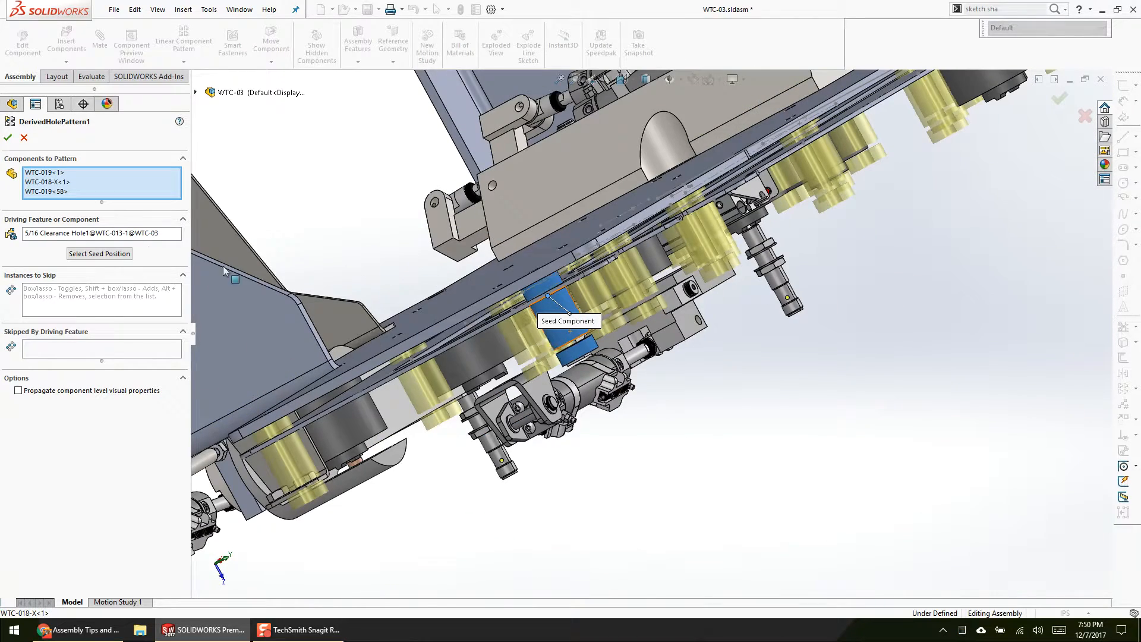
Step: Clear the pattern's driving feature and reselect 5/16 Clearance Hole1 by picking one of its holes on the WTC-013 plate
left_click(131, 235)
middle_click_drag(473, 354, 991, 327)
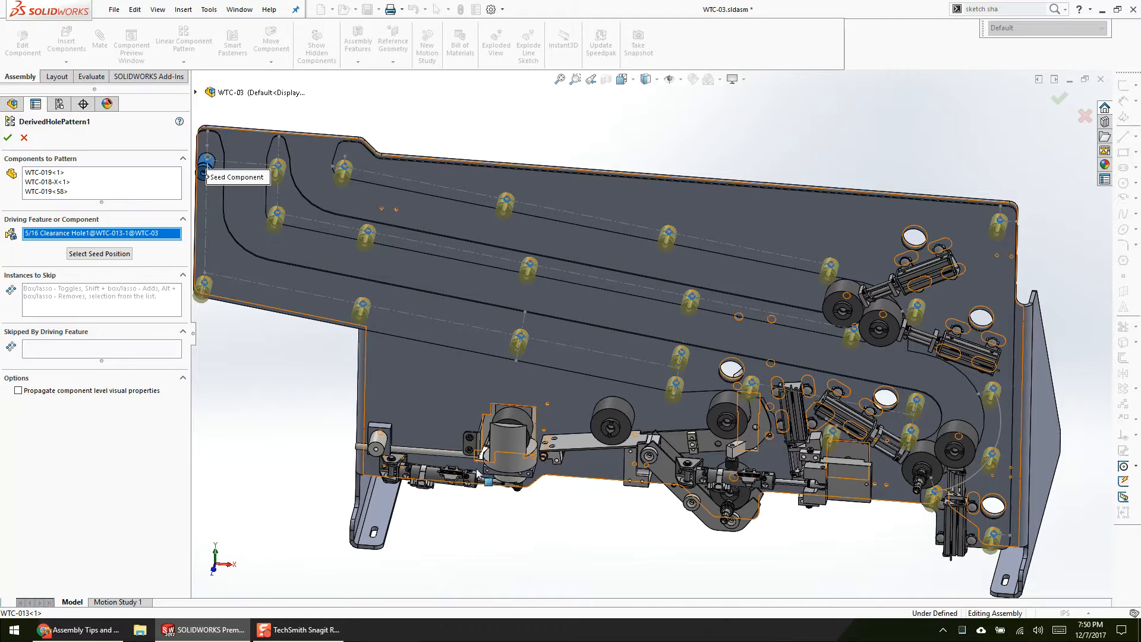
right_click(94, 232)
left_click(122, 238)
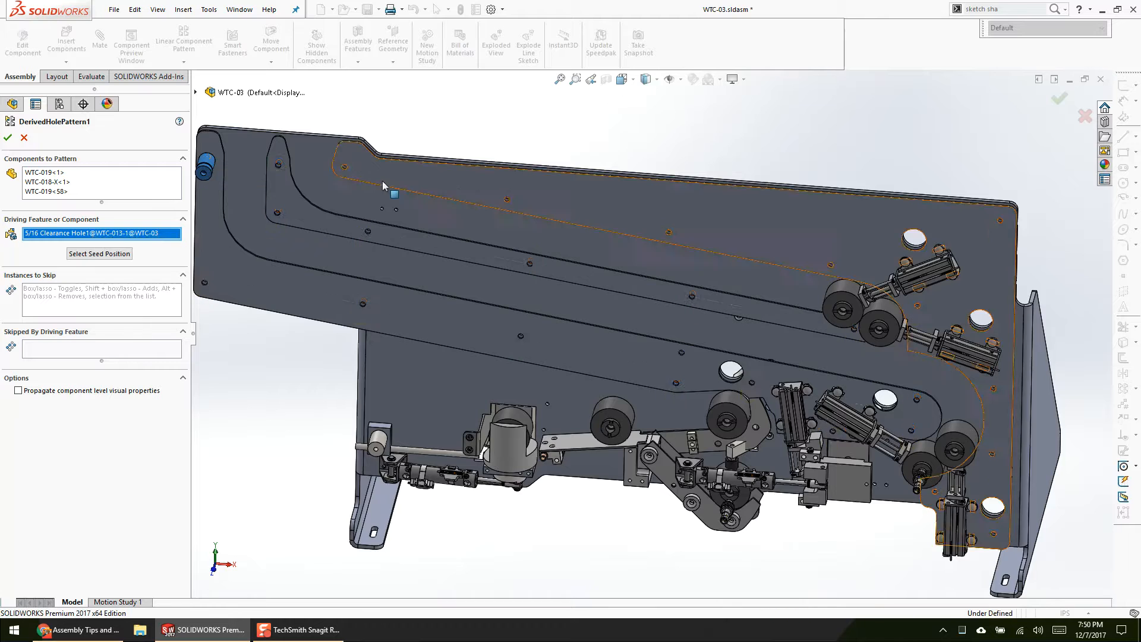
scroll(368, 190, "down", 8)
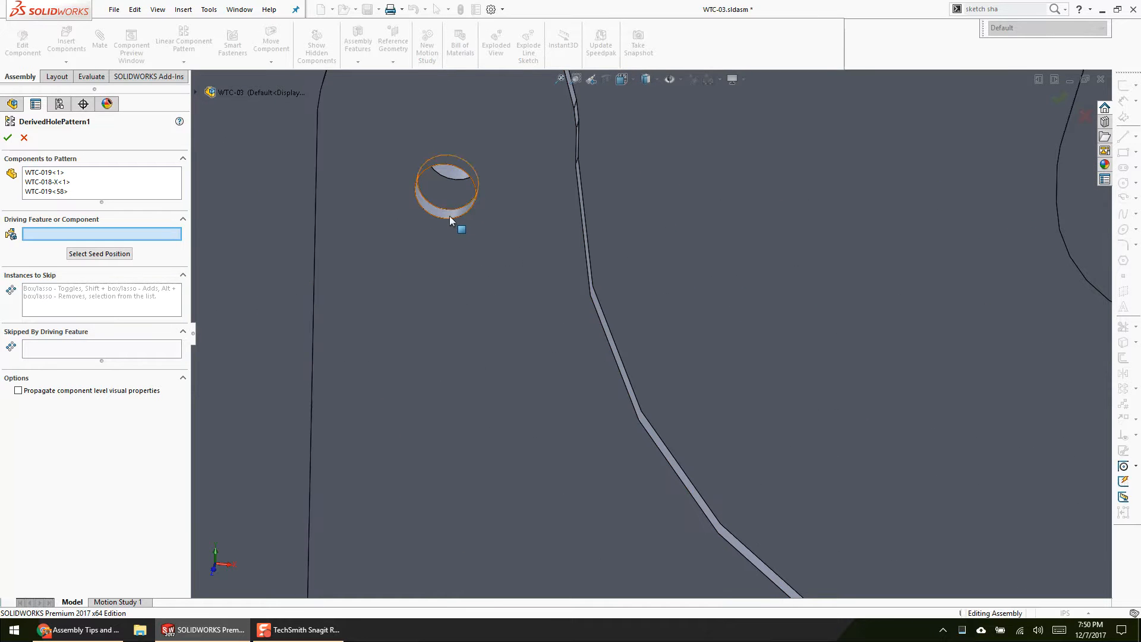
left_click(449, 216)
scroll(437, 448, "up", 4)
scroll(456, 455, "up", 8)
scroll(889, 472, "up", 3)
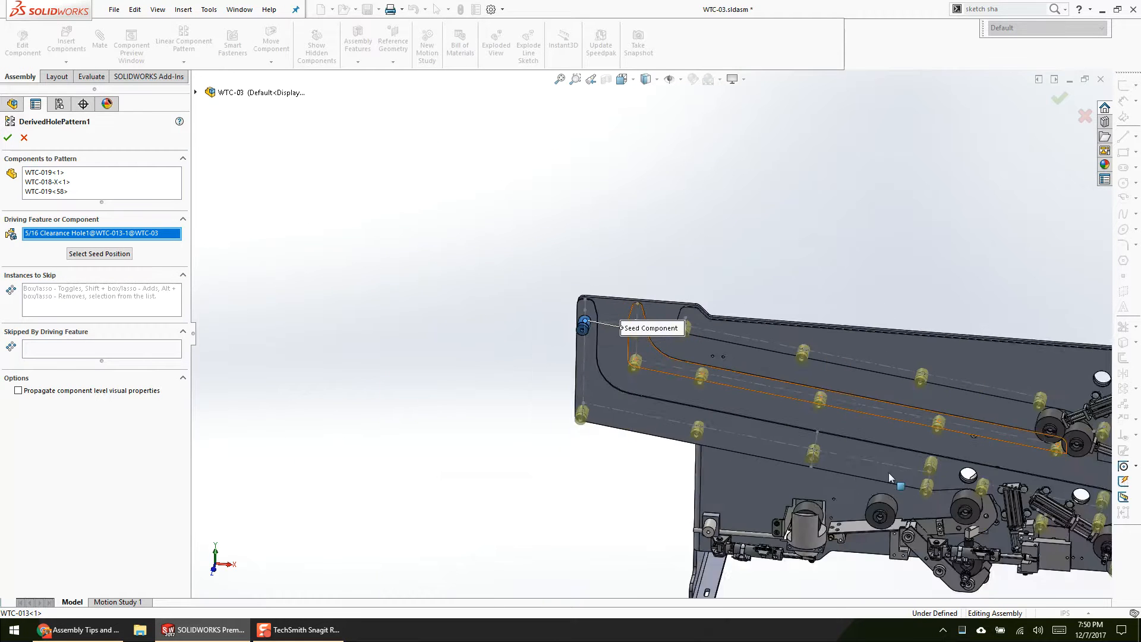
Step: Move DerivedHolePattern1's seed position to a hole near the plate's middle, and set it back to the upper corner hole
scroll(951, 465, "down", 2)
left_click(114, 256)
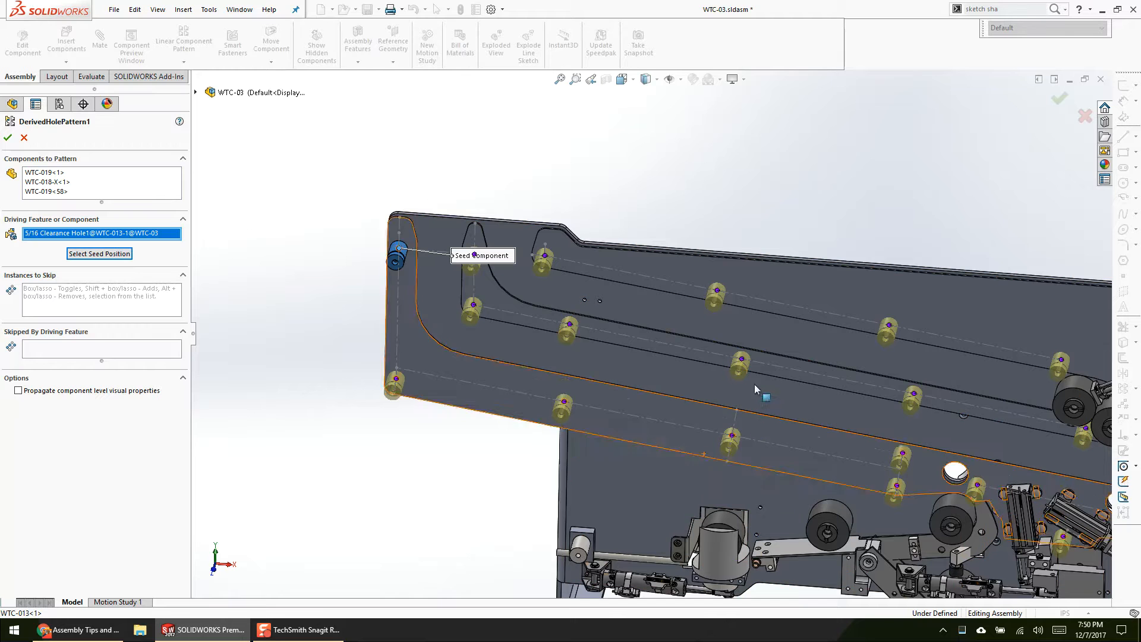
left_click(741, 359)
scroll(484, 482, "up", 4)
scroll(539, 498, "down", 1)
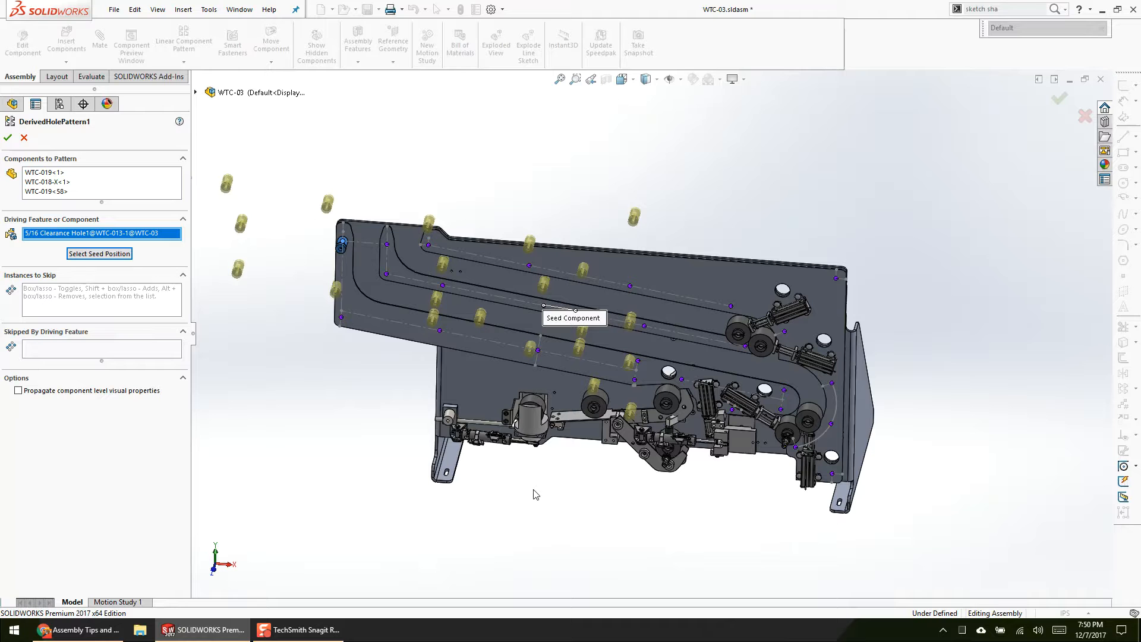
scroll(386, 279, "down", 1)
left_click(100, 253)
left_click(363, 246)
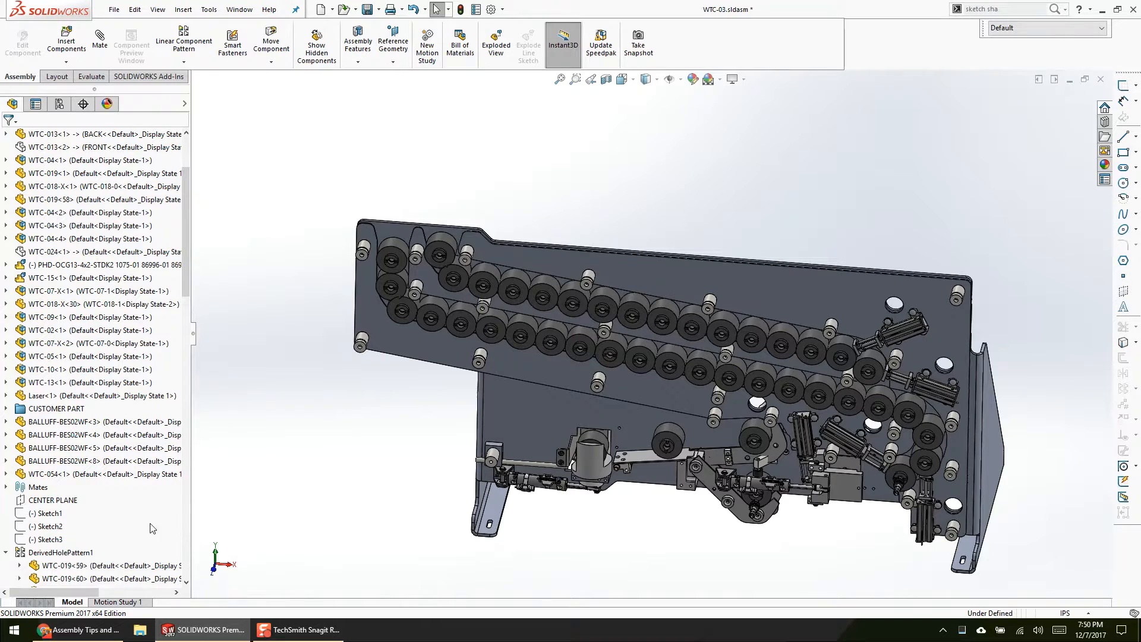
Step: Collapse all expanded items in the assembly's feature tree
right_click(150, 524)
left_click(331, 473)
right_click(153, 522)
left_click(172, 529)
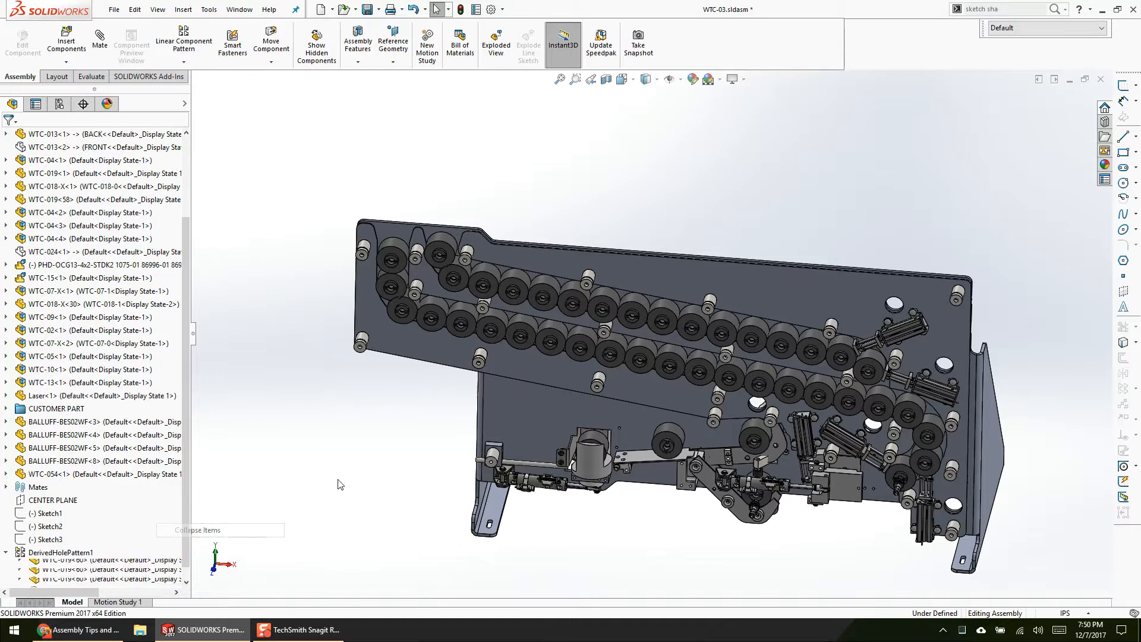
Step: Examine the patterned rollers, spacers and cylinders on the WTC-013 back plate up close and from different angles
middle_click_drag(499, 434, 553, 416)
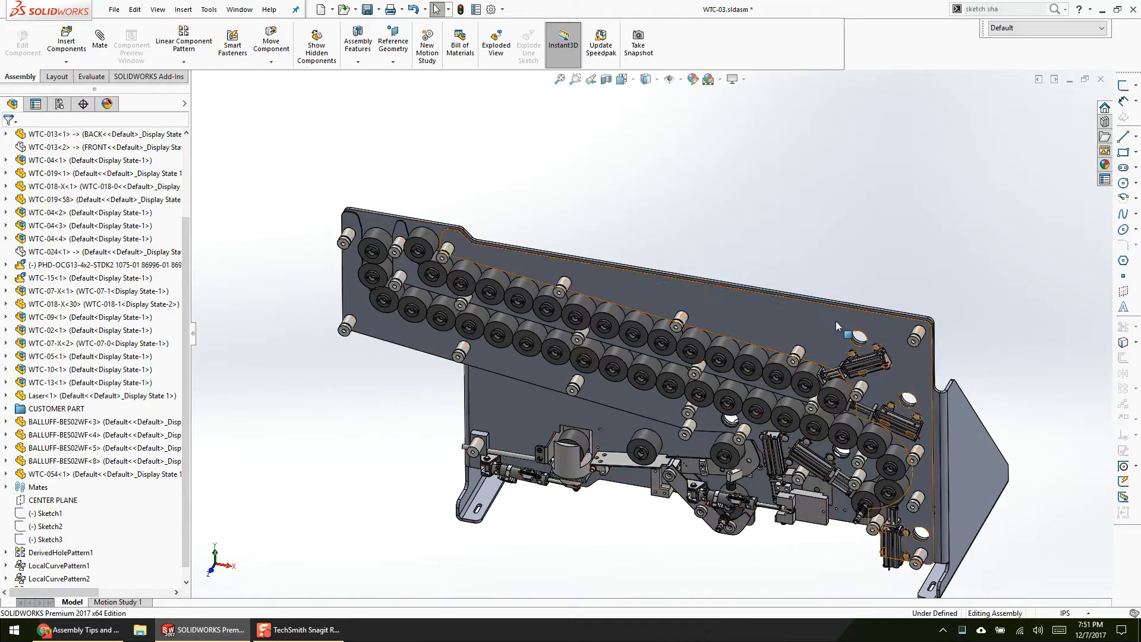
scroll(879, 390, "down", 8)
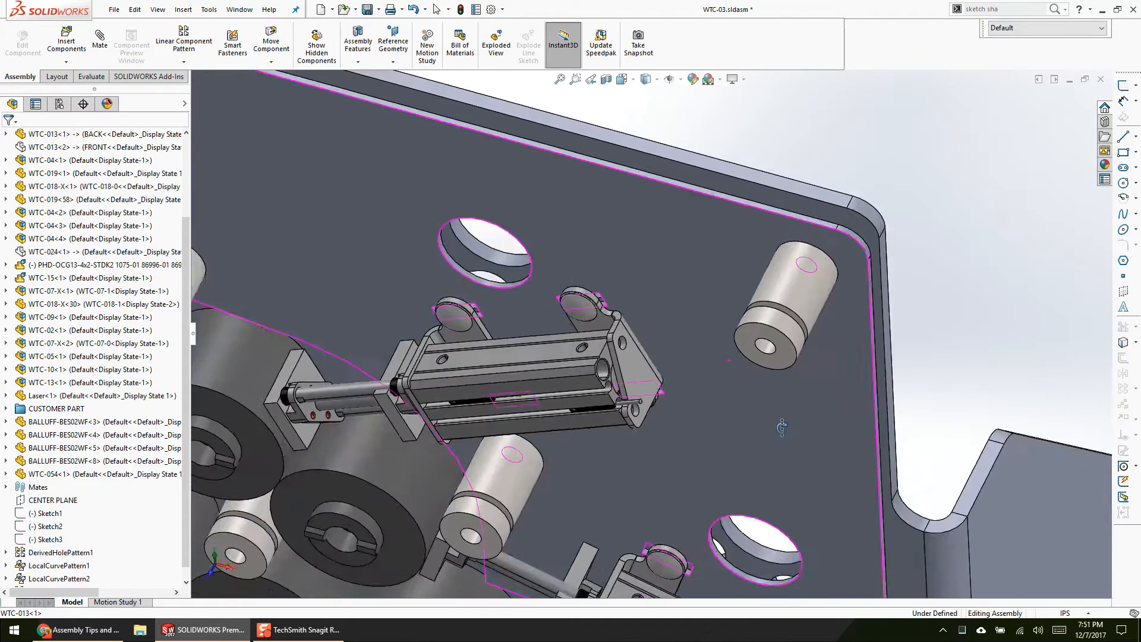
scroll(782, 427, "up", 2)
left_click(791, 418)
scroll(751, 465, "up", 7)
middle_click_drag(562, 383, 570, 298)
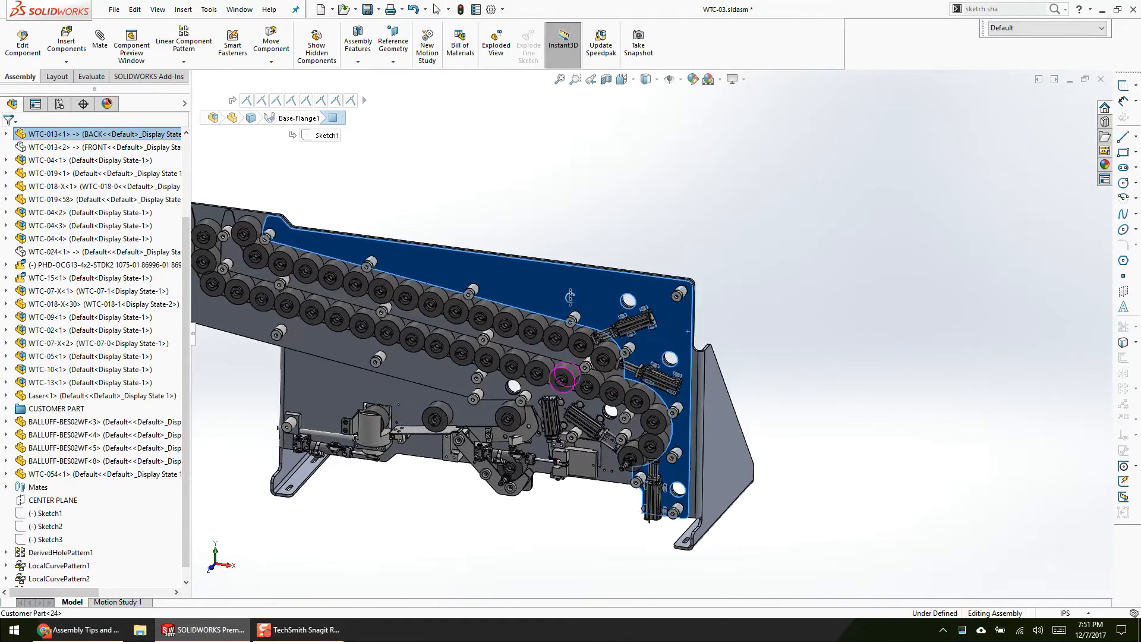
scroll(569, 297, "down", 3)
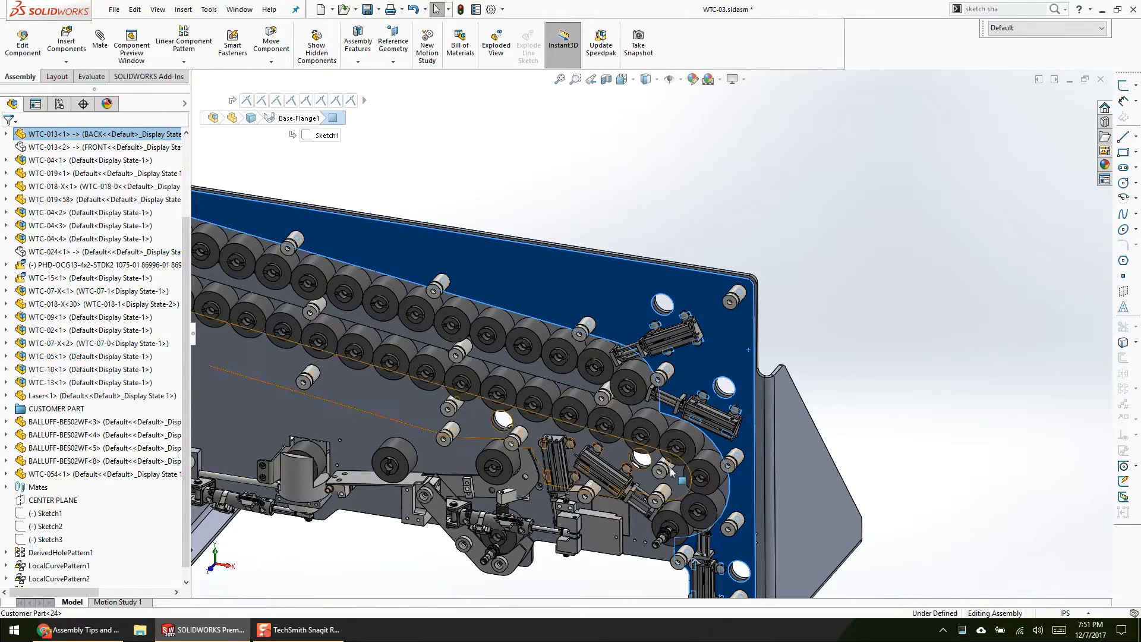
scroll(728, 308, "down", 4)
scroll(589, 458, "up", 4)
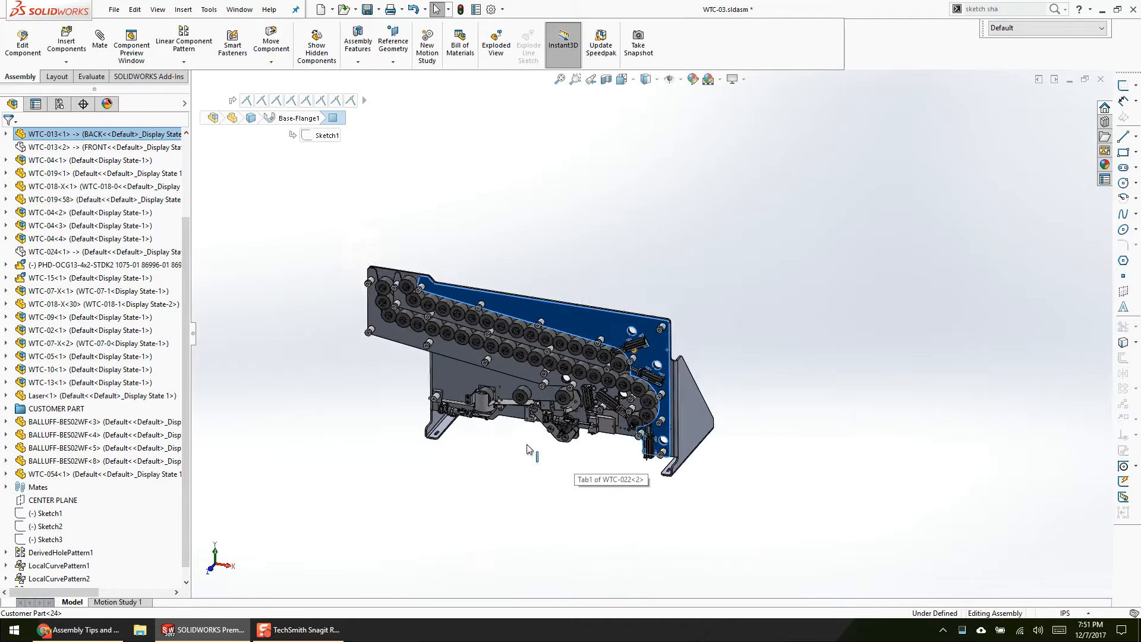
scroll(569, 460, "down", 1)
left_click(419, 479)
scroll(127, 501, "down", 1)
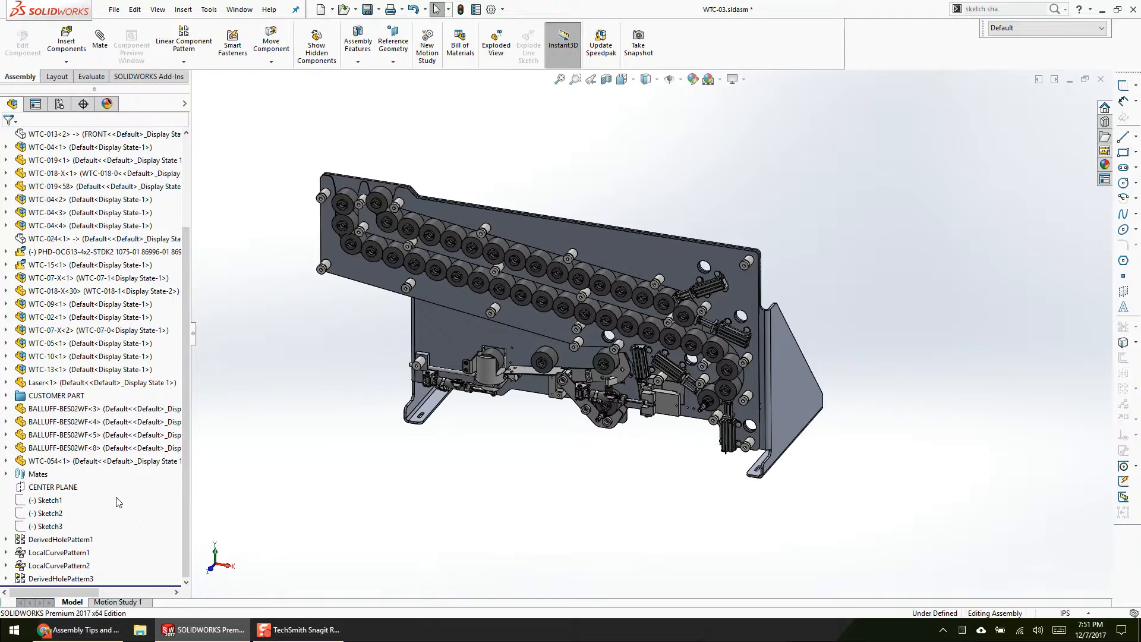
Step: Check the Overarching Assembly Rules slide in the browser, and return to SOLIDWORKS to expand the FRONT OF BACK INSIDE PLATE mates
left_click(77, 629)
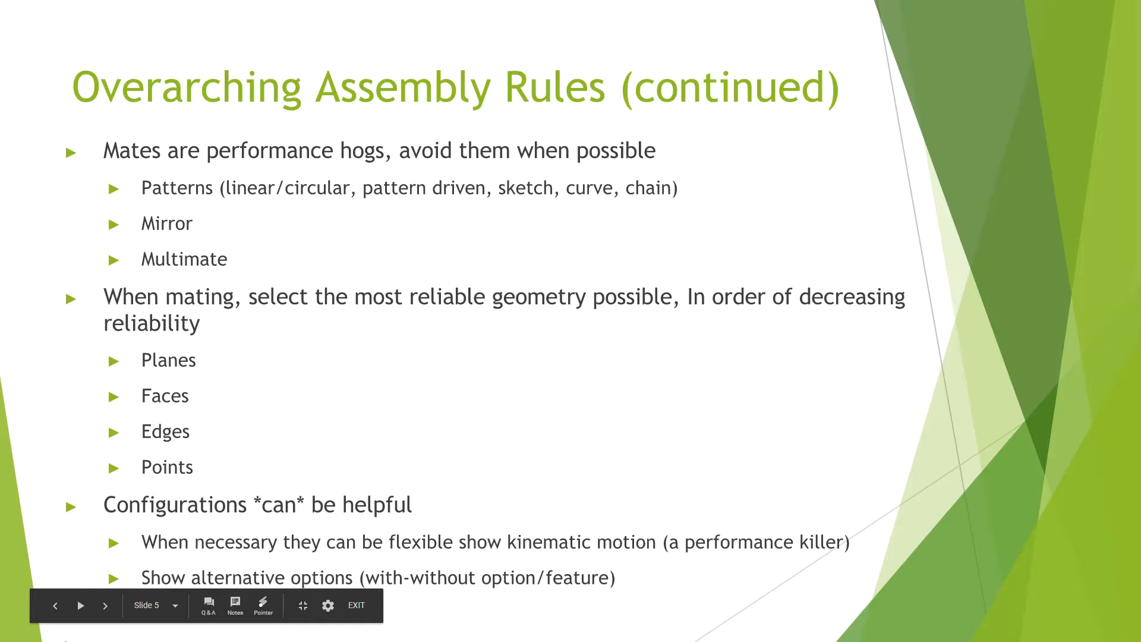
key("alt+Tab")
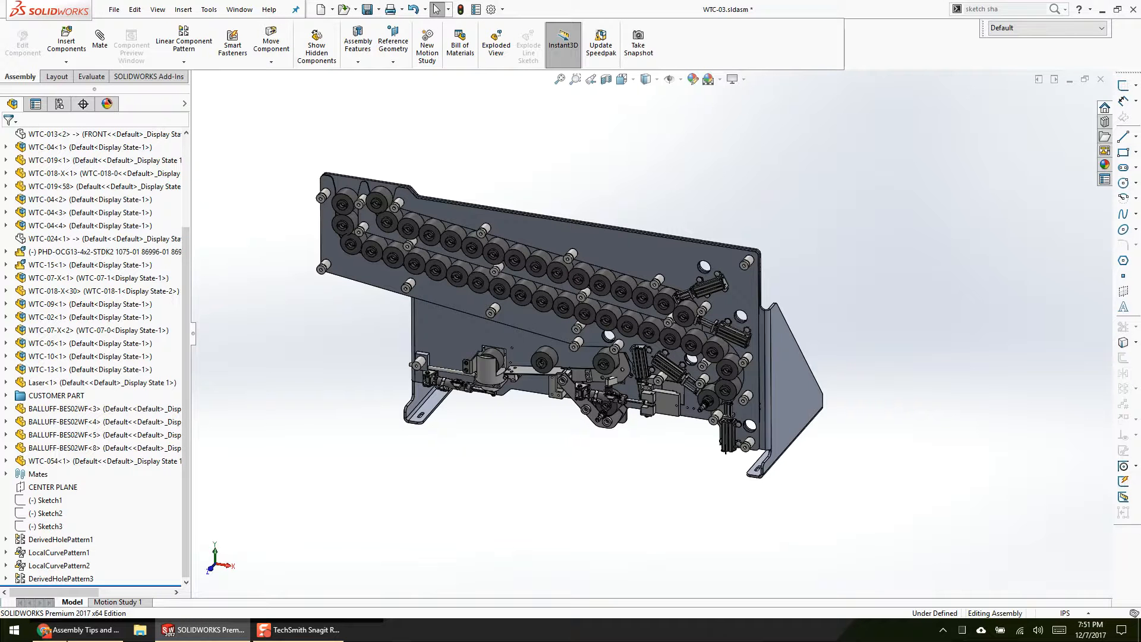
double_click(12, 475)
scroll(95, 357, "up", 3)
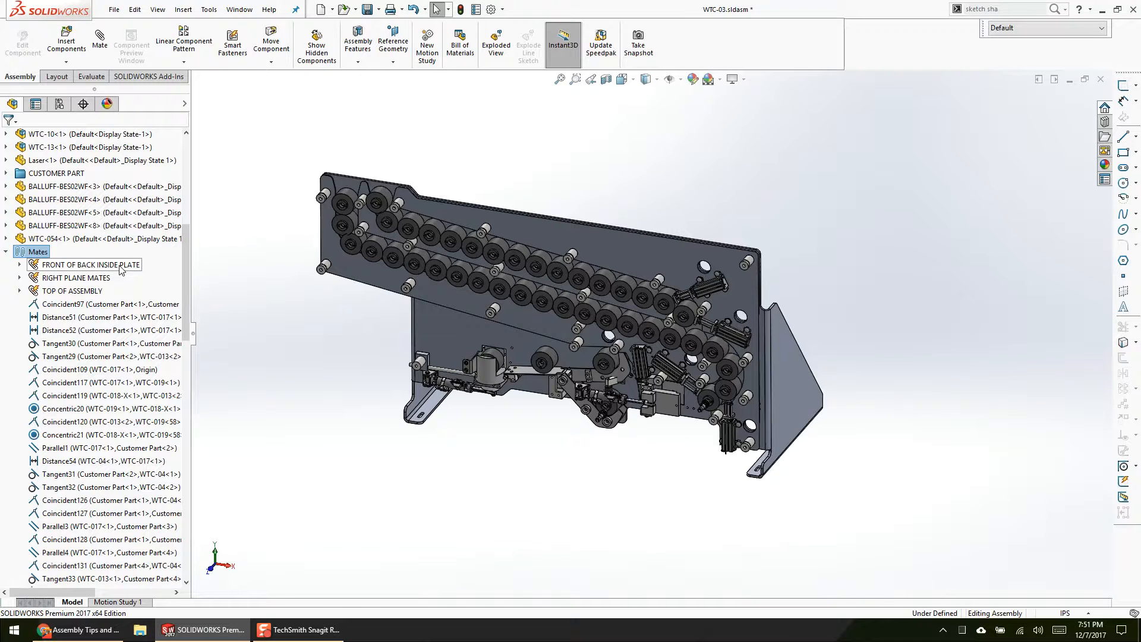
left_click(20, 265)
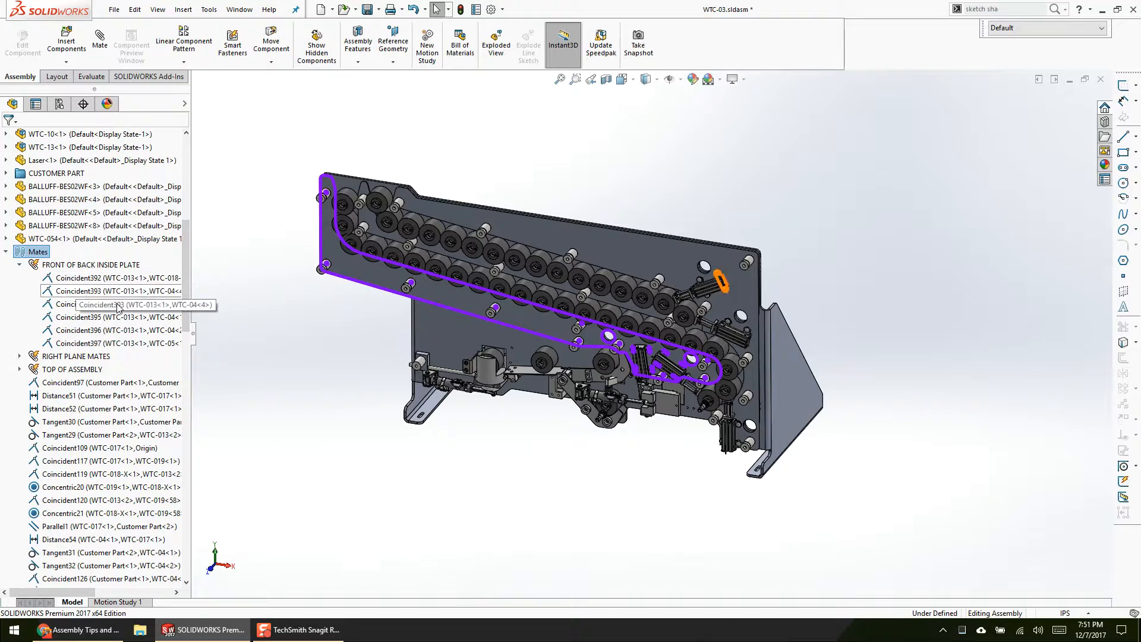
Step: Open the FRONT OF BACK INSIDE PLATE multi-mate for editing and examine its common mate face on WTC-013
right_click(128, 265)
left_click(161, 287)
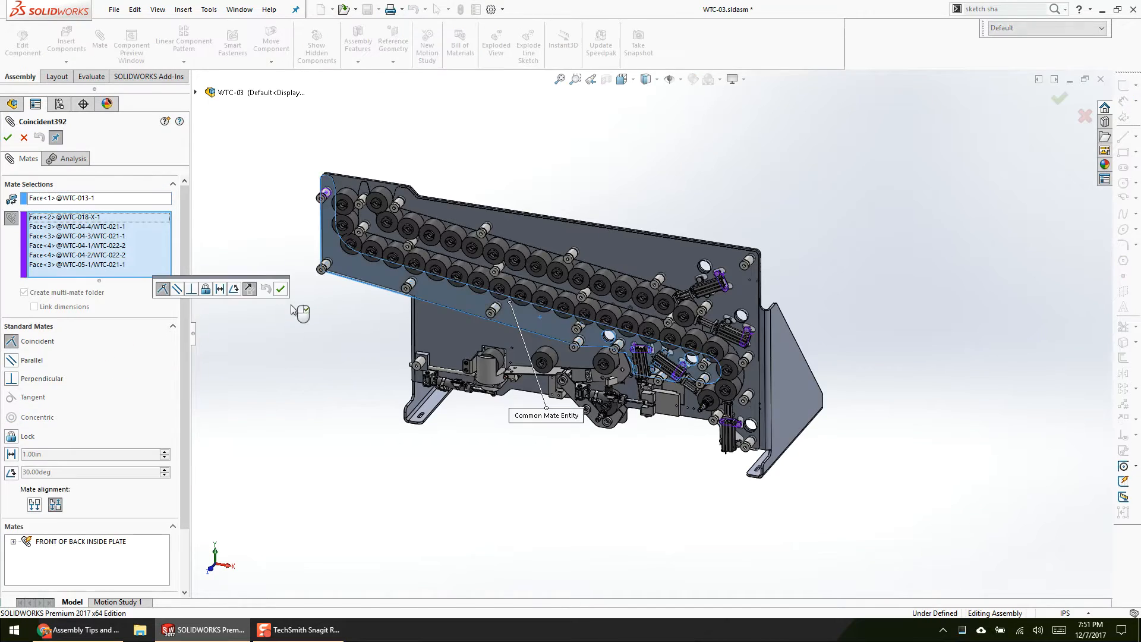
scroll(703, 340, "down", 3)
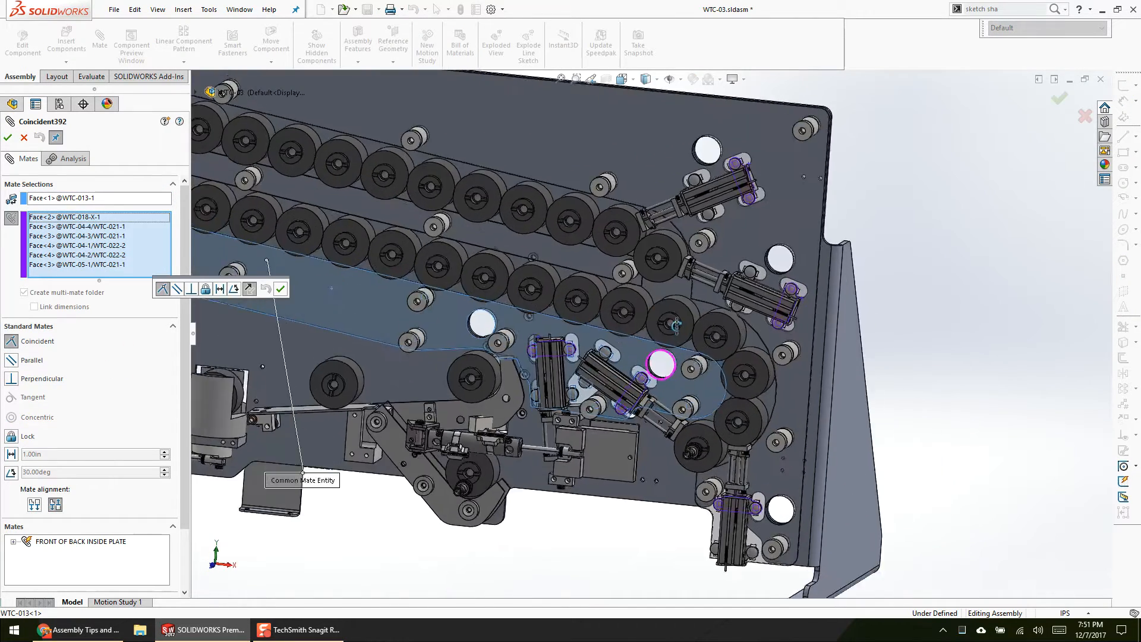
scroll(611, 367, "up", 3)
scroll(611, 367, "down", 2)
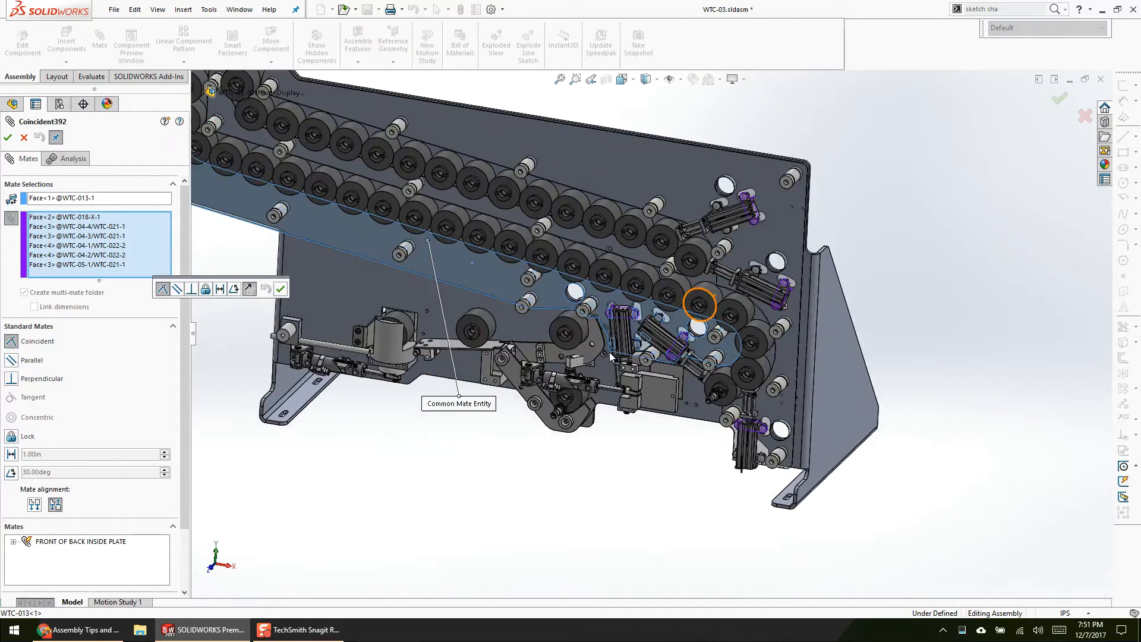
left_click(49, 200)
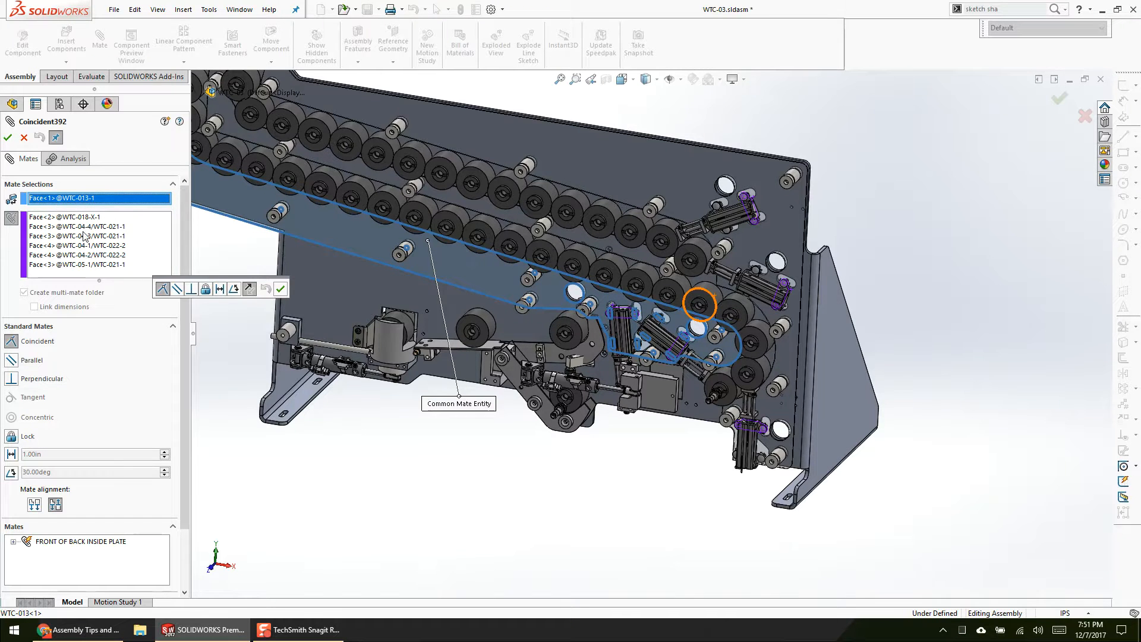
scroll(449, 379, "up", 3)
scroll(449, 383, "down", 1)
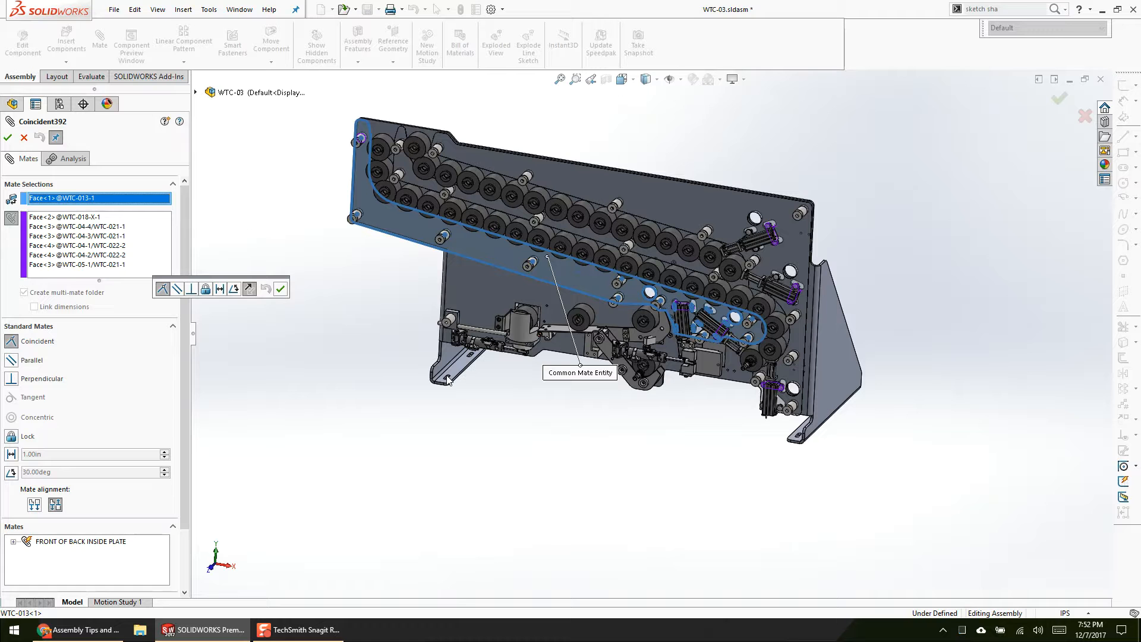
Step: Highlight the mated cylinder bracket faces one by one, from WTC-04-4 through WTC-05-1
left_click(102, 227)
left_click(98, 236)
left_click(98, 245)
left_click(95, 255)
left_click(94, 265)
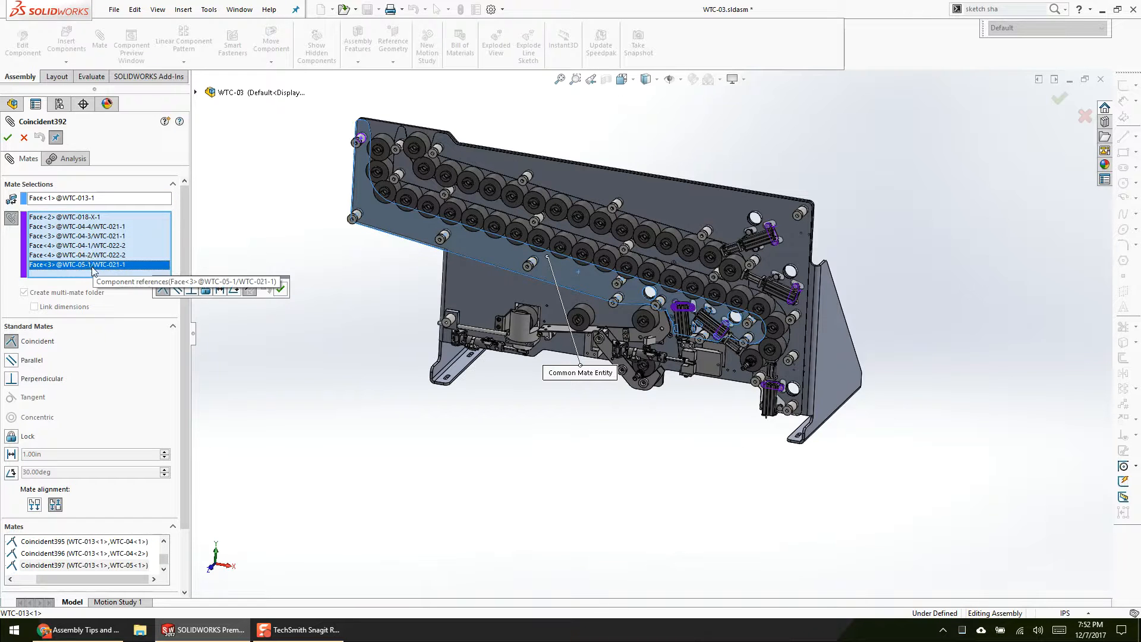
Step: Step back through the mated bracket faces to the WTC-018-X-1 spacer face and examine them up close on the plate
scroll(648, 486, "down", 5)
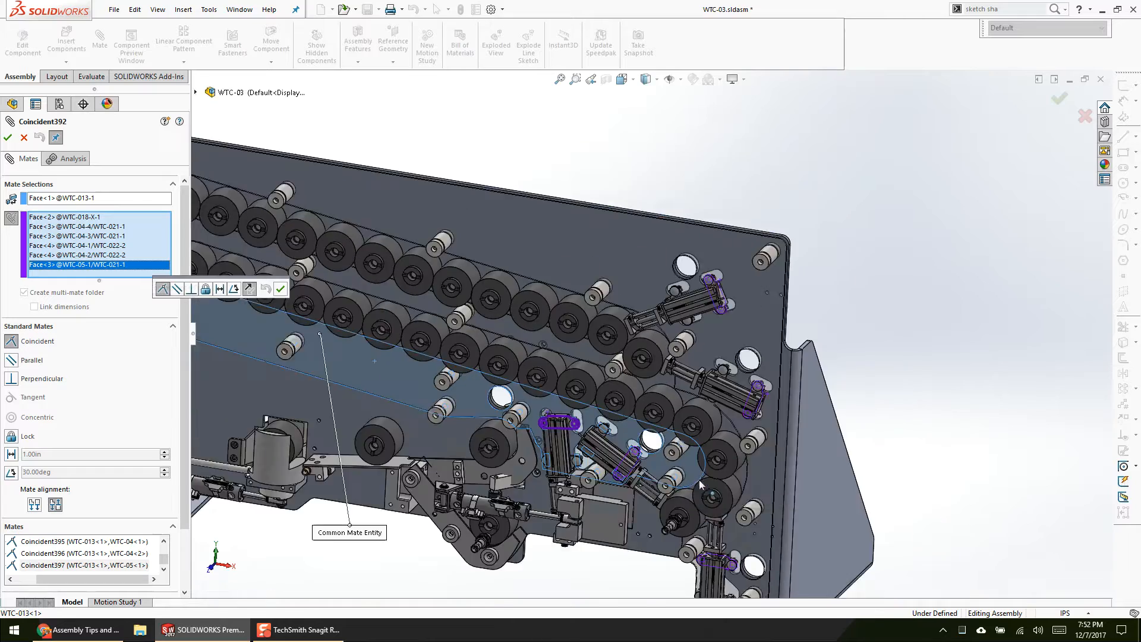
left_click(104, 255)
left_click(105, 245)
left_click(107, 236)
left_click(103, 227)
left_click(97, 218)
scroll(401, 204, "up", 4)
scroll(401, 205, "down", 4)
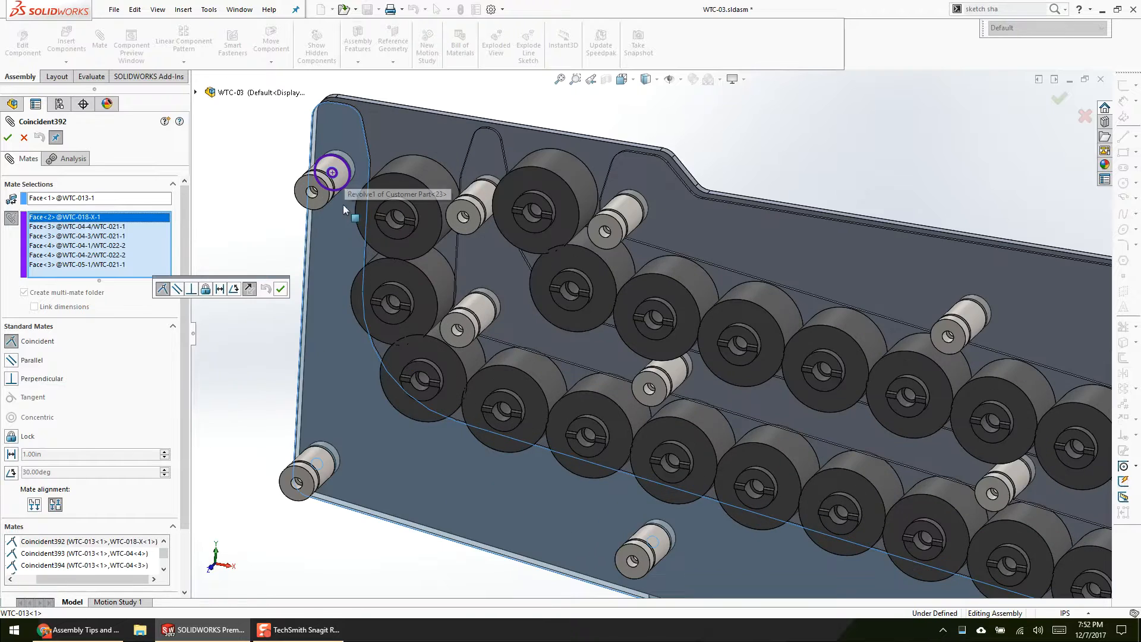
scroll(858, 419, "up", 3)
scroll(858, 419, "up", 4)
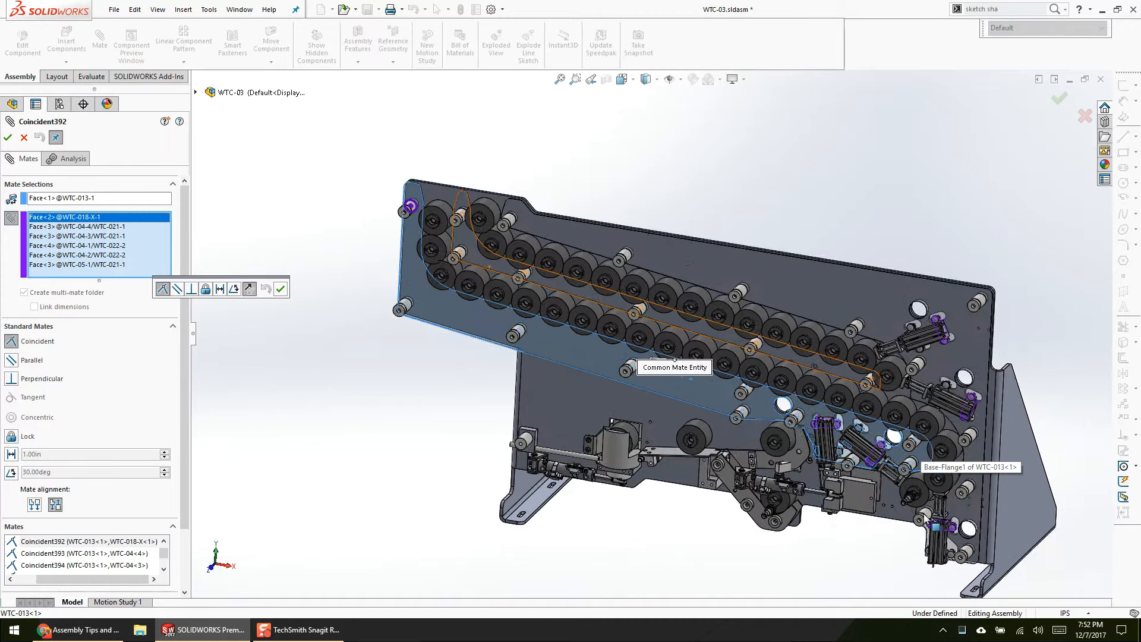
Step: Highlight the WTC-05-1 face again and close the multi-mate without changes
left_click(111, 265, "shift")
left_click(110, 265)
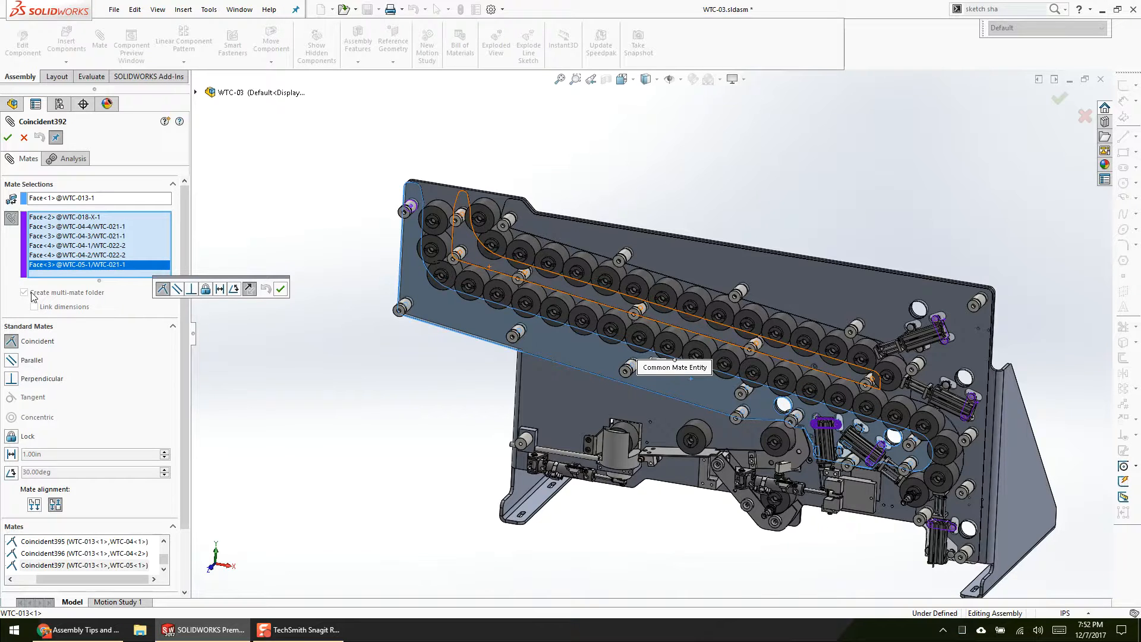
left_click(24, 137)
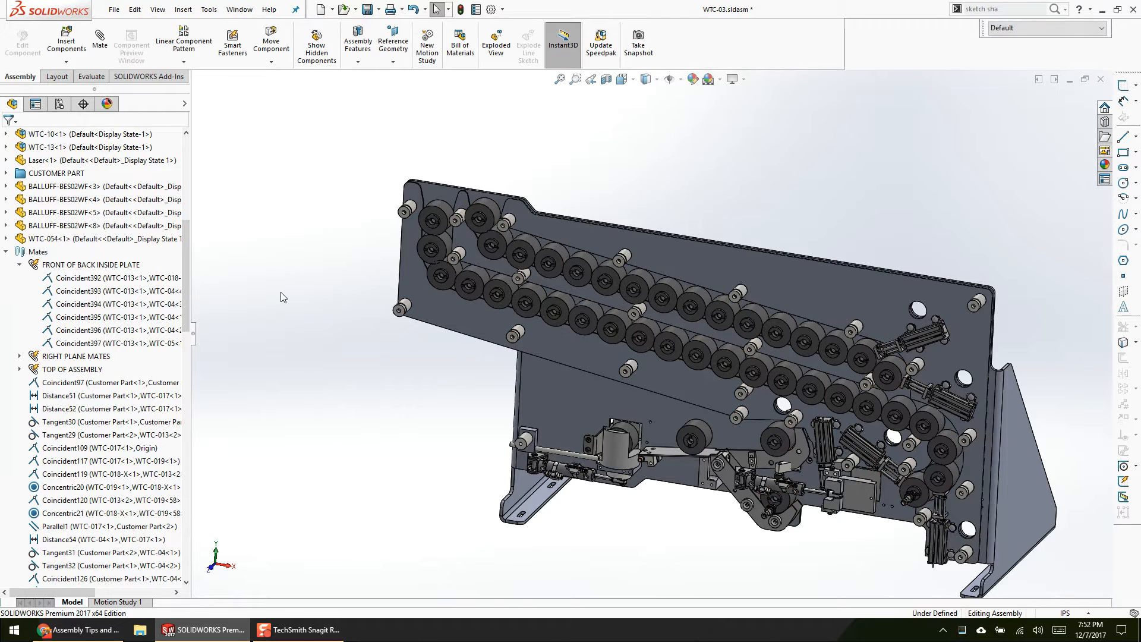
Step: Start a new mate in multiple mate mode, activate its component references list, and cancel the mate
key("m")
left_click(11, 254)
left_click(12, 216)
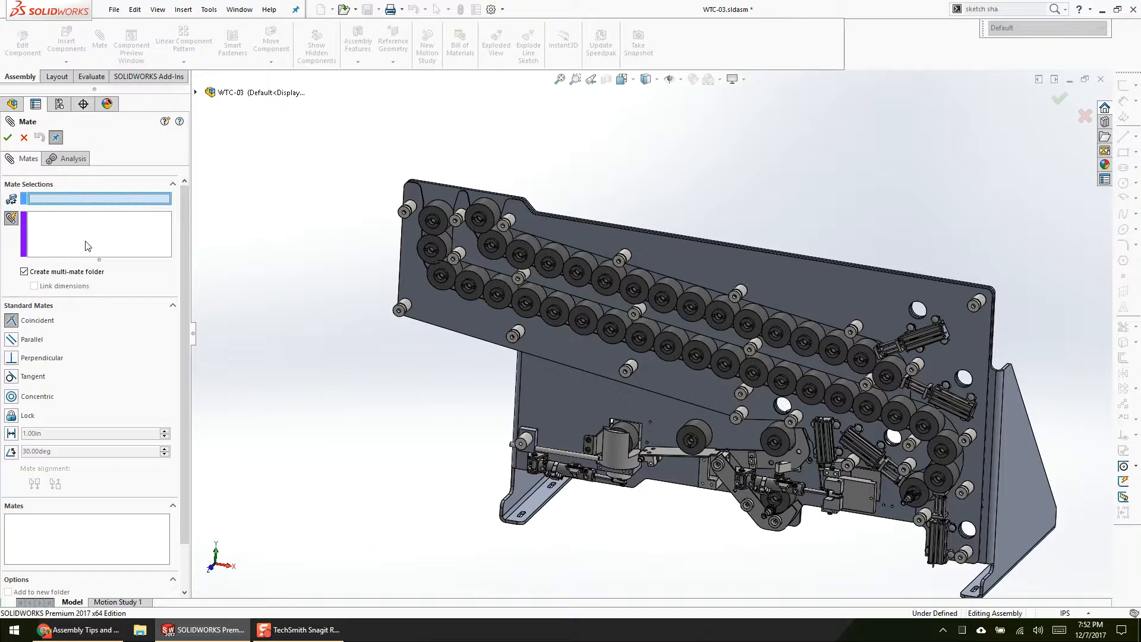
left_click(111, 230)
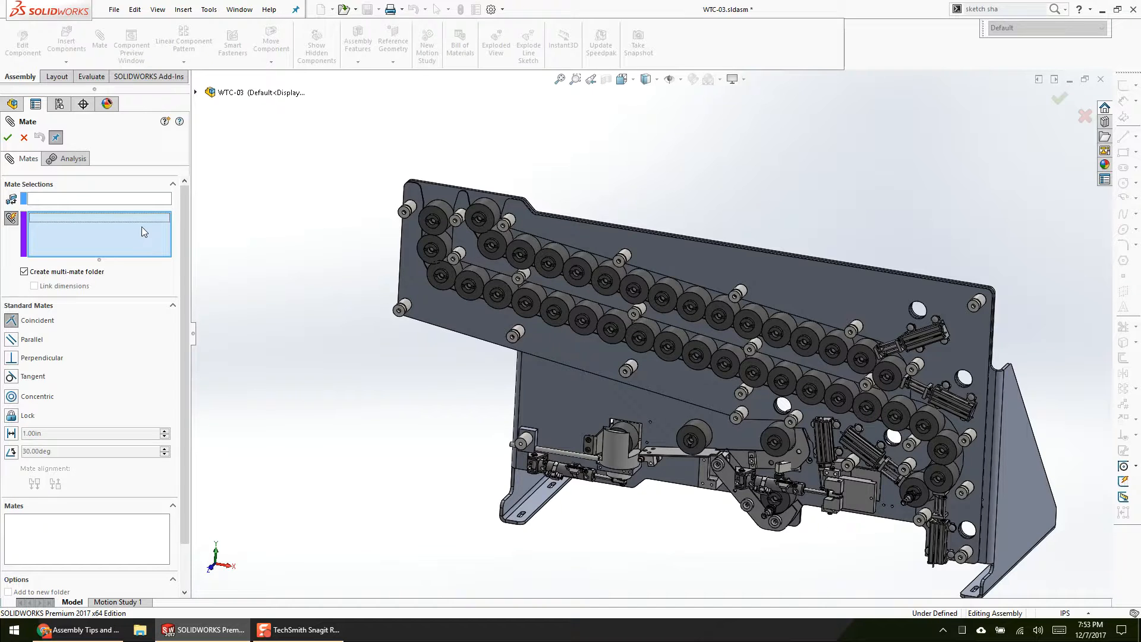
left_click(24, 139)
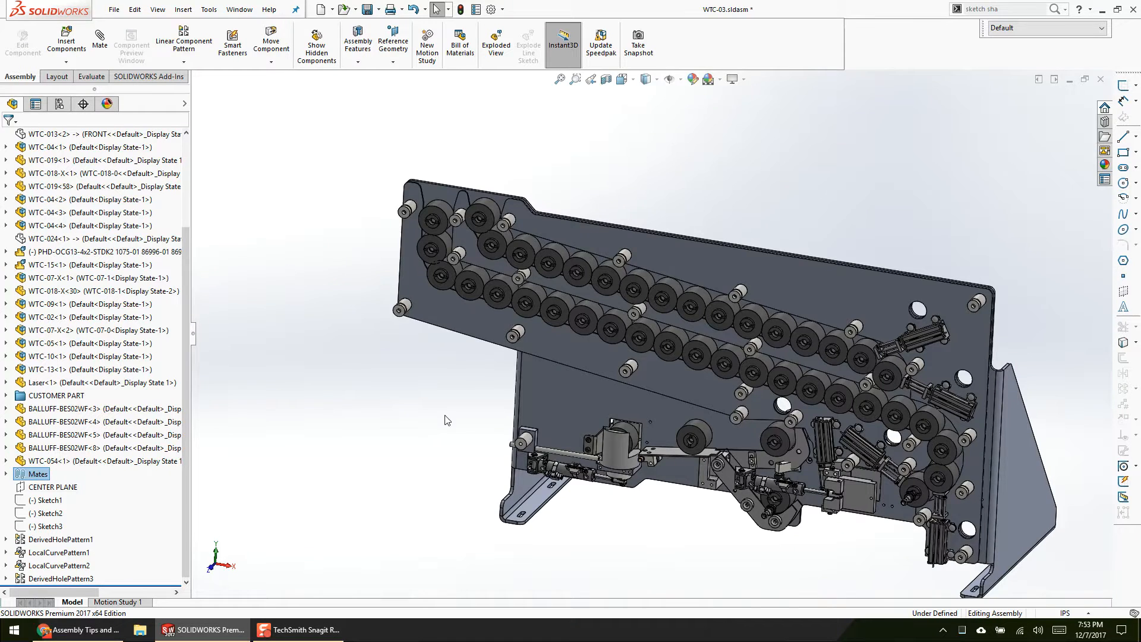
Step: Open the PHD-OCG13-4x2 cylinder subassembly from the WTC-03 assembly in its own window
scroll(632, 473, "down", 5)
scroll(553, 392, "down", 3)
left_click(469, 340)
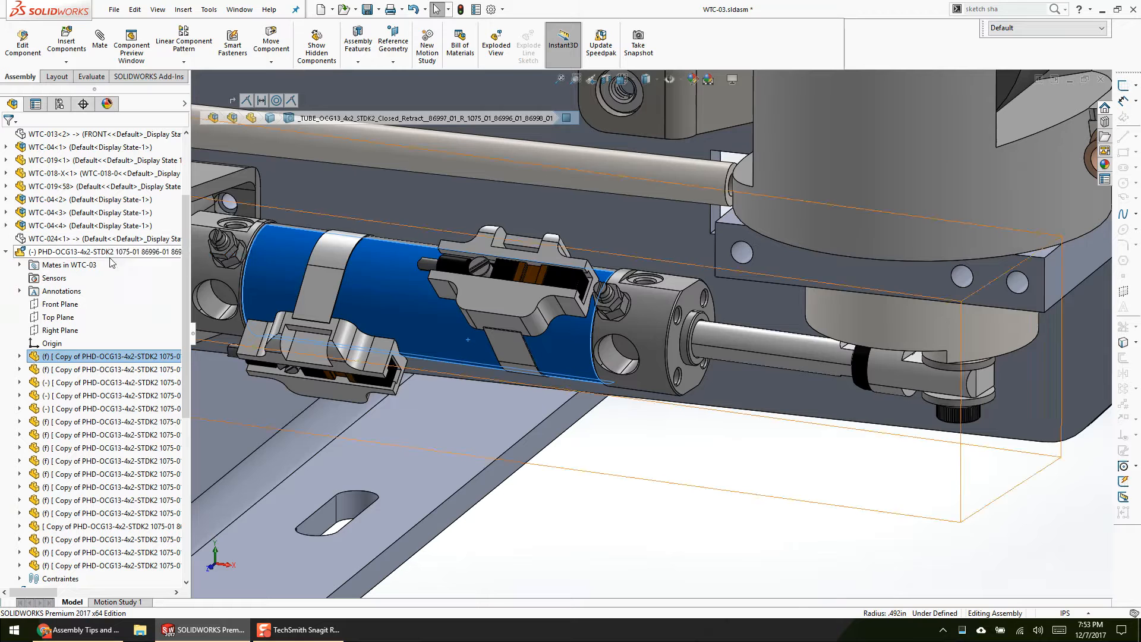
left_click(108, 255)
left_click(120, 223)
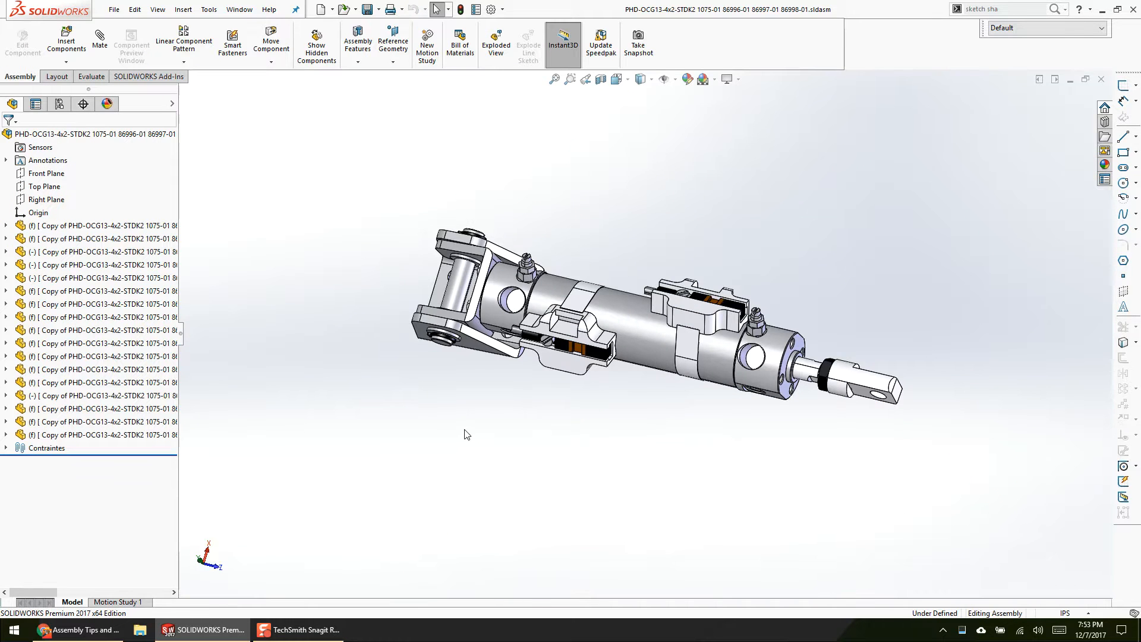
Step: Open the DE-STA-CO-650 toggle clamp from the NR-01-20 deg assembly and examine its configurations and component tree
key("ctrl+Tab")
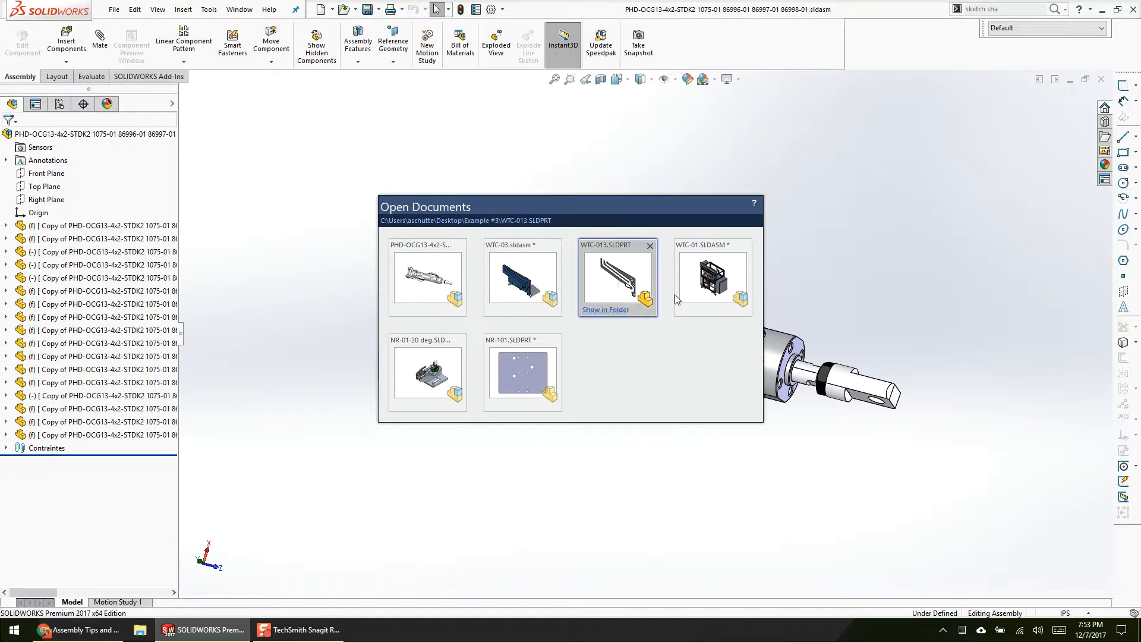
left_click(458, 383)
middle_click(436, 357)
left_click(569, 265)
left_click(121, 317)
left_click(131, 280)
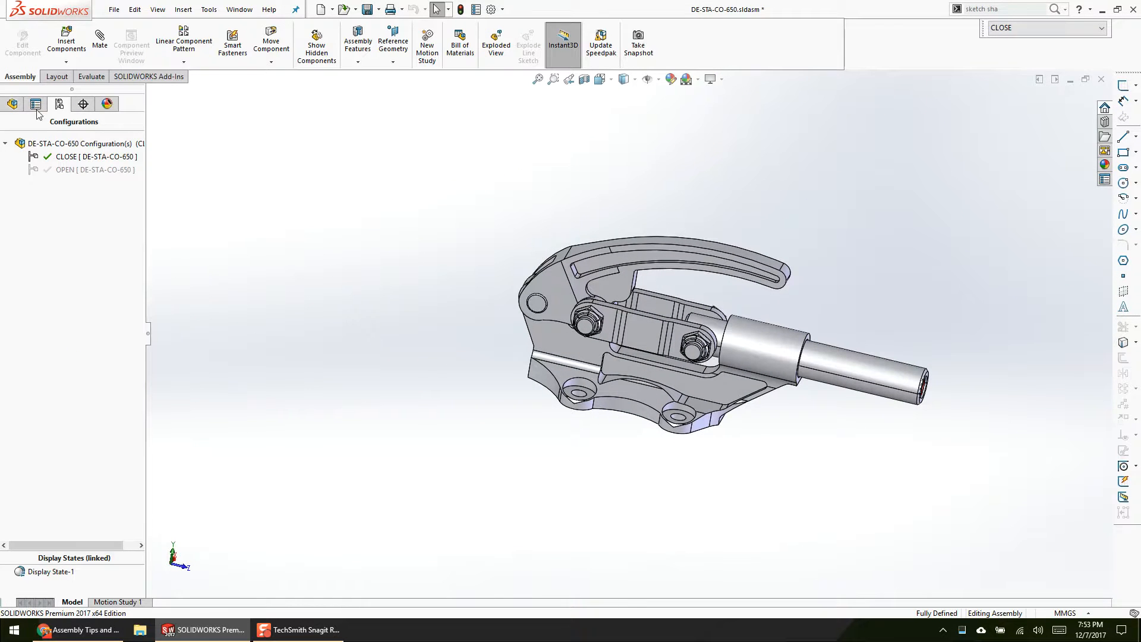
left_click(11, 104)
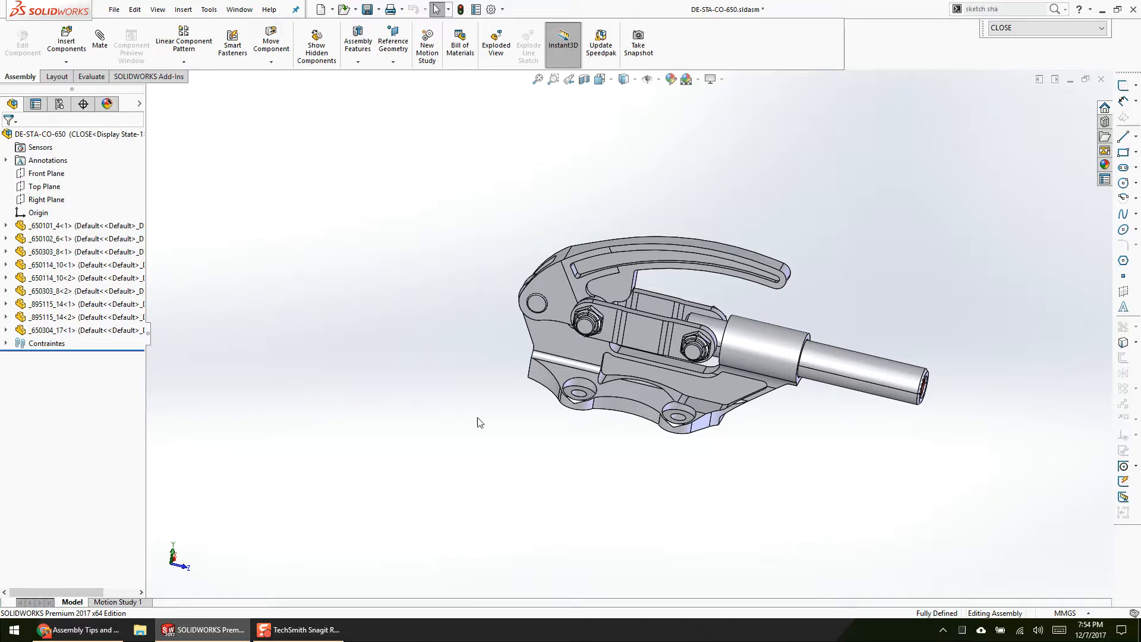
Step: Bring up the PHD-OCG13-4x2 cylinder assembly to view its component tree, and return to the DE-STA-CO-650 assembly
key("ctrl+Tab")
left_click(618, 277)
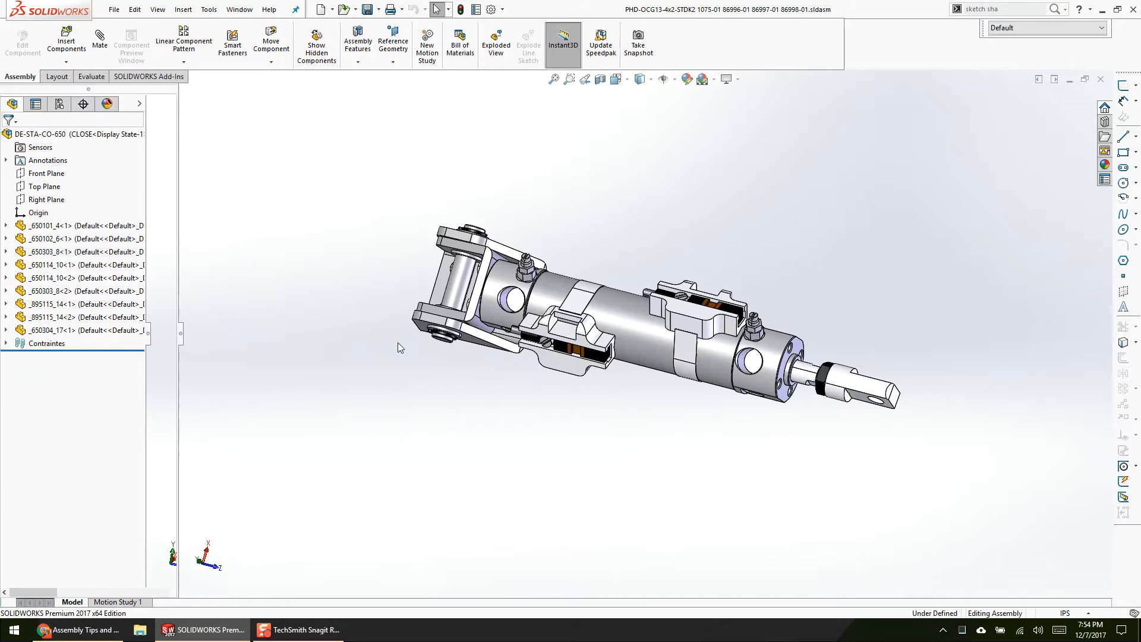
key("ctrl+Tab")
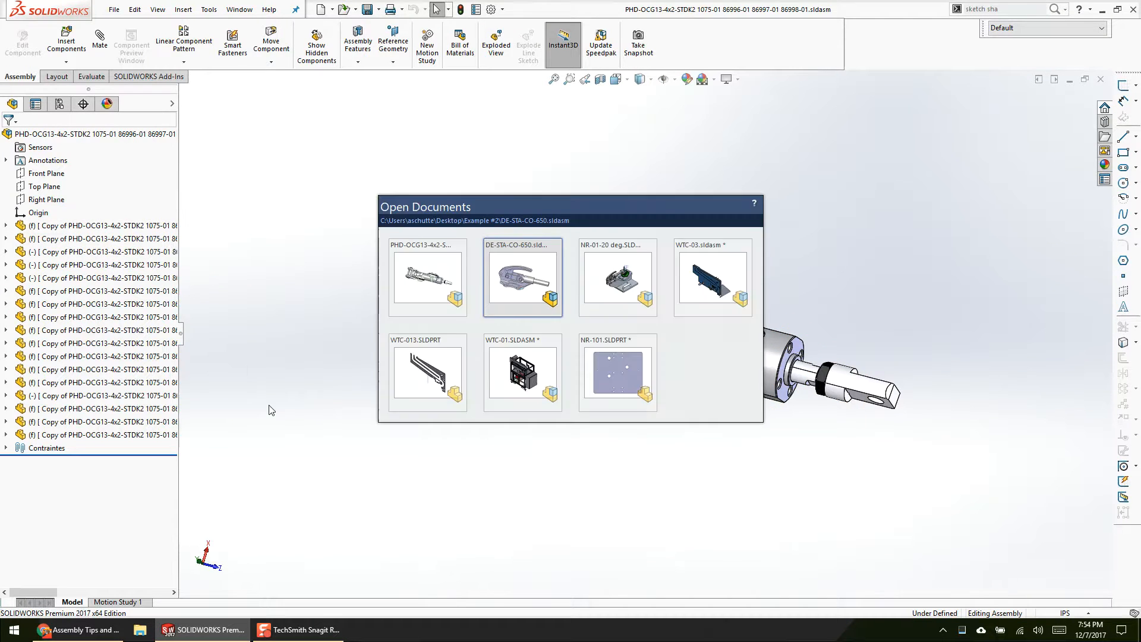
left_click(124, 333, "shift")
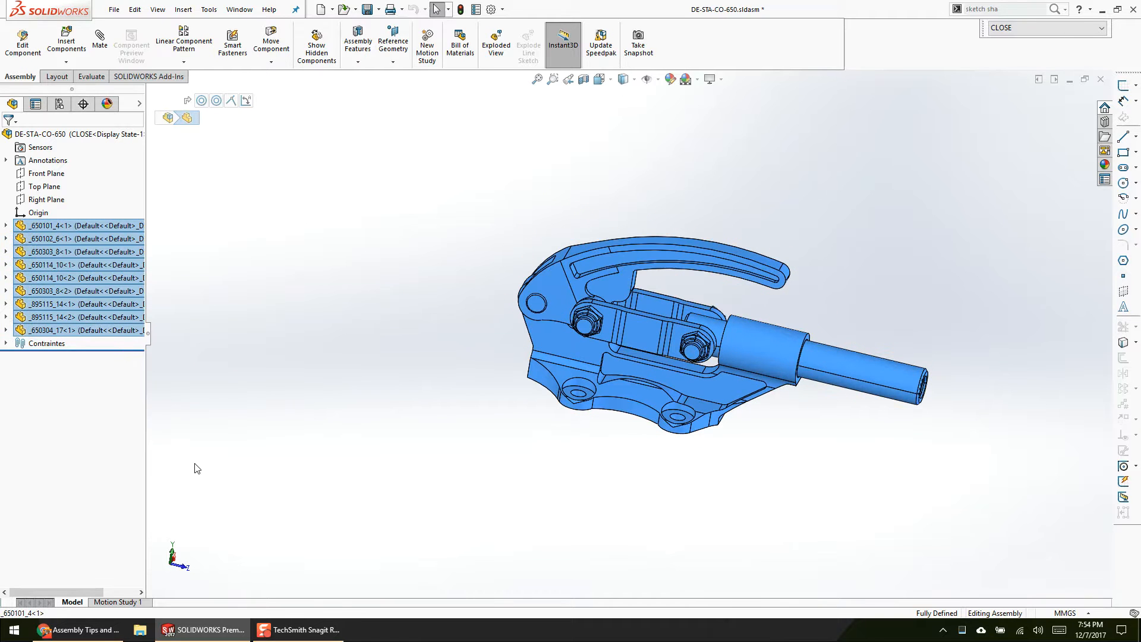
right_click(122, 291)
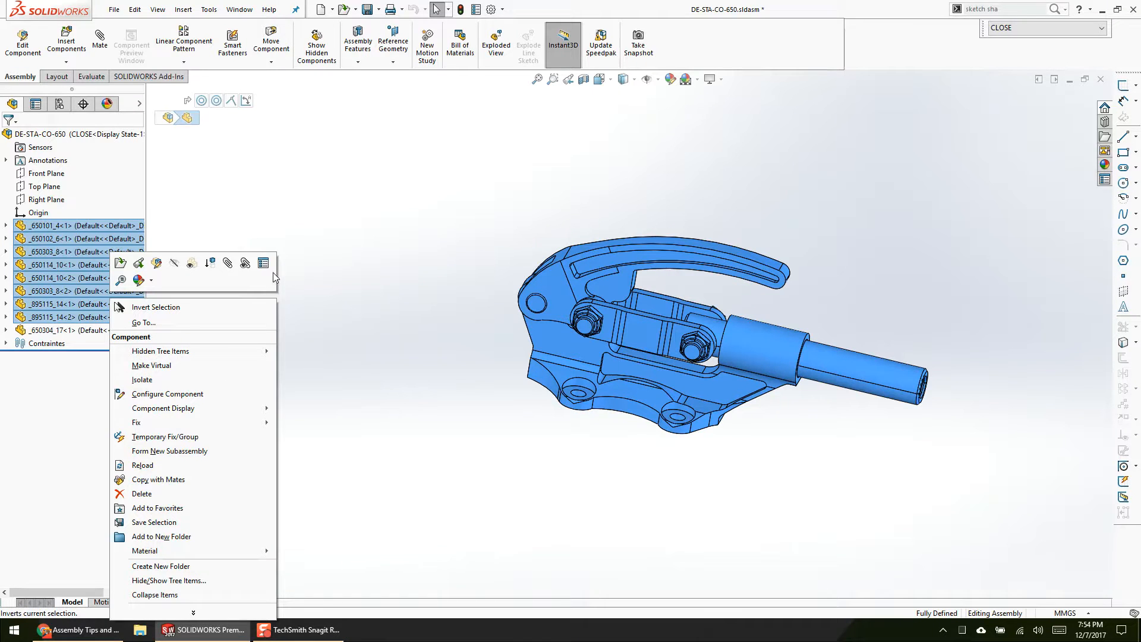
left_click(196, 229)
Step: Copy the folder path from the _650101_4 component properties and open the Example #2 folder in File Explorer
left_click(111, 226)
left_click(289, 191)
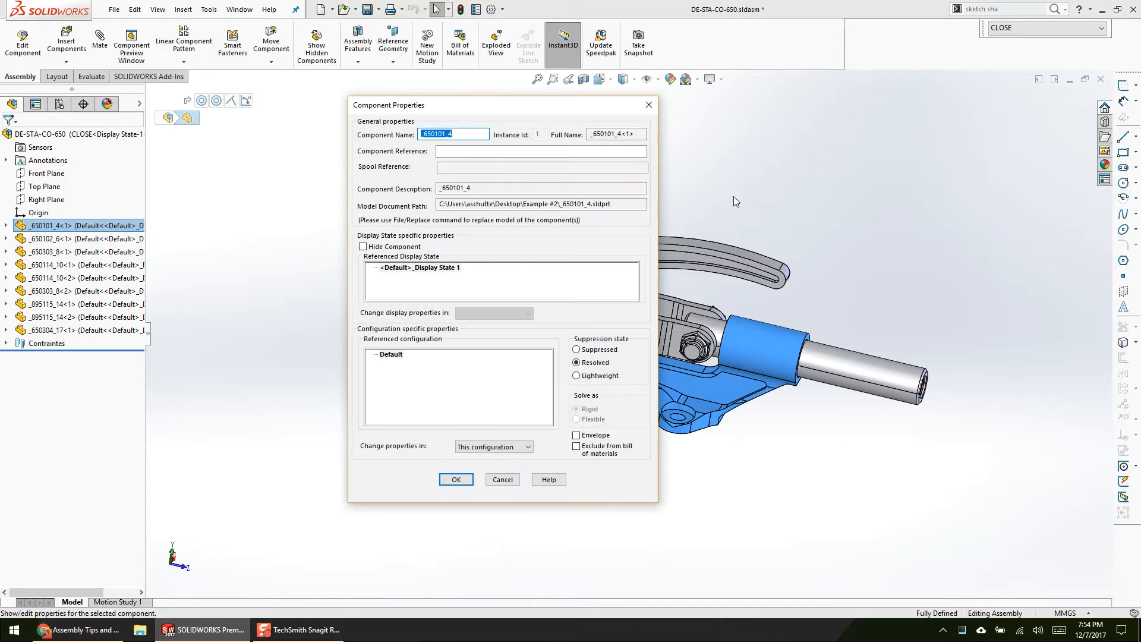
left_click(557, 204)
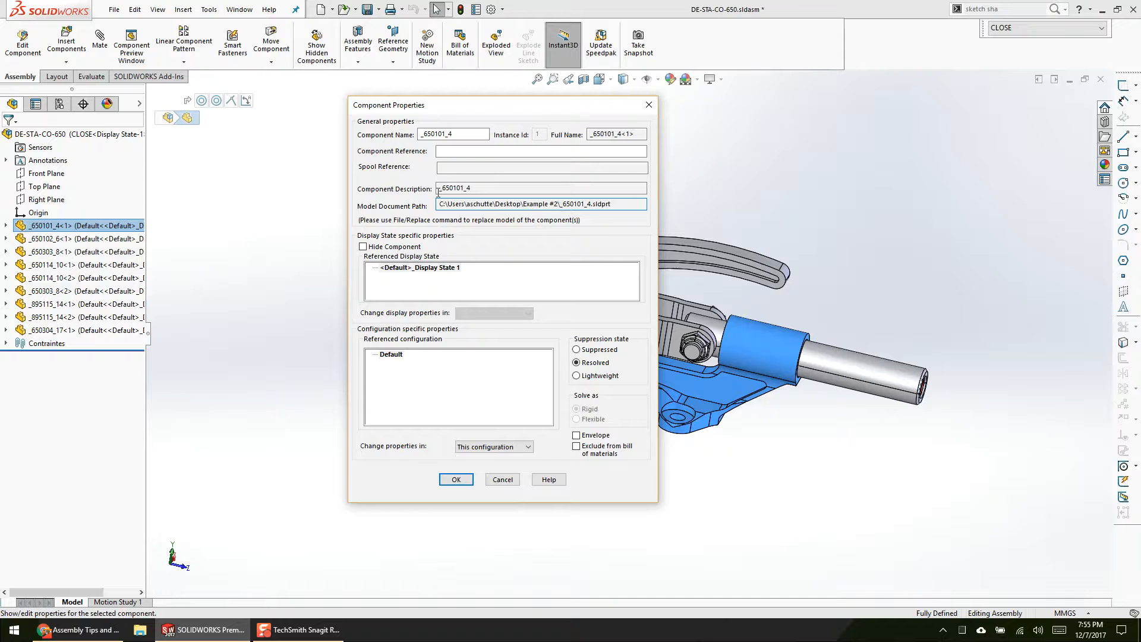
key("shift+Home")
key("ctrl+c")
key("super+r")
key("ctrl+v")
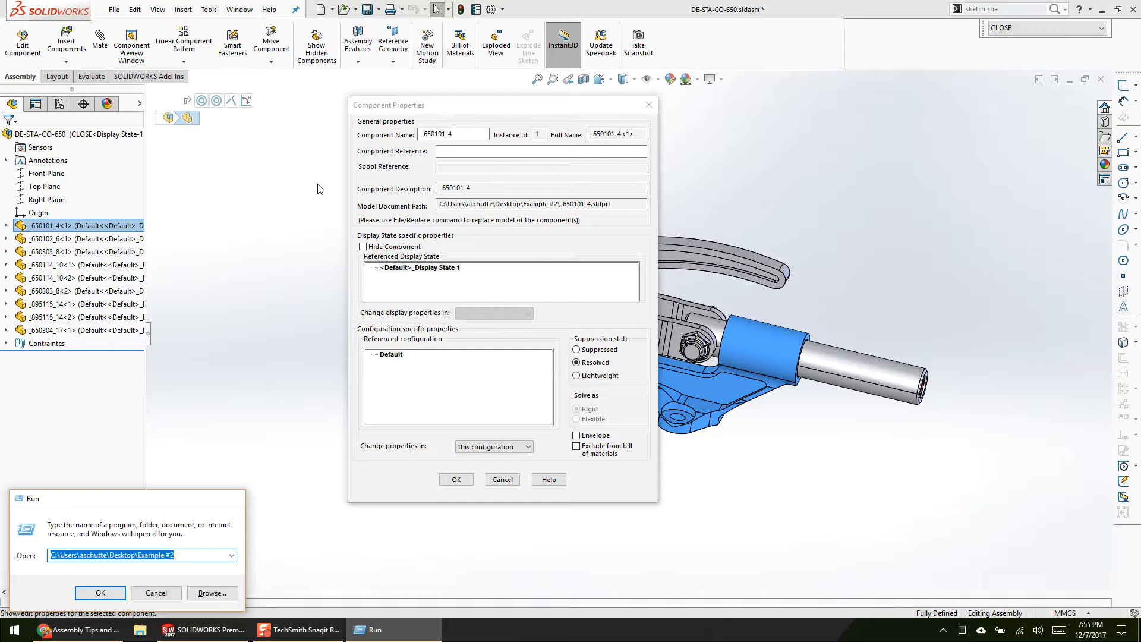
key("Return")
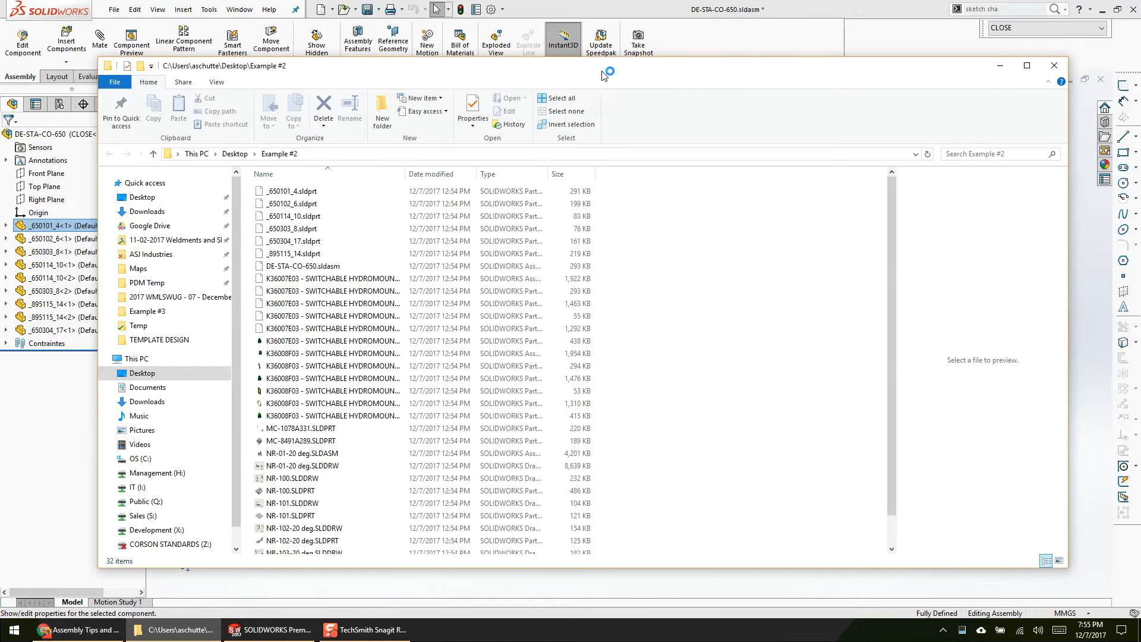
Step: Search the Example #2 folder for _650101_4.sldprt, using the file name from the component's document path
left_click_drag(603, 67, 565, 247)
left_click_drag(561, 205, 618, 214)
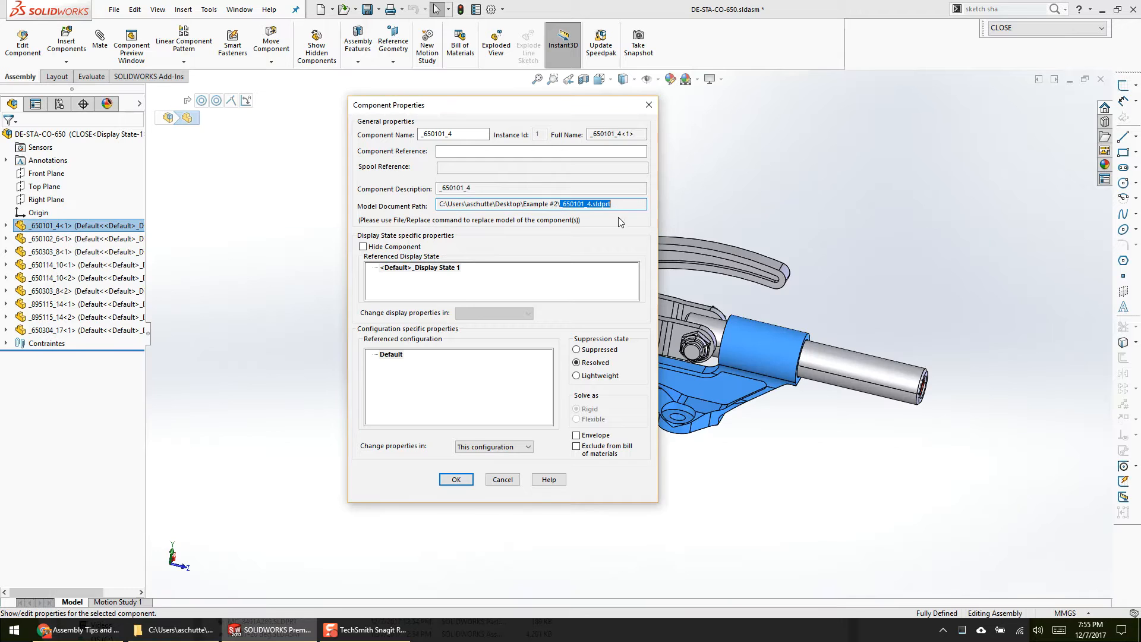
left_click(189, 629)
left_click(930, 334)
key("ctrl+v")
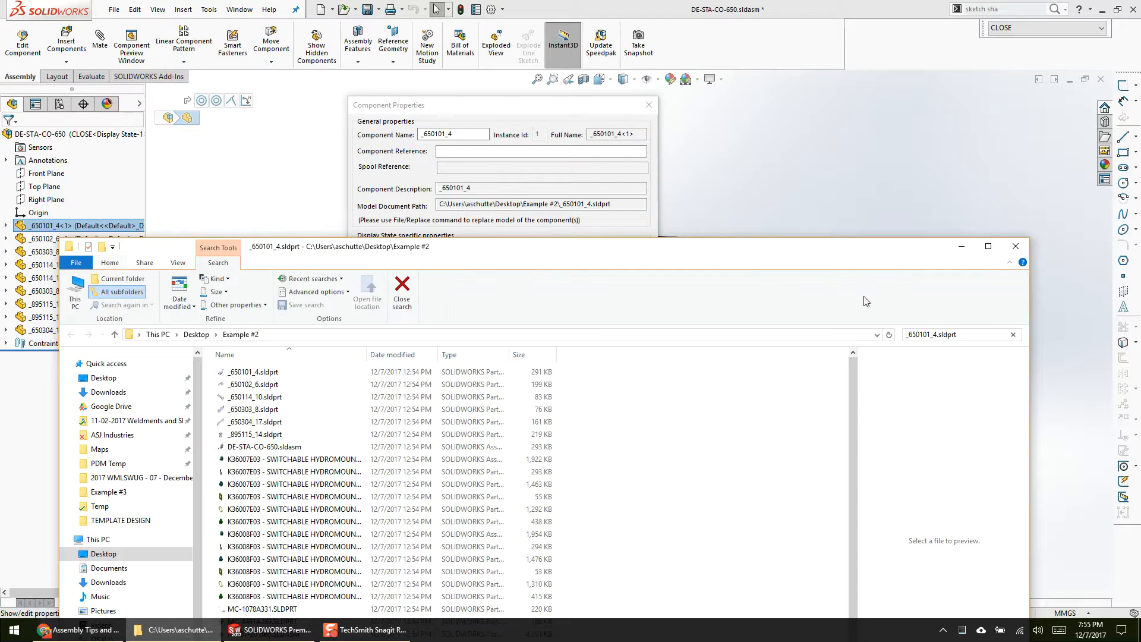
left_click_drag(715, 255, 746, 104)
Step: Try to delete the _650101_4.sldprt file from the search results
left_click(559, 211)
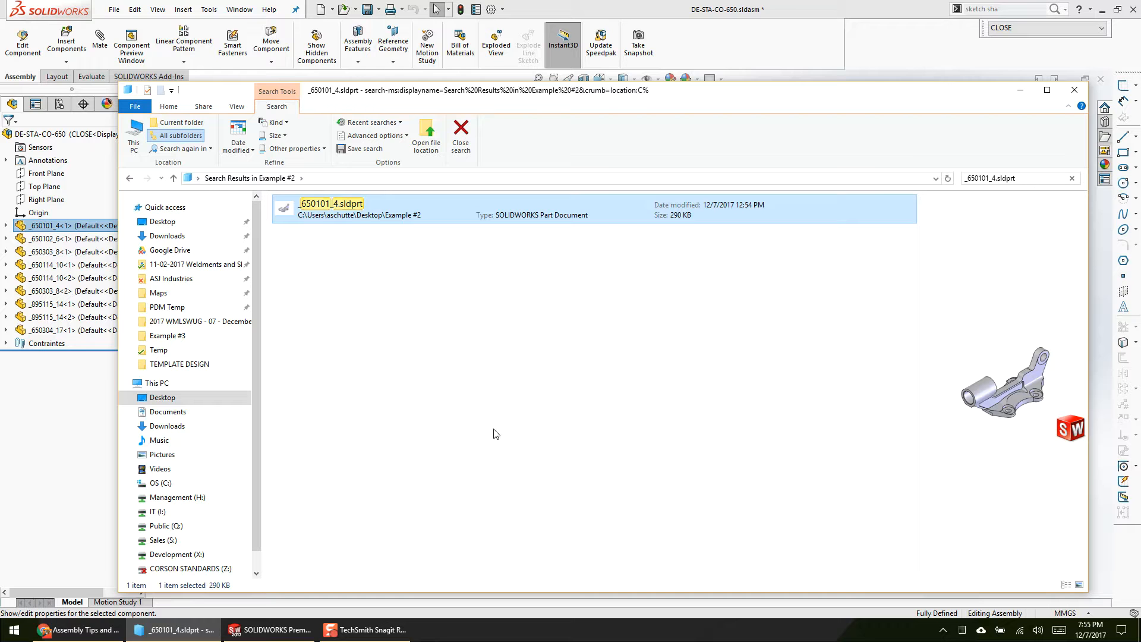
key("Delete")
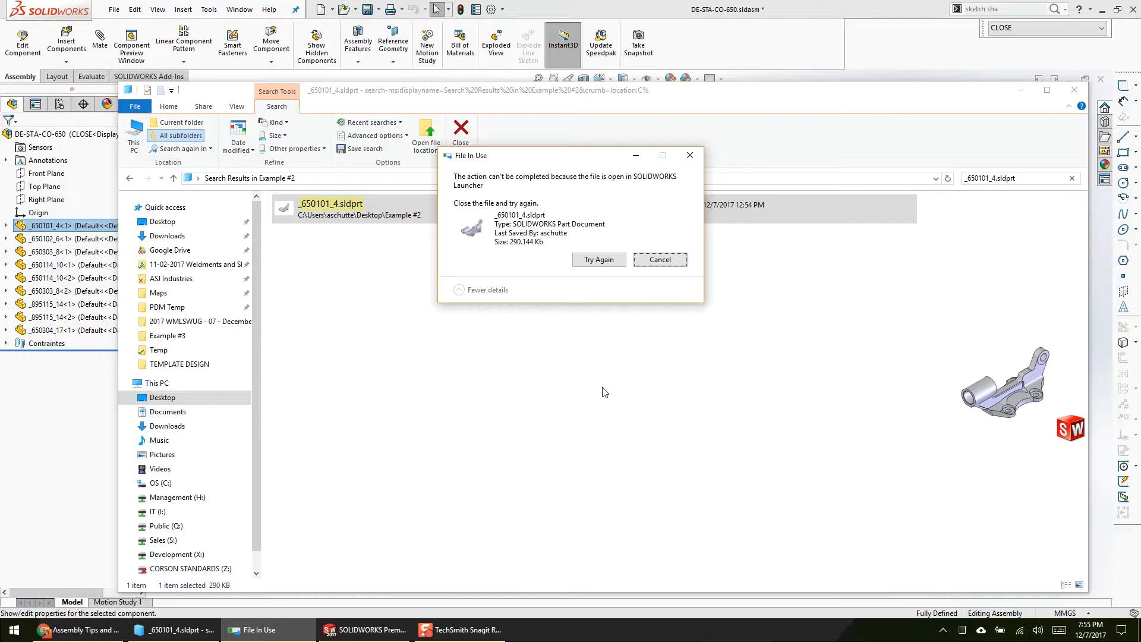
left_click(599, 260)
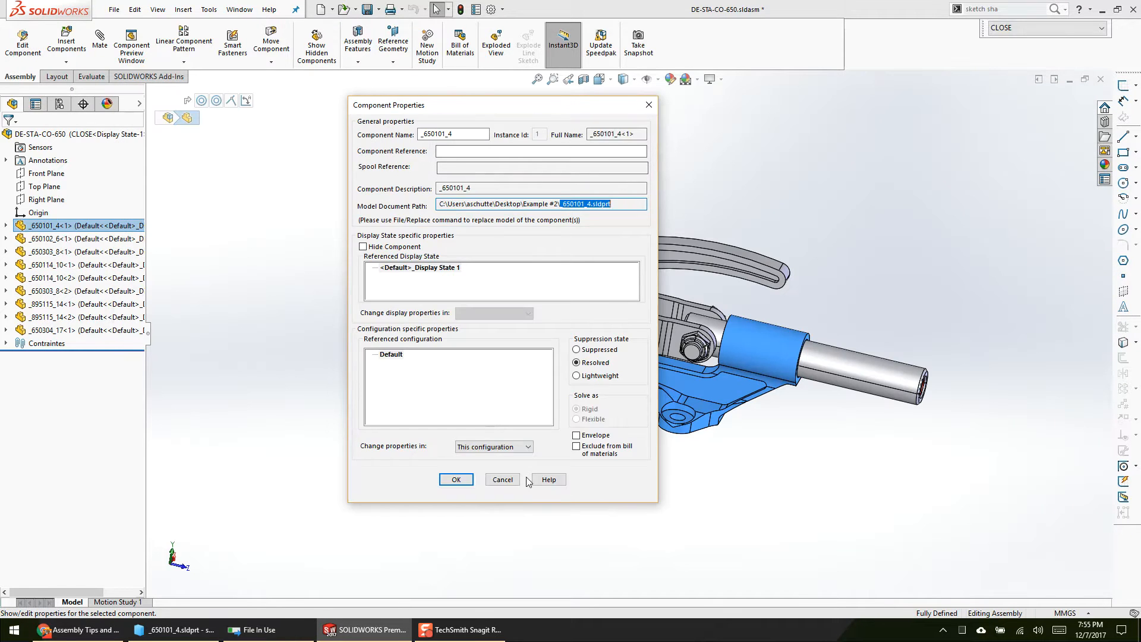
Step: Switch to SOLIDWORKS, cancel the component properties, and make all components of the DE-STA-CO-650 assembly virtual
left_click(502, 479)
left_click(60, 330)
left_click(53, 225, "shift")
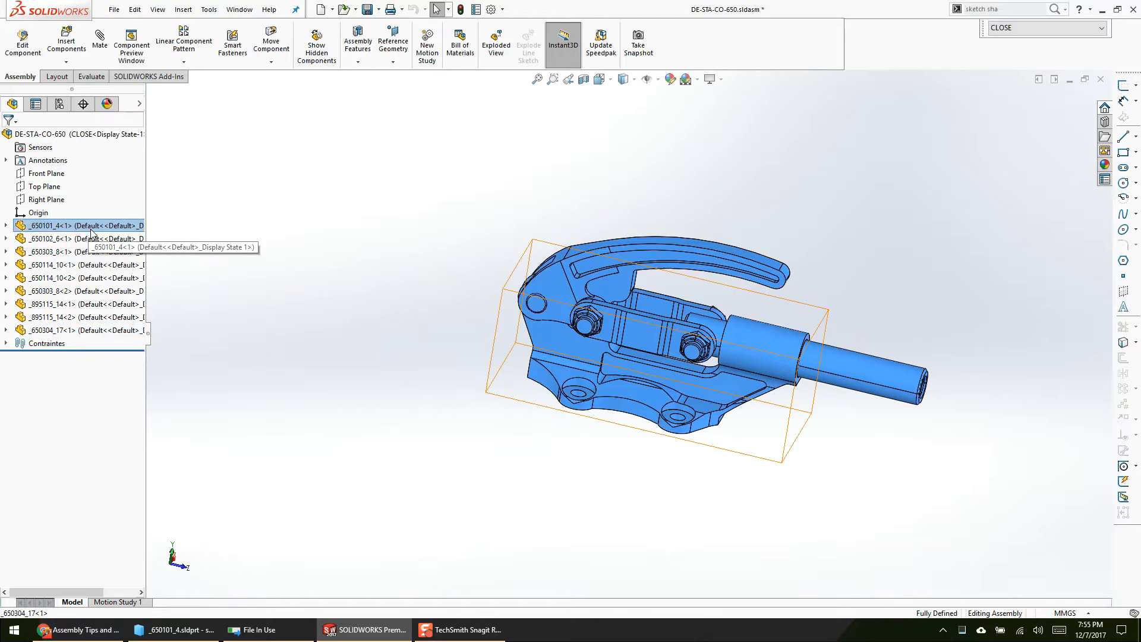
right_click(94, 230)
left_click(178, 297)
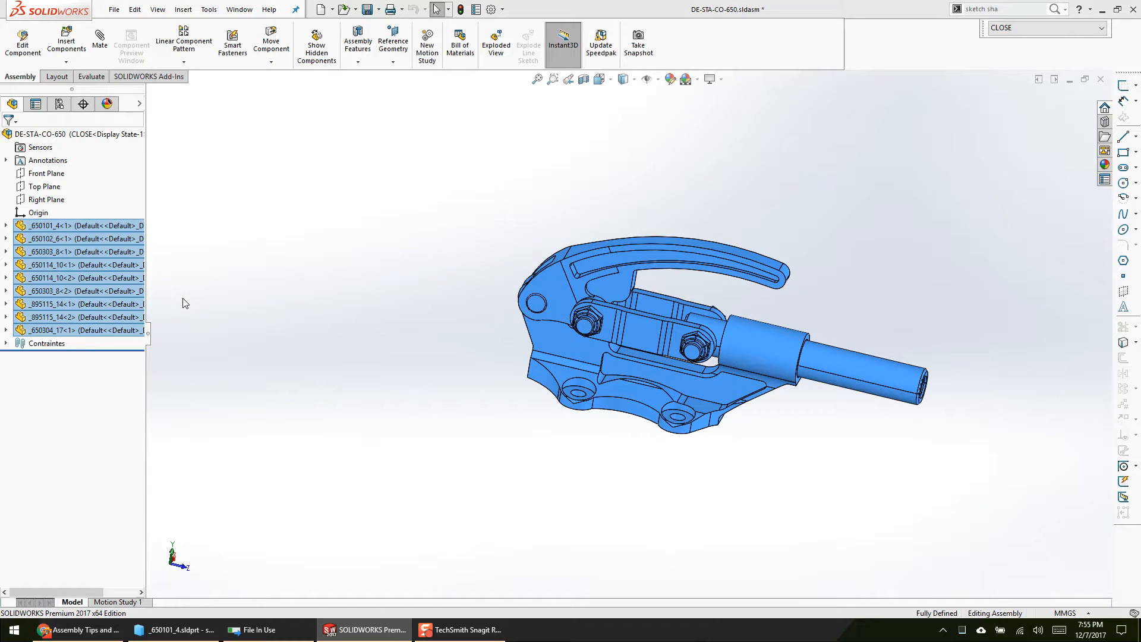
left_click(596, 315)
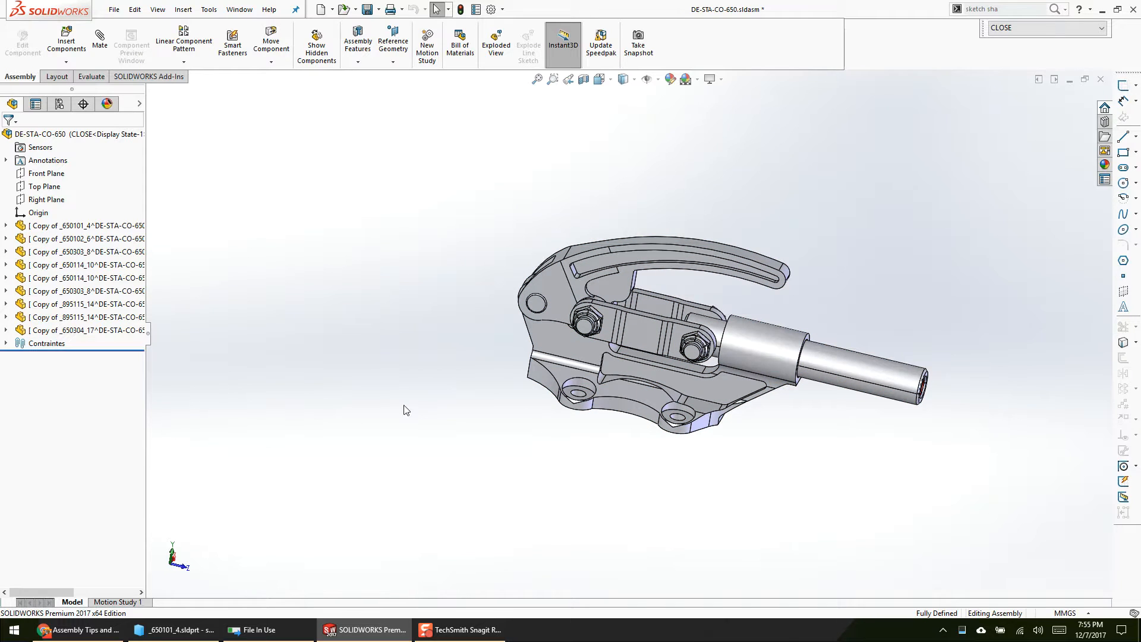
Step: Open the component properties of the virtual copy of _650101_4 and examine its description and model document path
left_click(127, 228)
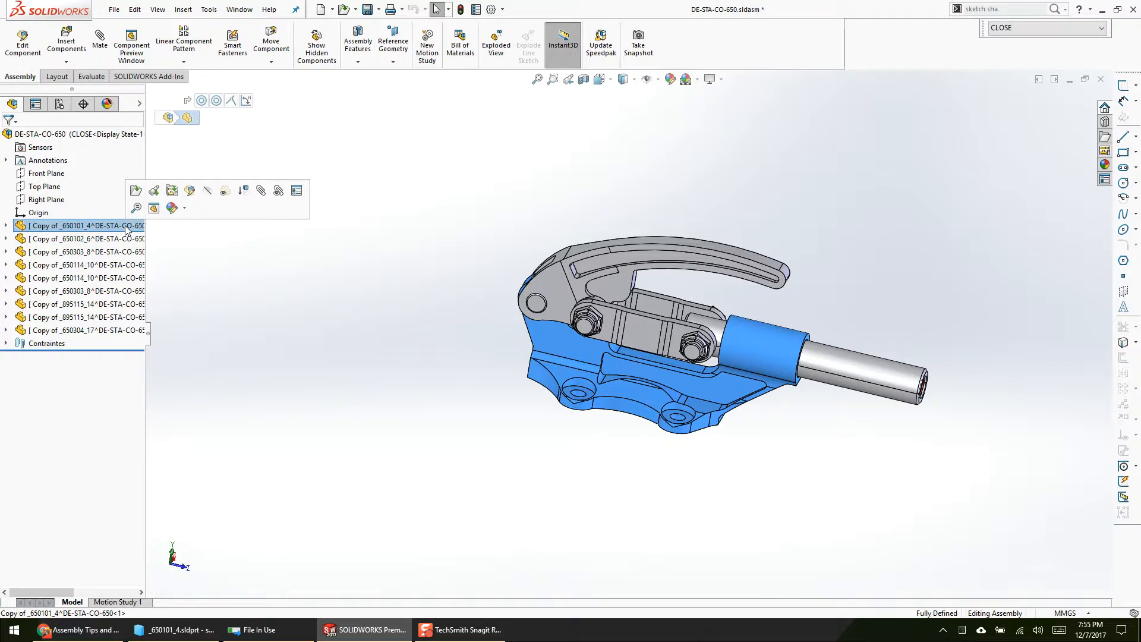
left_click(296, 191)
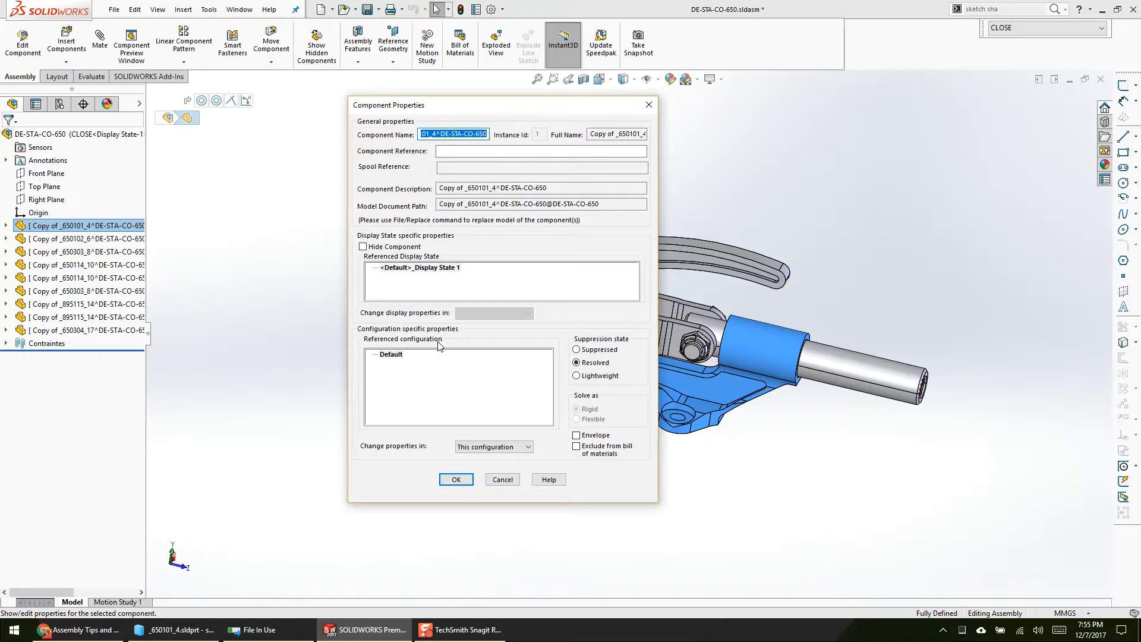
left_click_drag(441, 107, 349, 142)
left_click_drag(349, 225, 485, 224)
left_click_drag(348, 241, 561, 240)
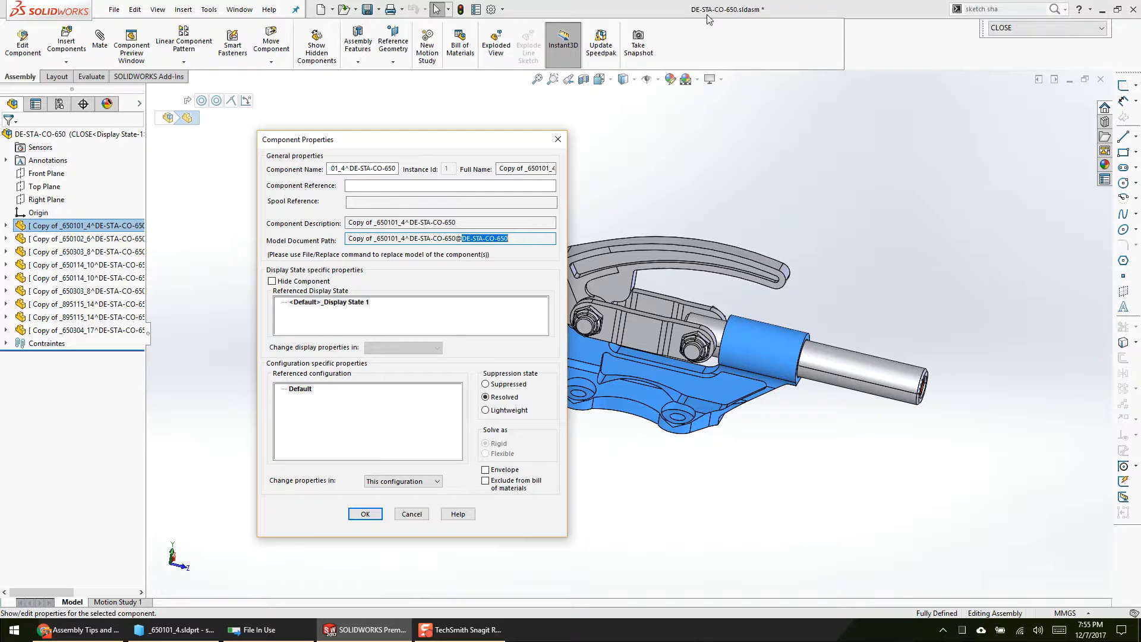
left_click_drag(348, 239, 526, 236)
Step: Retry deleting the original _650101_4.sldprt file, cancel the deletion, and close the virtual component's properties
left_click(252, 630)
left_click(606, 261)
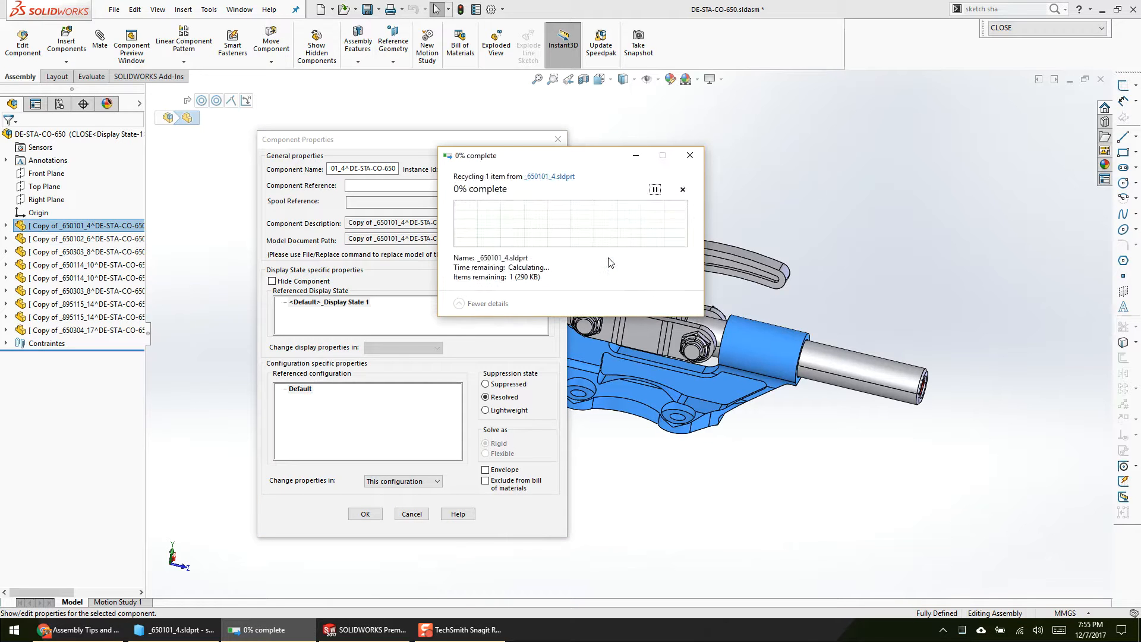
left_click(599, 260)
left_click(660, 260)
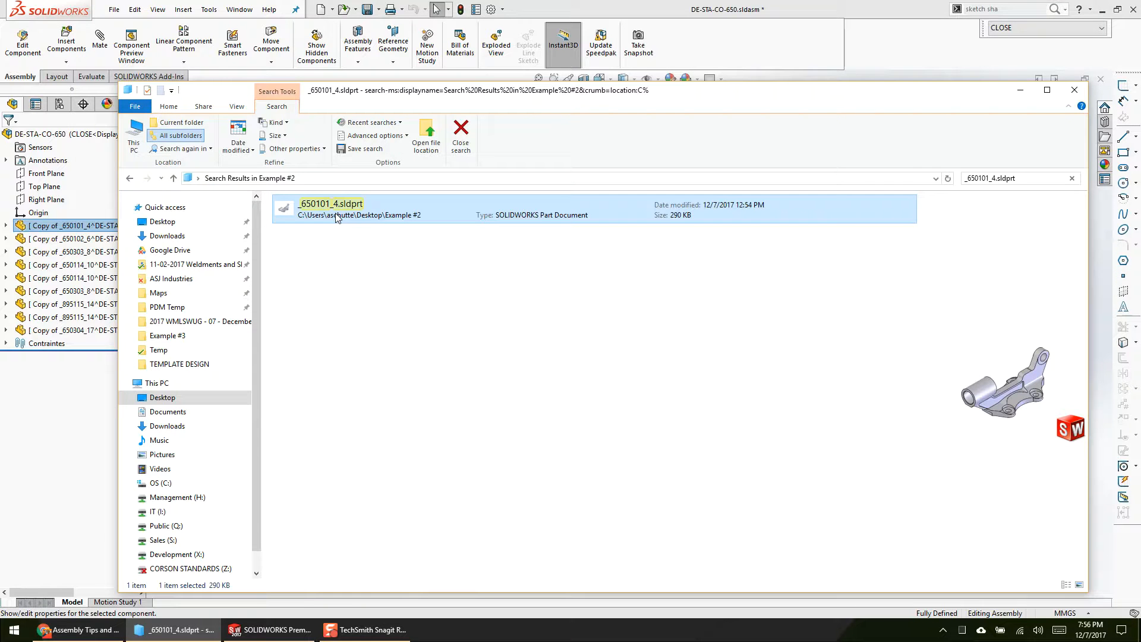
left_click(619, 27)
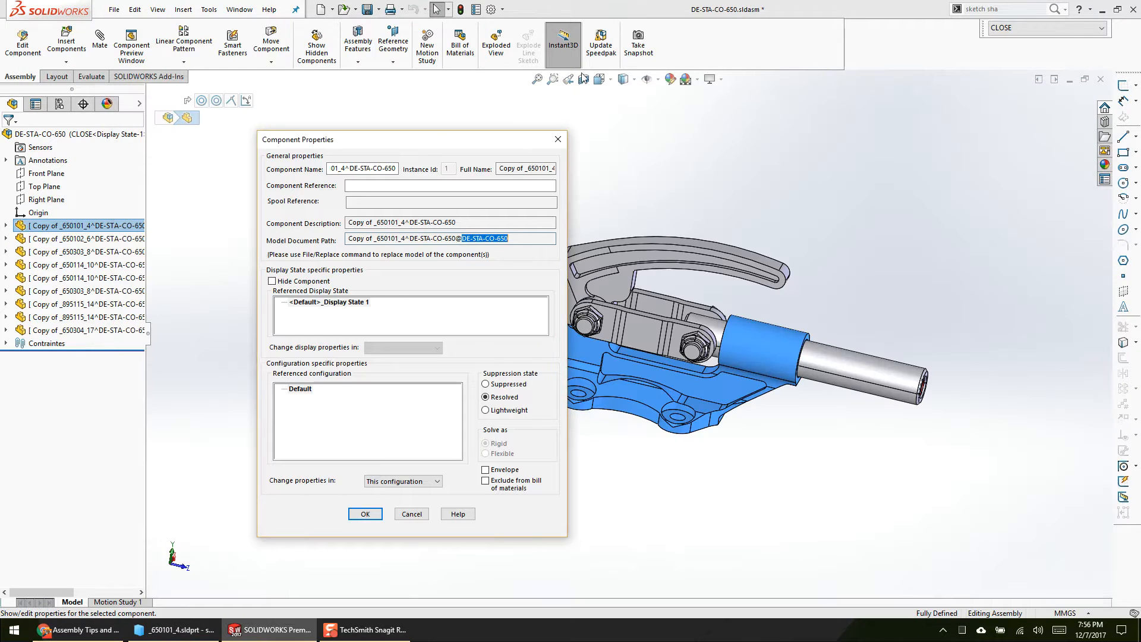
left_click(556, 139)
left_click(379, 9)
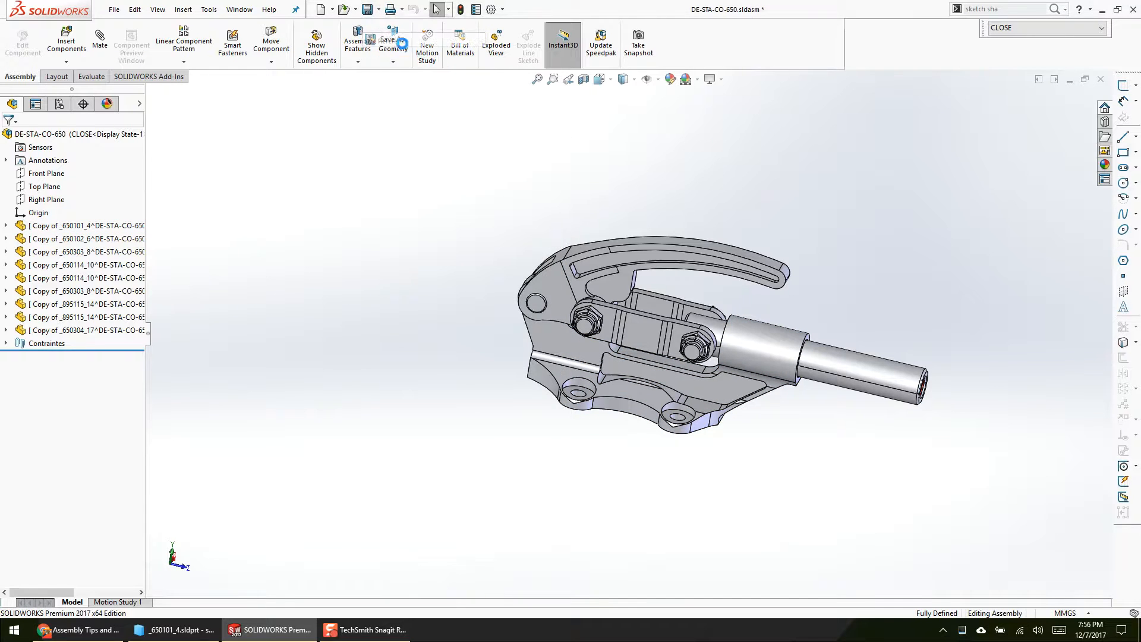
left_click(401, 45)
left_click(518, 305)
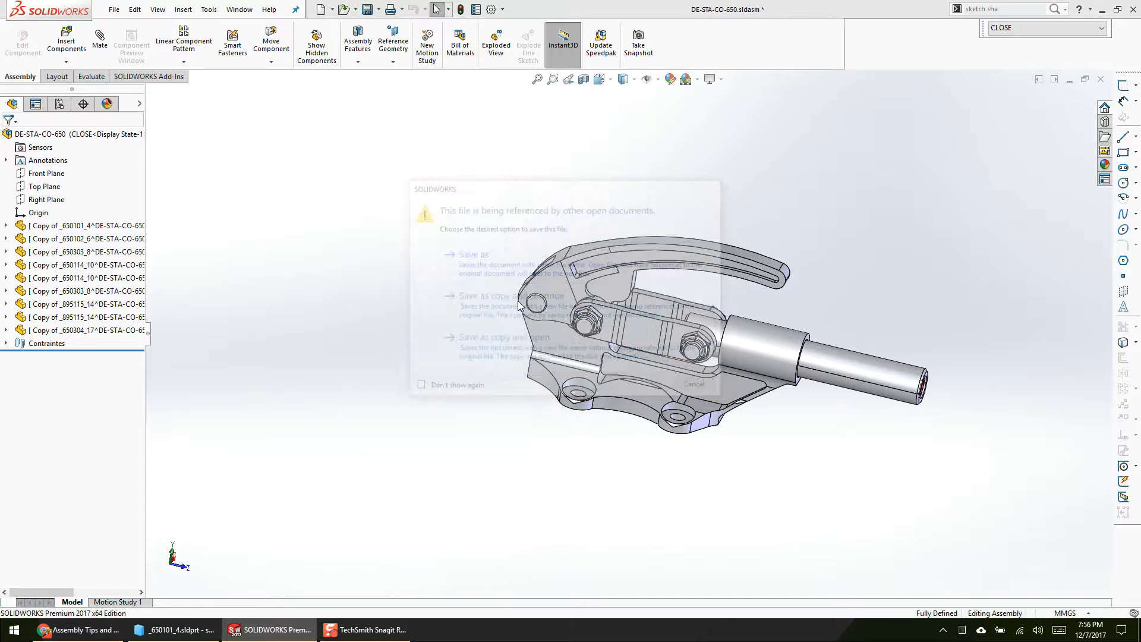
left_click(254, 585)
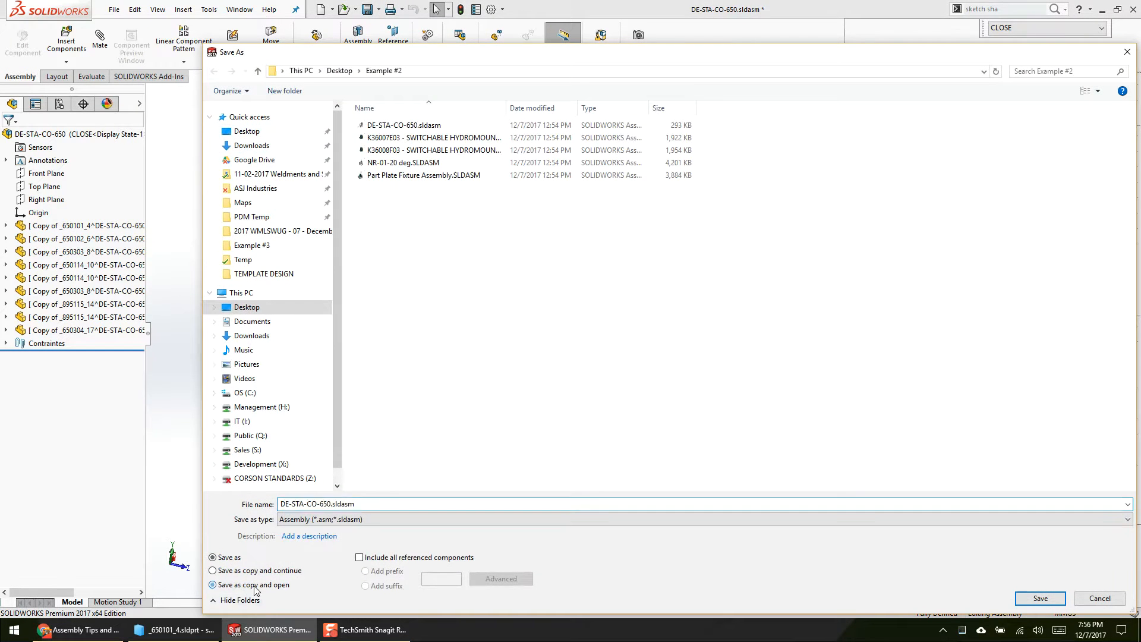
left_click_drag(423, 56, 341, 39)
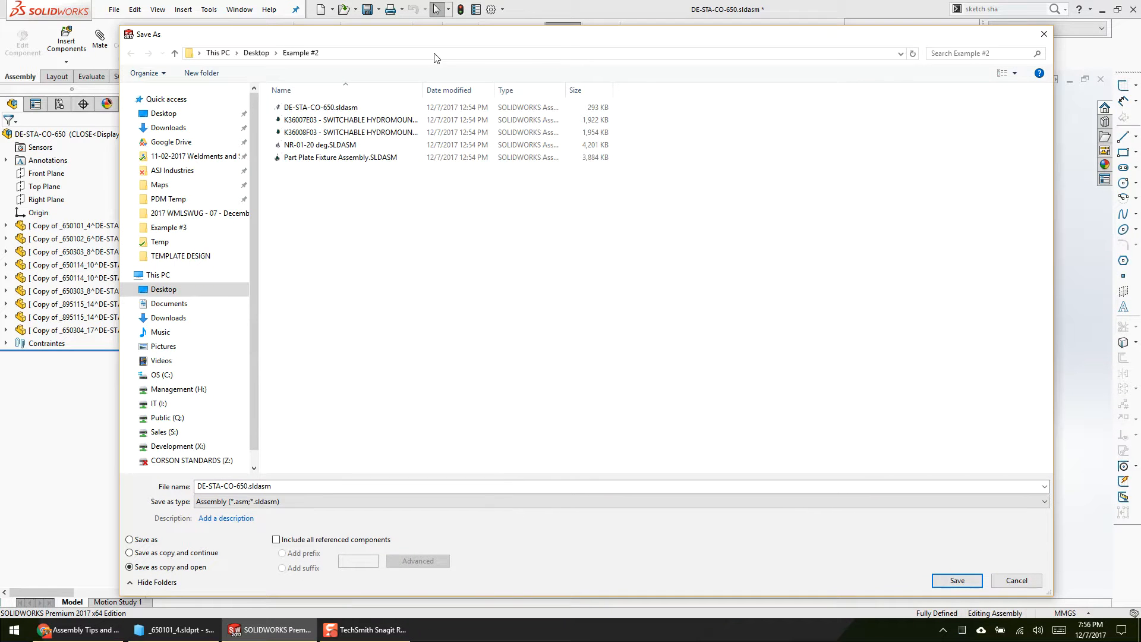
left_click(1043, 34)
Step: Start a Pack and Go of the DE-STA-CO-650 assembly and create a destination folder named TEST on the Desktop
left_click(114, 10)
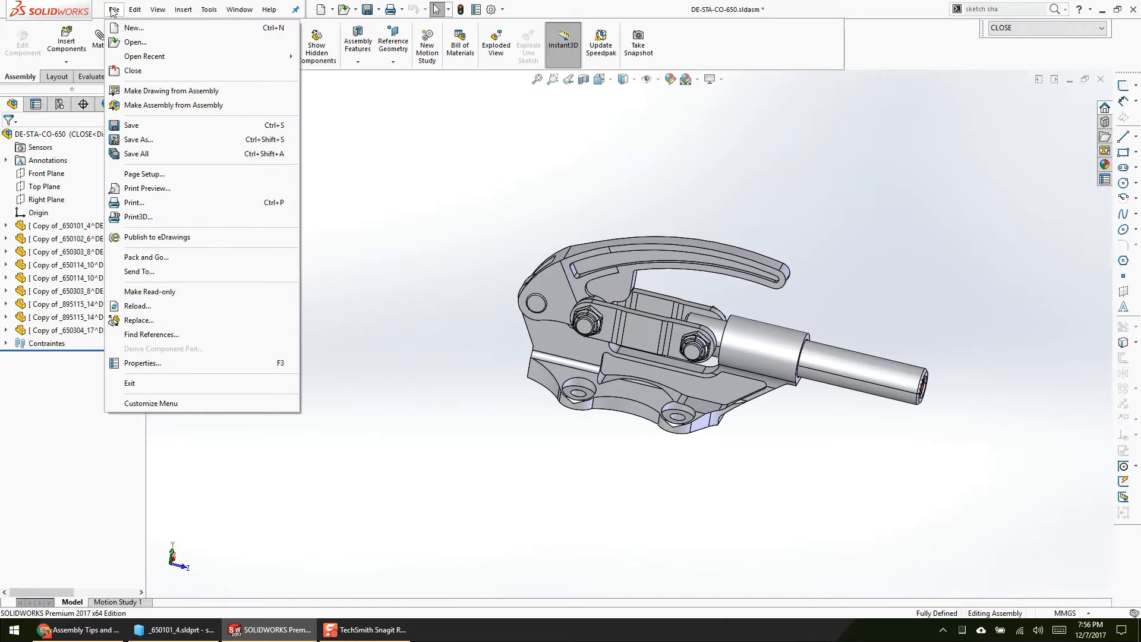
left_click(205, 257)
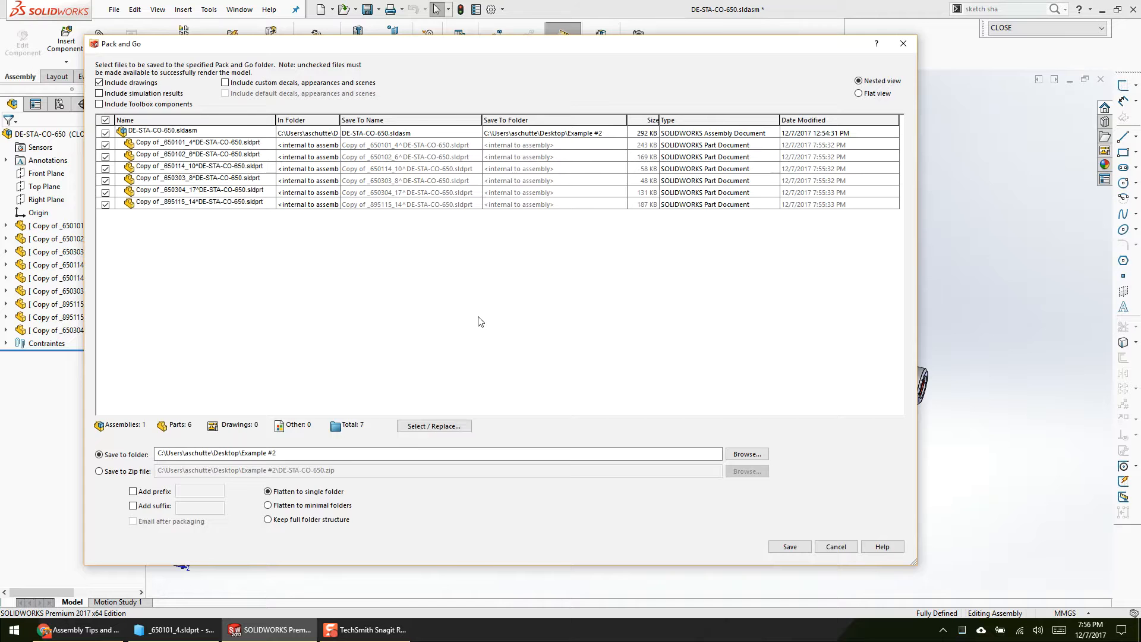
left_click_drag(331, 45, 441, 39)
left_click(874, 446)
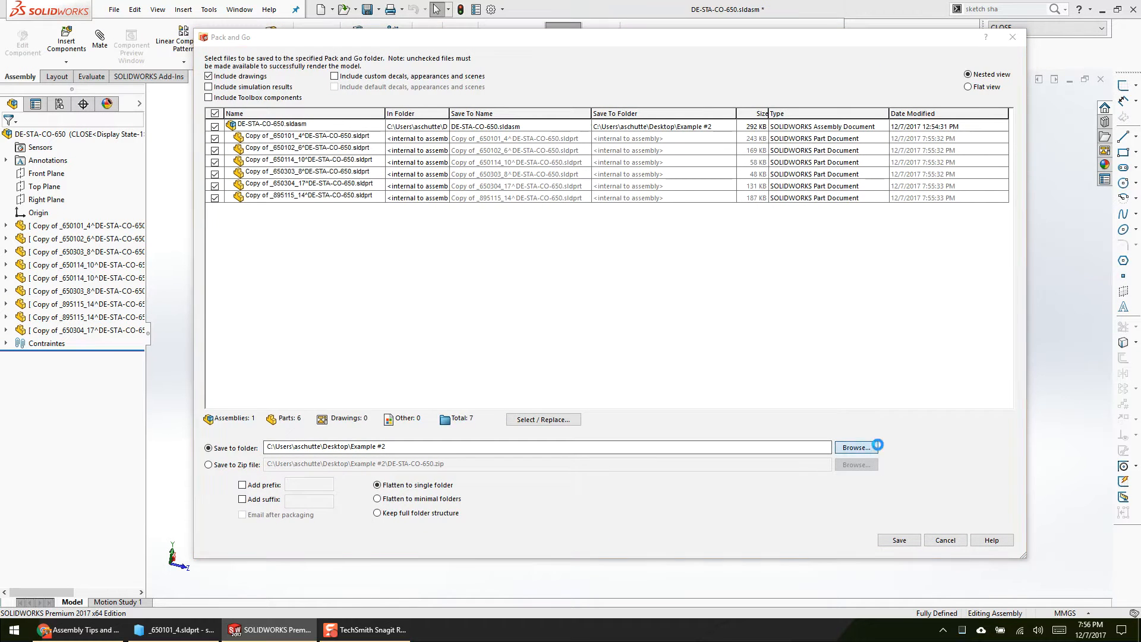
left_click(242, 135)
right_click(668, 417)
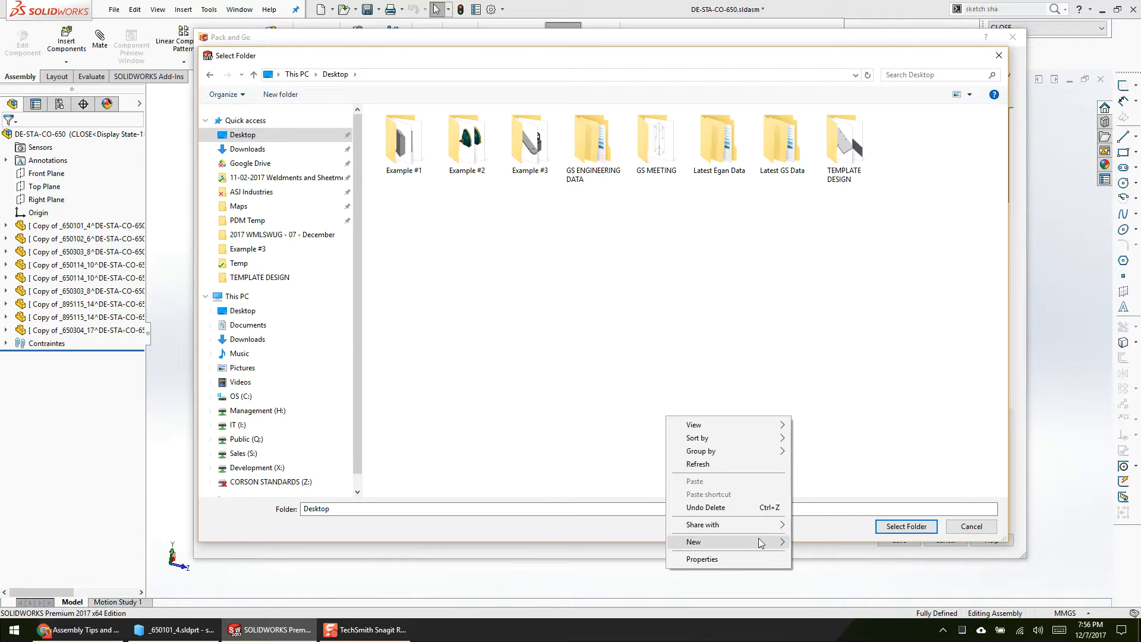
mouse_move(760, 542)
left_click(820, 380)
type("TES")
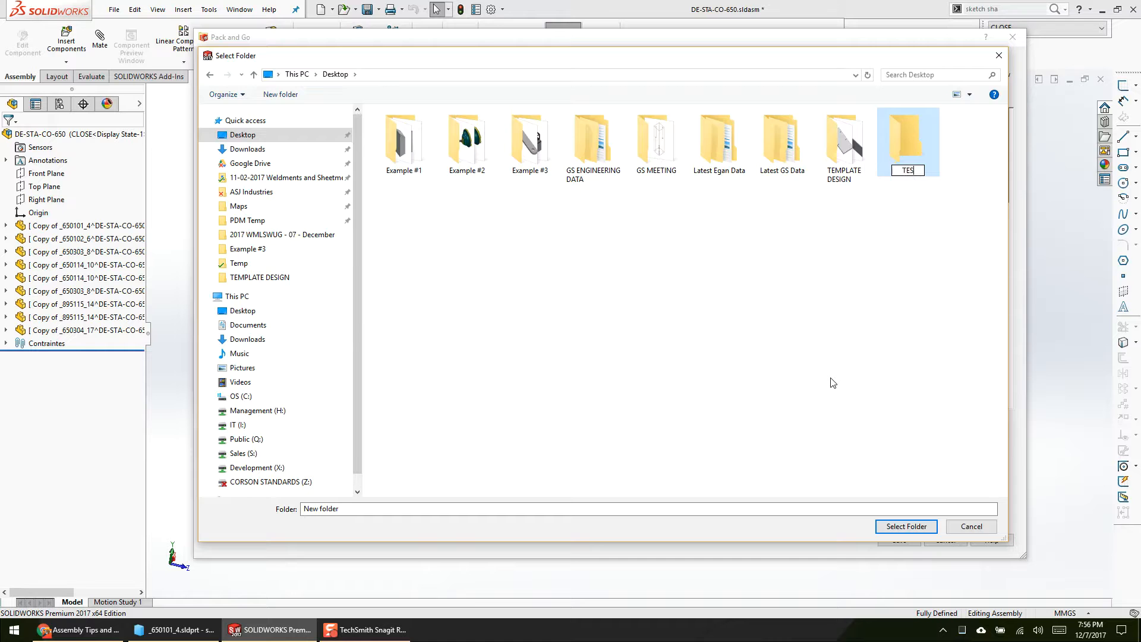
type("T")
key("Return")
key("Return")
Step: Choose the TEST folder as the Pack and Go destination and save the package
left_click(904, 525)
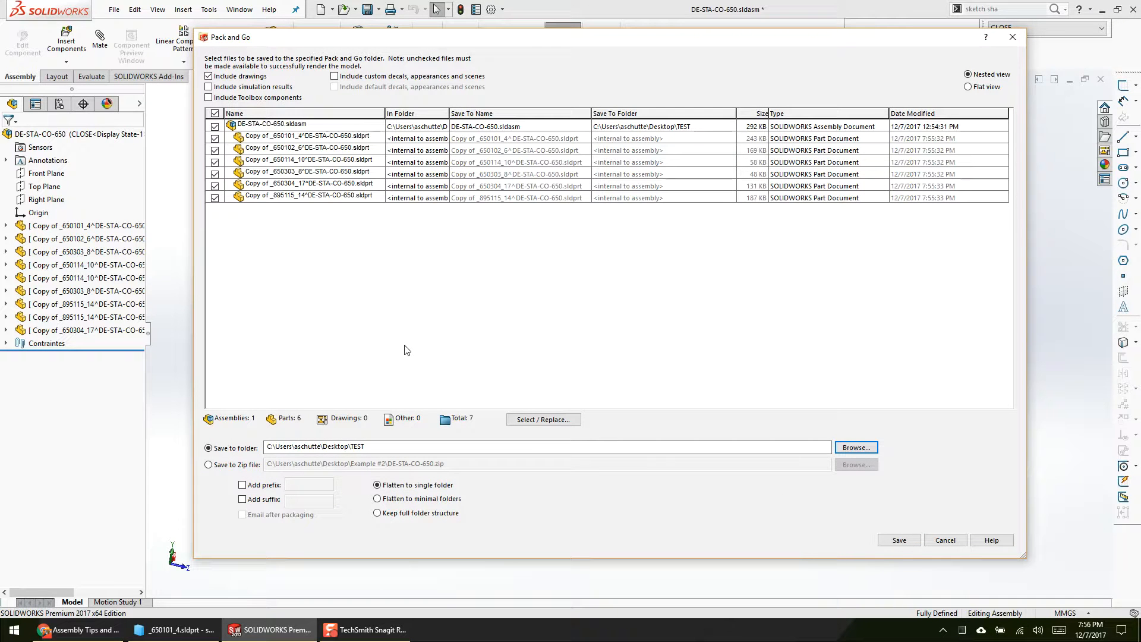
left_click(915, 541)
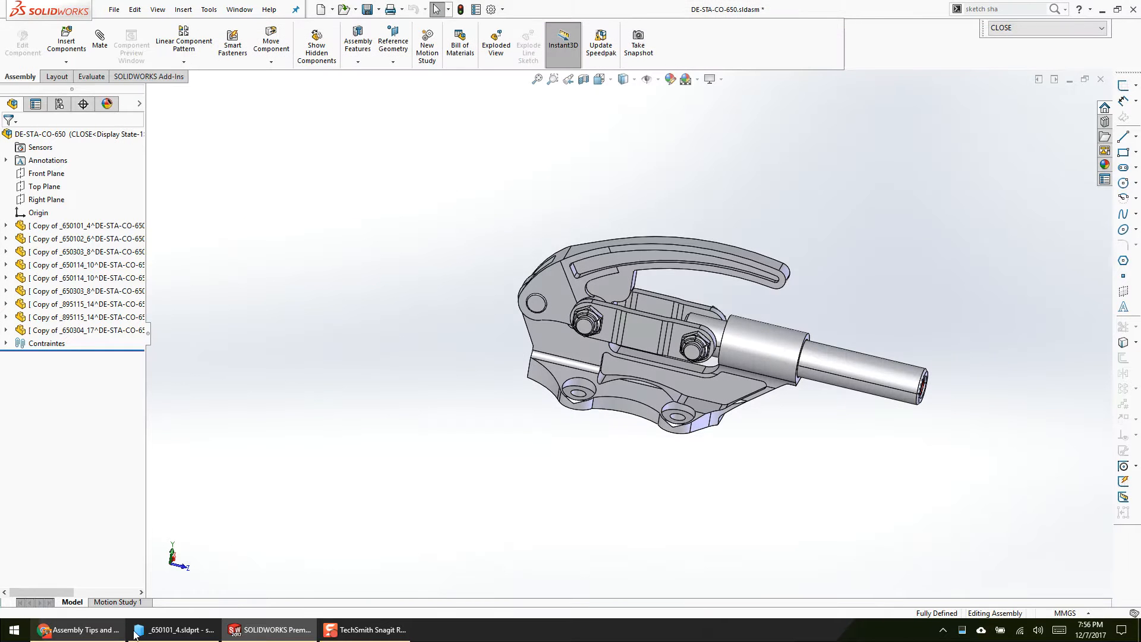
Step: Switch to File Explorer and open the TEST folder on the Desktop to examine the Pack and Go output
left_click(173, 629)
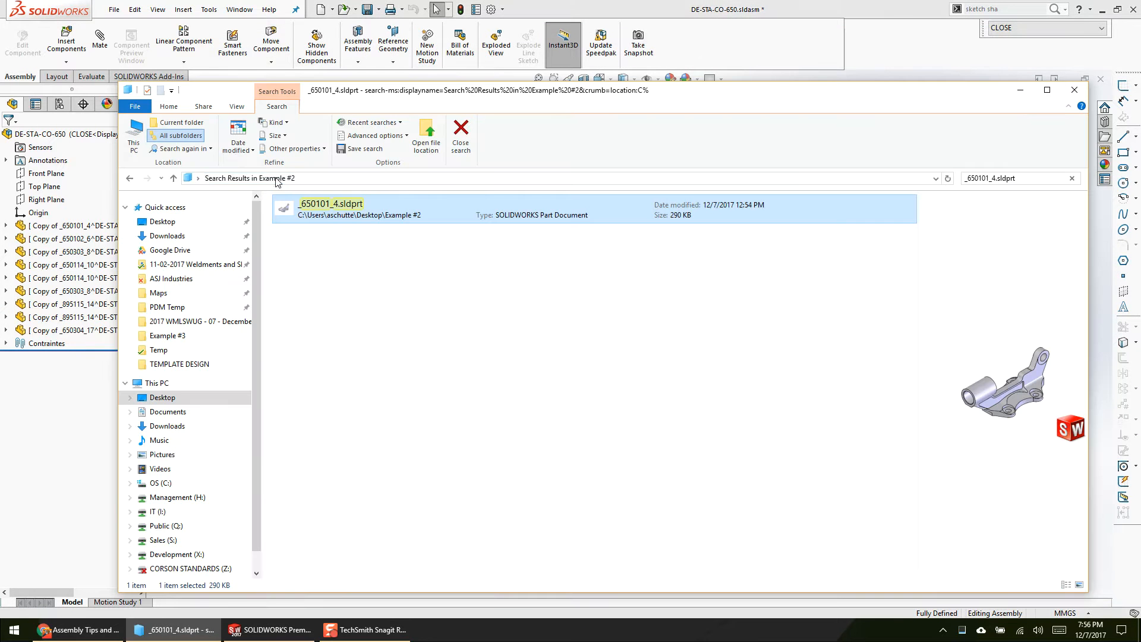
left_click(183, 223)
left_click_drag(429, 91, 371, 48)
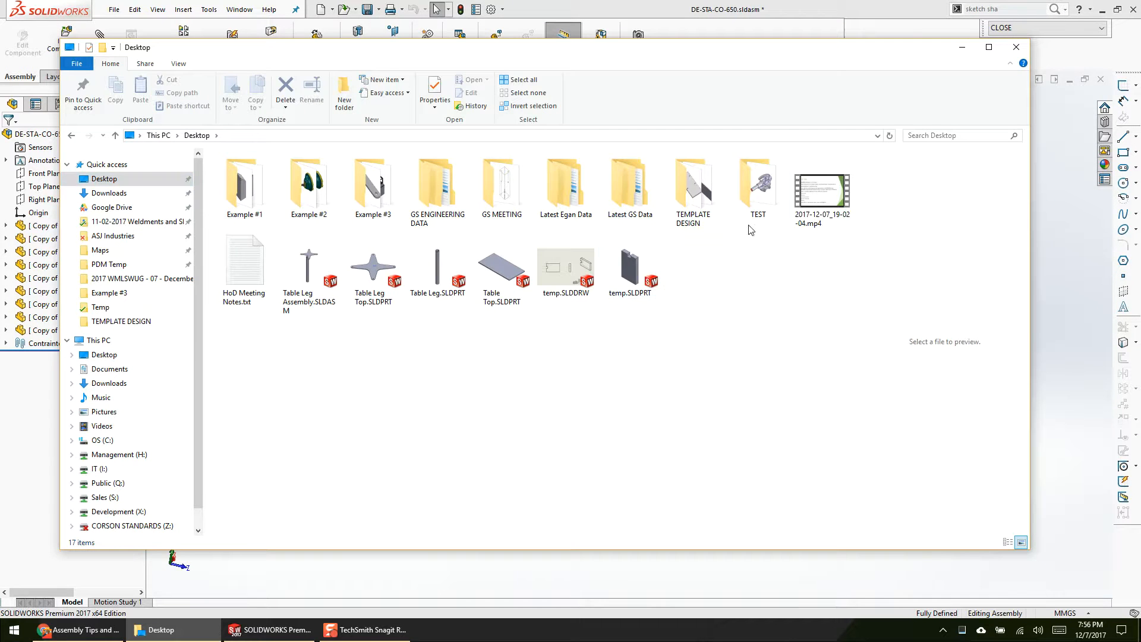
double_click(758, 189)
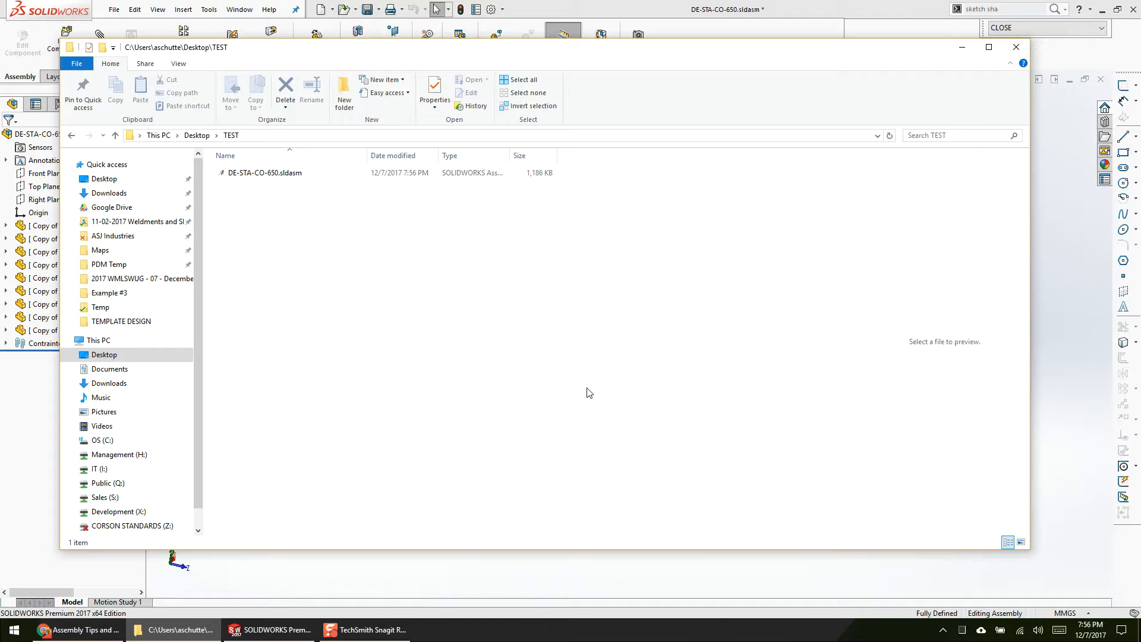
left_click(561, 33)
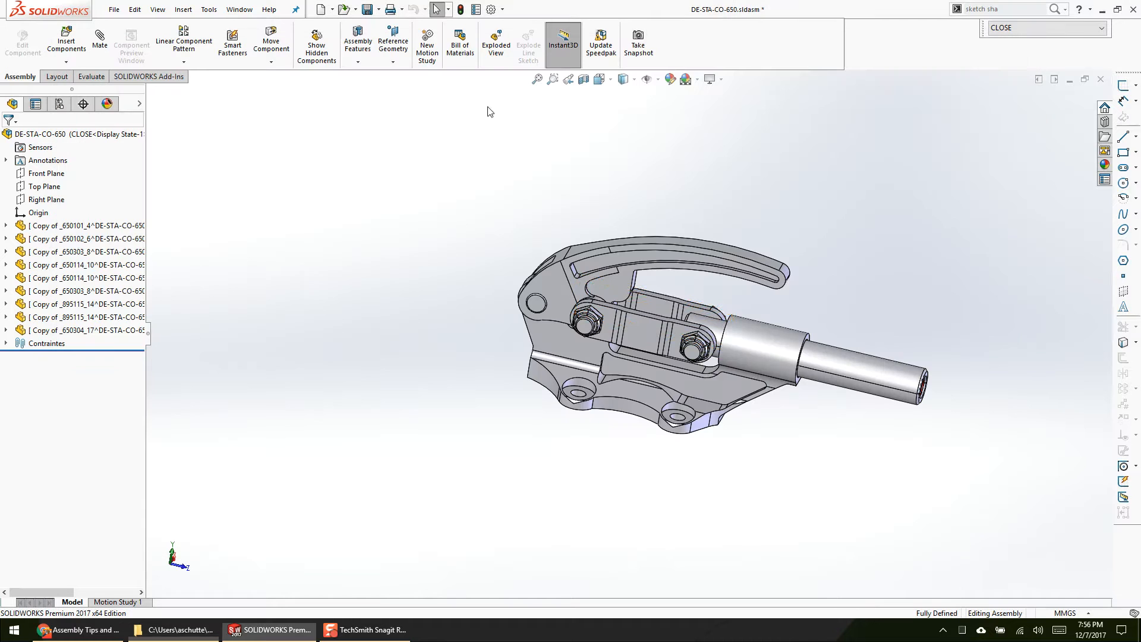
Step: Switch the DE-STA-CO-650 assembly between its OPEN and CLOSE configurations, ending on CLOSE, and inspect the clamp's plunger
left_click(112, 225)
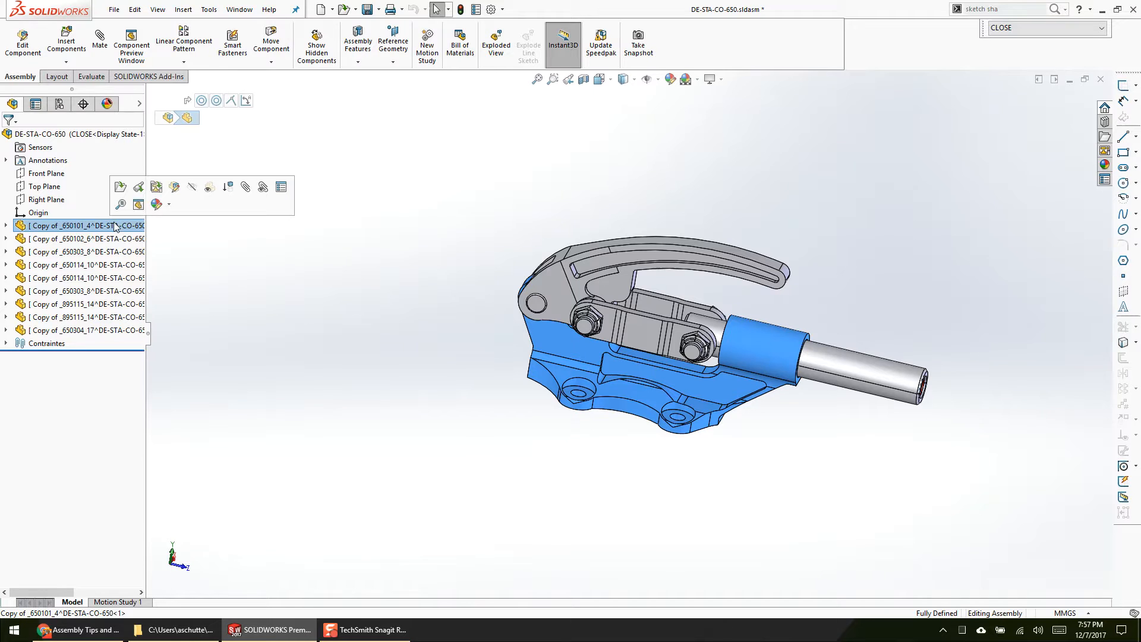
left_click(59, 104)
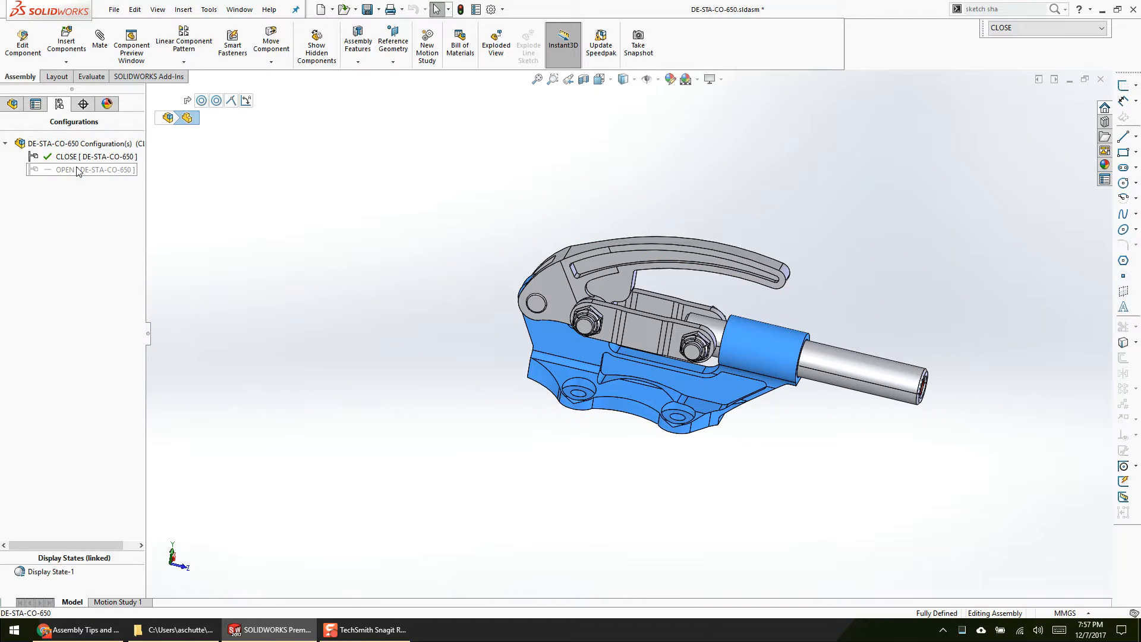
double_click(77, 170)
double_click(89, 157)
double_click(89, 170)
double_click(45, 157)
left_click(15, 105)
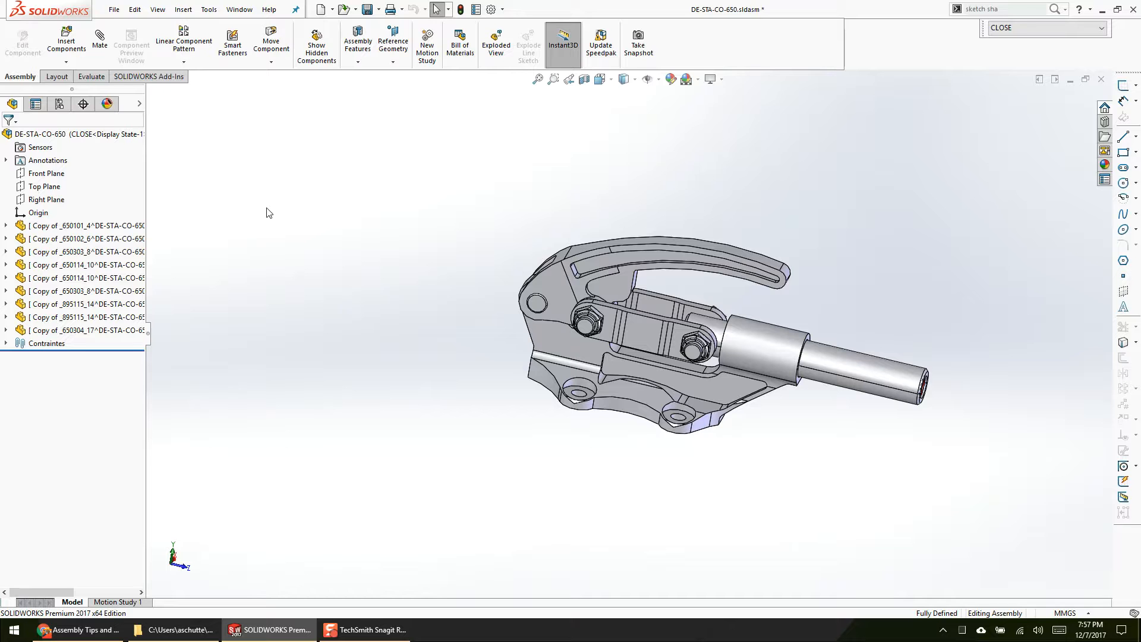
left_click(849, 378)
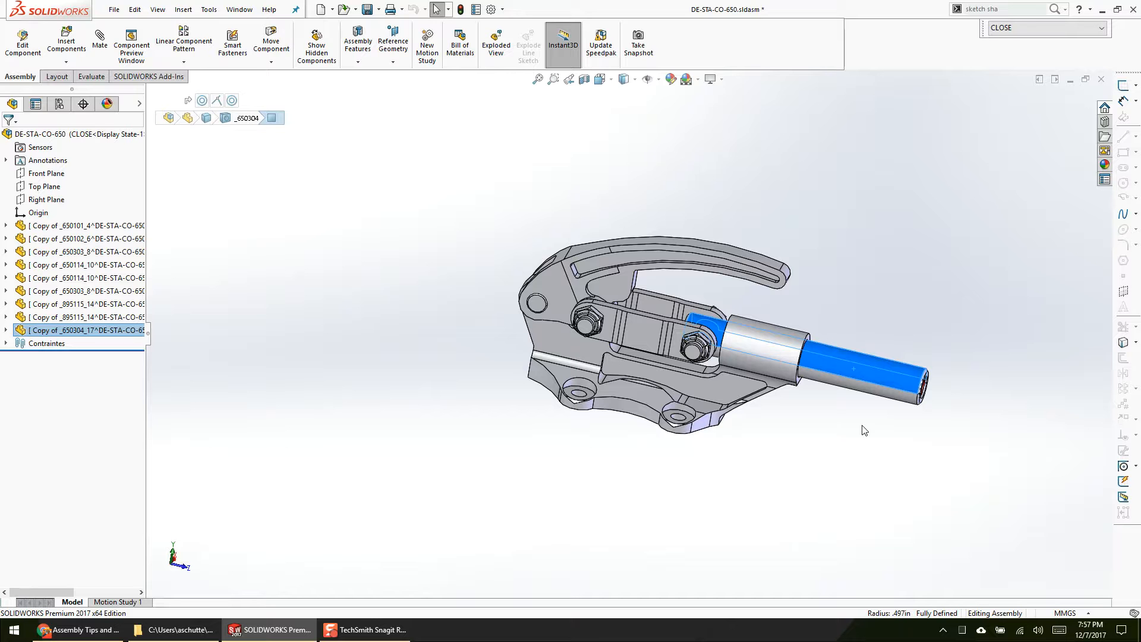
left_click(410, 261)
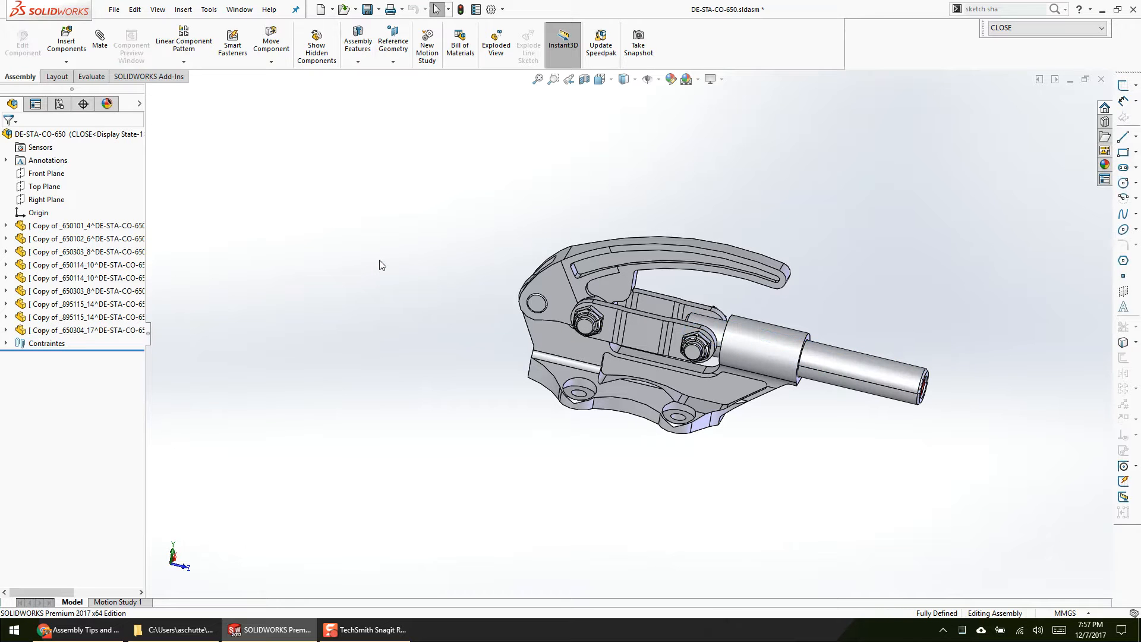
Step: Close the DE-STA-CO-650 assembly, saving all modified documents
left_click(1101, 79)
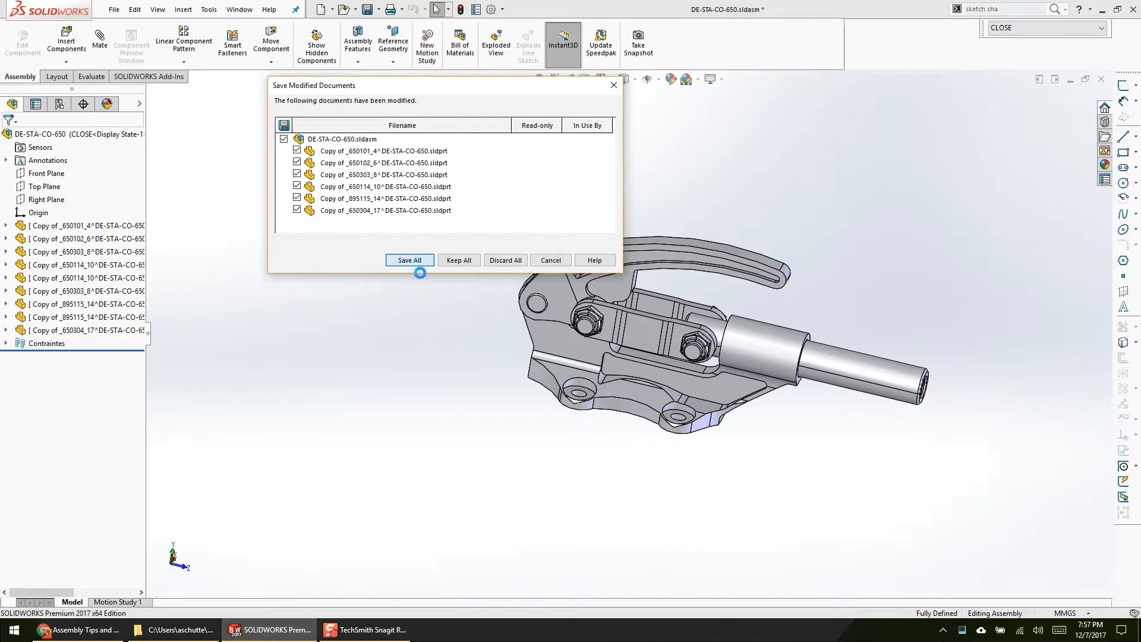
middle_click_drag(683, 438, 659, 550)
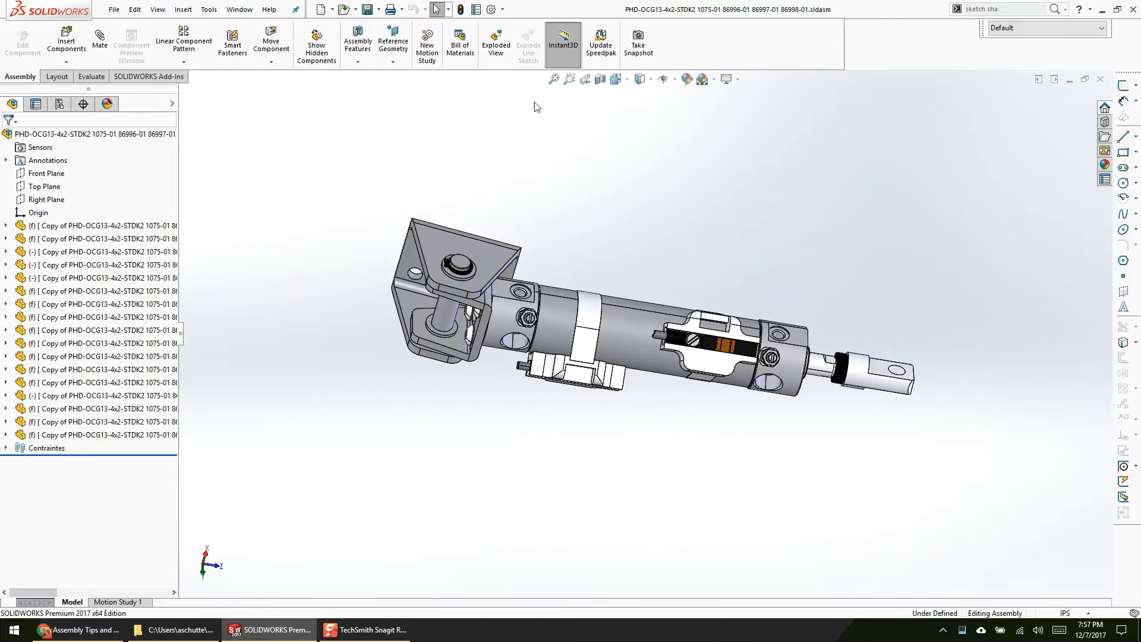
left_click_drag(1064, 505, 809, 388)
left_click_drag(755, 359, 358, 119)
left_click(1018, 132)
left_click(1101, 28)
left_click(1011, 39)
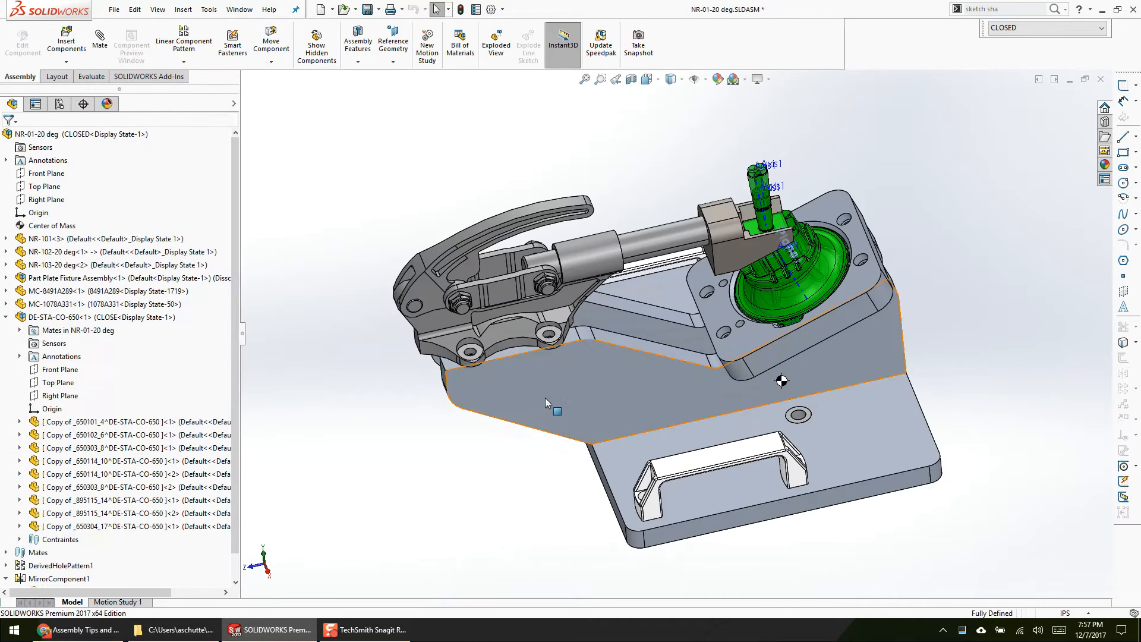
Step: Cycle through the open documents to bring up the WTC-03 assembly
left_click(470, 474)
key("ctrl+Tab")
key("ctrl+Tab")
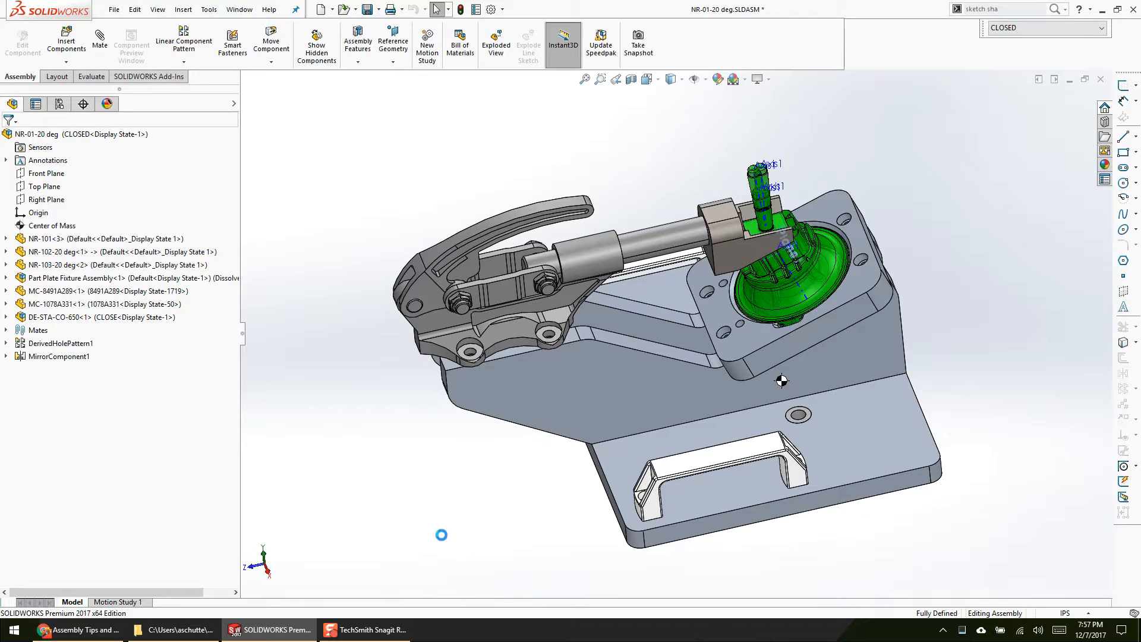
key("ctrl+Tab")
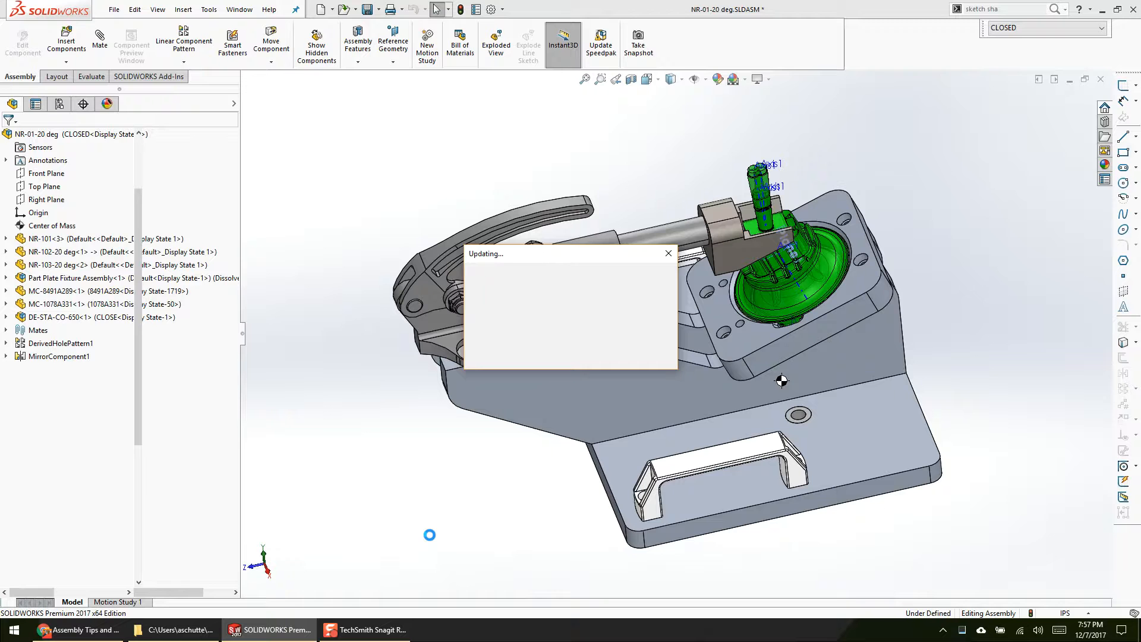
key("ctrl+Tab")
key("ctrl+Tab")
key("ctrl+Tab")
key("ctrl+Tab")
key("ctrl+Tab")
key("ctrl+Tab")
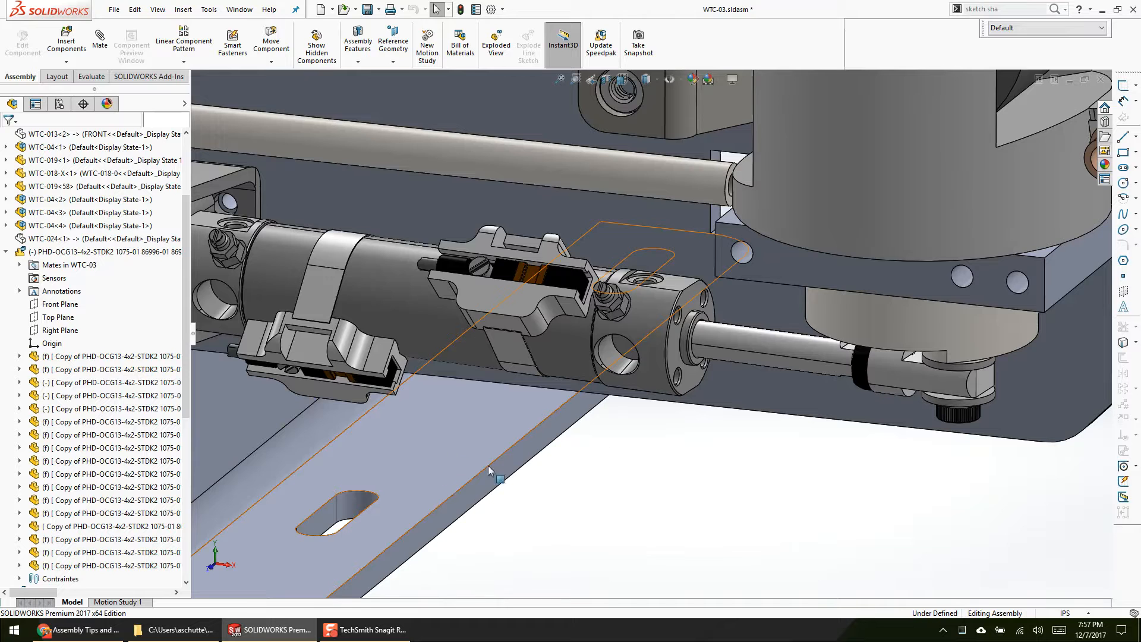
Step: Open the end-cap part of the PHD-OCG13 cylinder and examine its custom properties
left_click(674, 333)
left_click(700, 303)
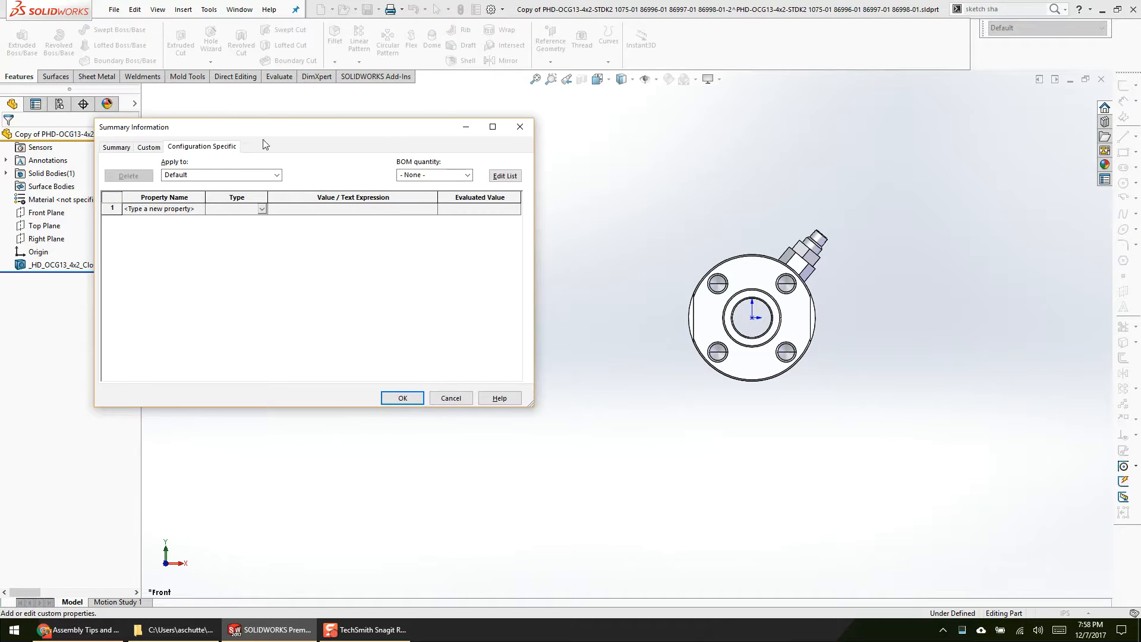
left_click(158, 156)
left_click_drag(204, 138, 390, 154)
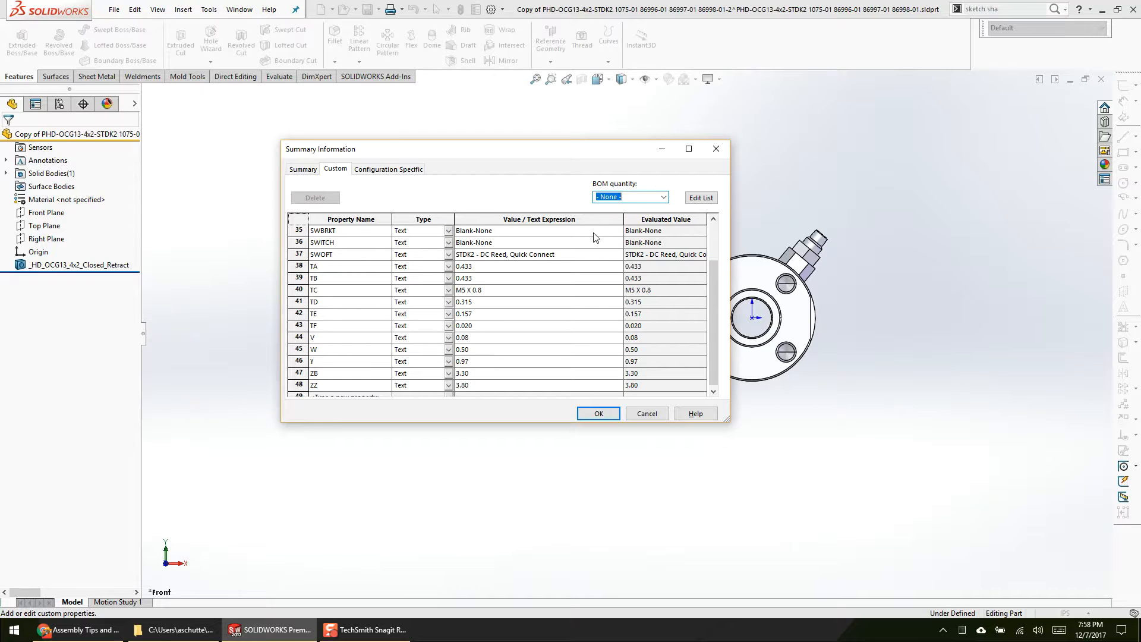
left_click(598, 413)
Step: Examine the bill of materials part number options of the part's Default configuration, cancel, and close the part without saving
left_click(60, 105)
right_click(56, 152)
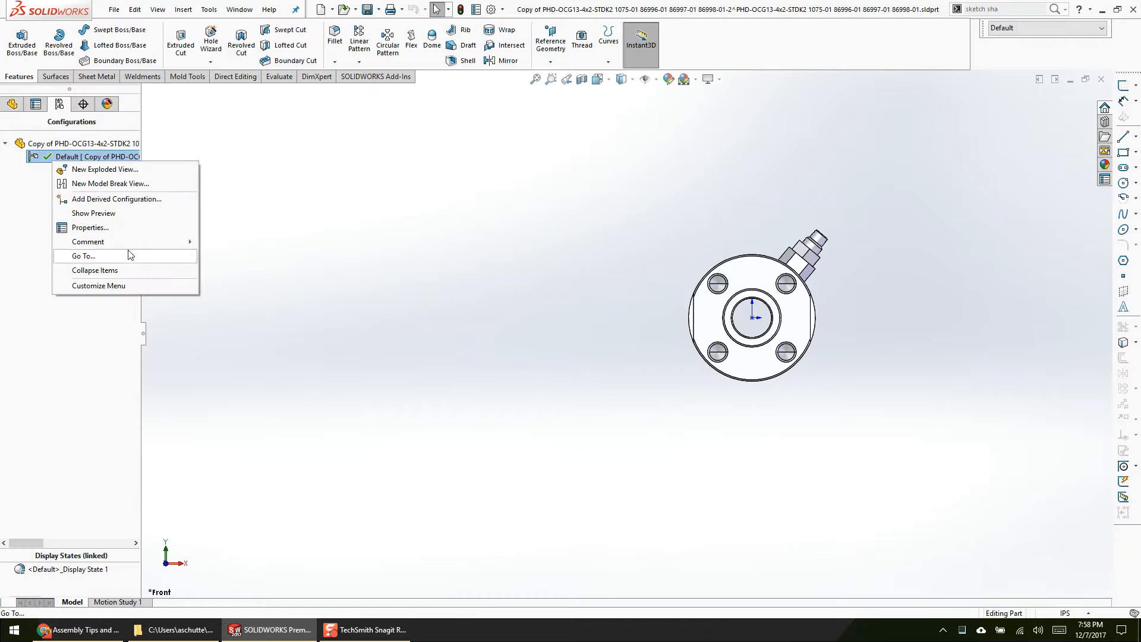
left_click(130, 219)
right_click(87, 158)
left_click(128, 223)
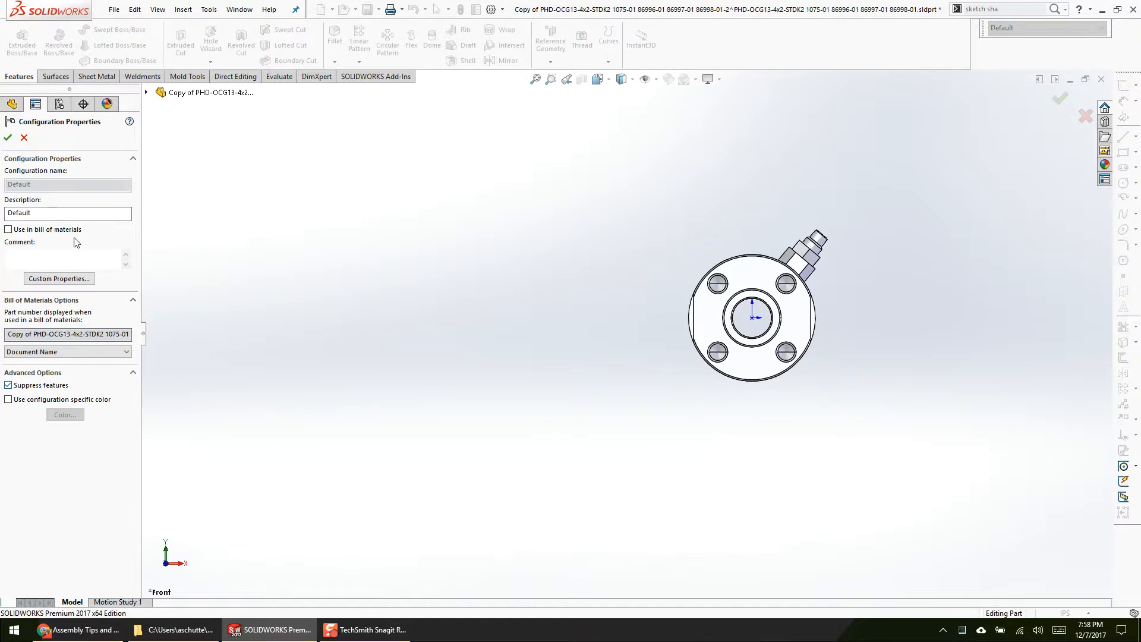
left_click(79, 353)
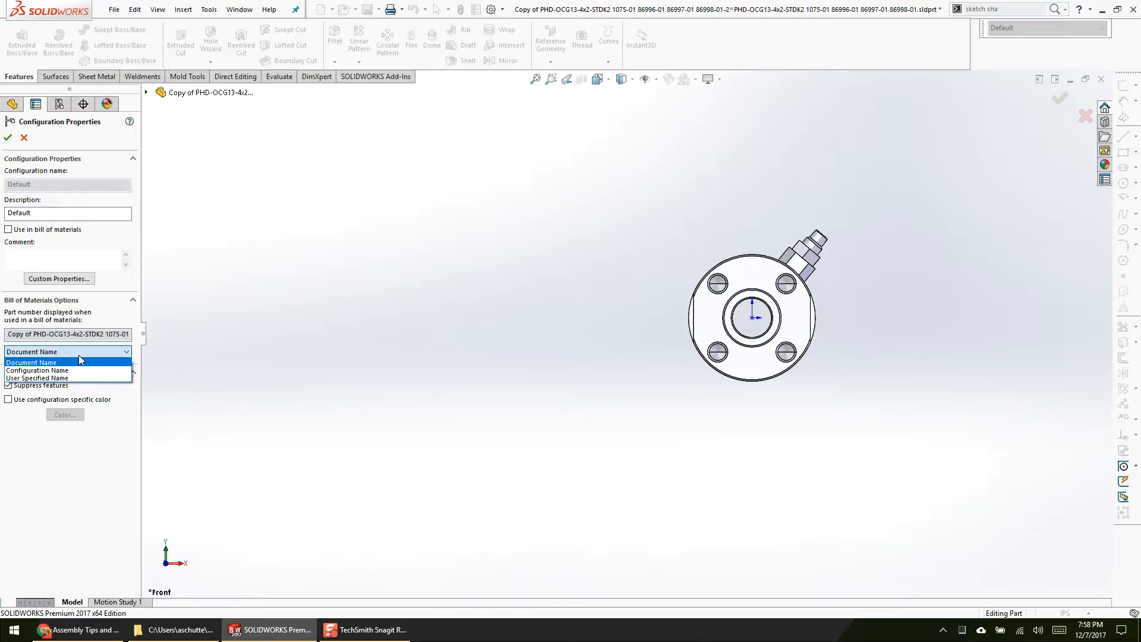
left_click(80, 361)
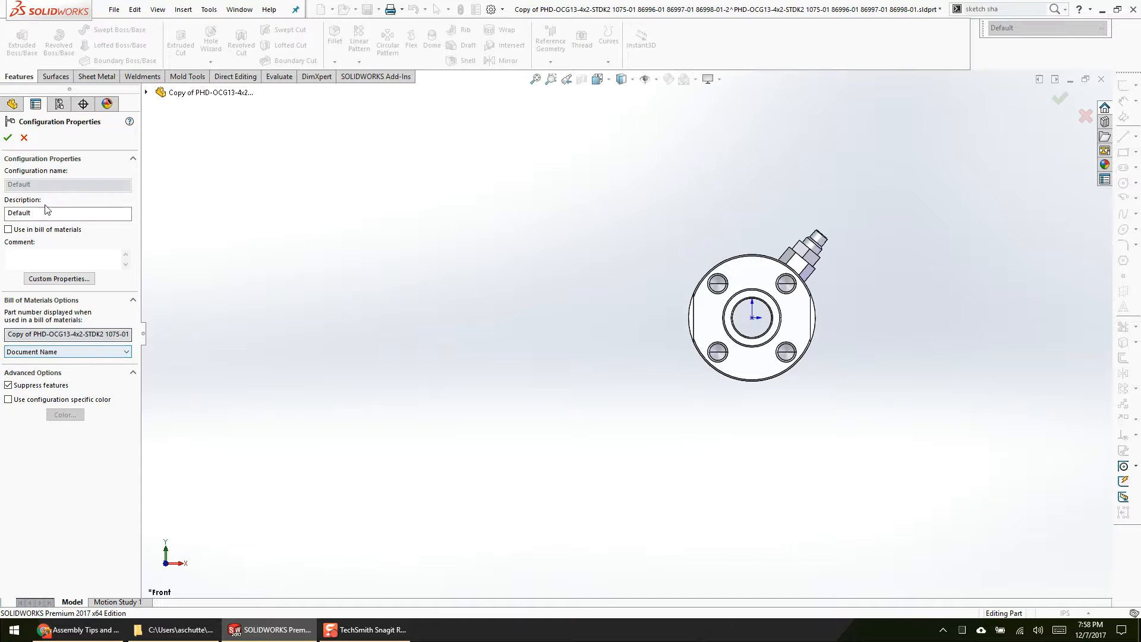
left_click(25, 138)
left_click(1101, 79)
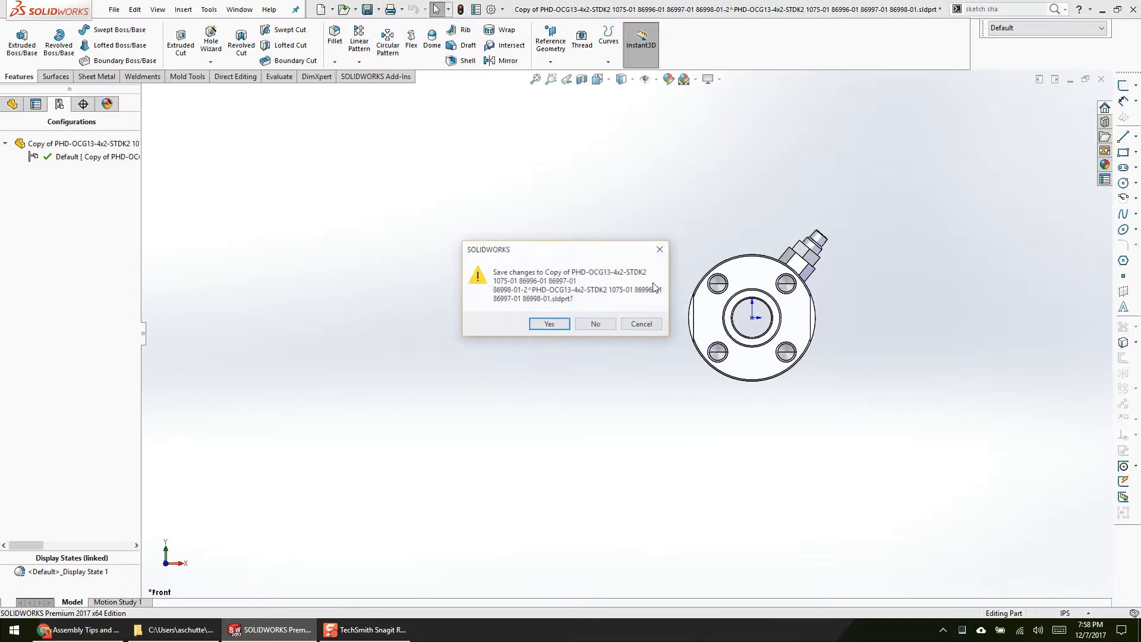
left_click(596, 324)
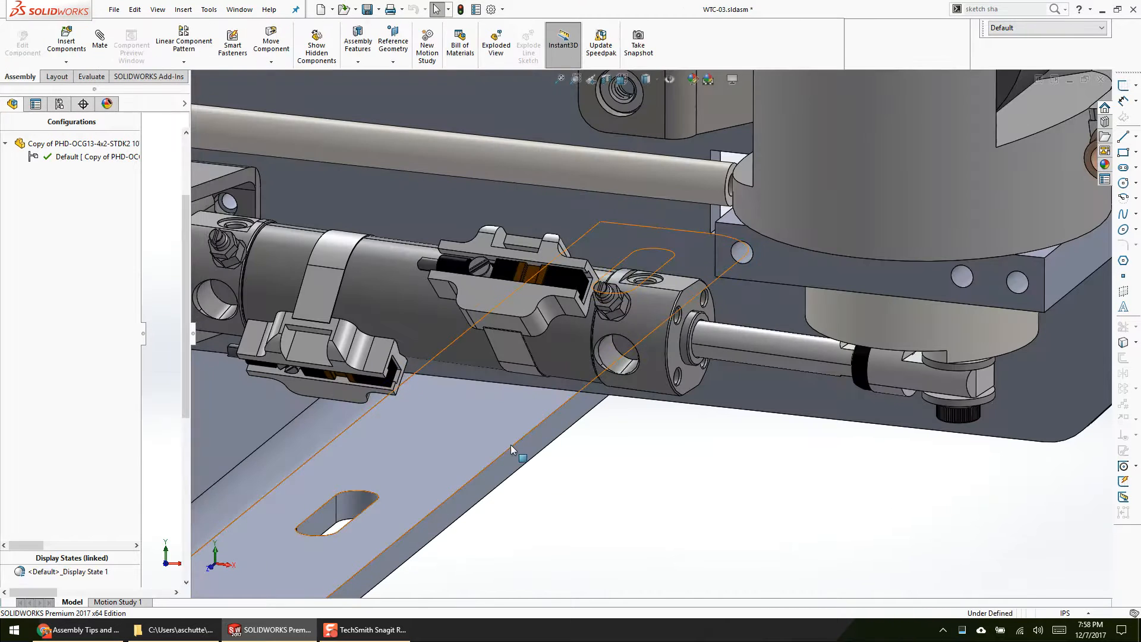
Step: Open the PHD-OCG13 cylinder subassembly, examine the child component display options in its Default configuration properties, and return to WTC-03
left_click(560, 339)
right_click(600, 336)
left_click(612, 262)
left_click(59, 105)
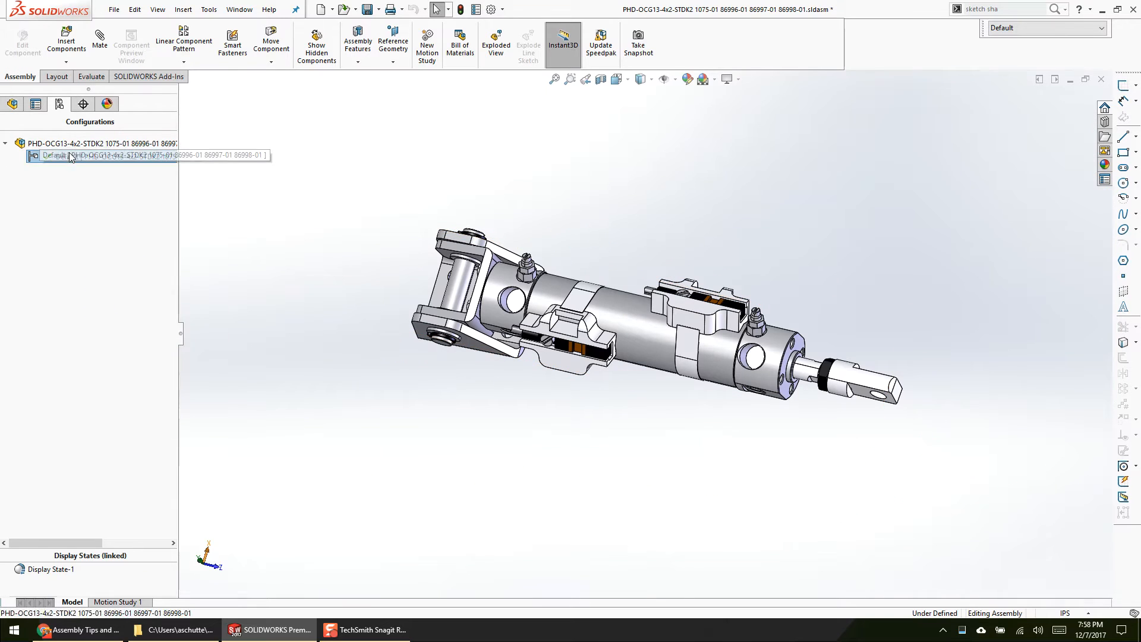
right_click(71, 156)
left_click(95, 247)
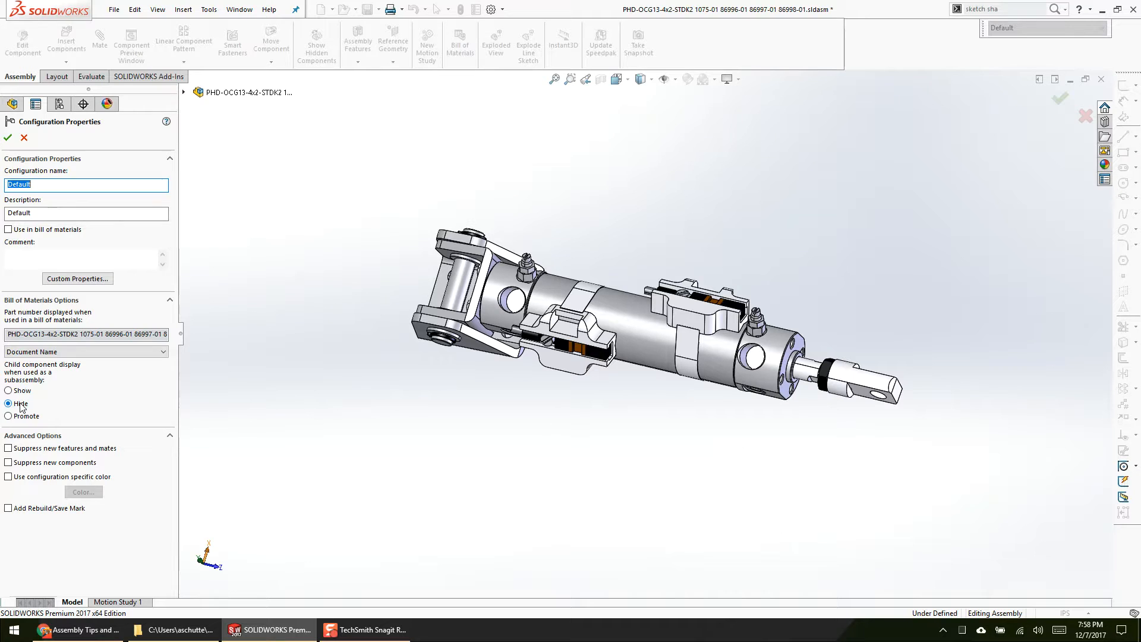
key("Return")
key("ctrl+Tab")
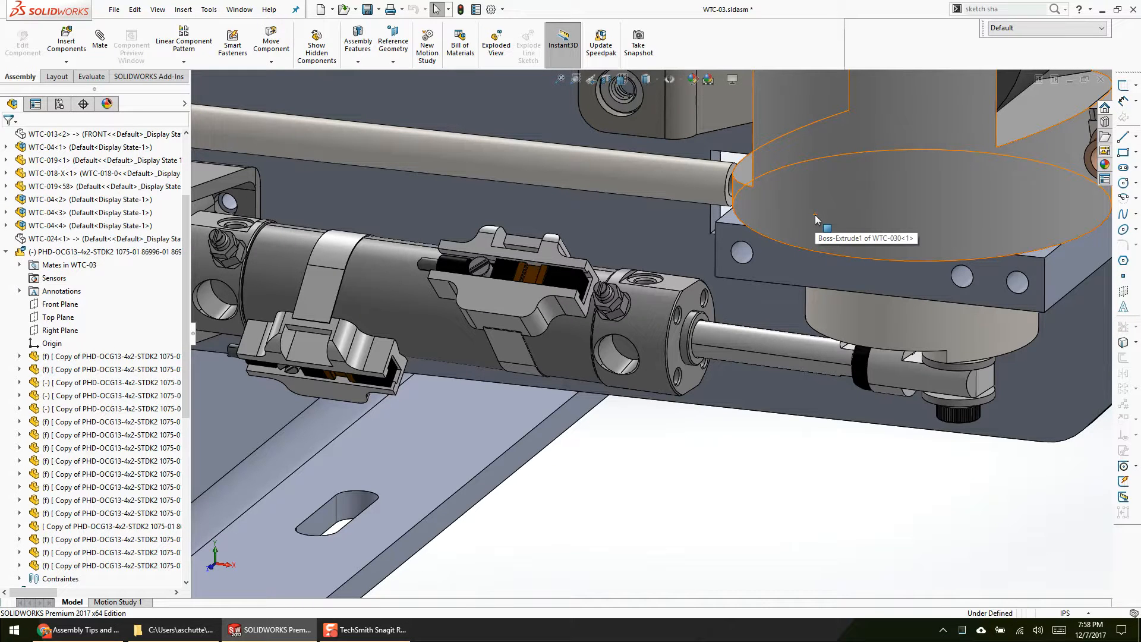
Step: Locate the flexible PHD-OCG13 cylinder in WTC-03 and slide the WTC-030 housing toward it to retract its rod
left_click(767, 528)
scroll(767, 528, "up", 7)
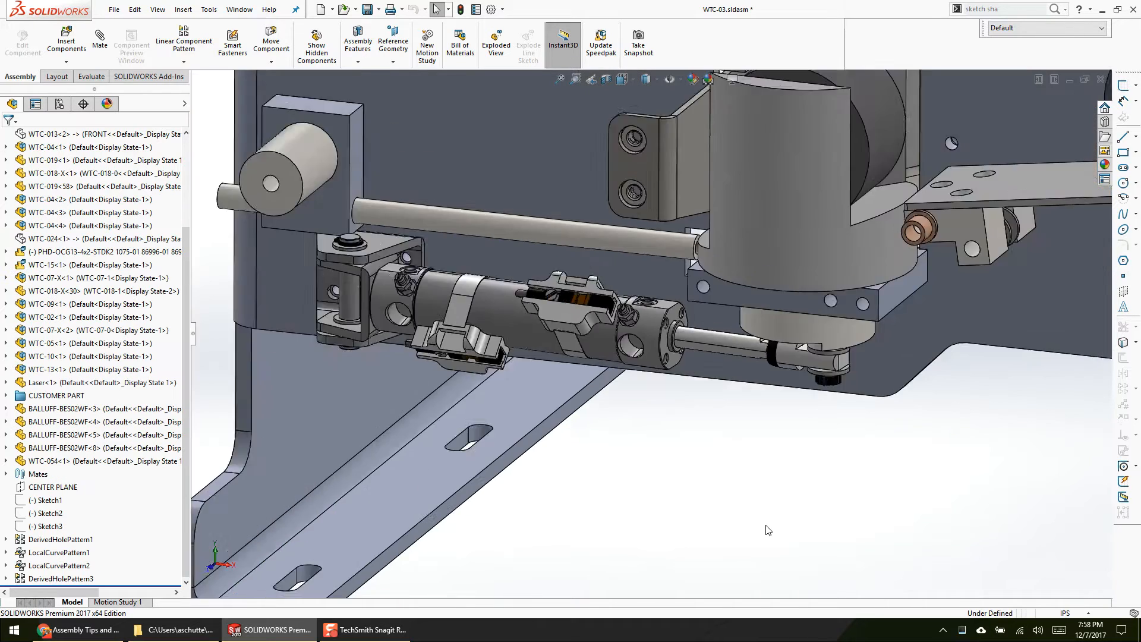
middle_click_drag(597, 420, 666, 415, "ctrl")
scroll(714, 339, "down", 5)
left_click(569, 298)
left_click(81, 252)
mouse_move(655, 426)
middle_mouse_down()
mouse_move(680, 362)
mouse_move(670, 414)
middle_mouse_up()
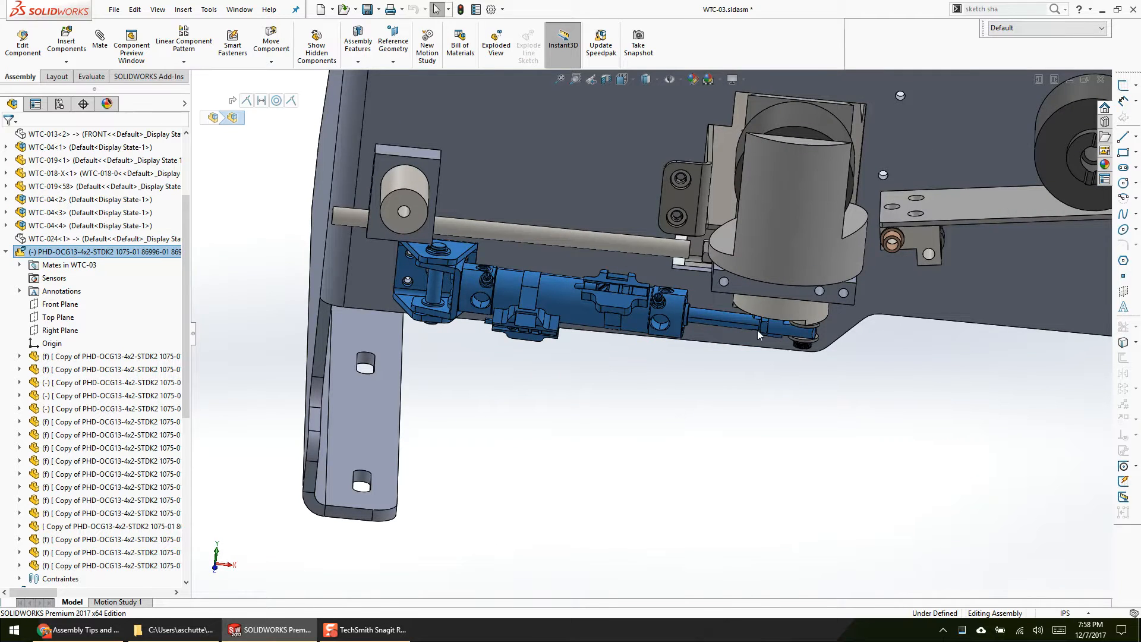
scroll(822, 304, "down", 3)
left_click(812, 275)
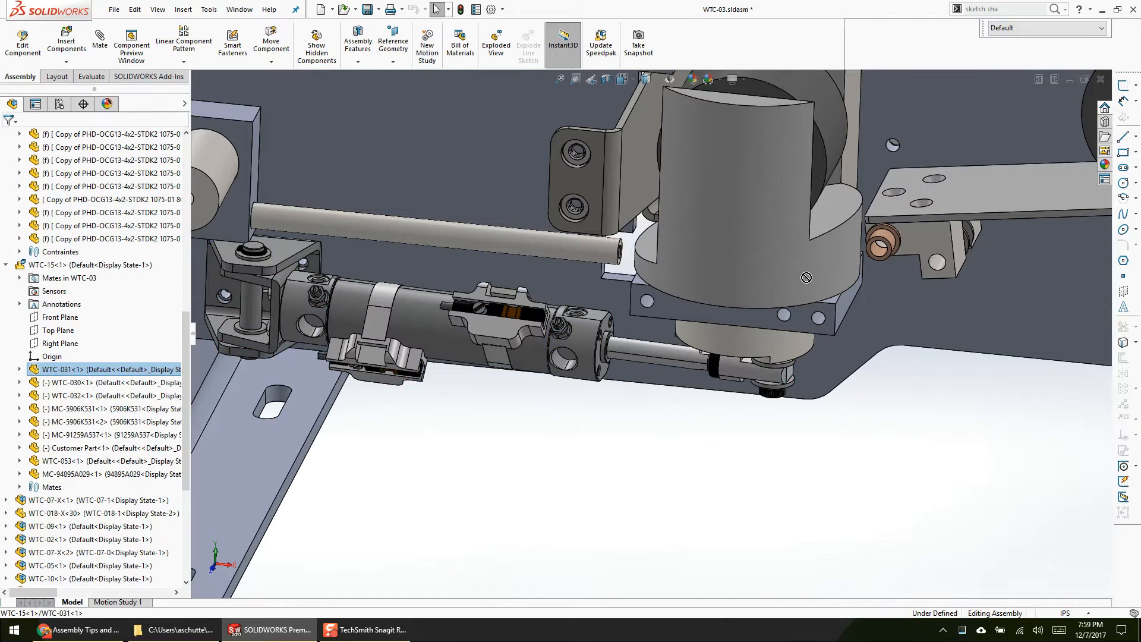
left_click_drag(812, 276, 622, 268)
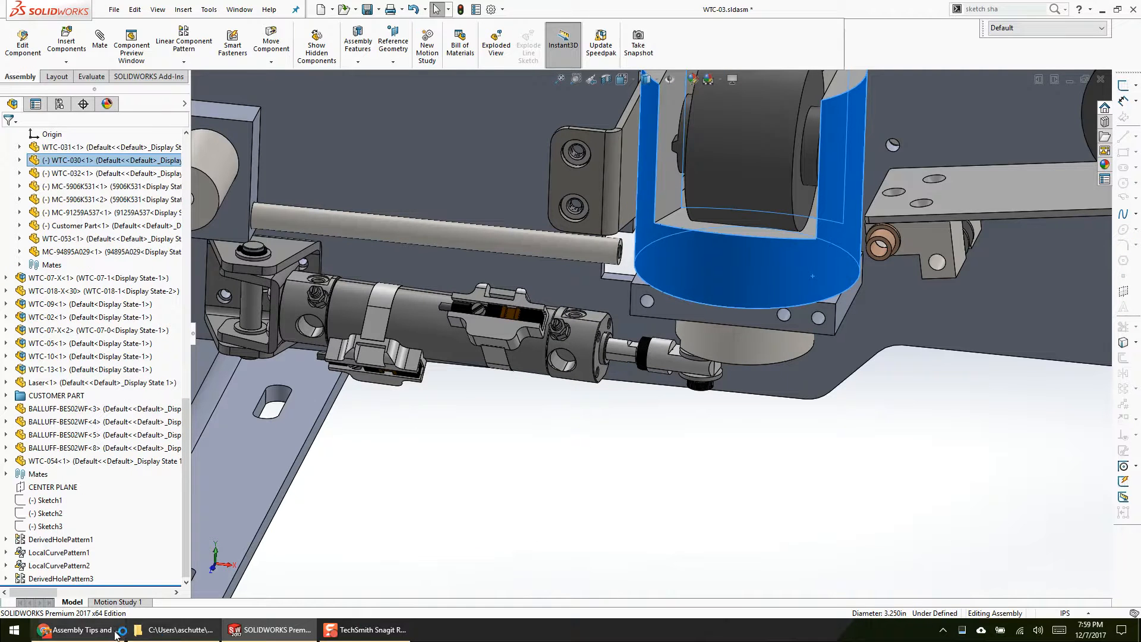
Step: Switch to the Google Slides presentation, insert "to" before "show kinematic motion" on slide 5, and resume presenting
left_click(107, 631)
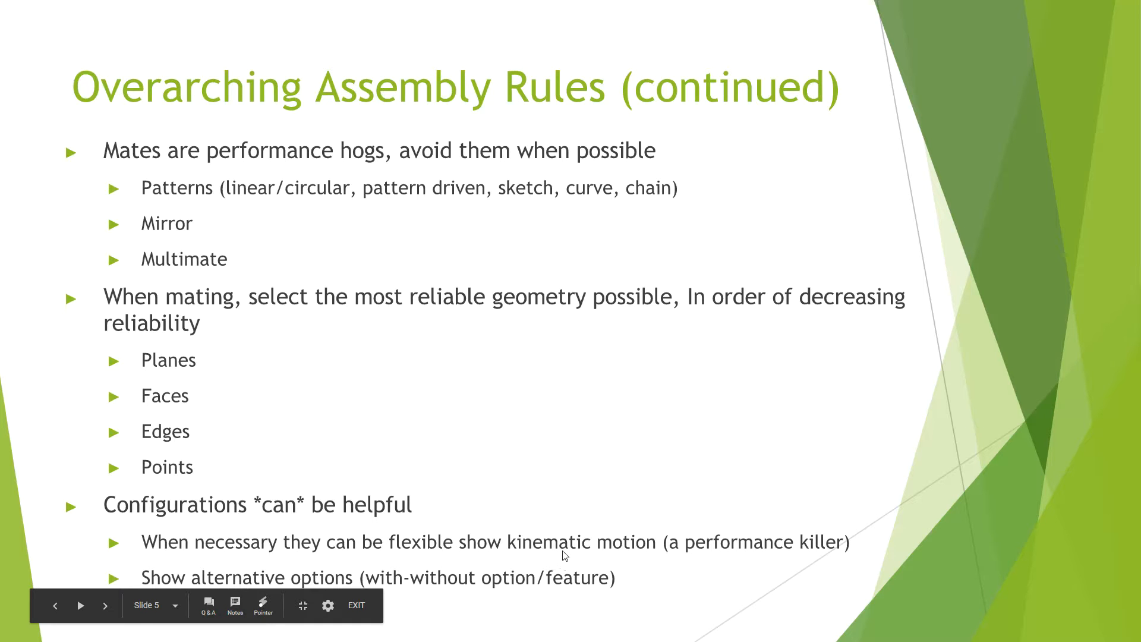
key("Escape")
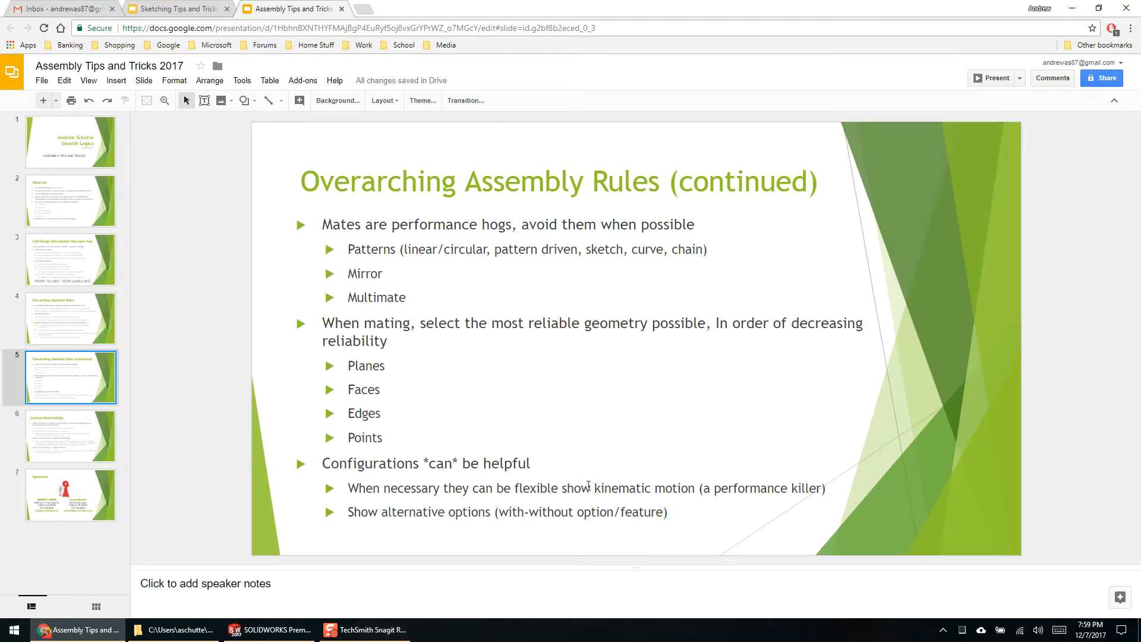
left_click(588, 486)
left_click(561, 488)
type("TO")
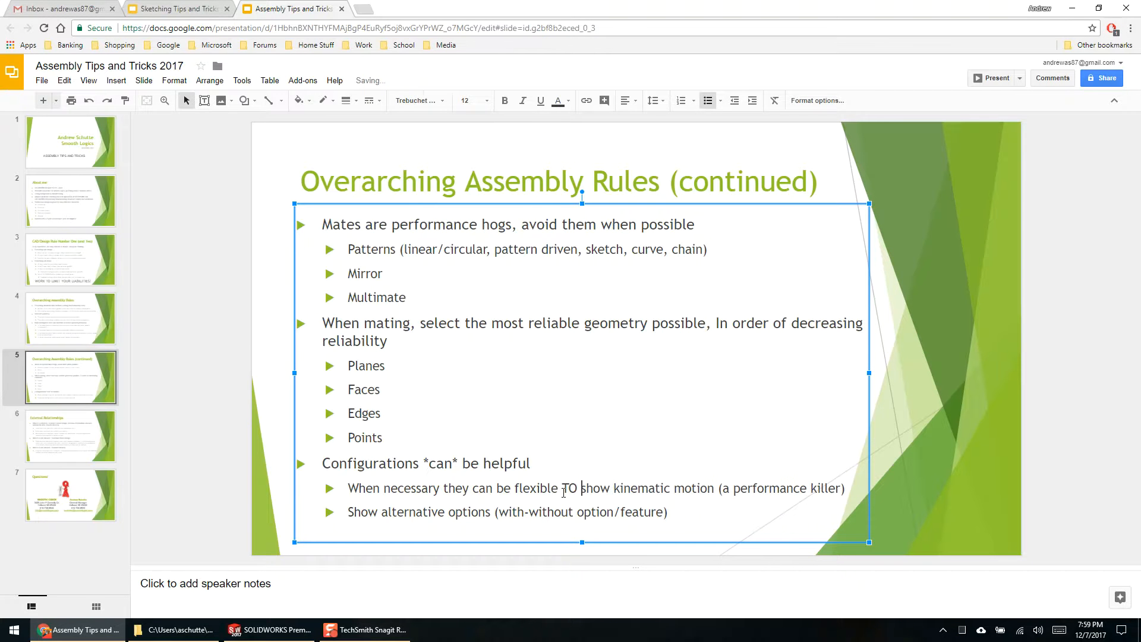
key("BackSpace")
key("BackSpace")
key("BackSpace")
type("to")
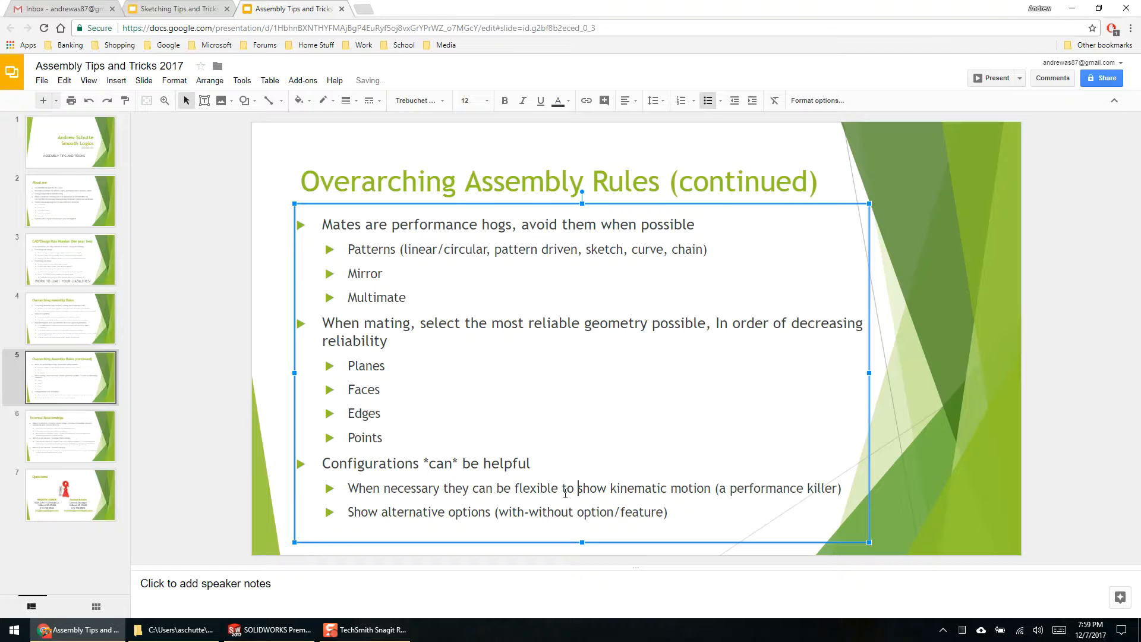
left_click(993, 78)
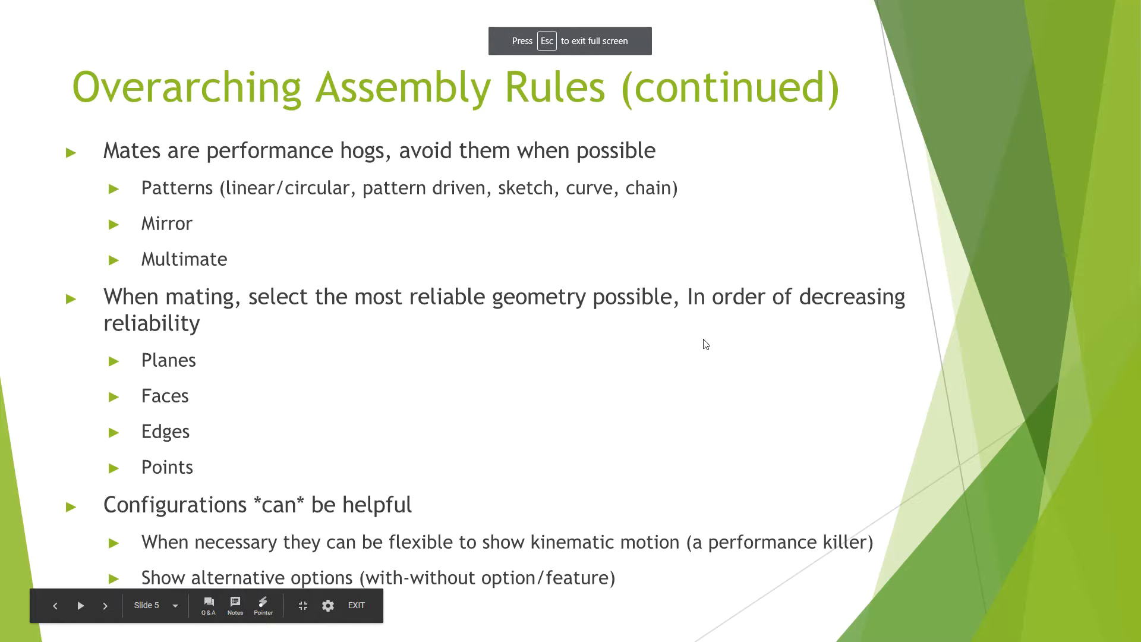
Step: Switch to the WTC-03 assembly in SOLIDWORKS and rotate the WTC-030 housing about its vertical axis
key("alt+Tab")
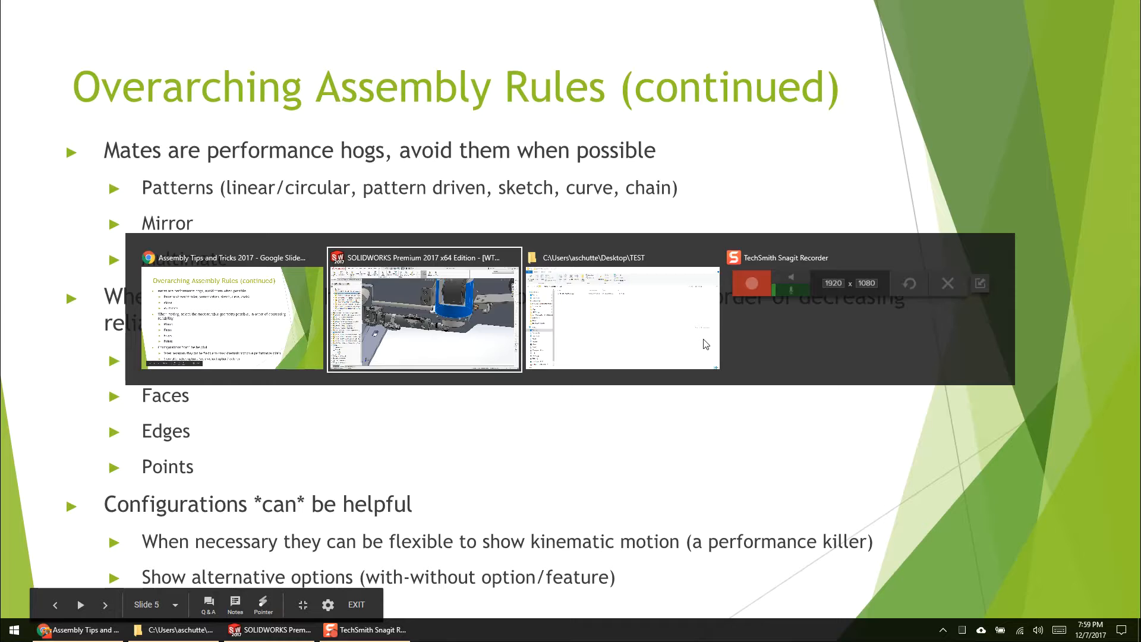
left_click(741, 479)
left_click(692, 259)
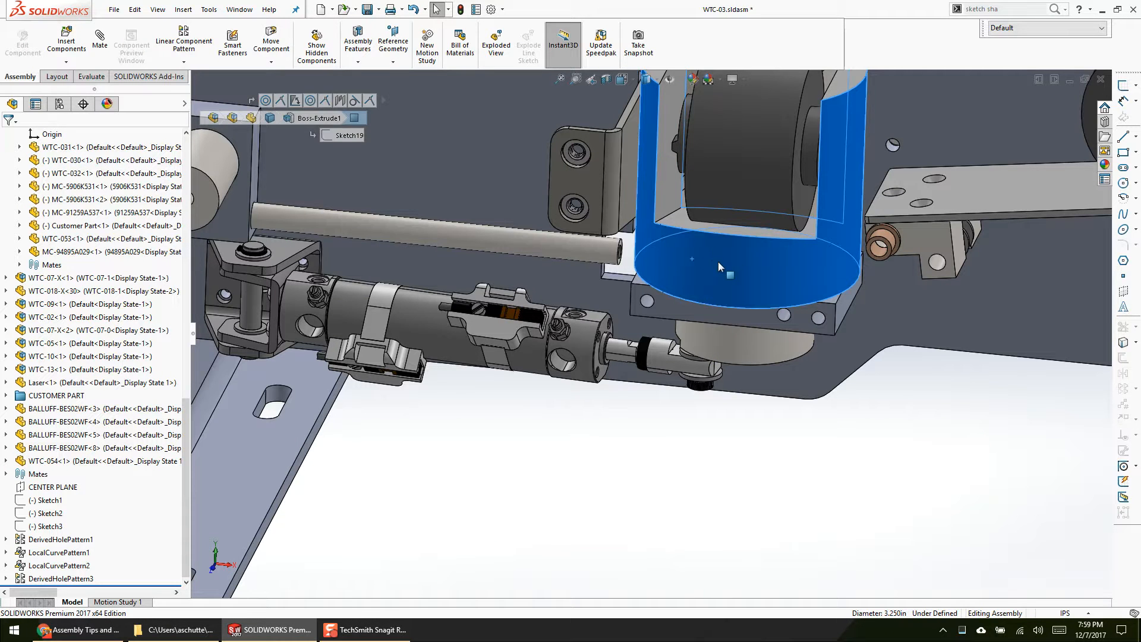
mouse_move(725, 267)
left_mouse_down()
mouse_move(655, 256)
mouse_move(726, 269)
left_mouse_up()
left_click(886, 500)
scroll(795, 341, "up", 5)
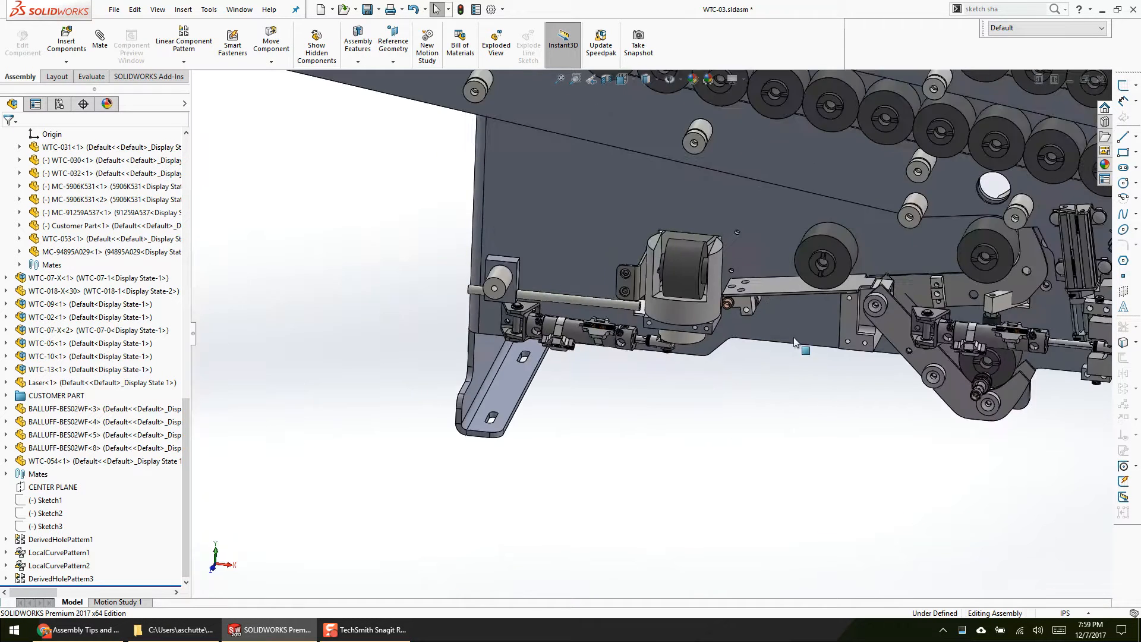
scroll(718, 281, "down", 6)
left_click(475, 371)
left_click_drag(583, 390, 627, 269)
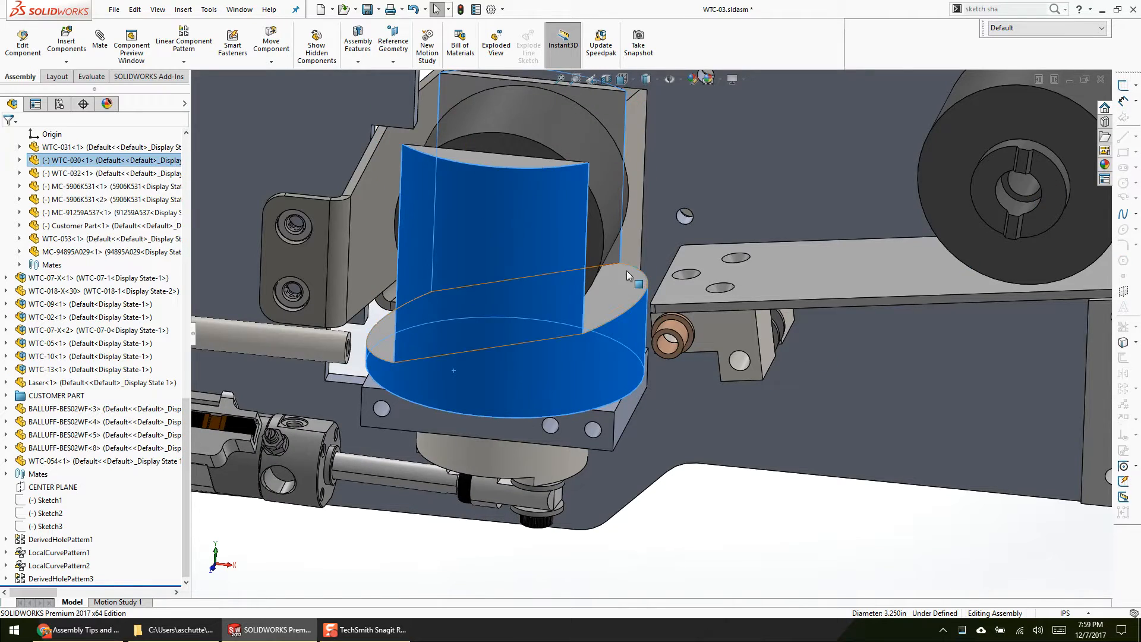
Step: Turn the WTC-030 housing about its vertical axis until its roller opening faces the front again, leaving nothing selected
scroll(607, 299, "up", 5)
middle_click_drag(607, 298, 615, 517)
scroll(618, 184, "up", 4)
middle_click_drag(630, 179, 635, 423)
scroll(635, 423, "down", 6)
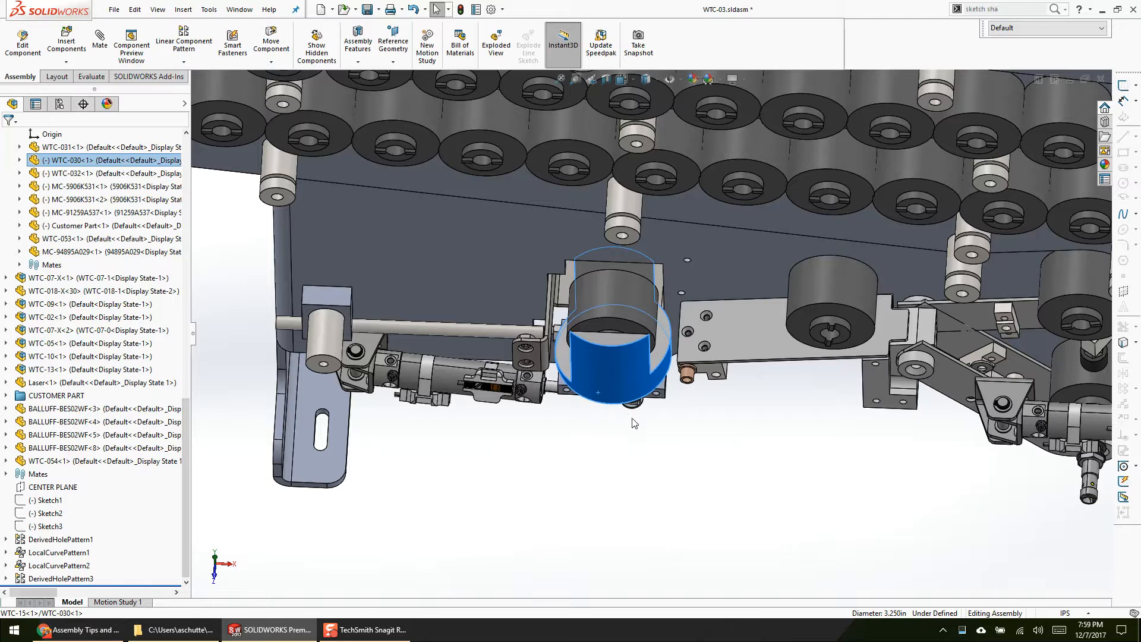
left_click(630, 461)
left_click_drag(606, 379, 649, 472)
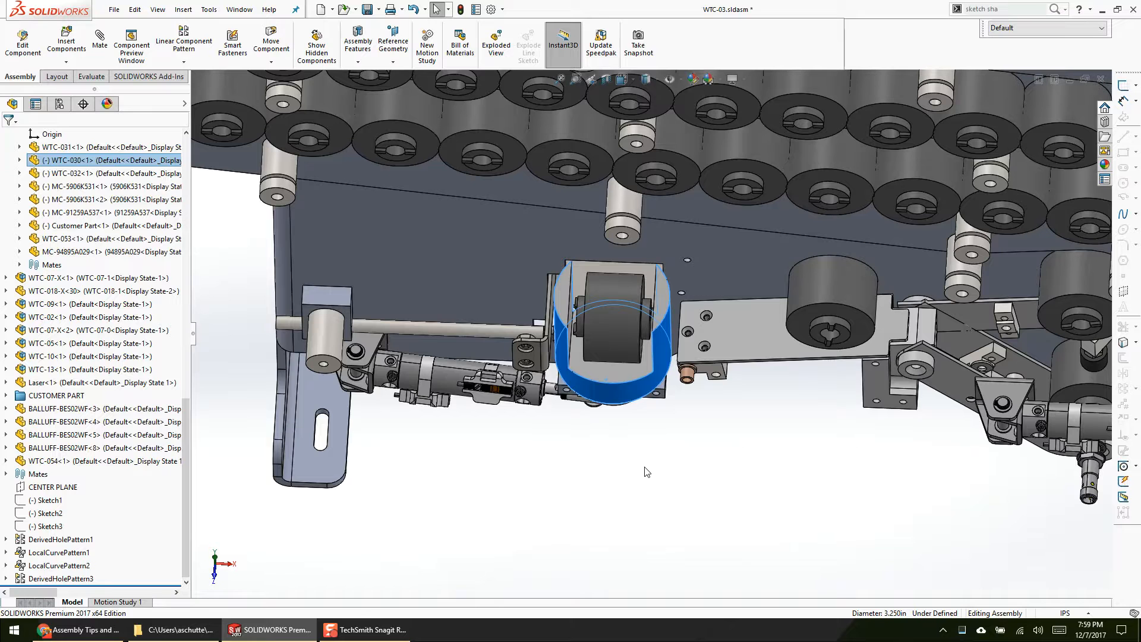
left_click(647, 472)
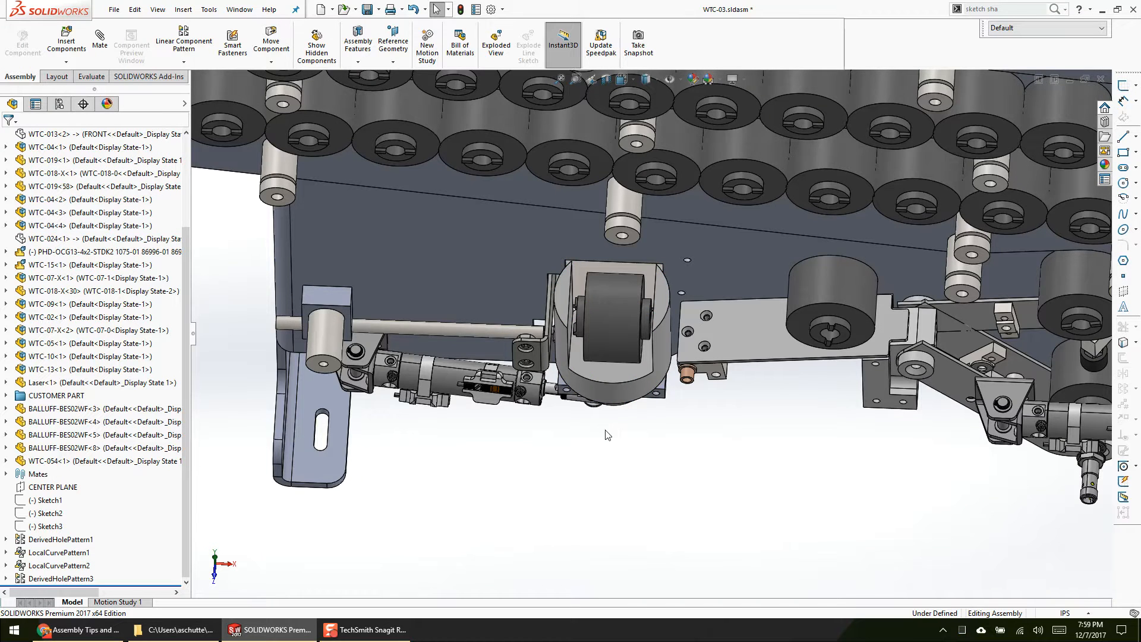
Step: Examine the housing and cylinder area within the whole WTC-03 assembly, check slide 5 of the presentation, and return to SOLIDWORKS
middle_click_drag(629, 383, 648, 291)
scroll(639, 383, "up", 2)
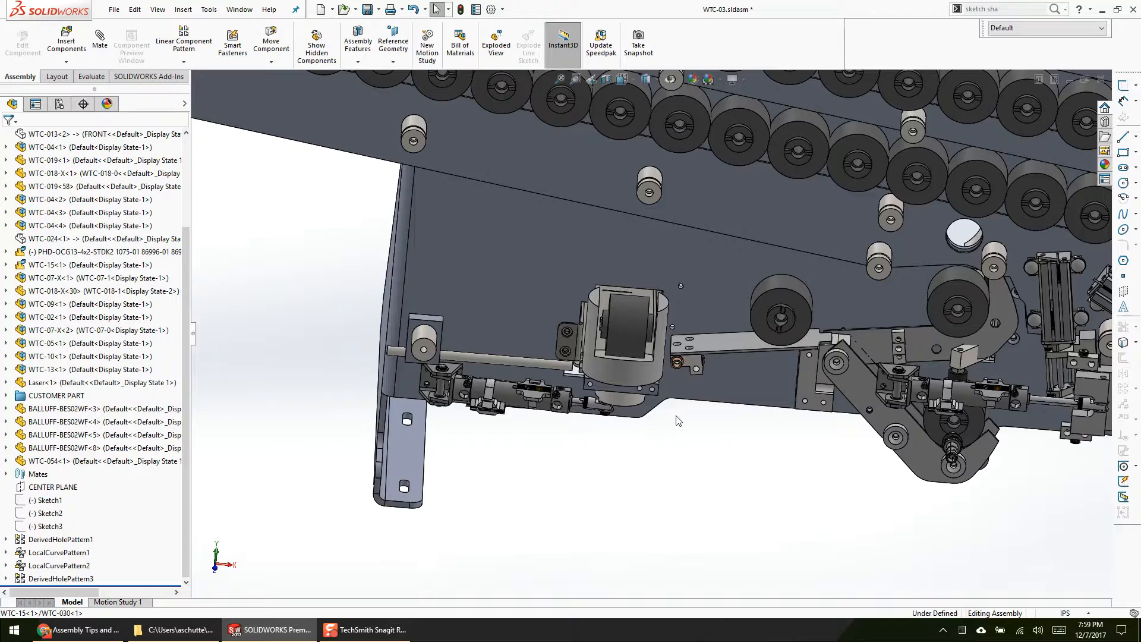
scroll(700, 424, "up", 3)
middle_click_drag(700, 424, 679, 357)
scroll(695, 286, "up", 1)
scroll(714, 158, "down", 1)
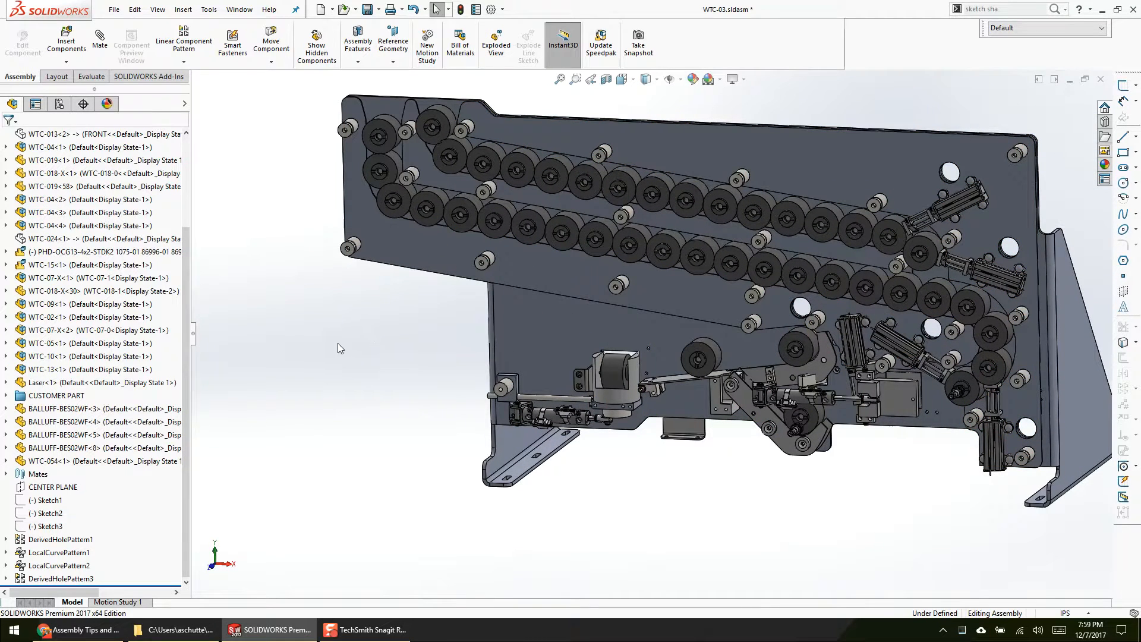
scroll(632, 439, "down", 4)
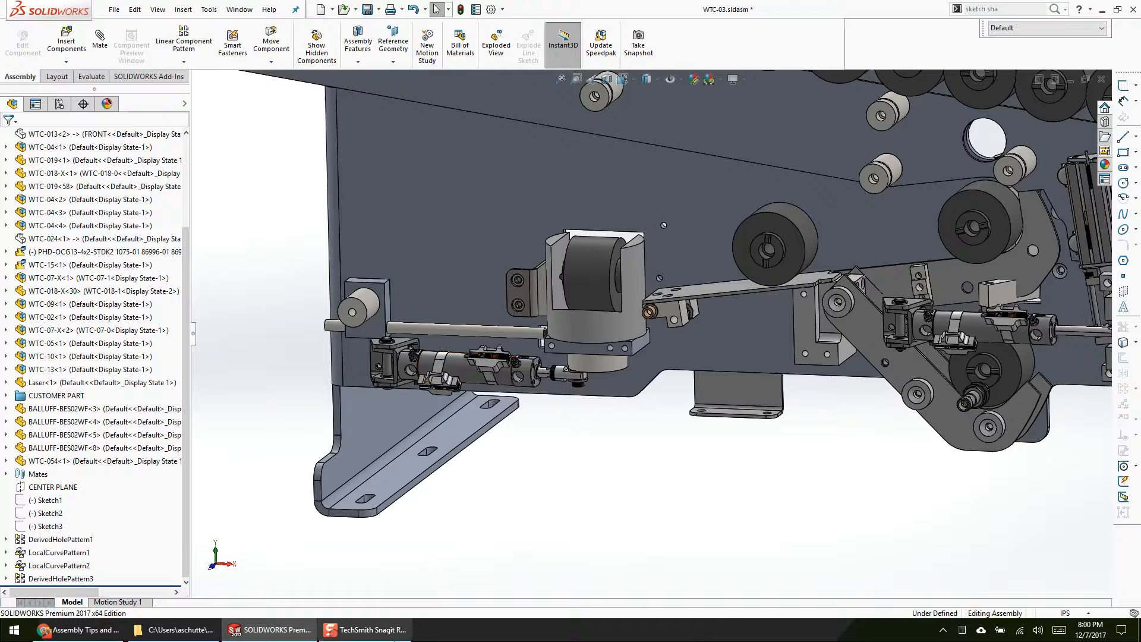
left_click(104, 630)
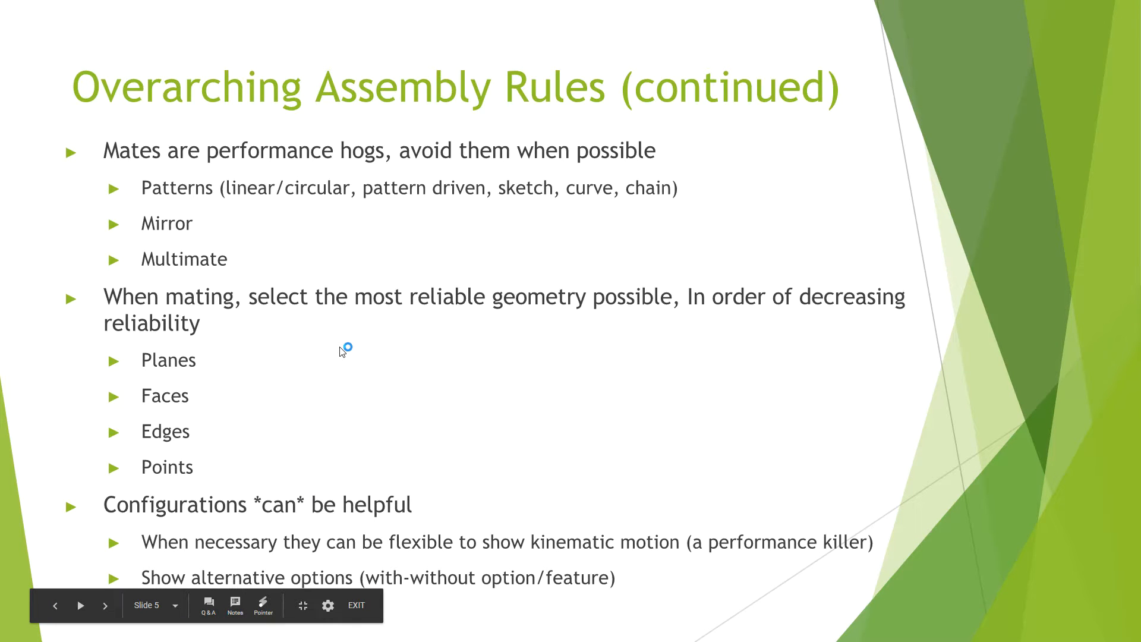
key("alt+Tab")
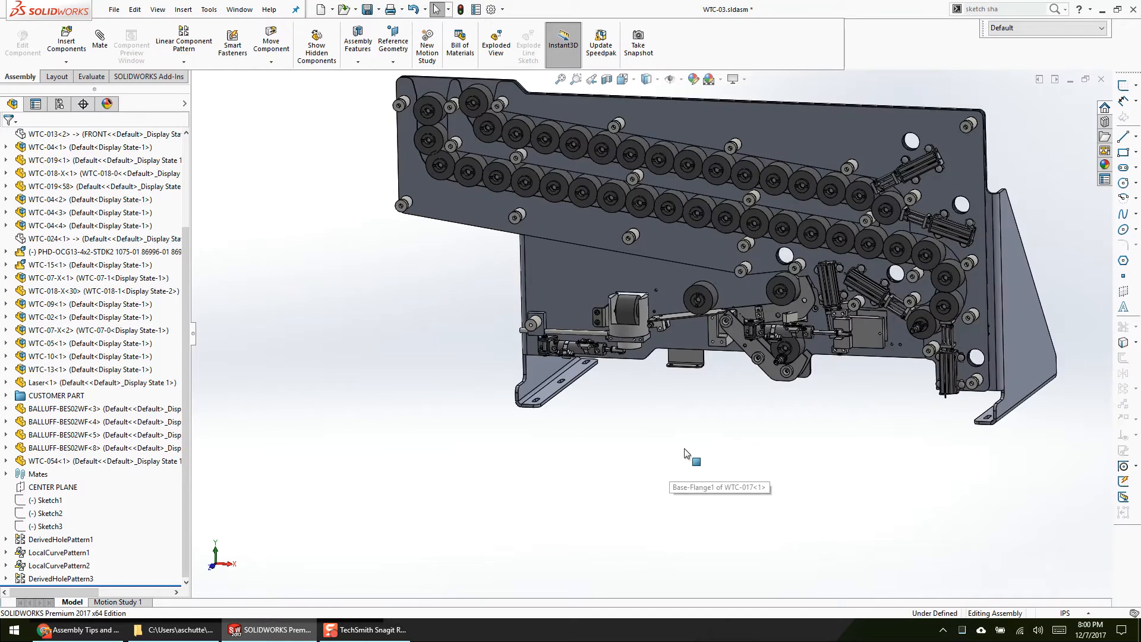
Step: Select the Right Plane of WTC-03 and examine where it cuts through the assembly
scroll(363, 287, "up", 3)
scroll(122, 278, "up", 3)
left_click(67, 202)
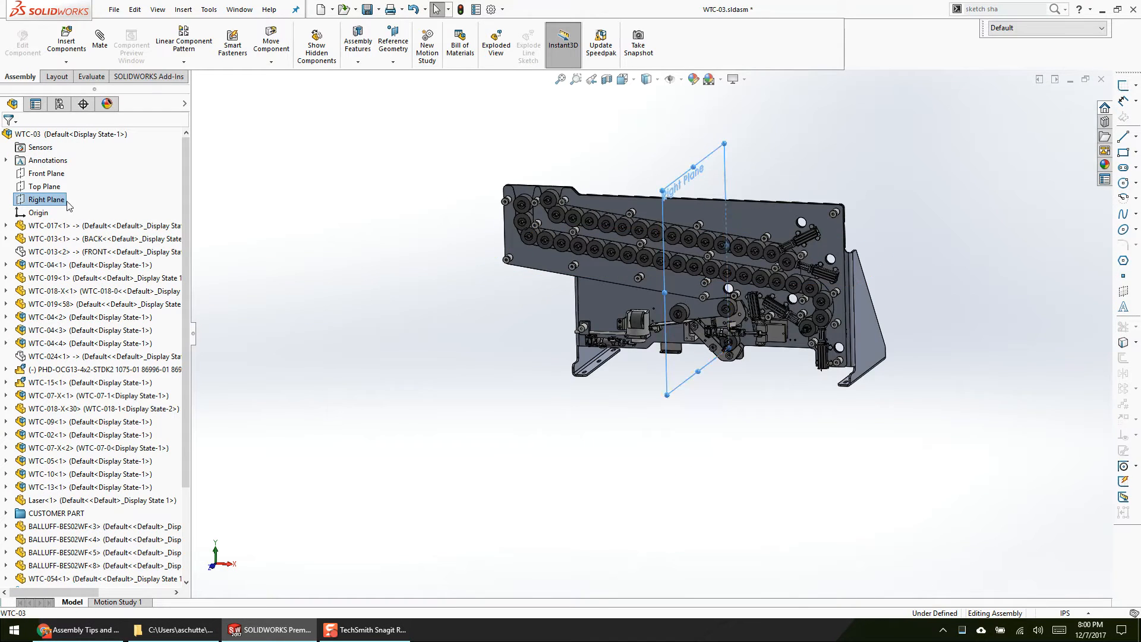
key("ctrl+8")
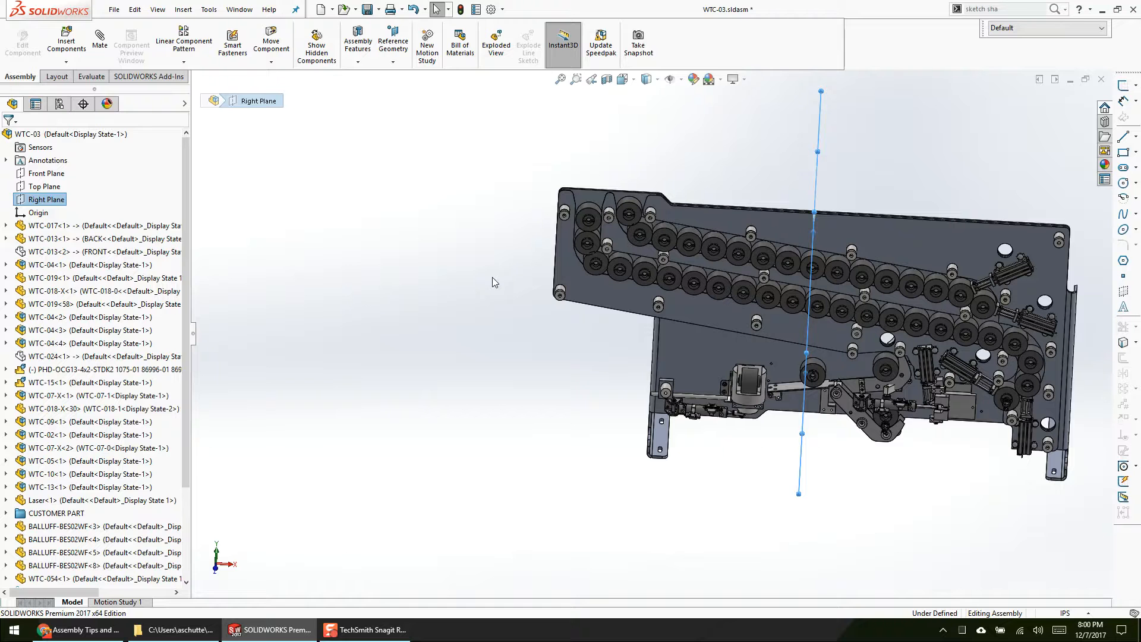
scroll(217, 302, "down", 7)
scroll(843, 349, "up", 5)
scroll(844, 353, "up", 5)
scroll(107, 463, "down", 3)
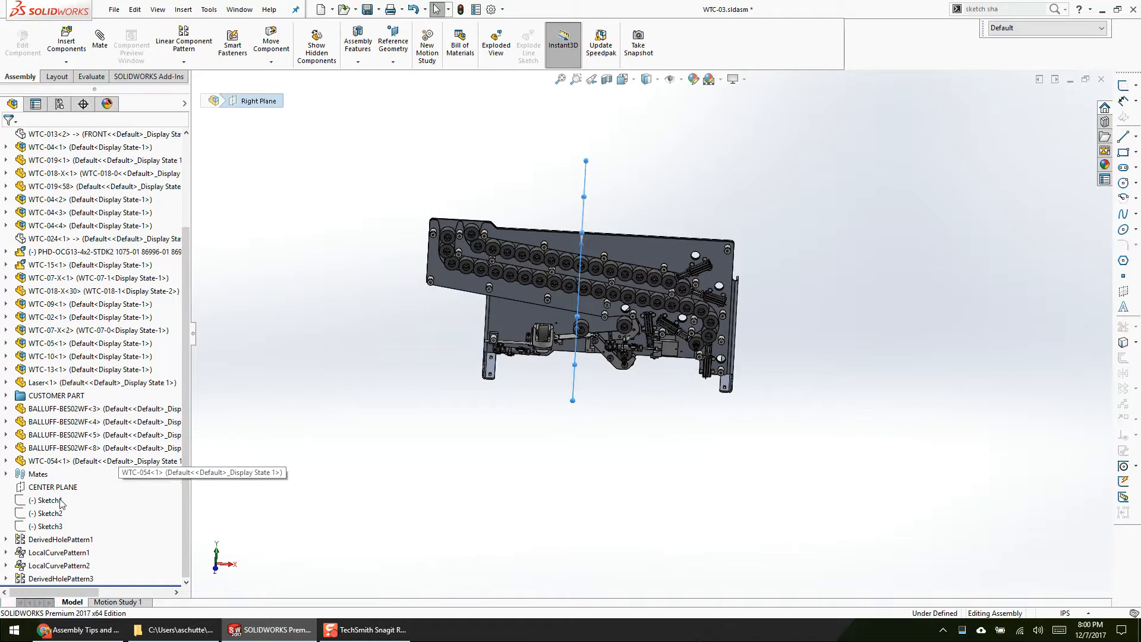
Step: Open the RIGHT PLANE MATES multi-mate for editing, examine its common Right Plane and the mated component planes, and cancel
left_click(7, 474)
scroll(91, 241, "up", 2)
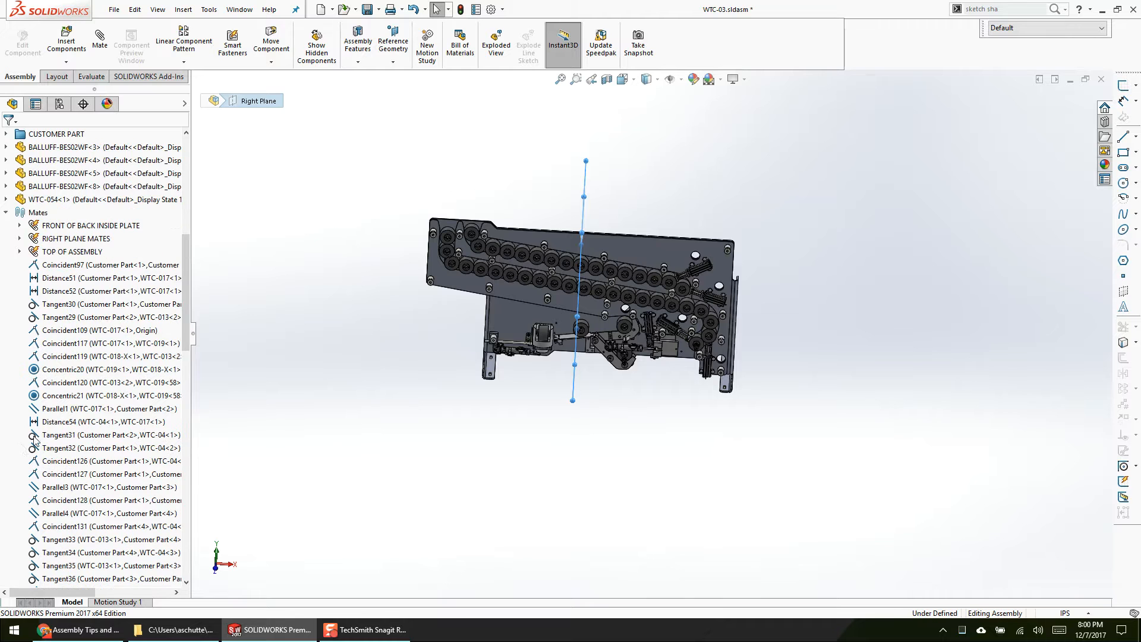
right_click(91, 240)
left_click(136, 259)
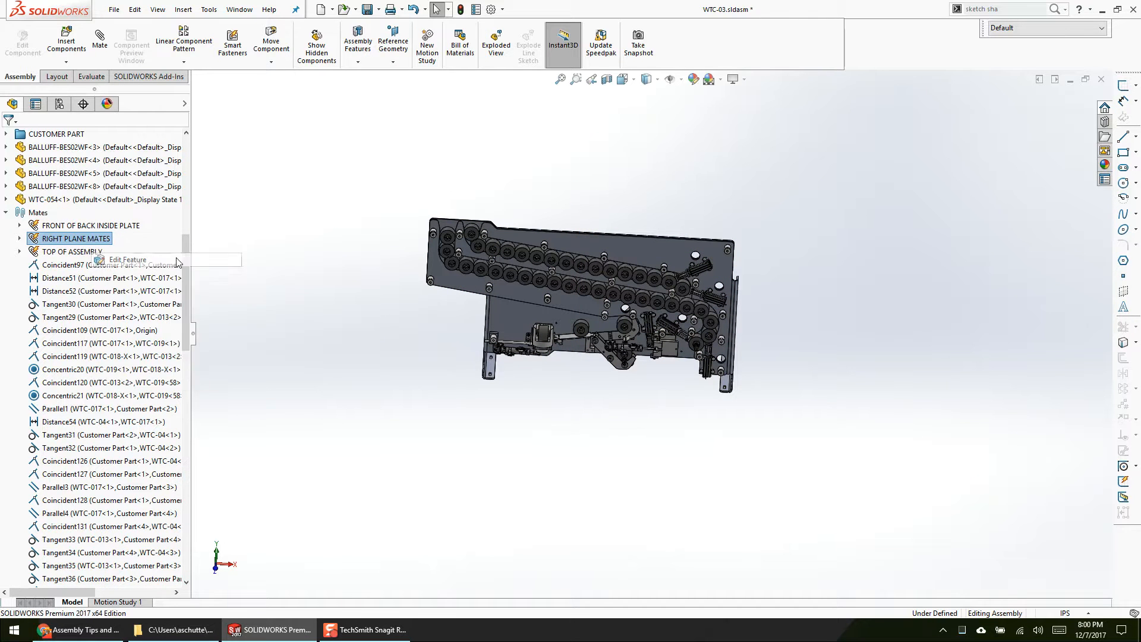
middle_click_drag(664, 255, 597, 272)
scroll(597, 272, "down", 3)
left_click(76, 200)
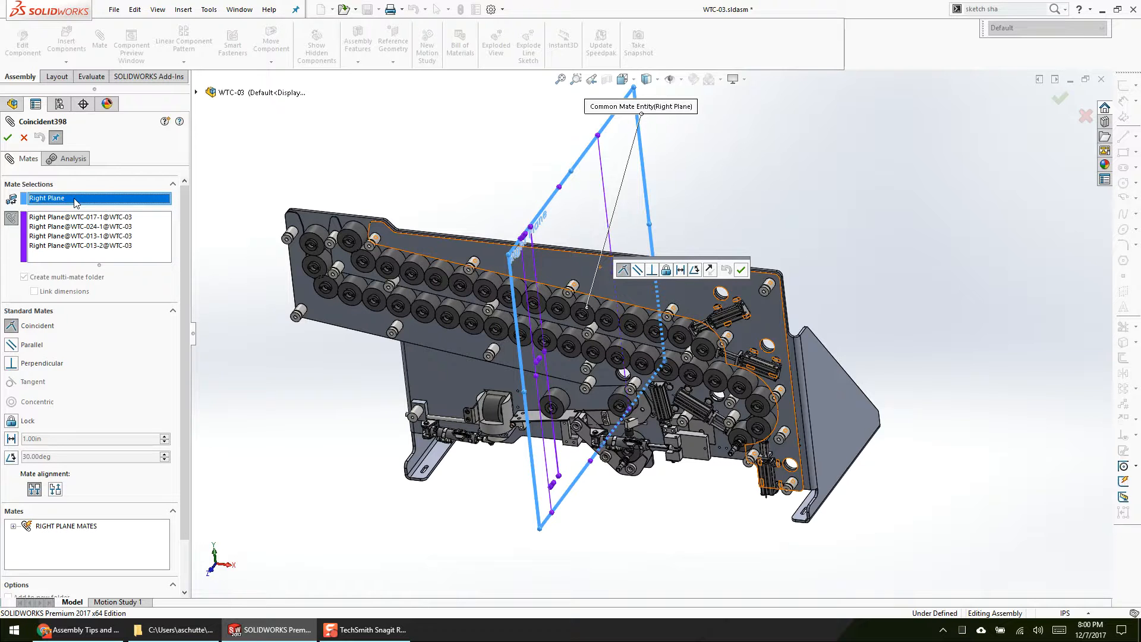
left_click(83, 235)
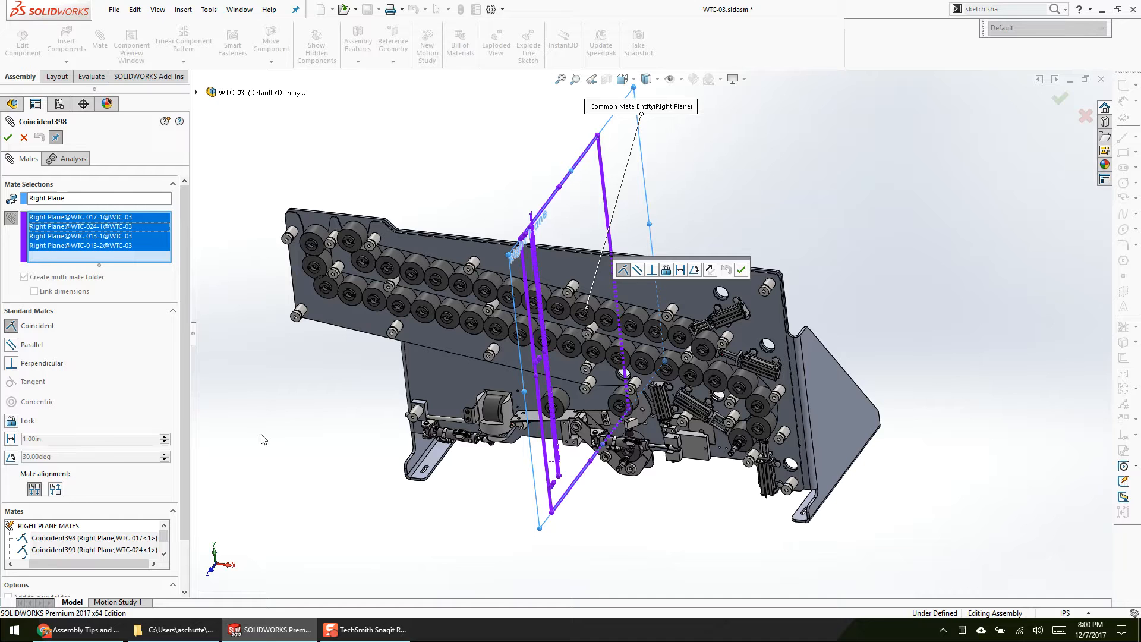
key("Escape")
Step: Check the alignment of the WTC-017 and WTC-013 plates' outer side faces at the upper corner, then clear the selection
scroll(797, 308, "down", 10)
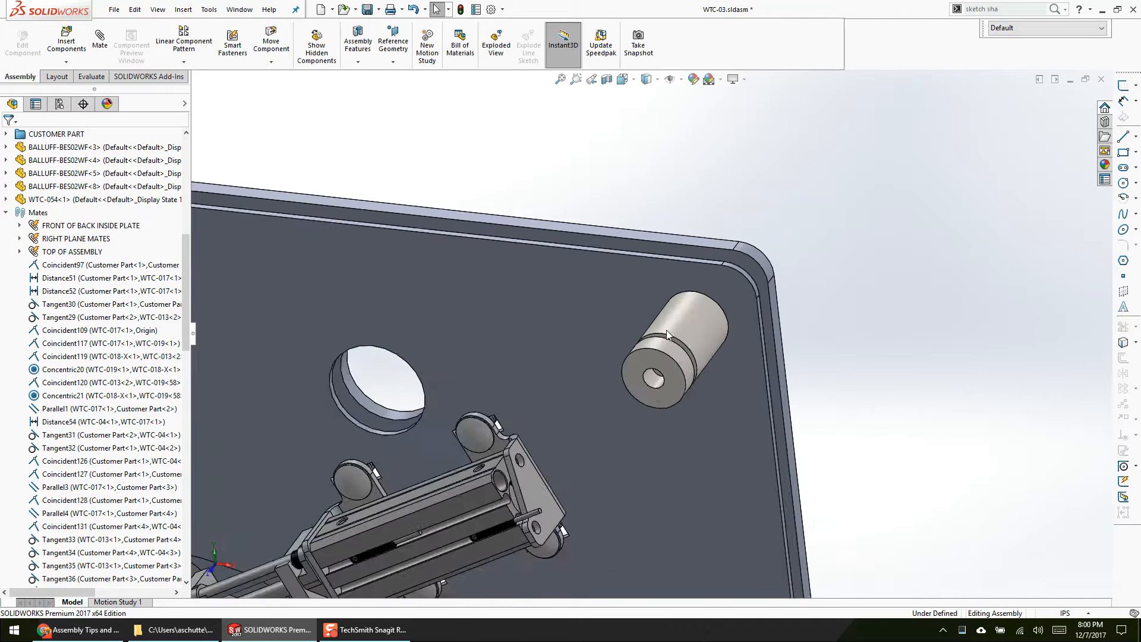
left_click(836, 329)
scroll(773, 356, "down", 3)
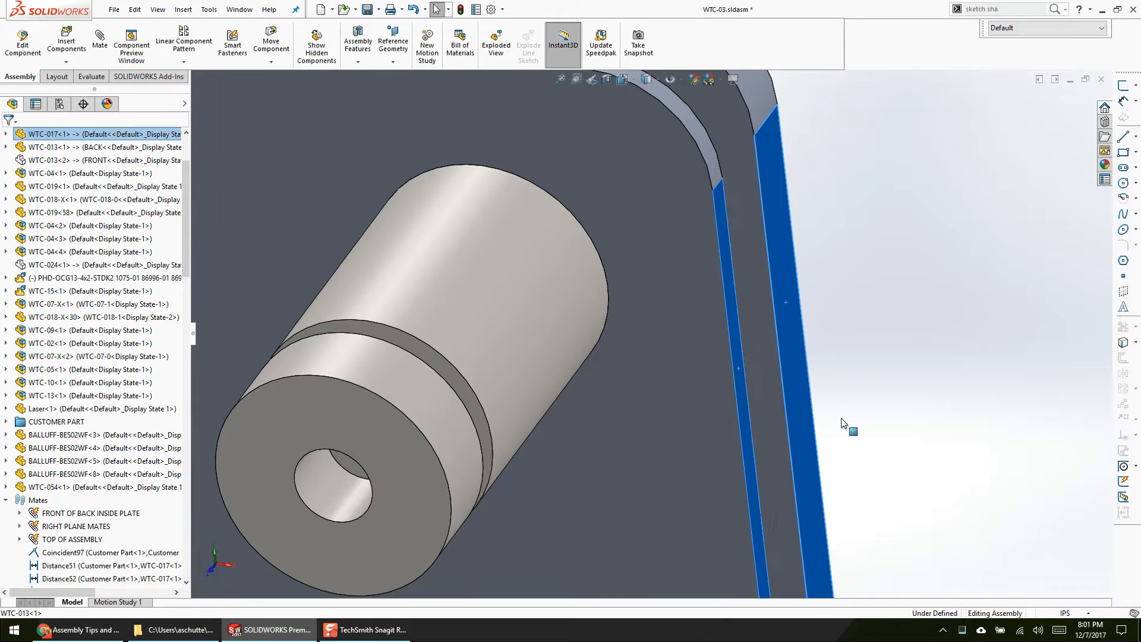
scroll(814, 416, "up", 1)
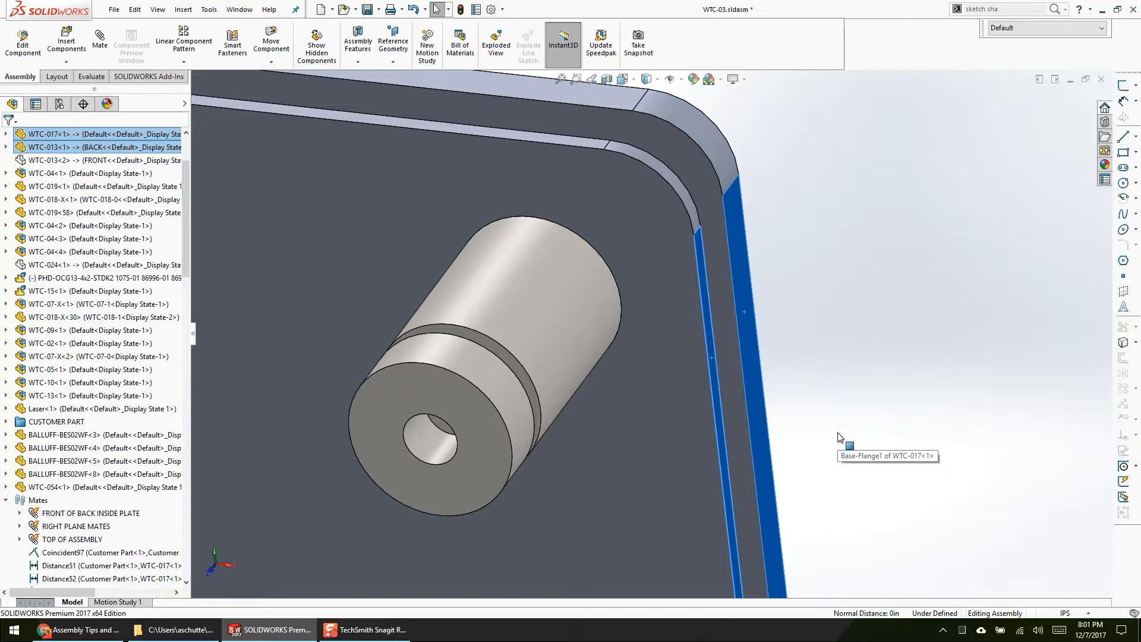
key("Escape")
Step: Inspect the long upper edges of the WTC-017 and WTC-013 plates above the rollers, leaving nothing selected
left_click(559, 79)
scroll(704, 331, "down", 5)
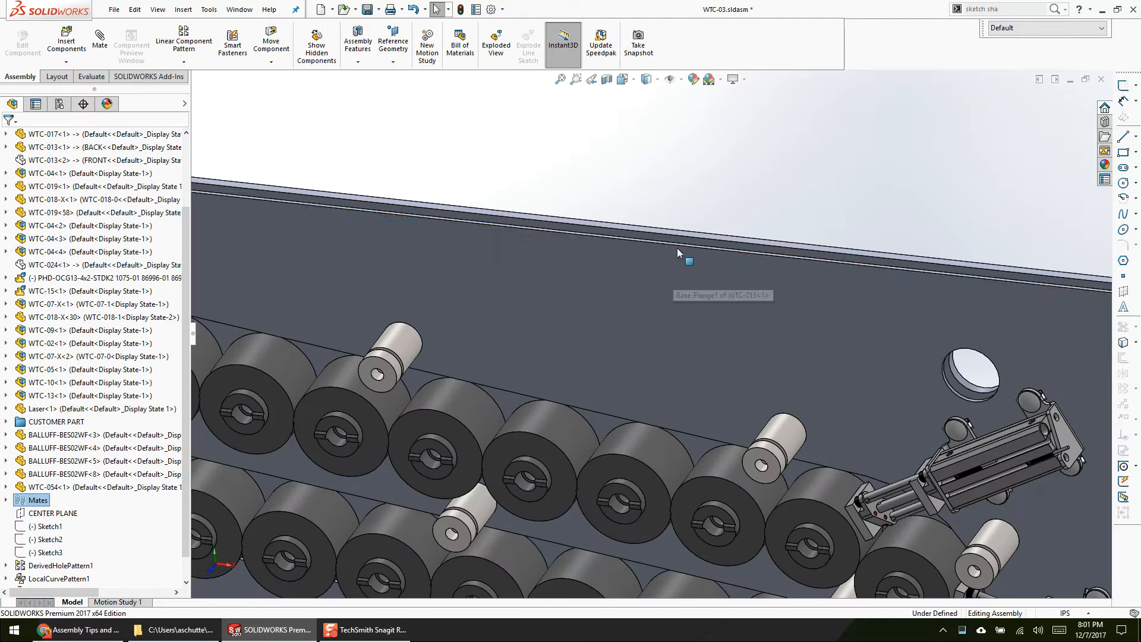
left_click(677, 241)
left_click(554, 206)
scroll(596, 280, "up", 6)
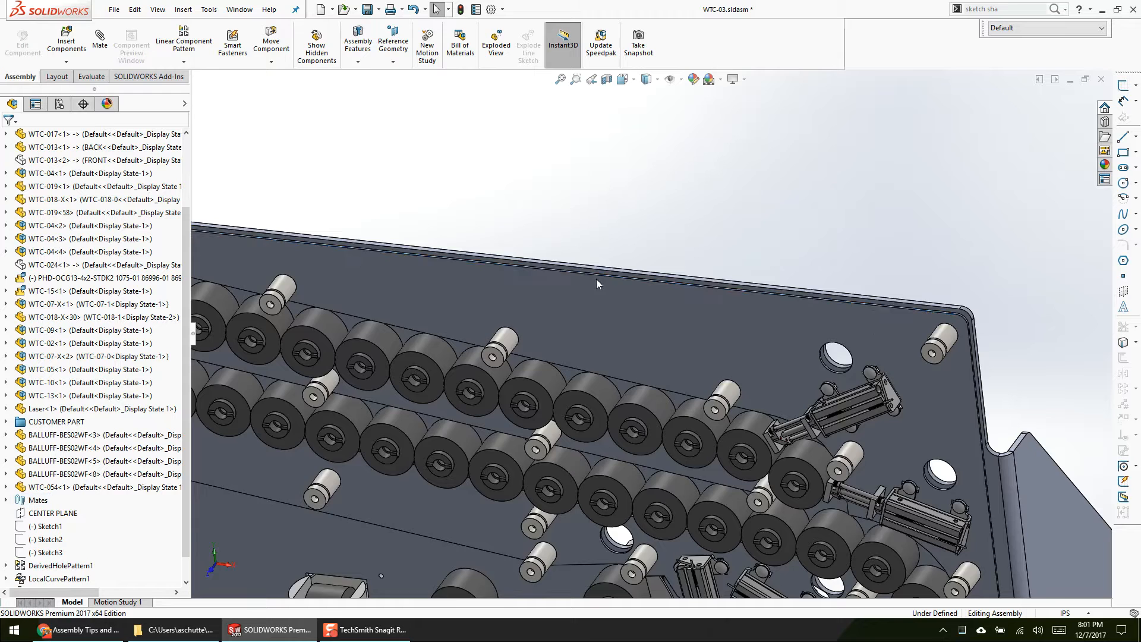
Step: Show the hidden front plate WTC-013<2> using Show Hidden Components and orbit to its outer side
left_click(327, 47)
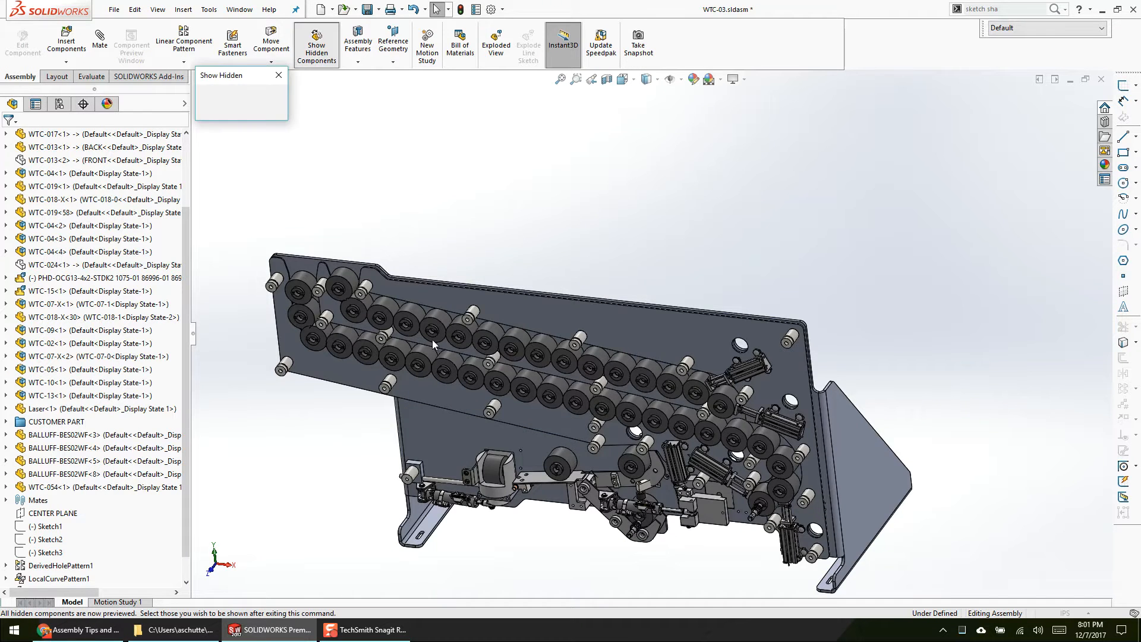
left_click(431, 308)
left_click(431, 308)
left_click(256, 95)
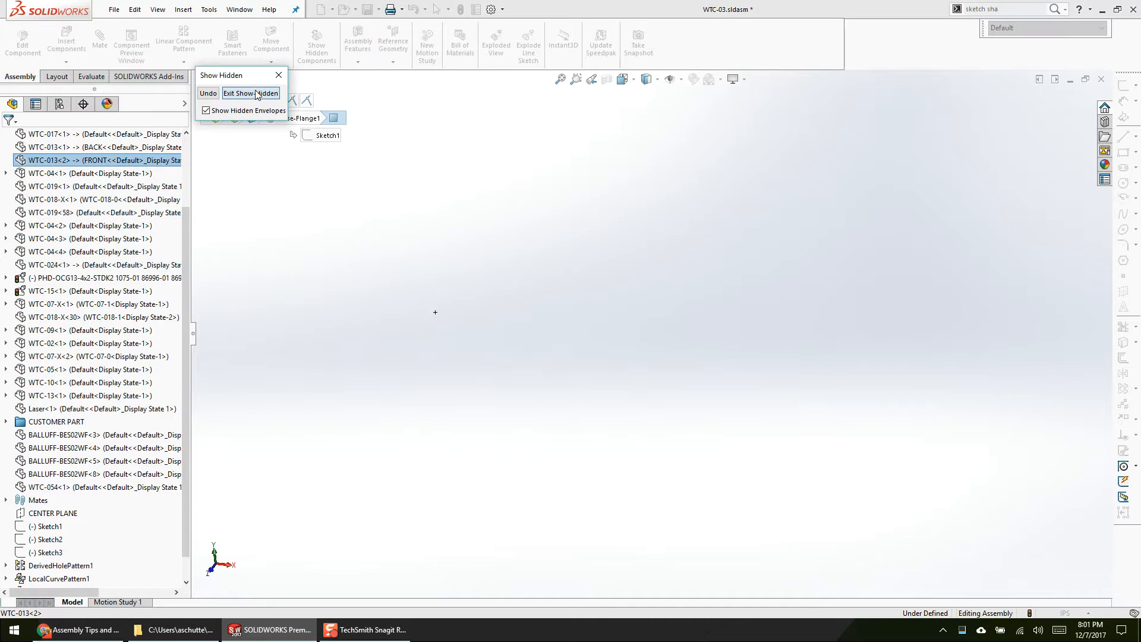
middle_click_drag(745, 424, 645, 478)
scroll(639, 475, "up", 2)
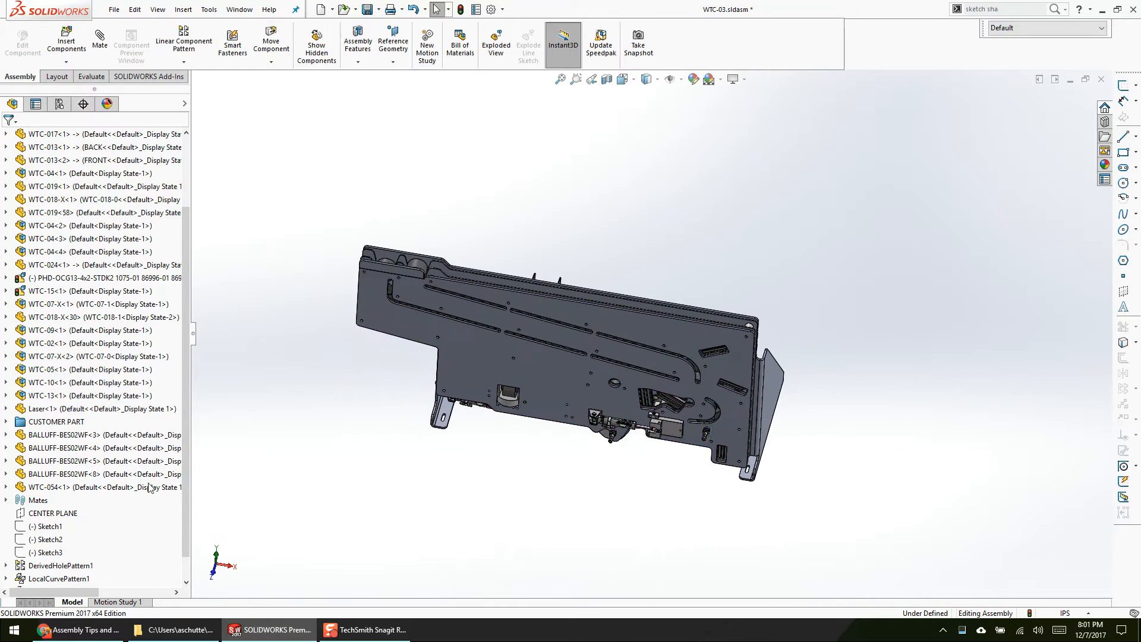
Step: Expand the Mates folder of WTC-03 and review its list of mates, highlighting the last distance mate and Coincident97
left_click(7, 499)
scroll(25, 498, "down", 9)
scroll(24, 493, "down", 10)
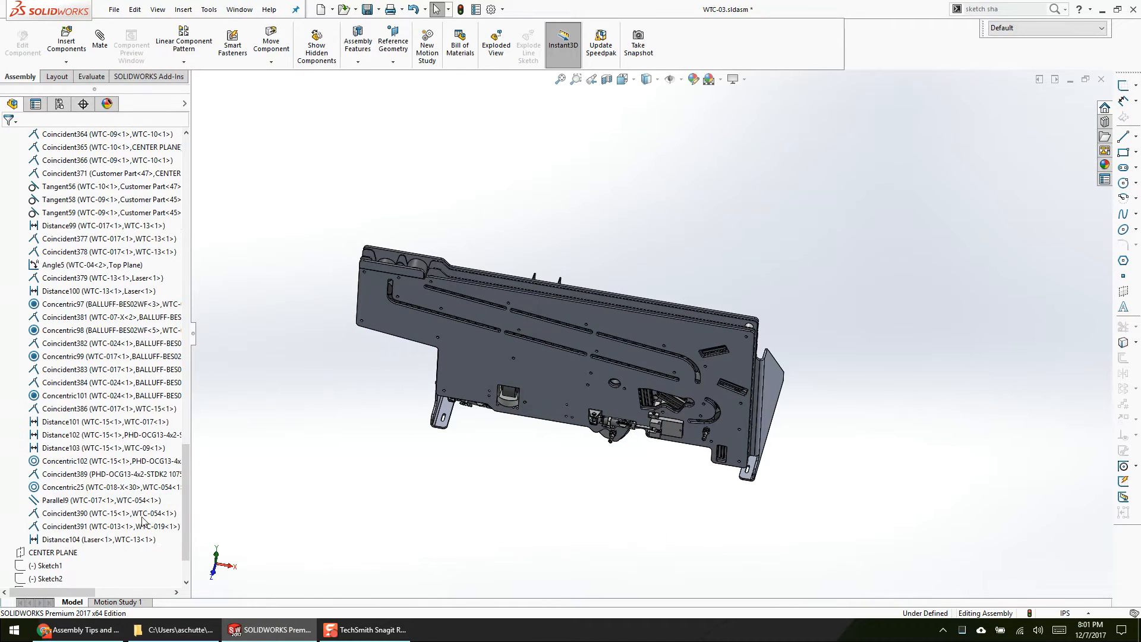
left_click(143, 540)
scroll(129, 538, "up", 7)
scroll(129, 538, "up", 8)
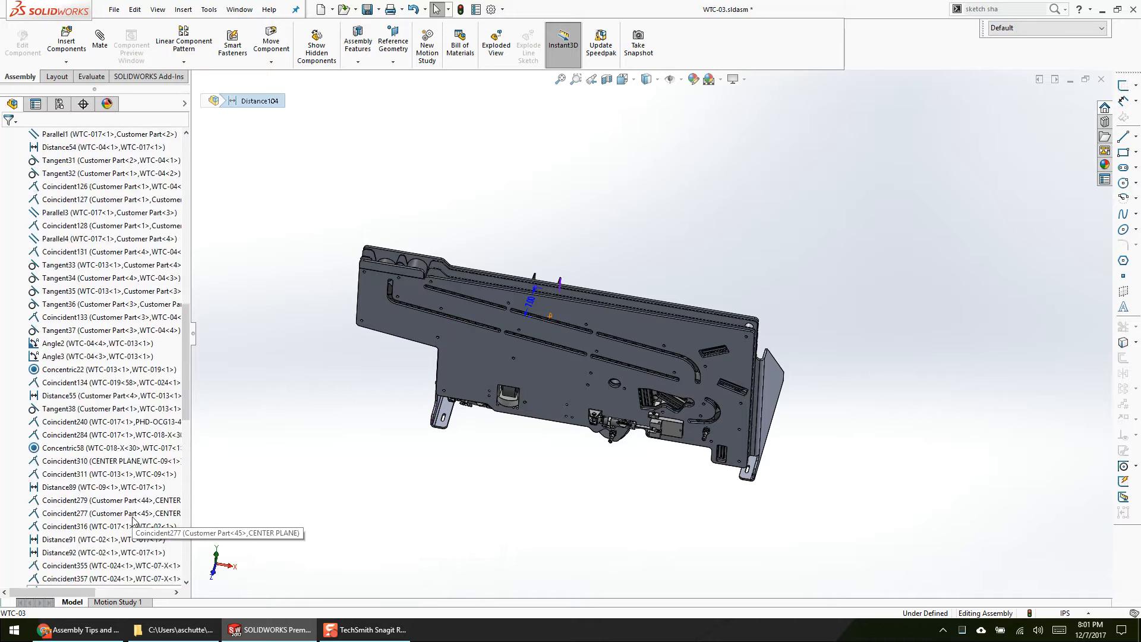
left_click(95, 343)
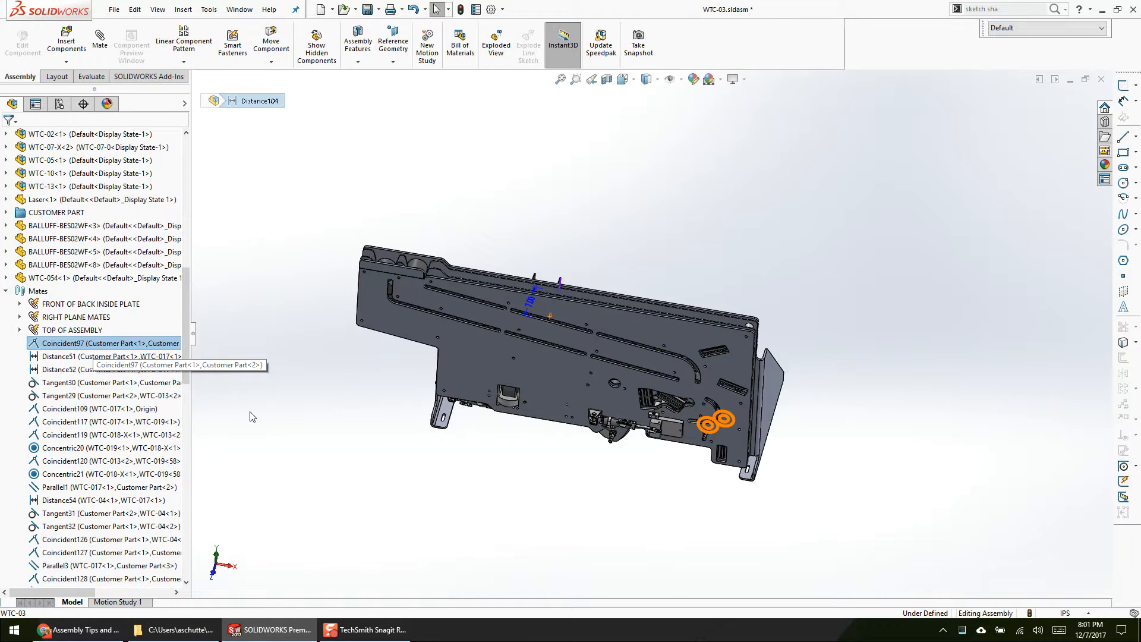
left_click(302, 180)
Step: Run Performance Evaluation on WTC-03, check the total number of components, and close the report
left_click(89, 76)
left_click(351, 42)
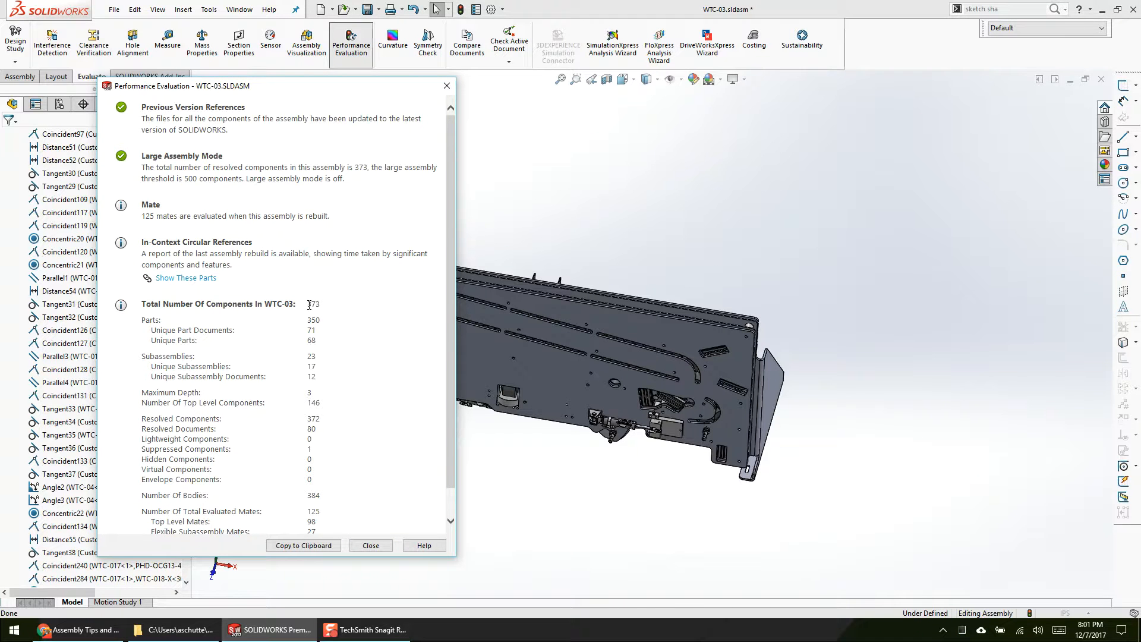
triple_click(309, 305)
left_click(446, 85)
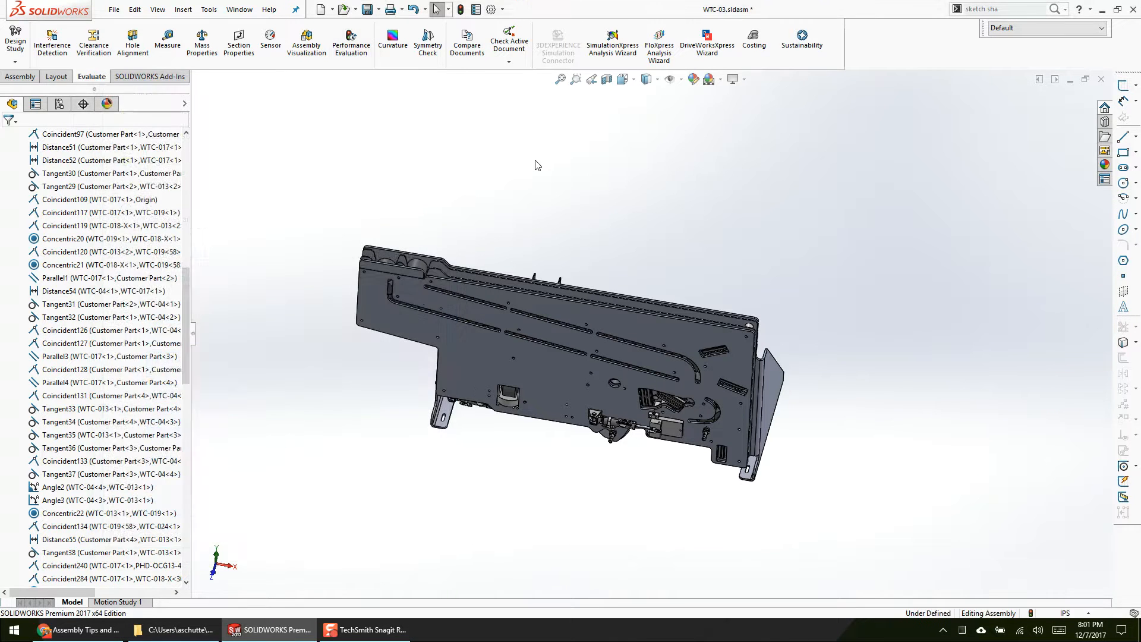
Step: Reopen the Performance Evaluation report, highlight the number of top level components, close it, and return to the Mates list
left_click(347, 46)
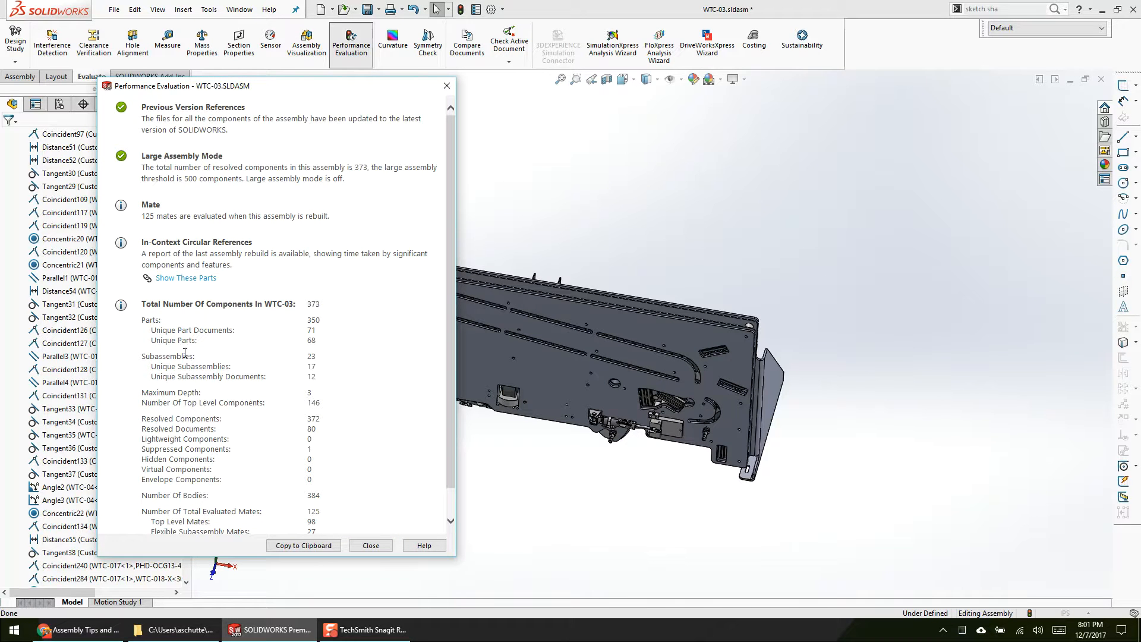
left_click_drag(172, 402, 315, 401)
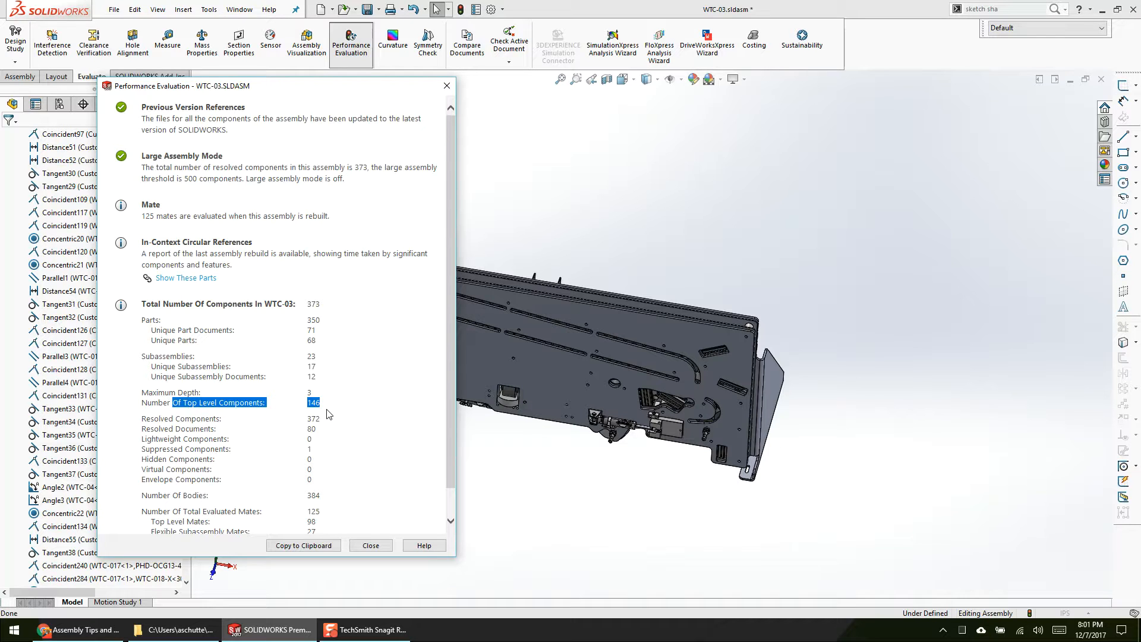
left_click(374, 545)
scroll(191, 288, "up", 3)
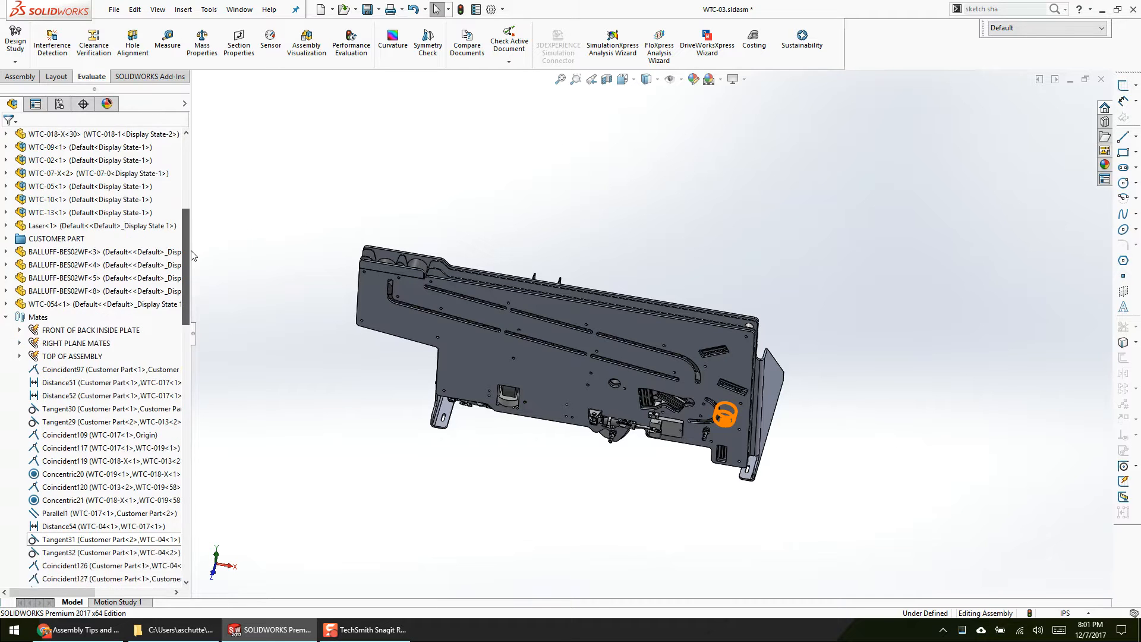
Step: Collapse the WTC-03 feature tree and inspect the assembly from its front plate side
left_click_drag(191, 284, 288, 258)
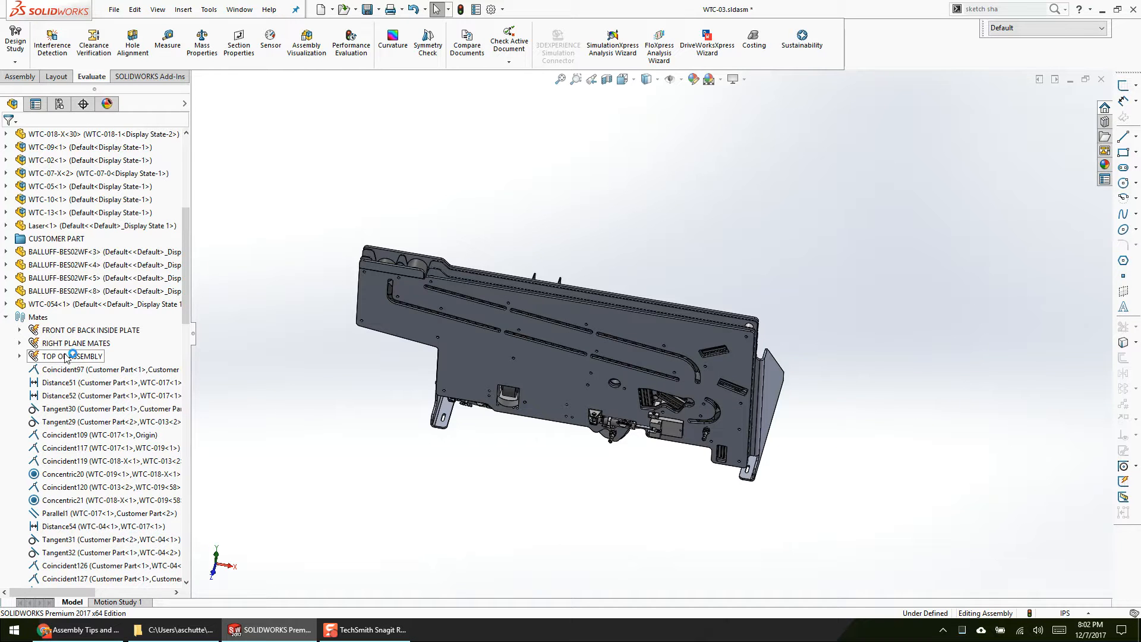
key("shift+c")
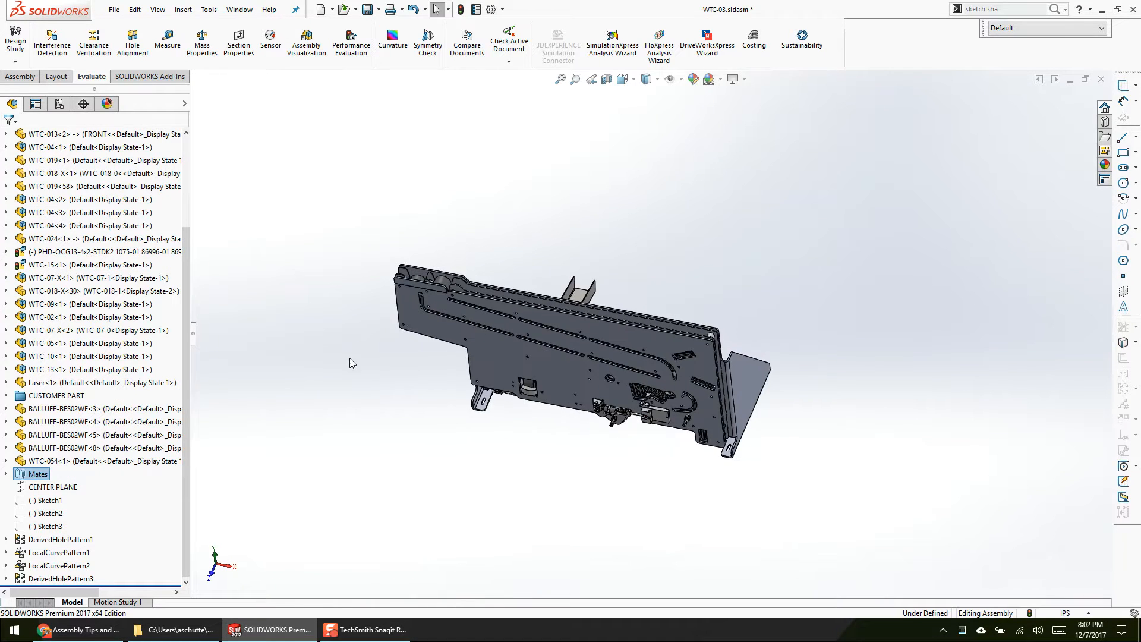
scroll(612, 386, "down", 3)
middle_click_drag(611, 386, 604, 240)
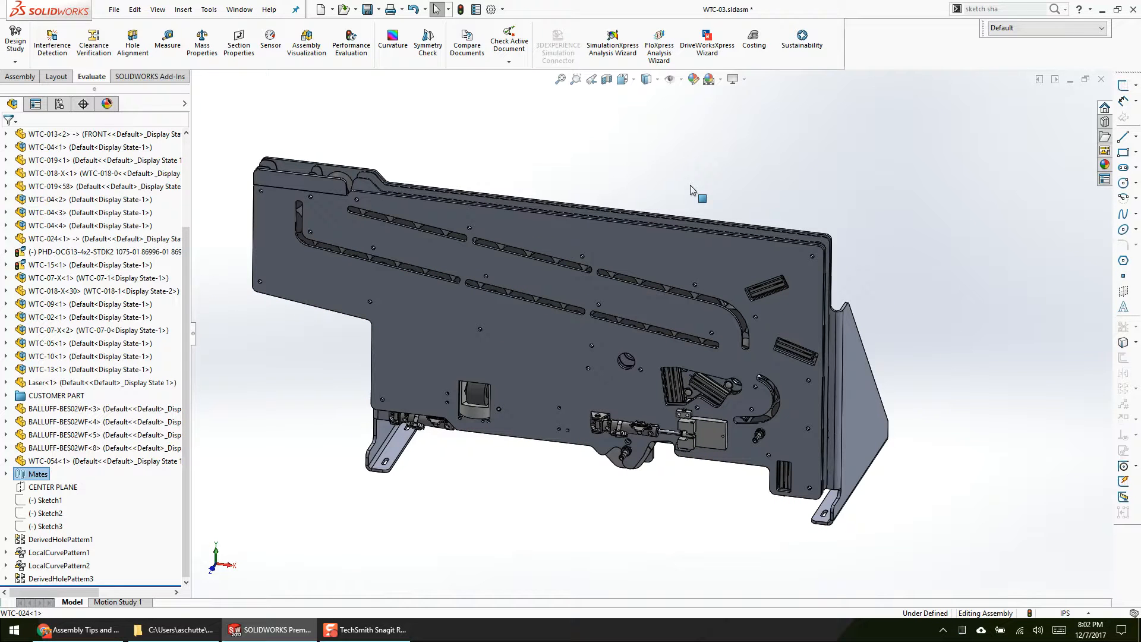
scroll(690, 185, "up", 3)
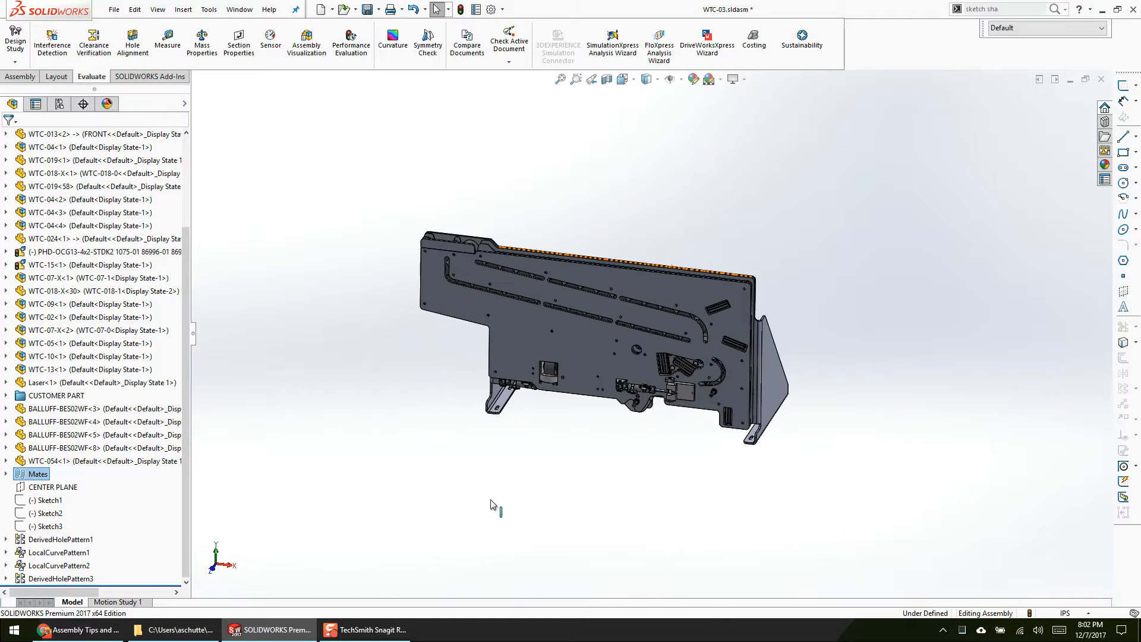
scroll(495, 512, "down", 2)
scroll(759, 230, "down", 2)
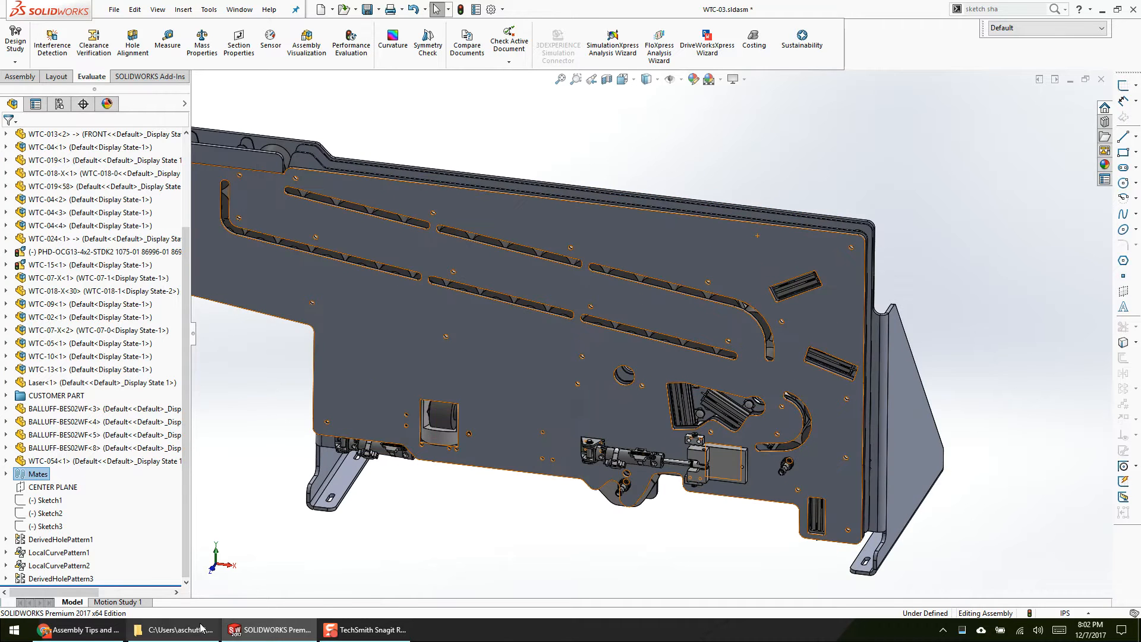
Step: Switch to the presentation to review the Overarching Assembly Rules (continued) slide and return to the WTC-03 assembly in SOLIDWORKS
left_click(80, 630)
key("Right")
key("Left")
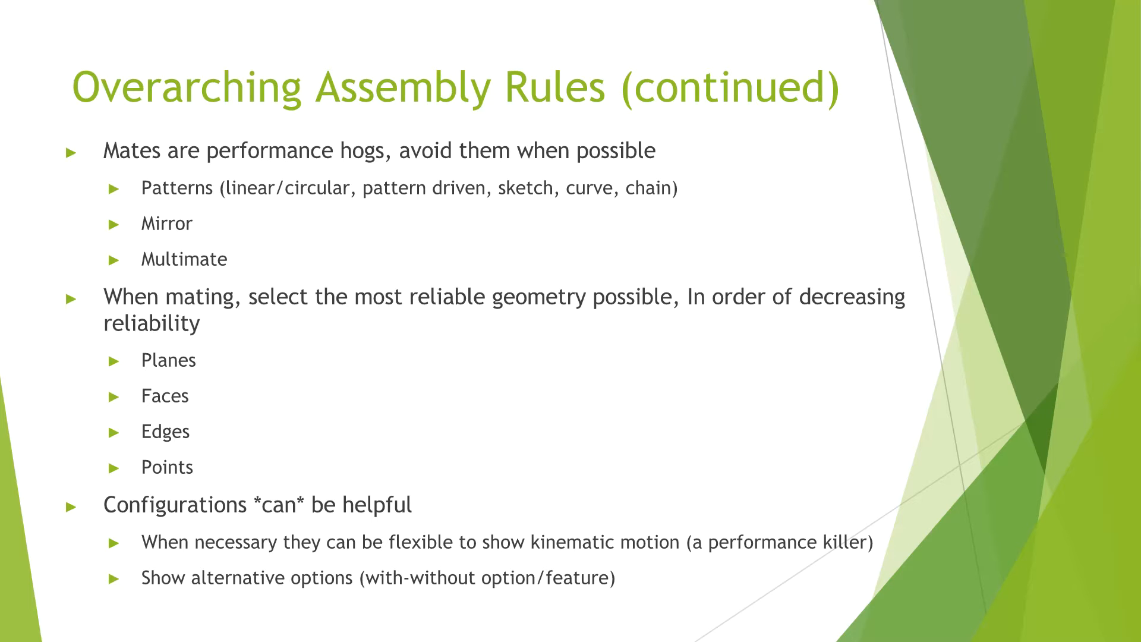
key("alt+Tab")
Step: Hide the front plate WTC-013<2> and WTC-024<1> to expose the rollers and slide units
scroll(500, 532, "up", 1)
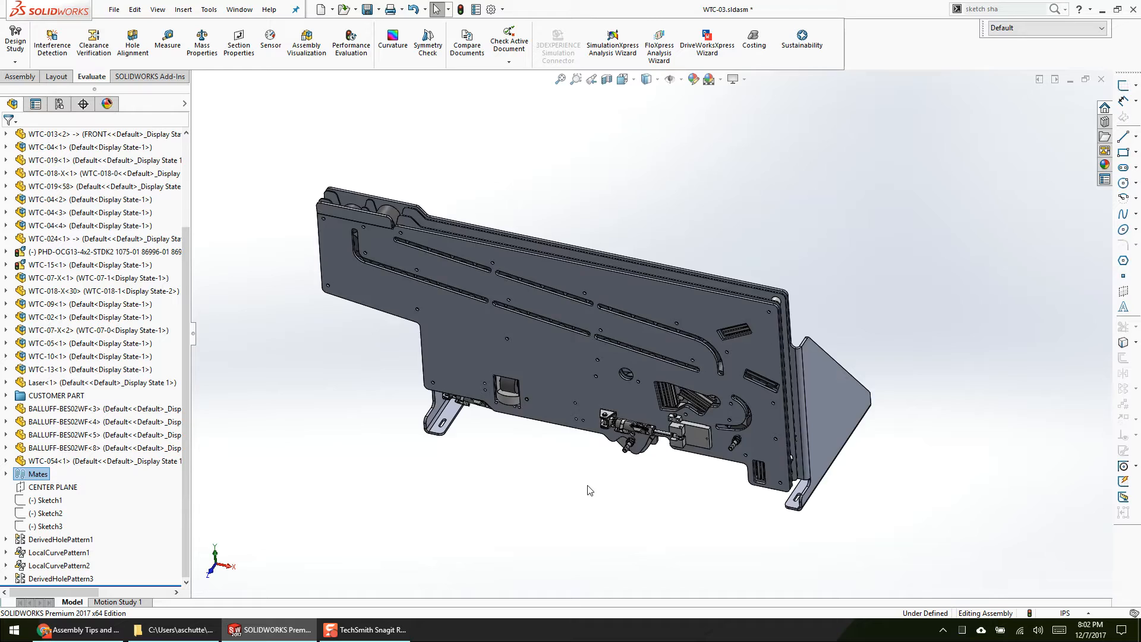
scroll(713, 469, "down", 4)
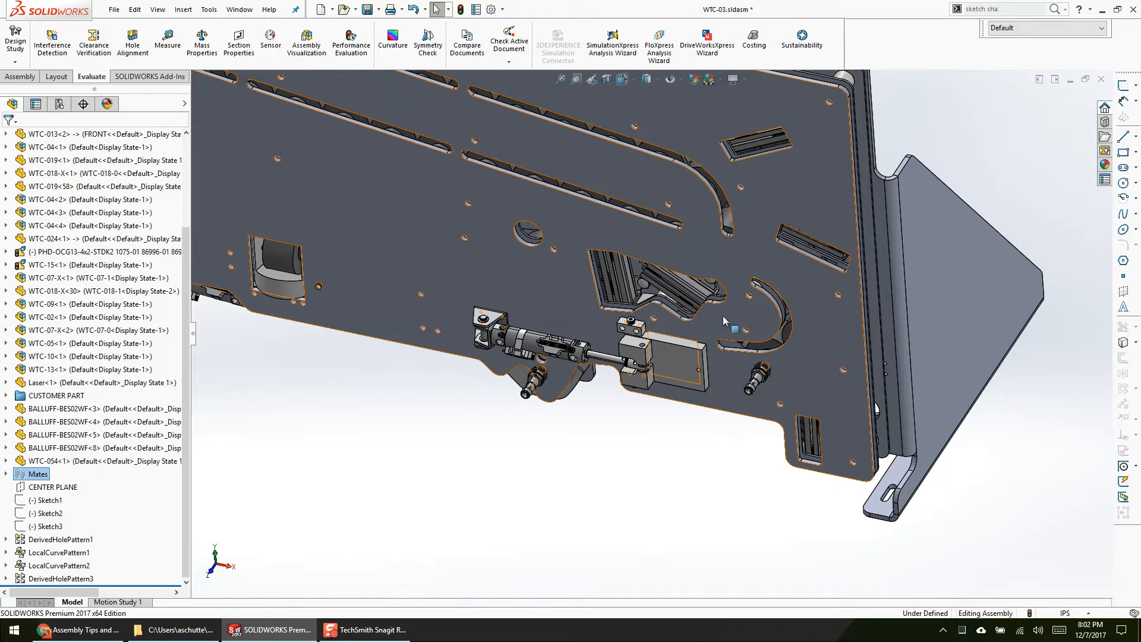
key("Tab")
scroll(792, 178, "down", 5)
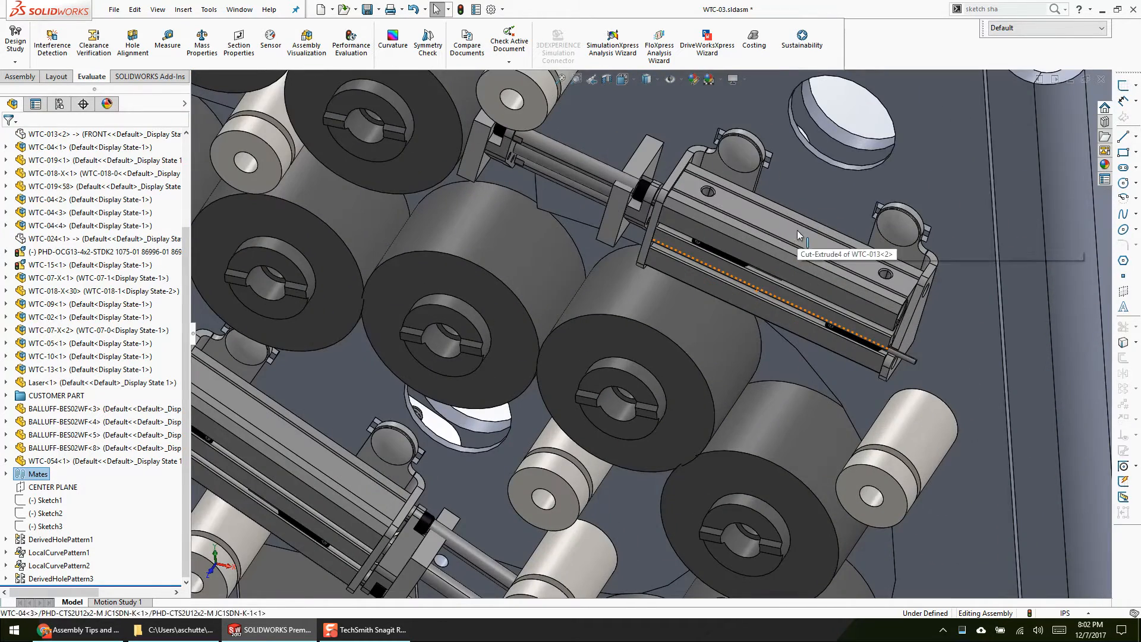
Step: Locate the slide subassembly WTC-04<3> beside the rollers and open it in its own window
left_click(797, 234)
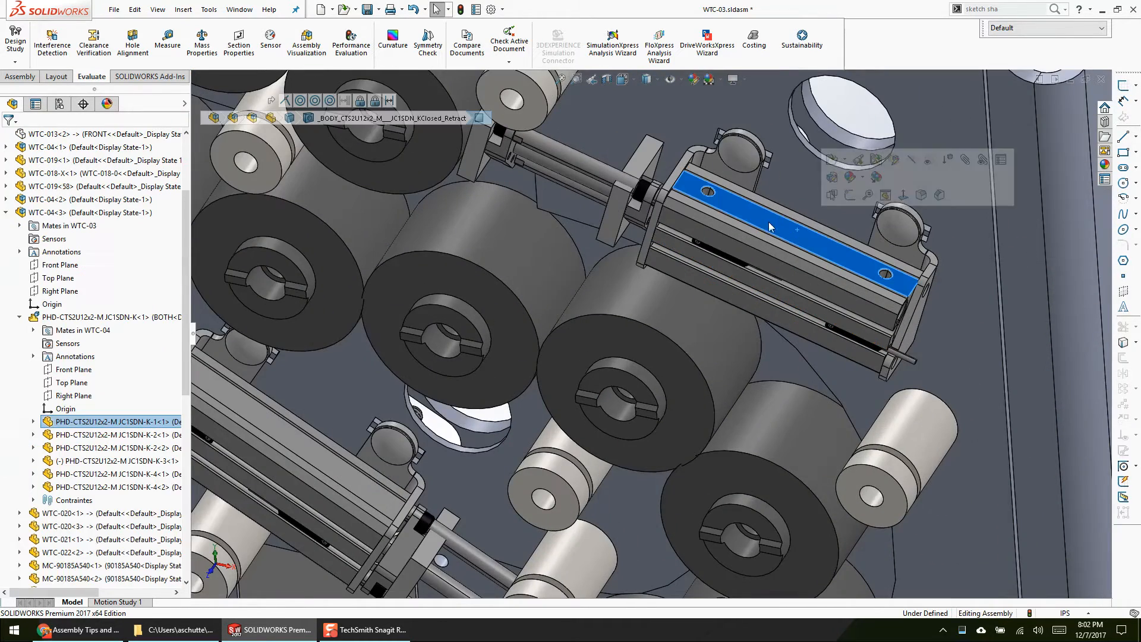
left_click(750, 183)
scroll(145, 331, "up", 9)
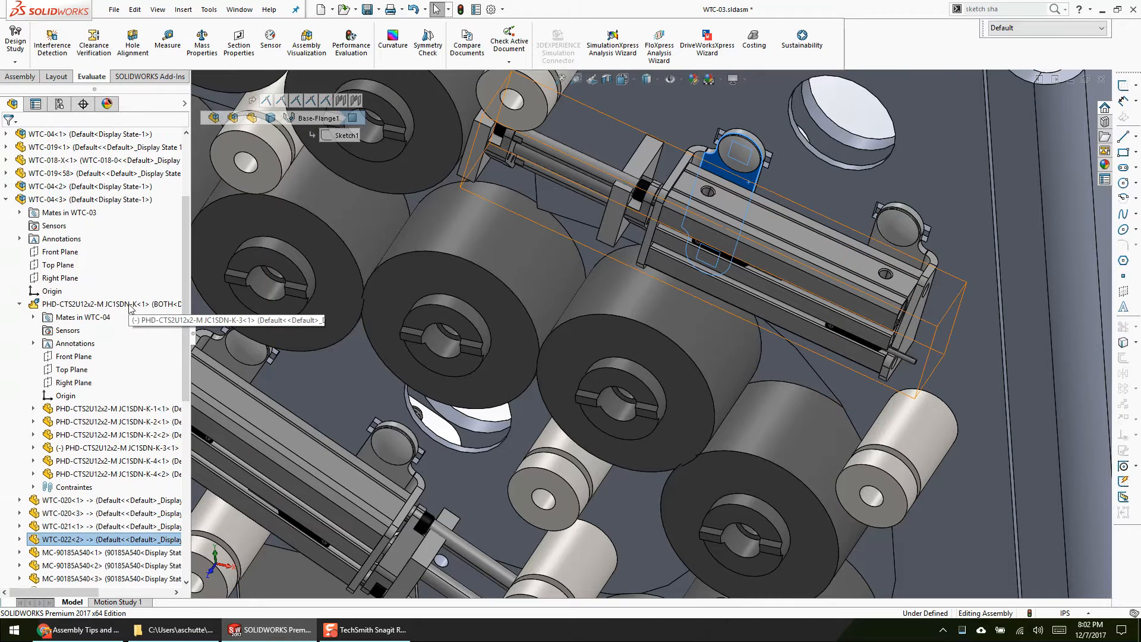
left_click(98, 199)
left_click(106, 166)
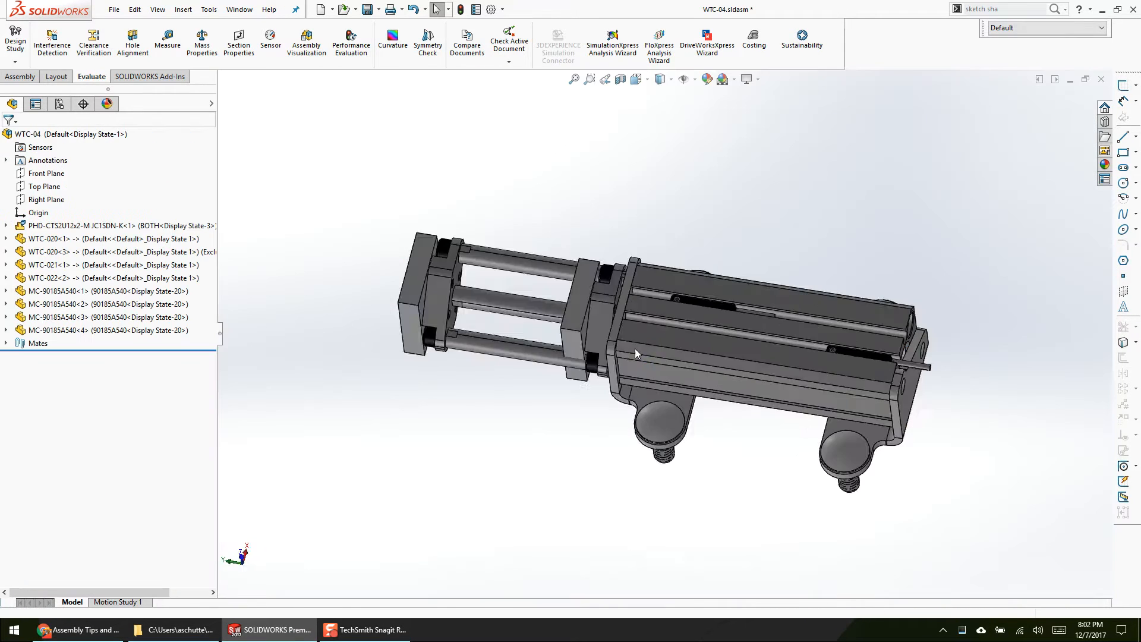
Step: Inspect WTC-04, open its purchased slide PHD-CTS2U12x2-M JC1SDN-K<1> in its own window and examine the tool plates
middle_click_drag(654, 522, 670, 549)
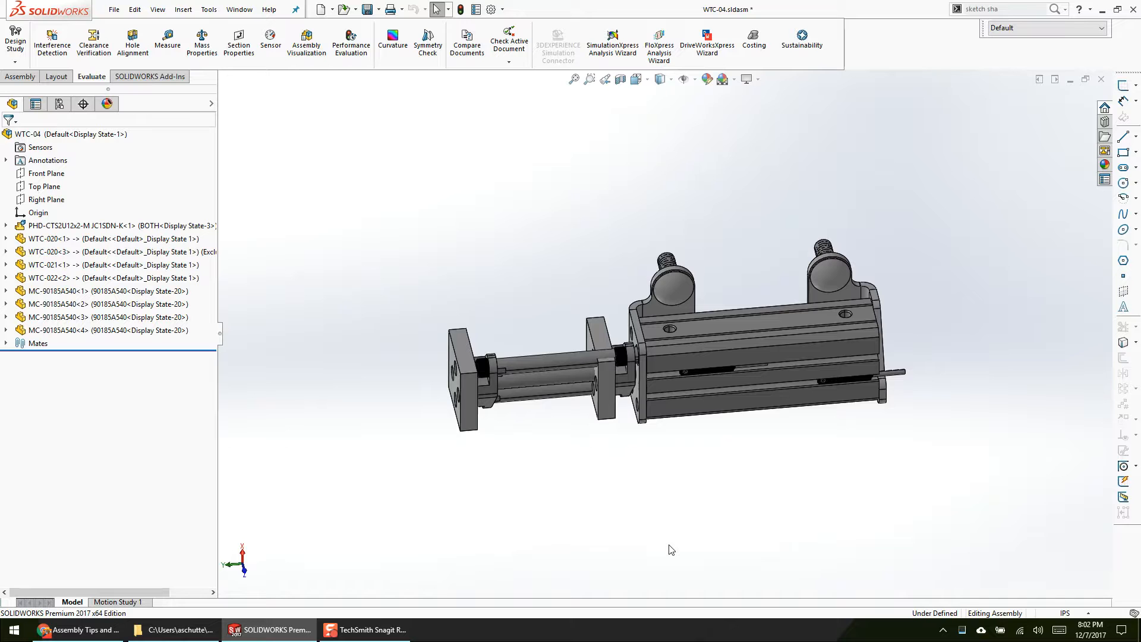
middle_click_drag(680, 399, 700, 432)
scroll(700, 433, "down", 2)
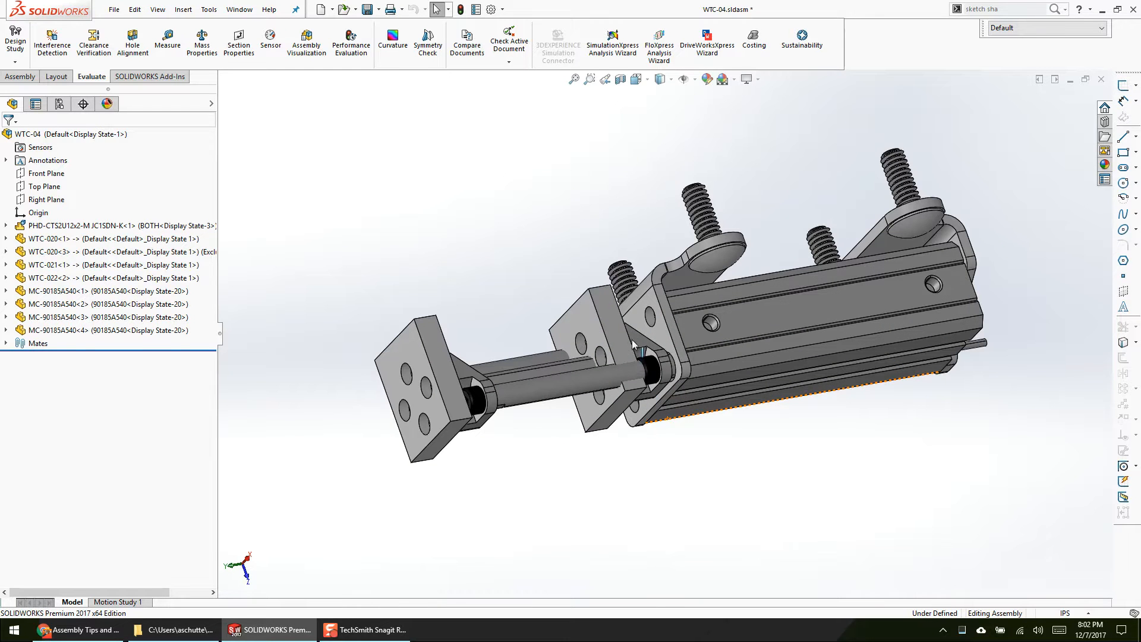
left_click_drag(632, 340, 623, 342)
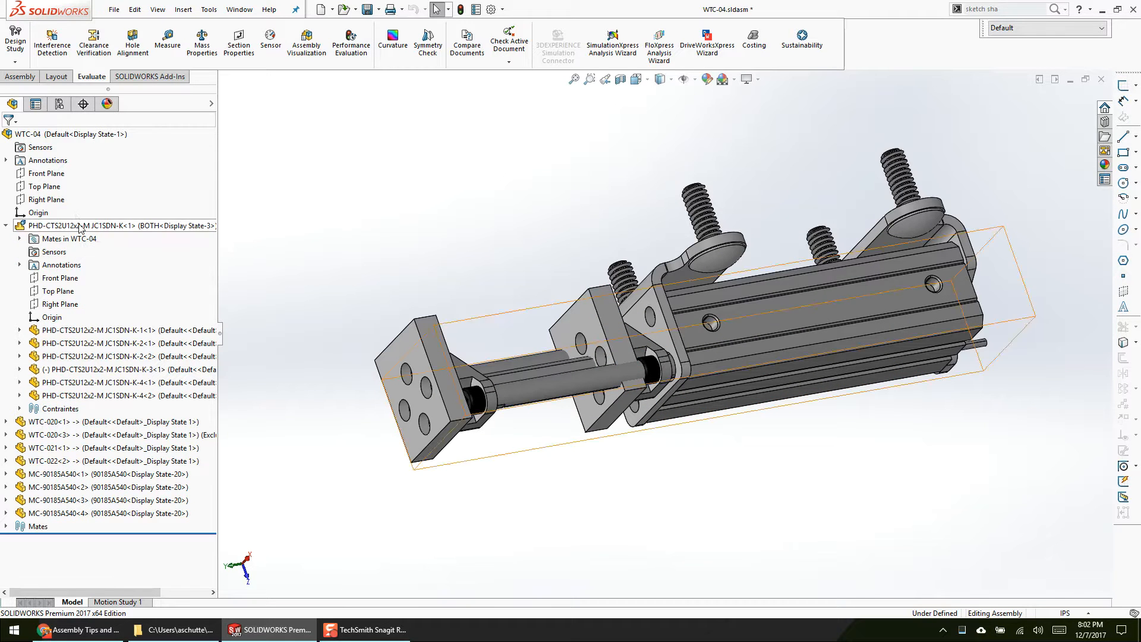
left_click(82, 228)
middle_click_drag(522, 310, 439, 253)
right_click(109, 221)
left_click(128, 161)
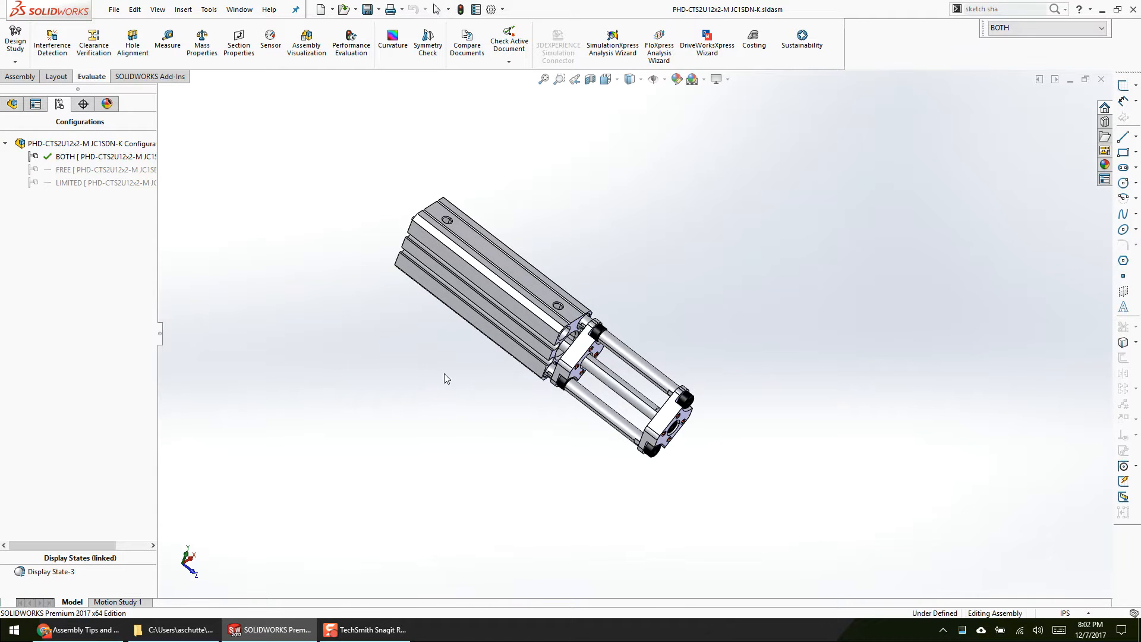
scroll(680, 438, "down", 3)
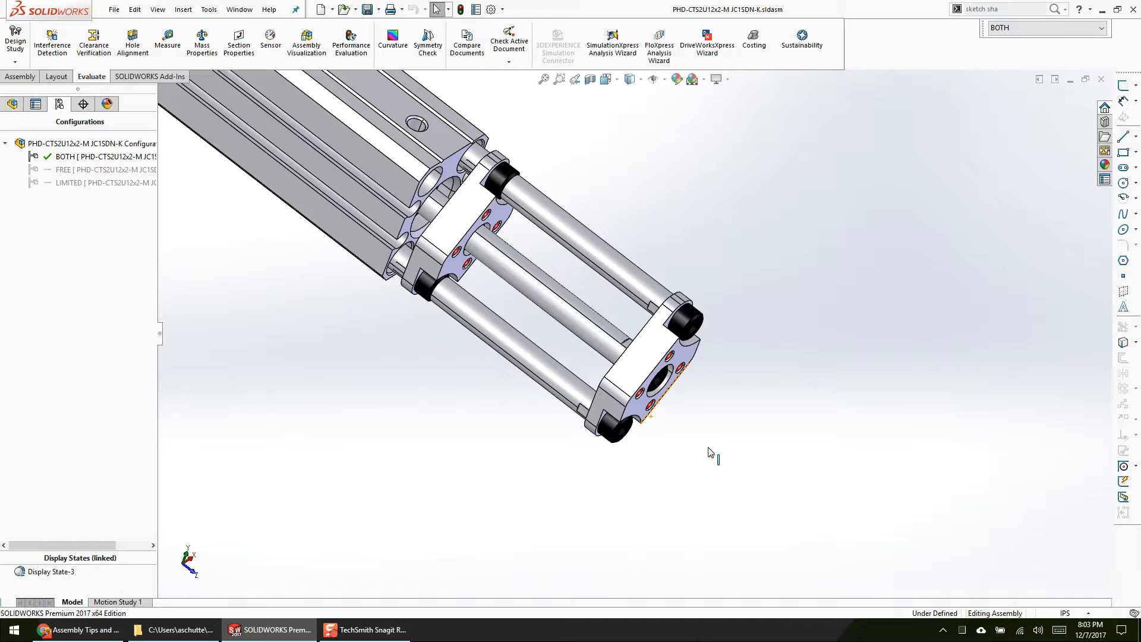
Step: Switch back to WTC-04, highlight the two WTC-020 plates on the slide rods, and clear the selection
key("ctrl+Tab")
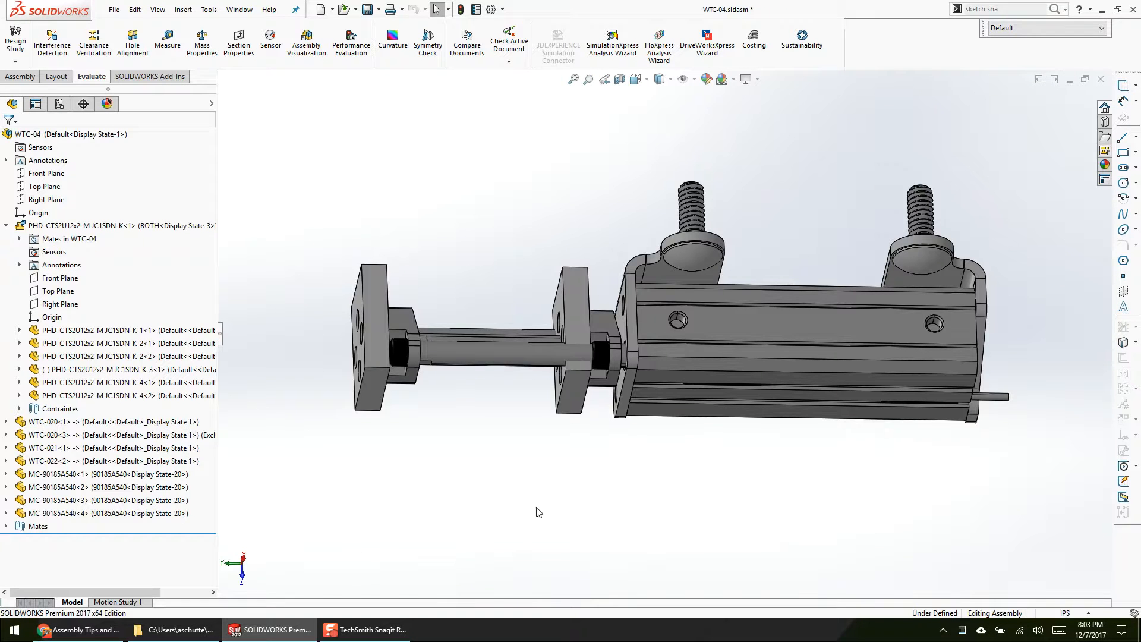
left_click(574, 291)
left_click(361, 285, "ctrl")
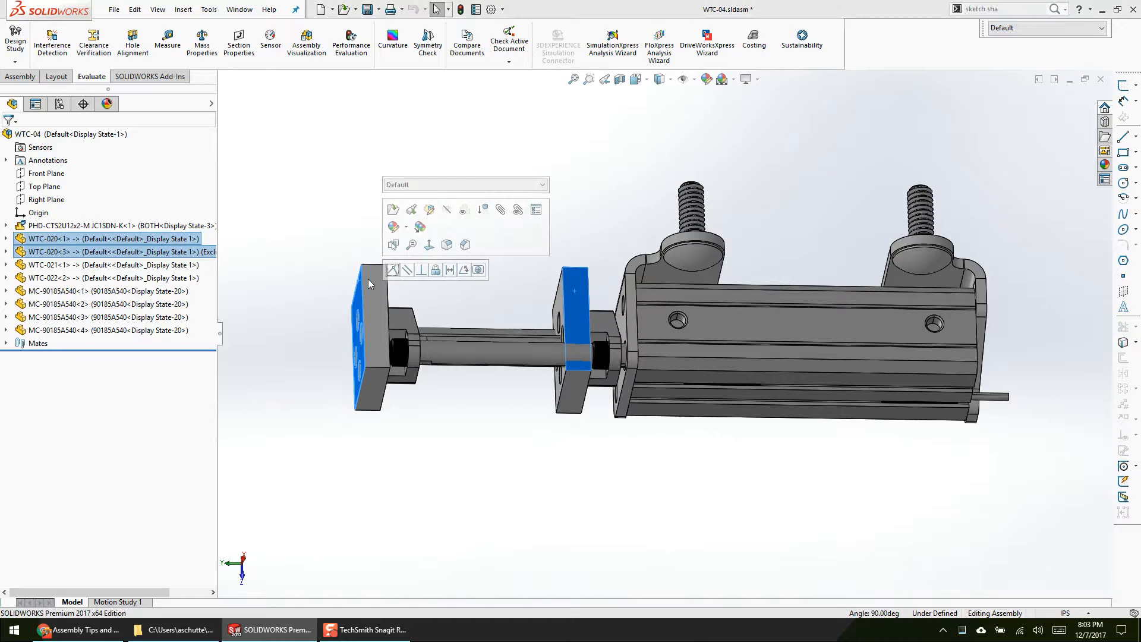
left_click(254, 268)
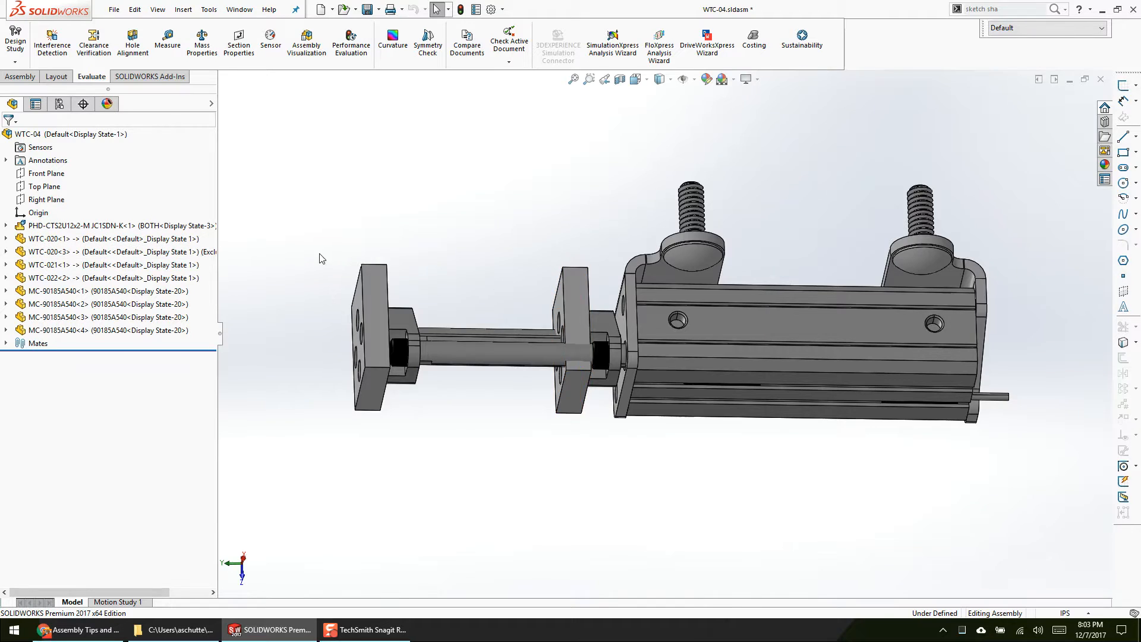
Step: Return to the WTC-03 assembly, locate the WTC-04<3> slide unit and collapse its branch in the feature tree
key("ctrl+Tab")
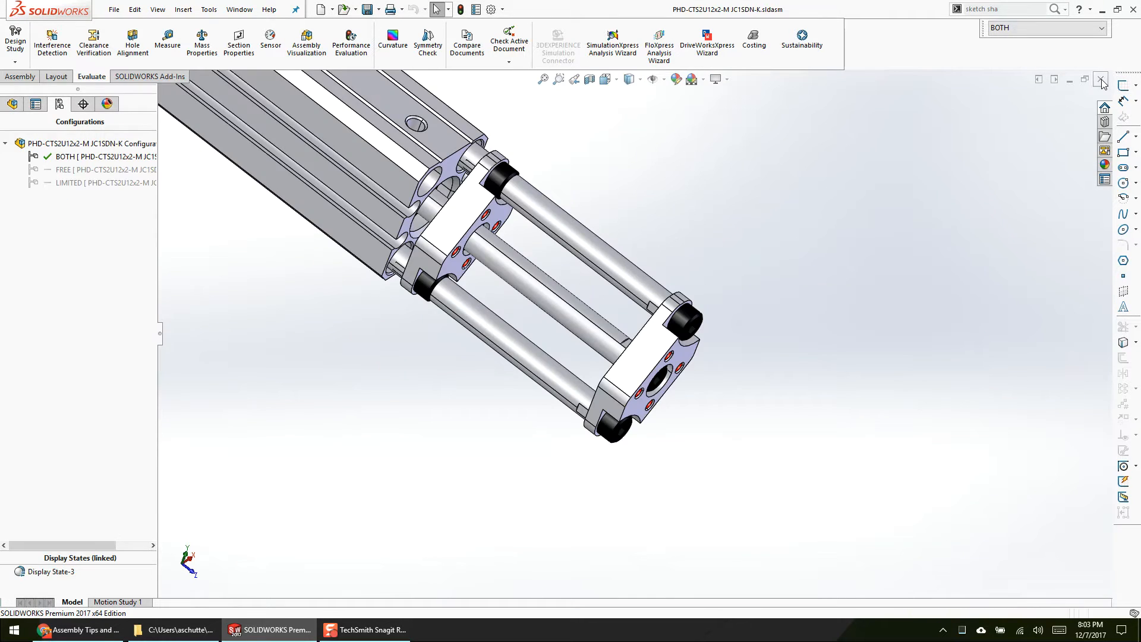
key("ctrl+Tab")
key("ctrl+Tab")
scroll(823, 307, "up", 6)
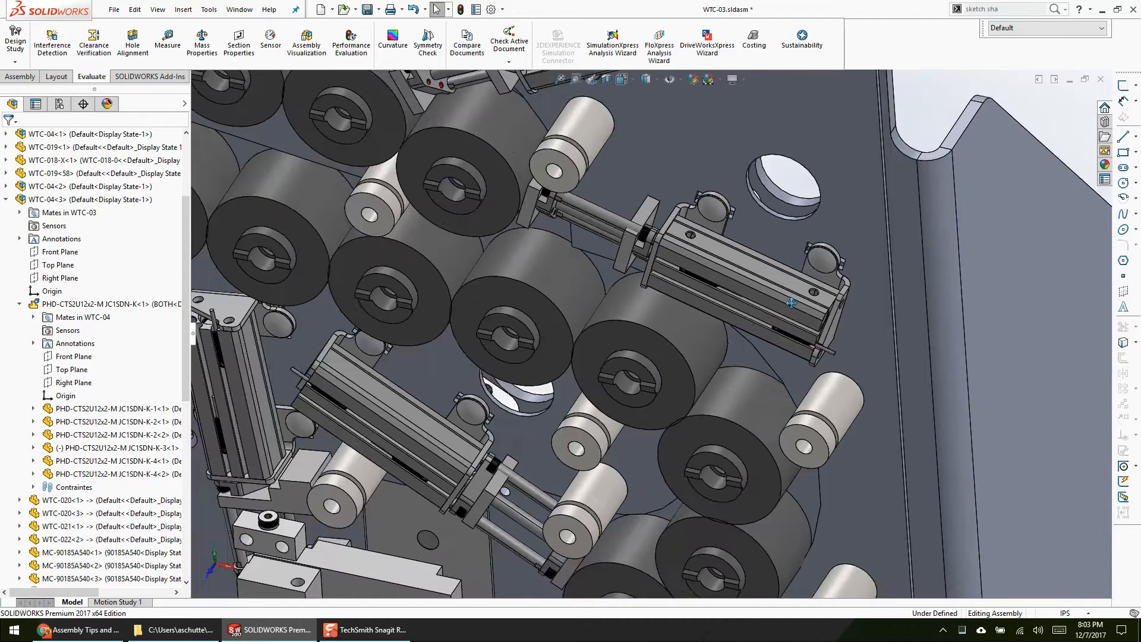
key("shift+c")
scroll(874, 247, "down", 3)
left_click(772, 311)
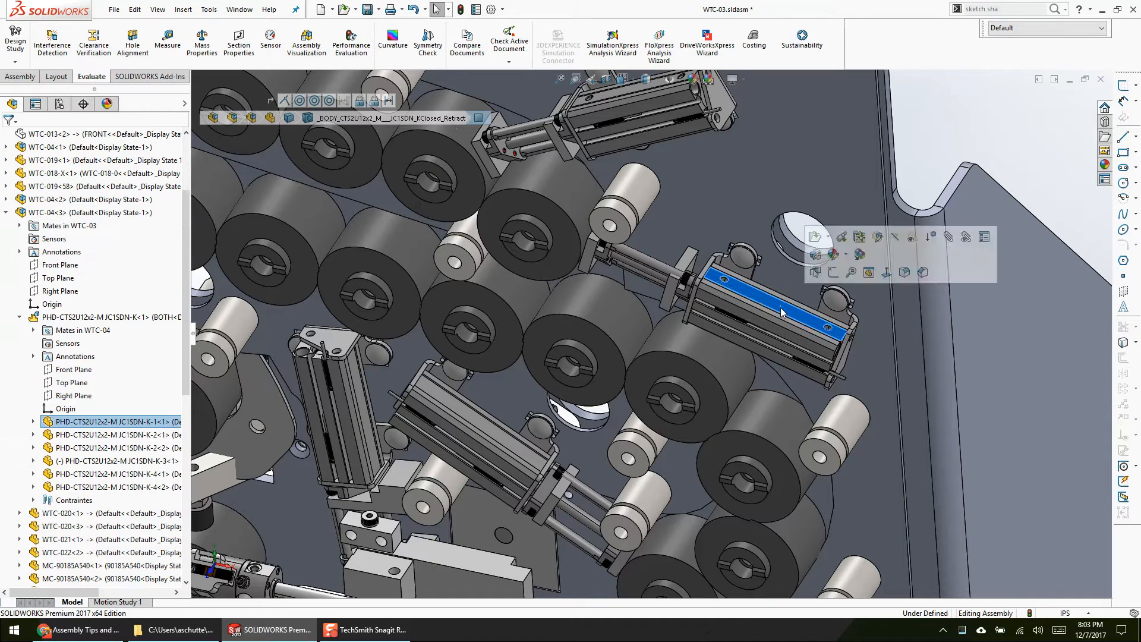
left_click(7, 213)
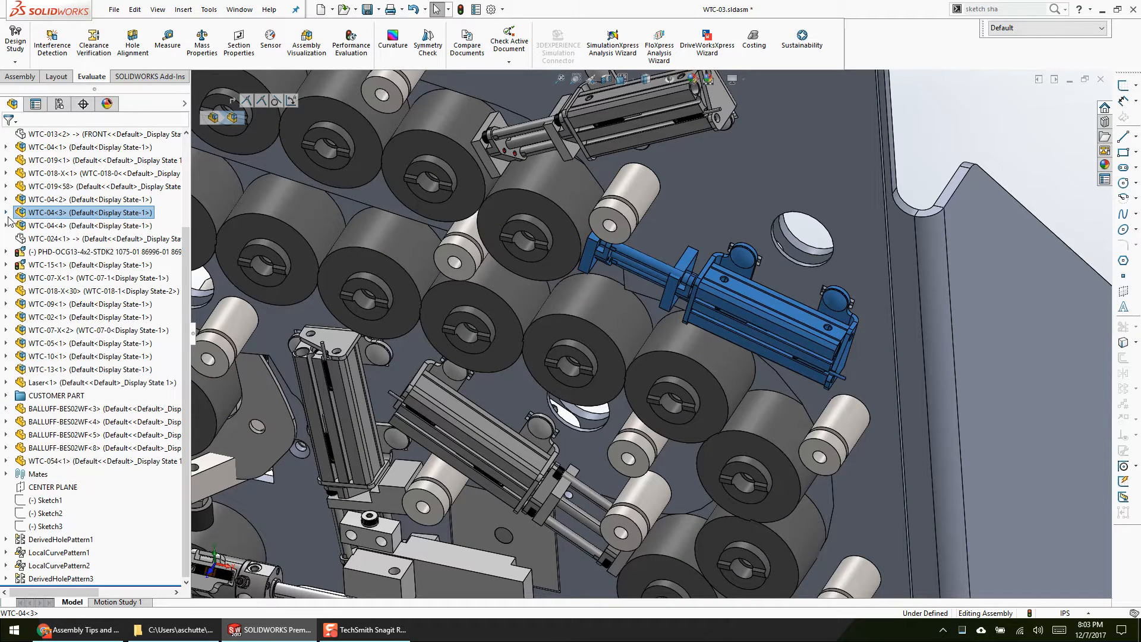
Step: Select the four instances WTC-04<1>, WTC-04<2>, WTC-04<3> and WTC-04<4> together
left_click(66, 201)
scroll(71, 205, "up", 3)
left_click(80, 330, "ctrl")
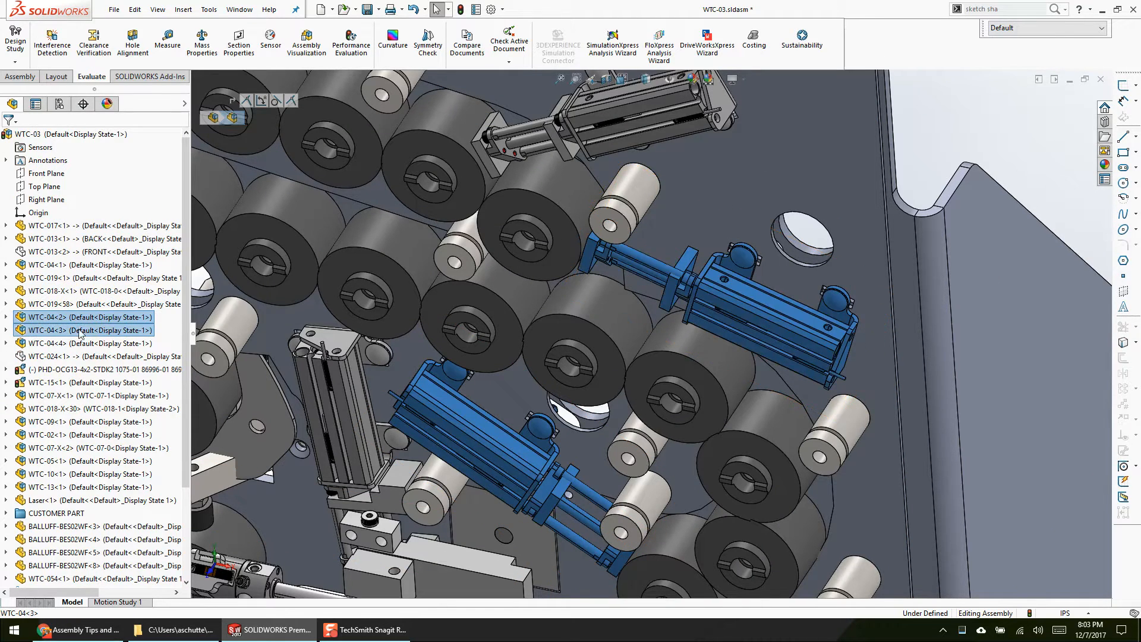
left_click(85, 265, "ctrl")
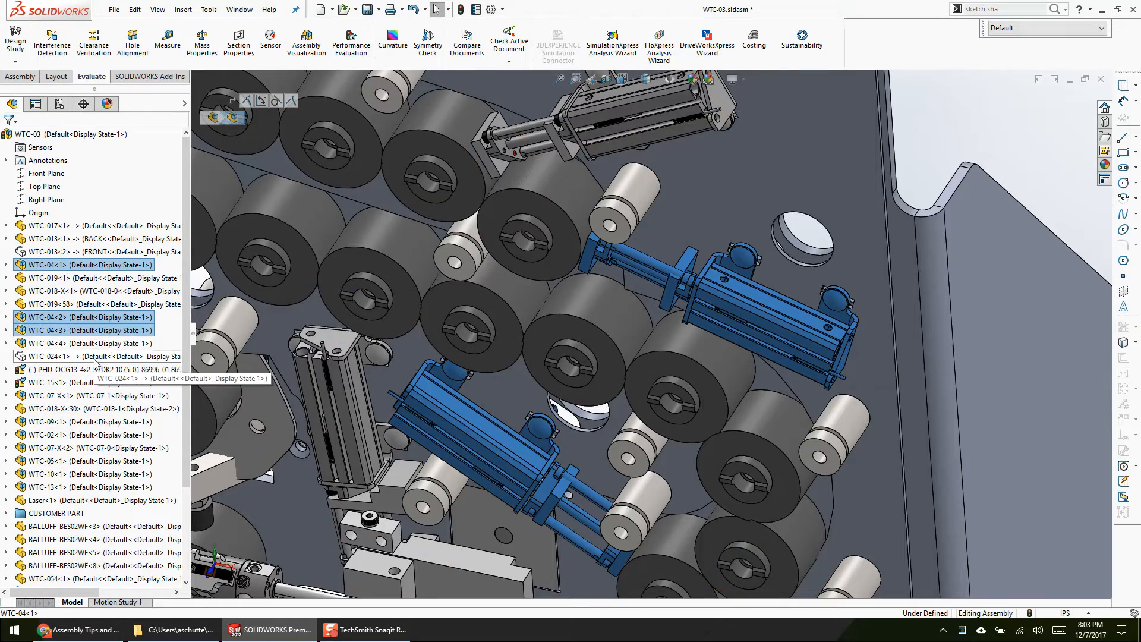
left_click(109, 344, "ctrl")
Step: Examine where the highlighted WTC-04 instances and the neighbouring WTC-05 slide sit in the assembly, and clear the selection
scroll(595, 408, "up", 3)
scroll(594, 405, "up", 1)
middle_click_drag(595, 405, 628, 330)
scroll(580, 434, "down", 5)
middle_click_drag(557, 291, 746, 179)
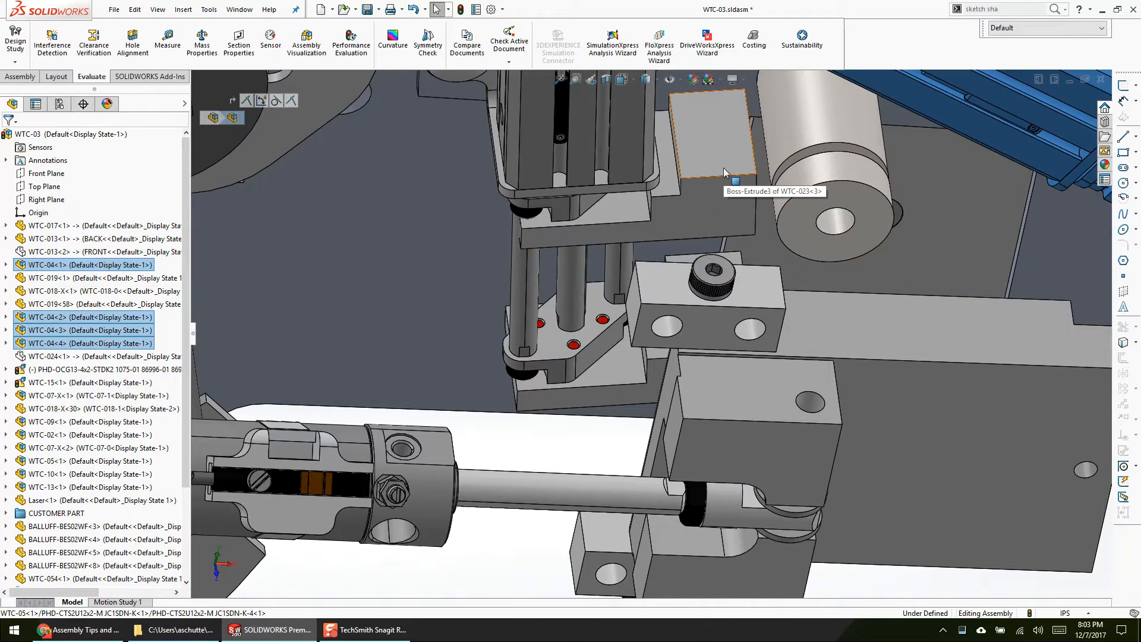
scroll(773, 357, "up", 6)
scroll(781, 350, "down", 4)
scroll(745, 372, "up", 3)
middle_click_drag(672, 359, 648, 408, "ctrl")
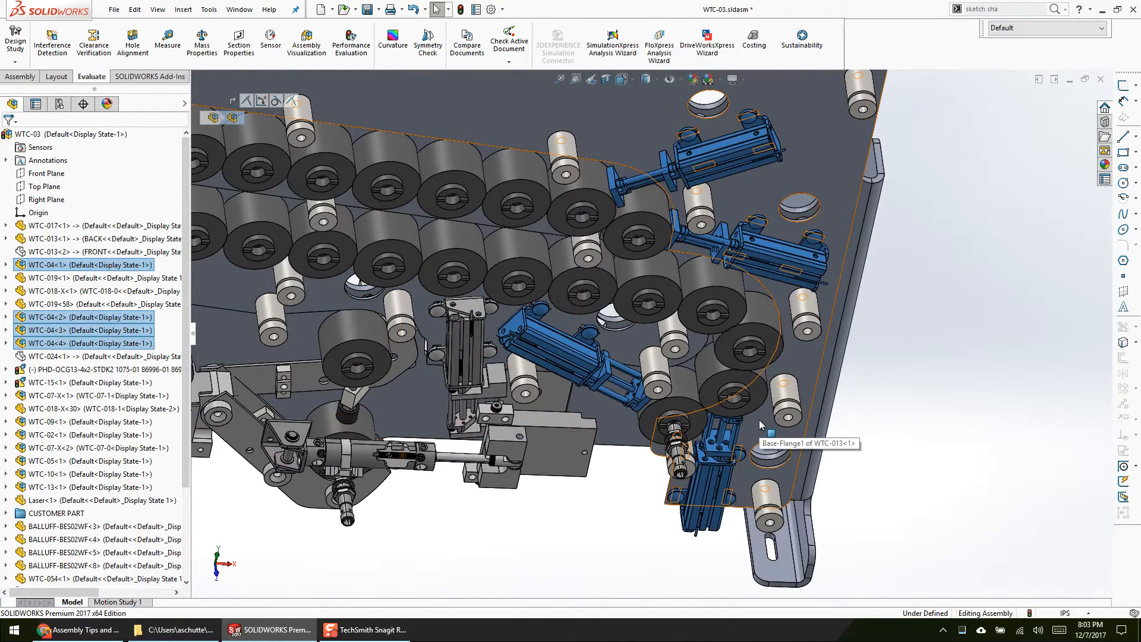
left_click(973, 413)
Step: Examine the WTC-04<3> slide's plates and the cylinder mechanisms along the lower edge of the assembly
scroll(709, 266, "down", 6)
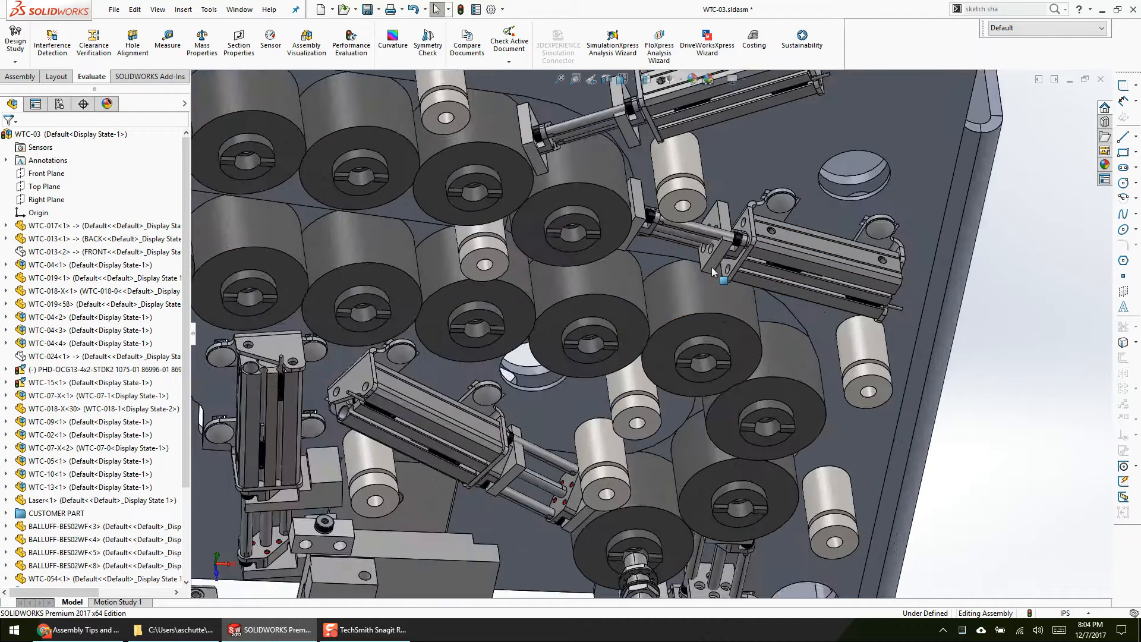
scroll(708, 265, "up", 5)
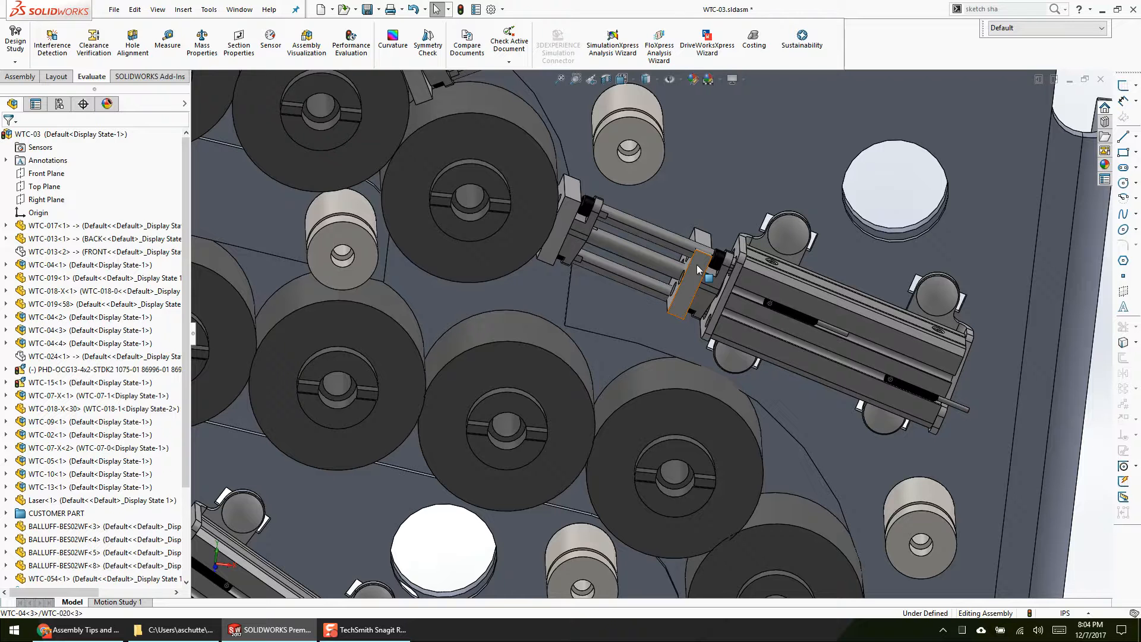
scroll(698, 269, "up", 8)
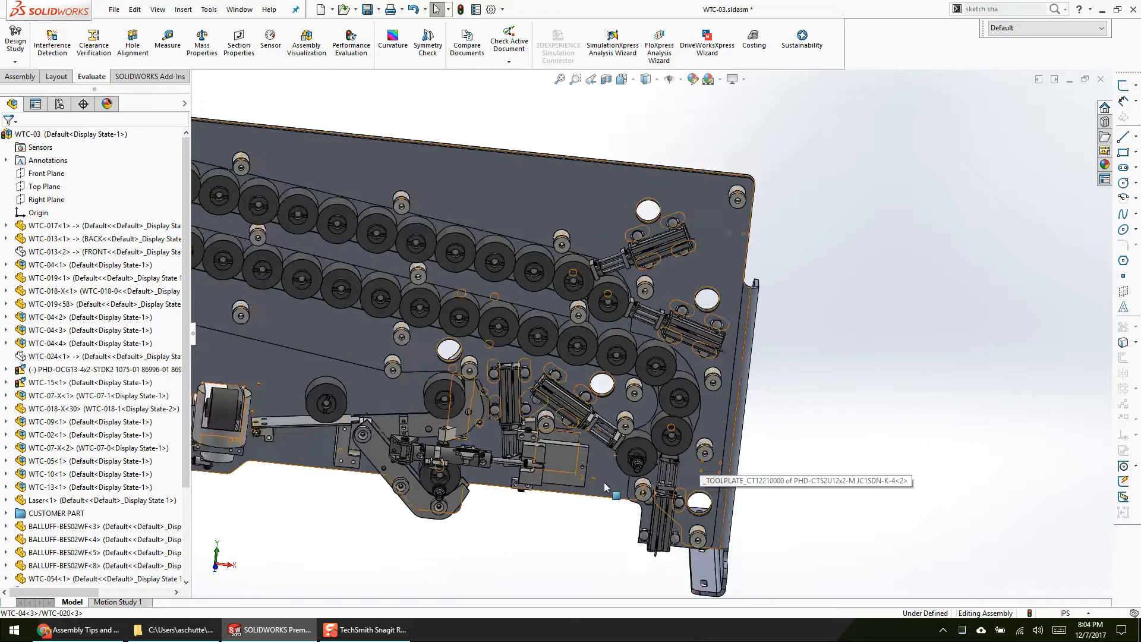
scroll(492, 344, "down", 3)
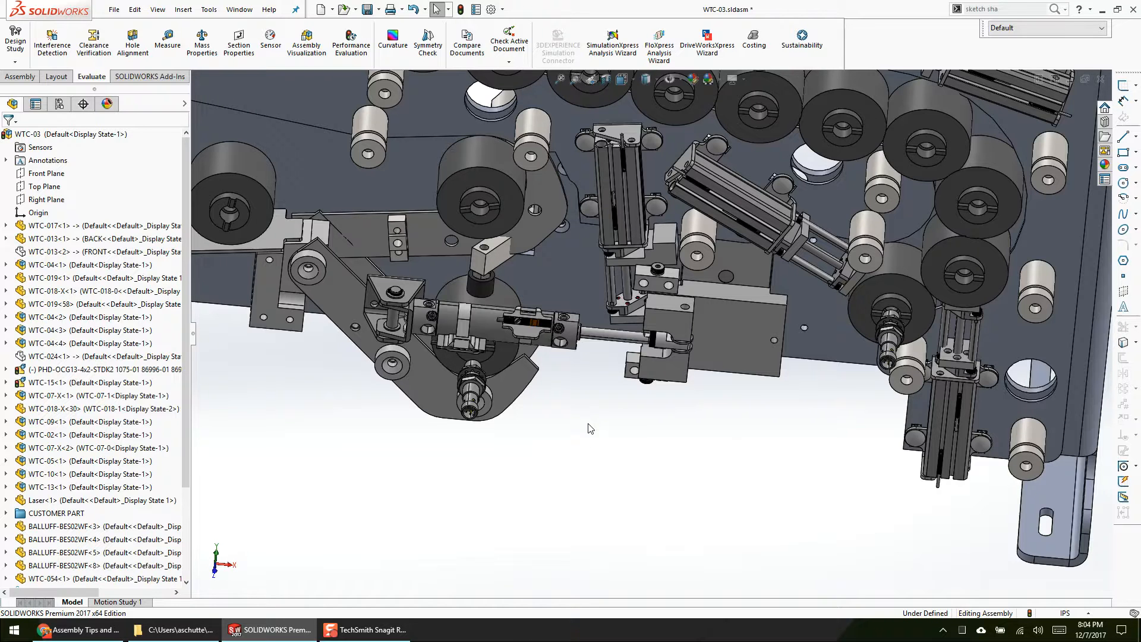
middle_click_drag(787, 528, 756, 472)
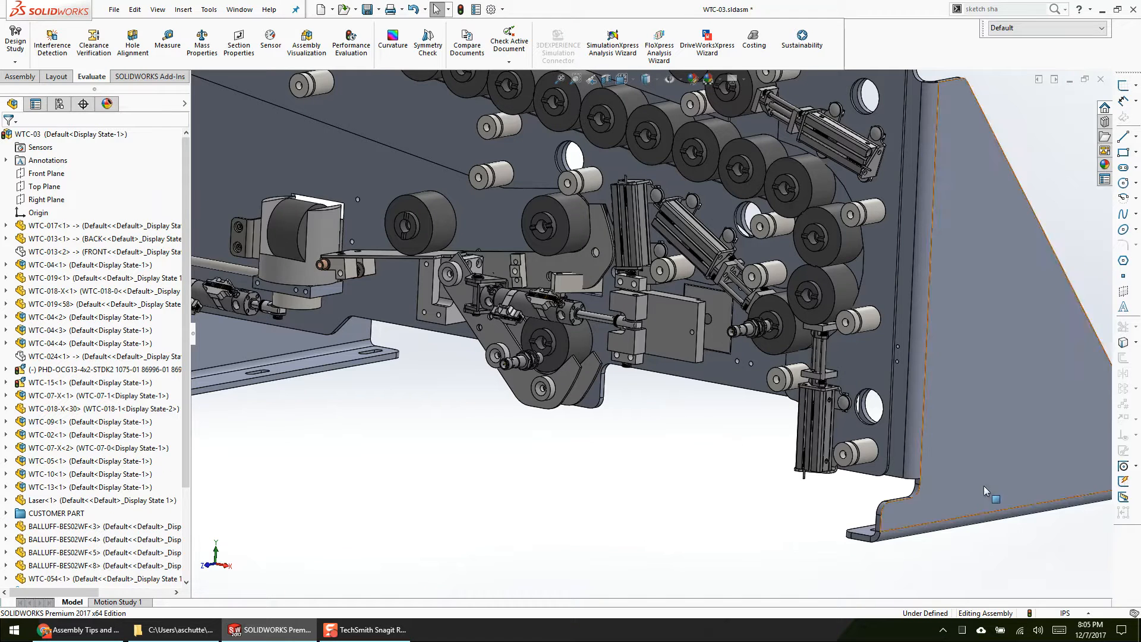
Step: Open the WTC-017 plate as a separate part and bring up its Fillet1 feature for editing
left_click(1014, 440)
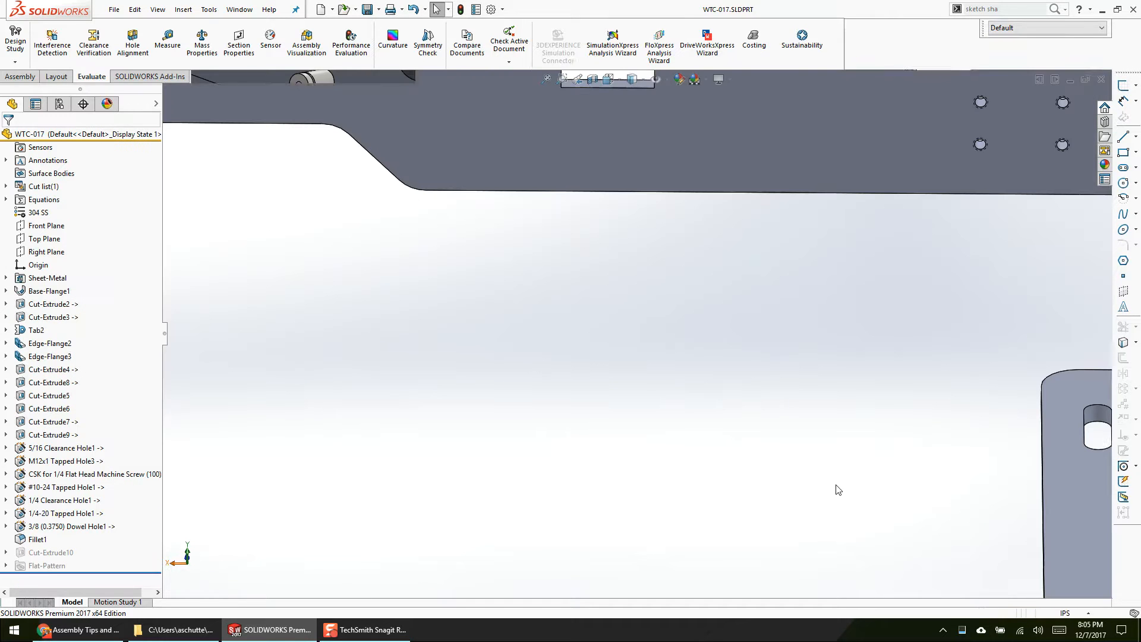
scroll(614, 463, "up", 4)
left_click(37, 539)
left_click(47, 504)
middle_click_drag(413, 448, 385, 479)
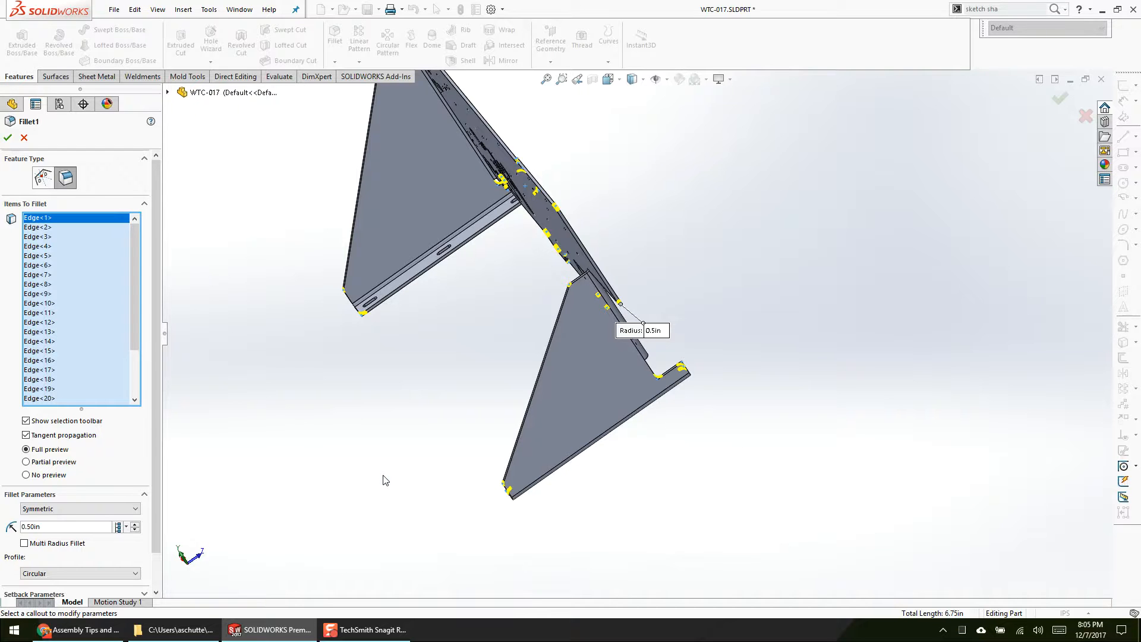
Step: Examine the edges included in Fillet1 around the WTC-017 plate and its feet, and close the feature
middle_click_drag(500, 390, 358, 319)
scroll(498, 258, "down", 5)
scroll(601, 301, "up", 6)
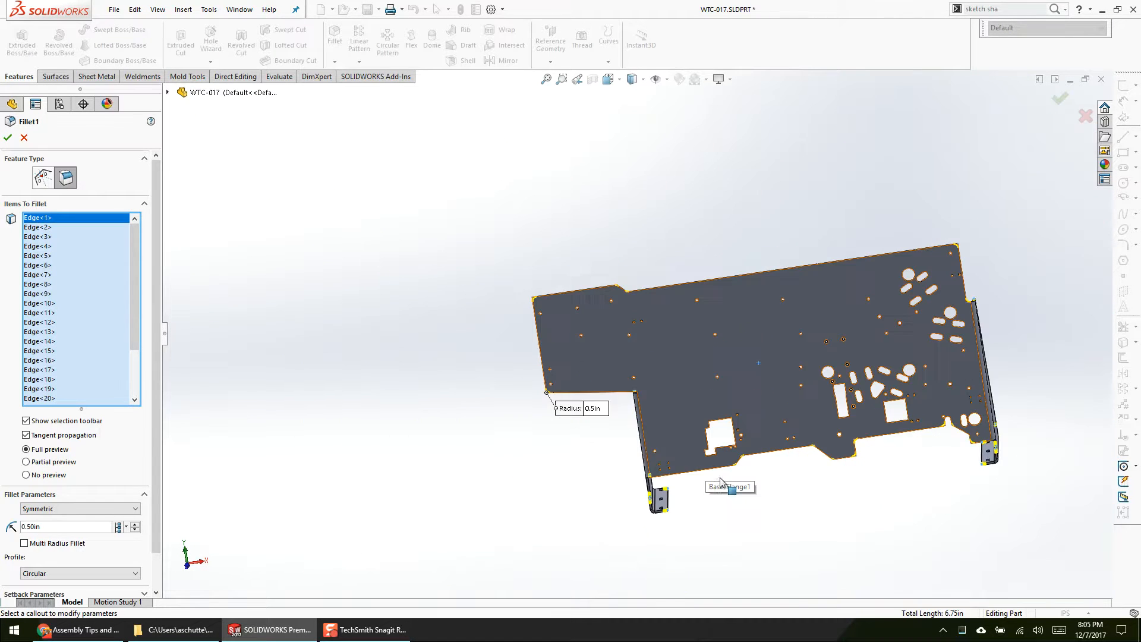
scroll(803, 475, "down", 2)
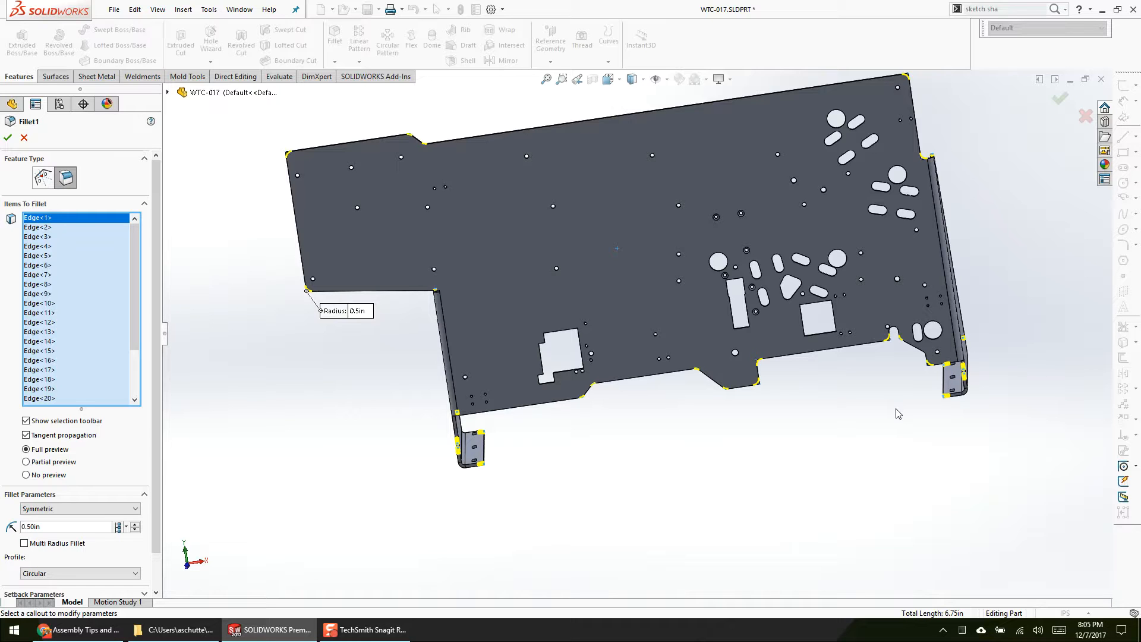
key("Return")
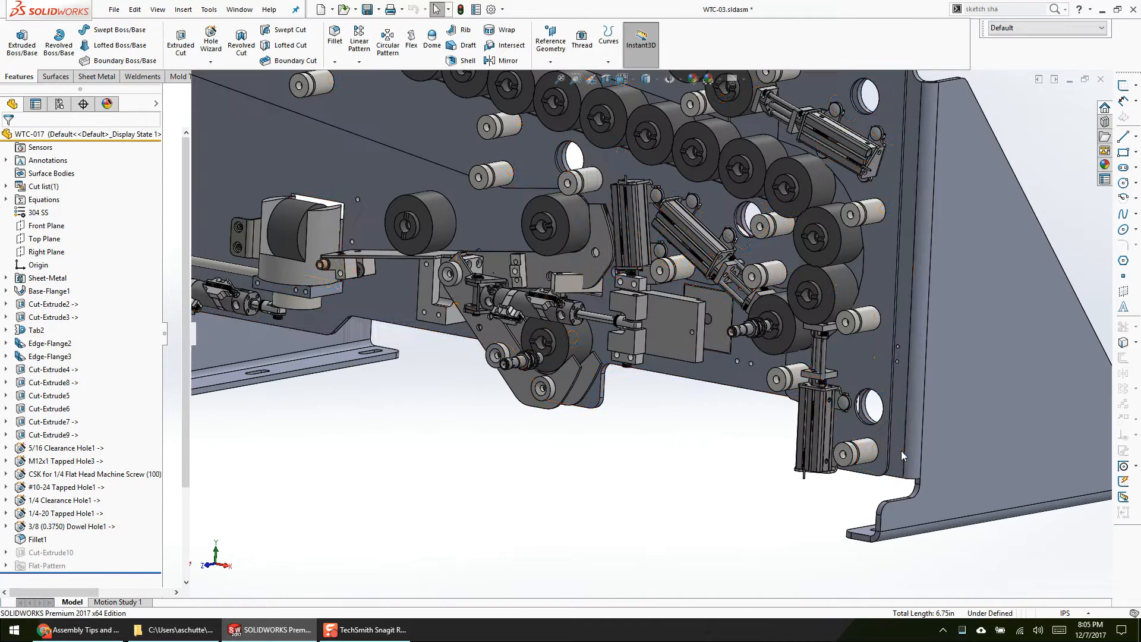
Step: Return to the WTC-03 assembly and compare it with the WTC-017 part by switching between the two documents
key("f")
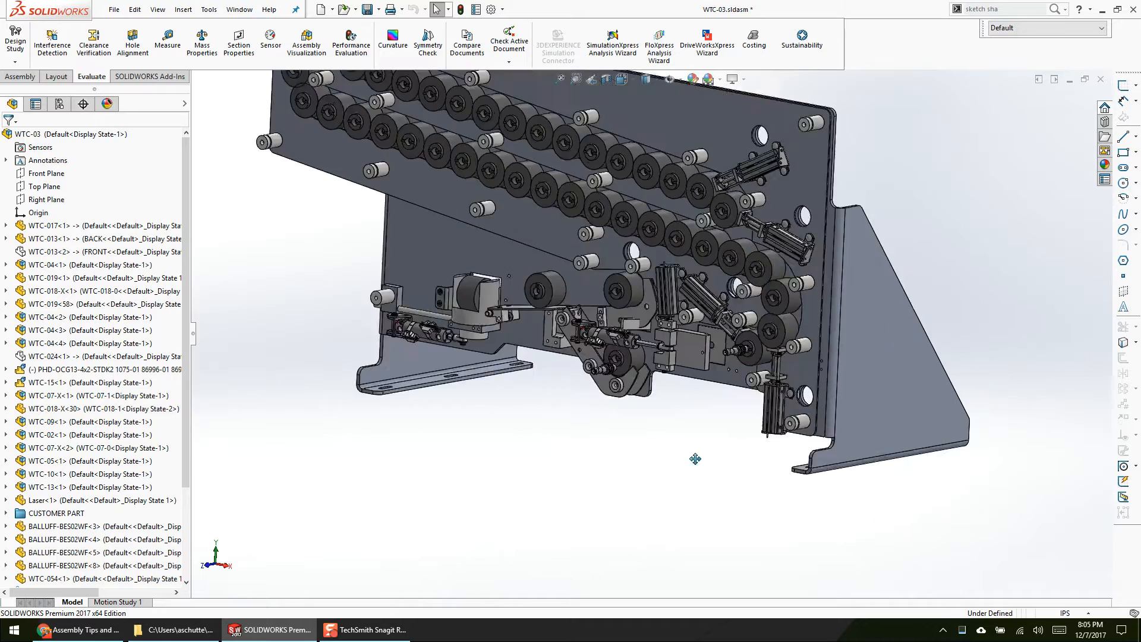
key("shift+Tab")
scroll(768, 298, "down", 3)
key("ctrl+Tab")
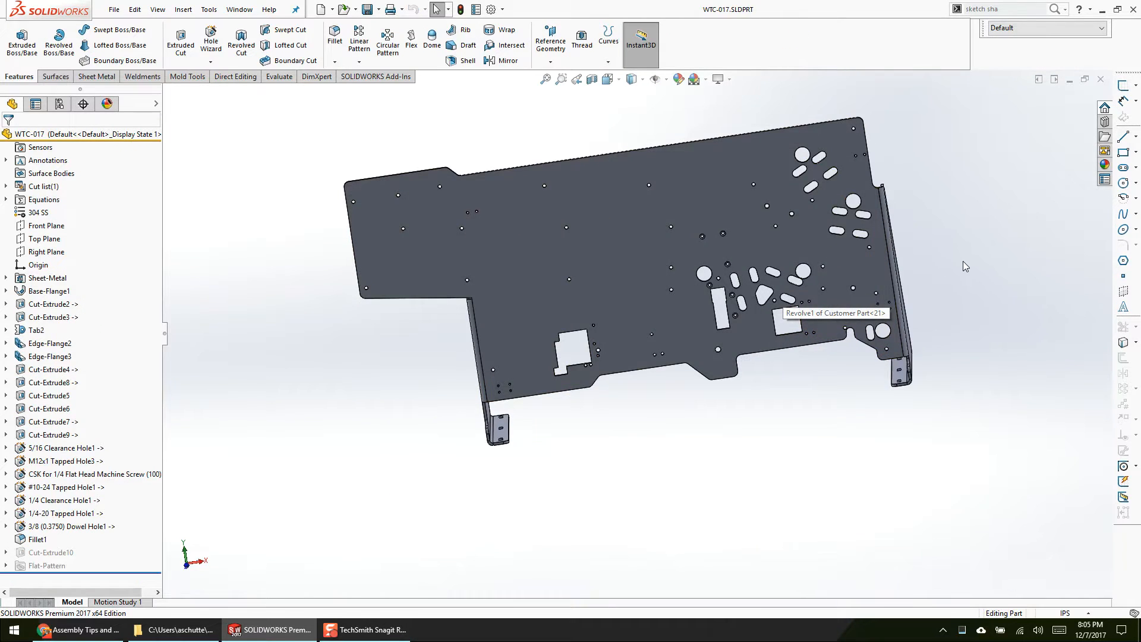
key("ctrl+Tab")
Step: Examine the cylinder clearance slots on the rear of the WTC-017 plate and identify the cut feature behind one slot's face
middle_click_drag(819, 258, 665, 250)
scroll(883, 263, "down", 6)
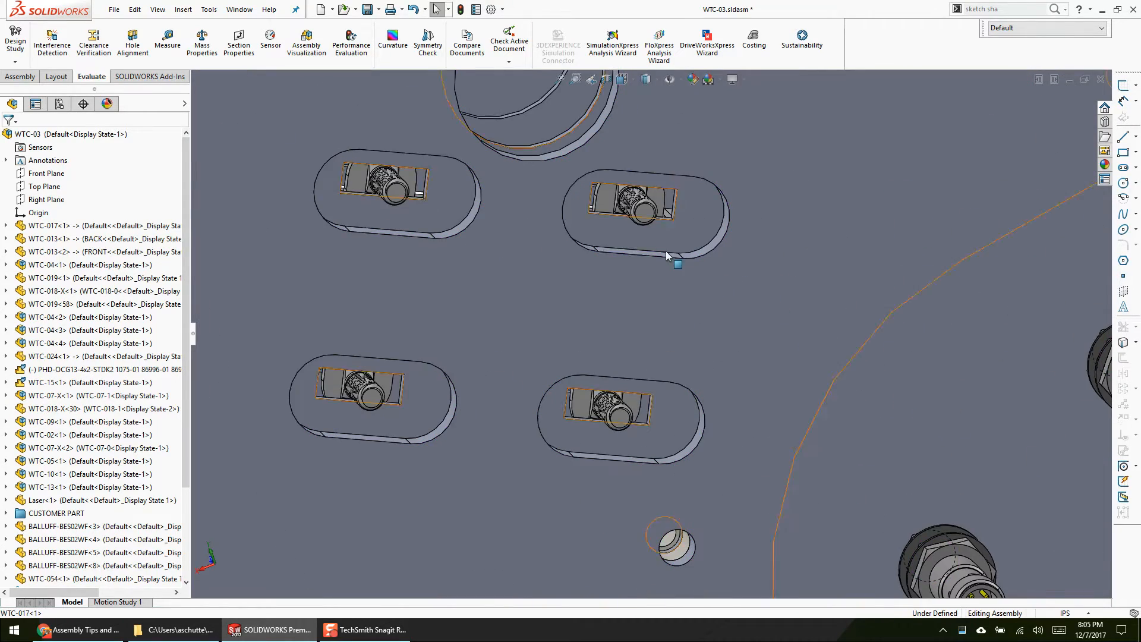
left_click(665, 253)
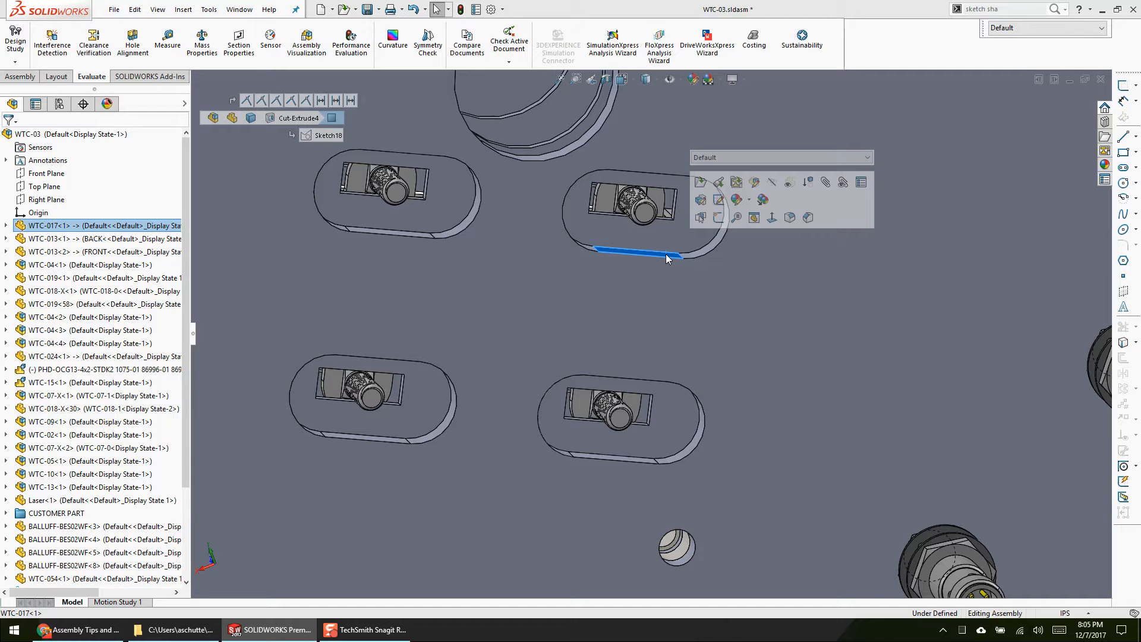
key("Escape")
scroll(594, 318, "up", 4)
scroll(601, 227, "down", 3)
middle_click_drag(570, 268, 725, 271)
left_click(598, 226)
Step: Examine the rollers, cylinders and slide units in a front view of the whole assembly with the front plate hidden
scroll(597, 226, "up", 5)
key("Tab")
scroll(579, 329, "up", 3)
middle_click_drag(594, 339, 647, 395)
key("ctrl+1")
scroll(553, 391, "down", 5)
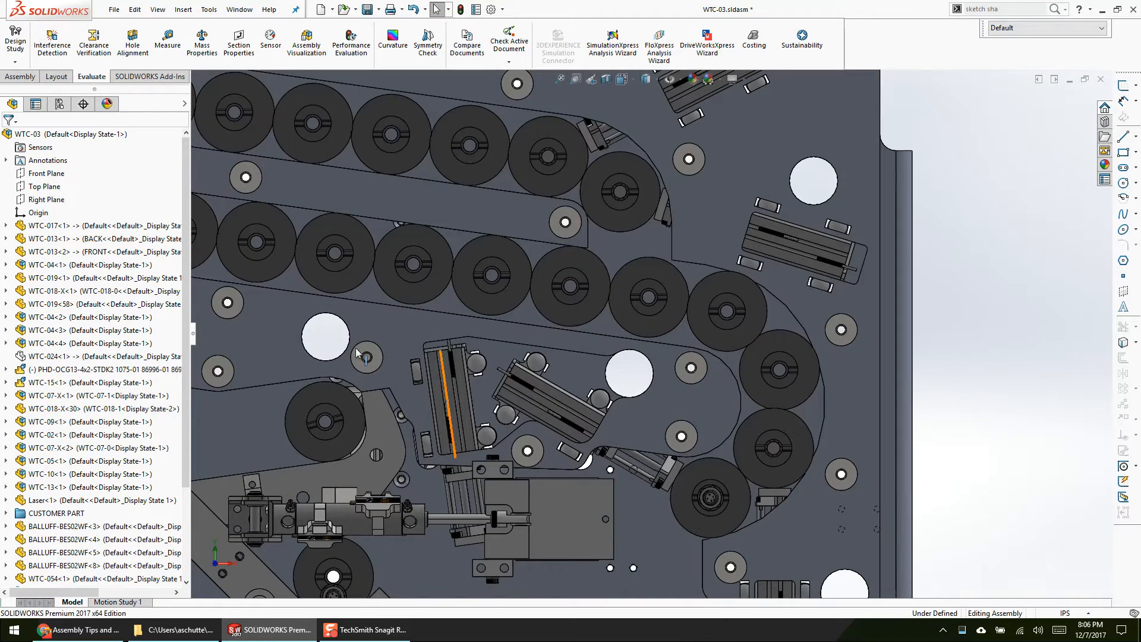
scroll(469, 363, "up", 5)
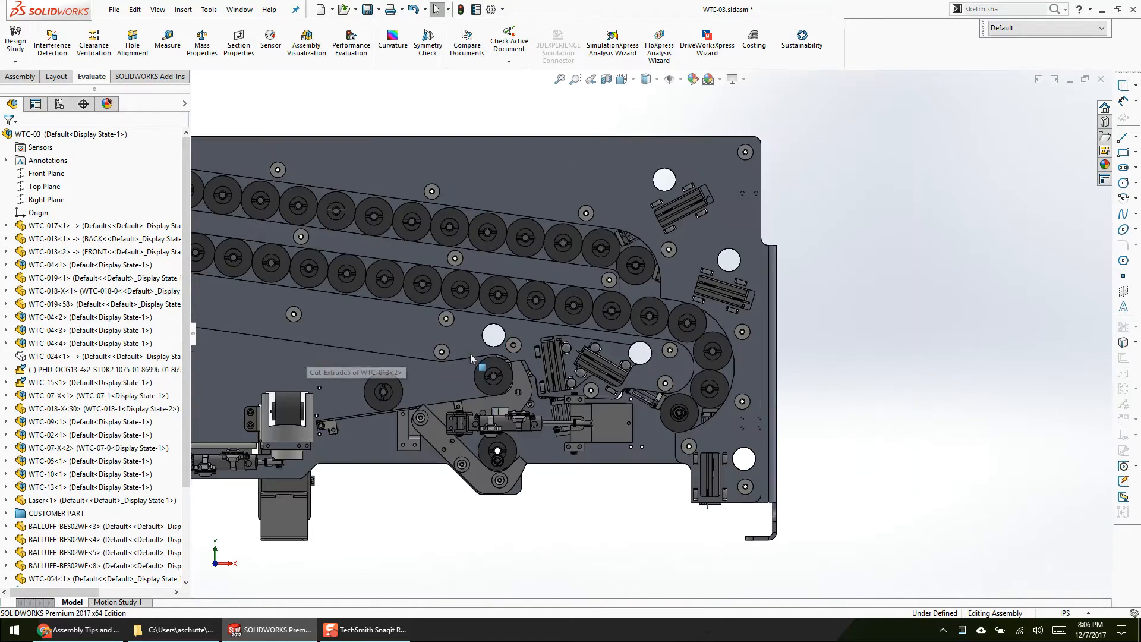
scroll(576, 399, "up", 4)
scroll(537, 435, "down", 3)
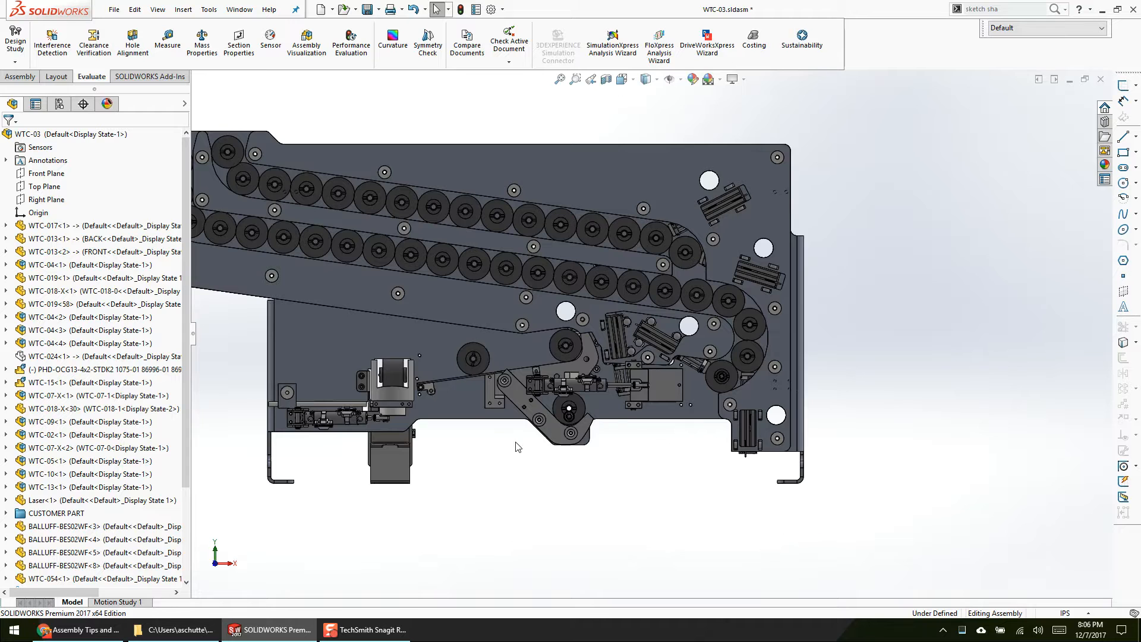
middle_click_drag(518, 446, 653, 483, "ctrl")
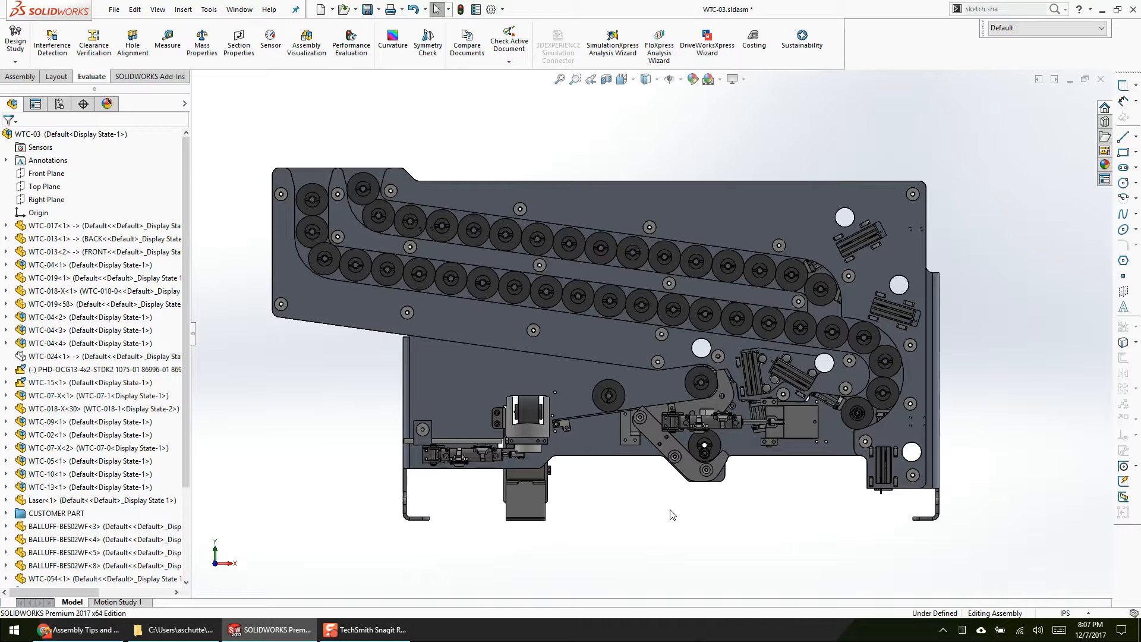
Step: Examine the groups of slots and round holes around the cylinder mounts on the rear of the WTC-017 plate
scroll(921, 325, "down", 5)
middle_click_drag(890, 319, 642, 288)
scroll(780, 305, "down", 6)
scroll(708, 292, "up", 4)
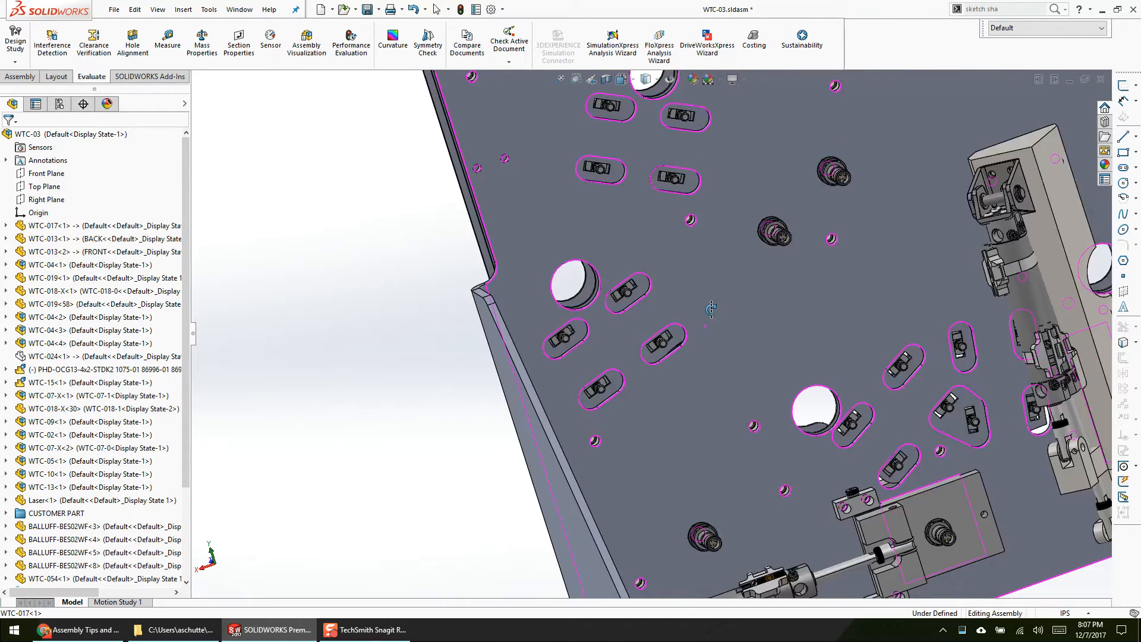
scroll(735, 265, "down", 2)
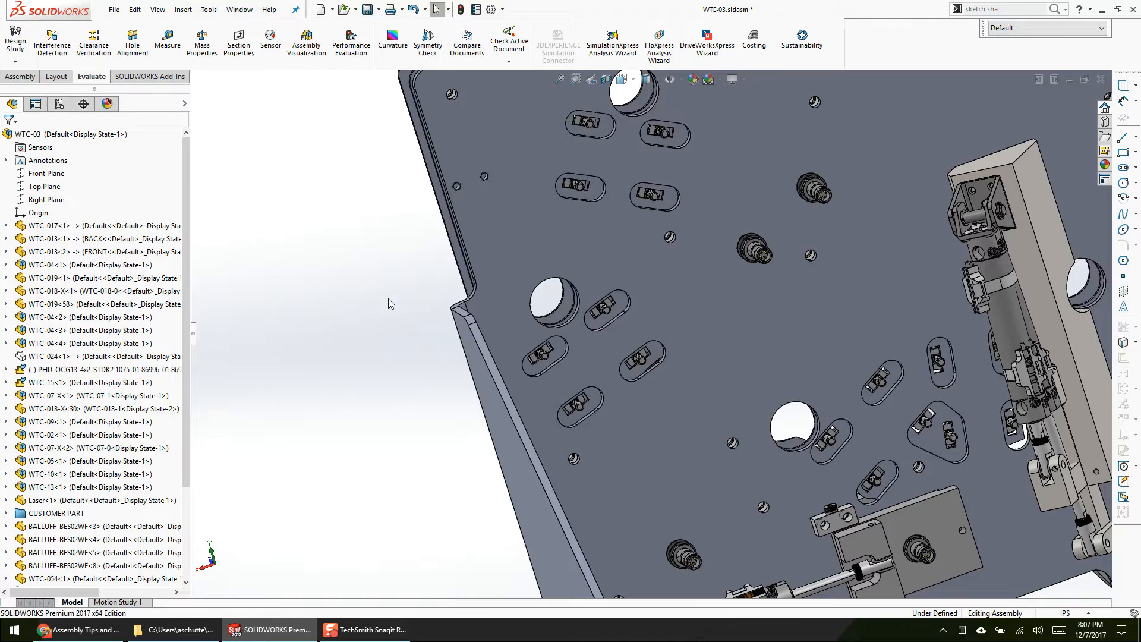
Step: Show the hidden front plate WTC-013<2> again and display the complete assembly at an angle from the front
scroll(392, 306, "up", 3)
middle_click_drag(426, 254, 615, 300)
scroll(529, 275, "up", 5)
key("shift+Tab")
scroll(662, 280, "down", 2)
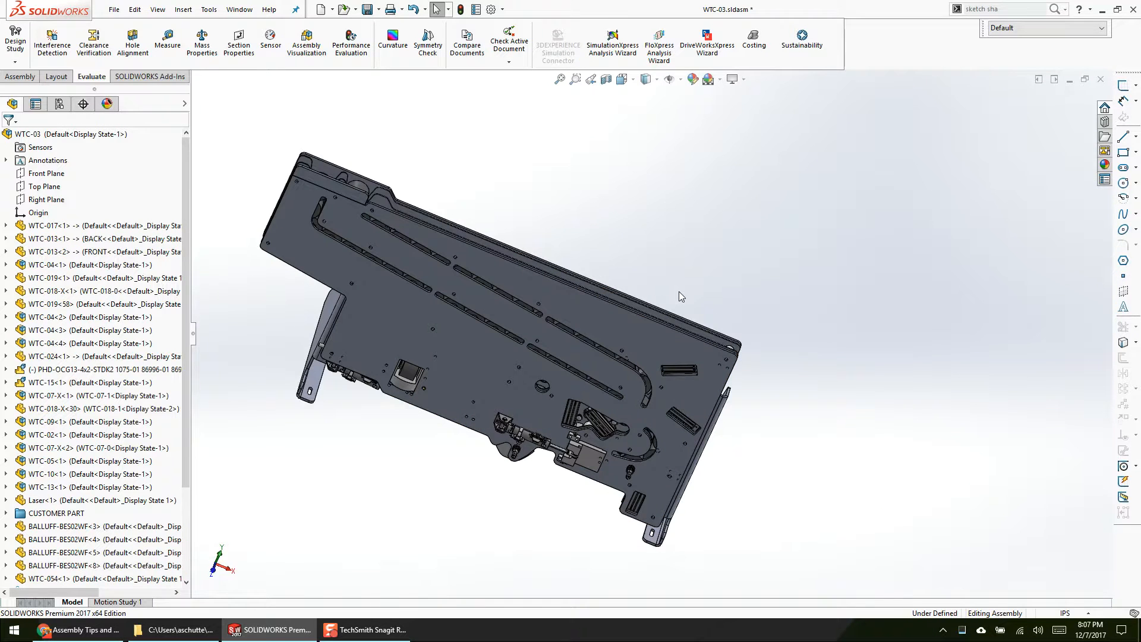
middle_click_drag(654, 262, 791, 224)
scroll(752, 429, "down", 1)
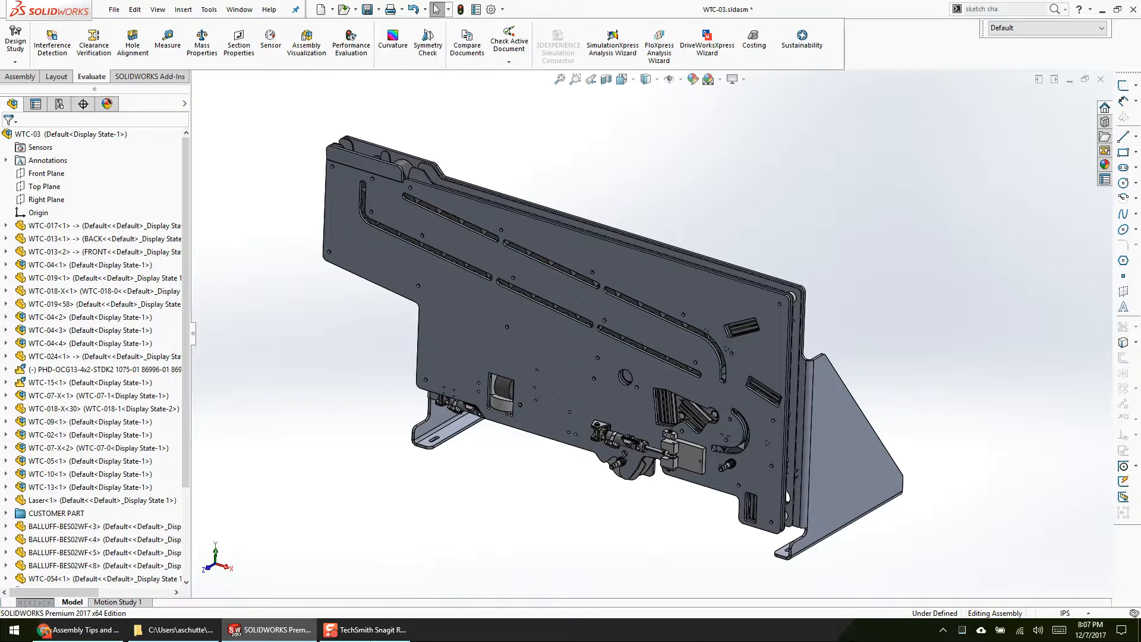
Step: Switch to the TEST folder window in File Explorer
mouse_move(198, 631)
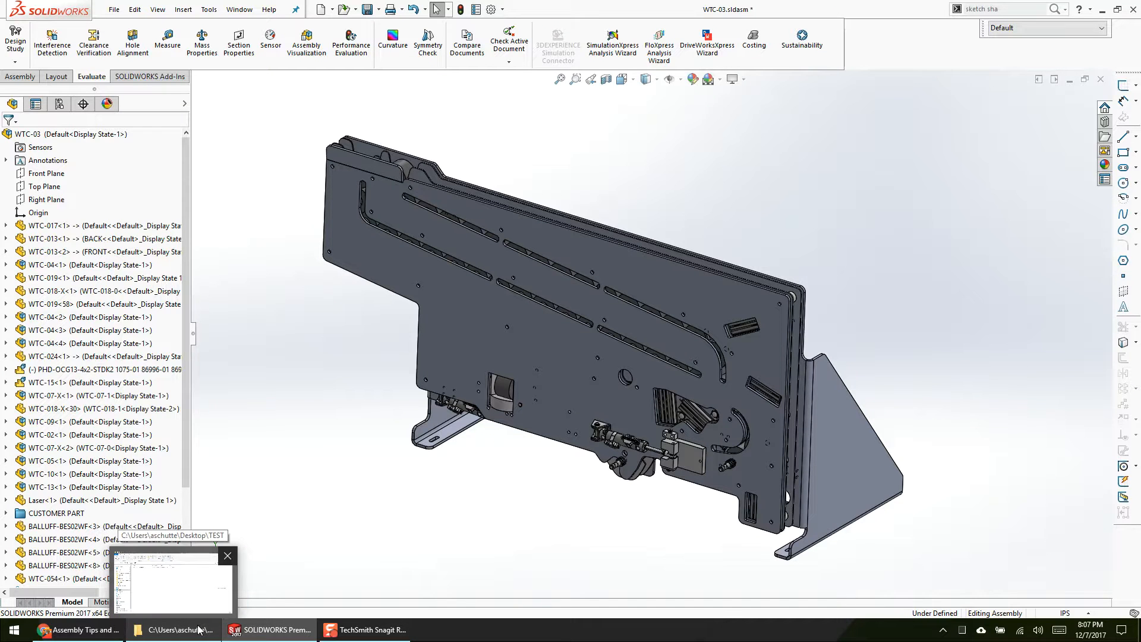
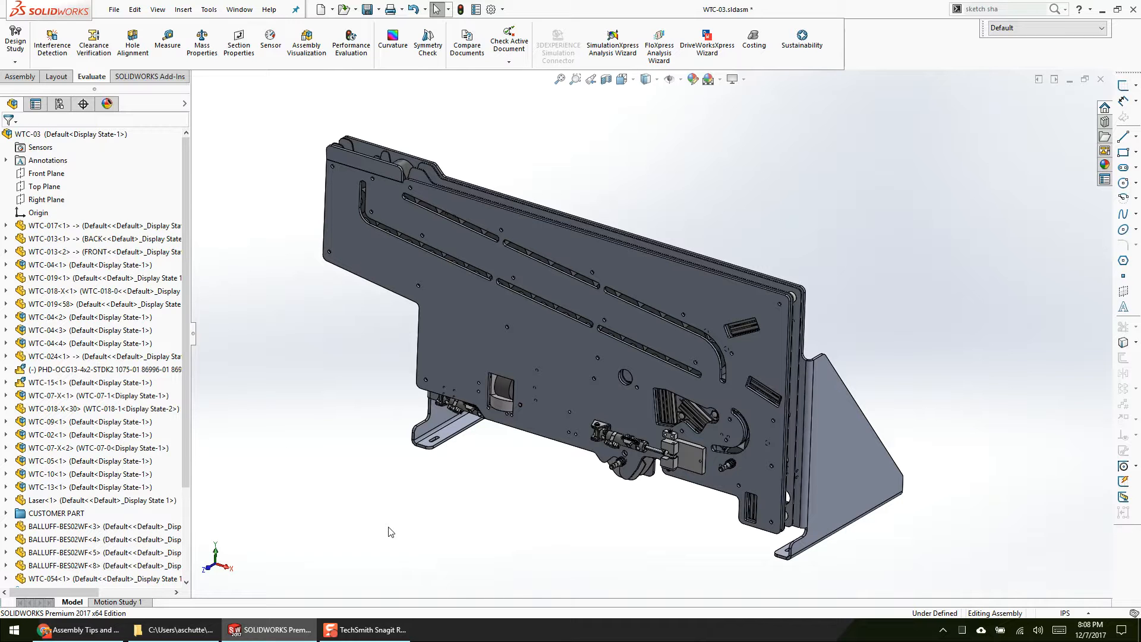
Step: Close the WTC-017 part and the WTC-04 assembly, discarding the changes to WTC-04
key("ctrl+Tab")
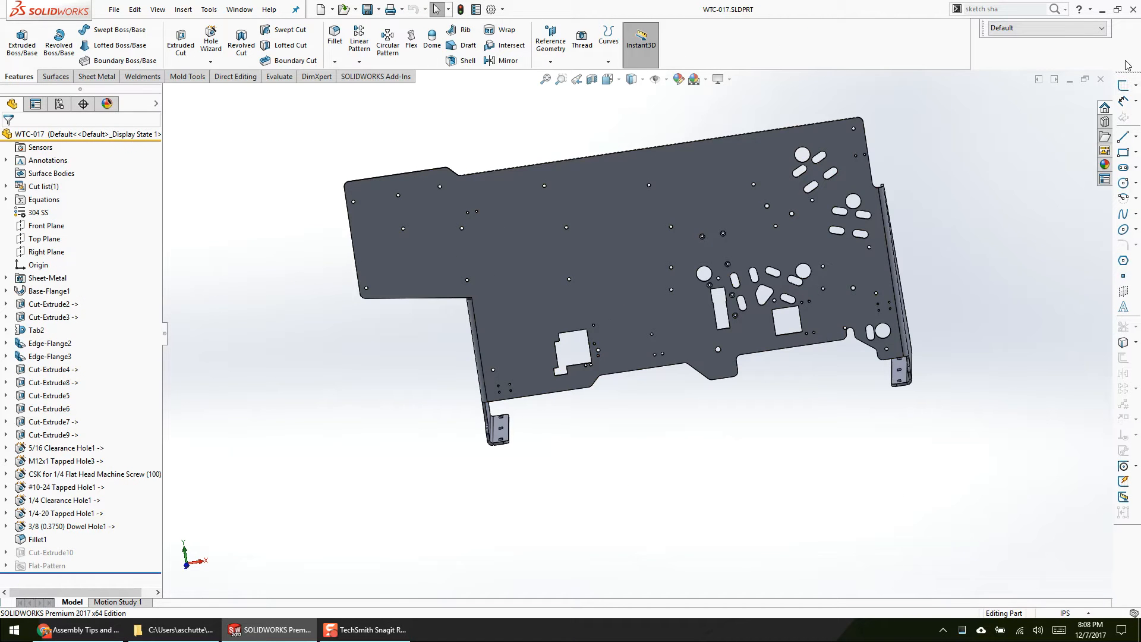
left_click(1101, 80)
key("ctrl+Tab")
mouse_move(616, 277)
left_click(555, 245)
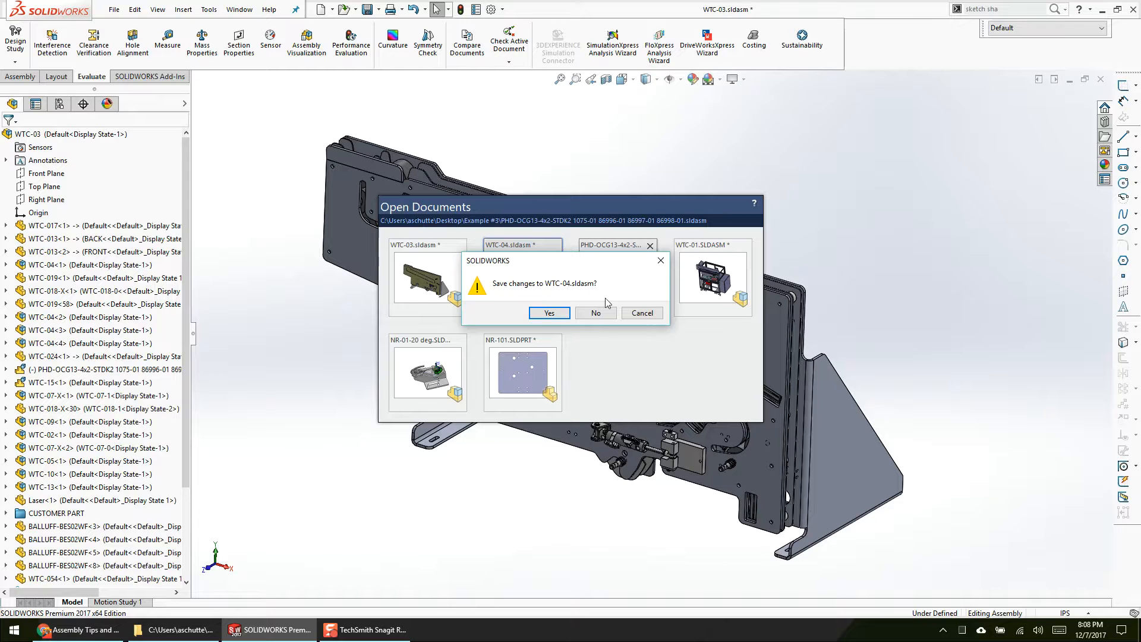
left_click(593, 315)
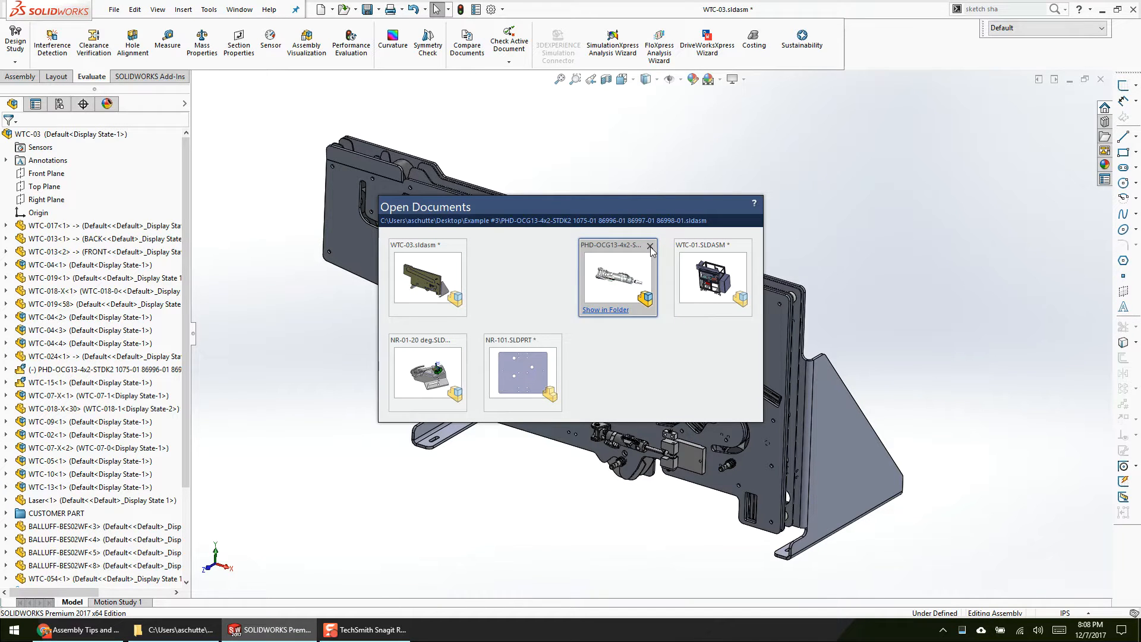
Step: Close the PHD-OCG13, NR-101, NR-01-20 deg and WTC-03 documents, leaving only WTC-01 open
left_click(650, 246)
left_click(559, 319)
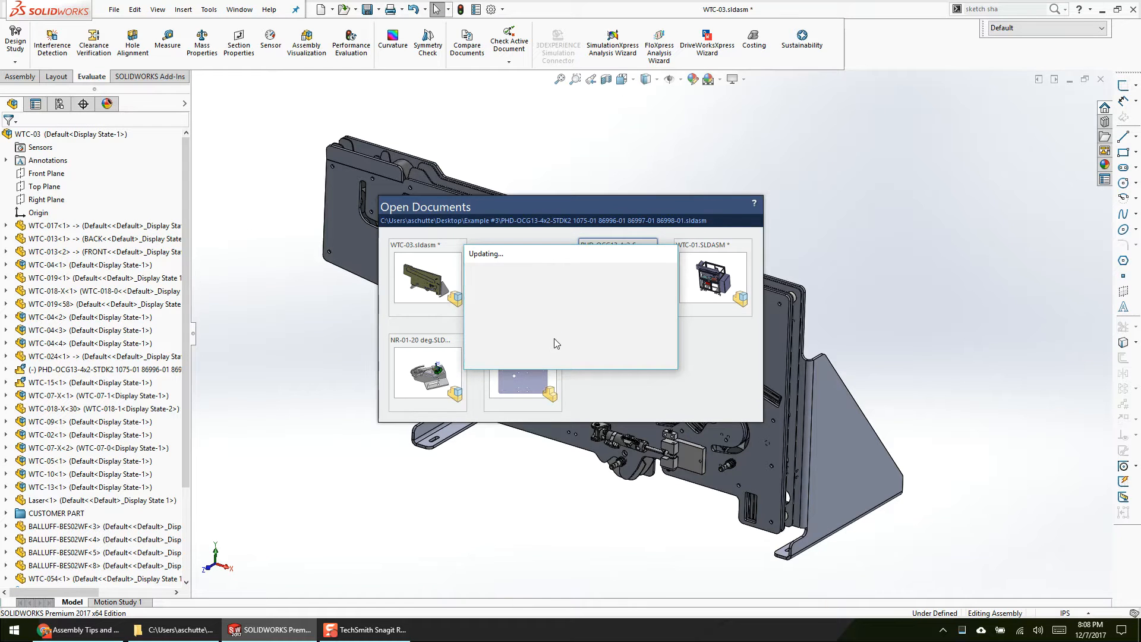
left_click(556, 341)
left_click(572, 290)
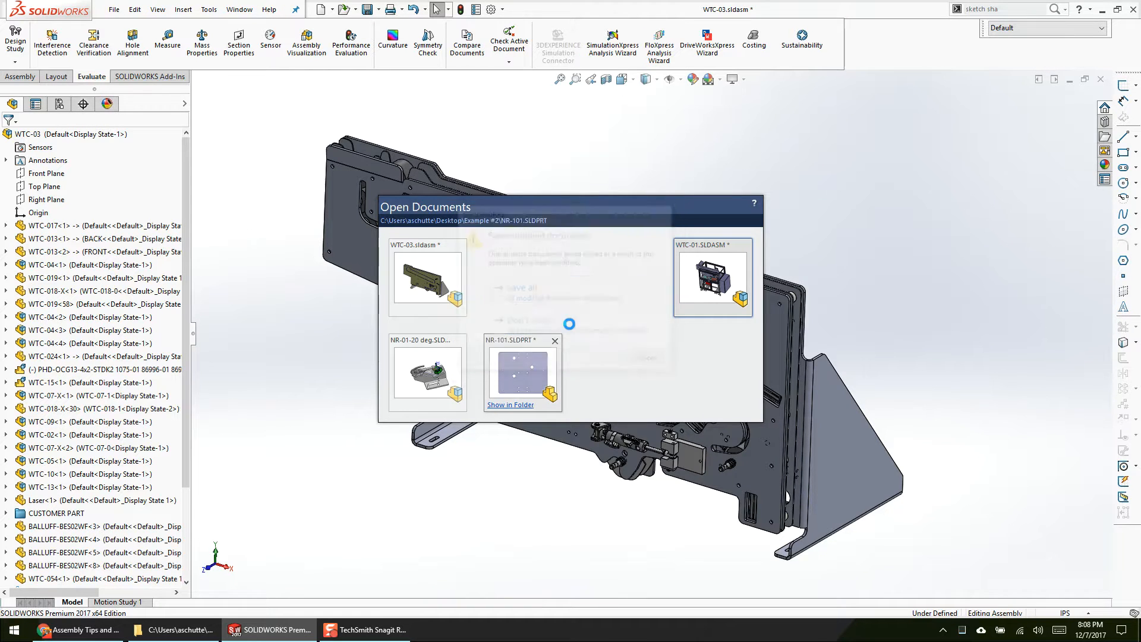
left_click(458, 342)
left_click(556, 294)
left_click(459, 246)
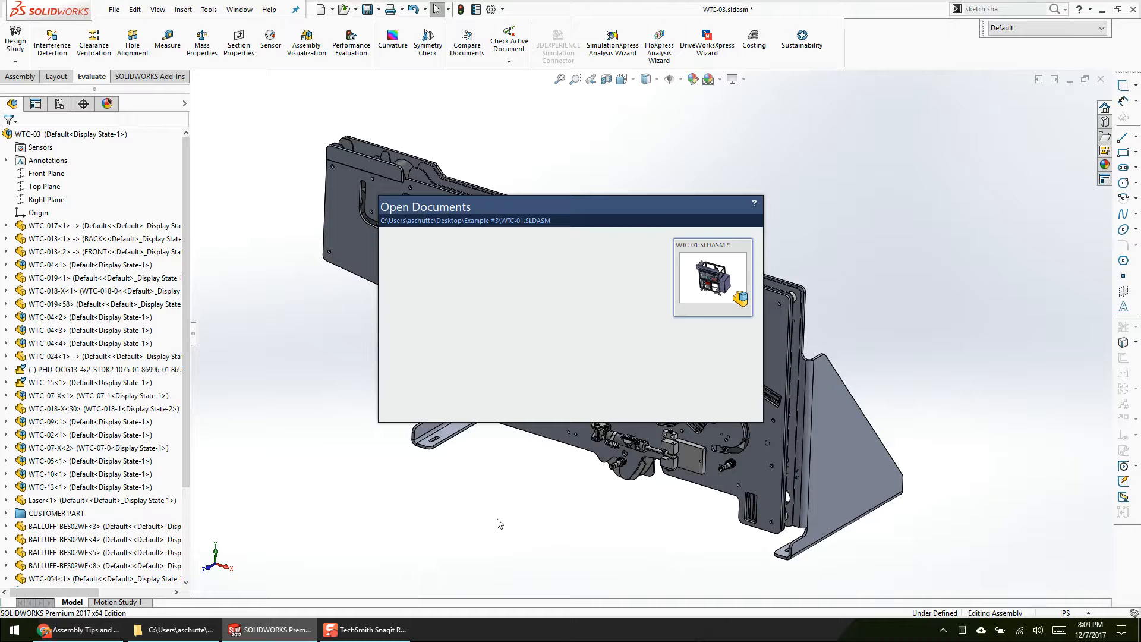
Step: Set the display projection to PC screen only and open the WTC-009 frame part with its feature tree shown
key("super+p")
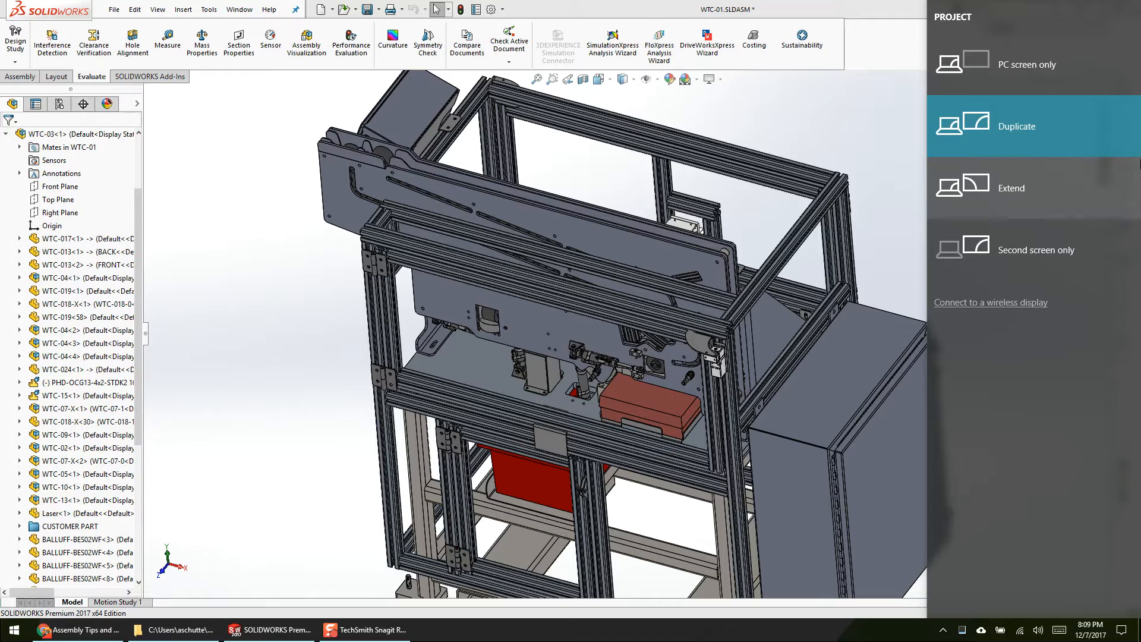
left_click(1028, 67)
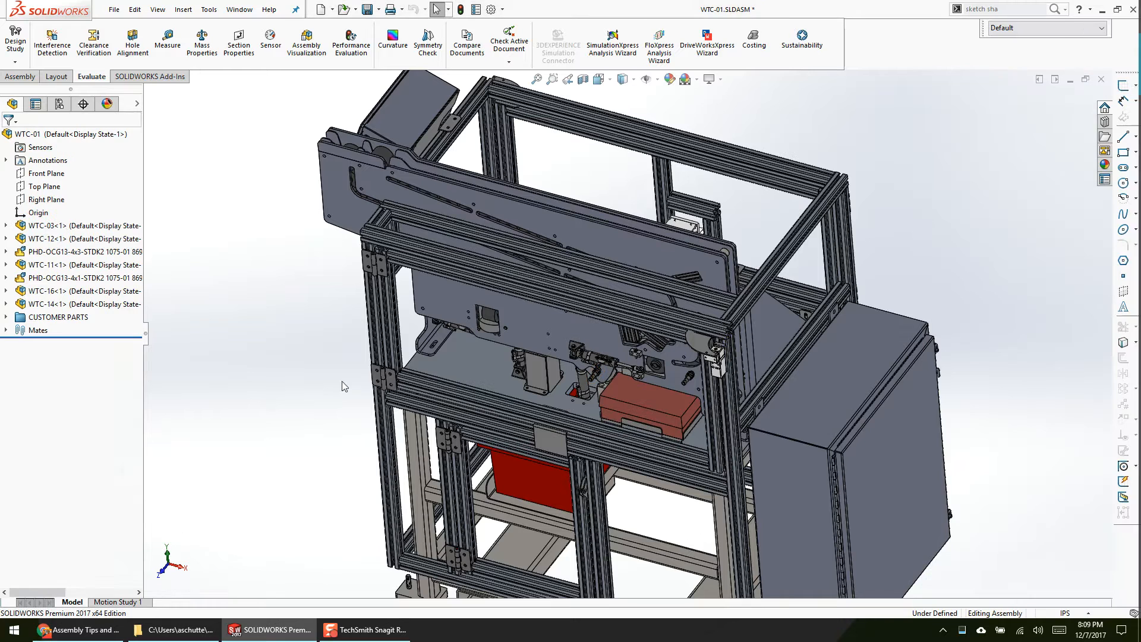
left_click(386, 257)
left_click(408, 239)
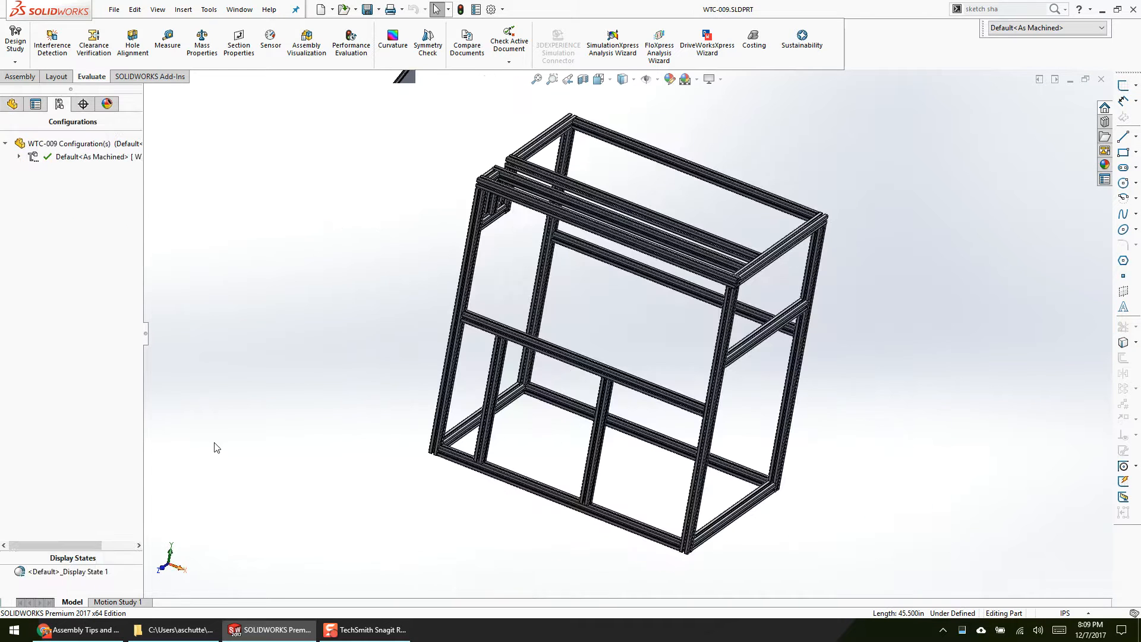
left_click(13, 104)
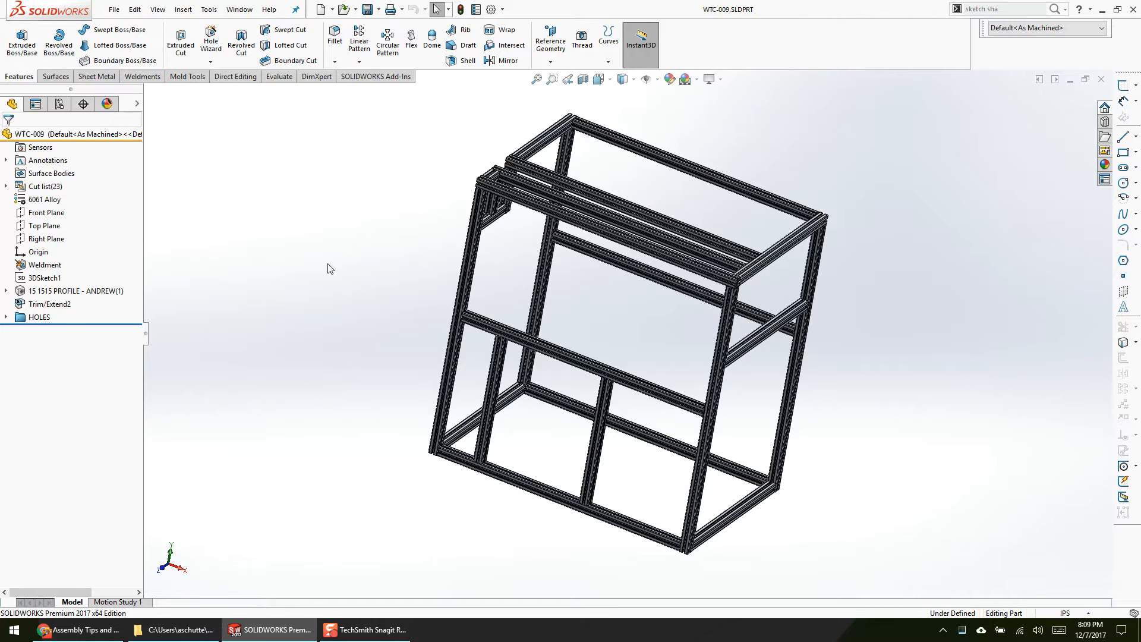
Step: Set the display projection to Duplicate and view the whole WTC-009 extrusion frame at an angle from the front
key("super+p")
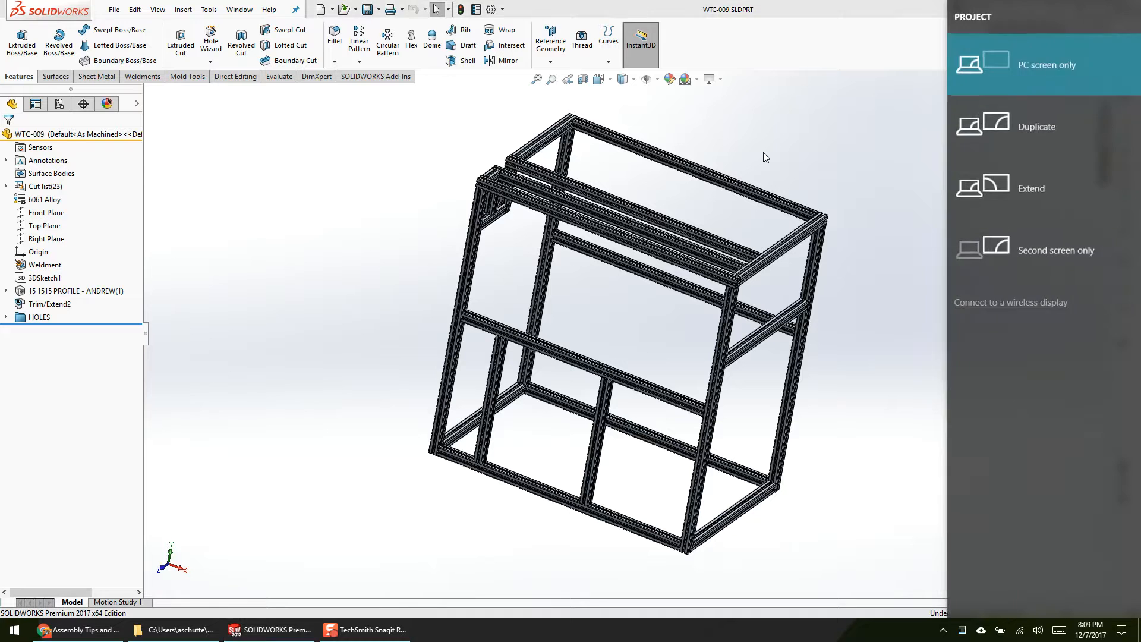
left_click(1043, 125)
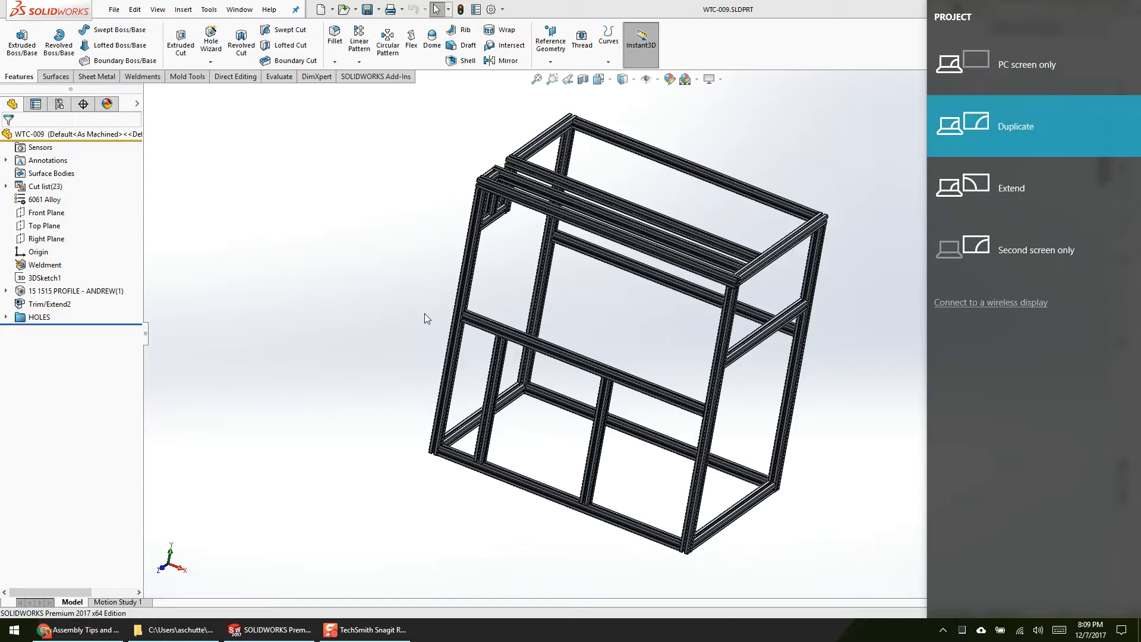
middle_click_drag(263, 250, 307, 299)
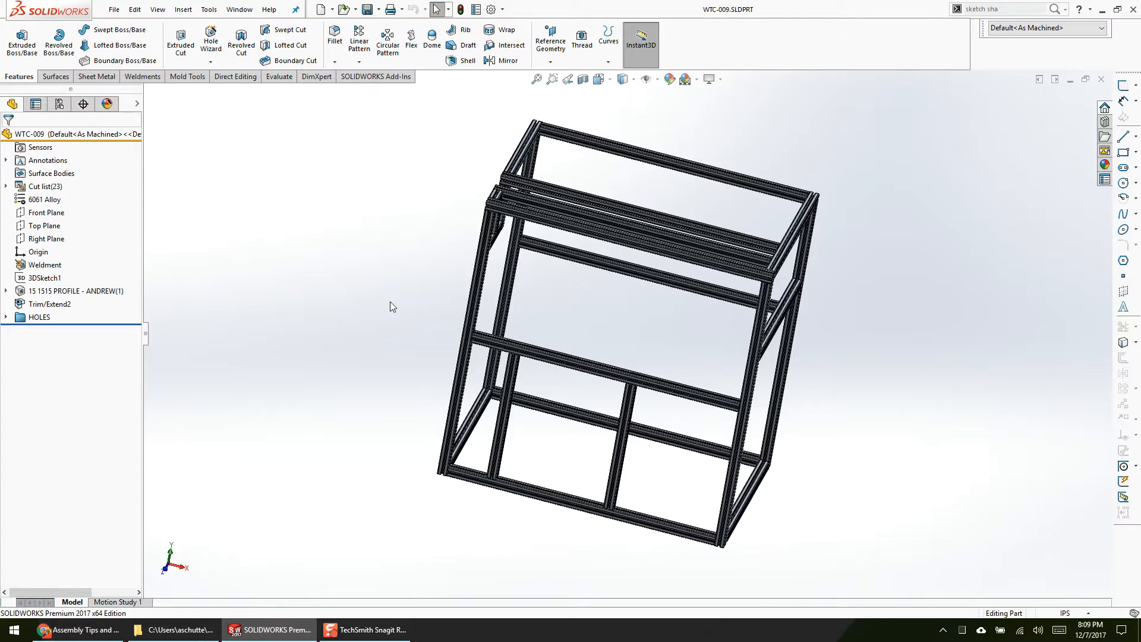
scroll(724, 275, "down", 1)
middle_click_drag(746, 308, 636, 323)
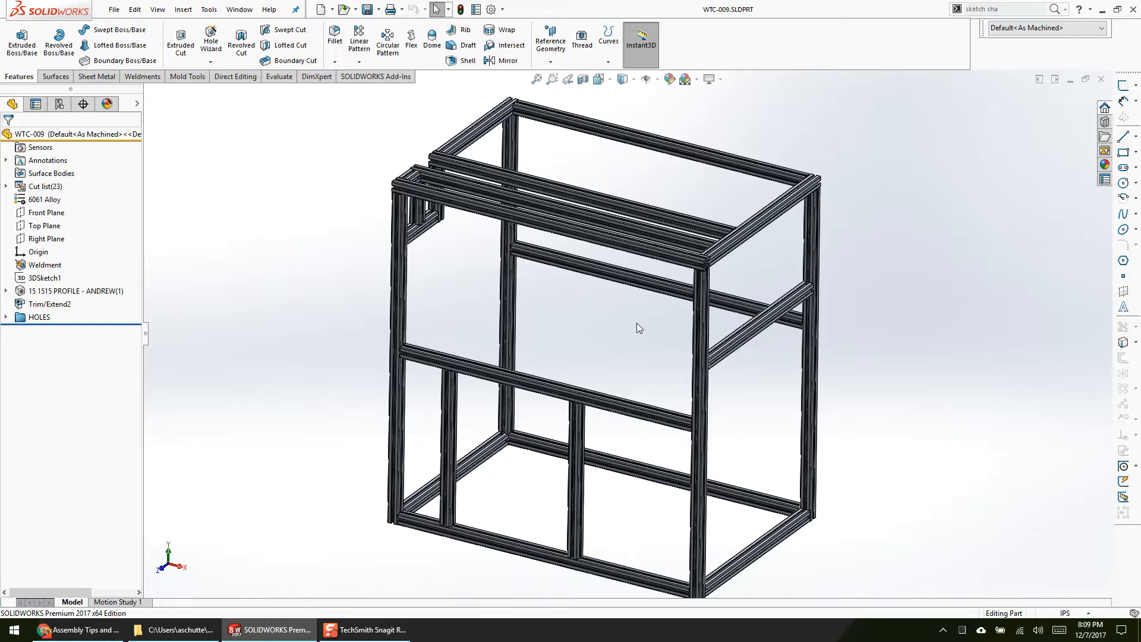
middle_click_drag(565, 313, 624, 325)
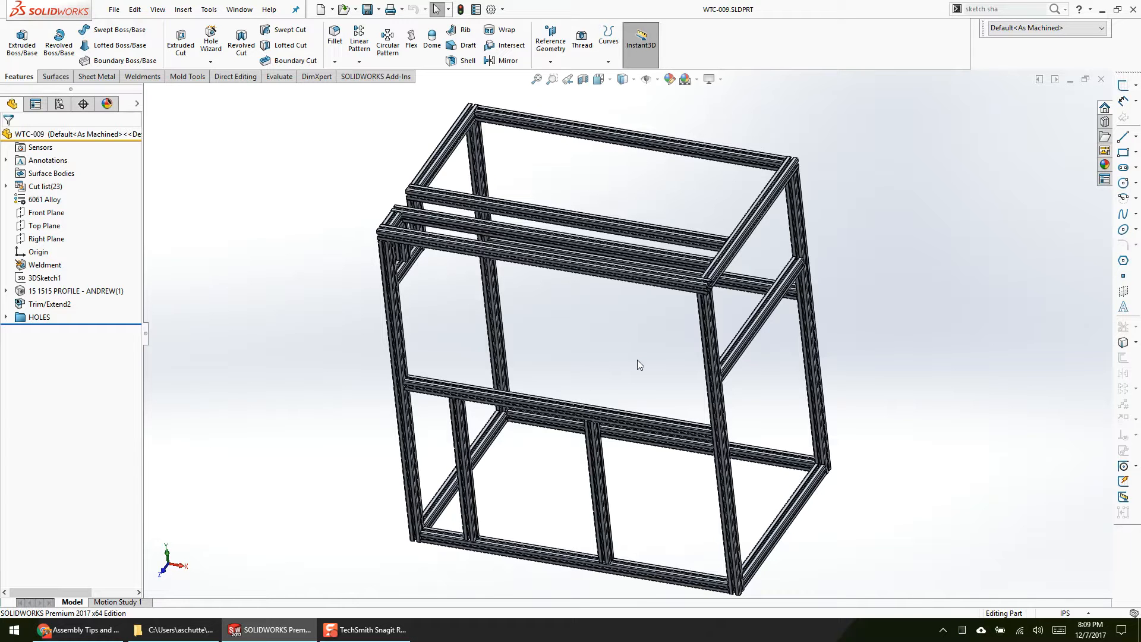
Step: Examine the T-slot end profile of the extrusion at the frame's upper front corner joint
scroll(757, 156, "down", 15)
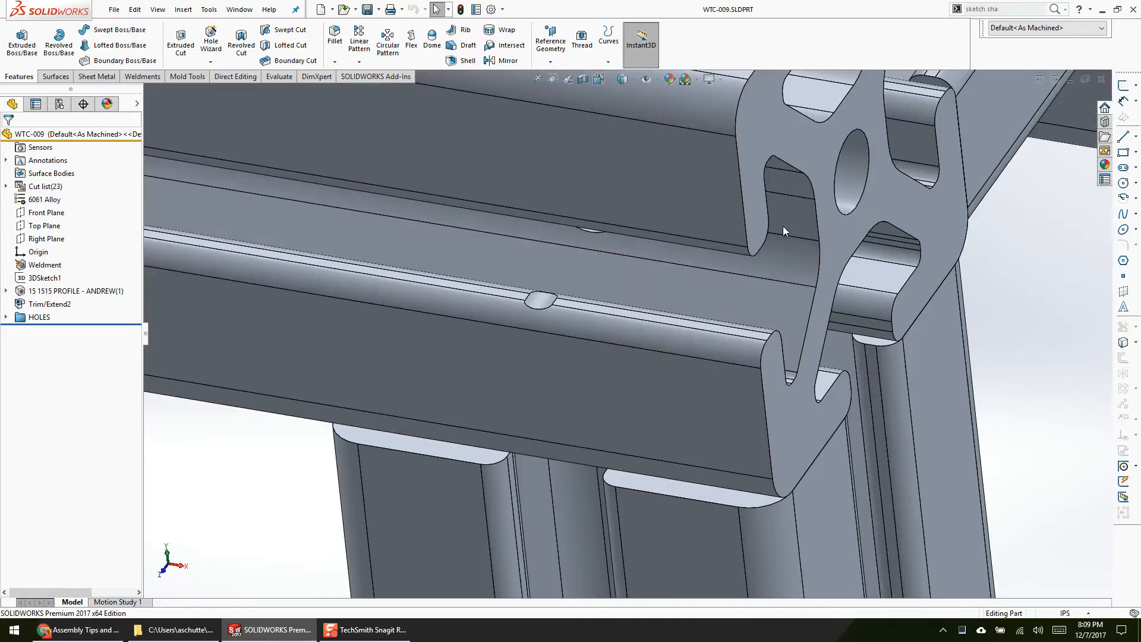
scroll(806, 147, "up", 2)
middle_click_drag(805, 147, 735, 285)
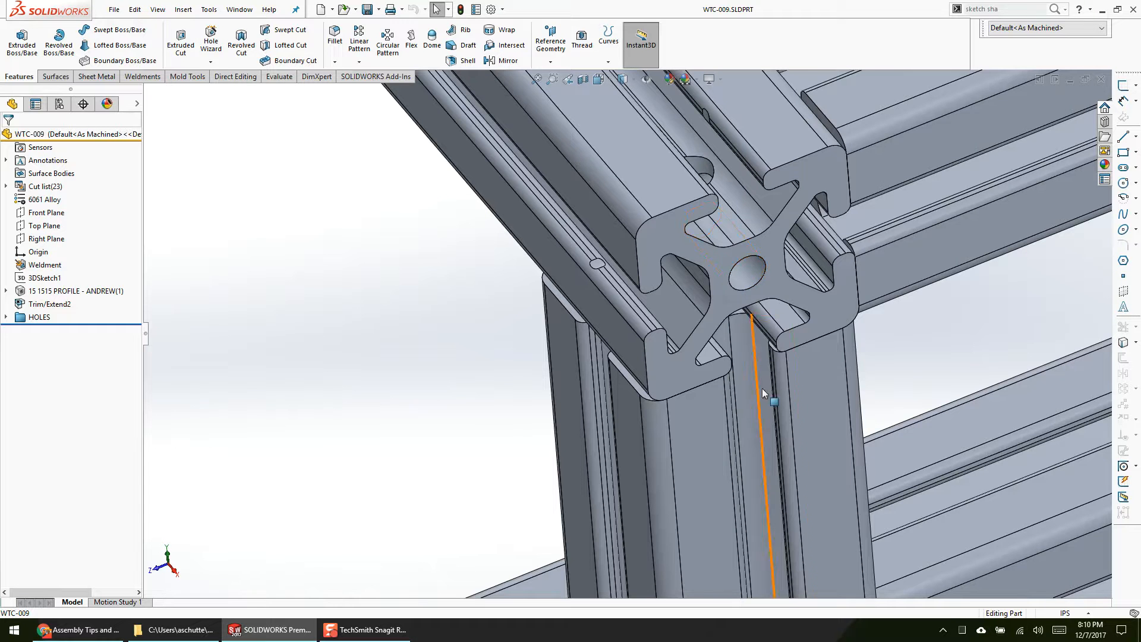
scroll(765, 389, "down", 5)
left_click(783, 245)
left_click(596, 301, "ctrl")
middle_click_drag(597, 297, 540, 195)
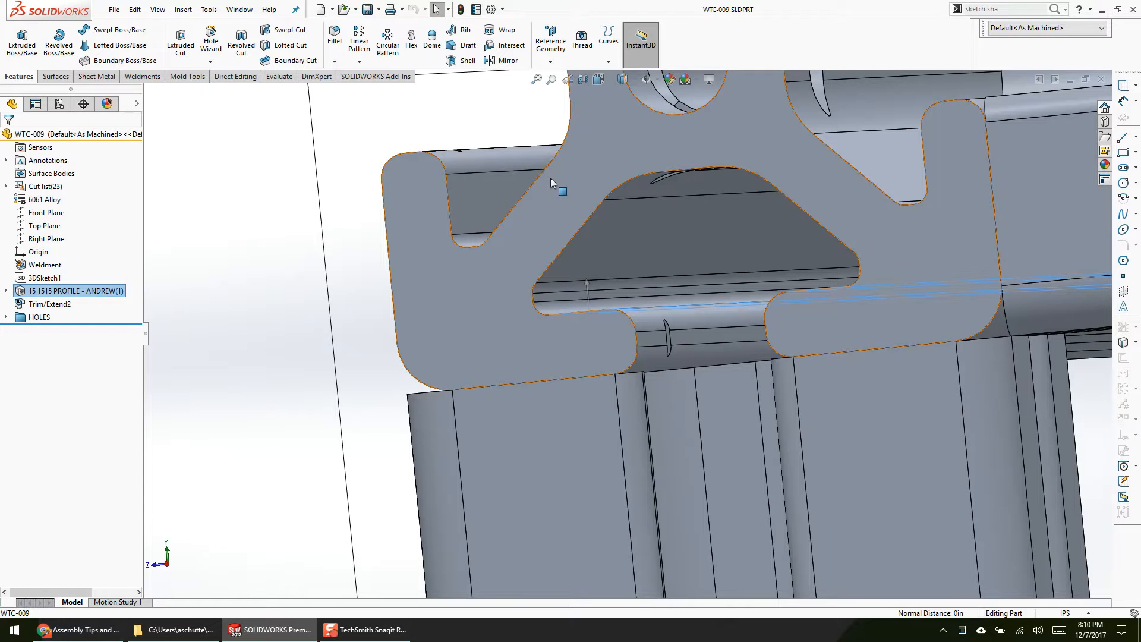
Step: Examine the clearance hole in the slot of the horizontal extrusion beside the upper front corner
scroll(664, 307, "up", 5)
middle_click_drag(665, 306, 761, 351)
key("Escape")
scroll(690, 298, "down", 2)
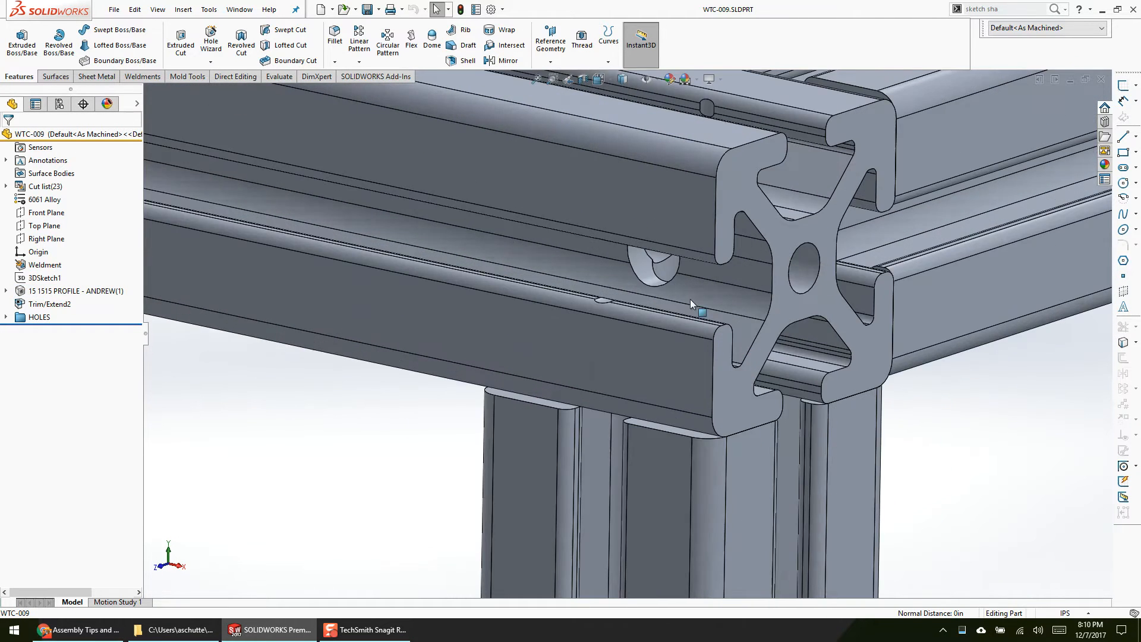
middle_click_drag(690, 299, 690, 272)
left_click(644, 278)
left_click(366, 442)
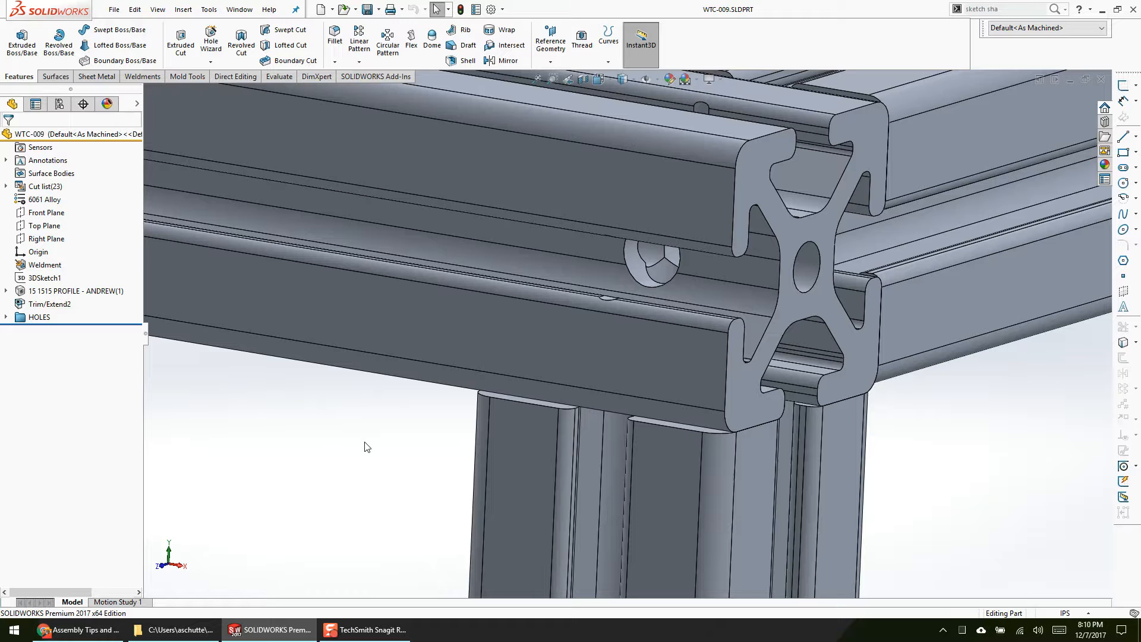
Step: Examine the hole locations along the upper rails and corner joints of the frame
scroll(376, 445, "up", 5)
left_click(537, 81)
middle_click_drag(497, 295, 607, 320)
scroll(636, 333, "down", 3)
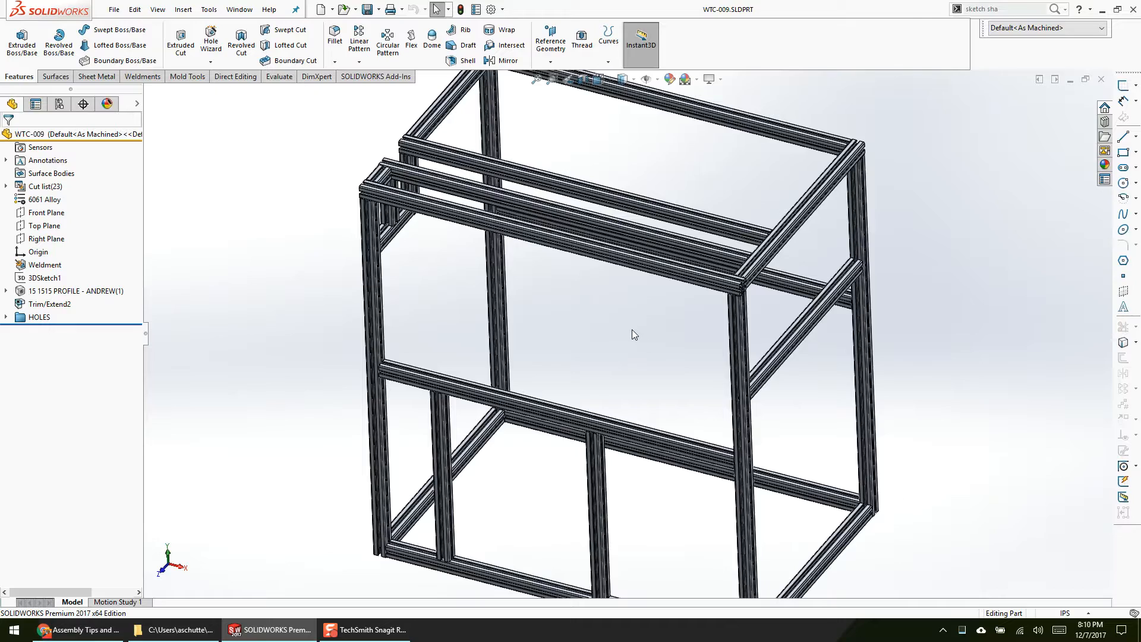
scroll(565, 360, "down", 10)
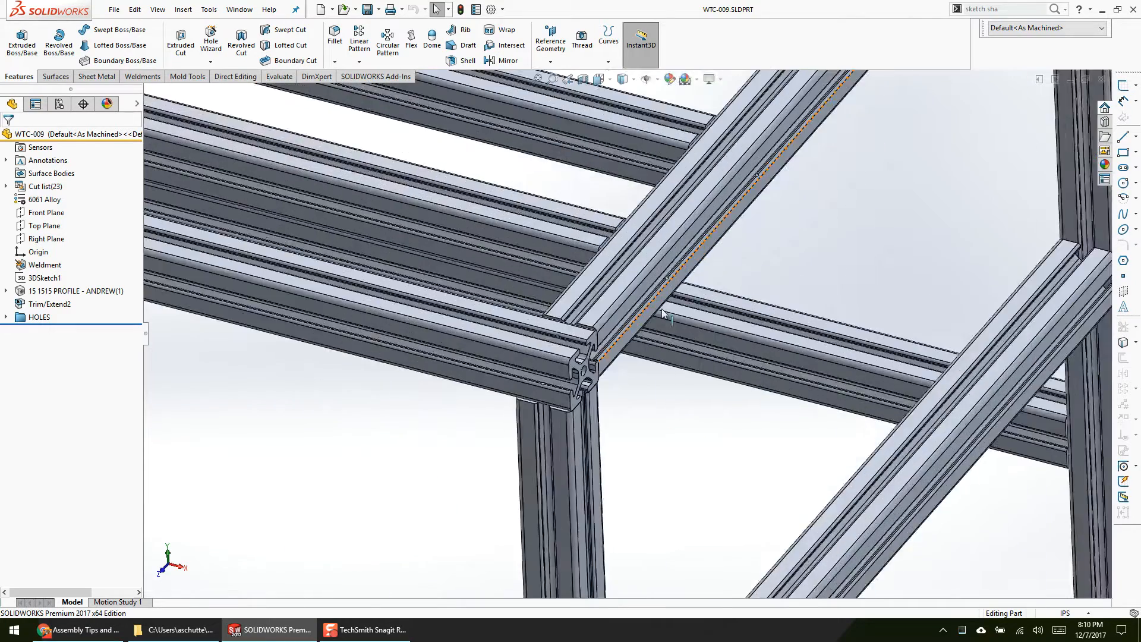
scroll(552, 287, "up", 10)
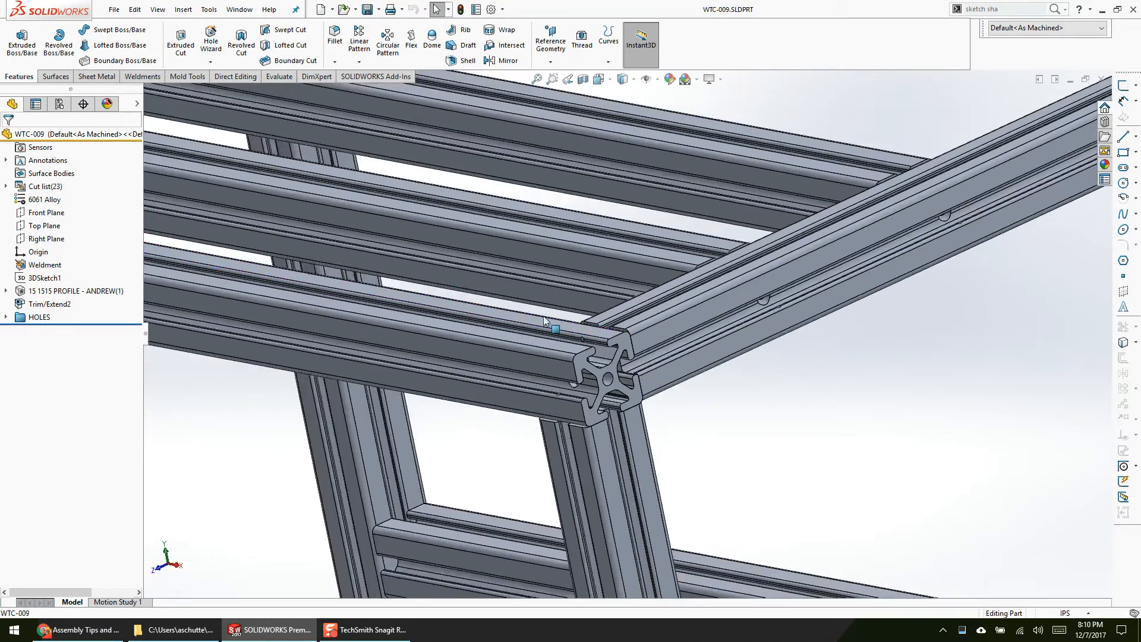
scroll(637, 393, "up", 1)
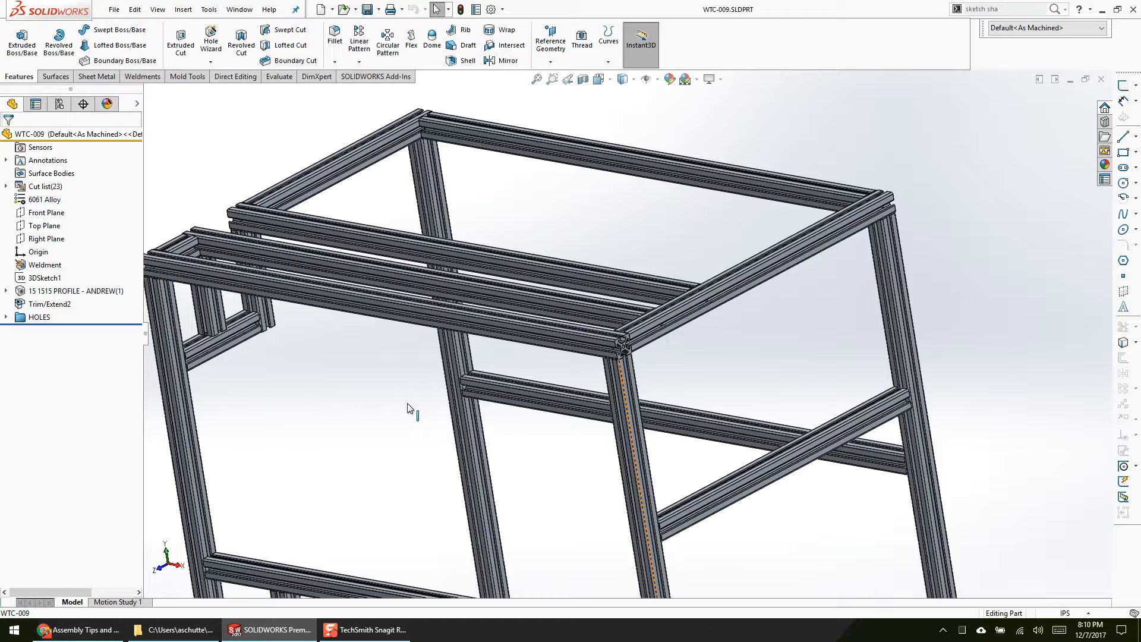
Step: Open 3DSketch2 of the 5/16 Clearance Hole1 feature in the HOLES folder for editing
left_click(6, 318)
right_click(34, 331)
left_click(20, 331)
right_click(45, 344)
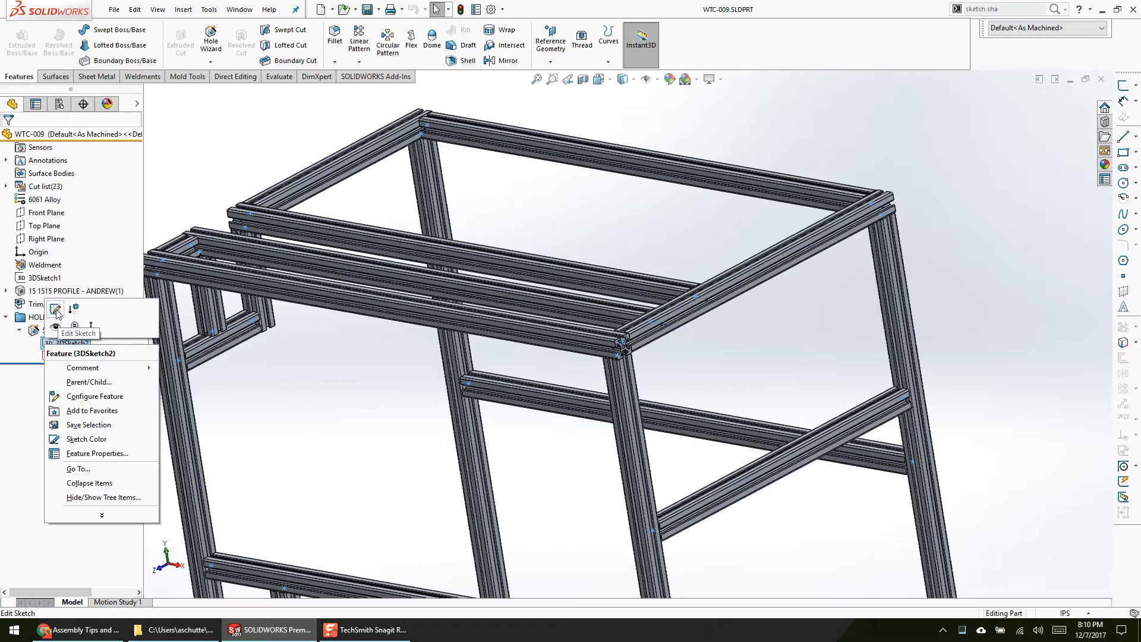
left_click(56, 310)
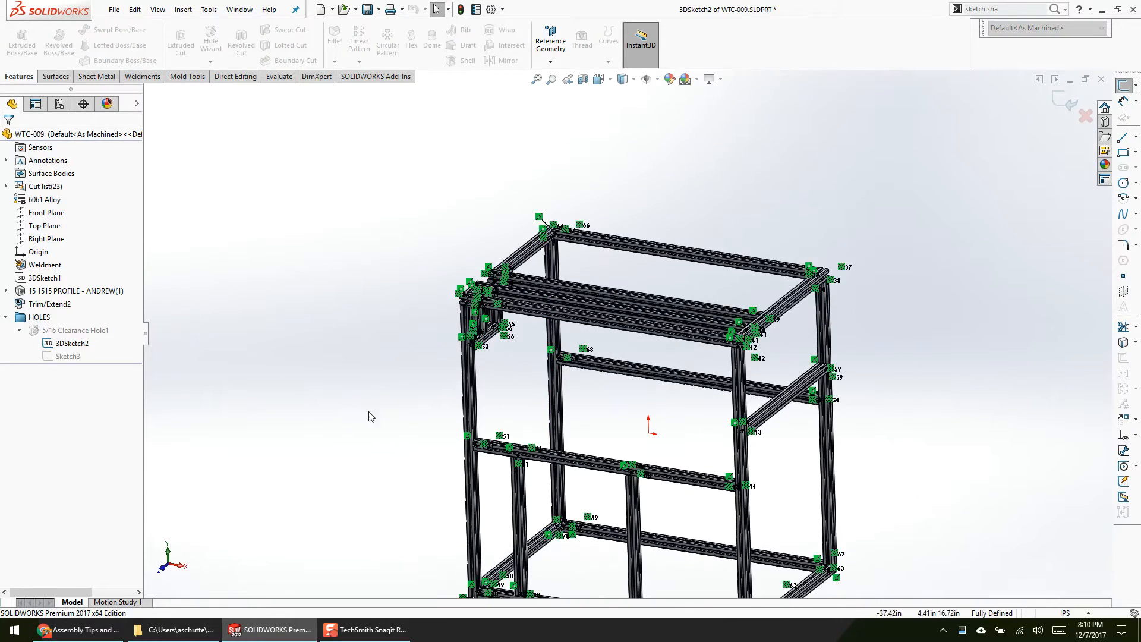
Step: Delete the hole sketch point at the joint between the middle crossbar and the front upright
scroll(653, 389, "down", 5)
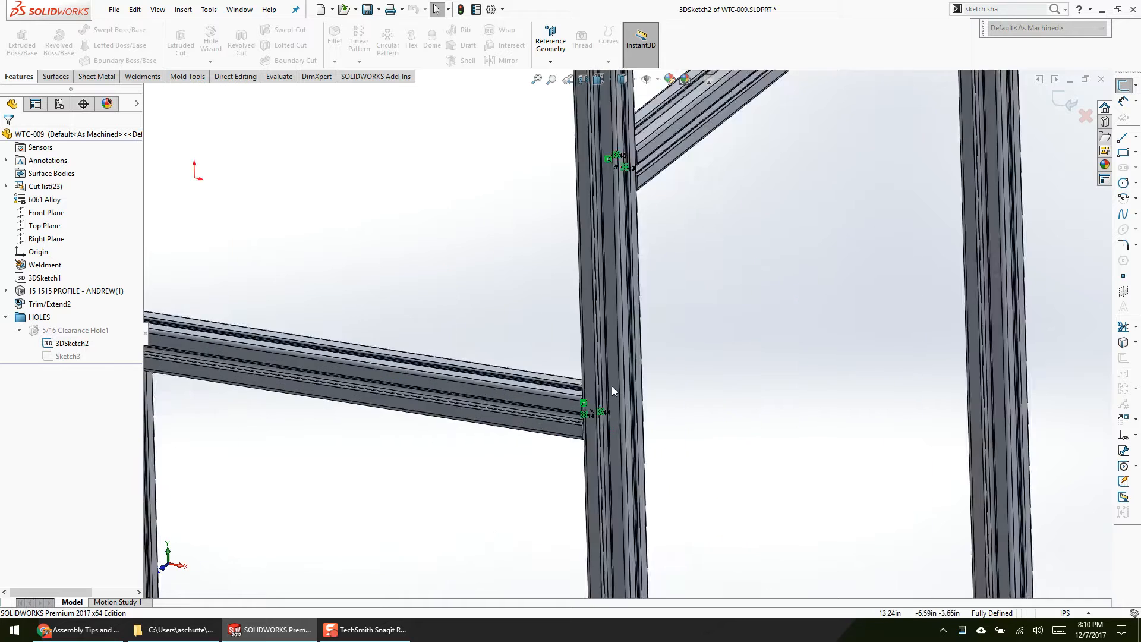
scroll(621, 391, "down", 5)
mouse_move(626, 393)
middle_mouse_down()
mouse_move(713, 415)
mouse_move(727, 434)
middle_mouse_up()
scroll(630, 357, "up", 3)
left_click_drag(473, 252, 695, 455)
key("Delete")
Step: Place a sketch point on the upright, constrain it to the centre of the crossbar's bore edge, and exit the 3D sketch
right_click_drag(735, 464, 759, 438)
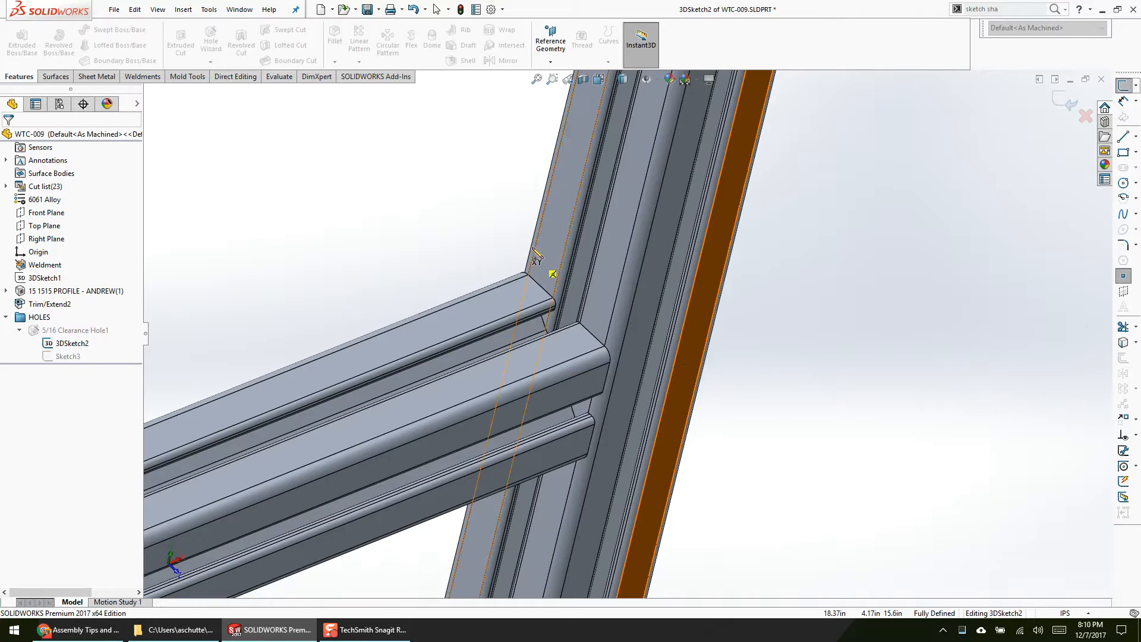
left_click(551, 241)
mouse_move(551, 241)
middle_mouse_down()
mouse_move(545, 227)
mouse_move(545, 353)
mouse_move(566, 398)
middle_mouse_up()
right_click(566, 399)
left_click(600, 400)
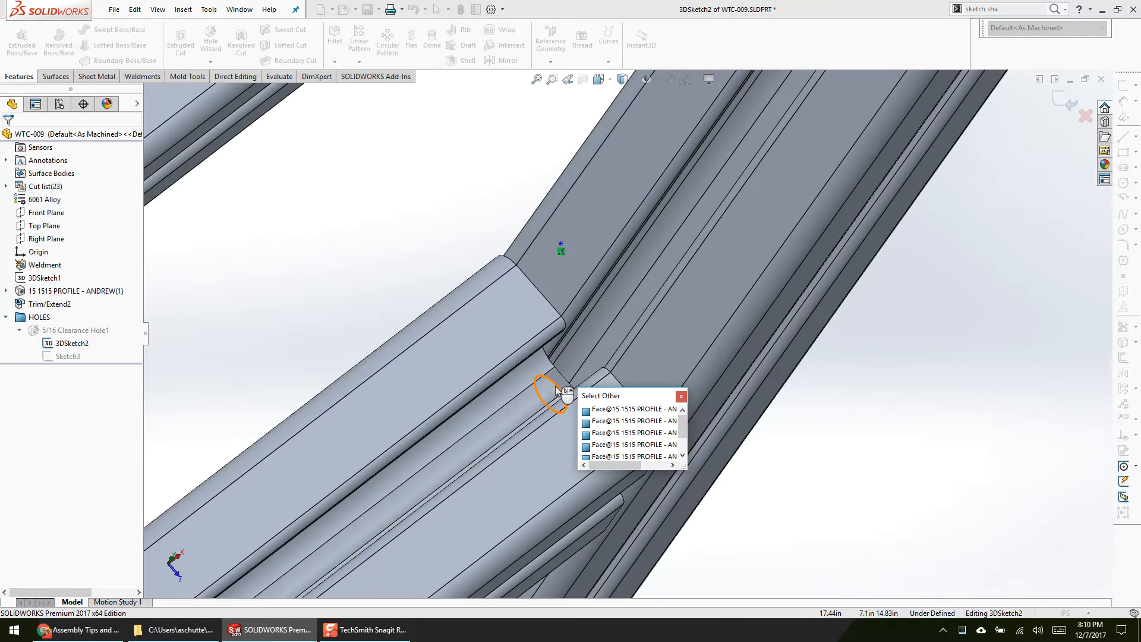
left_click(556, 388)
left_click(562, 244, "ctrl")
left_click(597, 191)
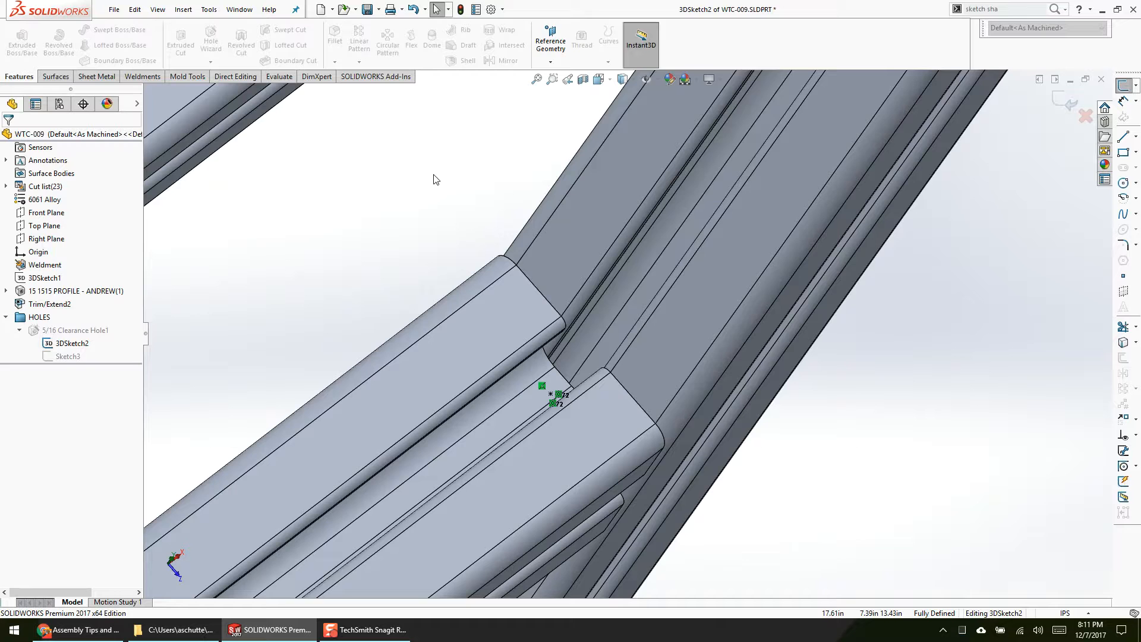
left_click(1065, 101)
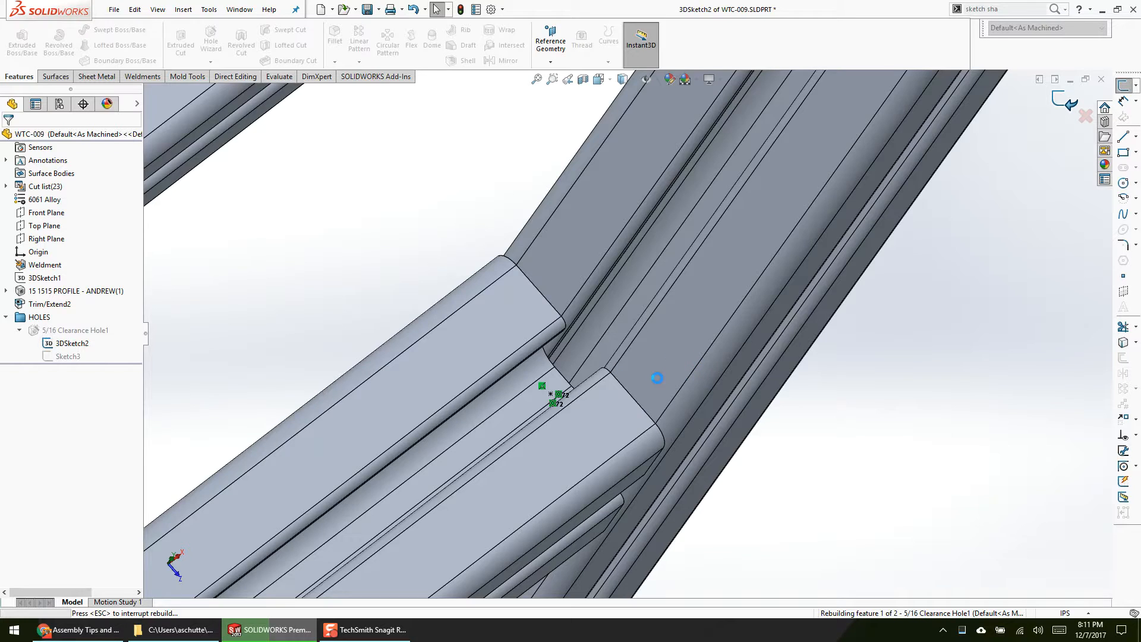
mouse_move(700, 446)
middle_mouse_down()
mouse_move(593, 253)
mouse_move(479, 250)
mouse_move(459, 271)
middle_mouse_up()
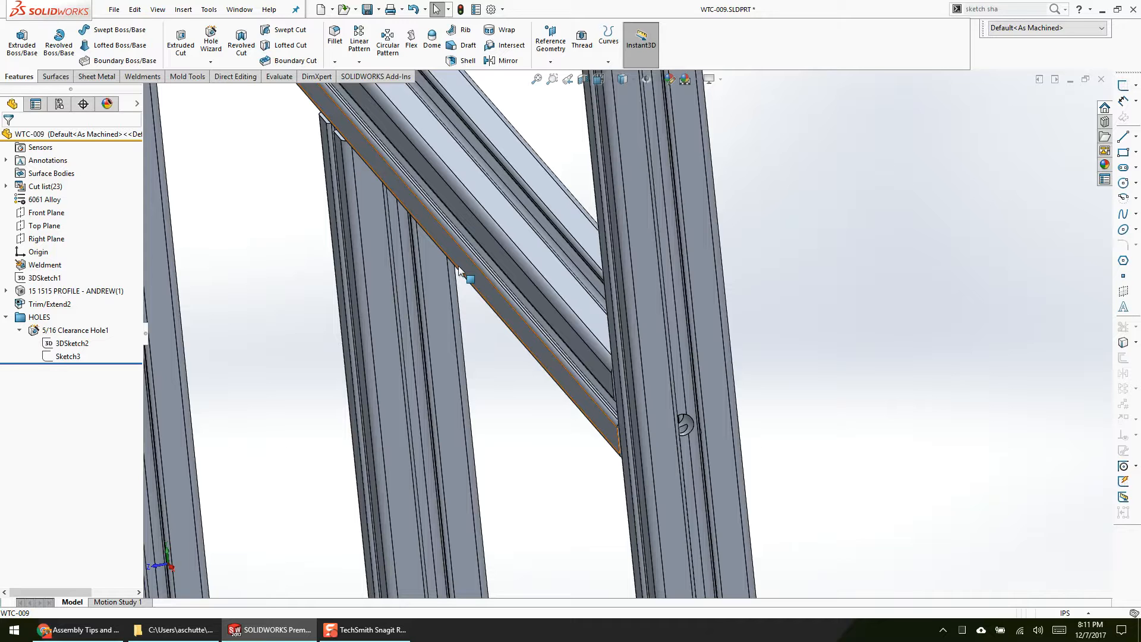
Step: Open the WTC-009 drawing from the frame part and display Sheet2
right_click(483, 254)
left_click(508, 239)
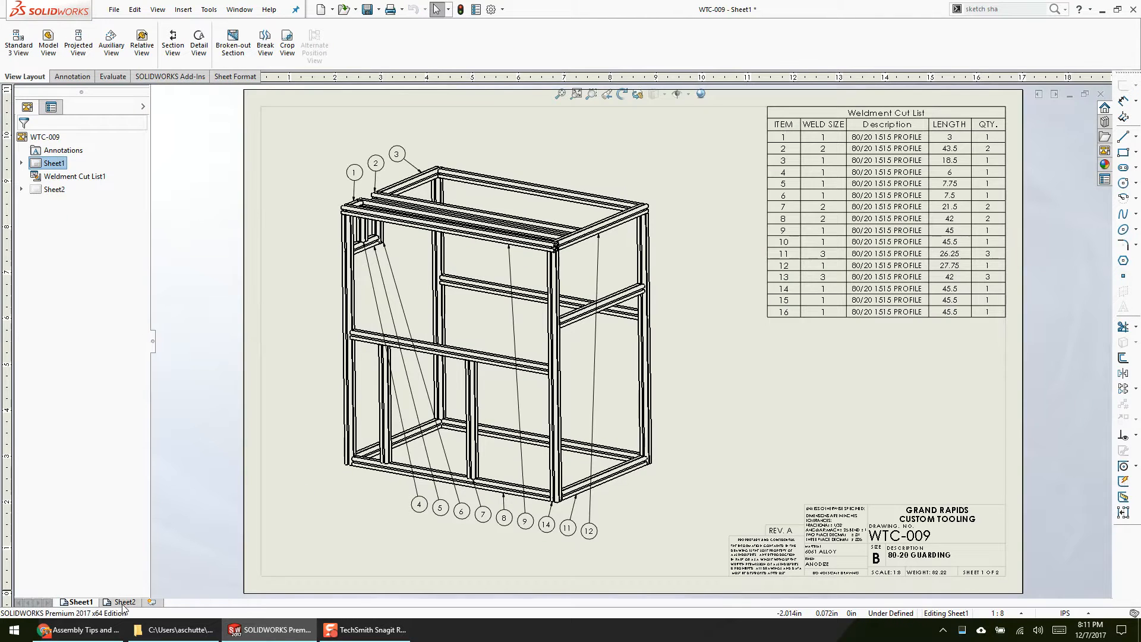
left_click(124, 602)
Step: Move the .332 diameter hole callout slightly closer to the item 8 extrusion view
scroll(511, 213, "down", 4)
middle_click_drag(592, 455, 650, 460)
left_click_drag(975, 228, 952, 230)
left_click(798, 390)
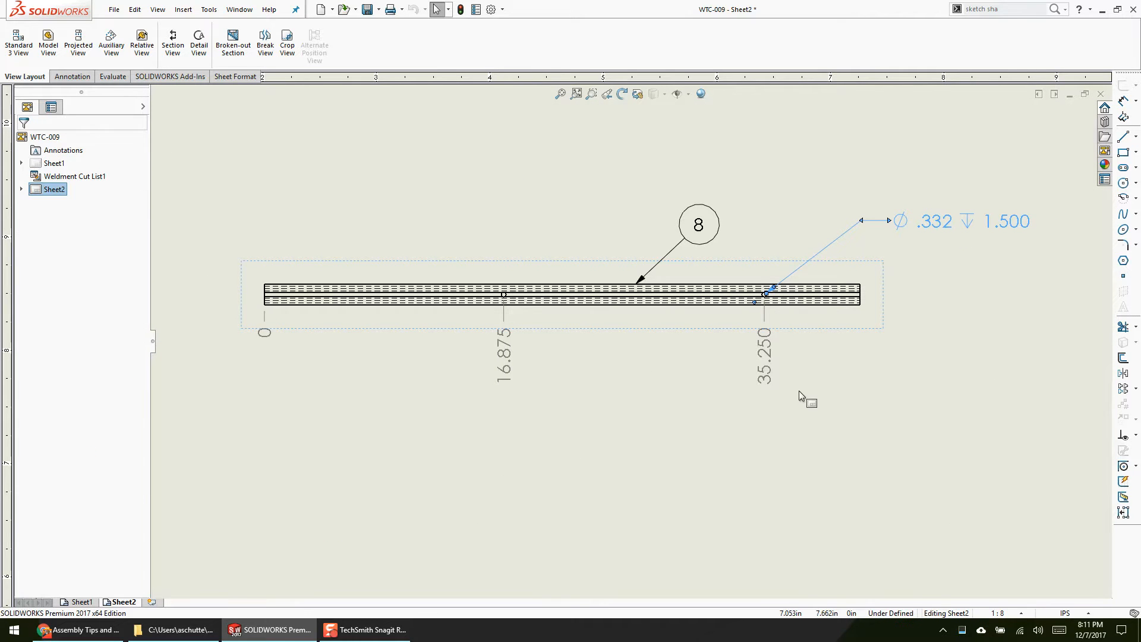
Step: Add the end edge of the item 8 extrusion to the existing ordinate dimensions on Sheet2
scroll(798, 390, "down", 3)
right_click(690, 349)
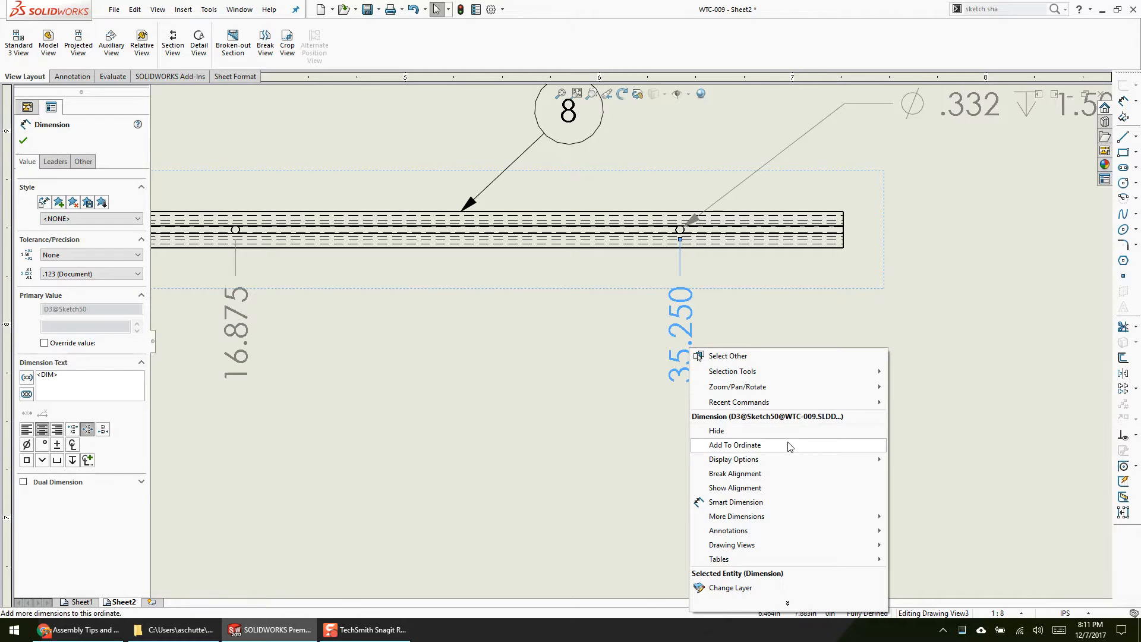
left_click(789, 444)
scroll(821, 292, "down", 3)
scroll(819, 291, "down", 2)
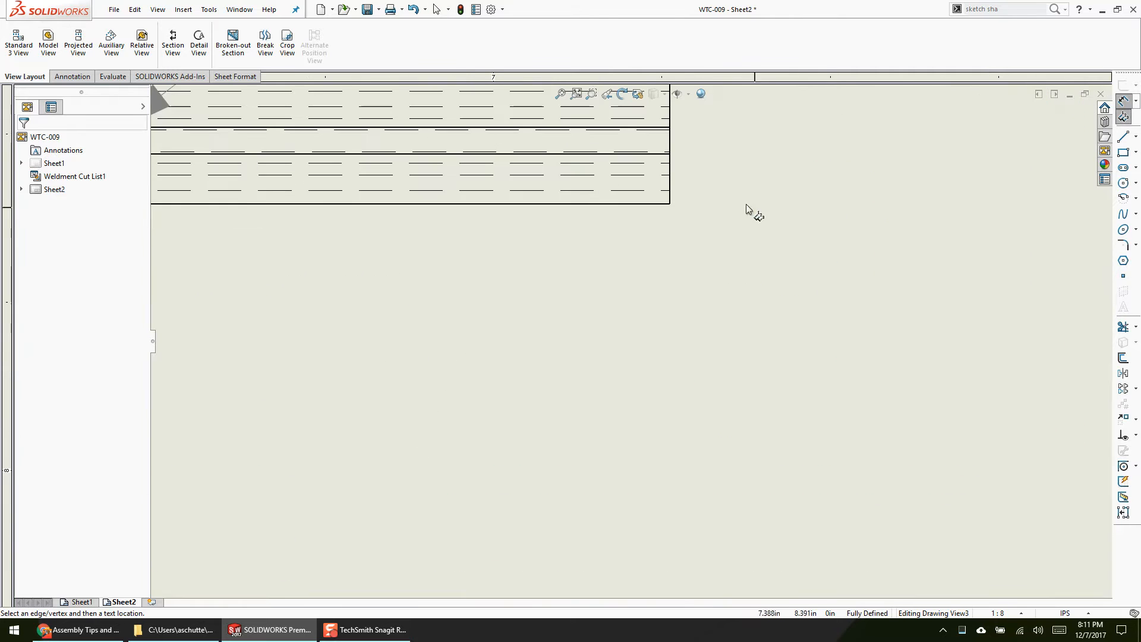
left_click(672, 194)
scroll(636, 416, "up", 8)
key("Escape")
key("Escape")
Step: Save the WTC-009 drawing
middle_click_drag(498, 420, 667, 425)
scroll(660, 425, "up", 1)
key("ctrl+s")
scroll(519, 488, "up", 2)
middle_click_drag(543, 486, 606, 479)
left_click(590, 483)
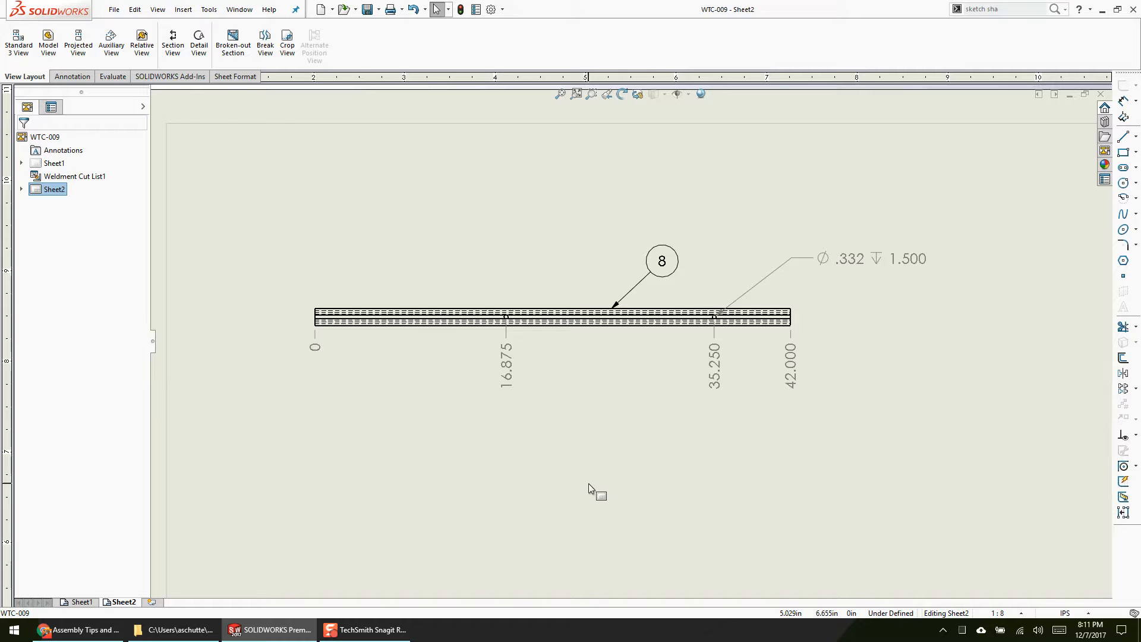
Step: Switch to the WTC-009 part, show the whole frame, and highlight the locations of the 5/16 clearance holes
key("ctrl+Tab")
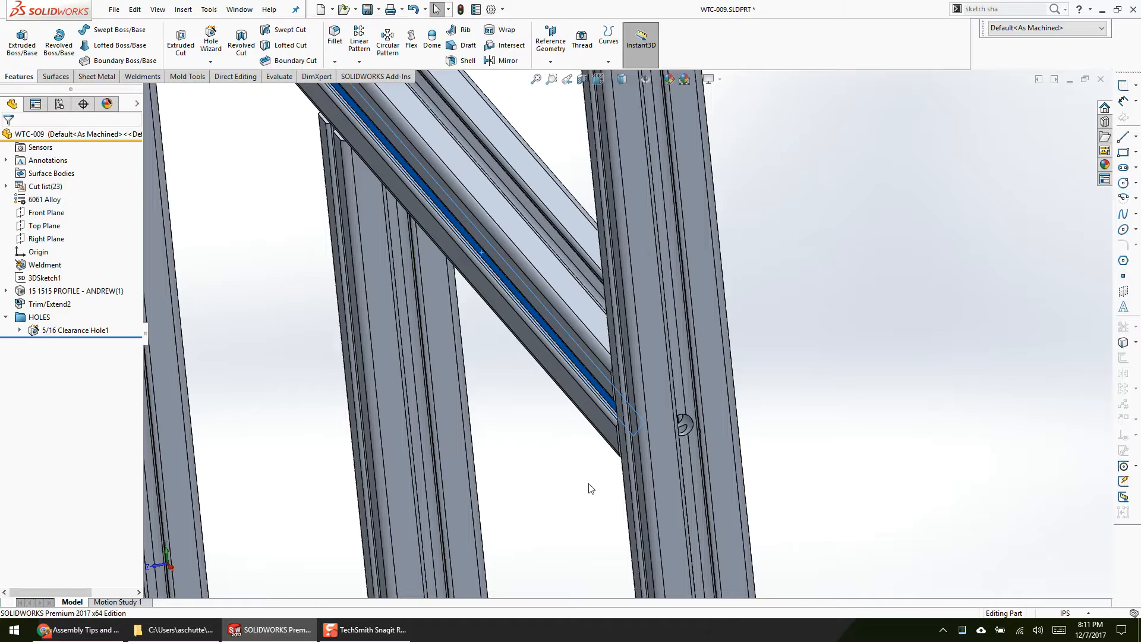
left_click(589, 483)
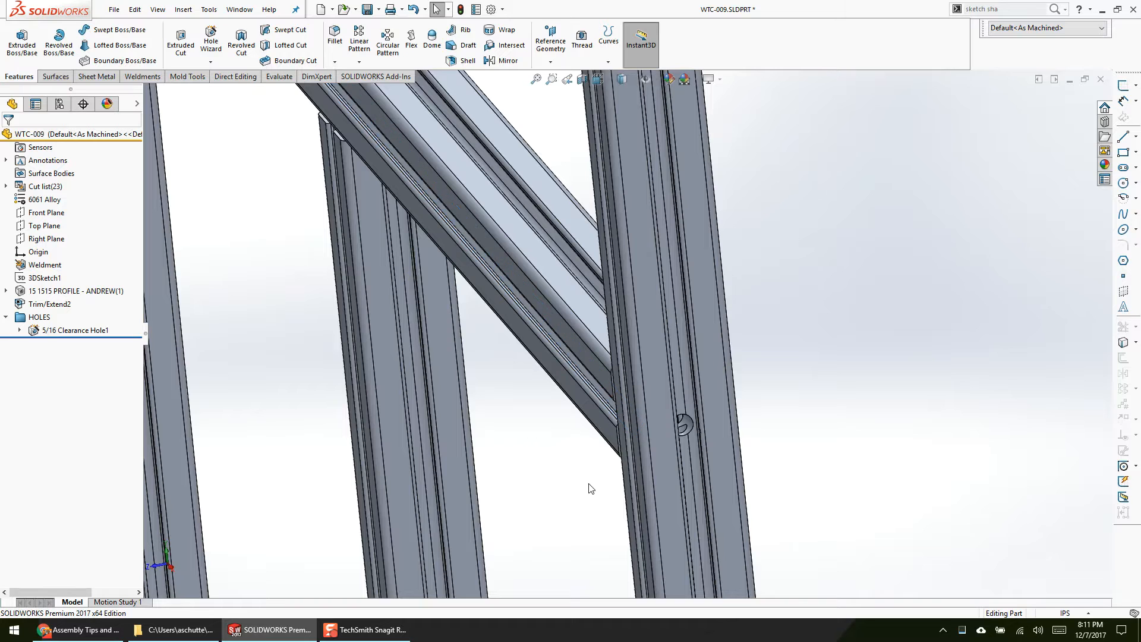
left_click(547, 63)
left_click(534, 80)
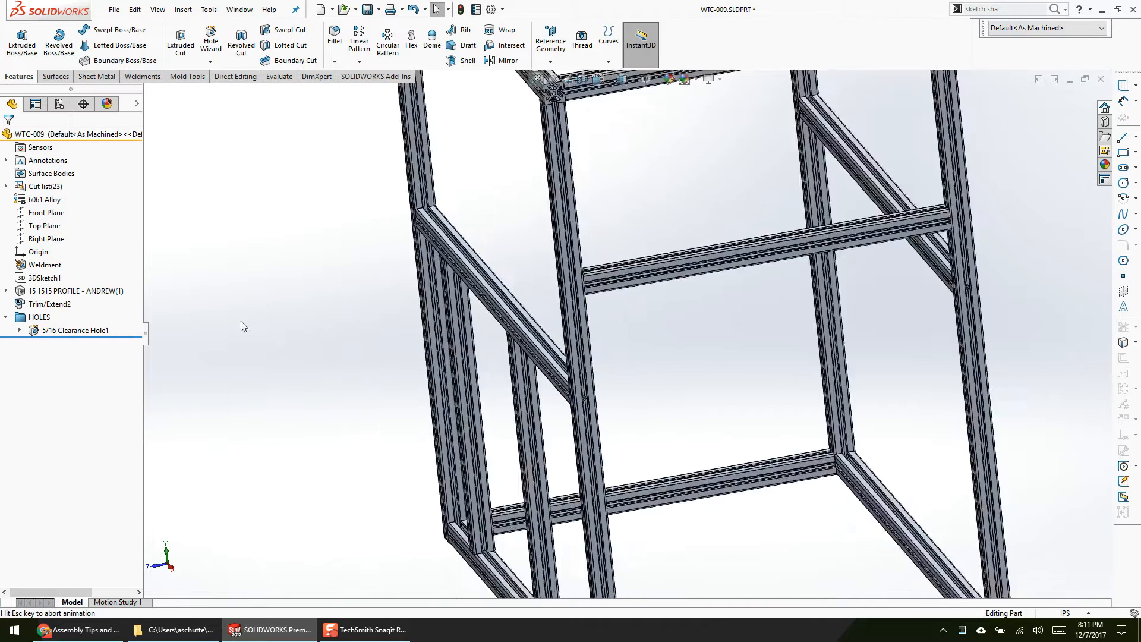
left_click(76, 332)
middle_click_drag(280, 379, 374, 438)
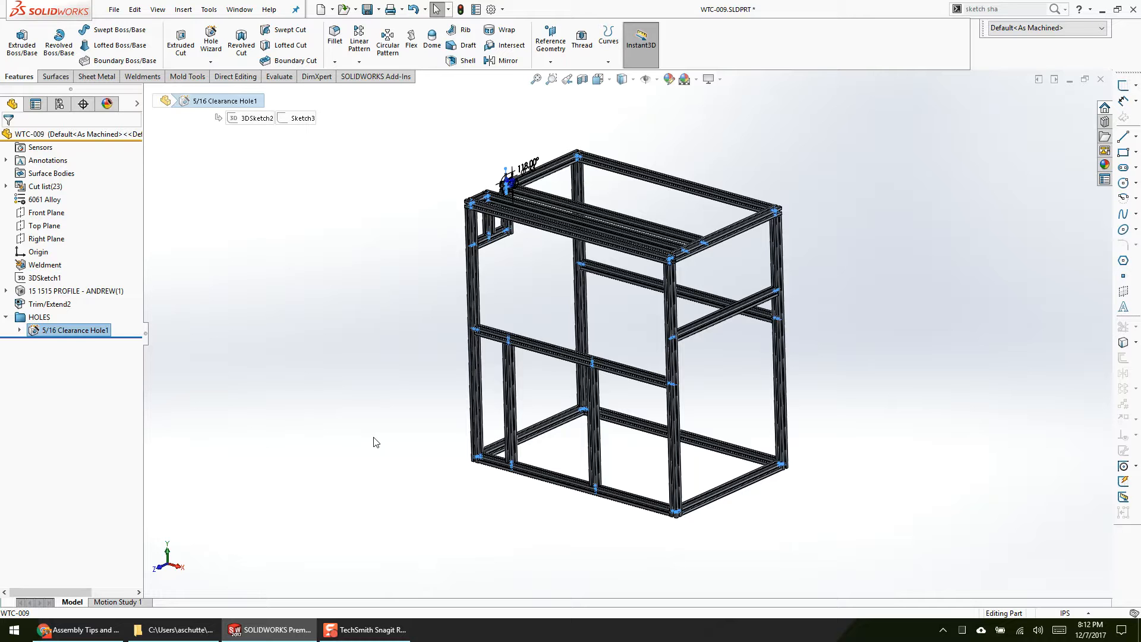
Step: Switch to the WTC-01 assembly, open its WTC-009 extrusion frame, and edit 3DSketch2 of the 5/16 clearance hole feature
key("ctrl+Tab")
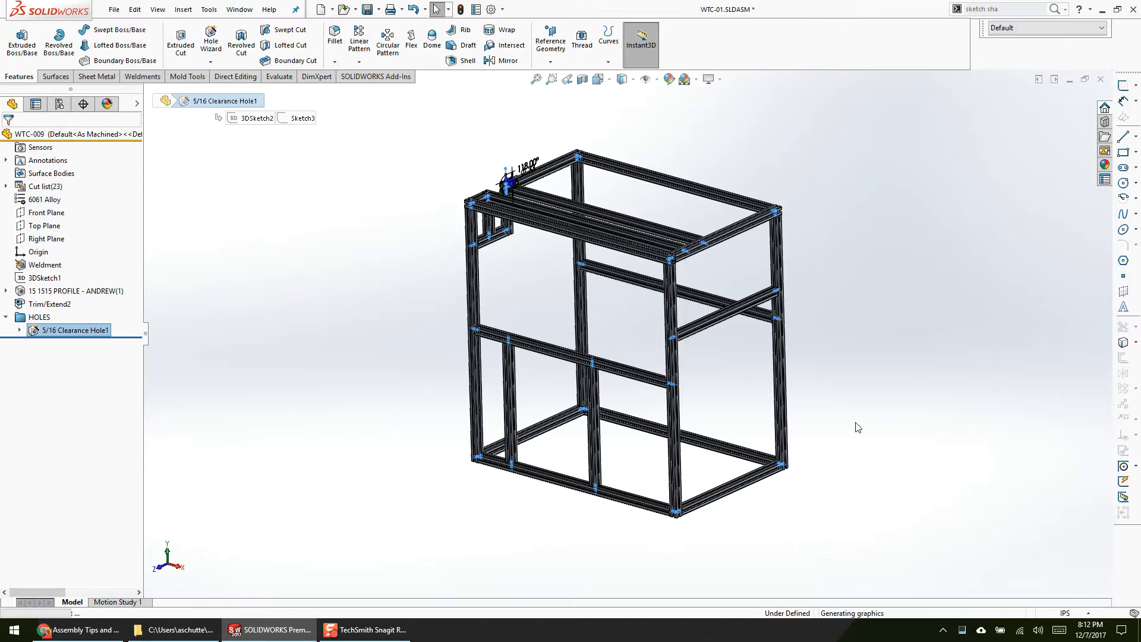
key("f")
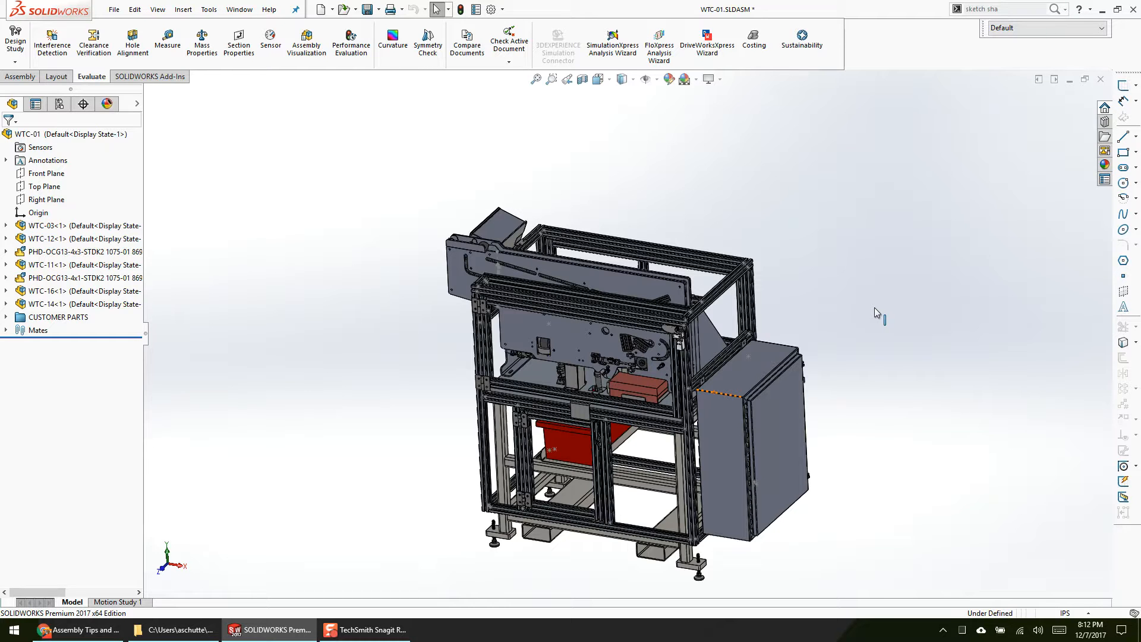
right_click(712, 255)
left_click(724, 204)
left_click(19, 330)
right_click(52, 346)
left_click(62, 314)
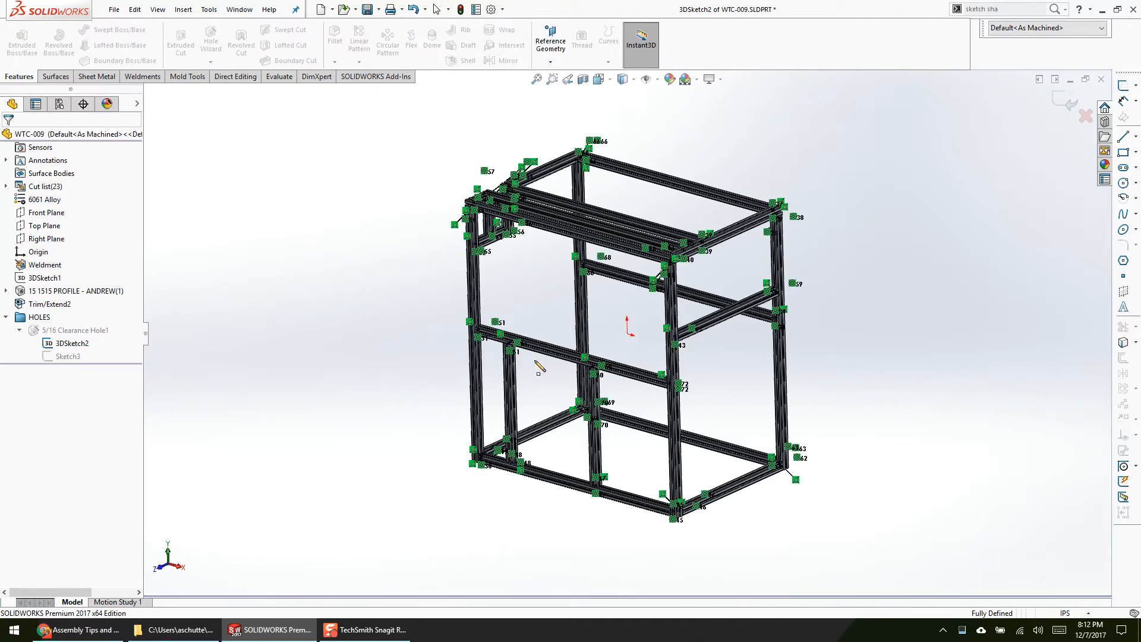
Step: Place three unconstrained sketch points on different faces of the upper side rail near the crossbar joint
scroll(700, 214, "down", 10)
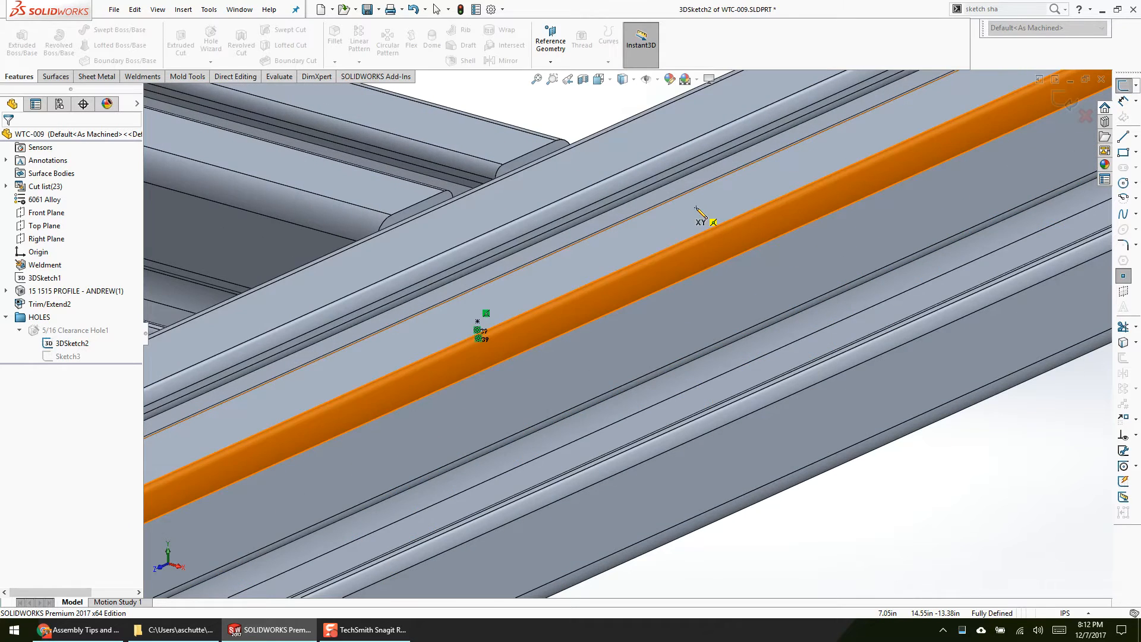
left_click(627, 145)
left_click(702, 209)
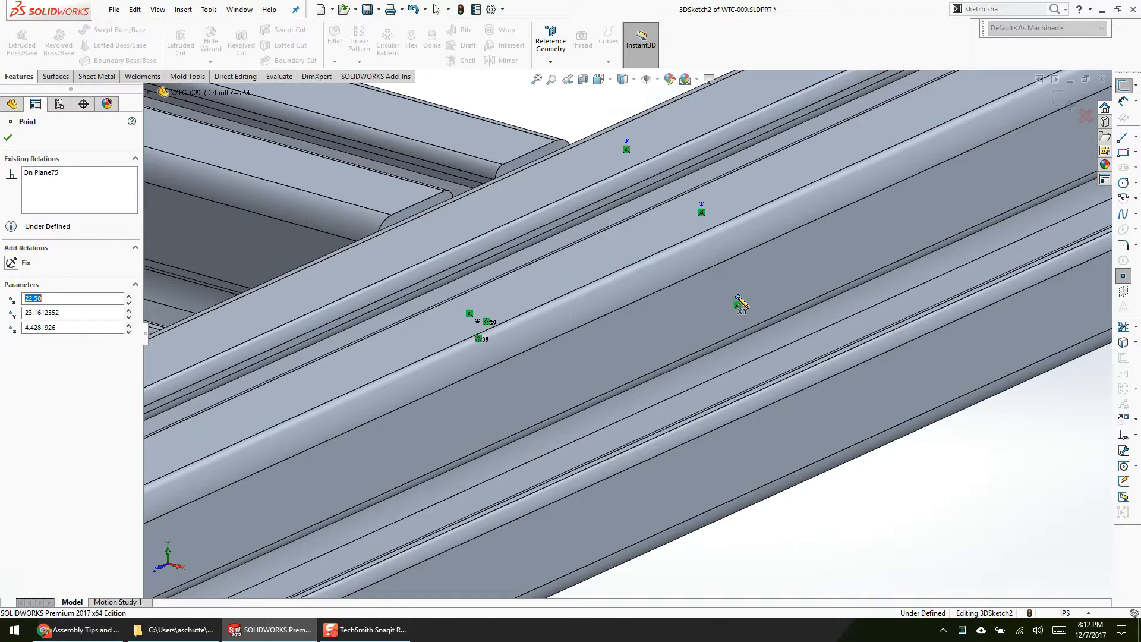
left_click(738, 303)
key("Escape")
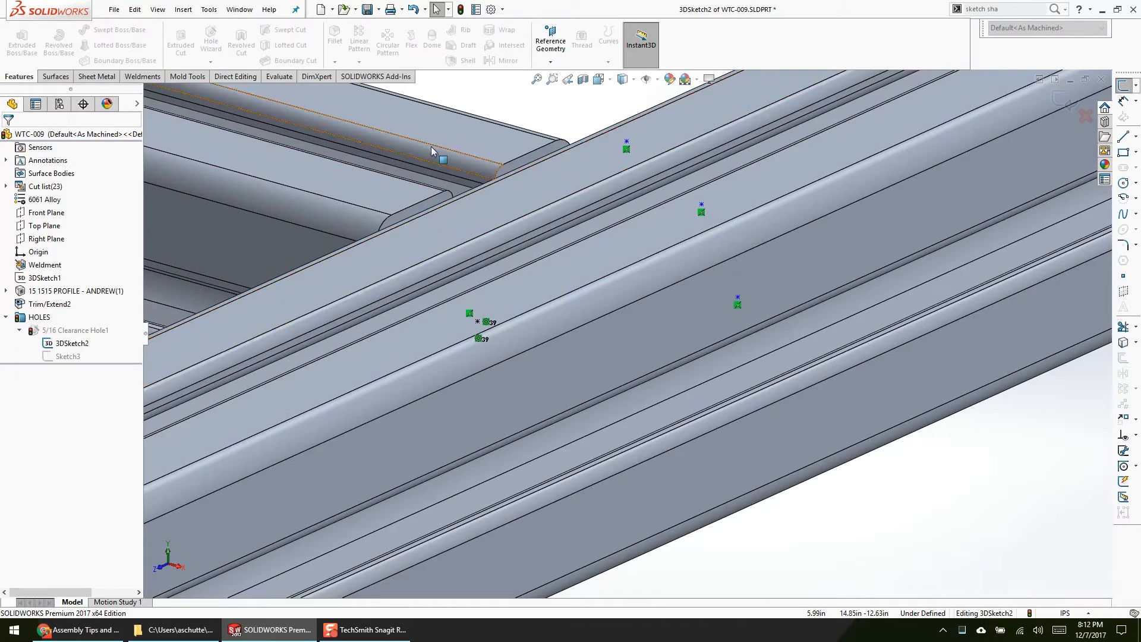
Step: Delete the hole sketch points around the crossbar joint on the upper side rail
scroll(627, 340, "up", 3)
left_click_drag(460, 128, 823, 502)
key("Delete")
Step: Place a sketch point on the upper side rail's inner face, beside the end of the inner crossbar
mouse_move(583, 398)
middle_mouse_down()
mouse_move(725, 416)
mouse_move(680, 440)
middle_mouse_up()
scroll(680, 440, "down", 3)
left_click(471, 316)
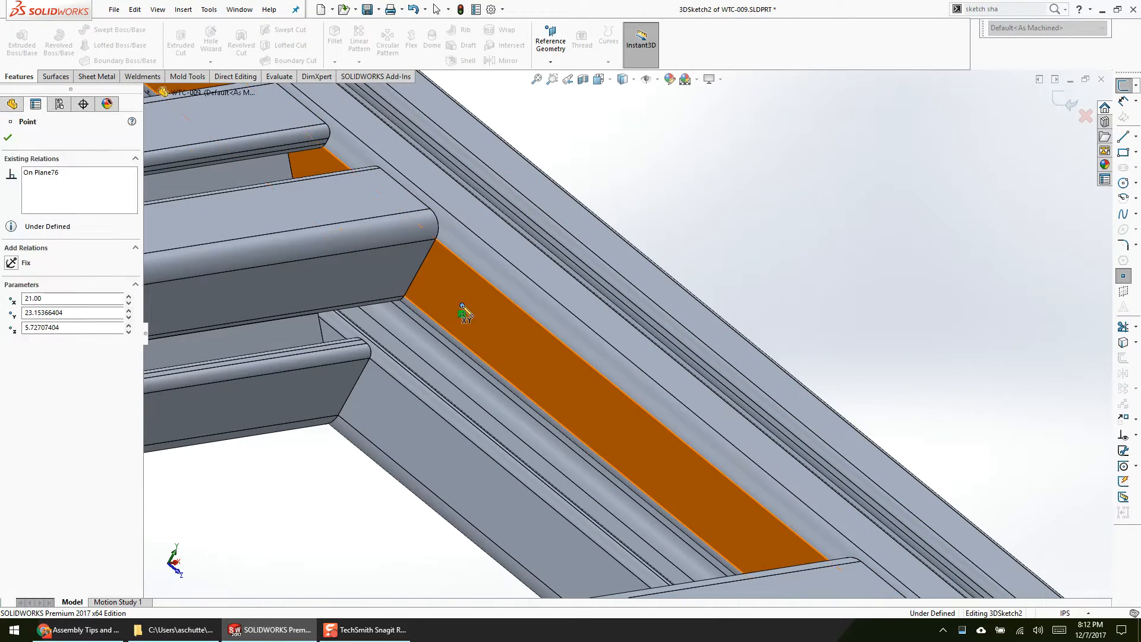
key("Escape")
Step: Constrain the sketch point to the centre of the crossbar's hidden bore edge
mouse_move(512, 352)
middle_mouse_down()
mouse_move(441, 351)
mouse_move(611, 325)
mouse_move(512, 303)
mouse_move(482, 233)
mouse_move(542, 190)
mouse_move(563, 284)
middle_mouse_up()
left_click(482, 233)
scroll(483, 234, "up", 4)
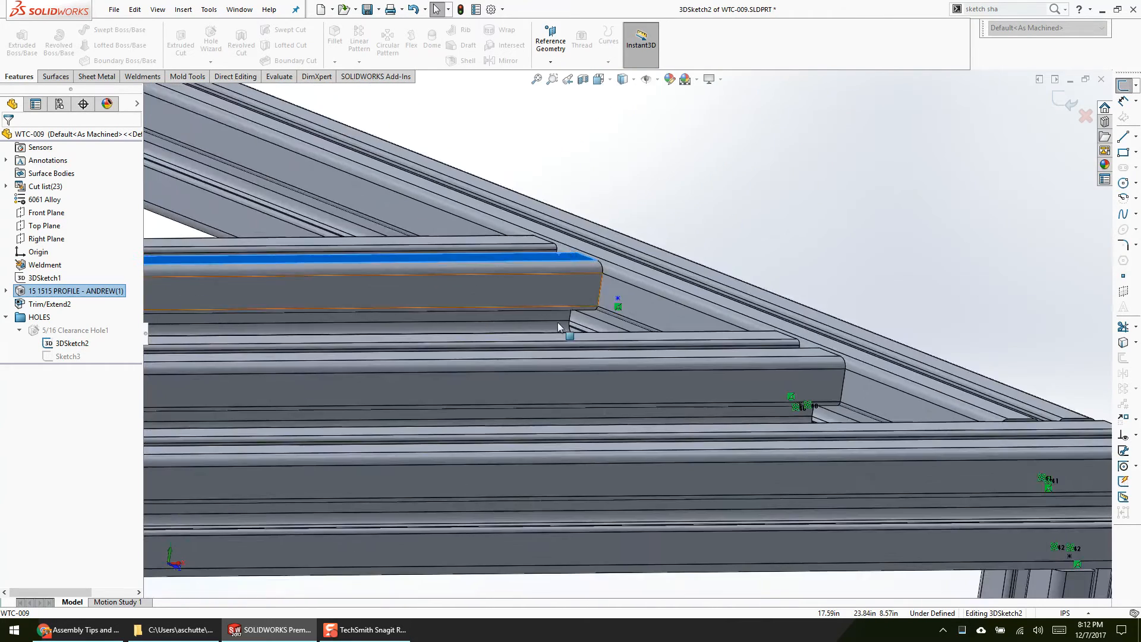
scroll(563, 309, "down", 7)
key("Escape")
right_click(617, 345)
left_click(626, 329)
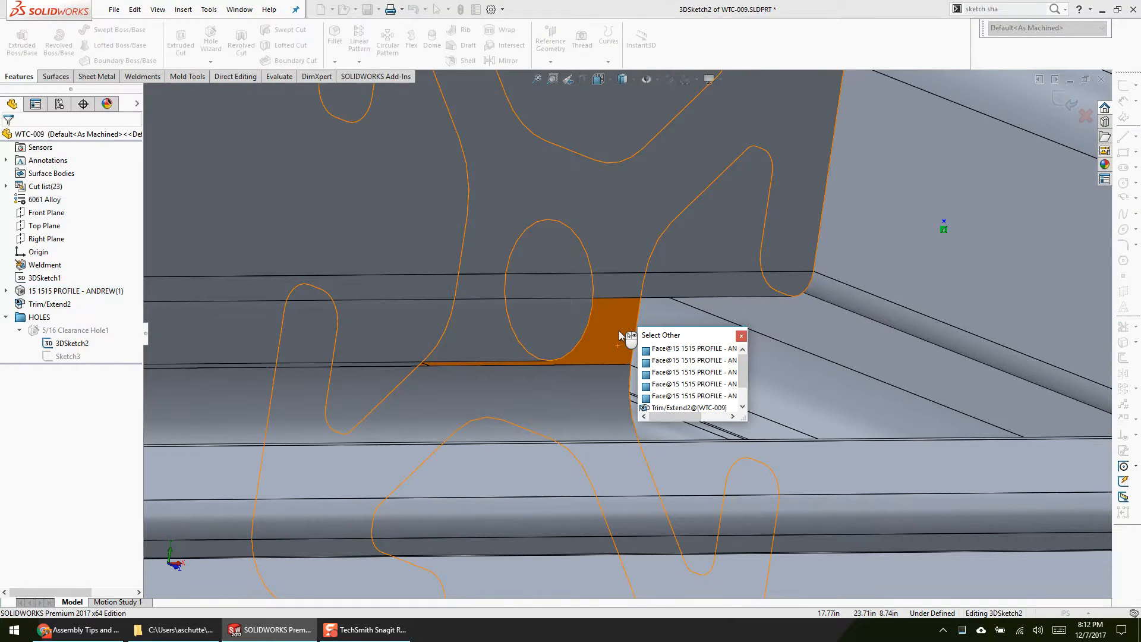
left_click(585, 333)
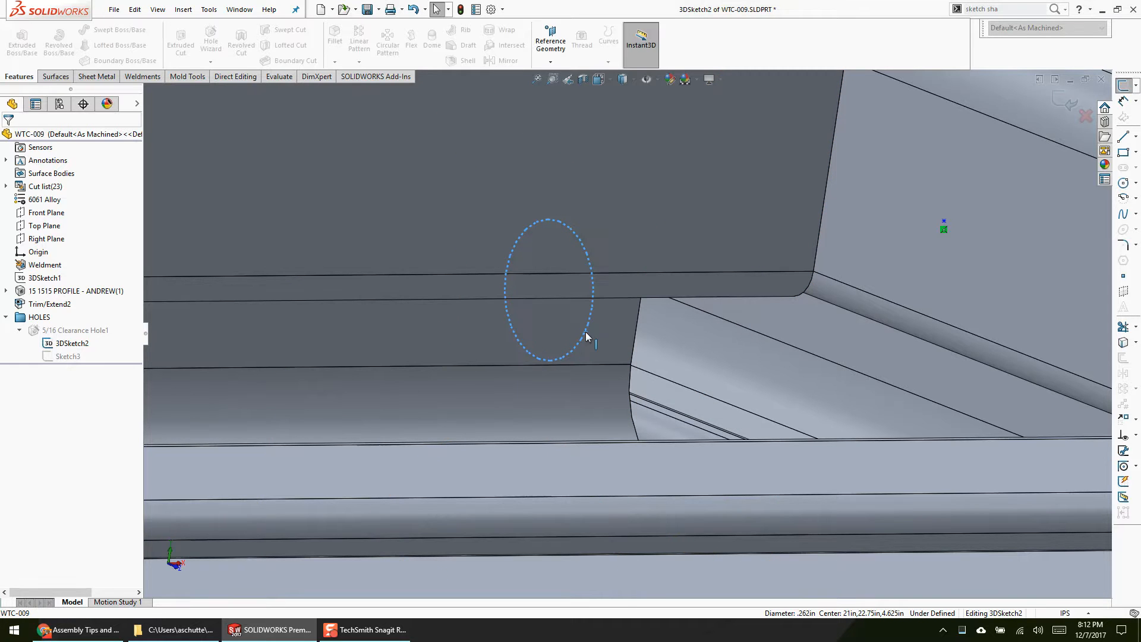
left_click(943, 227, "ctrl")
left_click(976, 171)
left_click(901, 210)
scroll(588, 347, "up", 3)
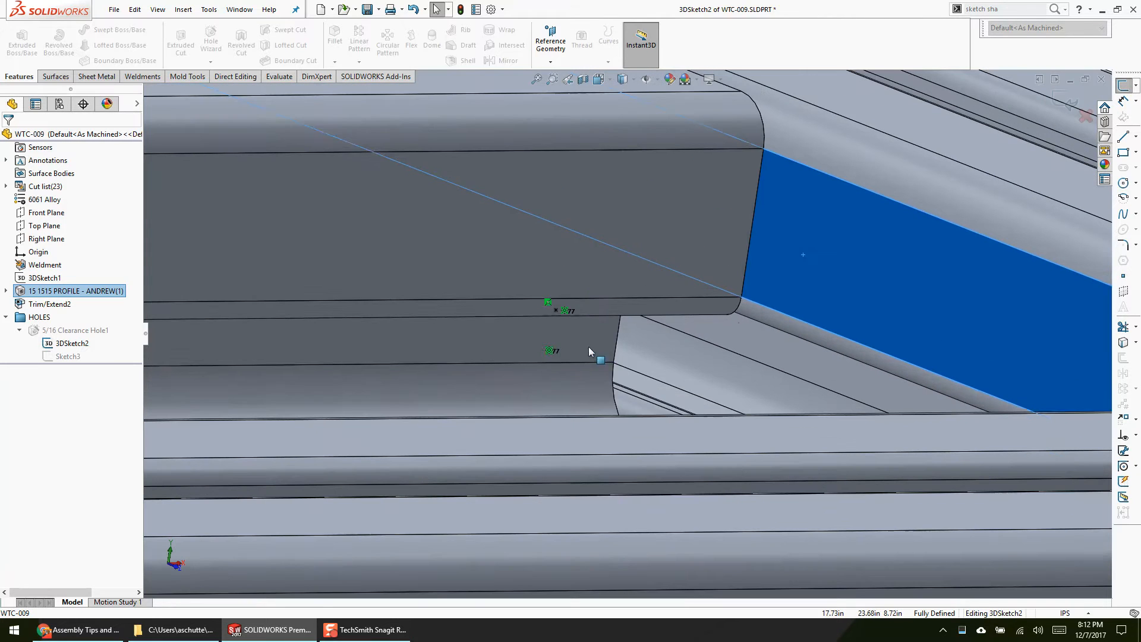
Step: Delete the relation that ties the sketch point to the crossbar's bore edge
right_click(588, 347)
left_click(599, 326)
left_click(543, 331)
left_click(564, 309)
key("Delete")
right_click(560, 335)
left_click(570, 322)
left_click(555, 321)
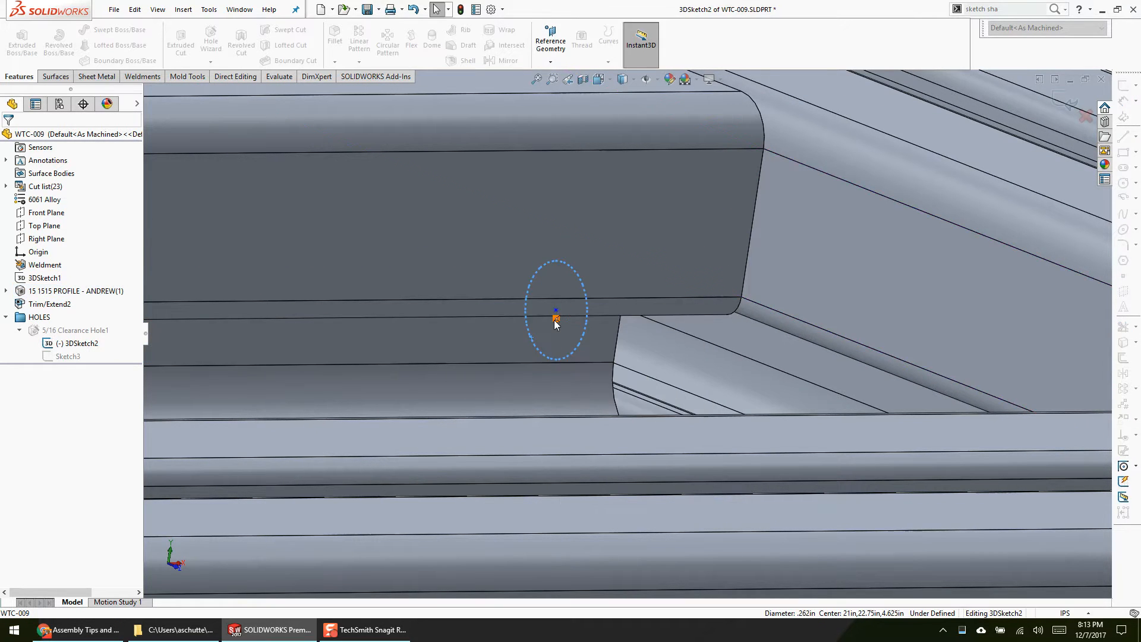
right_click(491, 333)
left_click(501, 319)
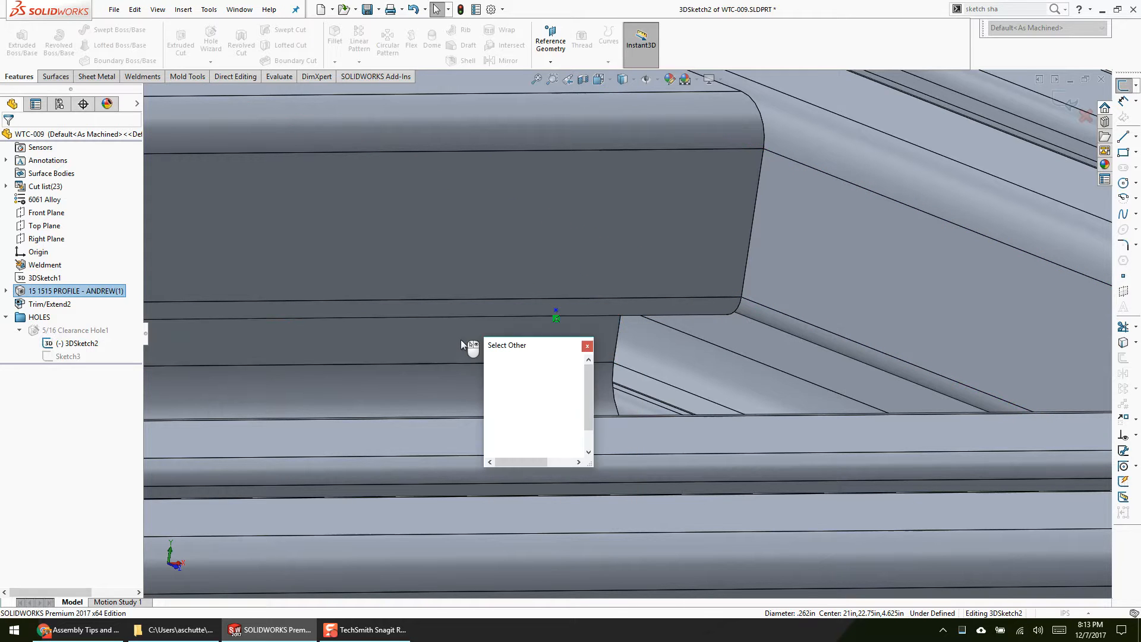
left_click(554, 312)
left_click(557, 311, "ctrl")
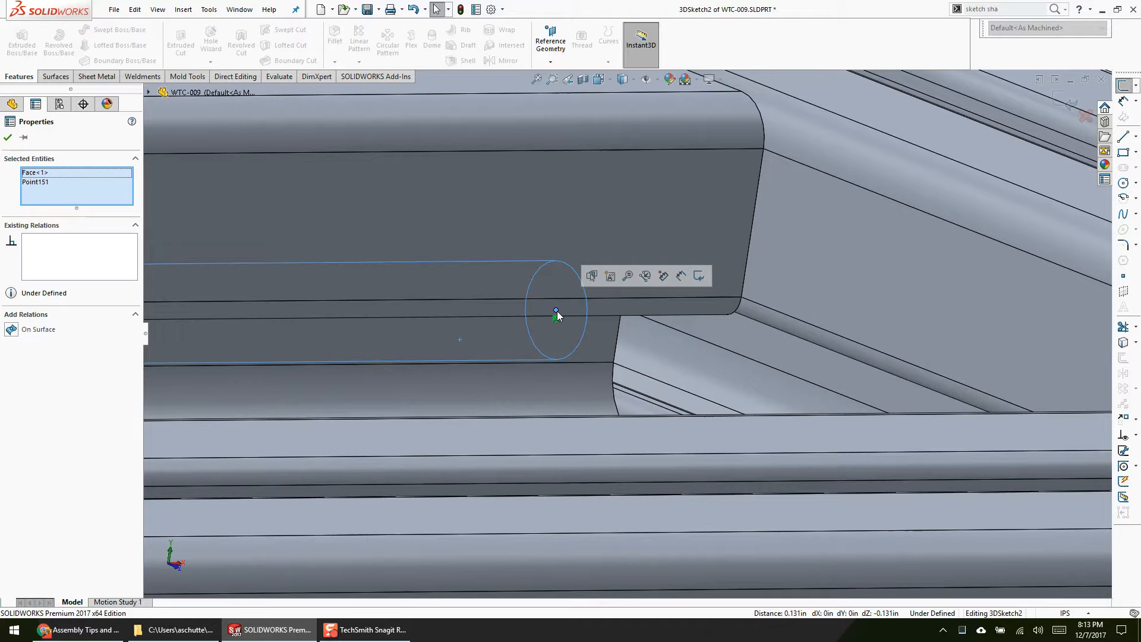
Step: Pick the bore edge behind the crossbar faces, recentre the sketch point on it, and exit the 3D sketch
right_click(589, 340)
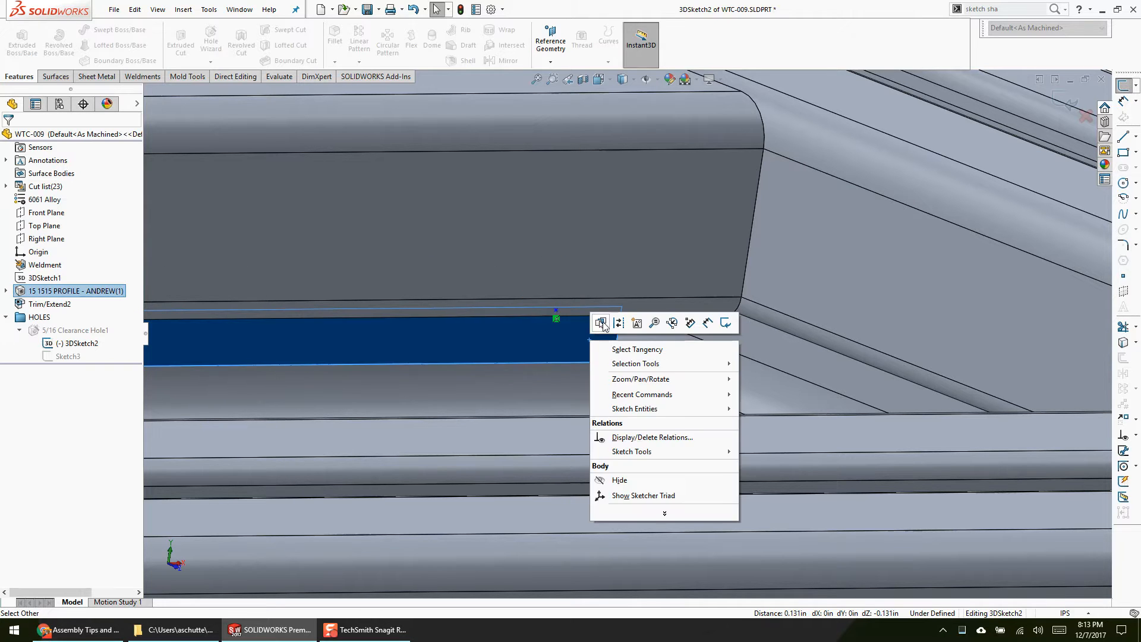
left_click(602, 324)
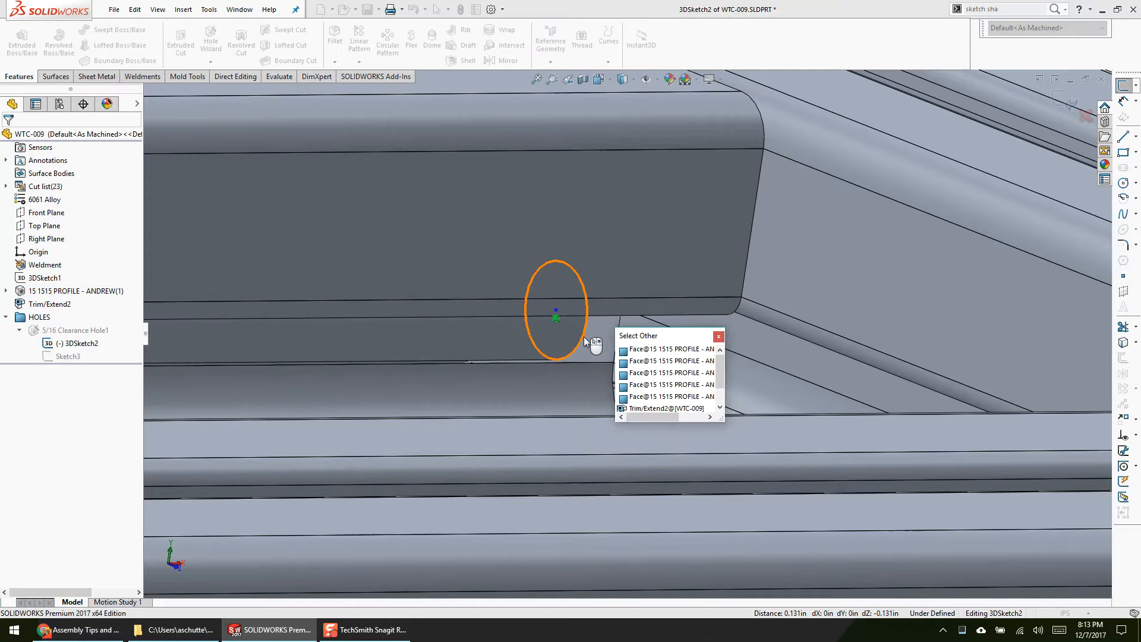
left_click(557, 311, "ctrl")
left_click(593, 257)
scroll(594, 333, "up", 2)
middle_click_drag(594, 353, 705, 354)
key("Escape")
scroll(707, 356, "up", 3)
left_click(1071, 104)
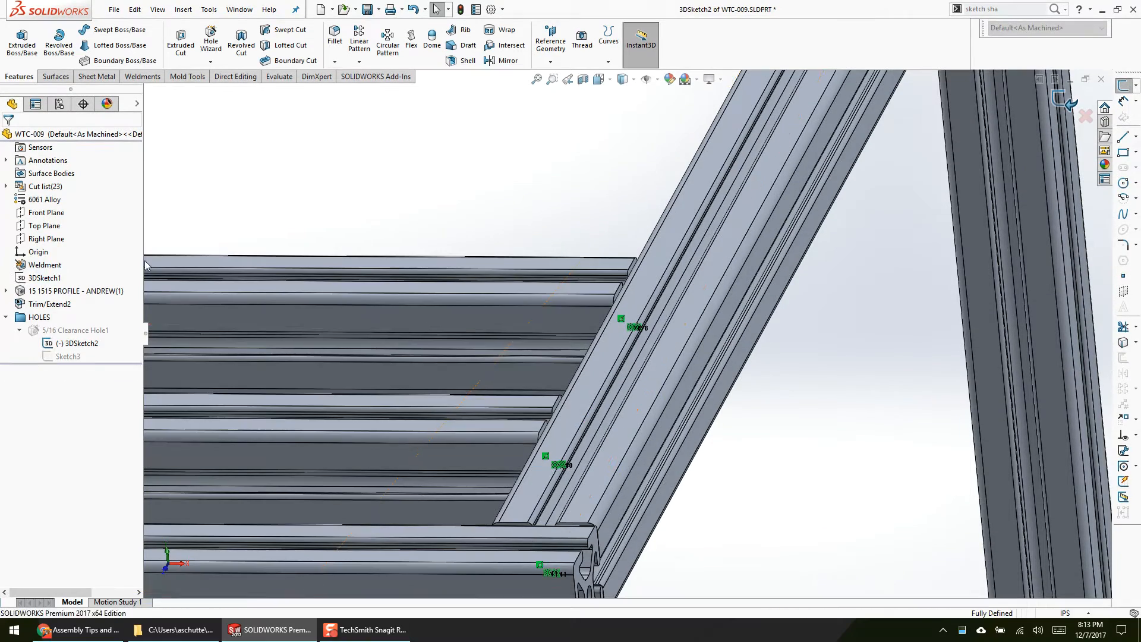
Step: Set the 4.75 spacing between the two upper crossbars in 3DSketch1 to 5.00 in and check the hole locations
left_click(45, 278)
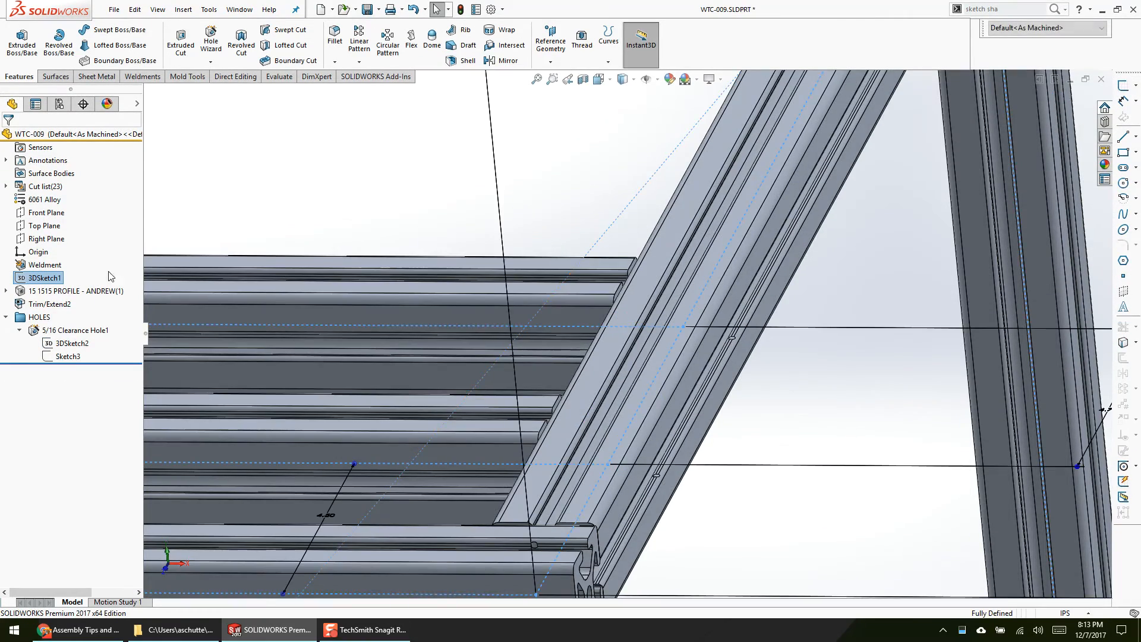
scroll(612, 345, "up", 7)
middle_click_drag(675, 397, 636, 466)
scroll(668, 392, "down", 2)
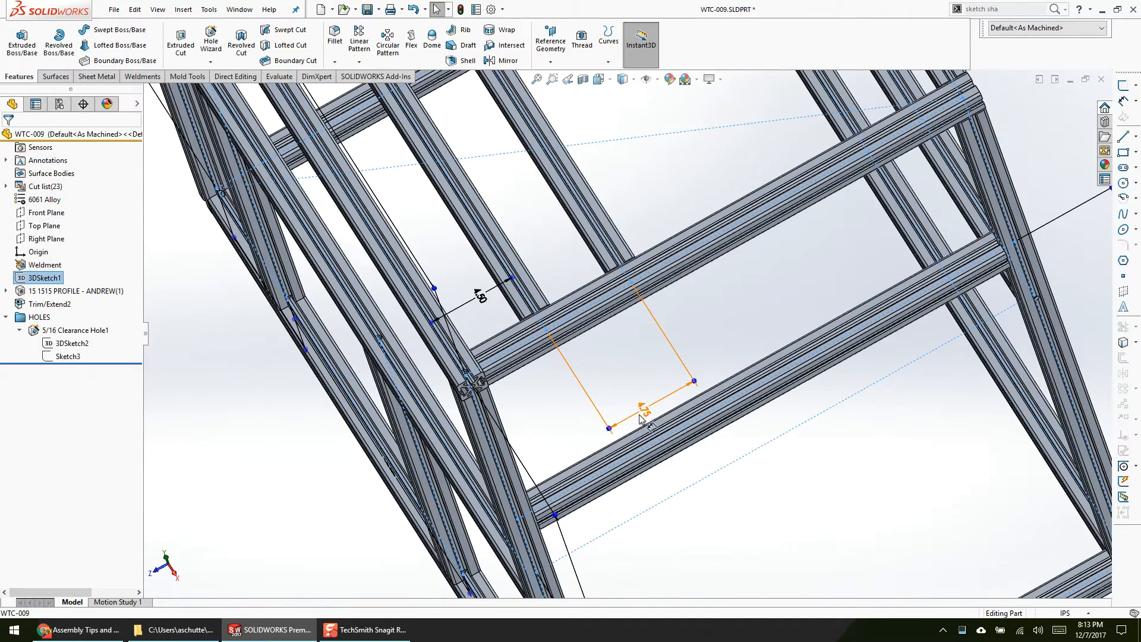
double_click(641, 416)
type("5")
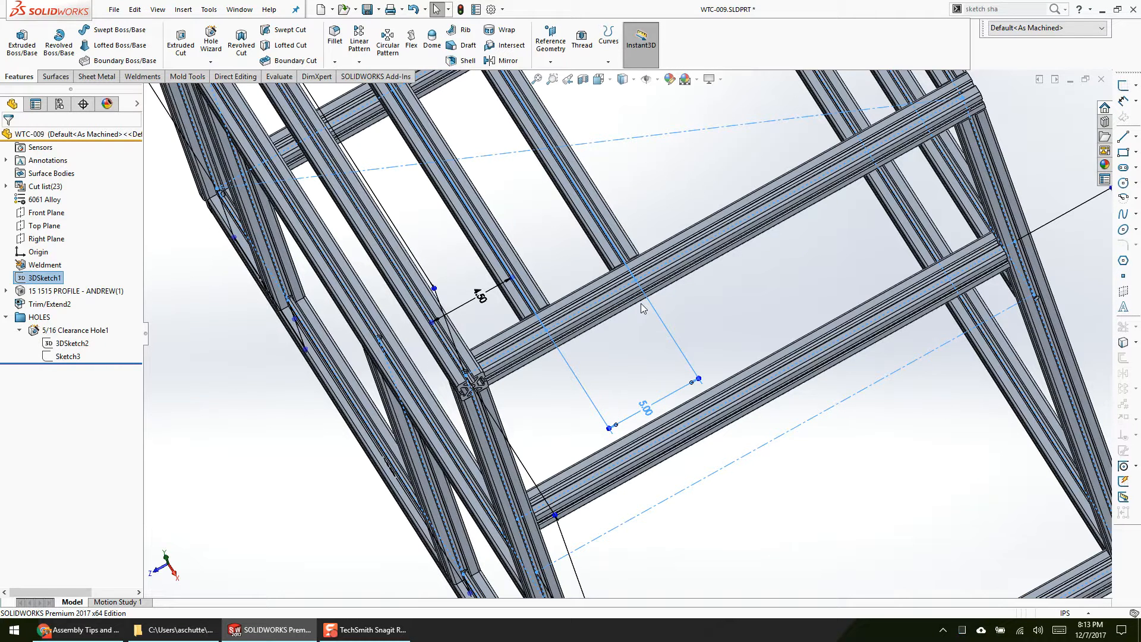
scroll(640, 303, "down", 8)
scroll(661, 408, "up", 10)
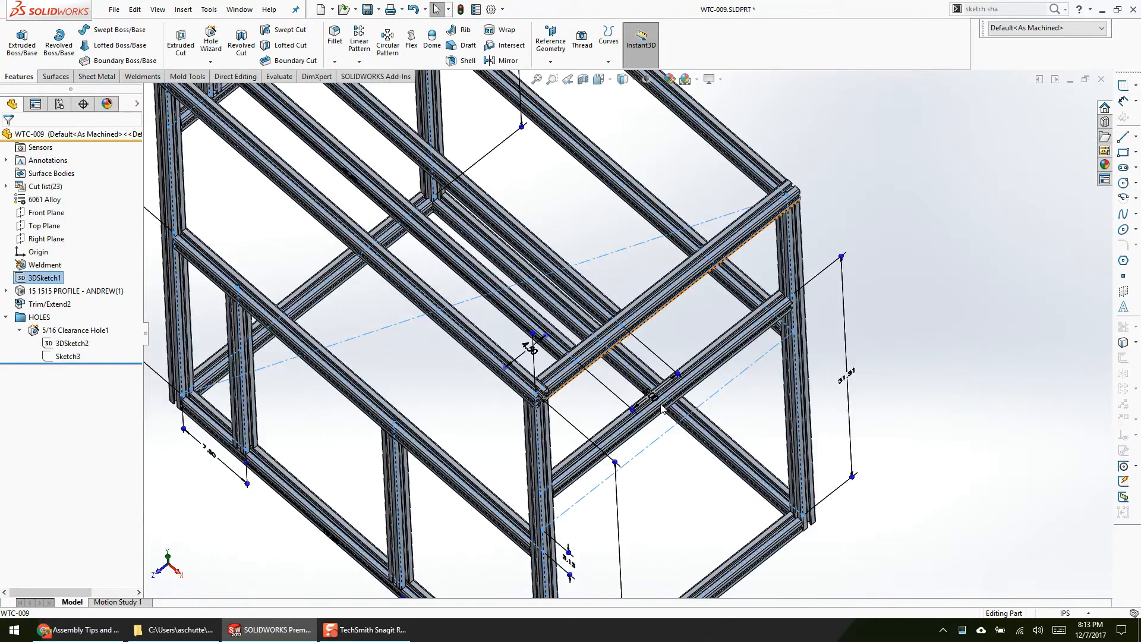
middle_click_drag(662, 405, 715, 362)
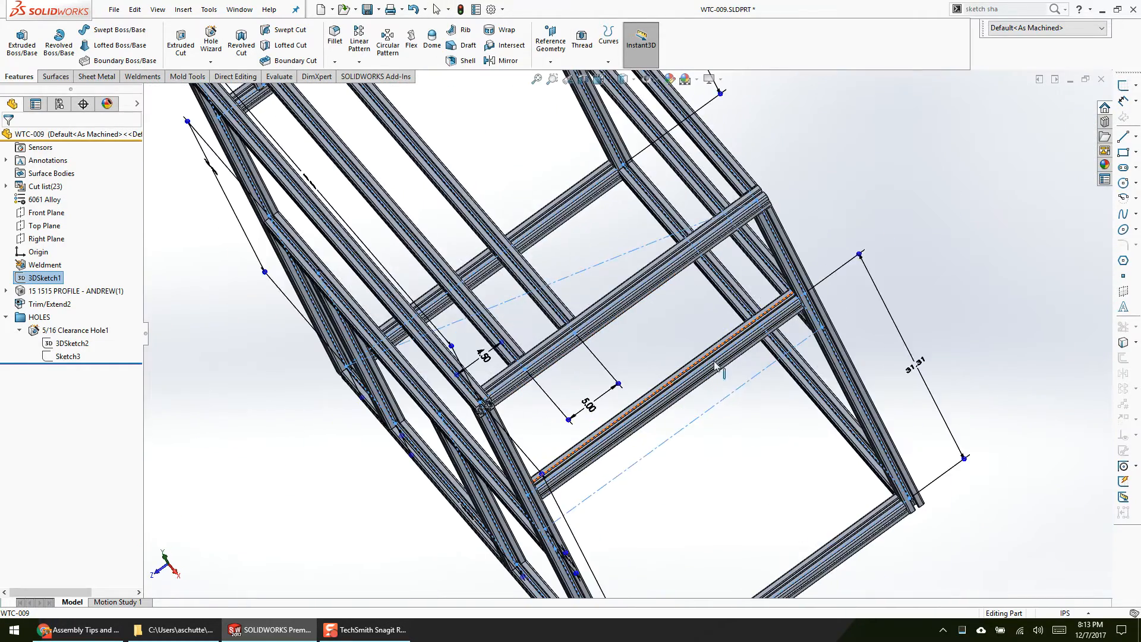
key("Escape")
Step: Close the WTC-009 frame part and open the WTC-008 block from the WTC-01 assembly
left_click(1101, 79)
left_click(590, 318)
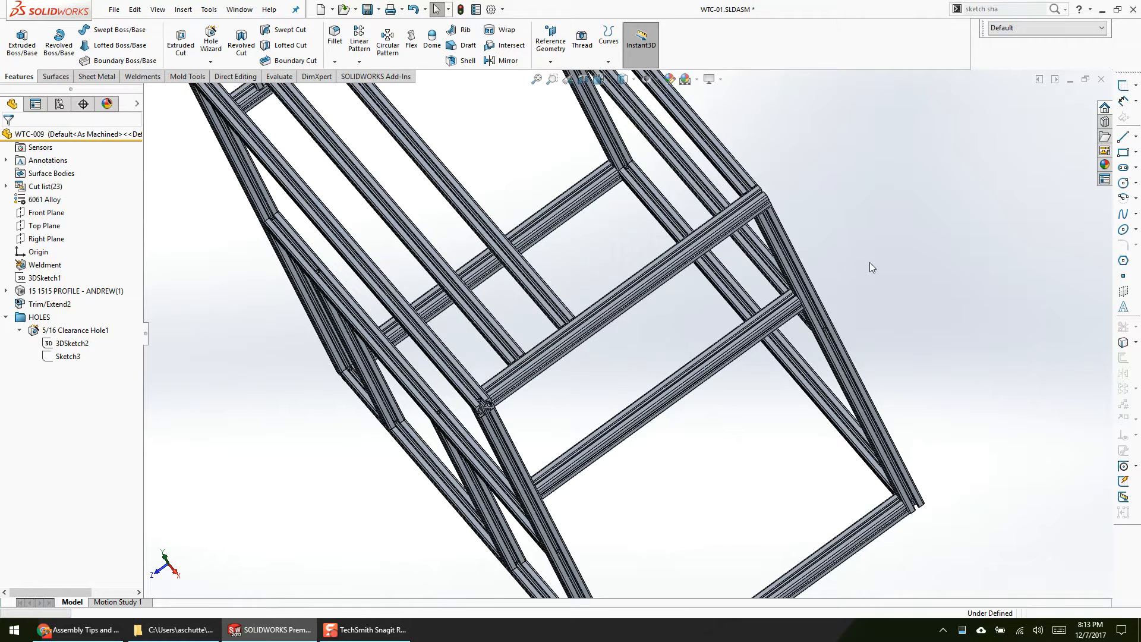
scroll(531, 277, "down", 5)
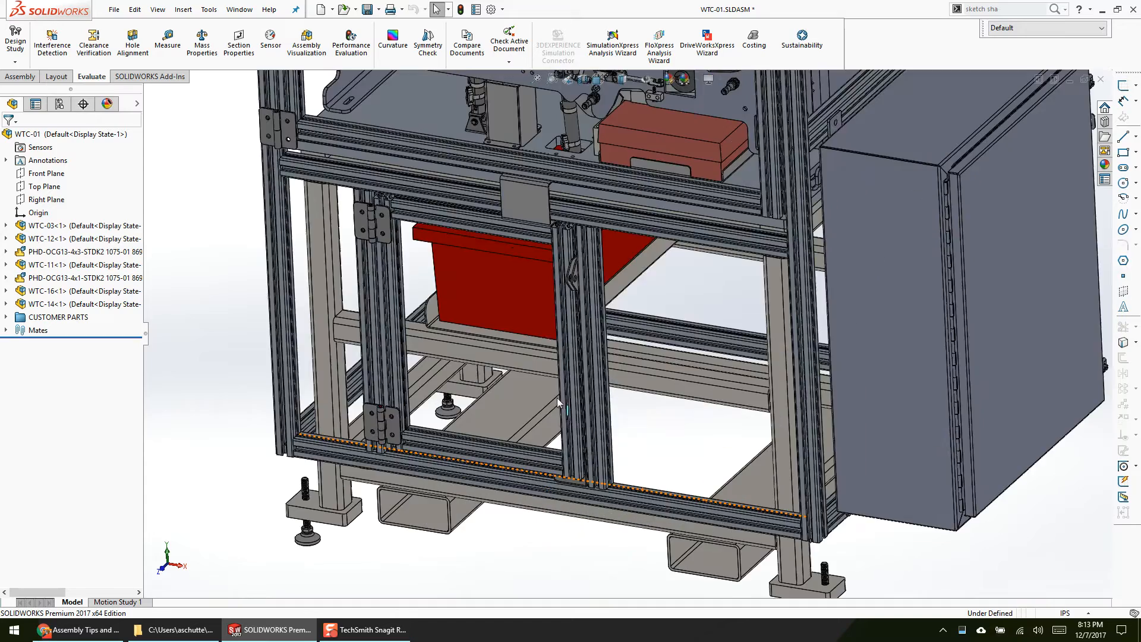
middle_click_drag(530, 277, 552, 313)
scroll(580, 265, "up", 3)
scroll(627, 223, "down", 4)
scroll(647, 263, "down", 4)
middle_click_drag(675, 325, 687, 314)
left_click(599, 276)
right_click(569, 262)
left_click(582, 214)
Step: Start a Hole Wizard feature on the WTC-008 block as an ANSI Inch 1/4-20 bottoming tapped hole with a blind end condition
left_click(606, 380)
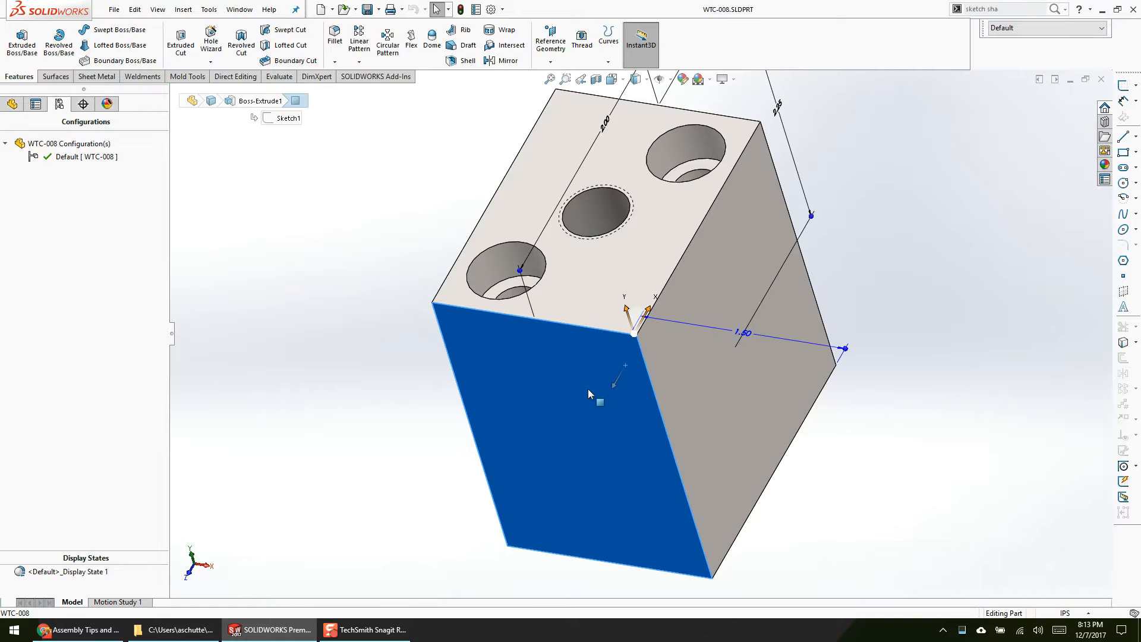
right_click_drag(587, 388, 549, 384)
left_click(1086, 114)
key("Return")
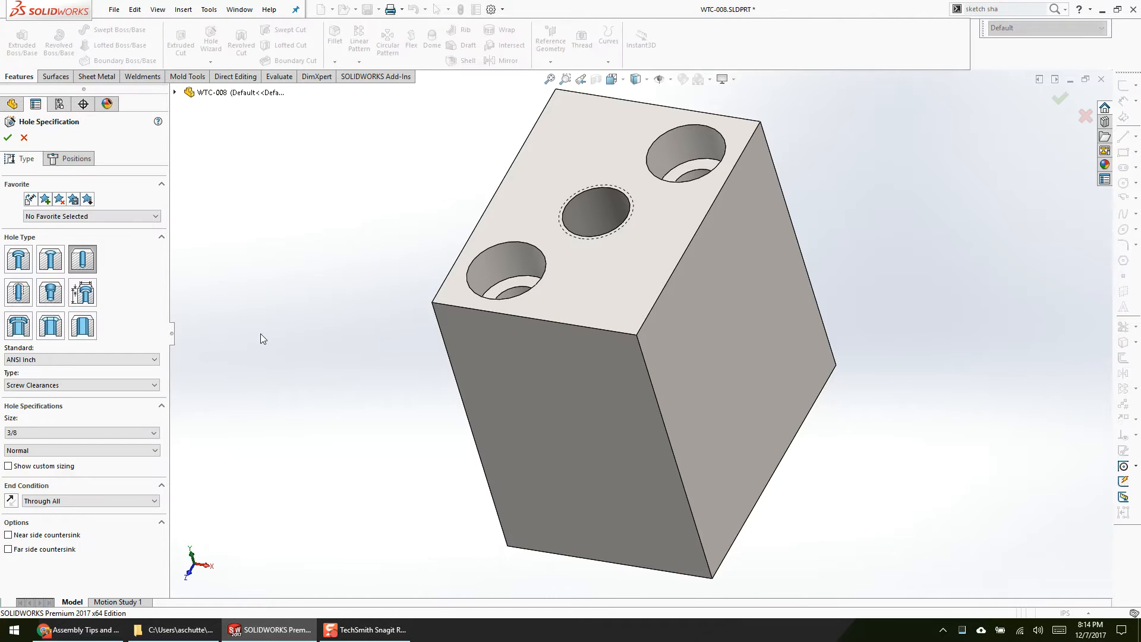
left_click(19, 292)
left_click(52, 433)
scroll(81, 514, "down", 3)
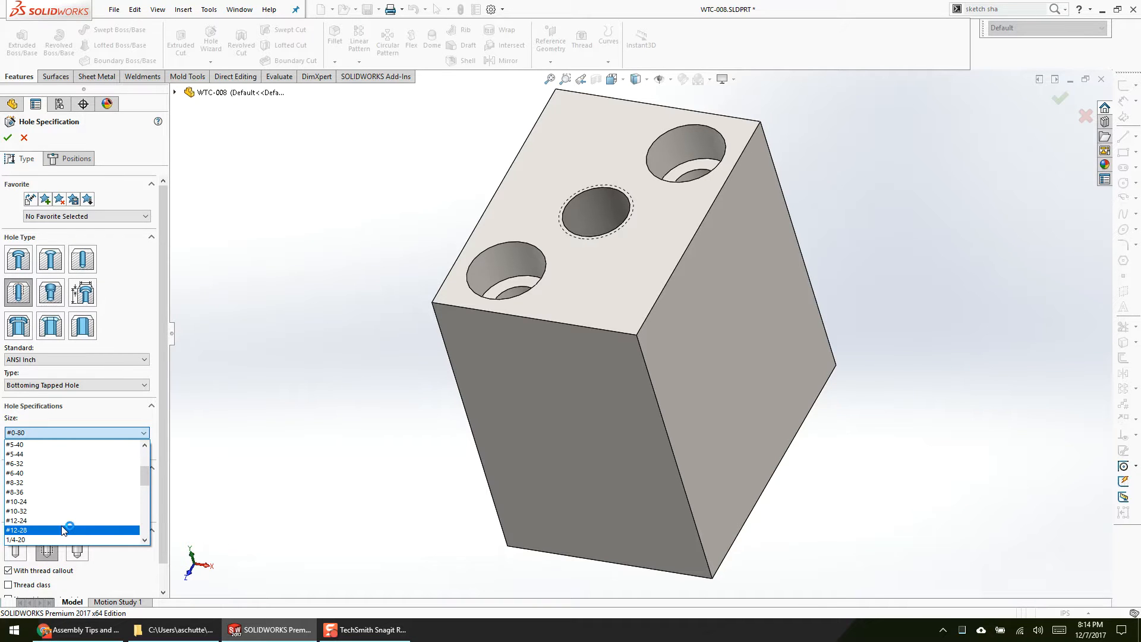
left_click(57, 538)
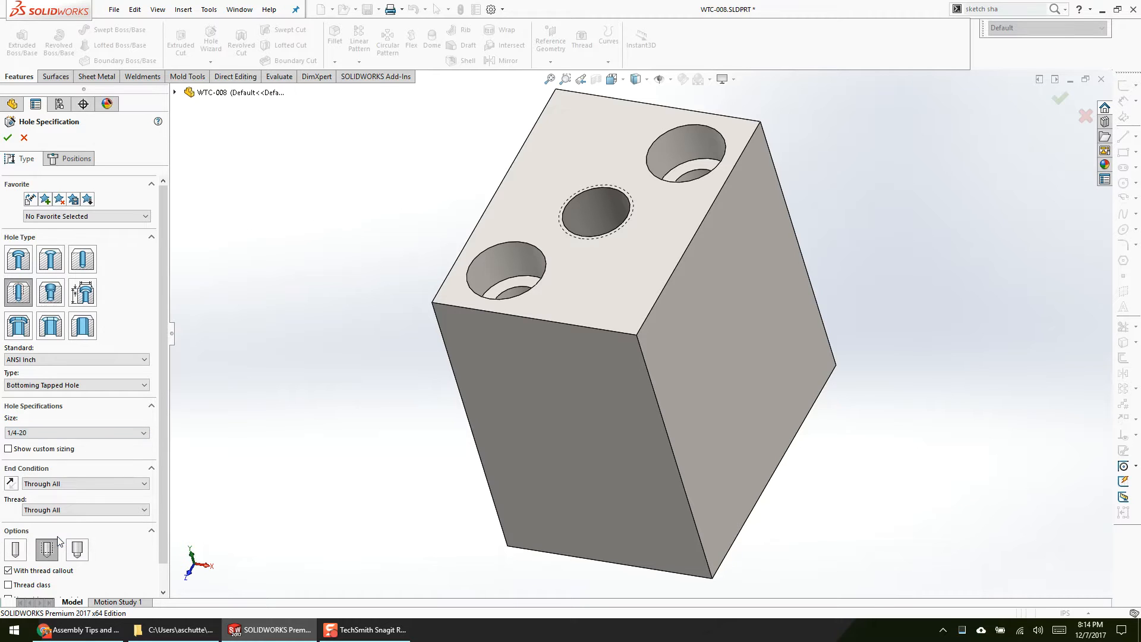
left_click(82, 483)
left_click(79, 496)
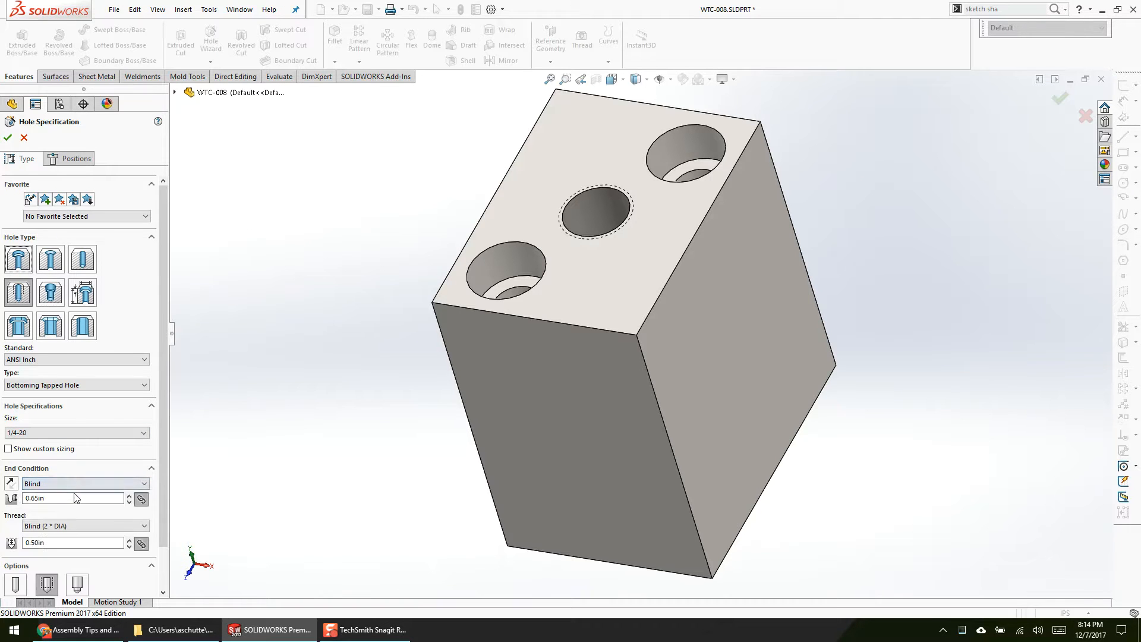
Step: Position the tapped holes with a 3D sketch, placing two points on the block's front face and two on the adjacent side face
left_click(71, 158)
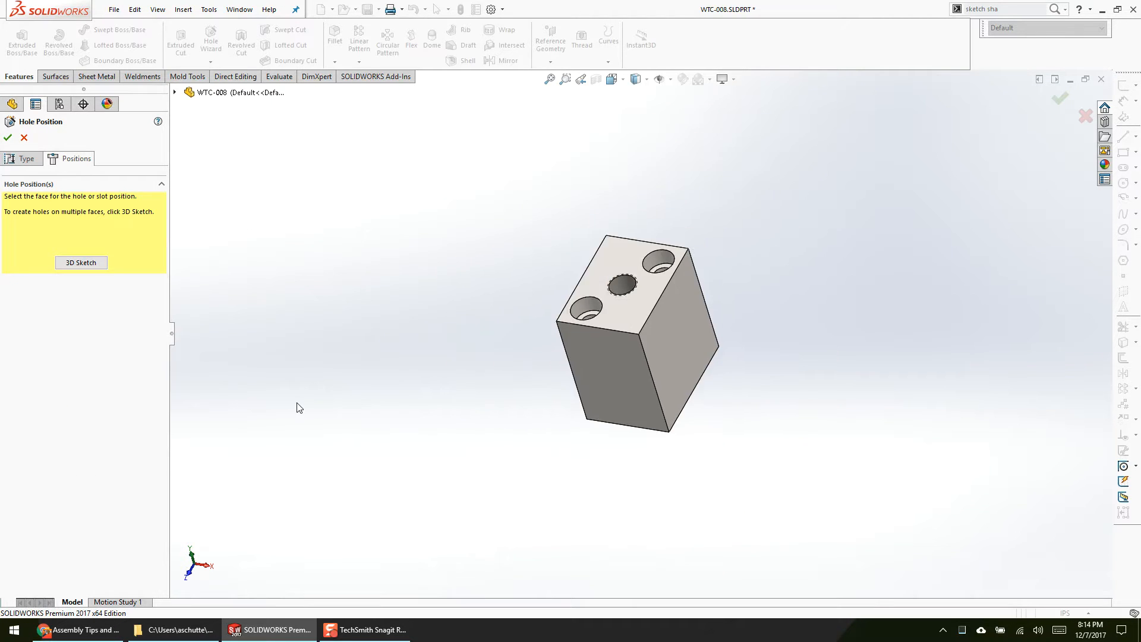
left_click(88, 268)
scroll(677, 461, "down", 3)
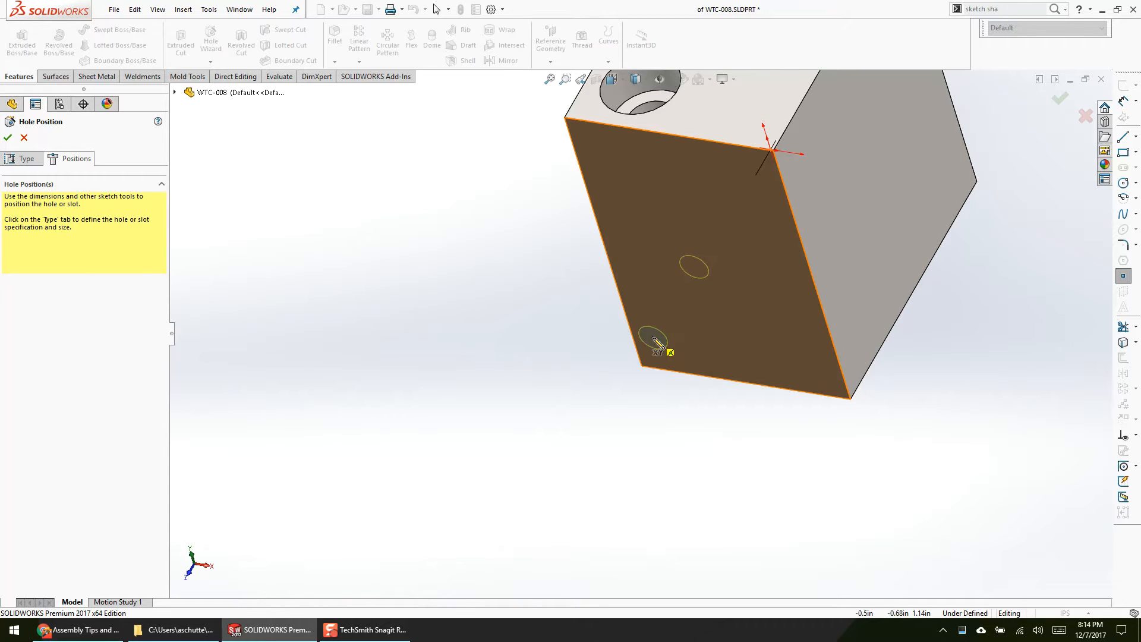
left_click(658, 339)
left_click(743, 177)
middle_click_drag(745, 181, 717, 191)
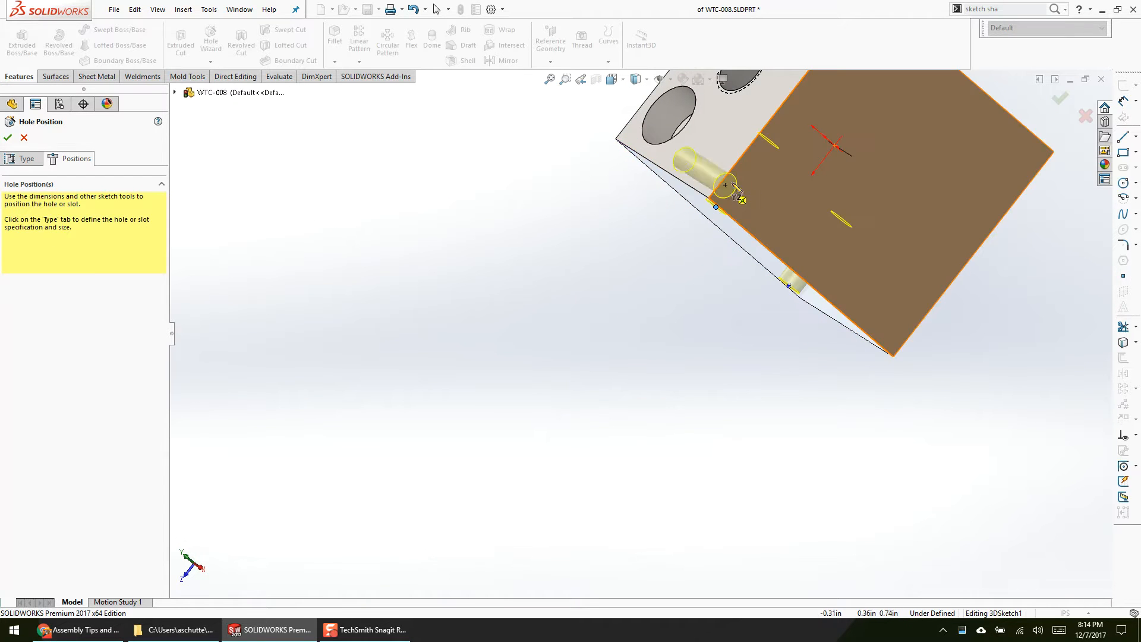
left_click(785, 231)
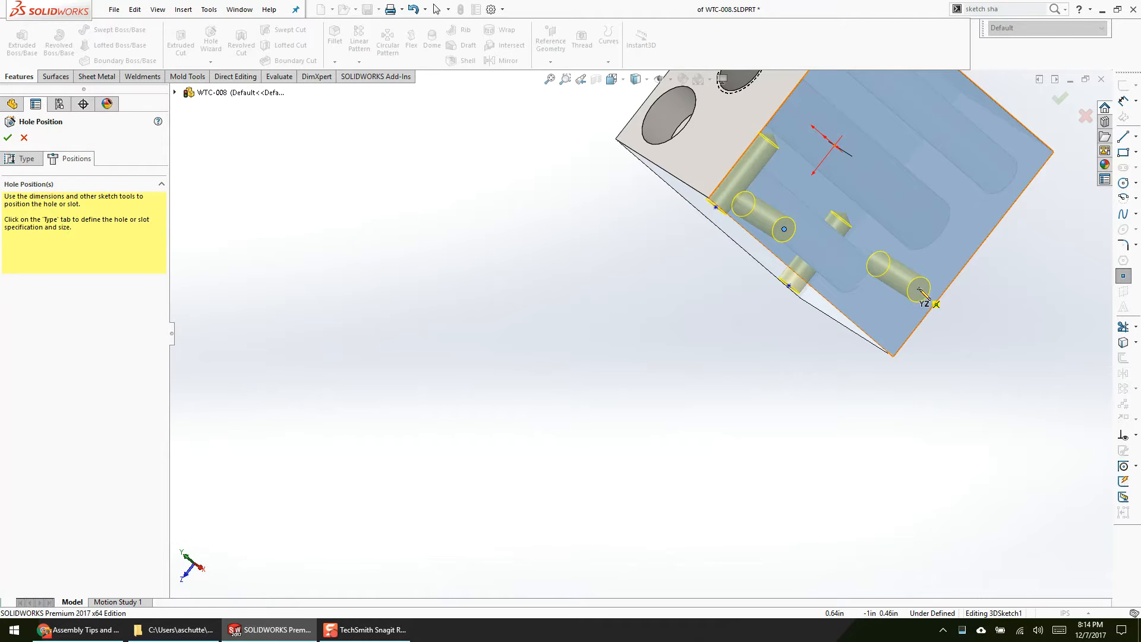
left_click(920, 290)
Step: Add further hole points on another side face of the block and finish the tapped hole feature
scroll(859, 206, "up", 4)
scroll(855, 206, "down", 3)
middle_click_drag(751, 210, 735, 321)
left_click(752, 328)
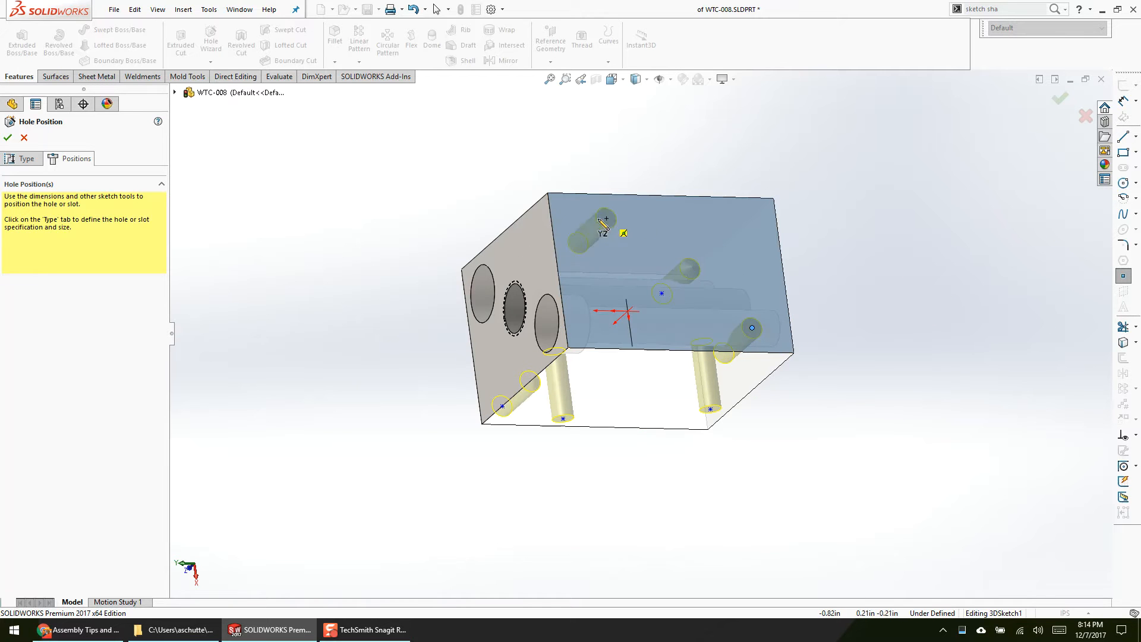
left_click(597, 222)
left_click(718, 222)
key("Return")
Step: Select the 1/4-20 tapped hole feature of the WTC-008 block and examine its holes across the different faces
mouse_move(666, 493)
middle_mouse_down()
mouse_move(712, 291)
mouse_move(826, 192)
mouse_move(796, 193)
middle_mouse_up()
left_click(12, 104)
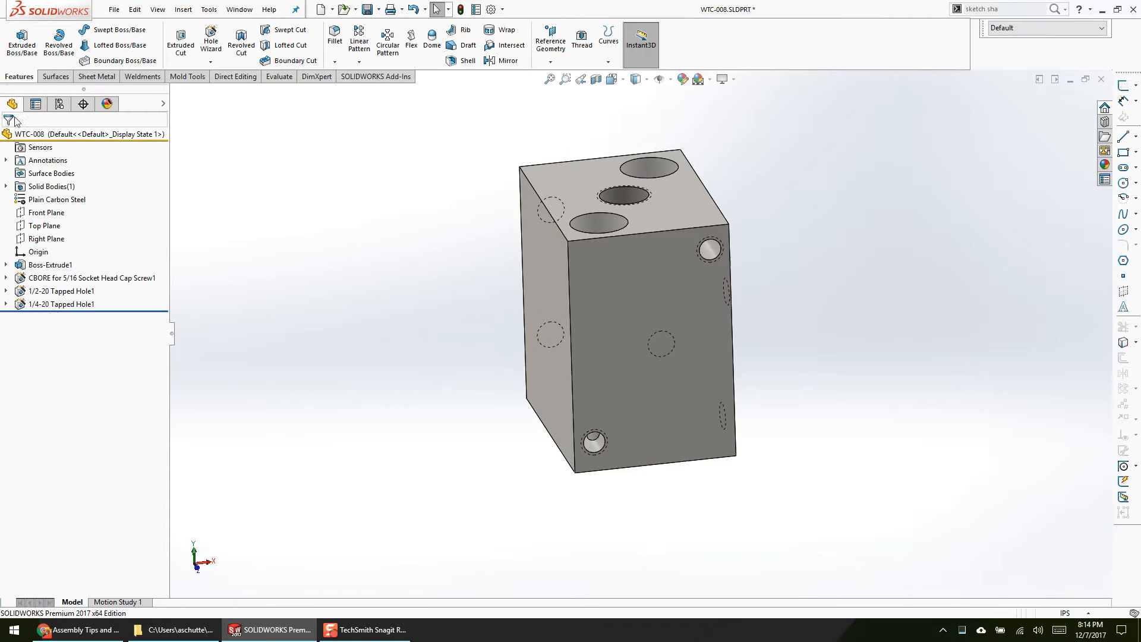
left_click(61, 303)
middle_click_drag(279, 360, 390, 477)
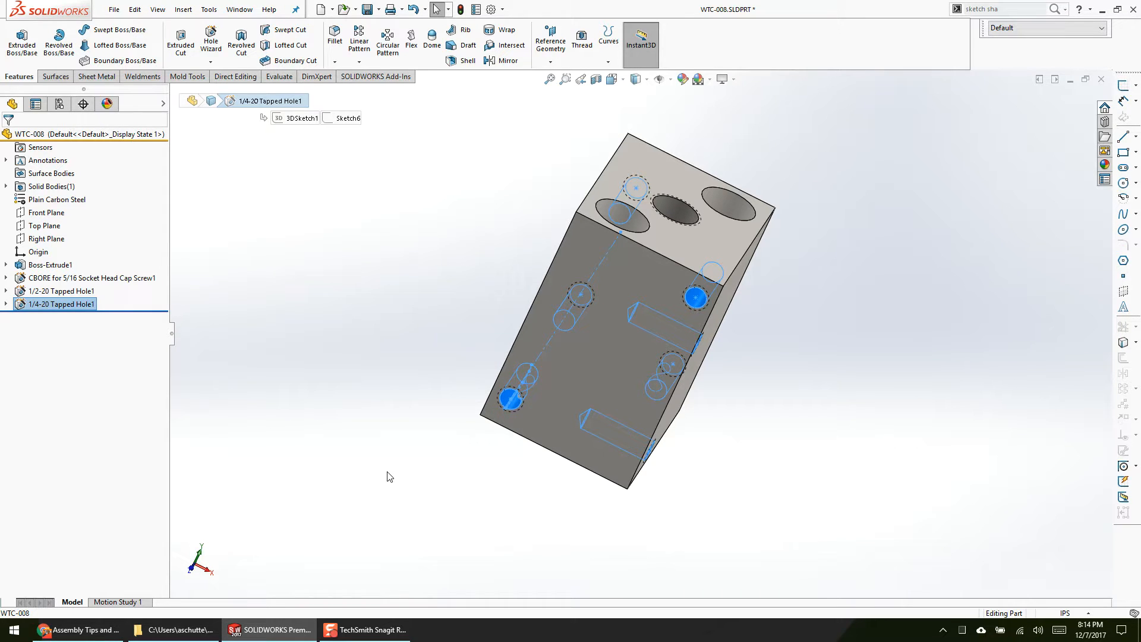
Step: Close the WTC-008 part and collapse the expanded items in the WTC-01 assembly's feature tree
left_click(1101, 79)
left_click(592, 314)
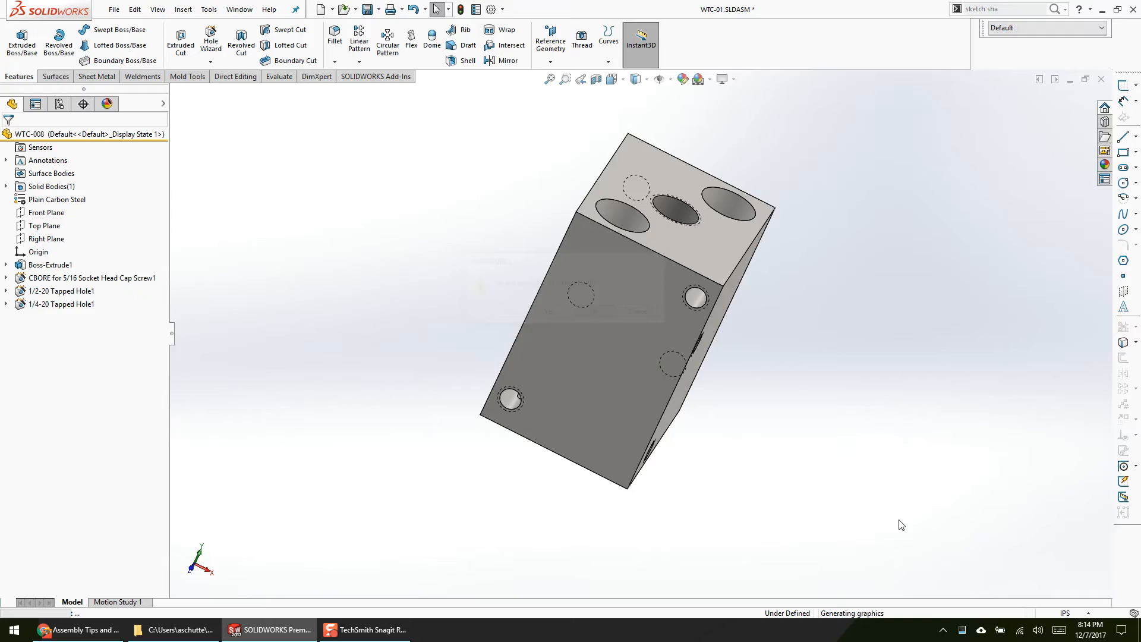
scroll(733, 490, "up", 6)
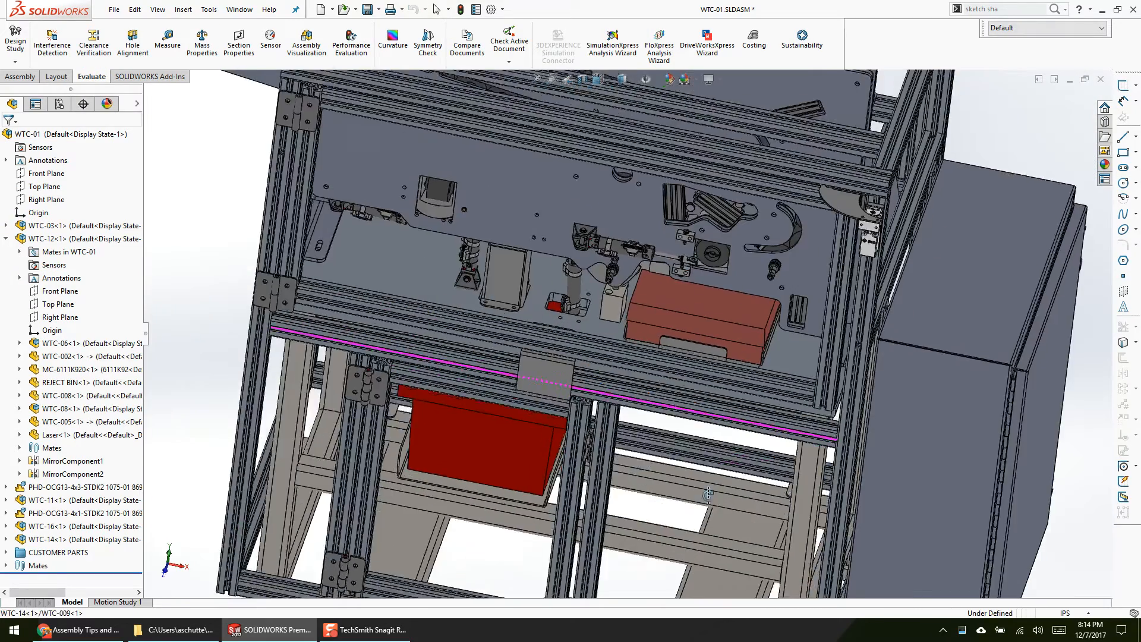
right_click(68, 277)
left_click(238, 236)
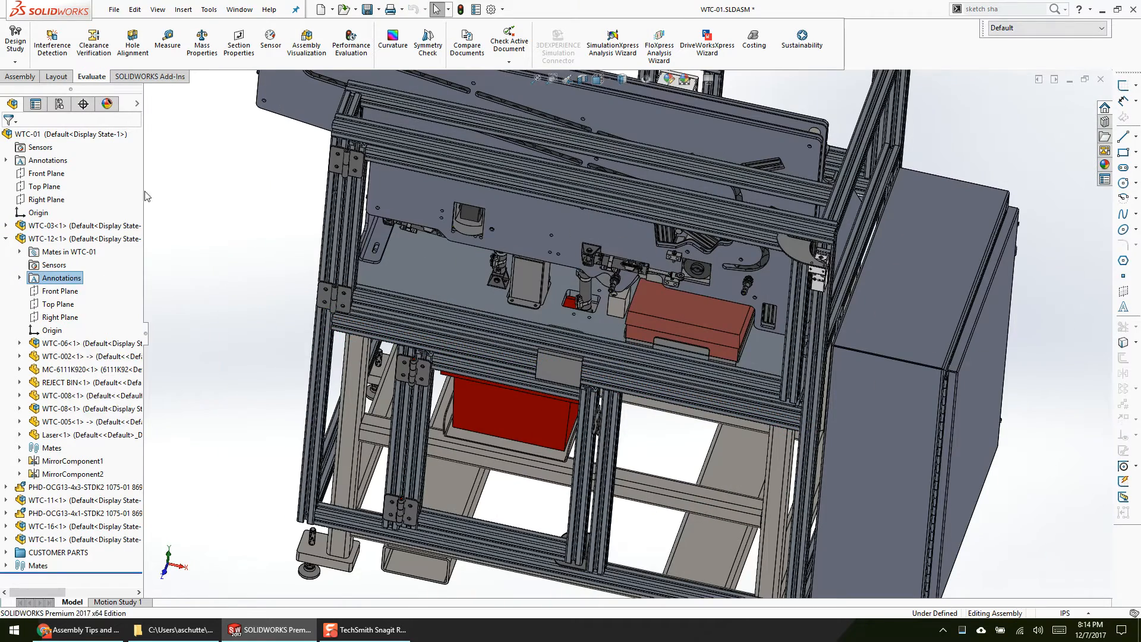
right_click(120, 185)
left_click(208, 190)
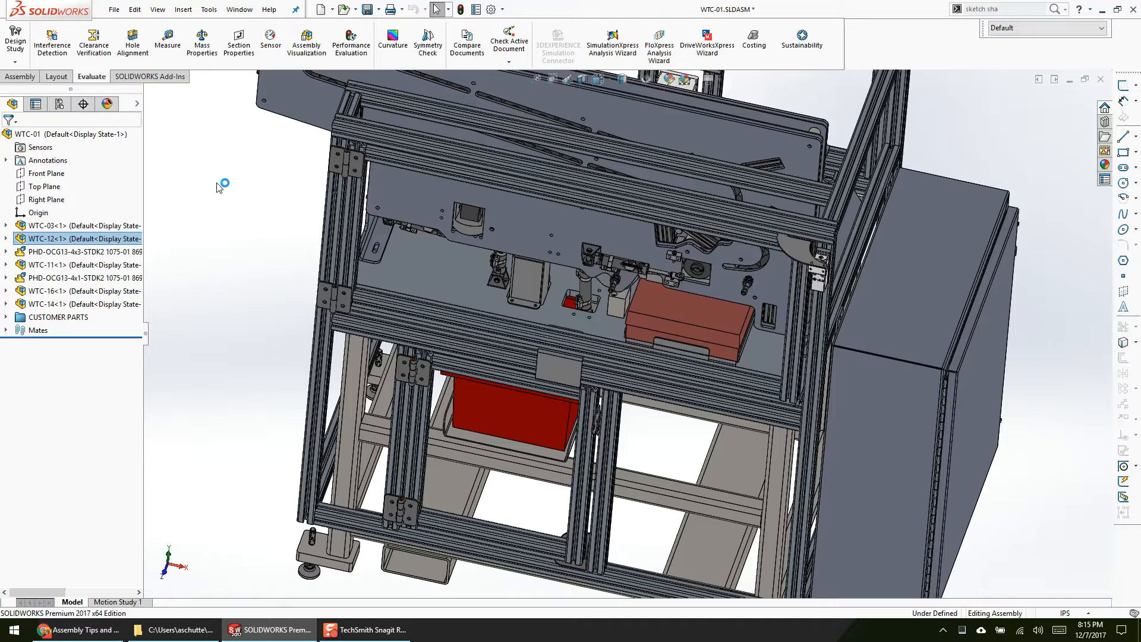
key("ctrl+Tab")
key("Escape")
Step: Open Table Leg Assembly.SLDASM from the Desktop folder
left_click(344, 10)
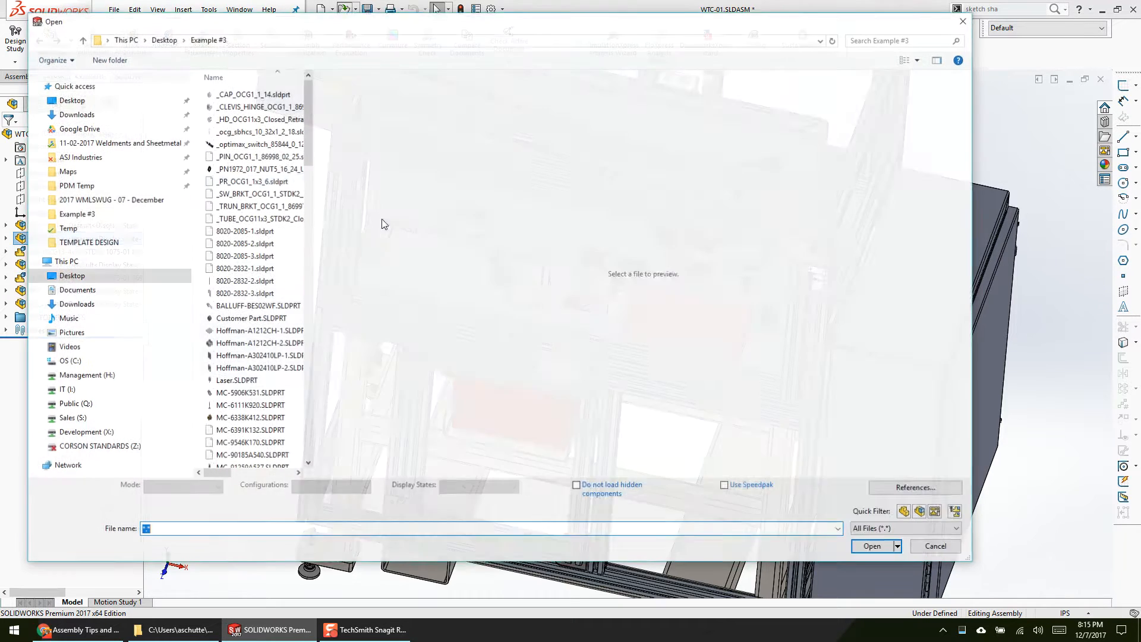
left_click(71, 100)
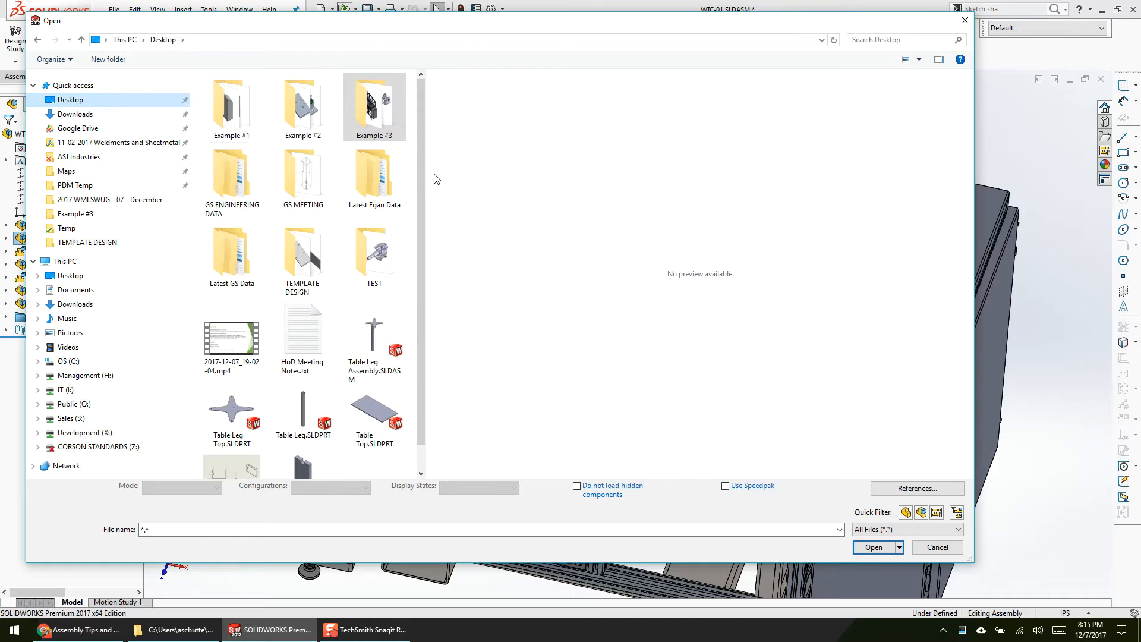
scroll(437, 369, "down", 1)
left_click(381, 329)
left_click(863, 547)
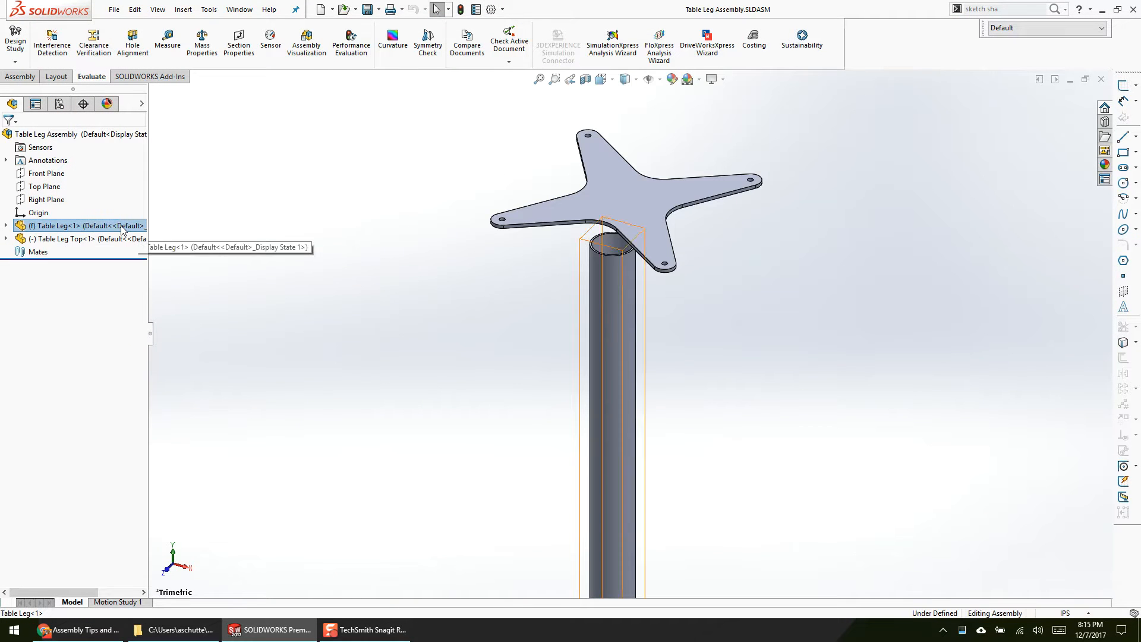
Step: Float the fixed Table Leg component and move it upward away from the assembly origin
left_click(122, 229)
scroll(637, 394, "up", 3)
scroll(772, 392, "down", 2)
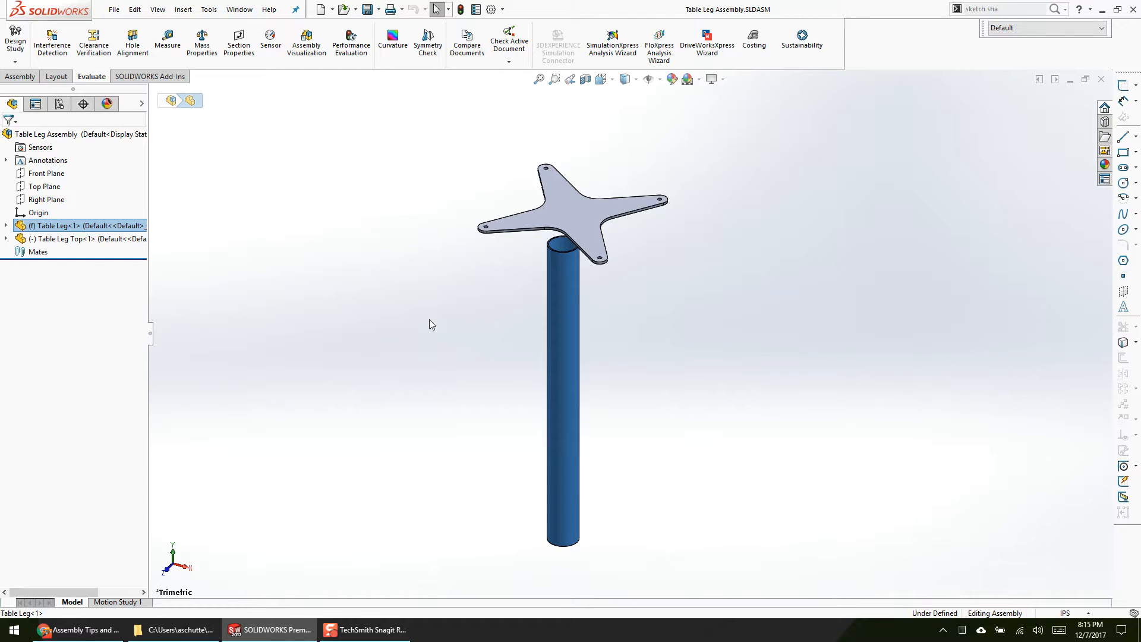
right_click(88, 230)
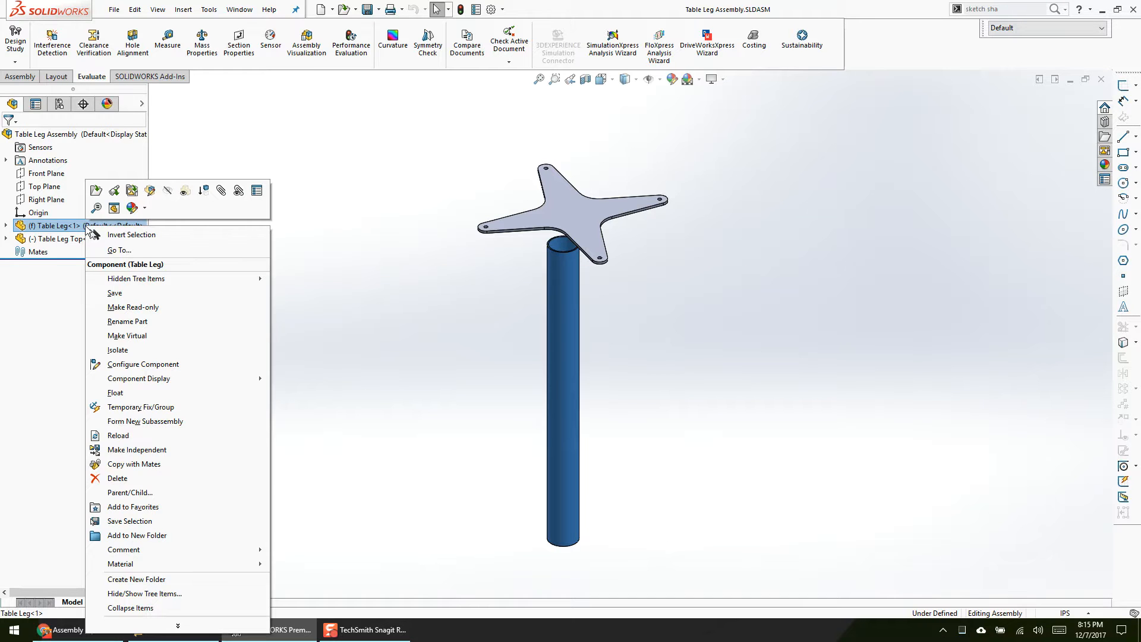
left_click(213, 399)
left_click_drag(569, 323, 592, 231)
Step: Expand Table Leg, compare its origin with the assembly origin, and review the component's Fix option
left_click(6, 226)
left_click(20, 212)
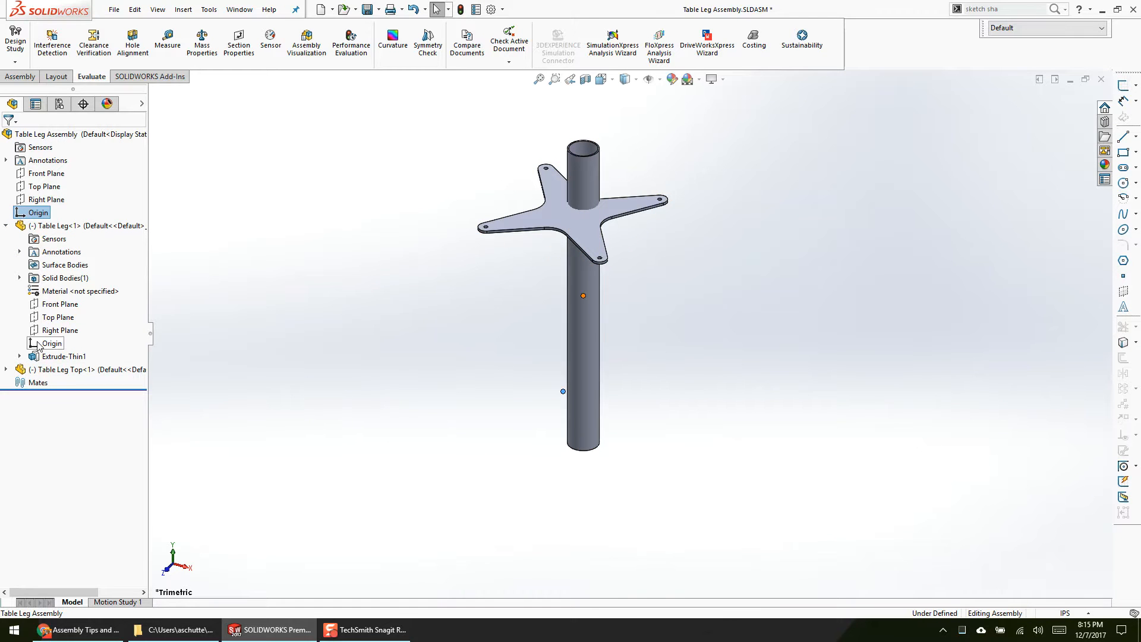
left_click(343, 423)
right_click(83, 228)
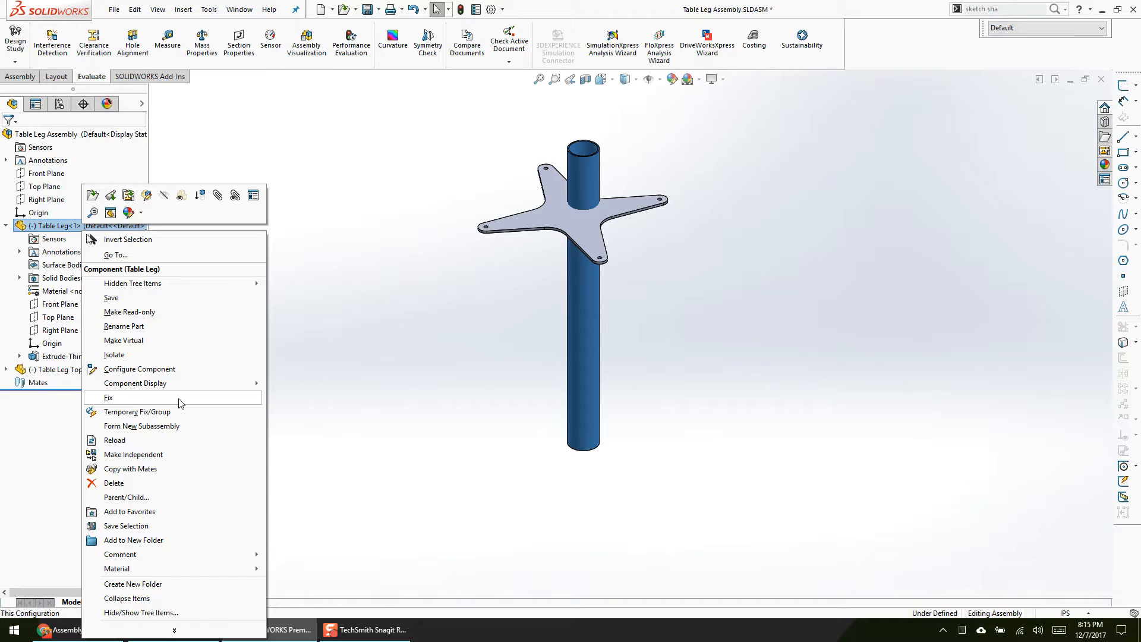
left_click(359, 312)
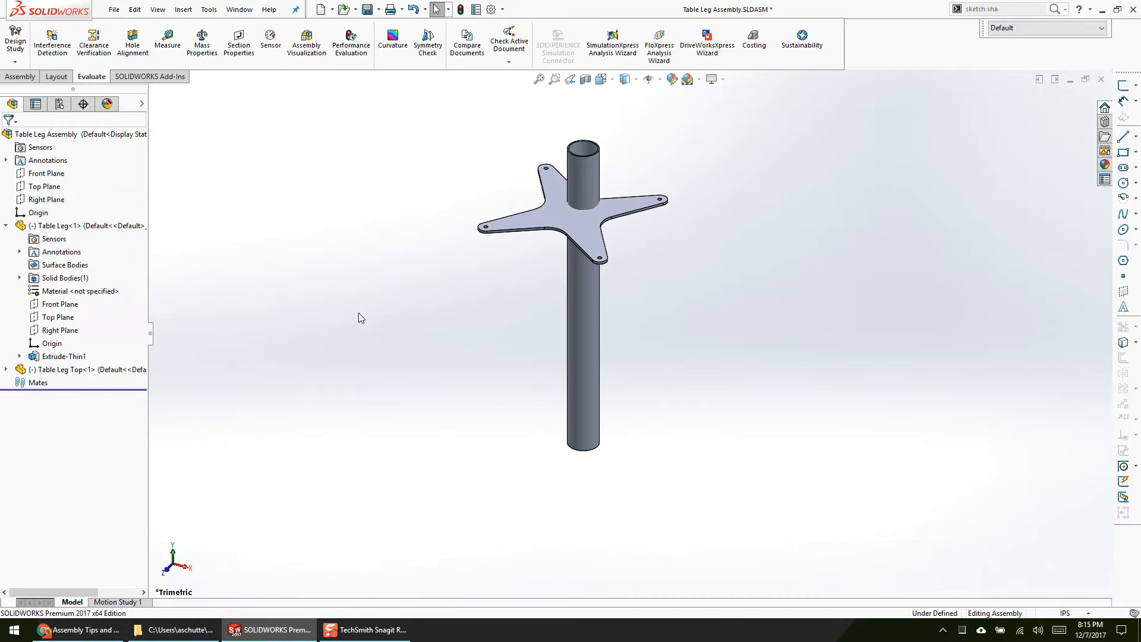
left_click(37, 215)
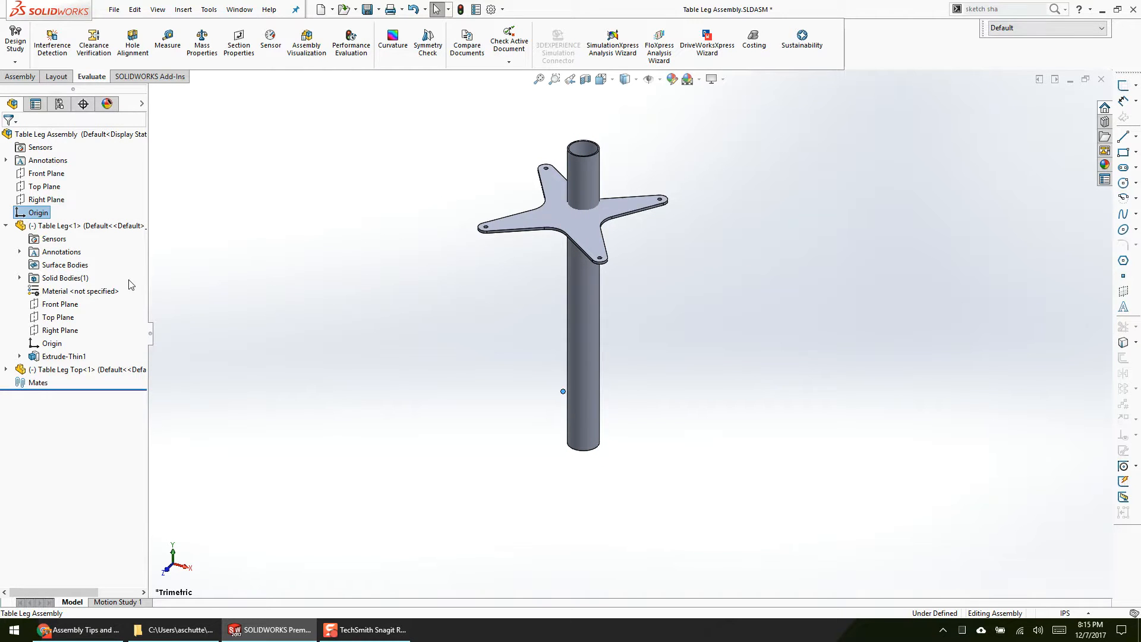
left_click(52, 343, "ctrl")
middle_click_drag(415, 416, 415, 388)
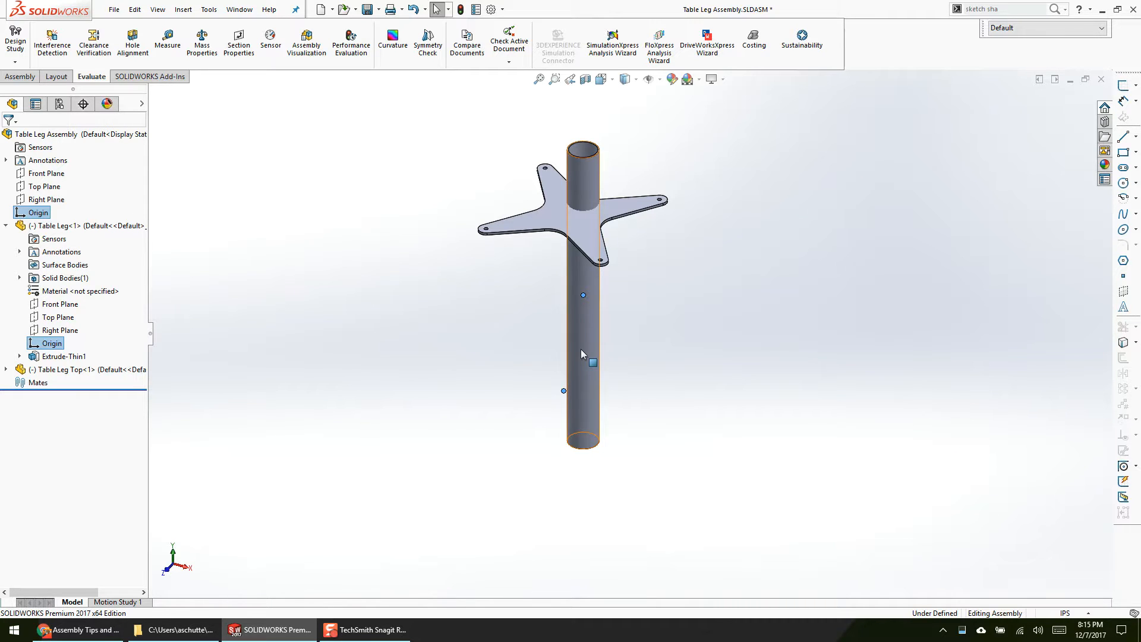
Step: Highlight the assembly's three reference planes and origin together with Table Leg's front plane, right plane and origin, and compare their locations
left_click(46, 173)
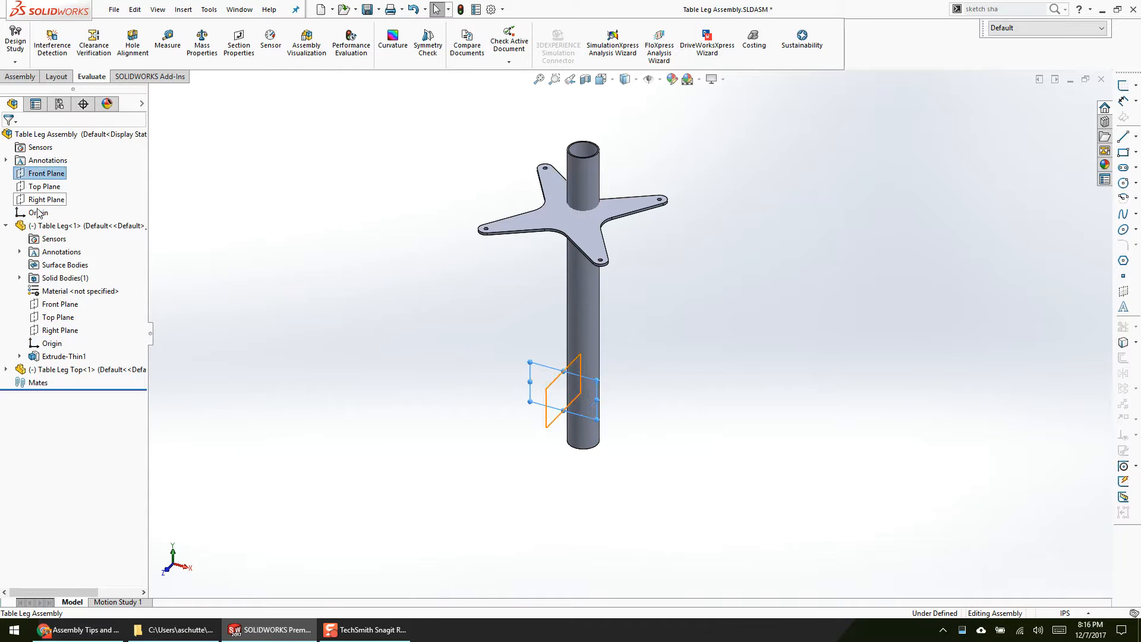
left_click(39, 212, "shift")
left_click(54, 304, "ctrl")
left_click(54, 330, "ctrl")
left_click(50, 344, "ctrl")
middle_click_drag(490, 365, 458, 354)
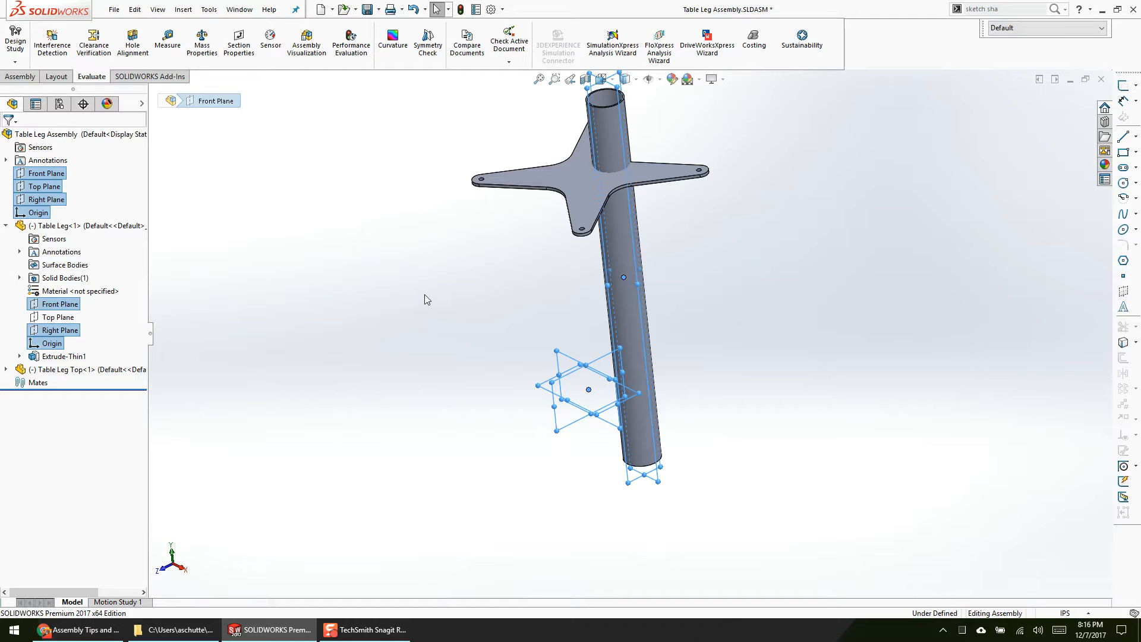
left_click(311, 236)
Step: Mate Table Leg's origin coincident with the assembly origin, with its axes aligned
left_click(38, 212)
left_click(51, 345, "ctrl")
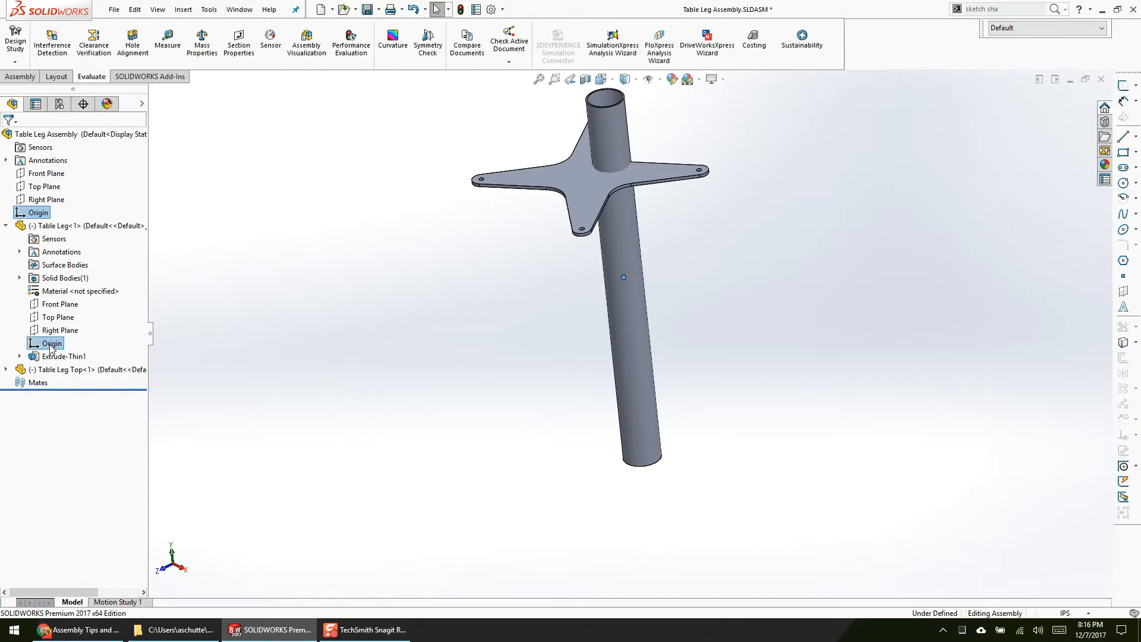
left_click(66, 317)
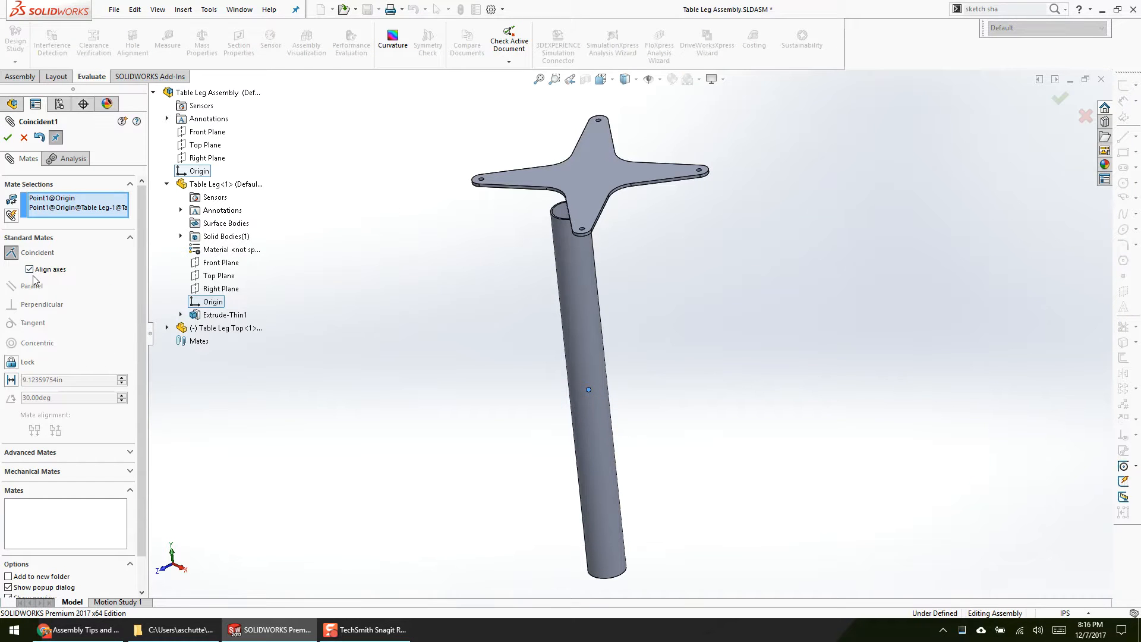
left_click(8, 137)
left_click(8, 137)
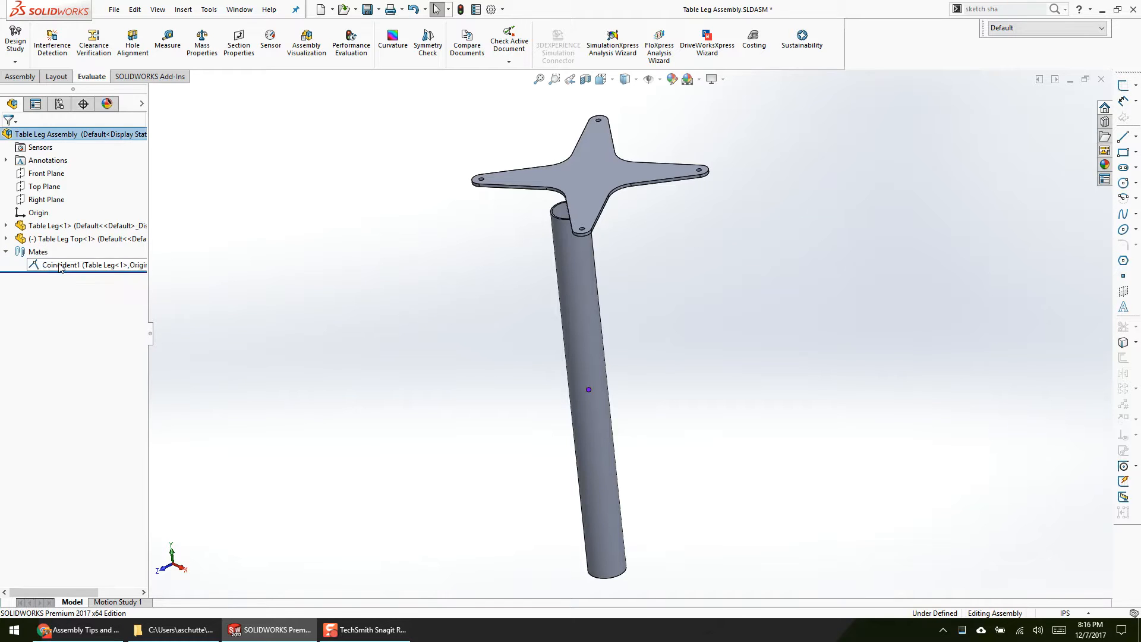
Step: Check the freedom of movement of Table Leg and Table Leg Top by selecting each and shifting the top plate slightly
left_click(615, 312)
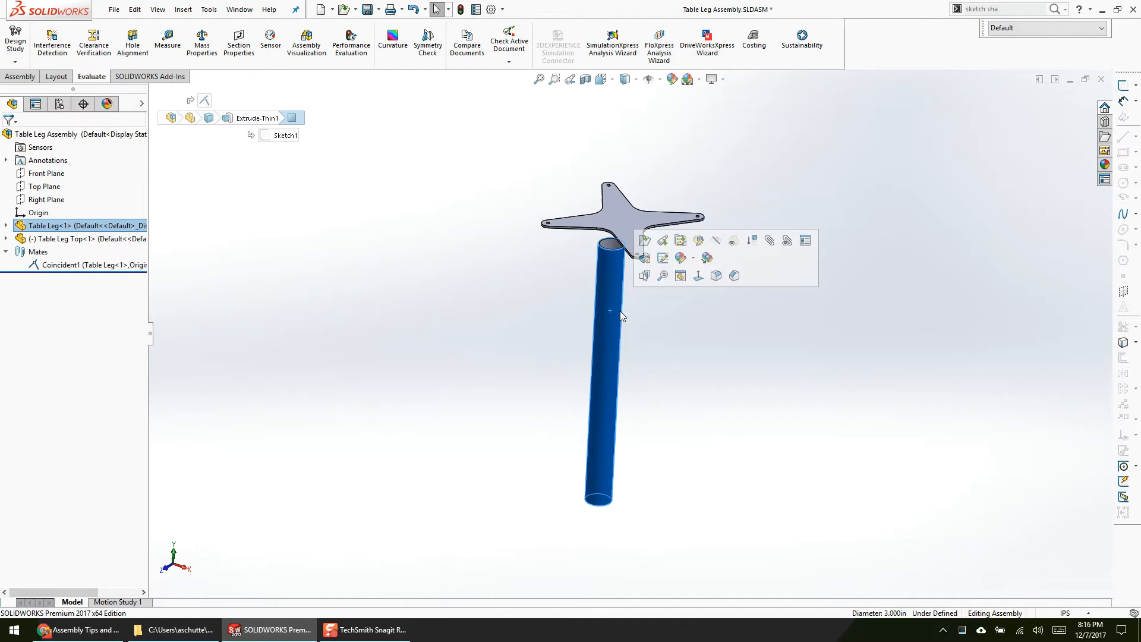
left_click(420, 368)
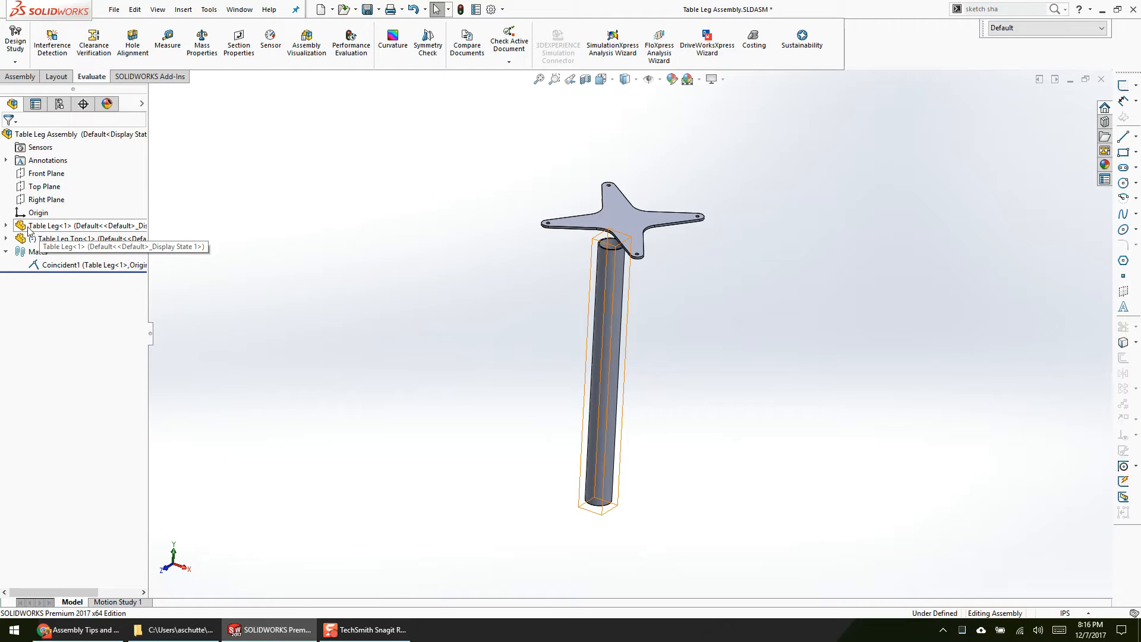
left_click(42, 244)
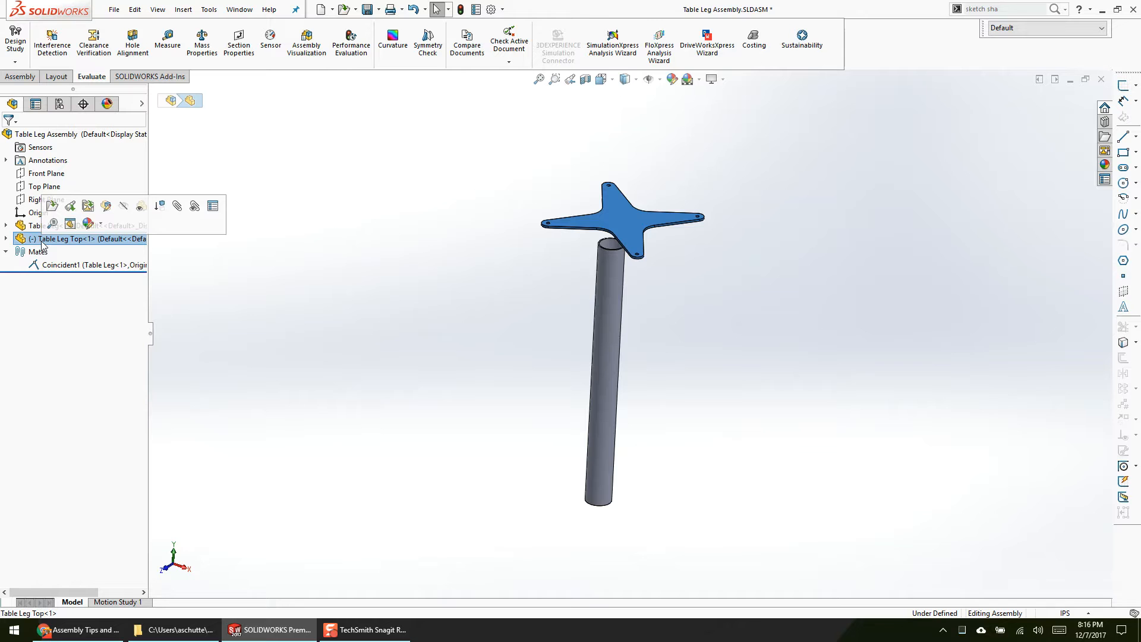
mouse_move(625, 243)
left_mouse_down()
mouse_move(570, 189)
mouse_move(621, 260)
left_mouse_up()
left_click(484, 245)
left_click_drag(619, 214, 618, 225)
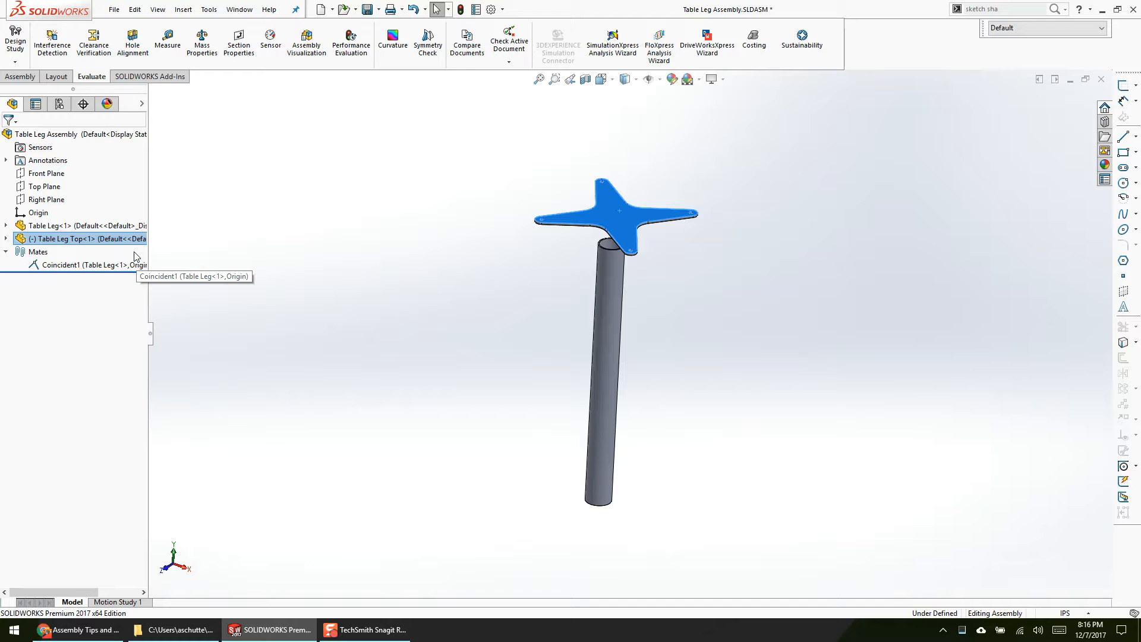
Step: Review the selections and axis alignment option of the mate between Table Leg's origin and the assembly origin
left_click(219, 322)
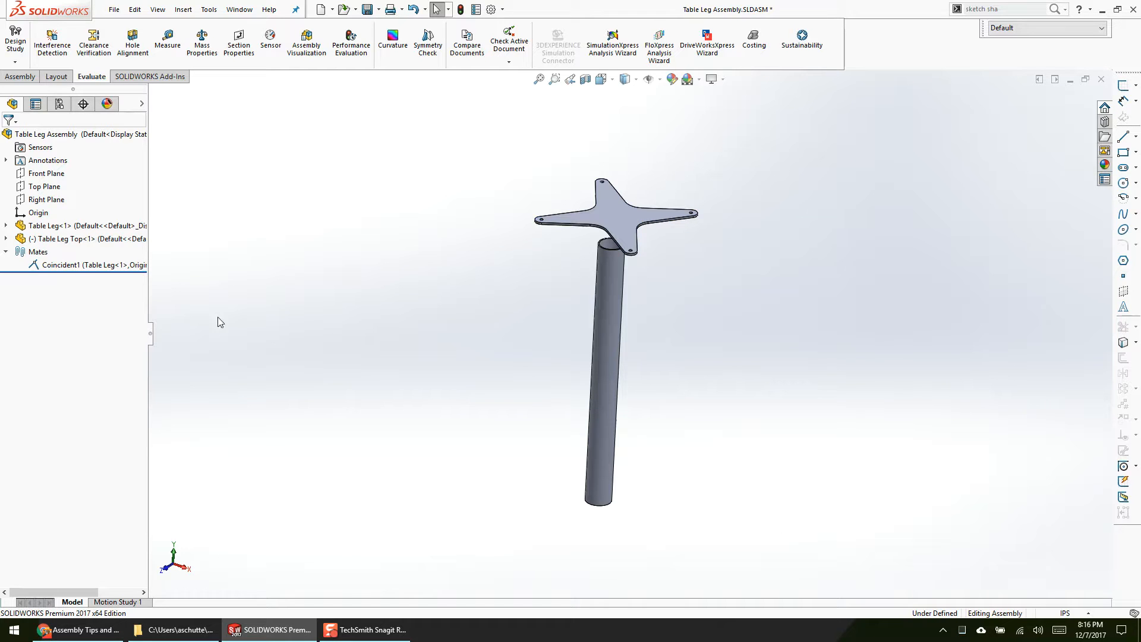
middle_click_drag(401, 323, 408, 333)
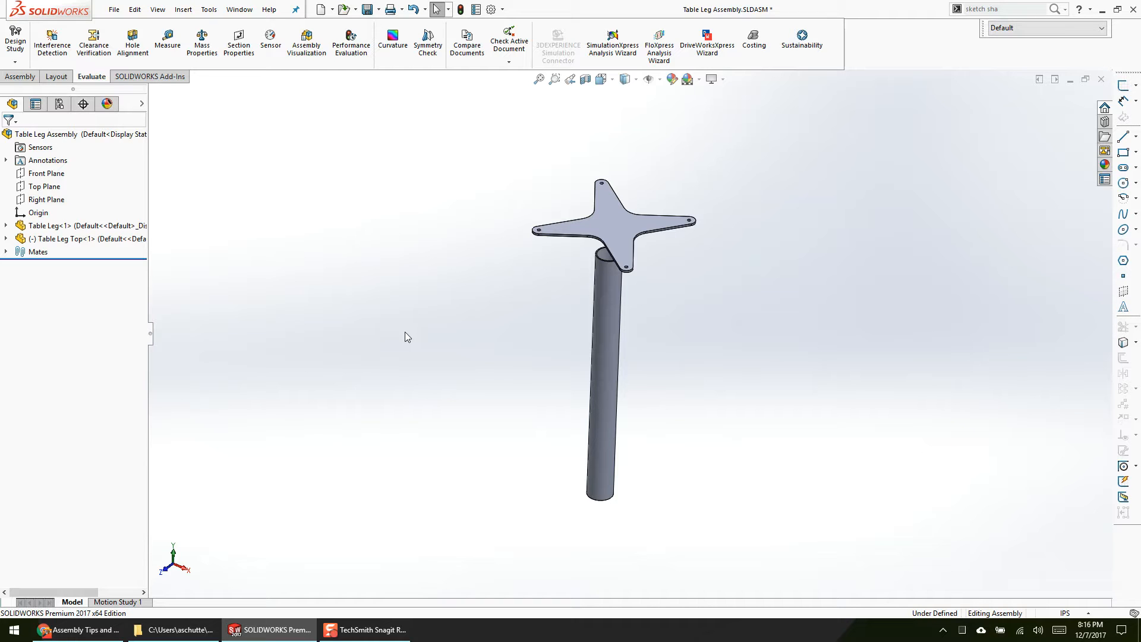
left_click(5, 251)
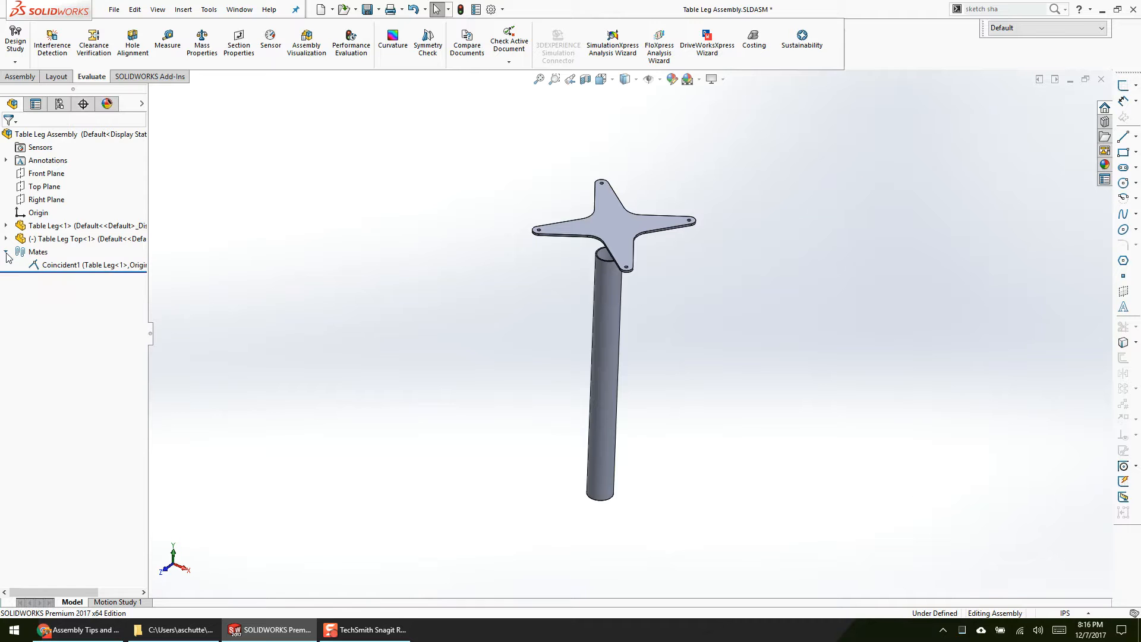
right_click(46, 264)
left_click(77, 224)
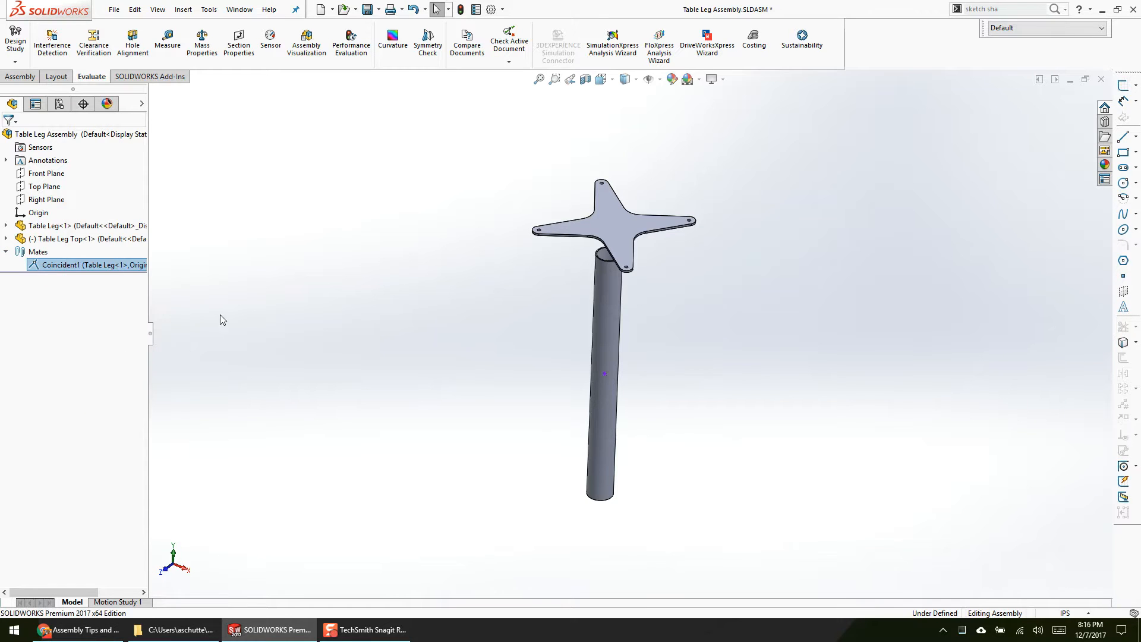
left_click(59, 207)
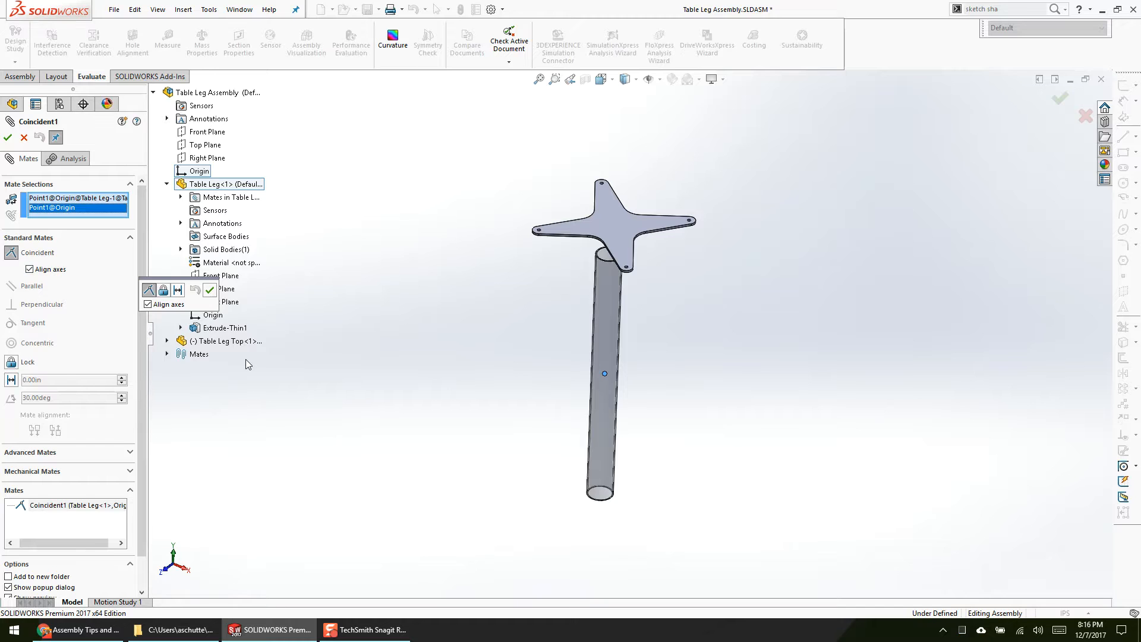
key("Escape")
Step: Mate the underside of Table Leg Top coincident with the upper end face of the Table Leg tube
scroll(499, 315, "down", 3)
scroll(610, 248, "down", 5)
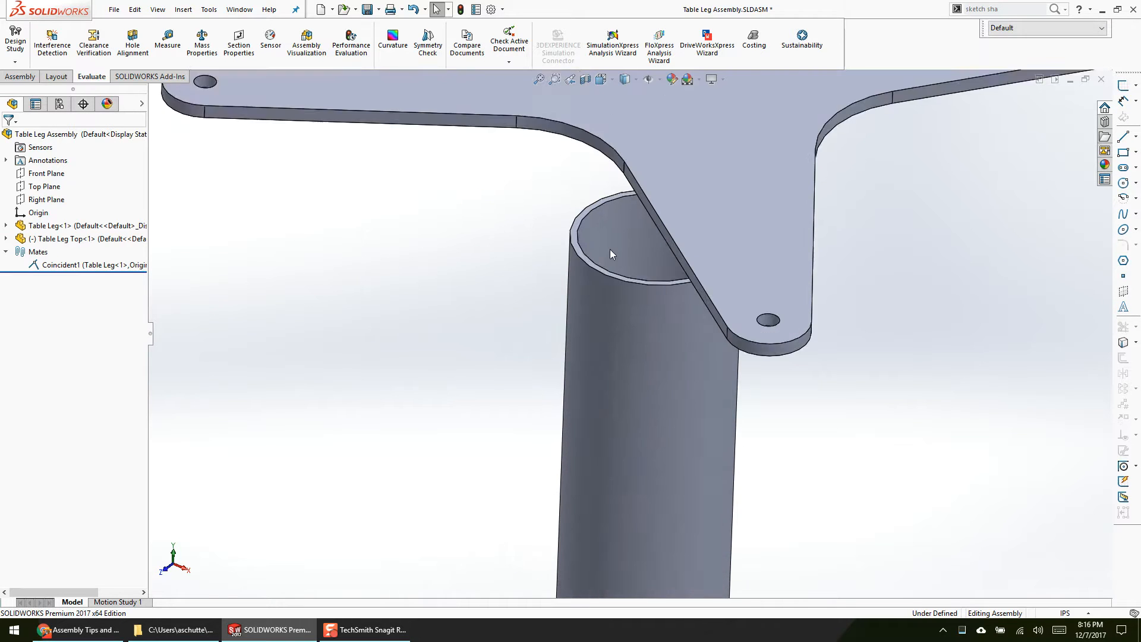
left_click(528, 359)
middle_click_drag(529, 358, 608, 287)
left_click(612, 270, "ctrl")
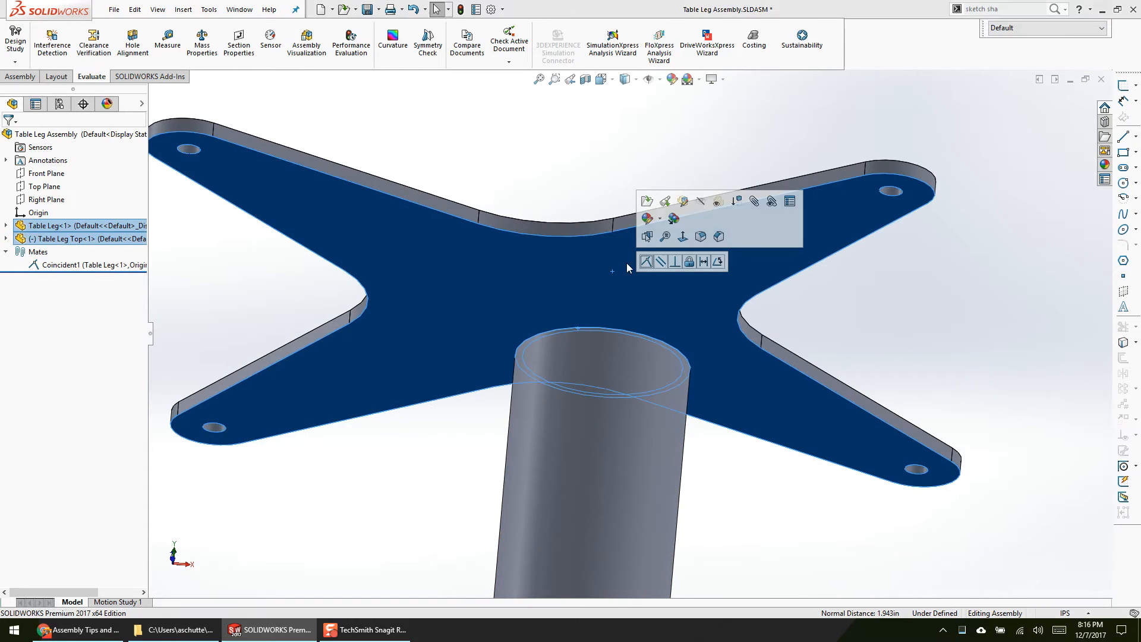
left_click(646, 262)
Step: In multiple mate mode, mate Table Leg Top's Front Plane coincident with the assembly's Front Plane, with a multi-mate folder
scroll(588, 192, "up", 5)
middle_click_drag(588, 345, 527, 455)
left_click_drag(628, 318, 557, 375)
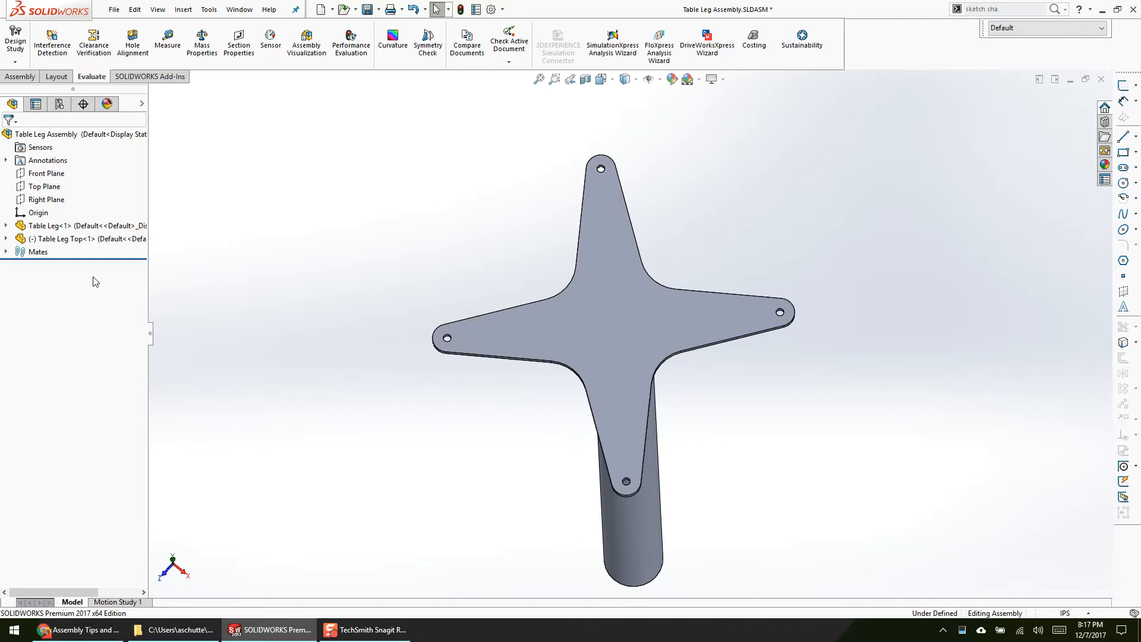
left_click(48, 174)
scroll(253, 285, "up", 4)
middle_click_drag(253, 285, 275, 322)
key("m")
left_click(15, 219)
left_click(154, 92)
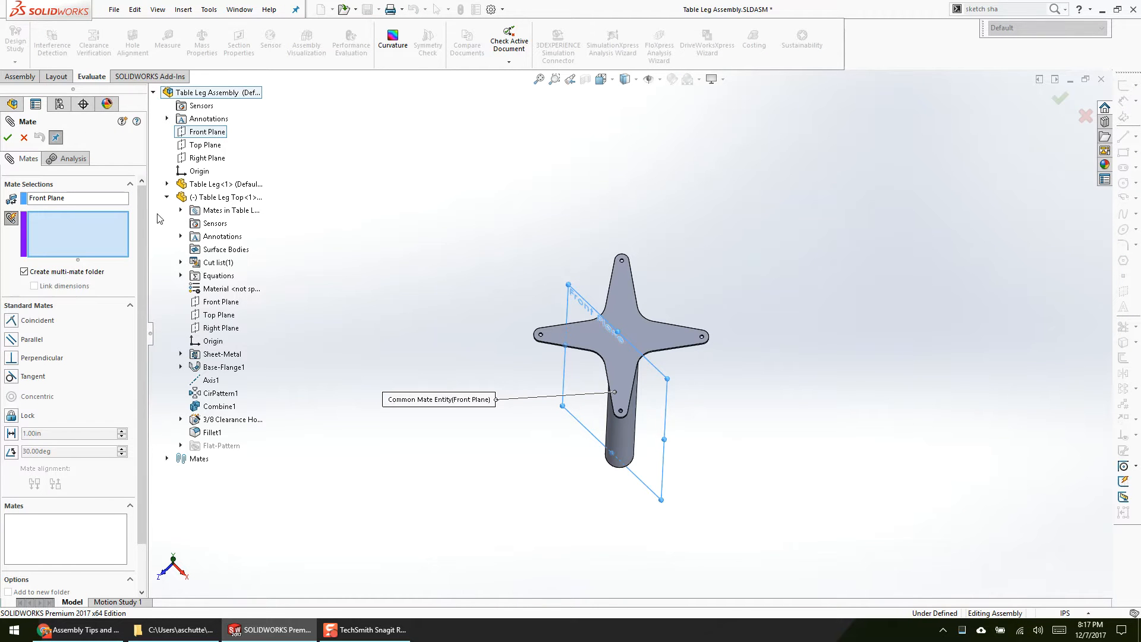
left_click(221, 301)
right_click(512, 229)
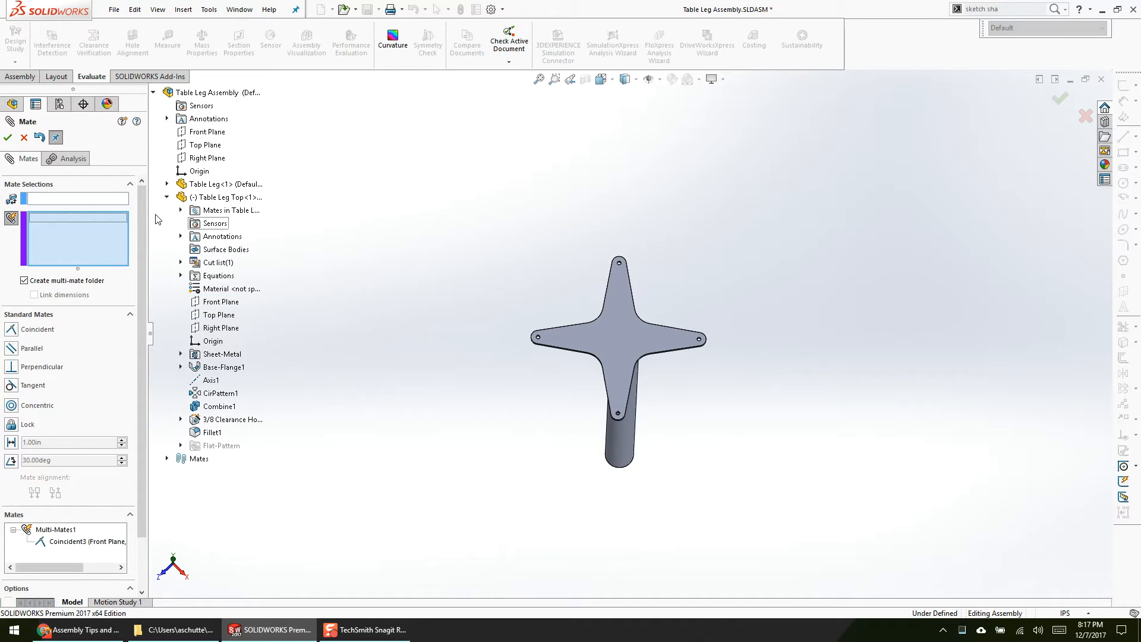
Step: Add a second multi-mate making Table Leg Top's Right Plane coincident with the assembly's Right Plane, and finish mating
left_click(207, 157)
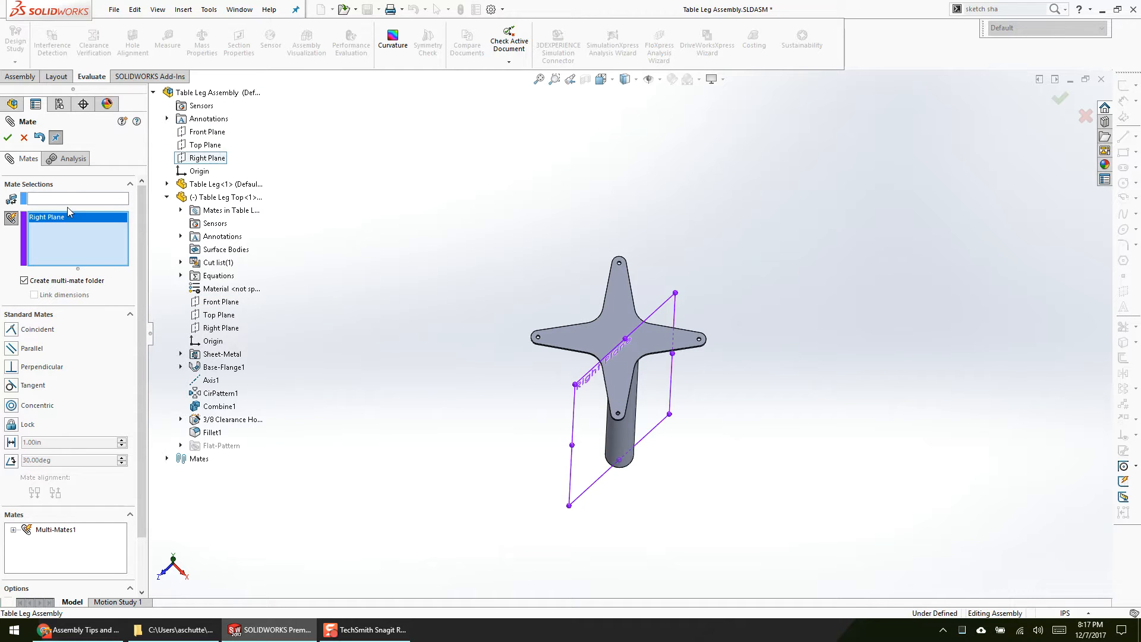
right_click(92, 209)
left_click(92, 208)
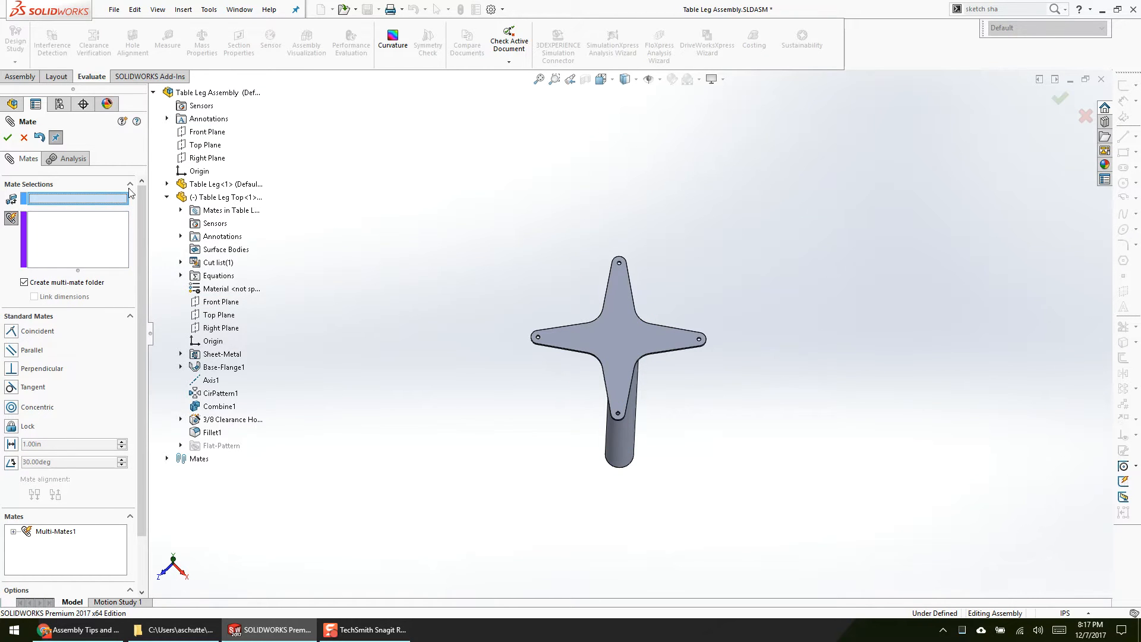
left_click(206, 158)
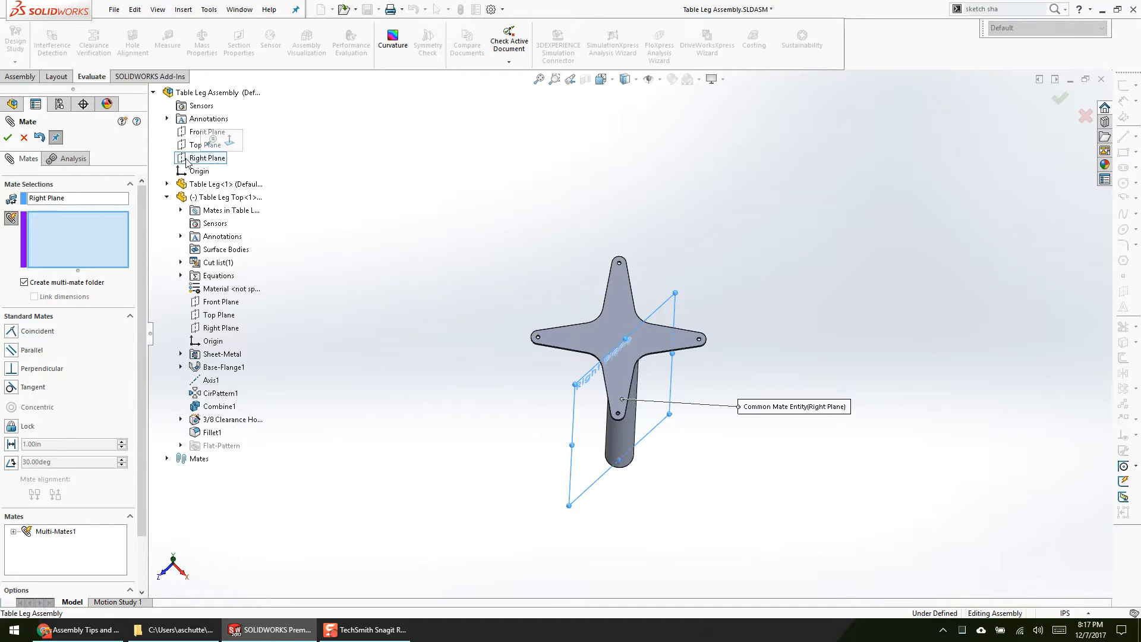
left_click(221, 328)
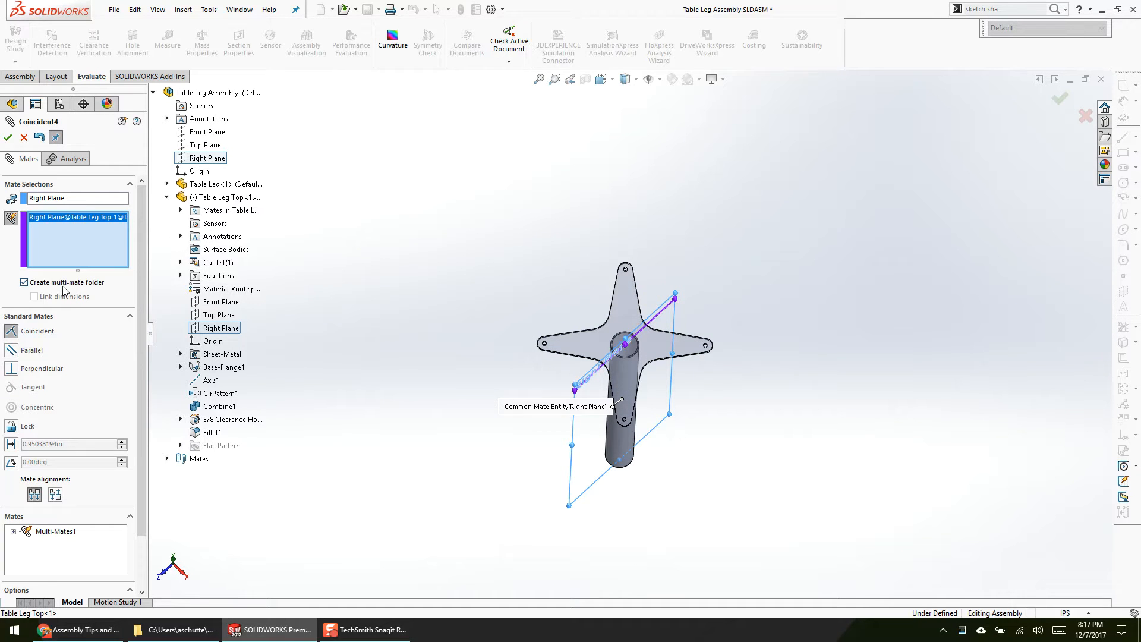
left_click(7, 138)
left_click(8, 138)
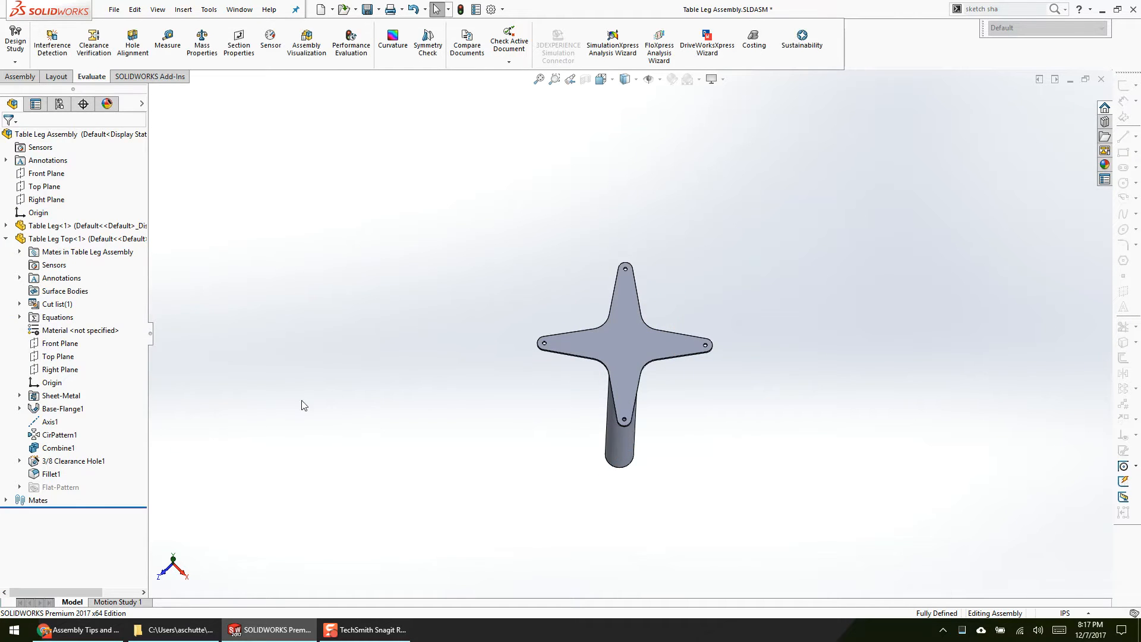
Step: Rename the two multi-mate folders FRONT MATES and RIGHT MATES, matching the planes they use
left_click(6, 251)
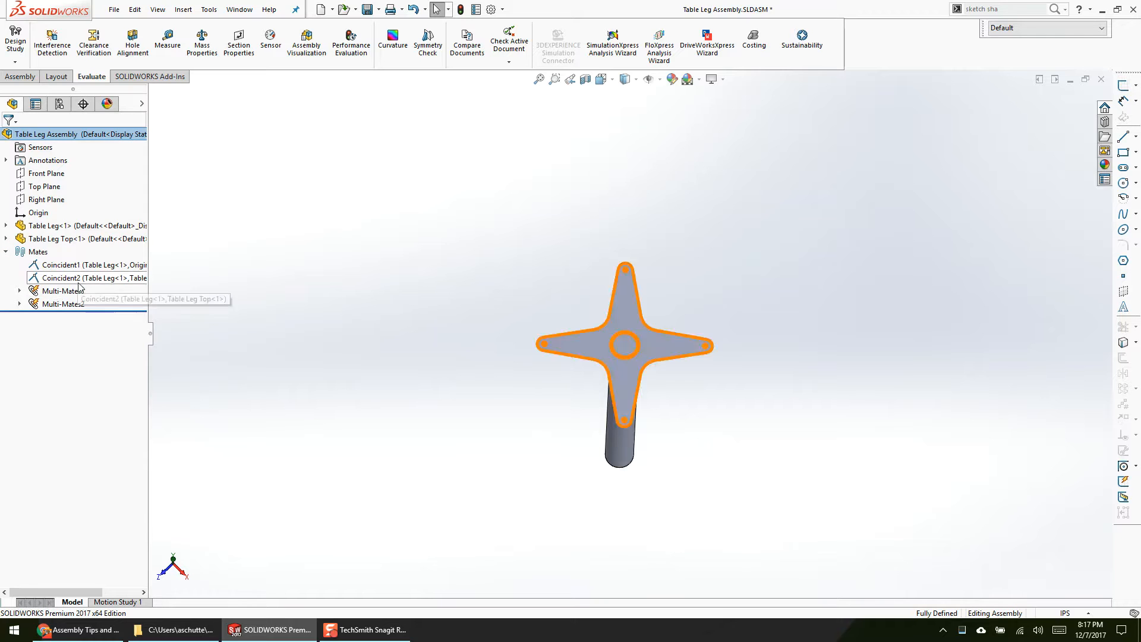
double_click(62, 292)
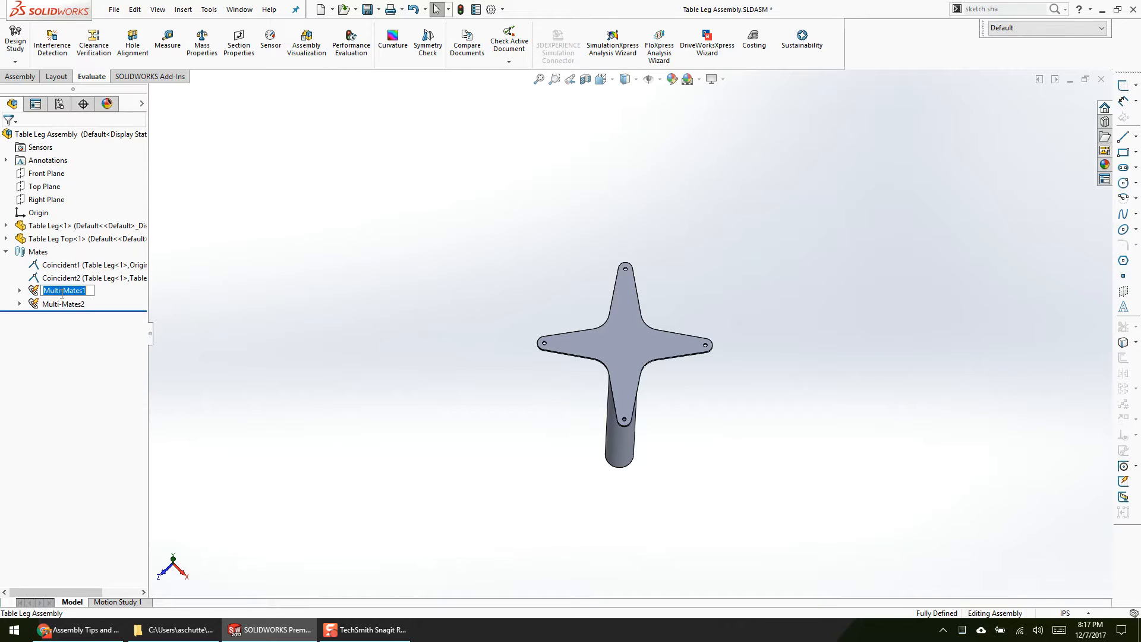
type("FRONT MATES")
key("Return")
double_click(62, 304)
type("RIGHT MATES")
key("Return")
Step: Reorder the mates so FRONT MATES and RIGHT MATES come directly after the origin mate and before Coincident2
left_click_drag(103, 279, 101, 296)
left_click(106, 280)
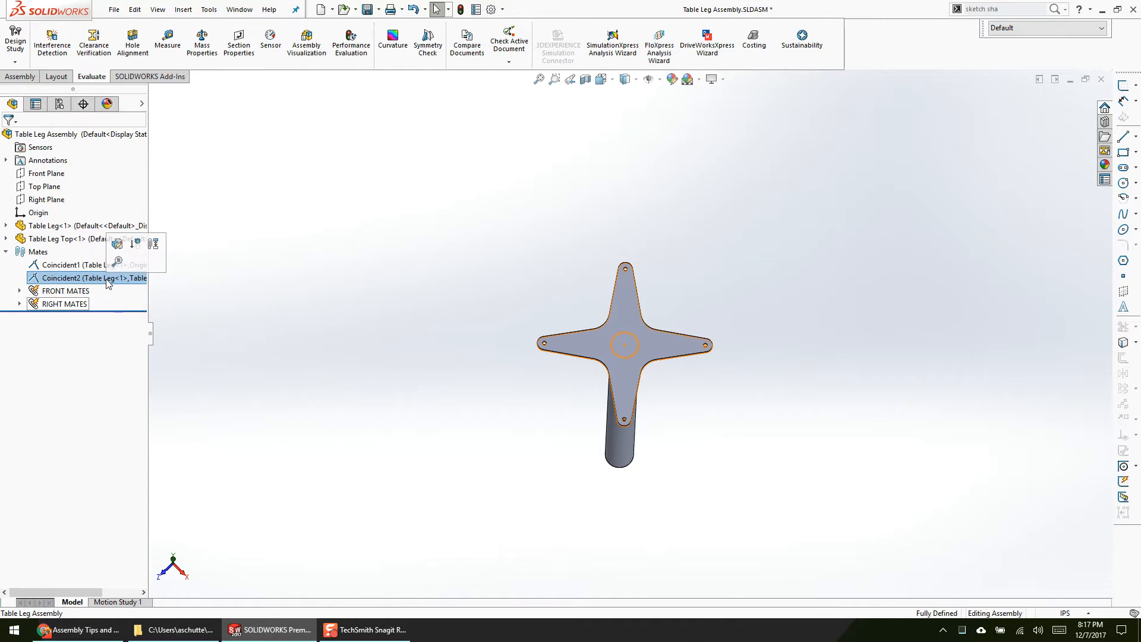
left_click(191, 304)
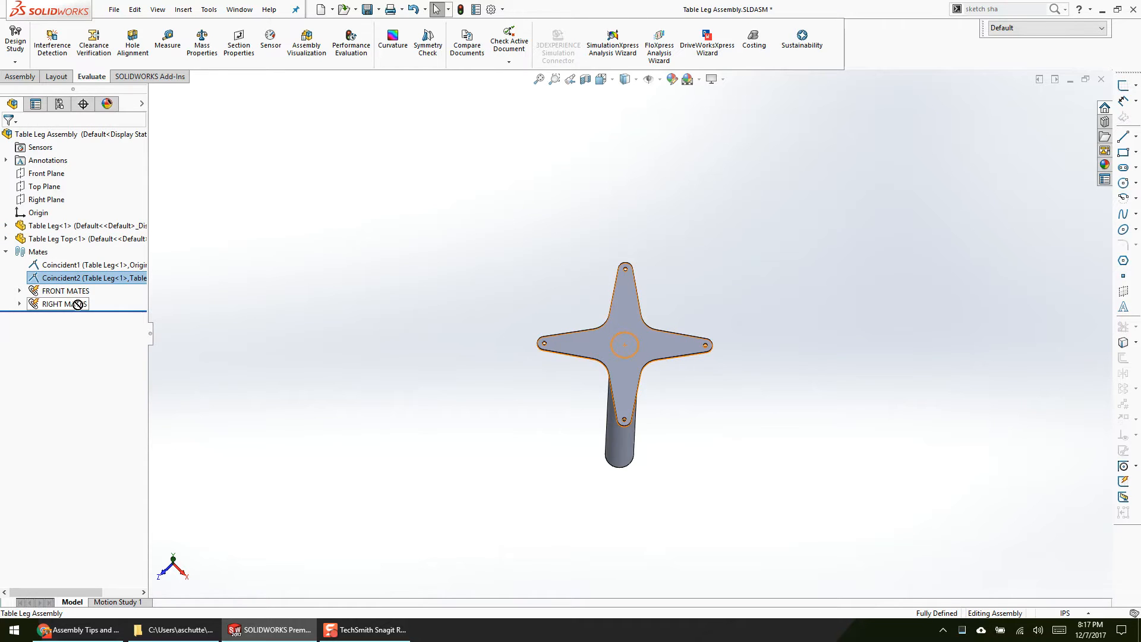
left_click_drag(70, 292, 68, 266)
left_click_drag(56, 304, 55, 278)
key("shift+c")
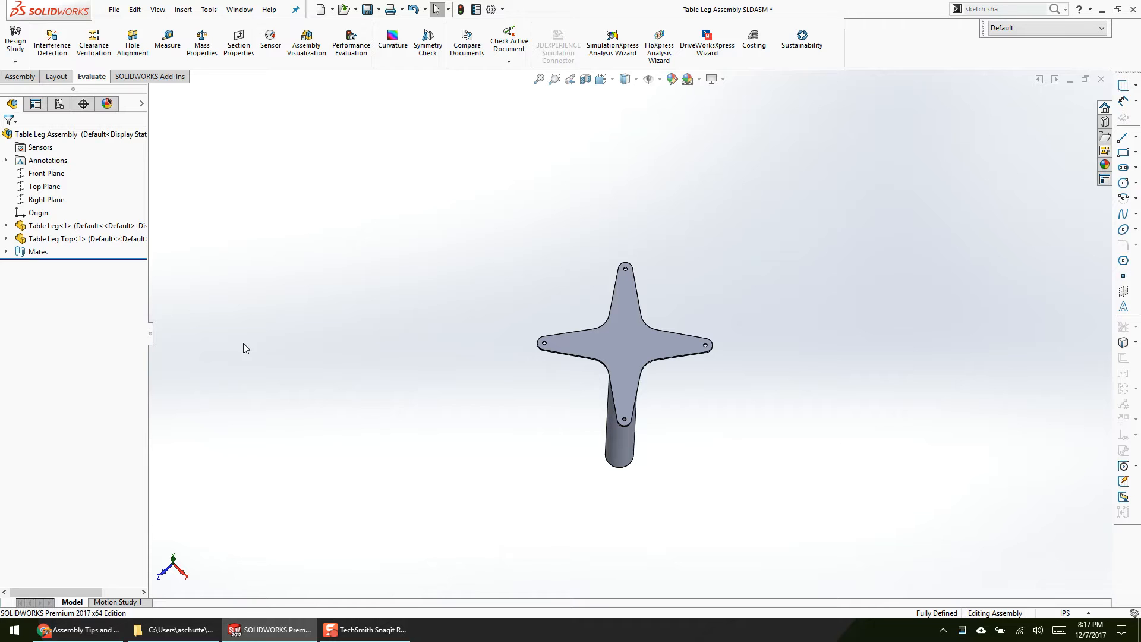
Step: Review the mate inside FRONT MATES, including its common mate entity and its list of mated planes
left_click(6, 251)
left_click(19, 277)
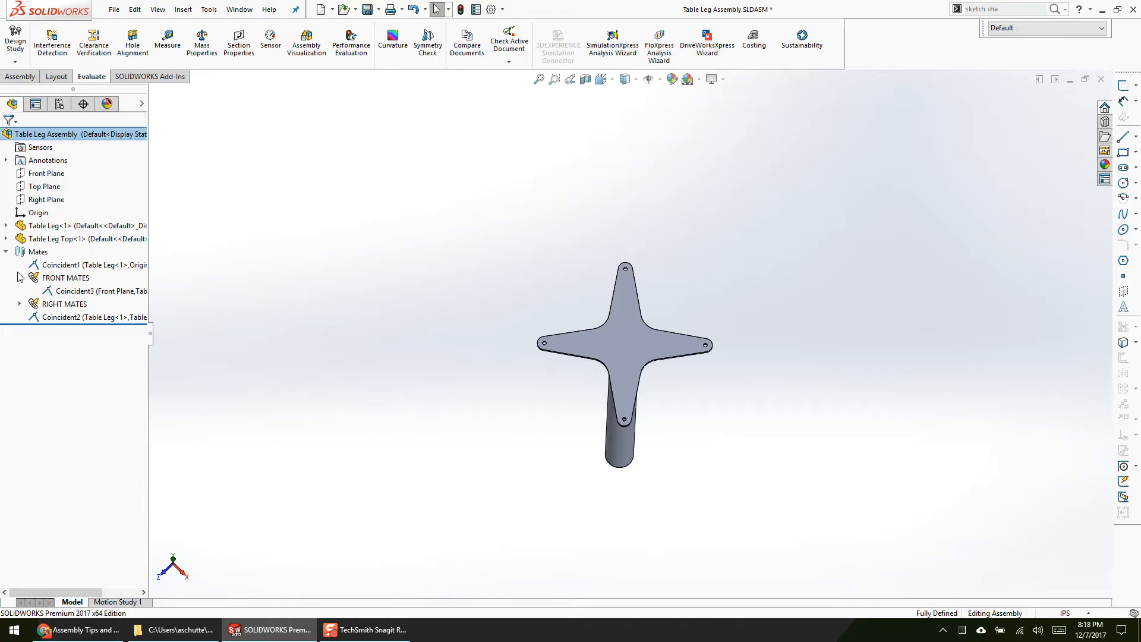
right_click(74, 278)
left_click(178, 299)
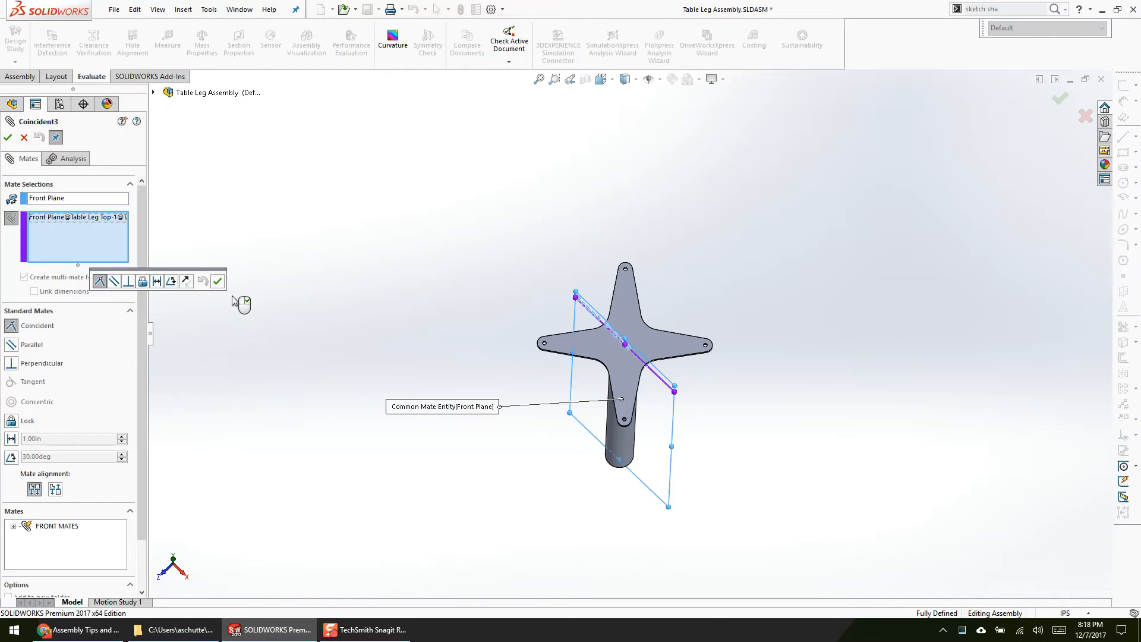
key("Return")
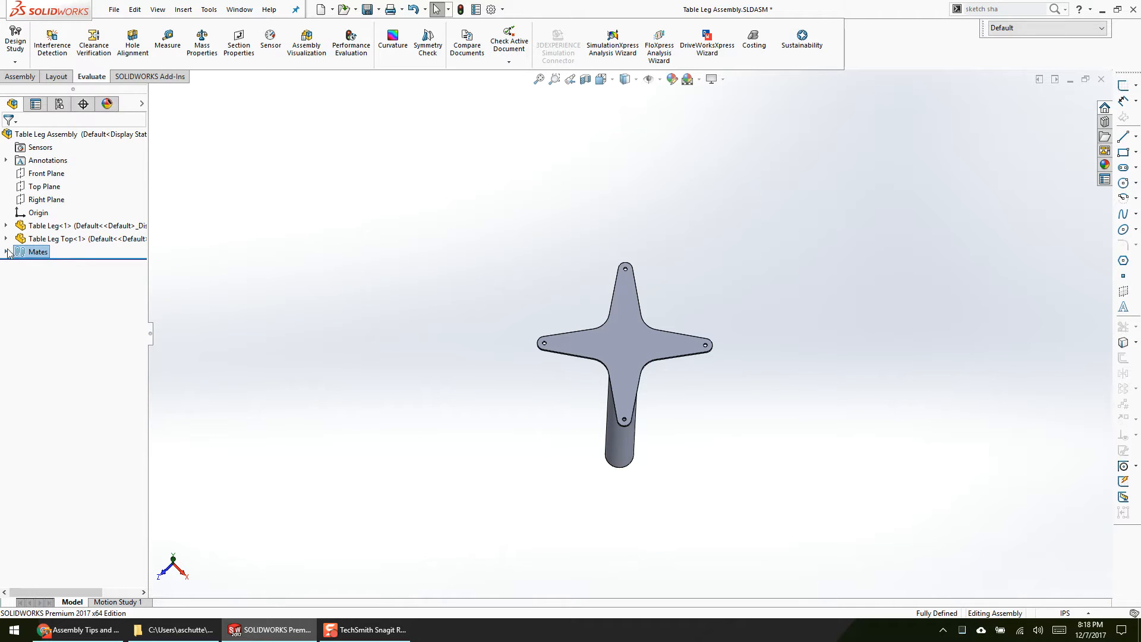
Step: Highlight the assembly's Top, Front and Right planes and examine how they pass through the table leg and top plate
left_click(8, 252)
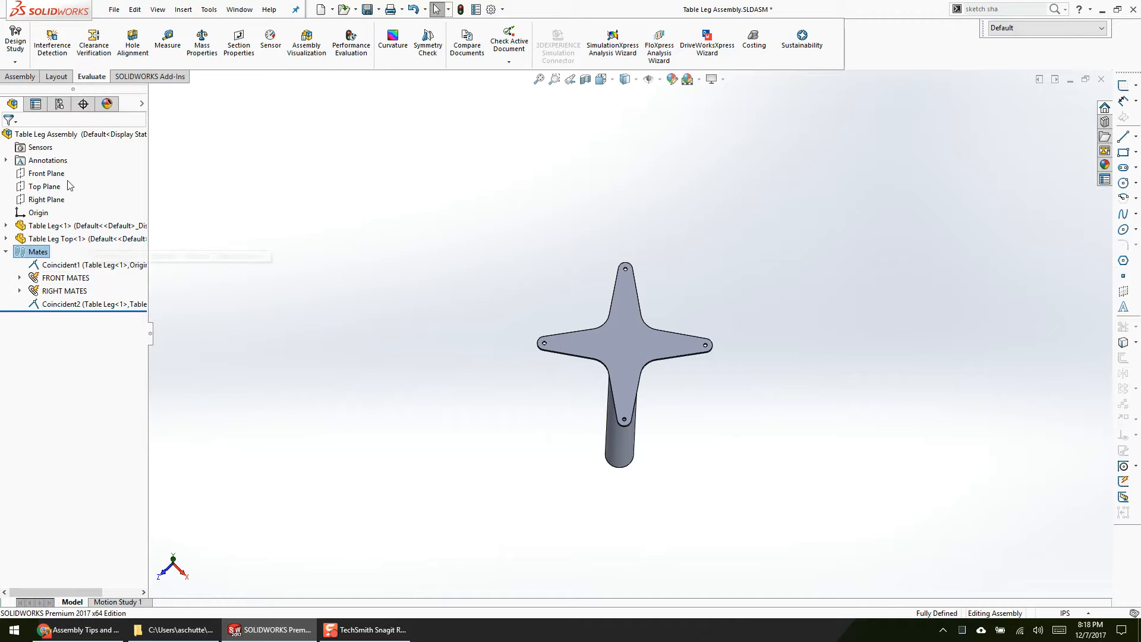
left_click(44, 186)
middle_click_drag(255, 309, 344, 190)
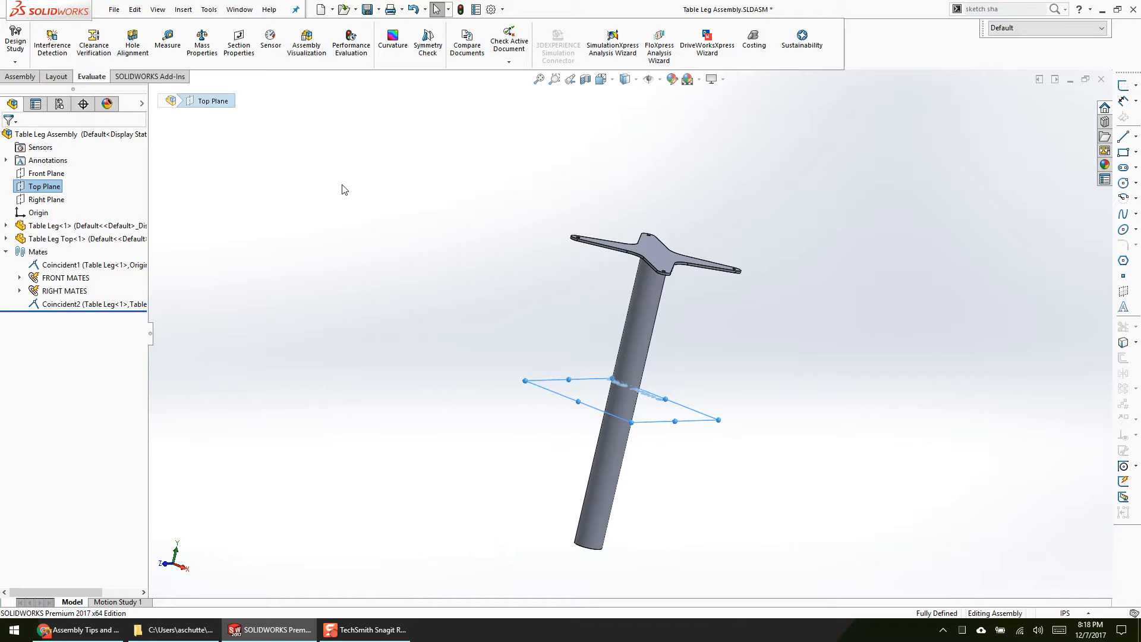
left_click(47, 199)
left_click(42, 174, "ctrl")
middle_click_drag(377, 204, 337, 265)
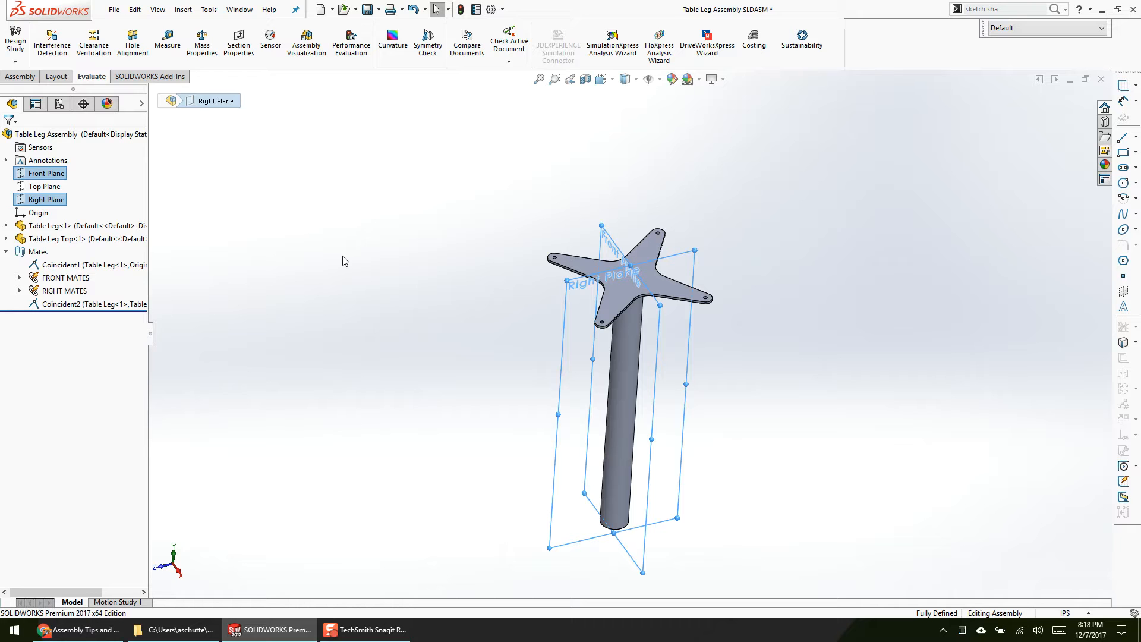
left_click(418, 327)
Step: Switch to the open WTC-01 assembly and show the whole machine
key("ctrl+Tab")
key("ctrl+Tab")
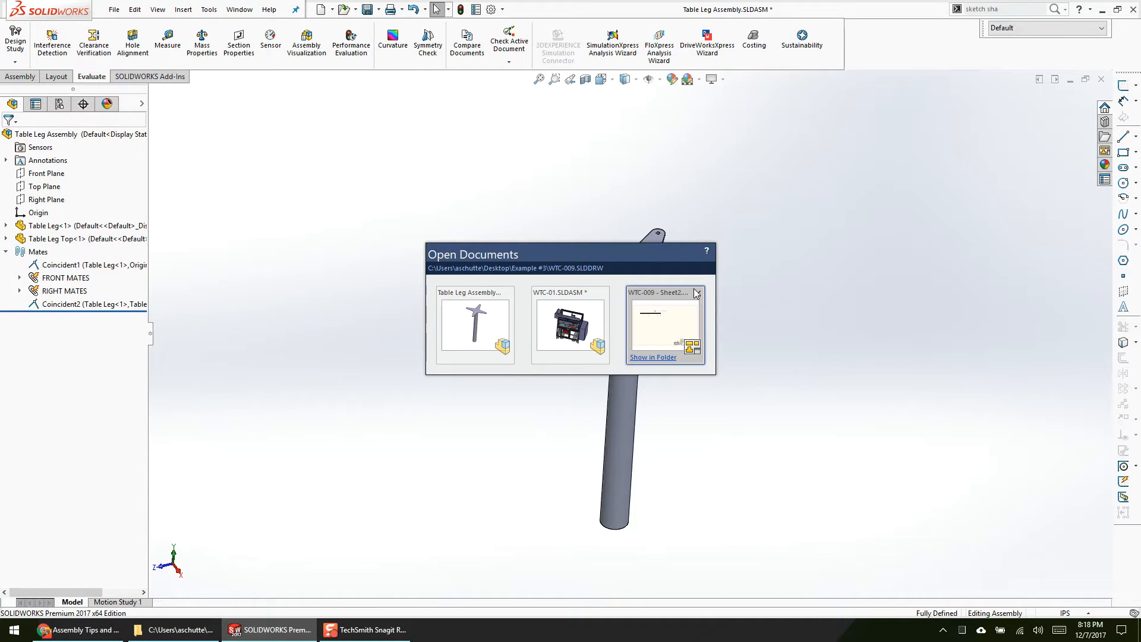
key("ctrl+Tab")
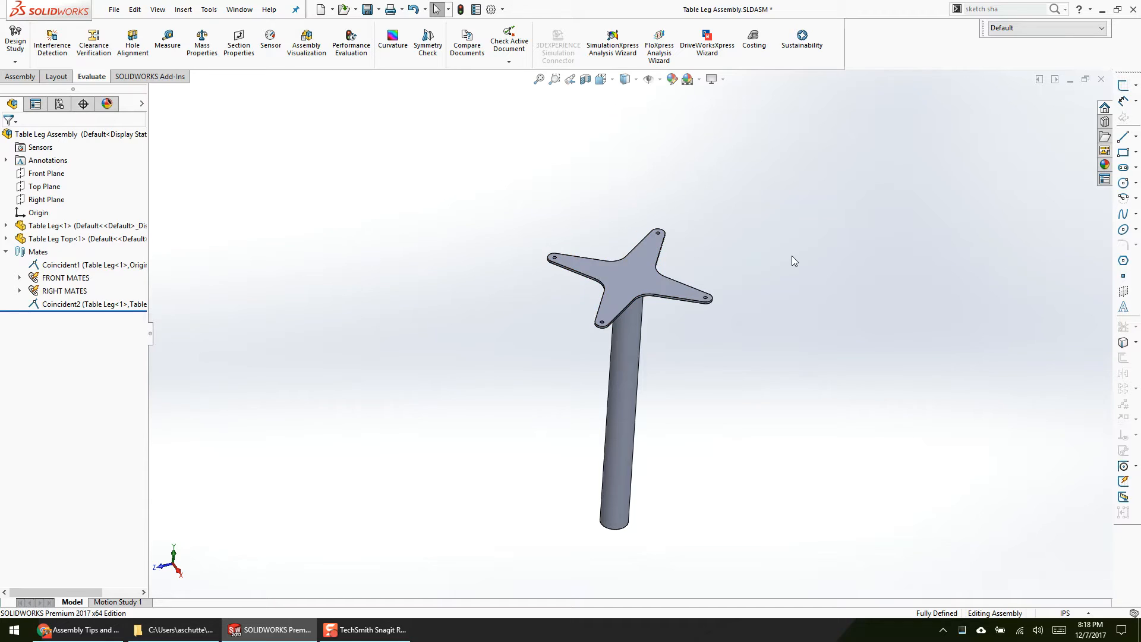
key("ctrl+Tab")
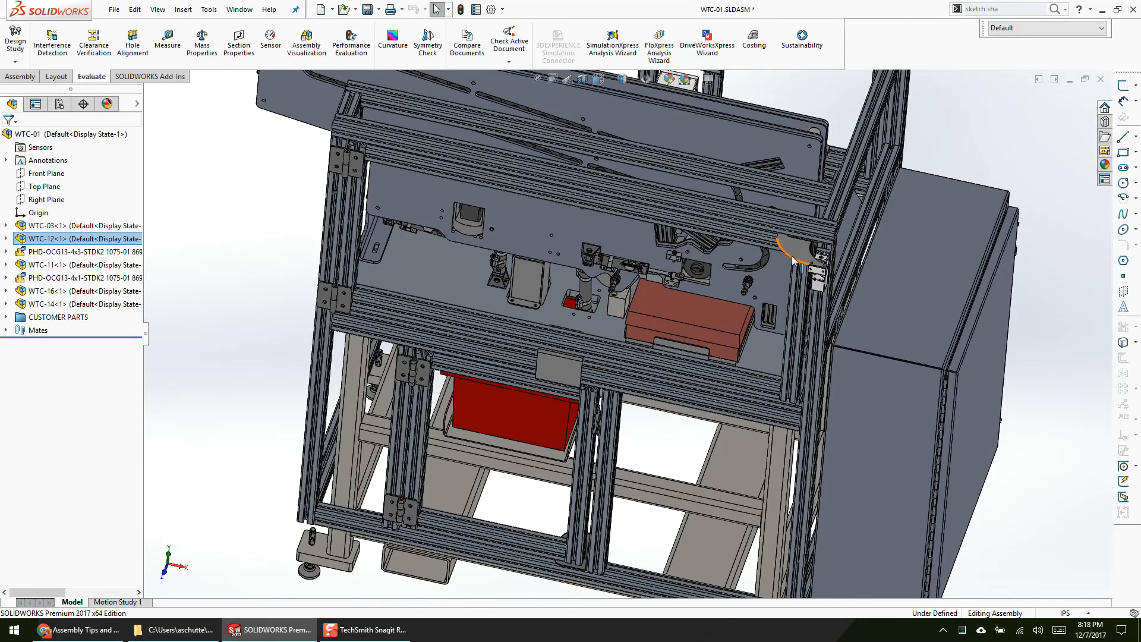
key("f")
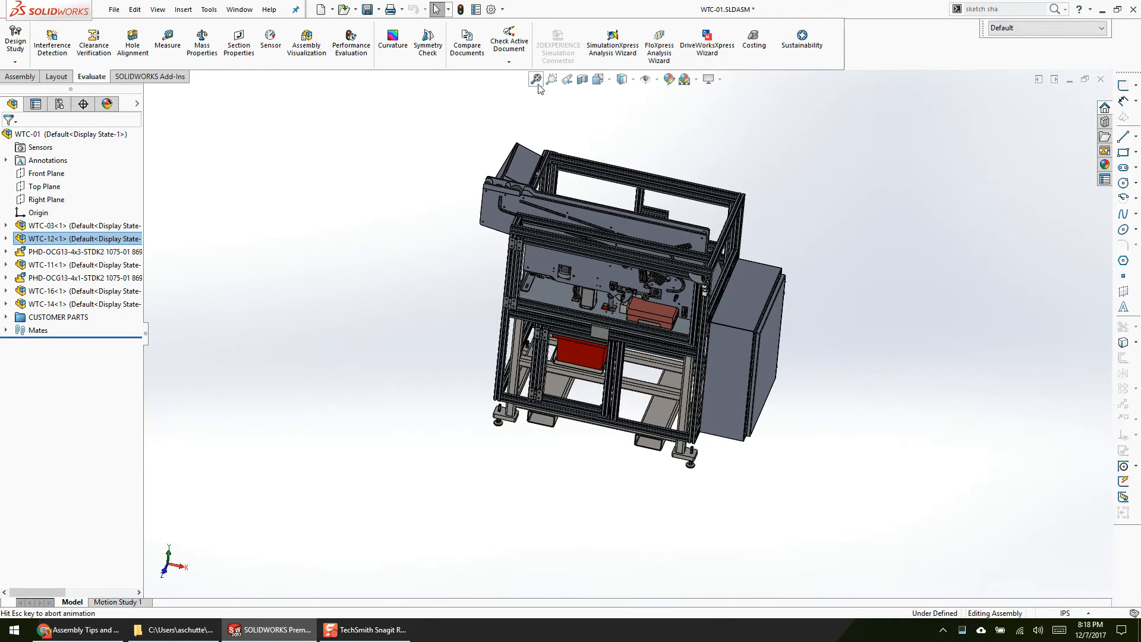
left_click(541, 87)
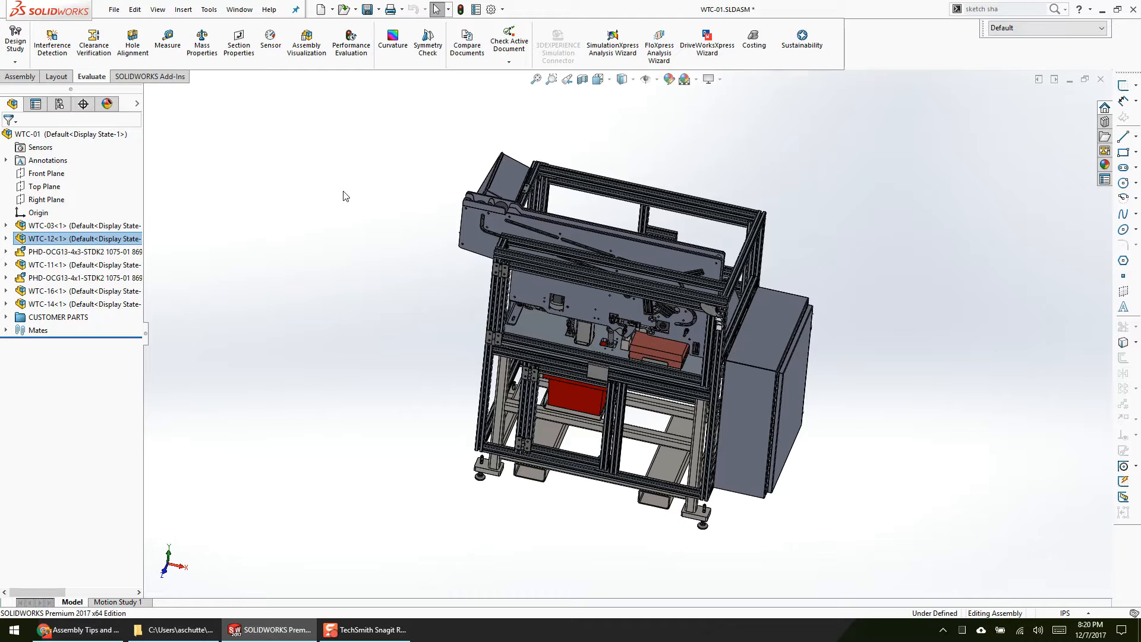
Step: Create a new assembly with WTC-01 inserted as its first component, and show its component tree
left_click(332, 9)
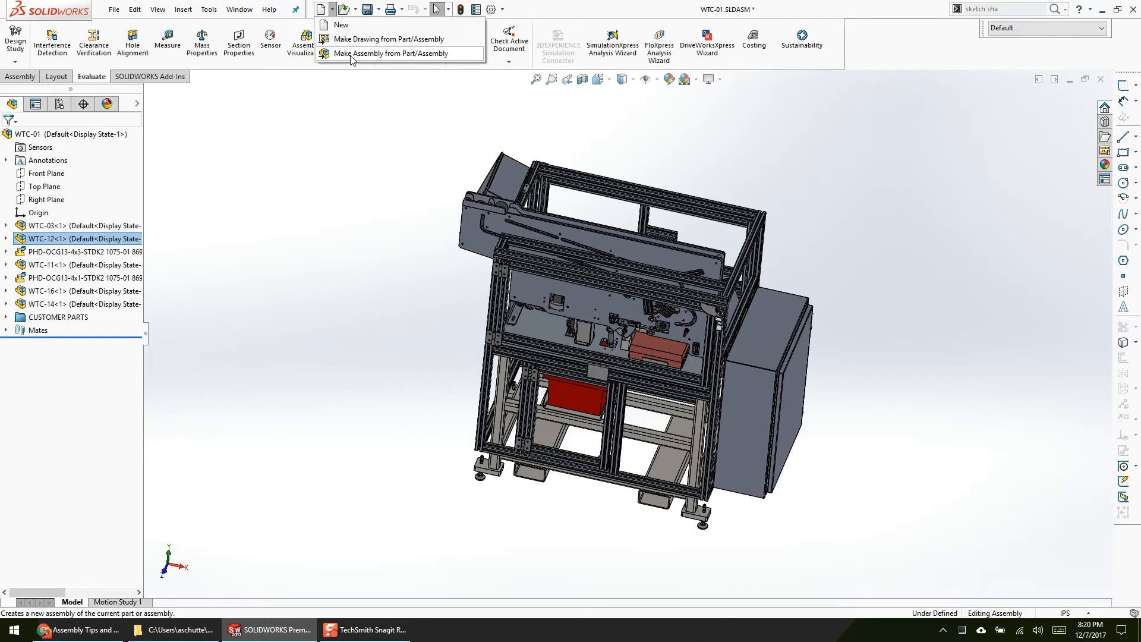
left_click(338, 22)
left_click(534, 394)
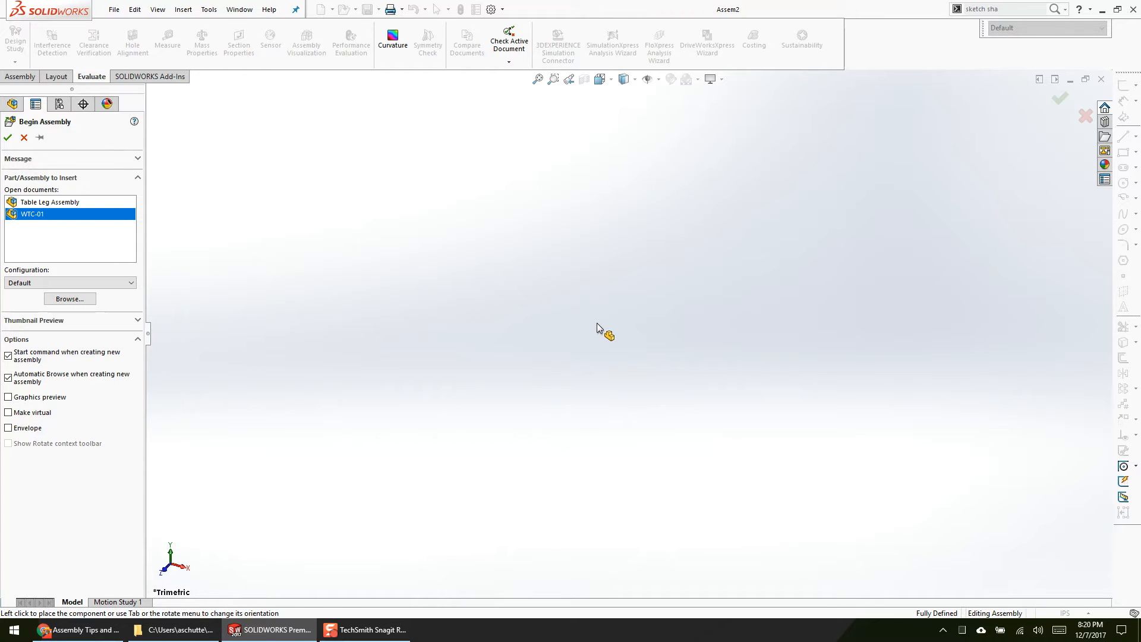
left_click(405, 437)
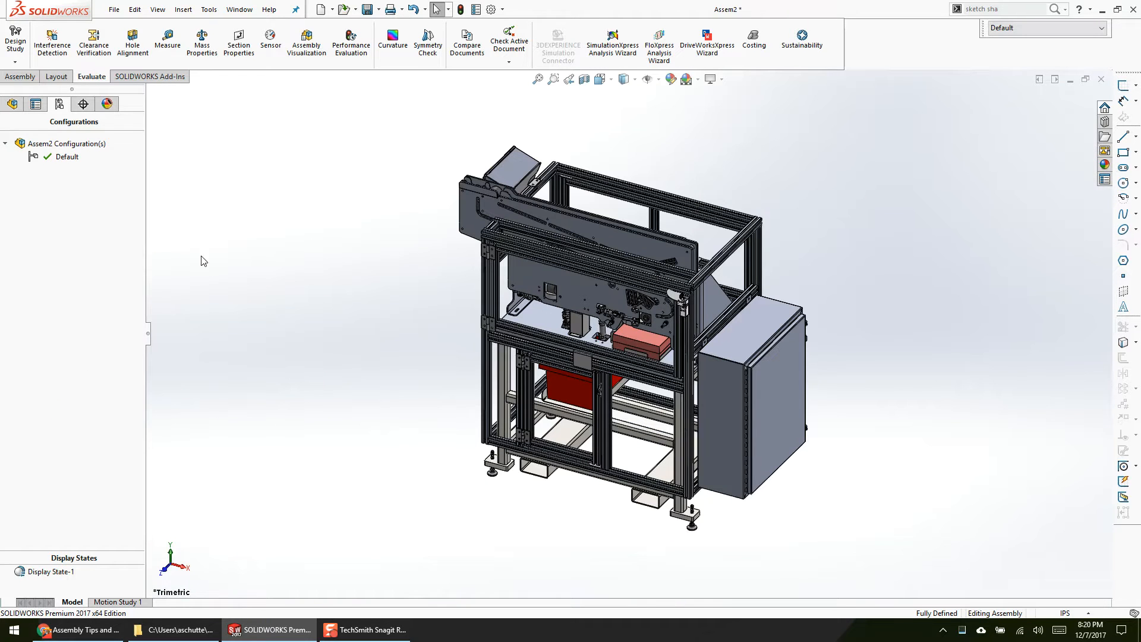
left_click(11, 105)
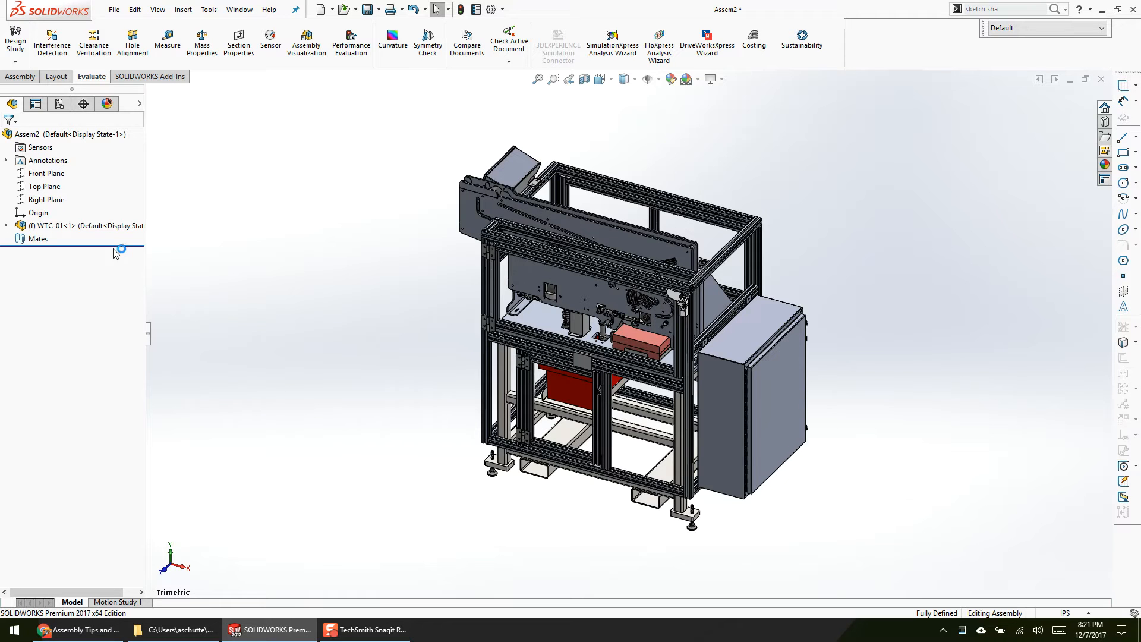
Step: Close the new assembly without saving the modified documents and return to WTC-01
right_click(71, 226)
left_click(1099, 83)
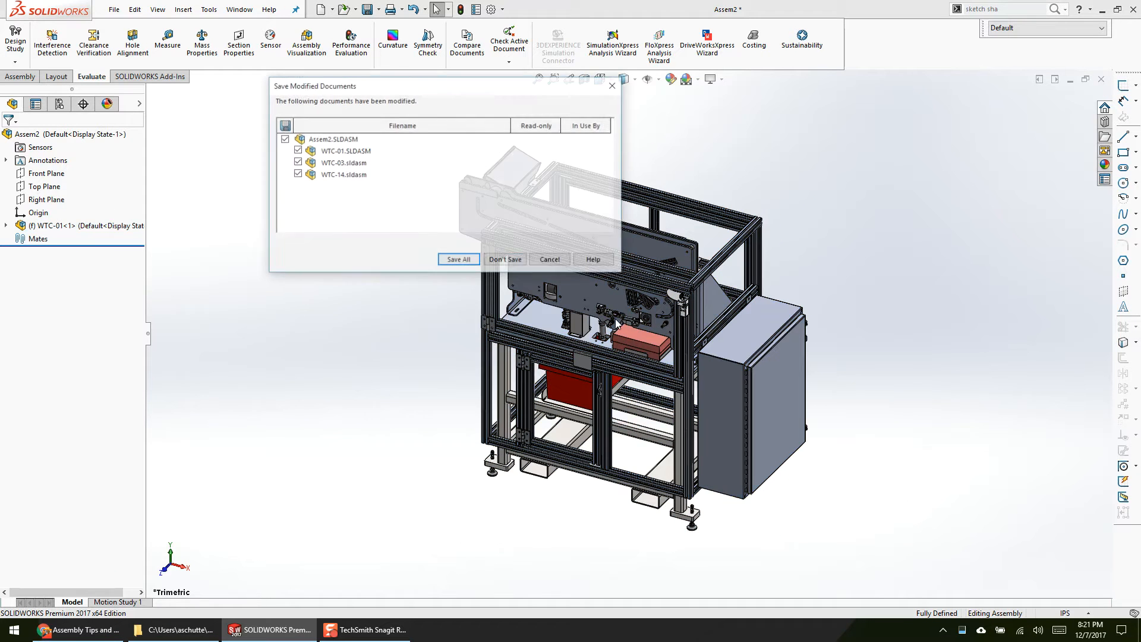
left_click(514, 270)
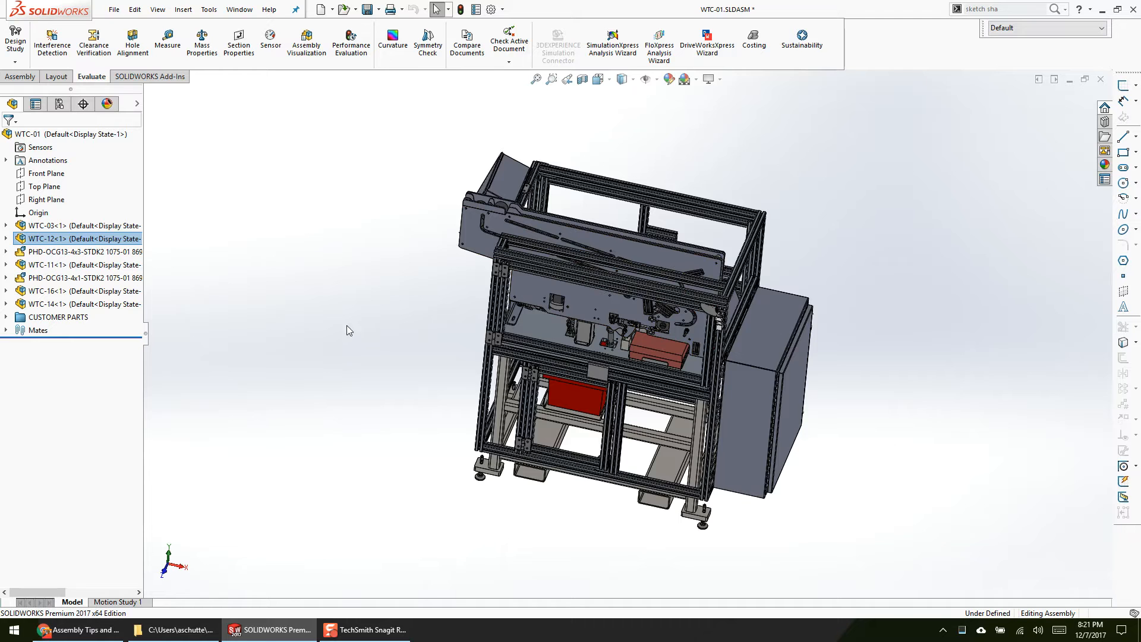
middle_click_drag(348, 323, 323, 310)
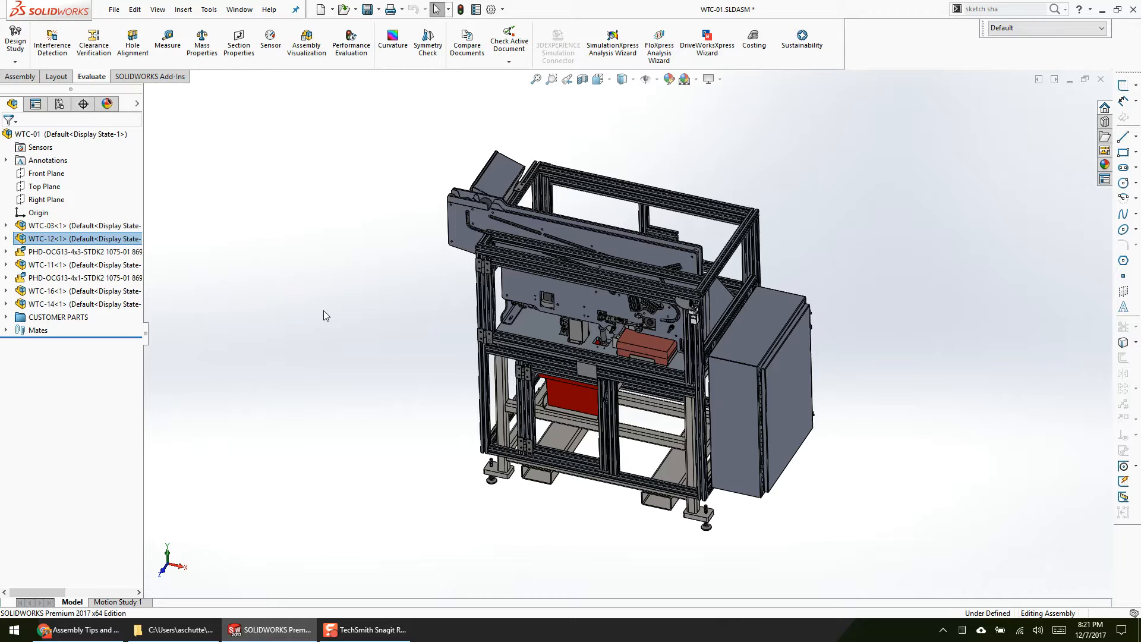
Step: Place a copy of the WTC-024 slotted side plate beside the machine and rotate the copy away from its original orientation
left_click_drag(522, 223, 258, 197)
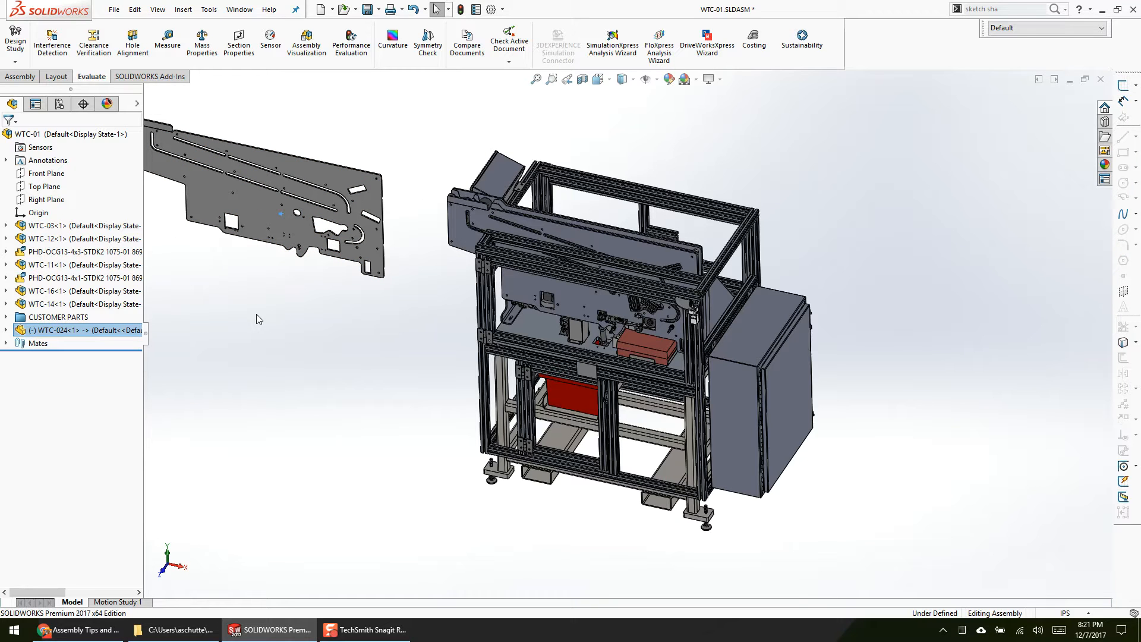
left_click(289, 254)
scroll(418, 282, "up", 3)
scroll(380, 273, "down", 2)
right_click_drag(404, 256, 304, 343)
Step: Fix the loose WTC-024 plate copy in its position and check that it cannot be moved
right_click(433, 267)
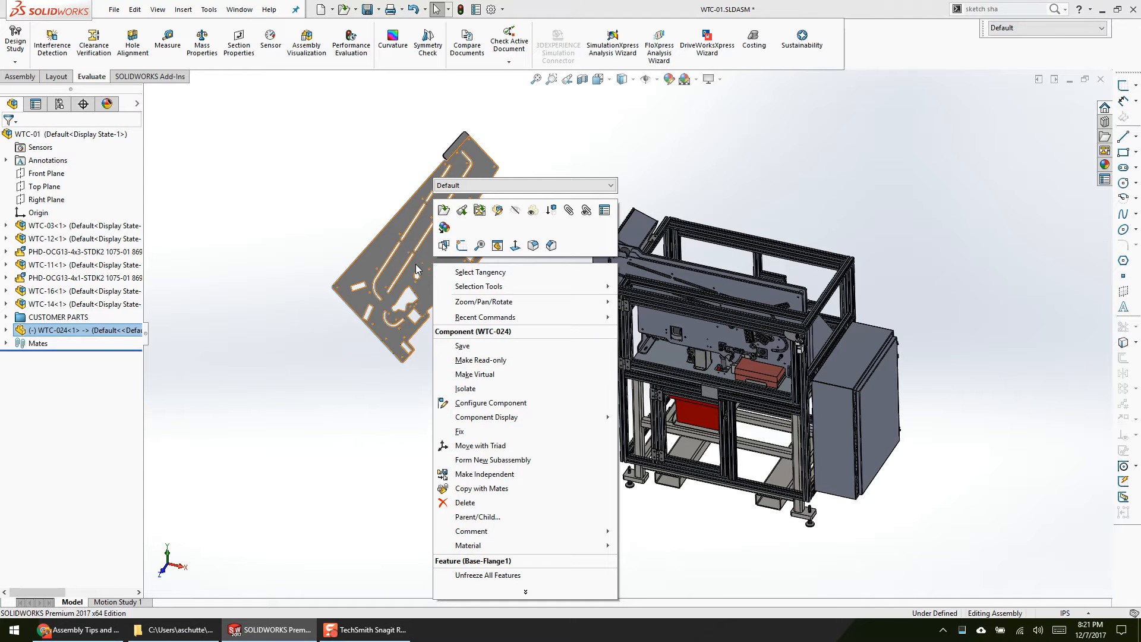
right_click(416, 265)
left_click(463, 394)
left_click_drag(439, 251, 276, 362)
left_click(275, 362)
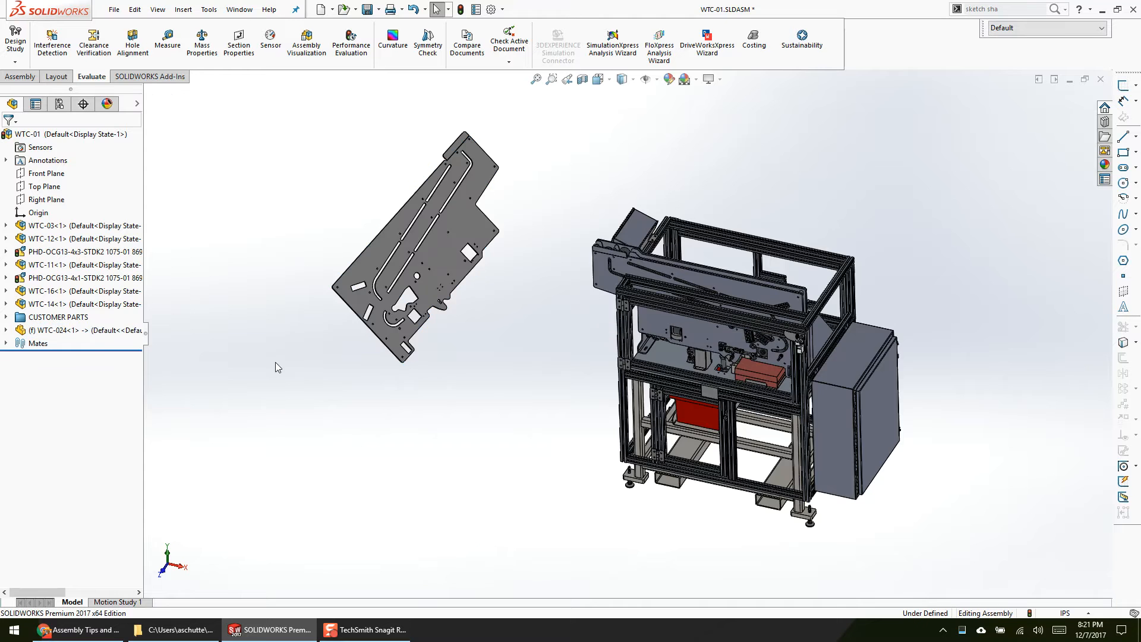
middle_click_drag(216, 421, 301, 365)
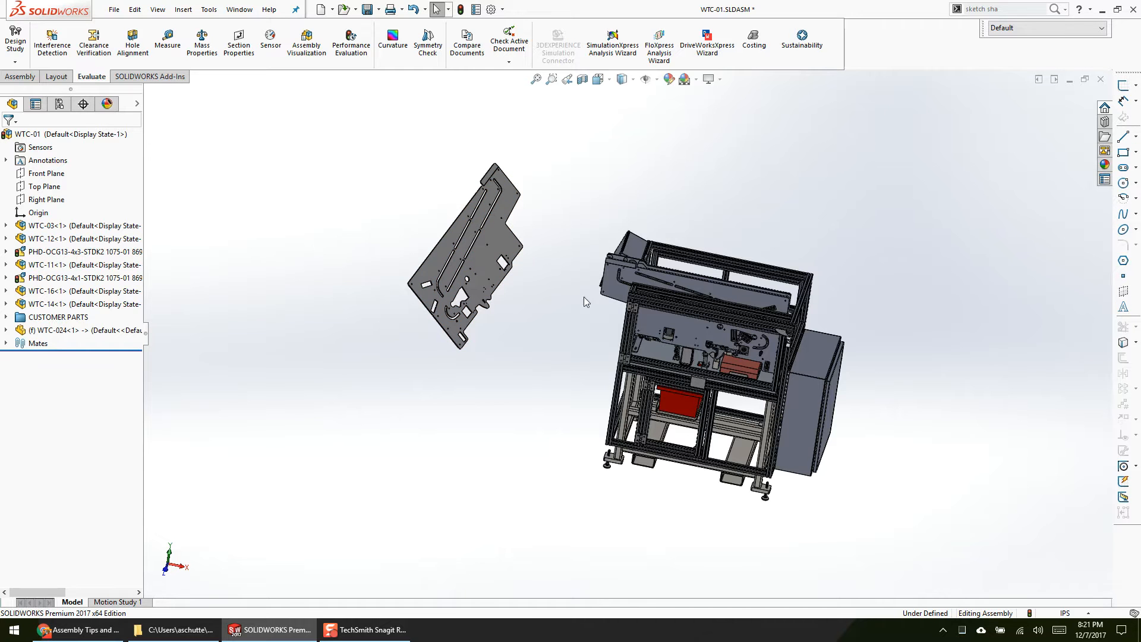
Step: Delete the fixed WTC-024 plate copy from the assembly
left_click(496, 239)
key("Delete")
key("Return")
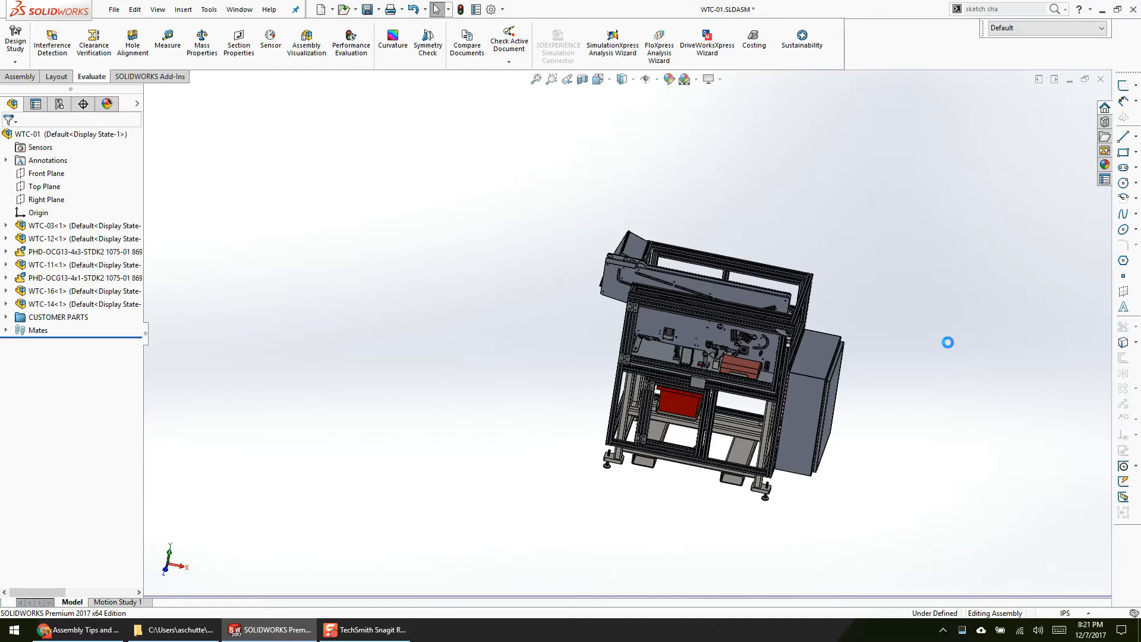
Step: Open the WTC-024 side plate in its own window from the WTC-01 assembly
scroll(643, 277, "down", 3)
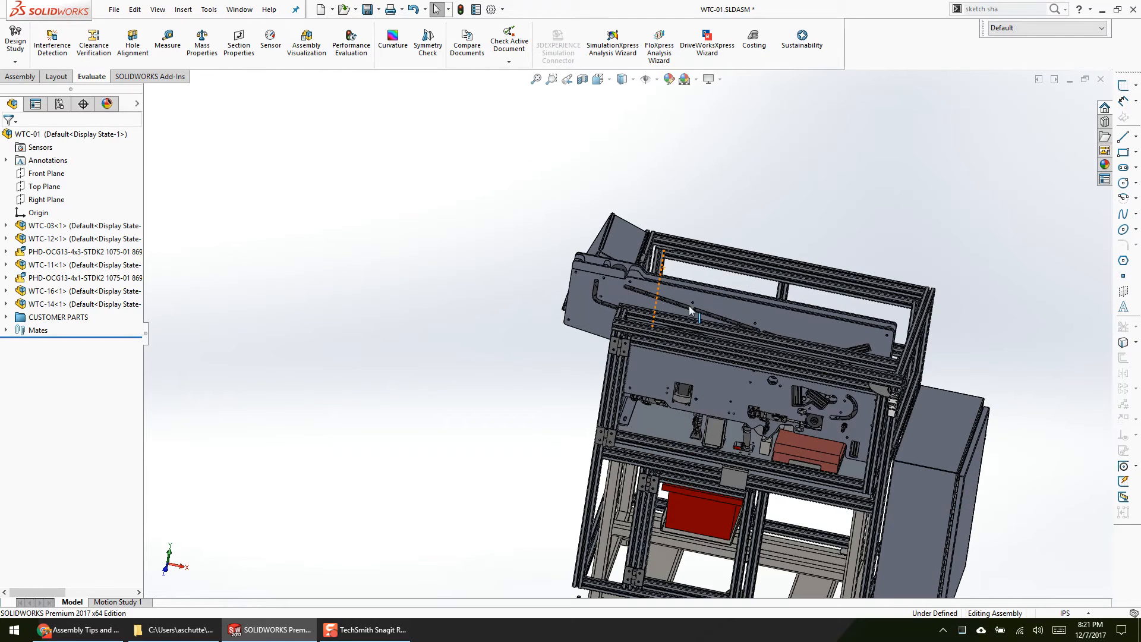
right_click(698, 305)
left_click(709, 260)
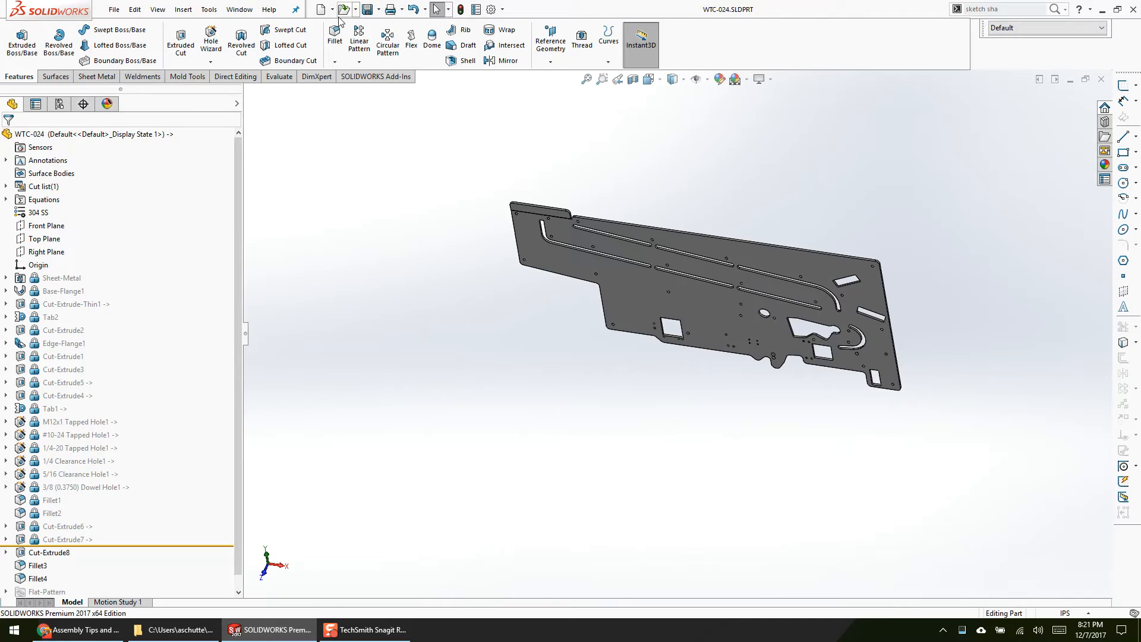
Step: Start a new assembly from the WTC-024 part, turn on Graphics preview, and leave the insertion without placing the part
left_click(333, 9)
left_click(358, 53)
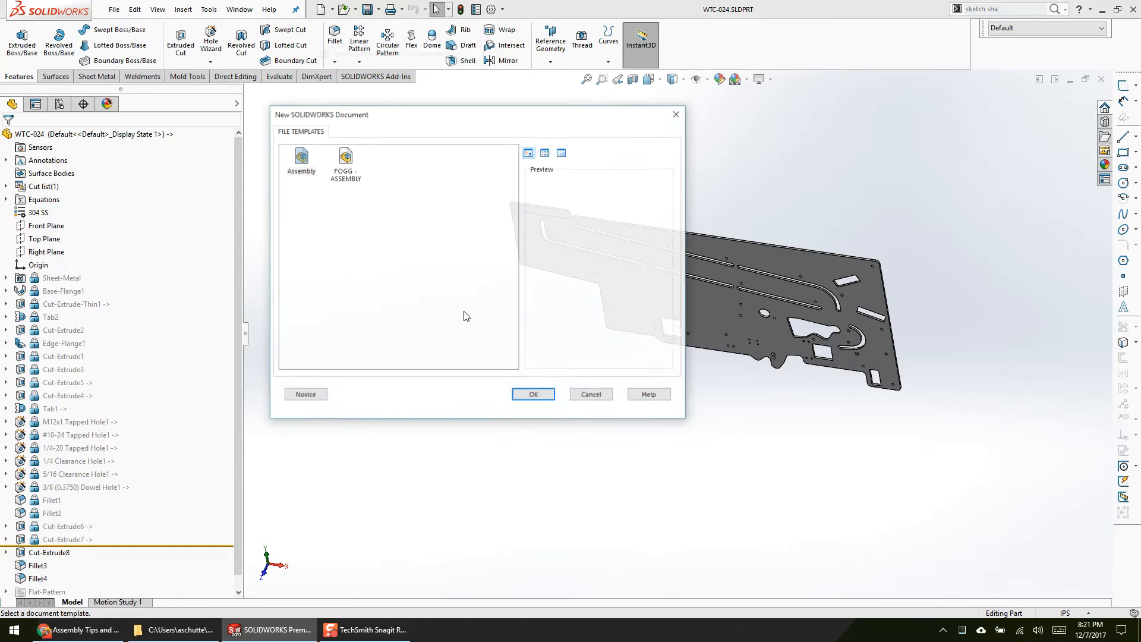
left_click(530, 393)
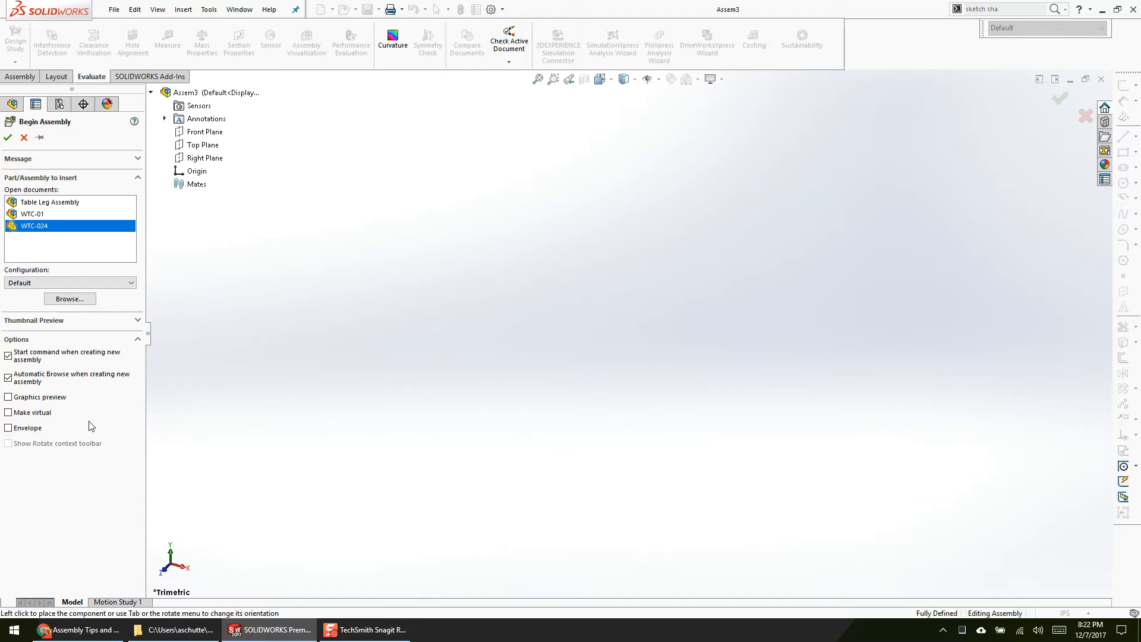
left_click(52, 398)
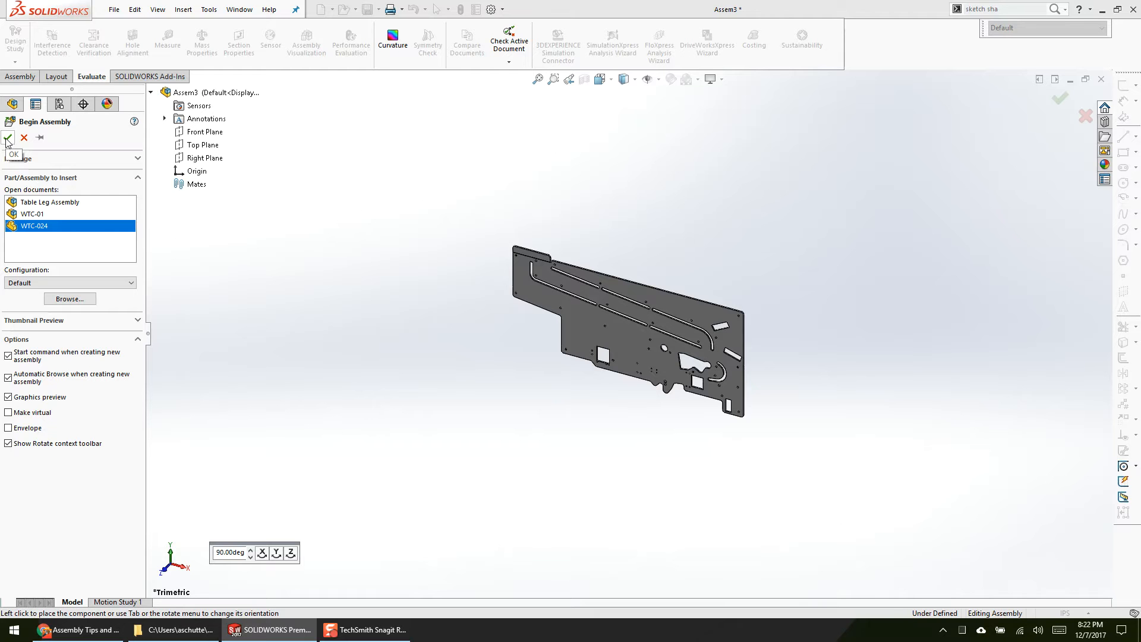
key("Escape")
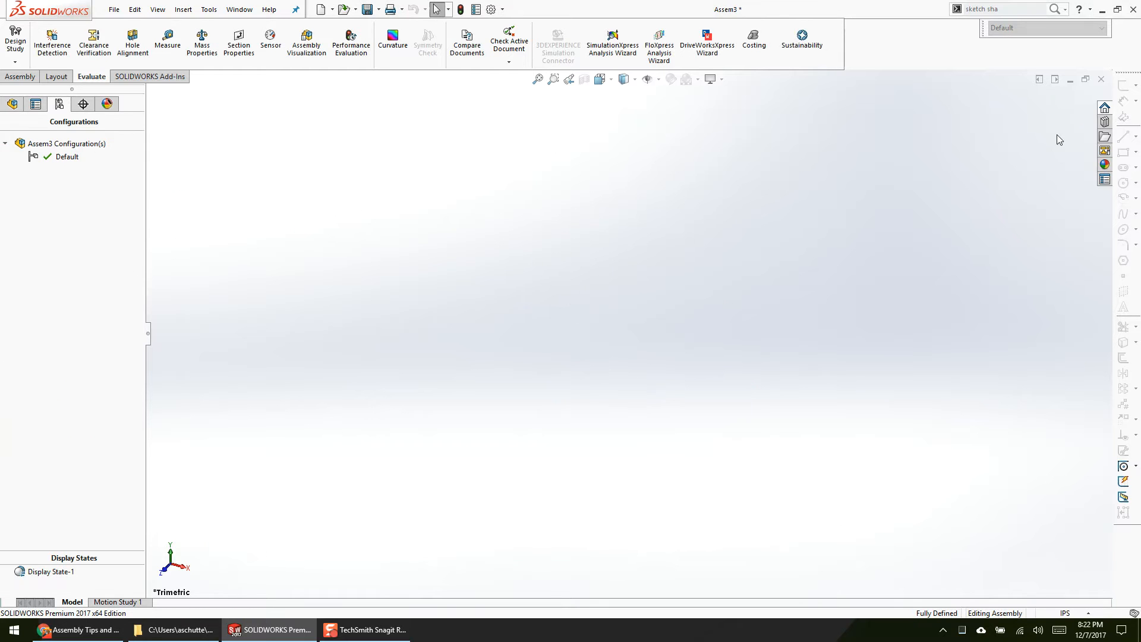
Step: Close the empty assembly and the WTC-024 part without saving, and show the whole WTC-01 machine
left_click(1101, 79)
left_click(589, 330)
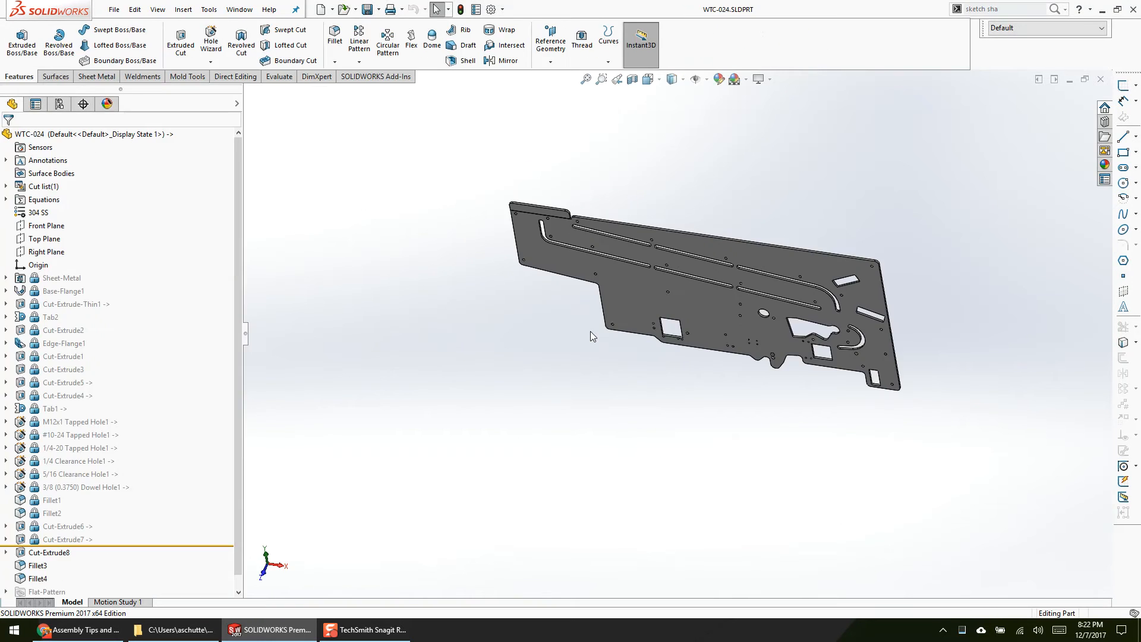
left_click(1101, 79)
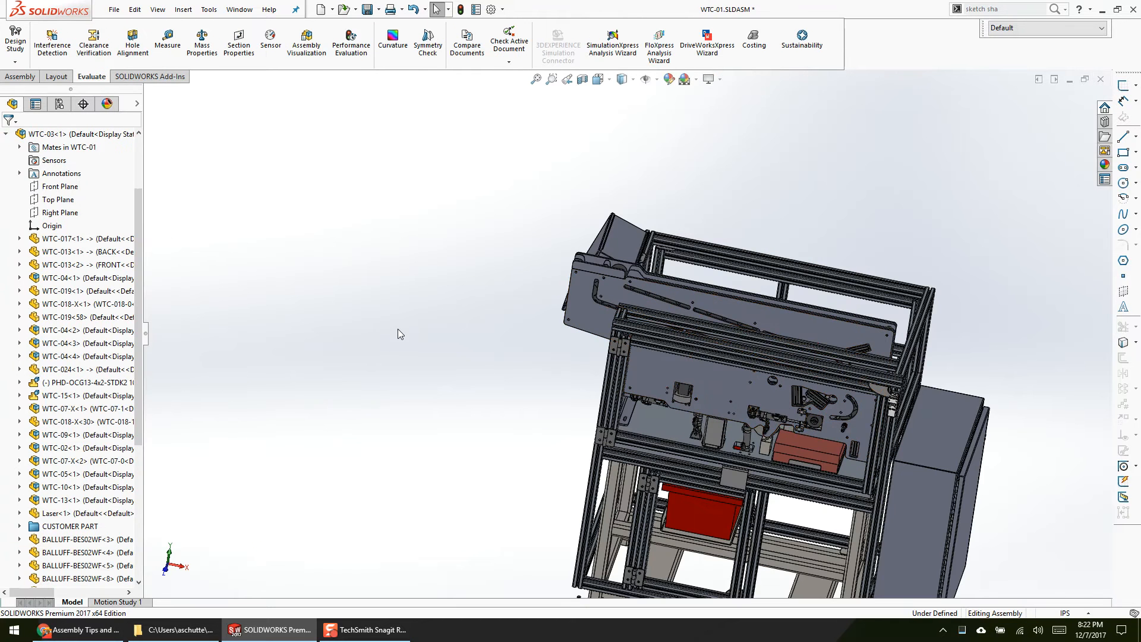
scroll(405, 359, "up", 2)
scroll(666, 441, "down", 2)
middle_click_drag(659, 442, 612, 440, "ctrl")
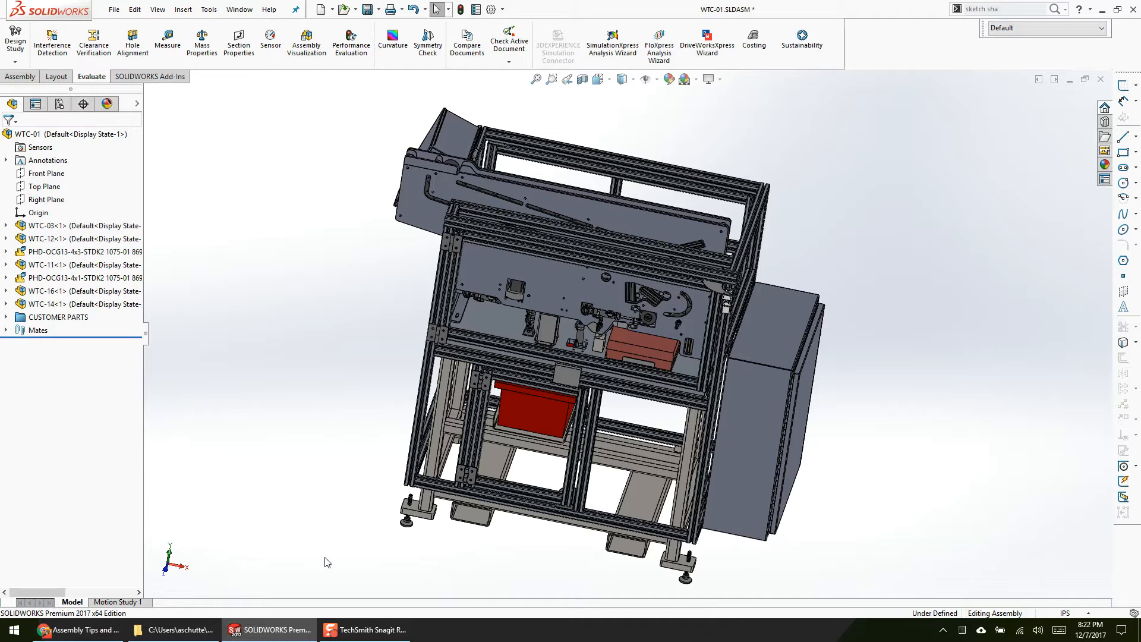
Step: Switch to the Google Slides presentation and show the External Relationships slide
left_click(119, 629)
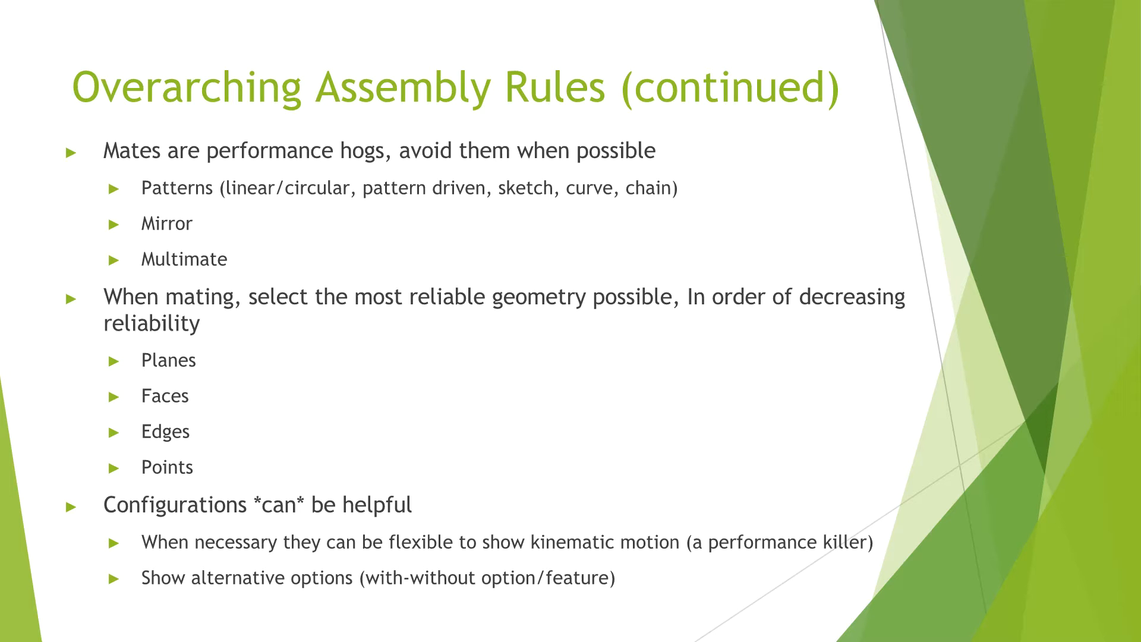
key("Right")
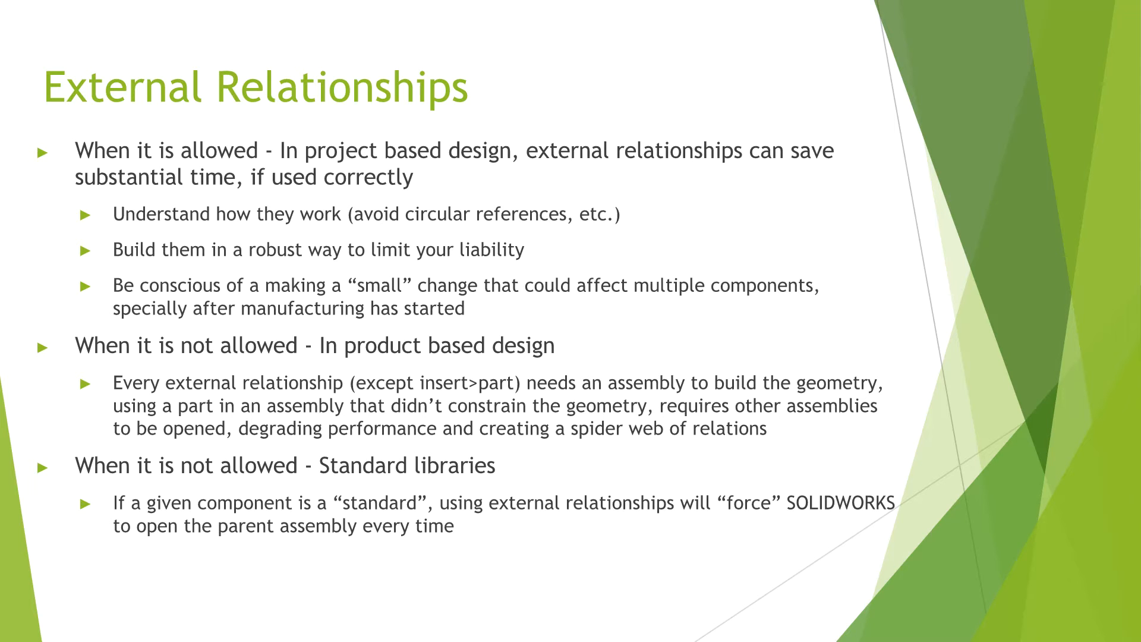
key("Right")
key("Left")
Step: Switch back to SOLIDWORKS and close WTC-01 without saving the modified documents
key("alt+Tab")
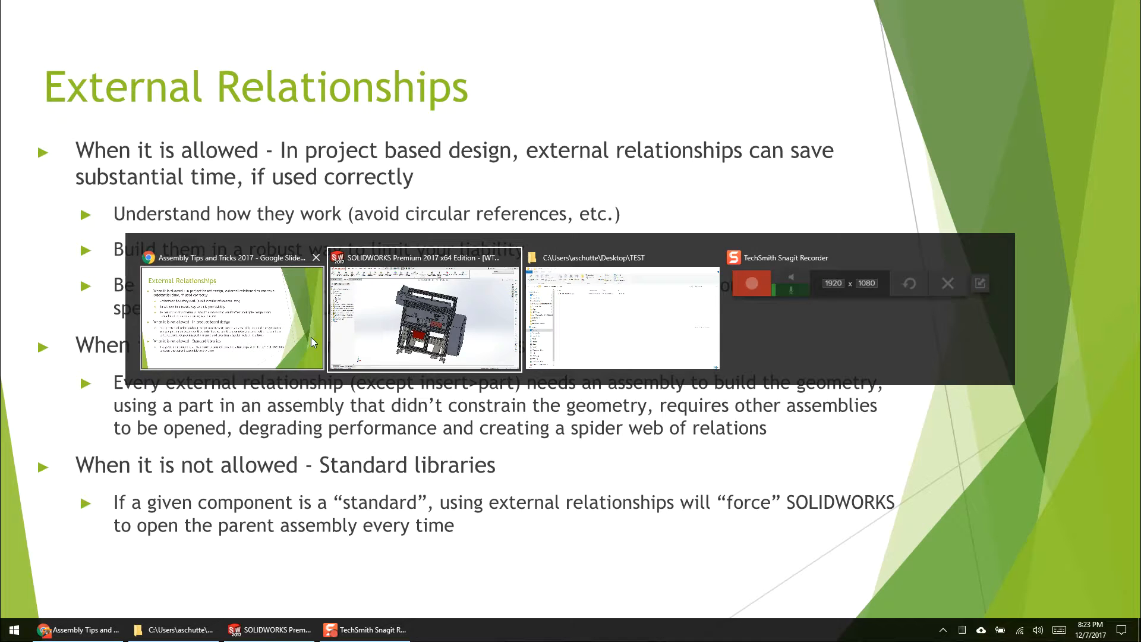
left_click(1101, 79)
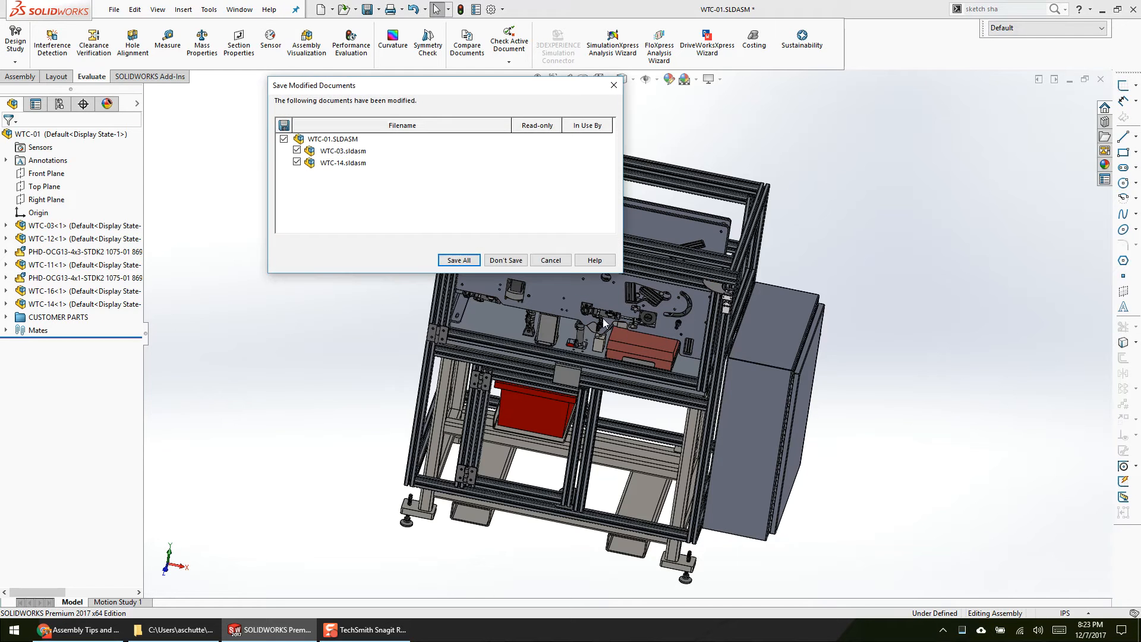
left_click(521, 259)
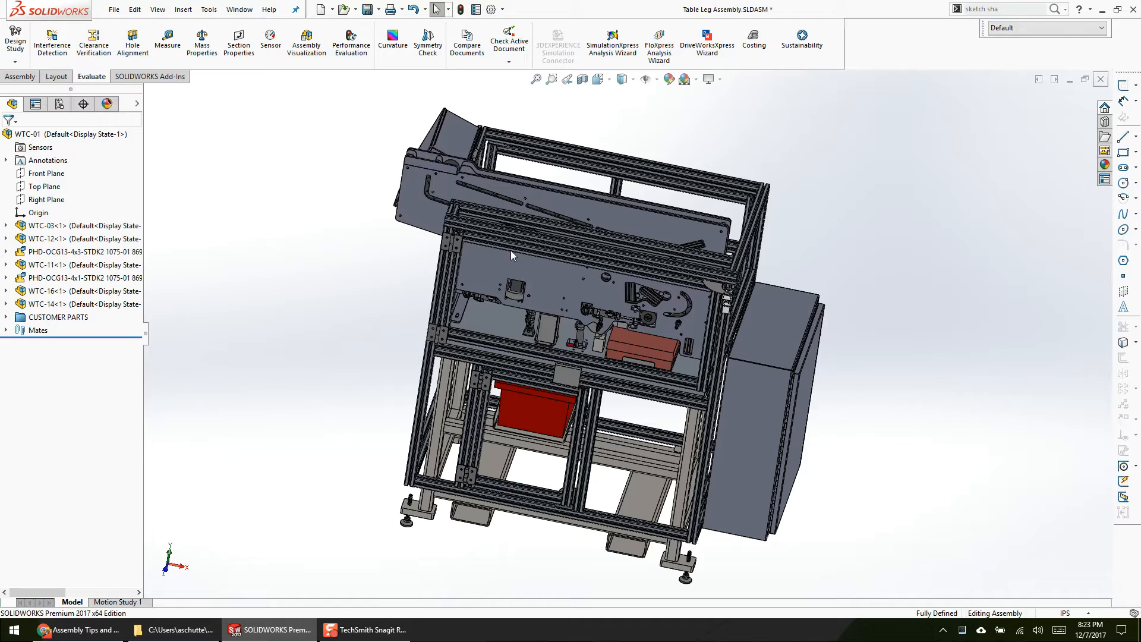
Step: Open FNG-01.SLDASM from the Desktop folder Example #1, filtering for top-level assemblies, and switch back to the Google Slides presentation
left_click(343, 10)
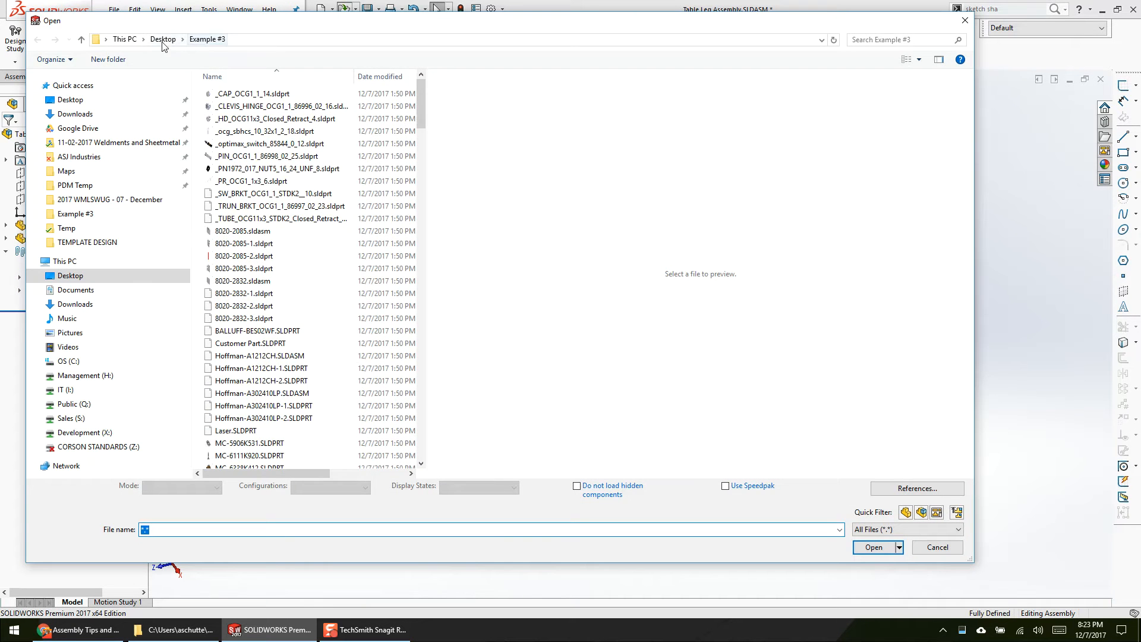
double_click(231, 107)
left_click(956, 511)
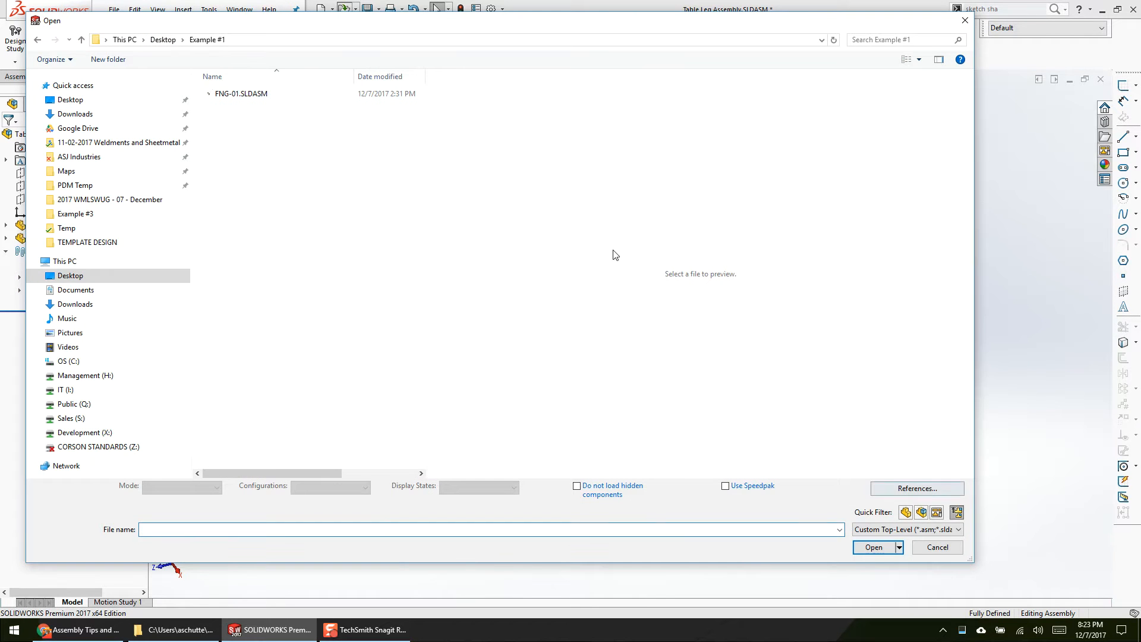
double_click(262, 96)
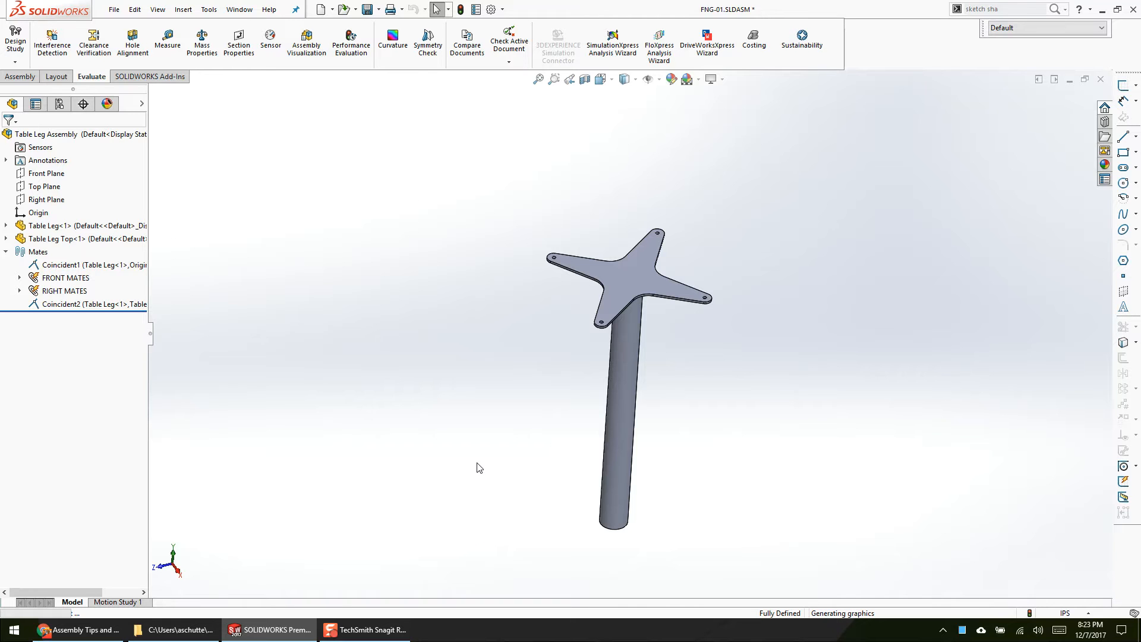
key("alt+Tab")
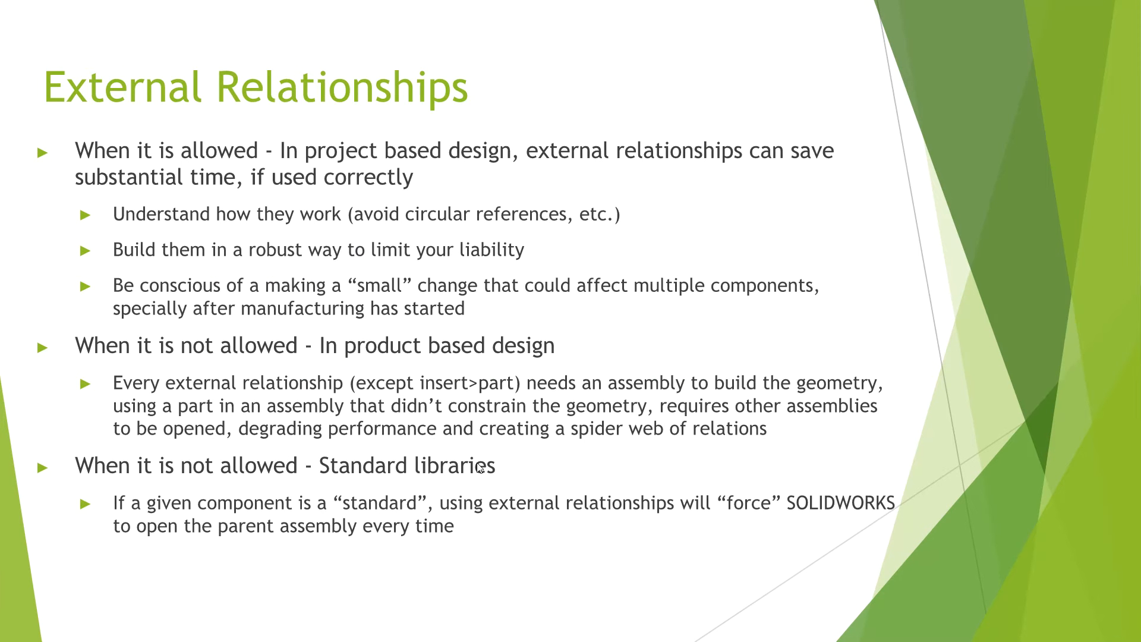
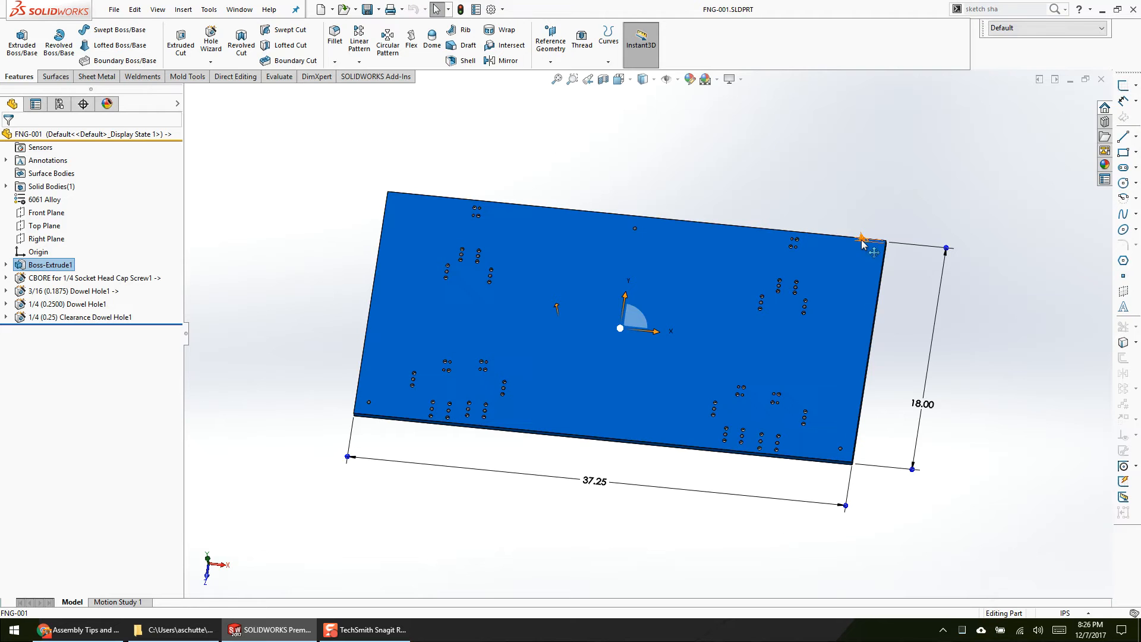
Step: Open Sketch2 of the CBORE for 1/4 Socket Head Cap Screw feature in the FNG-001 part and examine its hole points
left_click(902, 233)
middle_click_drag(898, 356, 880, 314)
left_click(265, 439)
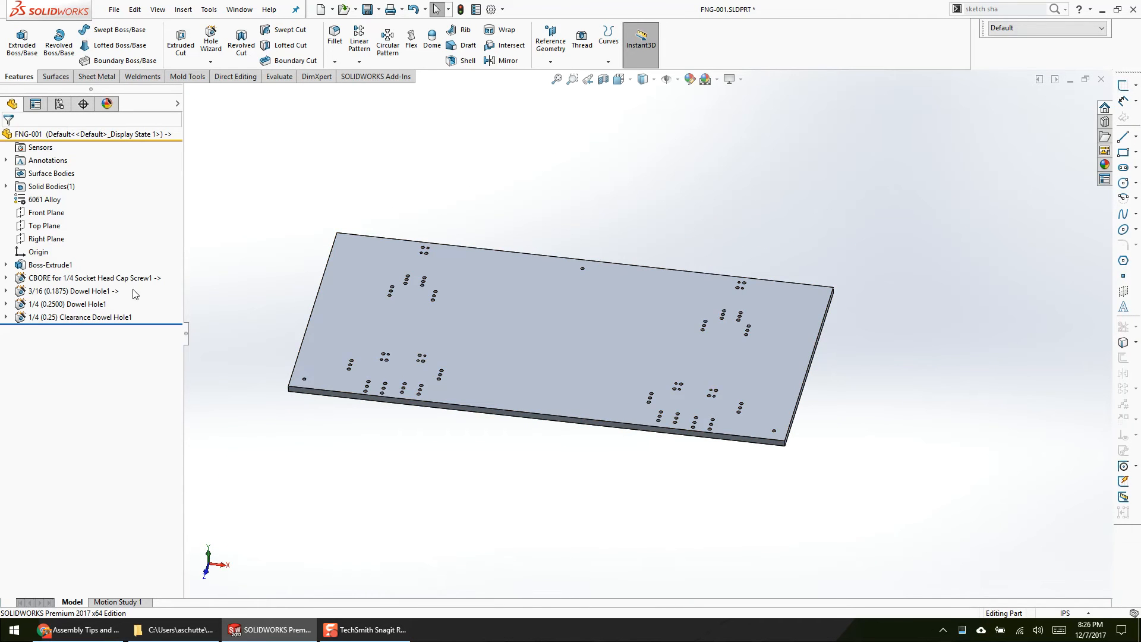
left_click(106, 278)
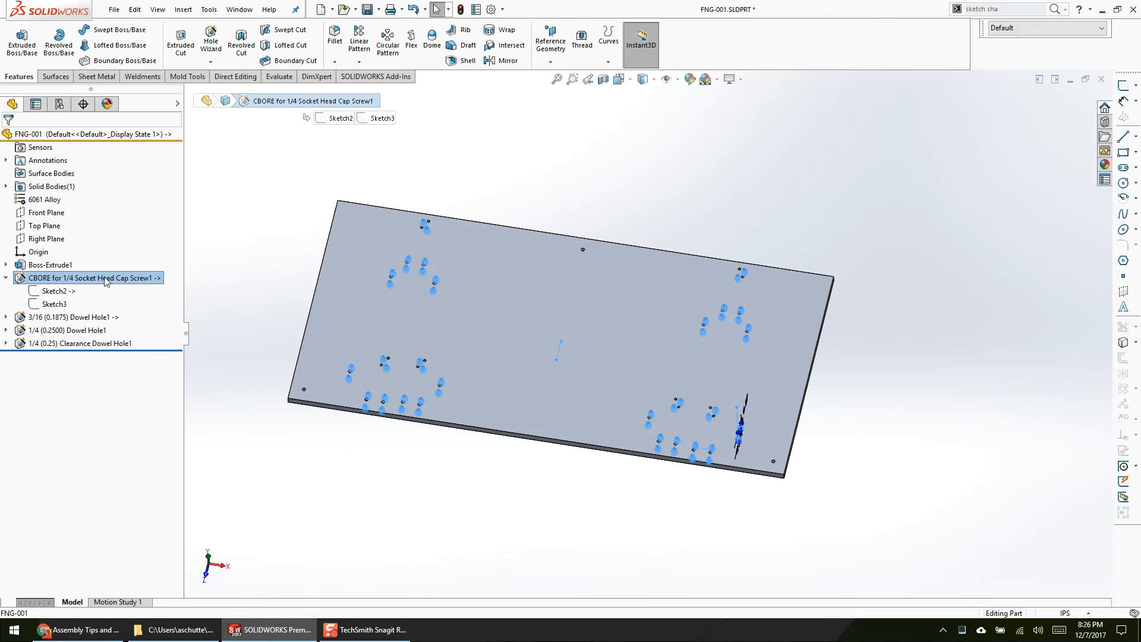
right_click(52, 290)
left_click(61, 255)
scroll(734, 520, "down", 2)
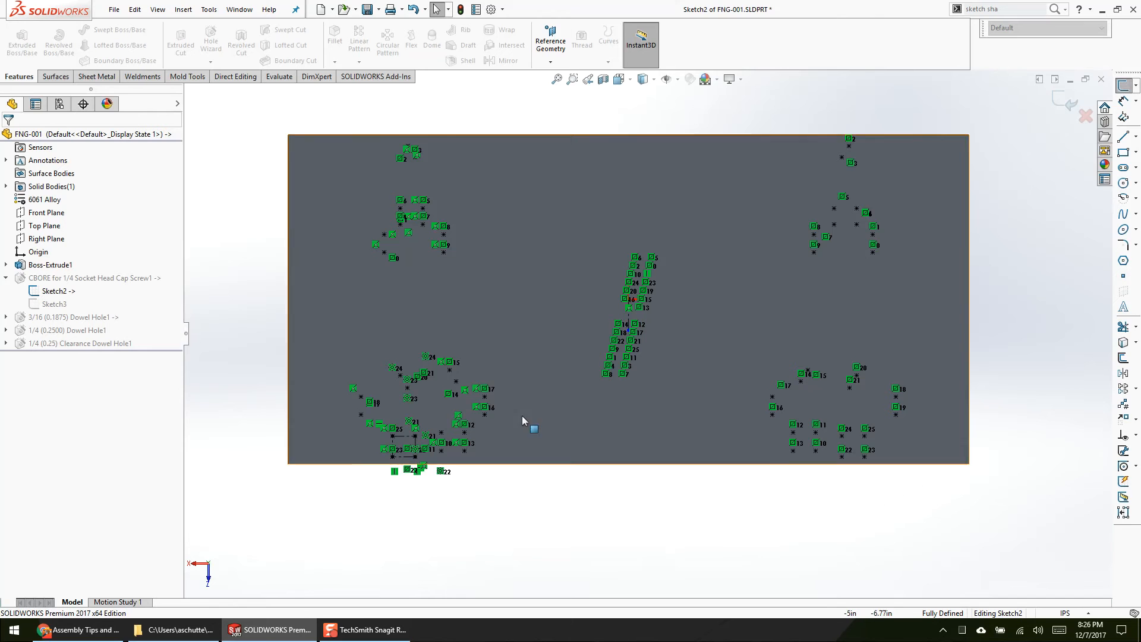
scroll(479, 387, "down", 3)
scroll(378, 405, "up", 5)
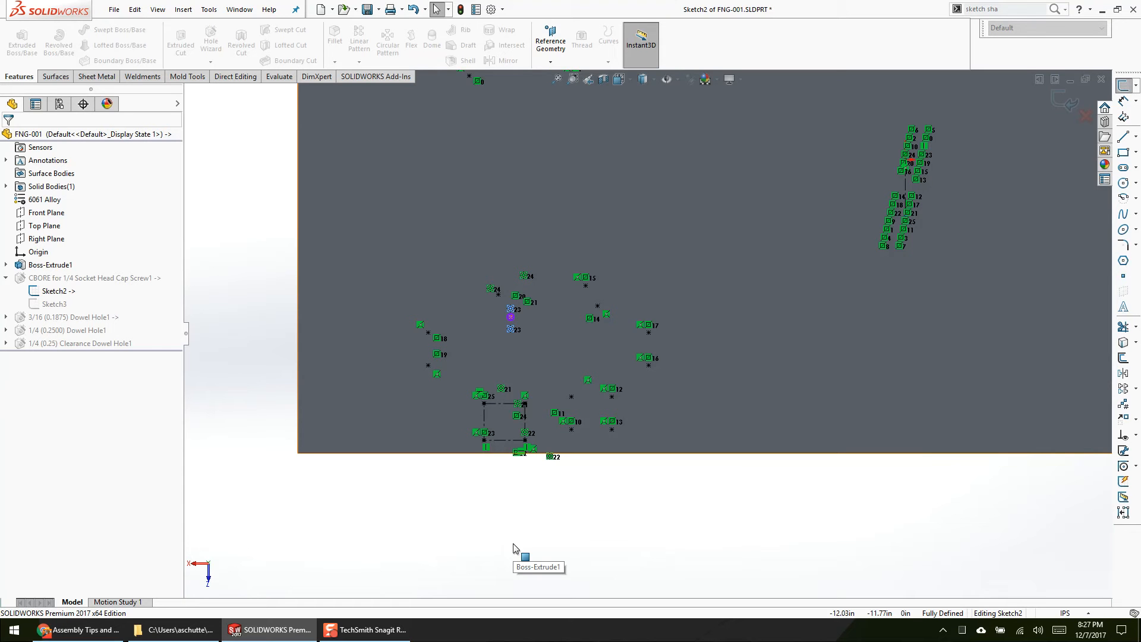
Step: Exit the sketch with a rebuild and return to the FNG-01 assembly
key("ctrl+b")
key("ctrl+Tab")
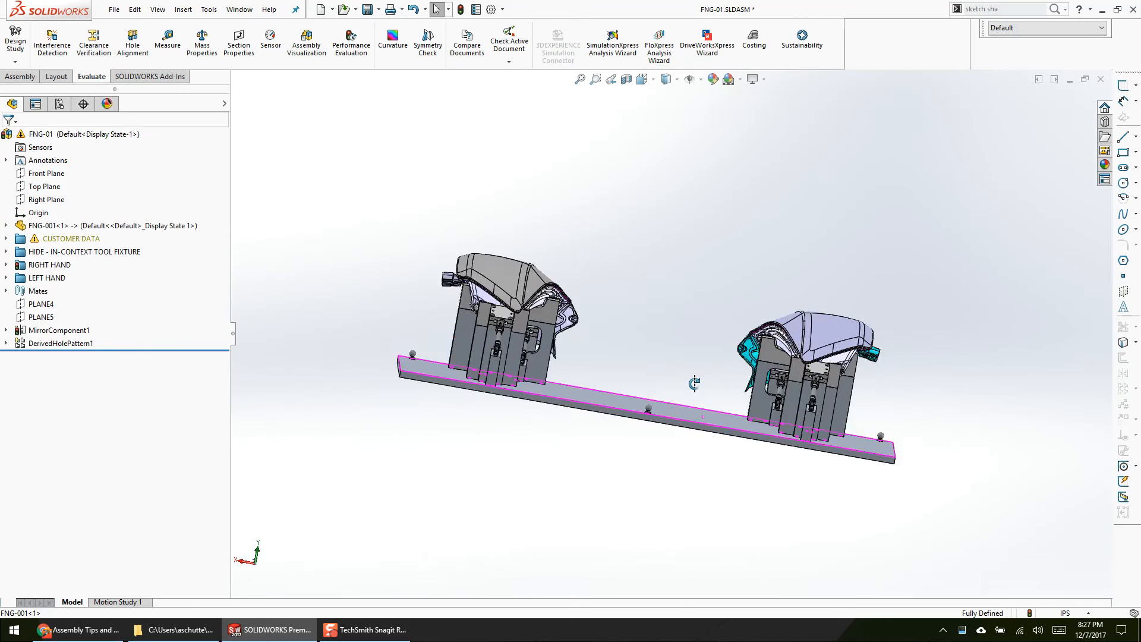
middle_click_drag(694, 383, 616, 429)
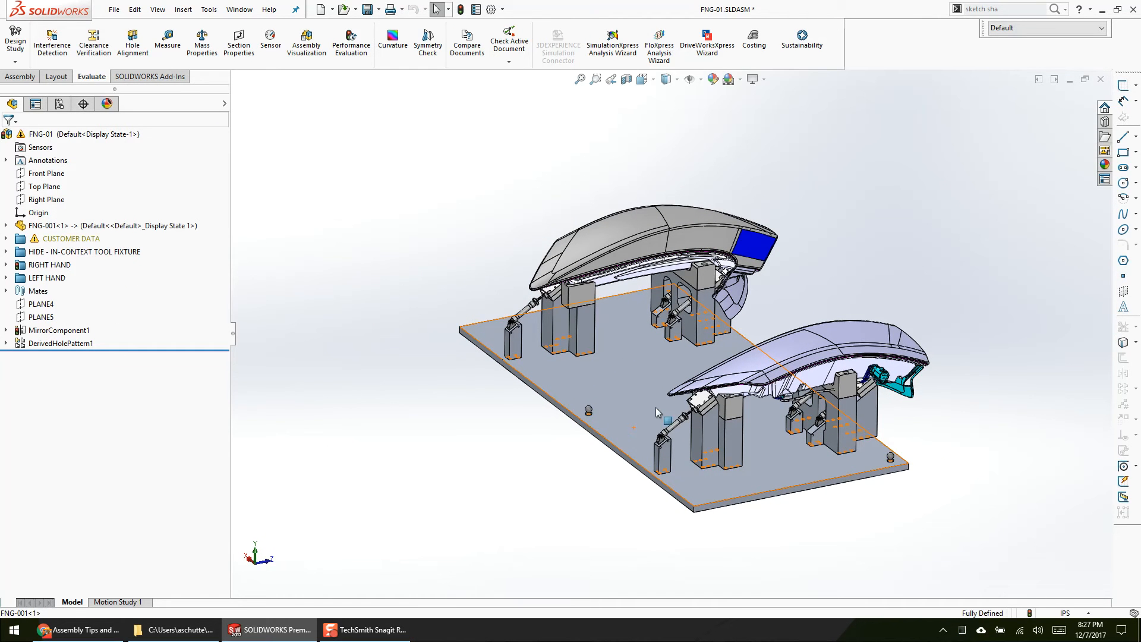
scroll(814, 440, "down", 5)
middle_click_drag(797, 380, 719, 389)
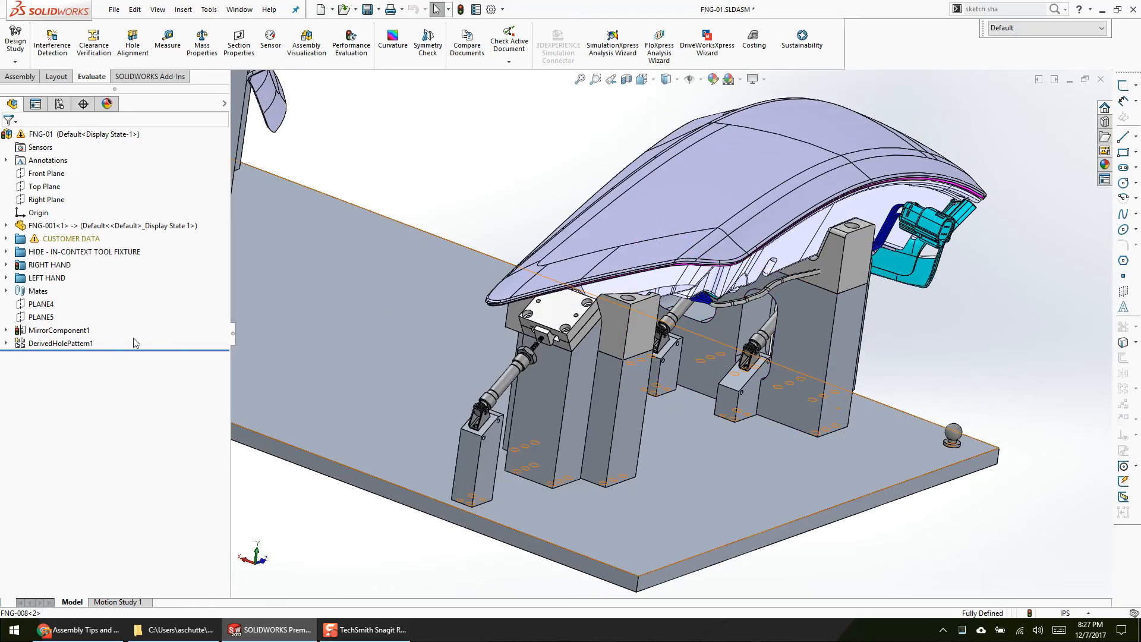
Step: Highlight the MirrorComponent1 feature's components on both sides of the fixture
left_click(71, 334)
scroll(519, 395, "up", 3)
middle_click_drag(523, 397, 624, 552)
scroll(399, 388, "down", 3)
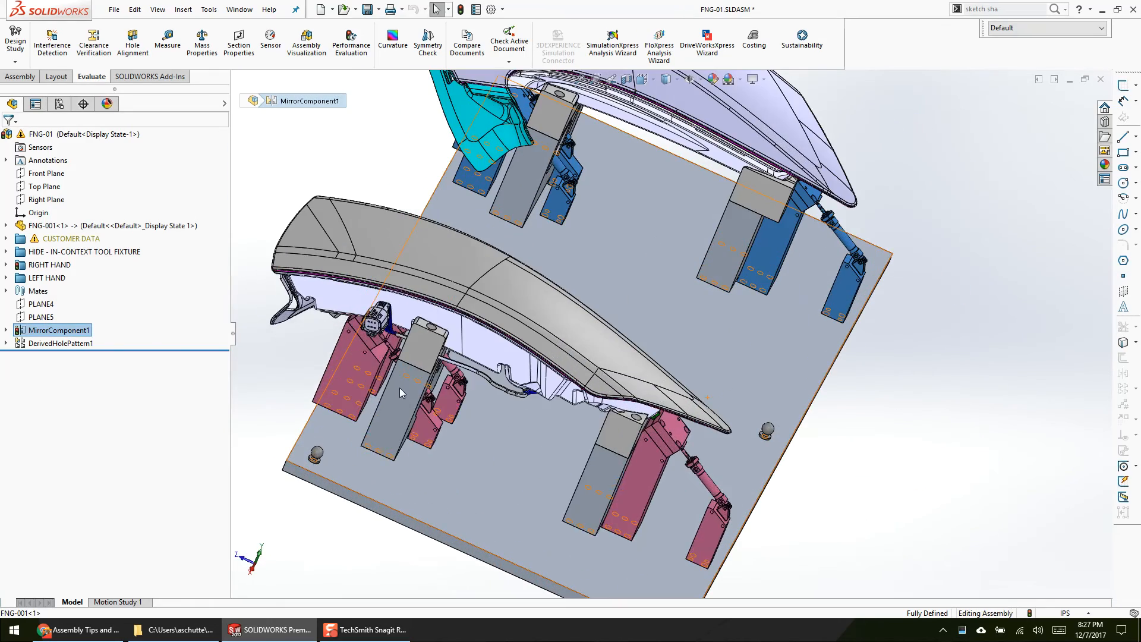
Step: Examine the right-hand fixture's support blocks on the base plate, including FNG-014 and FNG-011
left_click(331, 369)
scroll(416, 416, "down", 4)
scroll(438, 404, "up", 3)
middle_click_drag(438, 404, 462, 355)
scroll(461, 354, "down", 2)
left_click(440, 357)
scroll(416, 297, "down", 4)
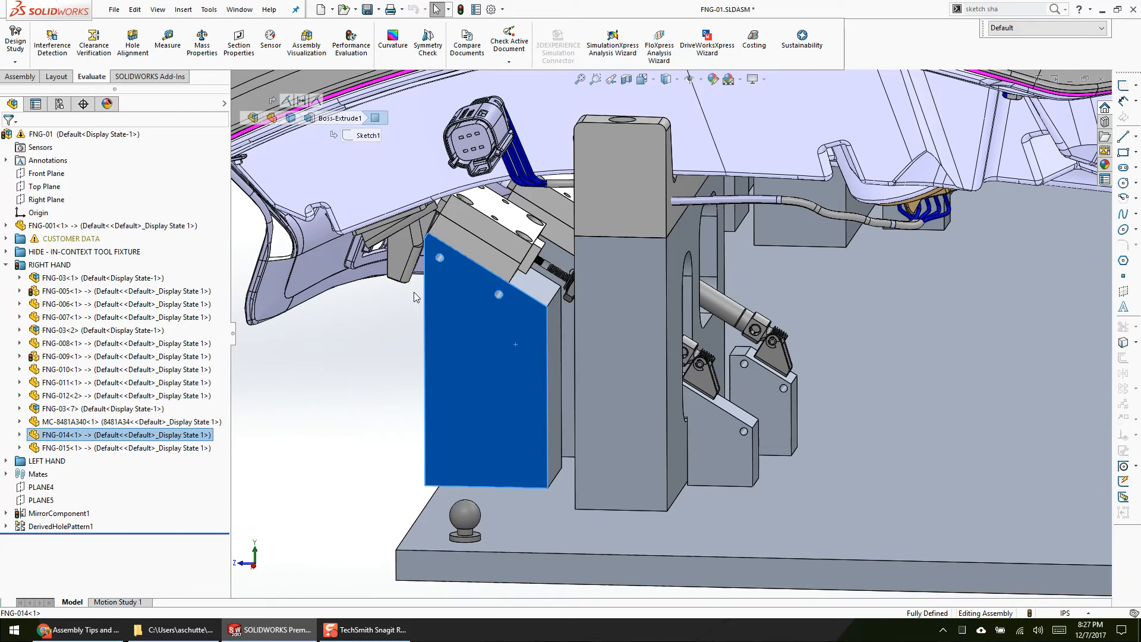
scroll(492, 319, "down", 2)
middle_click_drag(565, 305, 752, 450)
scroll(543, 298, "up", 4)
left_click(752, 451)
scroll(482, 341, "up", 3)
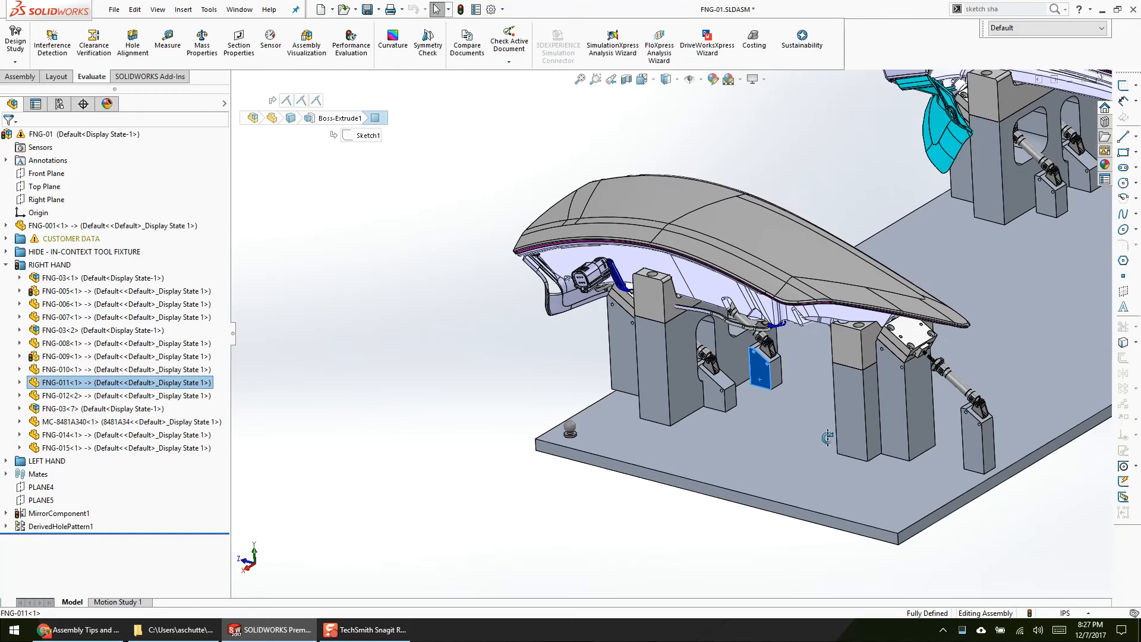
left_click(482, 342)
scroll(765, 390, "down", 2)
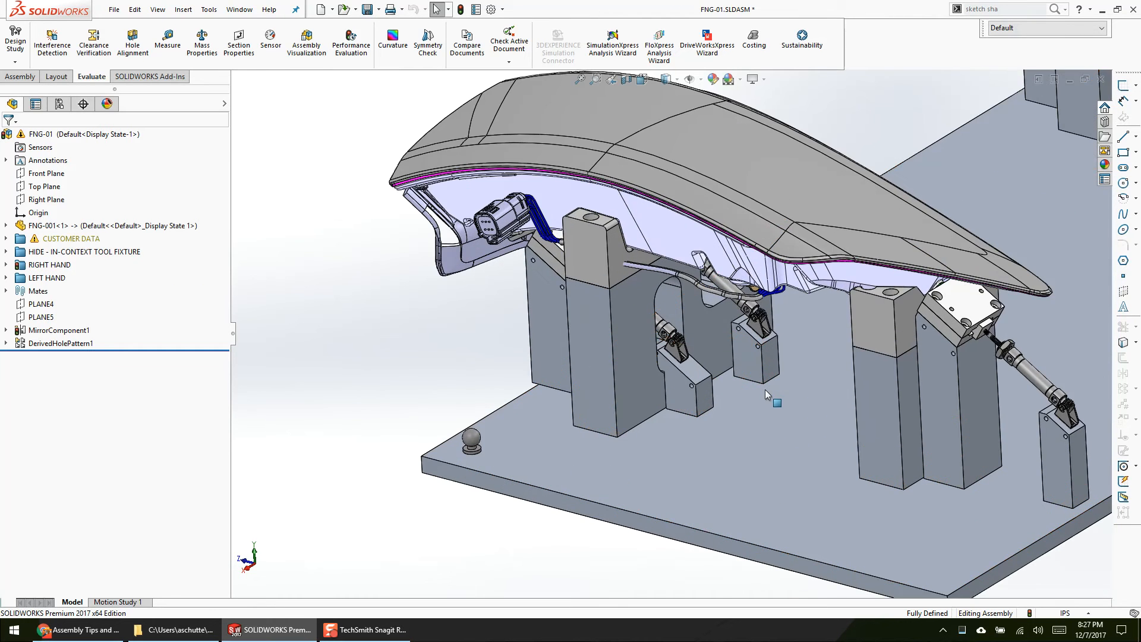
scroll(765, 390, "up", 3)
scroll(691, 376, "down", 2)
Step: Open Sketch2 of the FNG-001 plate's 1/4 socket head cap screw counterbore for editing within the assembly
left_click(661, 410)
left_click(5, 225)
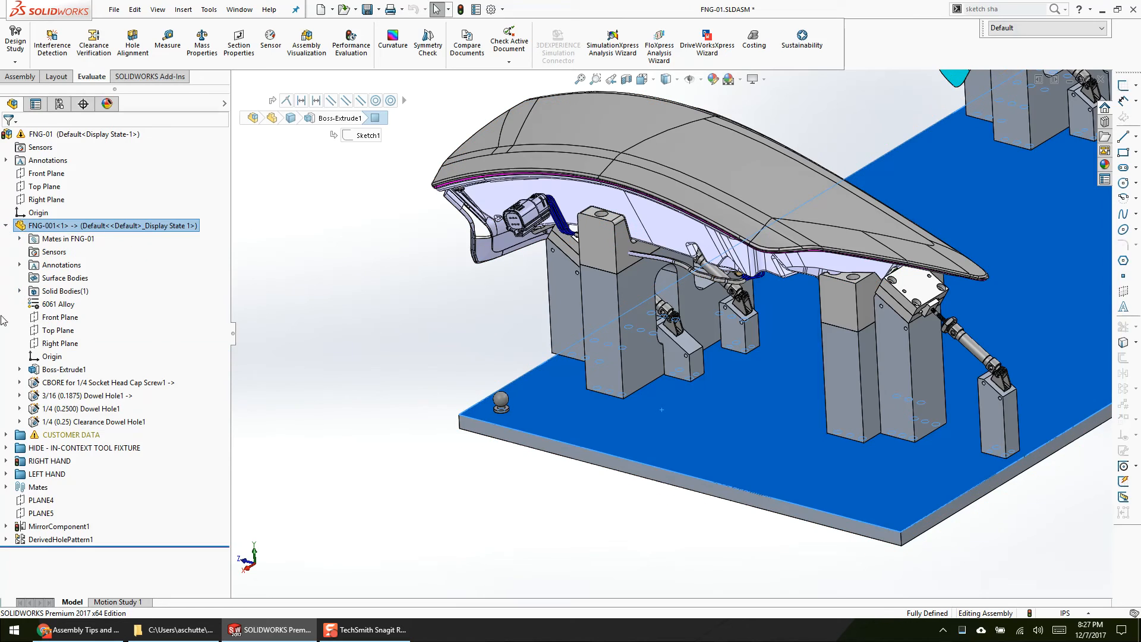
left_click(19, 382)
right_click(56, 395)
left_click(64, 361)
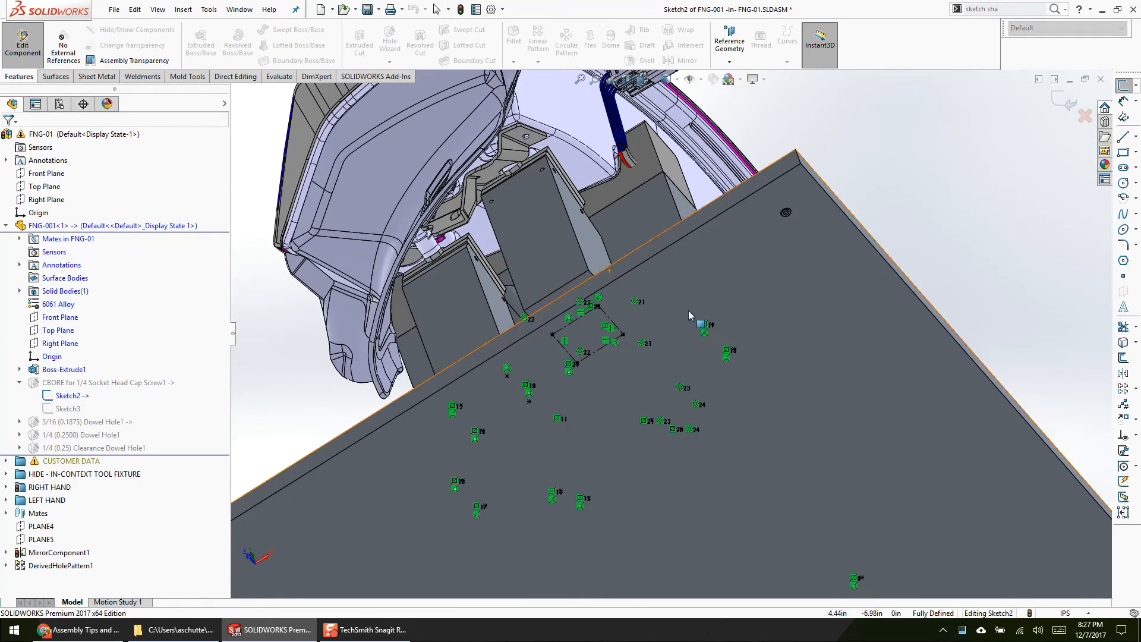
Step: Try the Hidden Lines Visible display style on the assembly and return to Shaded With Edges
right_click(666, 302)
left_click(878, 152)
left_click(677, 81)
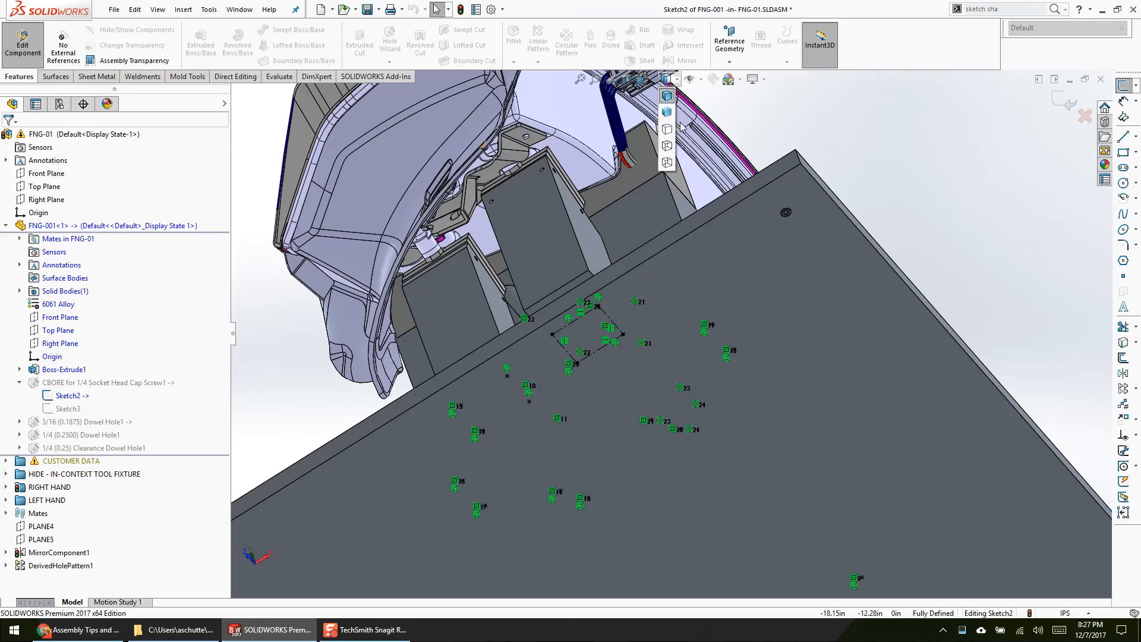
left_click(667, 144)
scroll(614, 353, "up", 3)
middle_click_drag(614, 354, 627, 475)
left_click(677, 80)
left_click(667, 96)
scroll(615, 359, "up", 6)
scroll(683, 482, "down", 6)
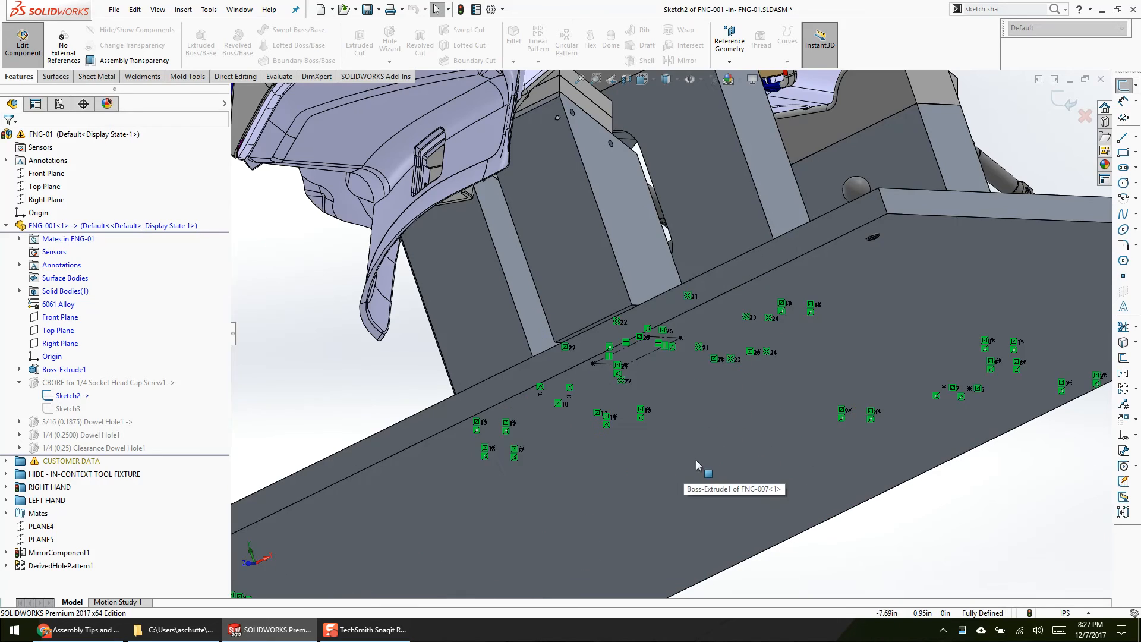
Step: Hide the FNG-001 plate's solid body and examine the Sketch2 points against the holes in the support blocks
left_click(697, 467)
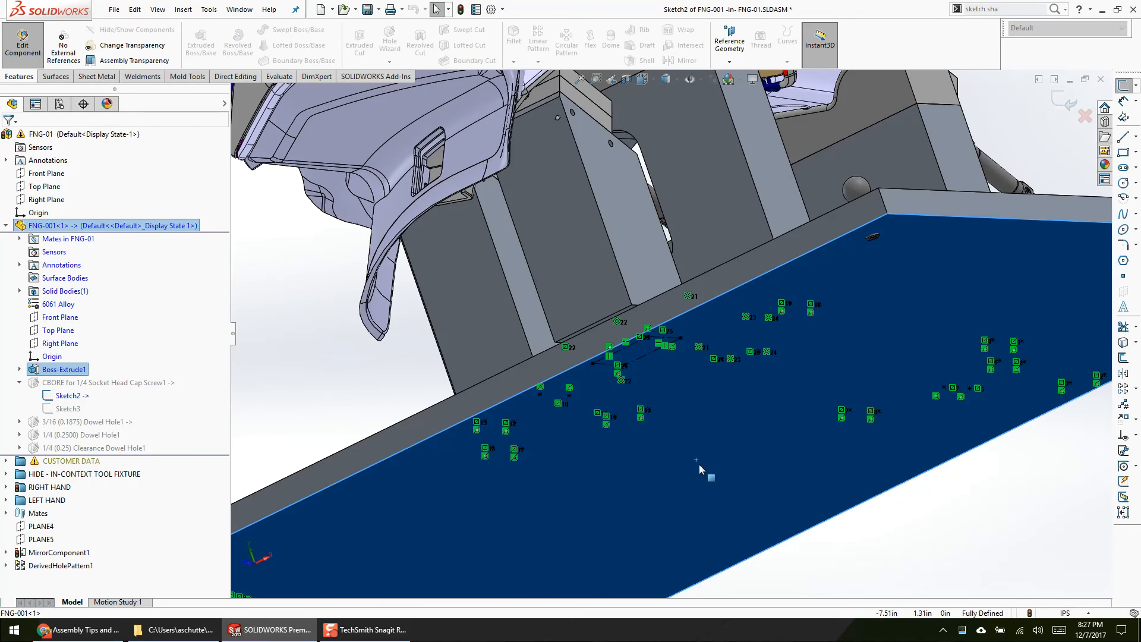
left_click(19, 291)
left_click(73, 304)
key("Tab")
scroll(594, 328, "down", 5)
middle_click_drag(692, 296, 671, 229)
scroll(717, 381, "down", 1)
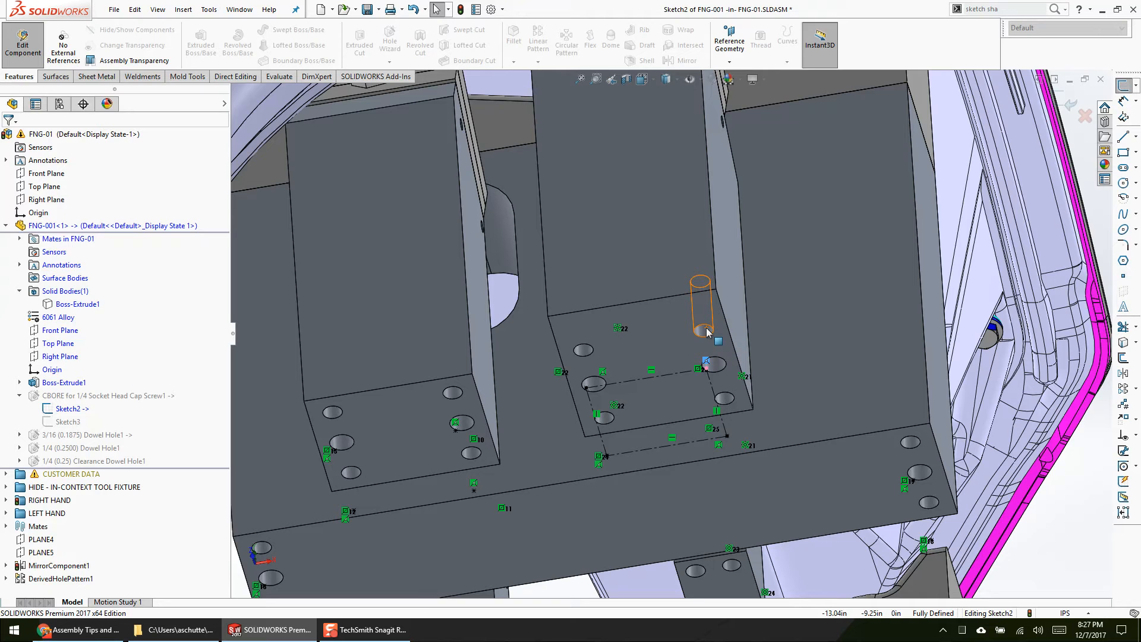
Step: Leave in-context editing of FNG-001 and show the plate's solid body again
left_click(29, 45)
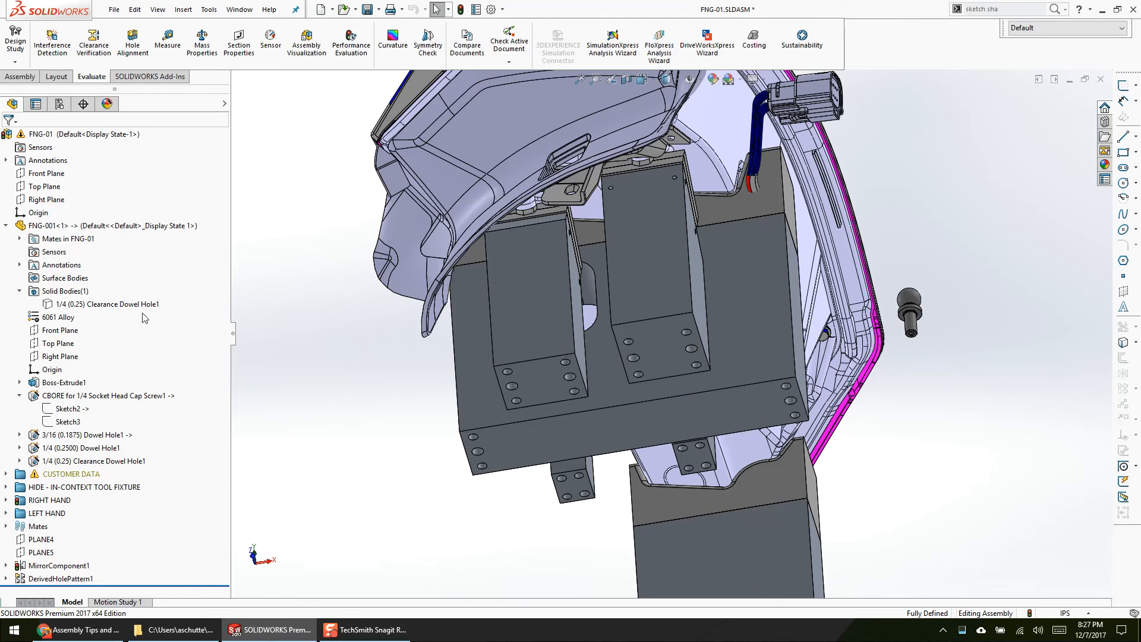
right_click(123, 305)
left_click(134, 291)
left_click(590, 309)
scroll(590, 309, "up", 4)
middle_click_drag(591, 308, 581, 334)
scroll(625, 406, "down", 2)
left_click(631, 404)
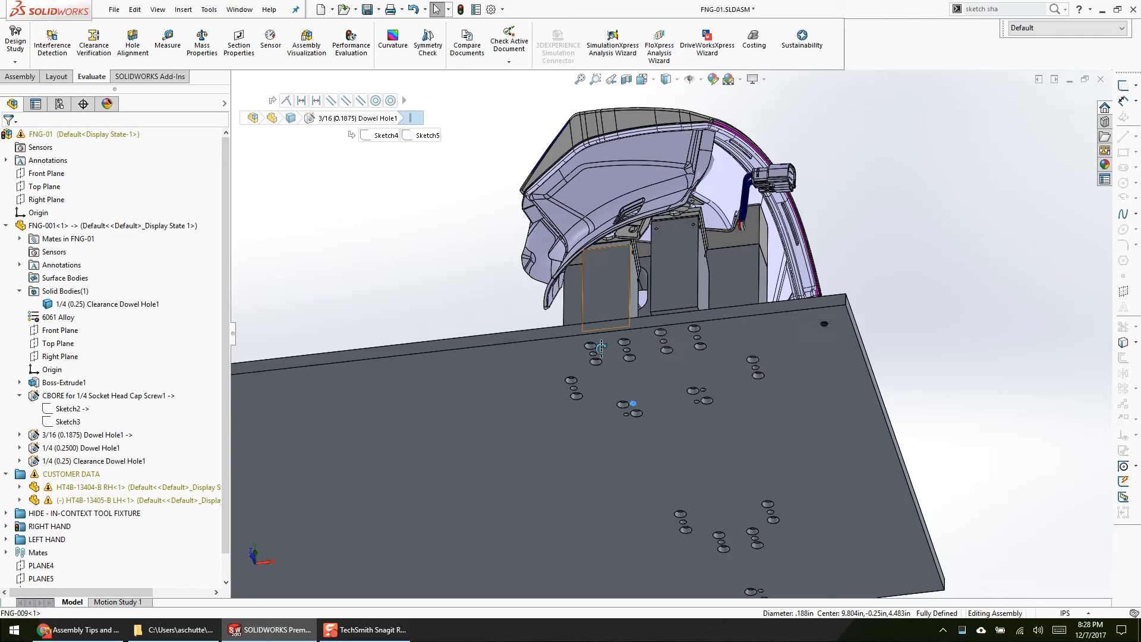
Step: Examine the assembly's Distance1, Distance4 and Distance14 mates by highlighting the geometry they reference
middle_click_drag(631, 406, 616, 528)
left_click(616, 529)
left_click(12, 292)
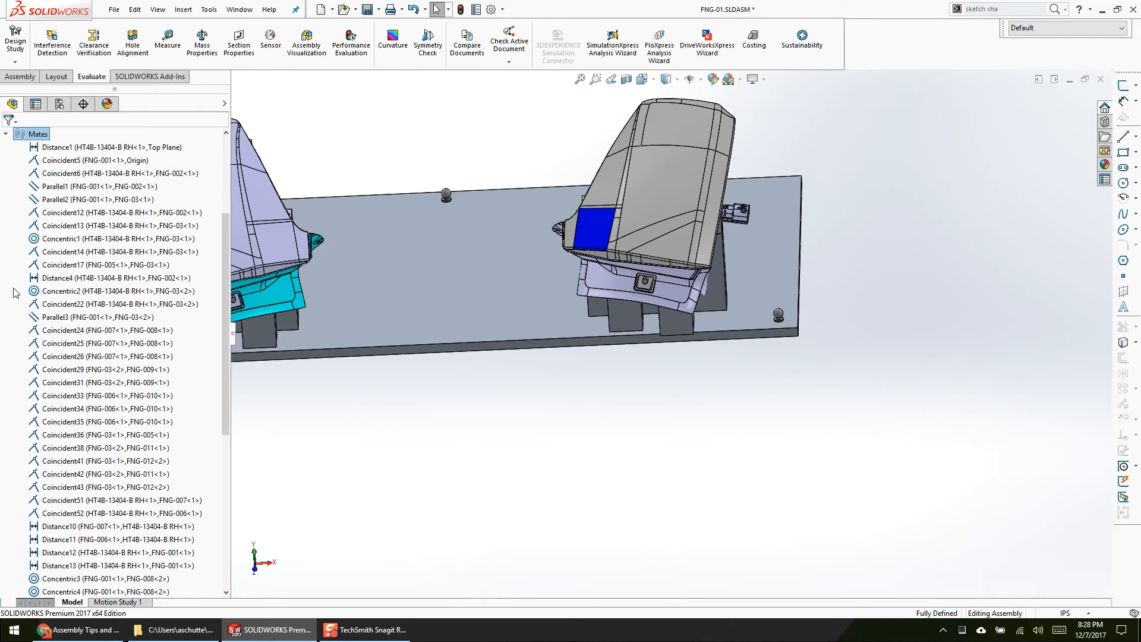
left_click(84, 148)
middle_click_drag(503, 342, 351, 254)
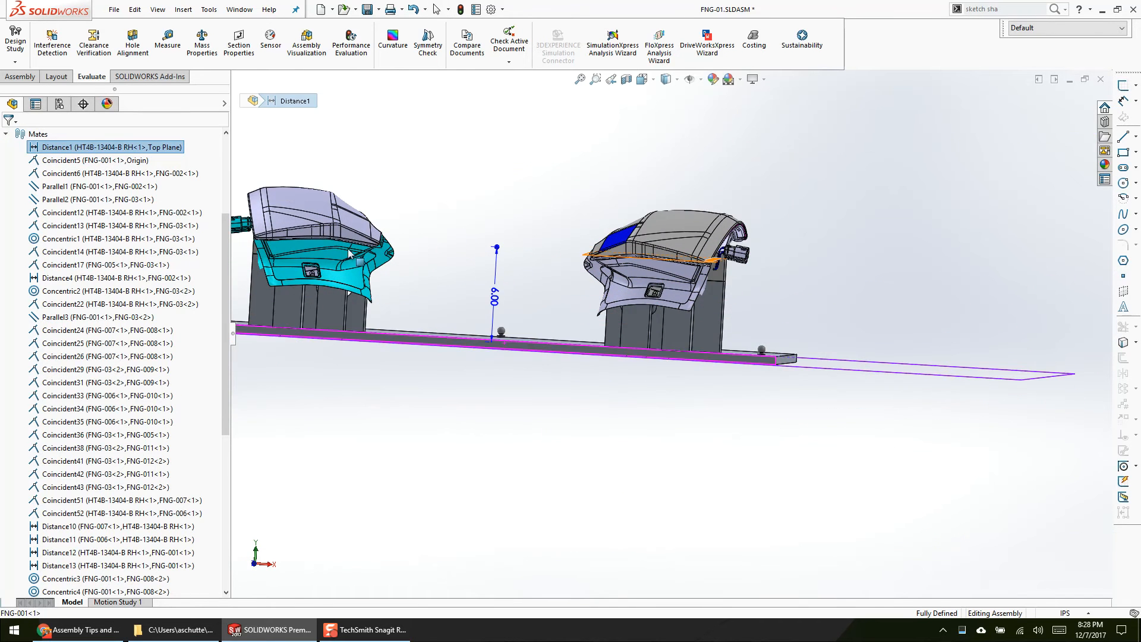
left_click(93, 279)
scroll(95, 431, "down", 3)
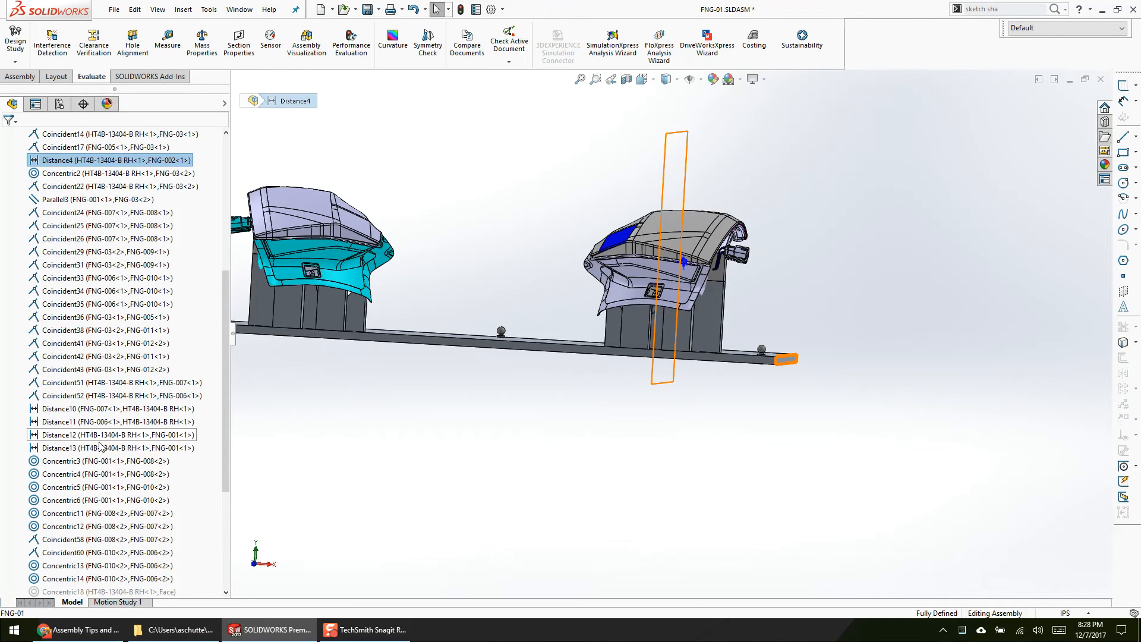
scroll(101, 446, "down", 5)
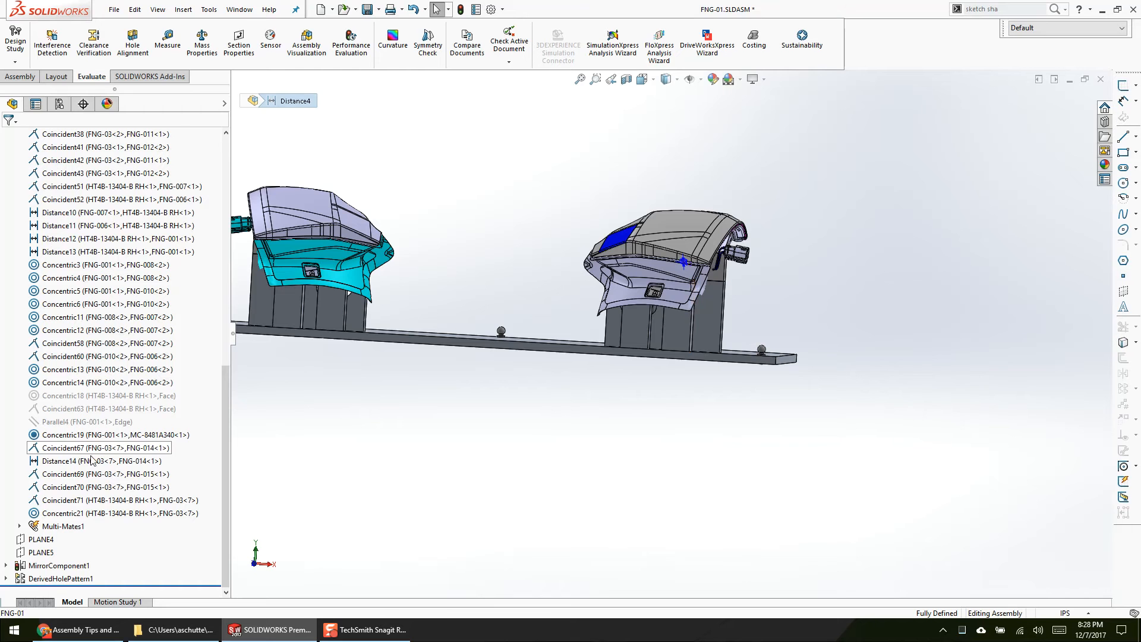
left_click(92, 462)
scroll(527, 436, "up", 2)
middle_click_drag(527, 437, 565, 443)
scroll(753, 252, "down", 3)
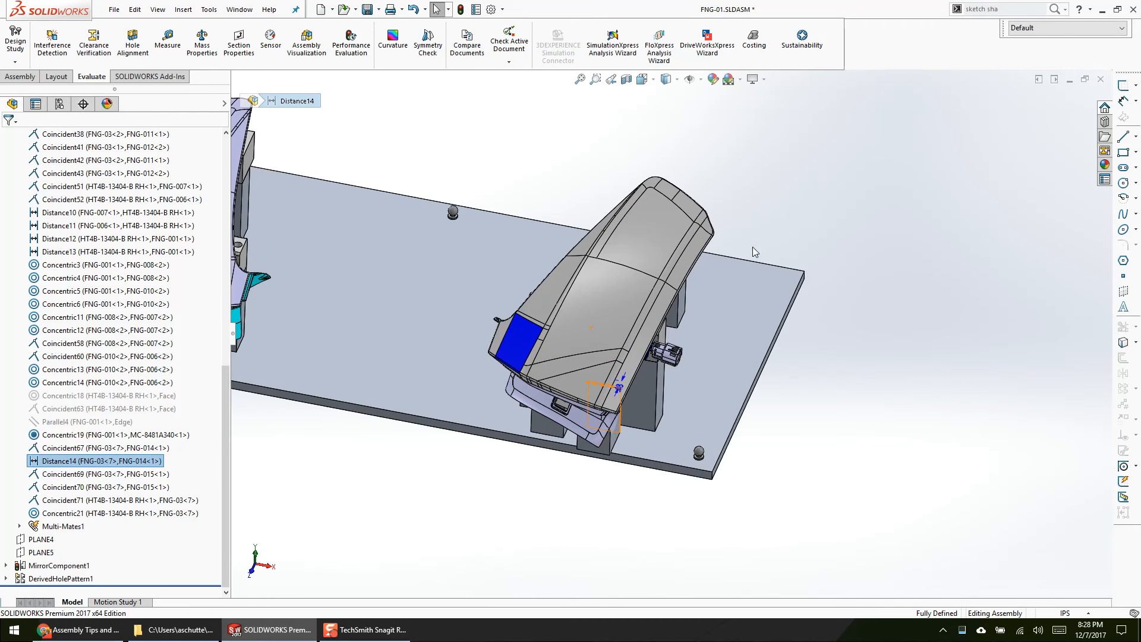
Step: Highlight the components belonging to MirrorComponent1 and DerivedHolePattern1 on the base plate
left_click(58, 566)
left_click(59, 578)
scroll(489, 467, "up", 3)
middle_click_drag(489, 467, 461, 480)
scroll(478, 478, "down", 3)
scroll(657, 228, "up", 2)
middle_click_drag(582, 124, 632, 278, "ctrl")
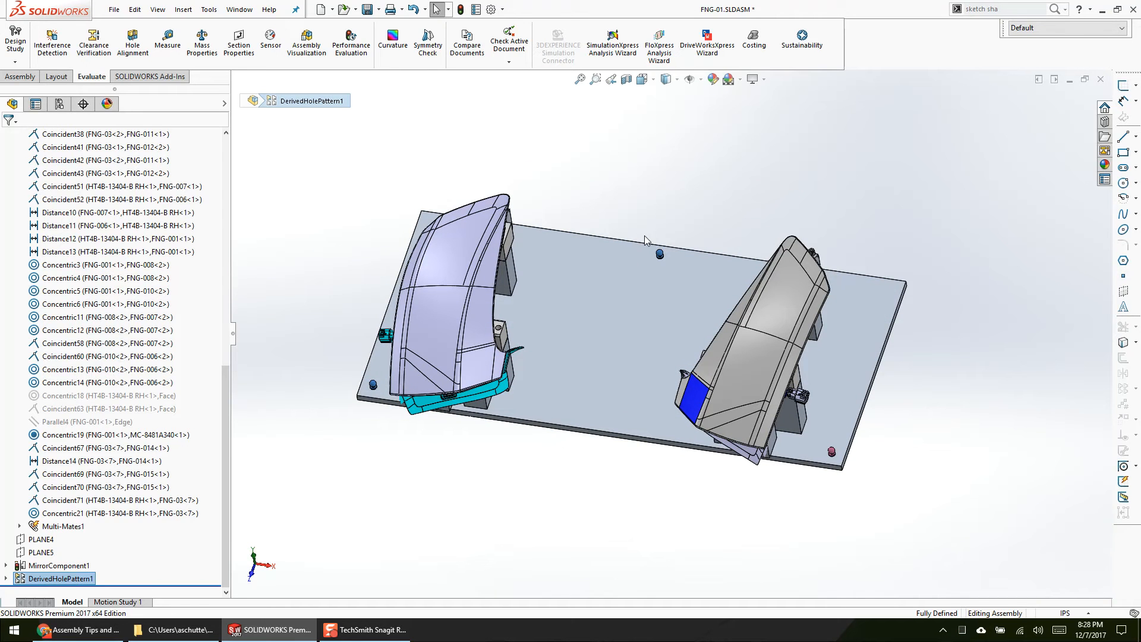
Step: Review the definition of DerivedHolePattern1 and close it without changes
right_click(88, 587)
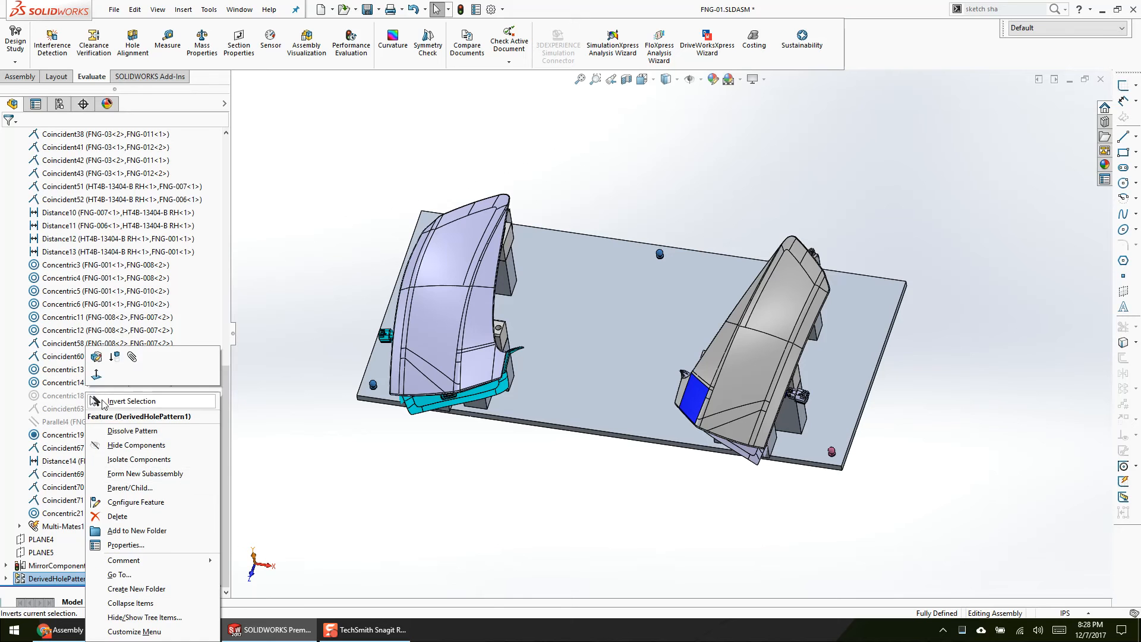
left_click(96, 357)
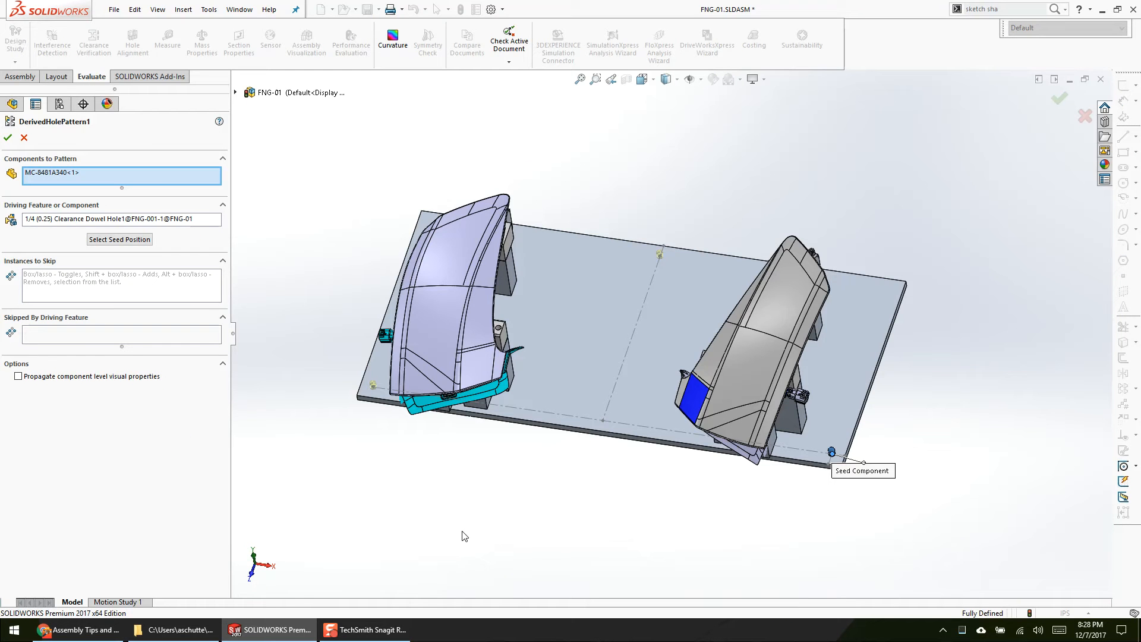
key("Escape")
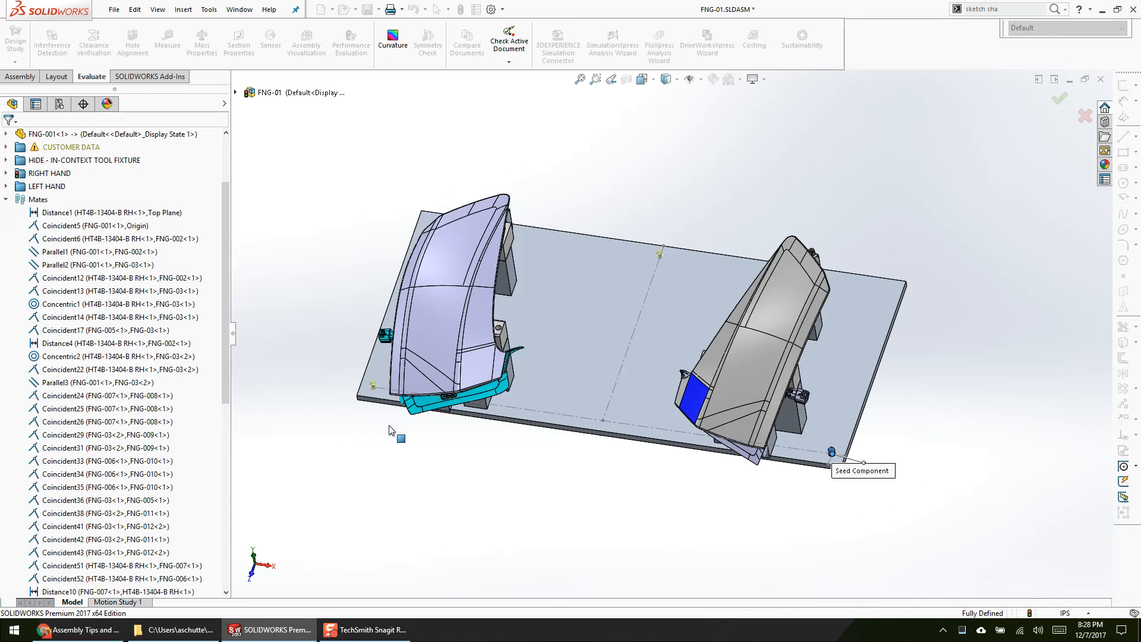
Step: Compare the references of the Distance4, Distance1 and Distance10 mates in the assembly
left_click(141, 345)
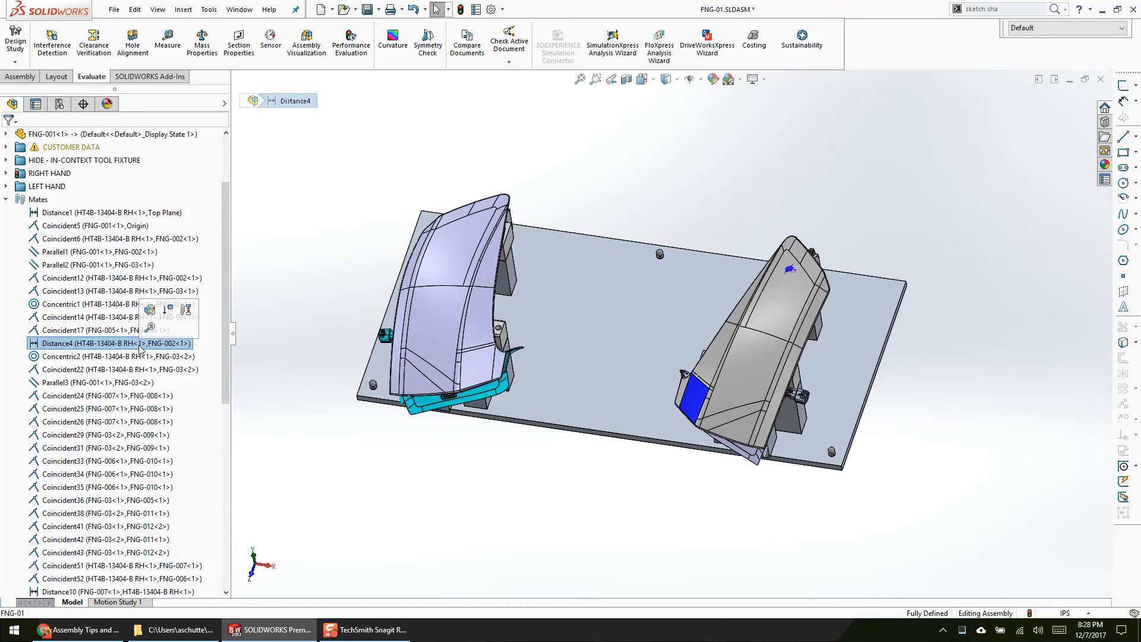
left_click(122, 214)
scroll(678, 392, "down", 2)
middle_click_drag(682, 381, 688, 315)
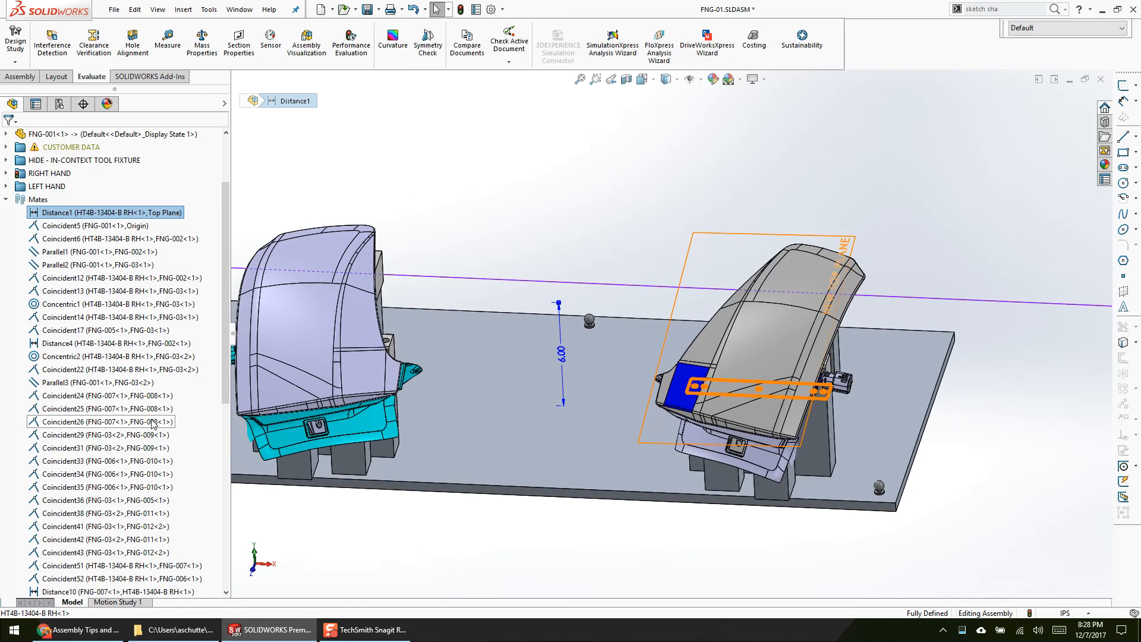
left_click(71, 343)
scroll(106, 445, "down", 8)
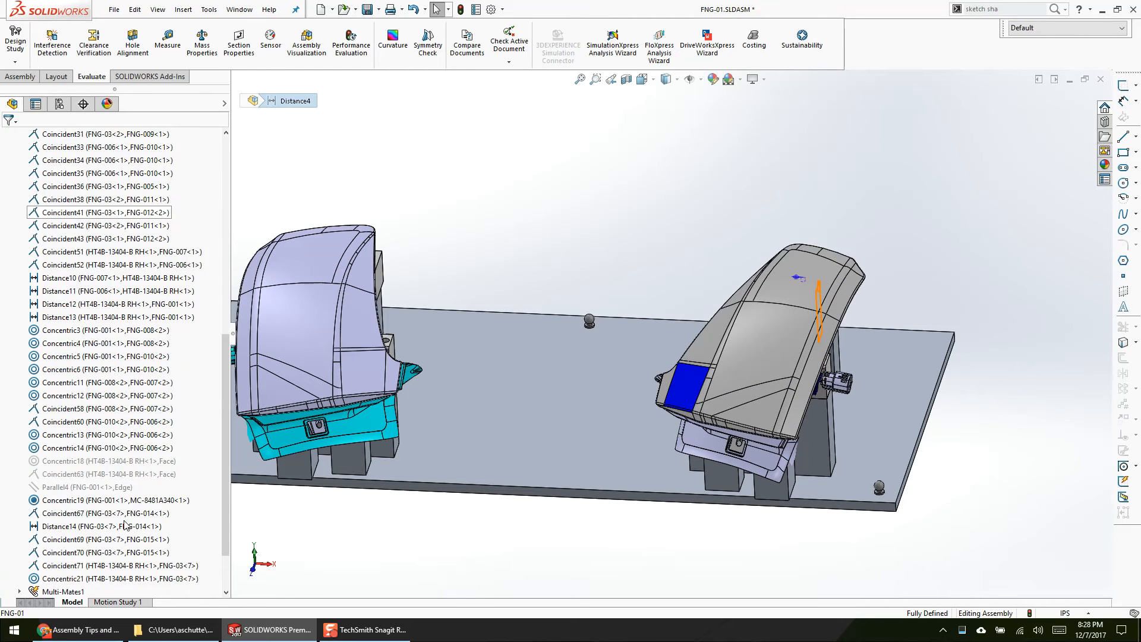
left_click(125, 277)
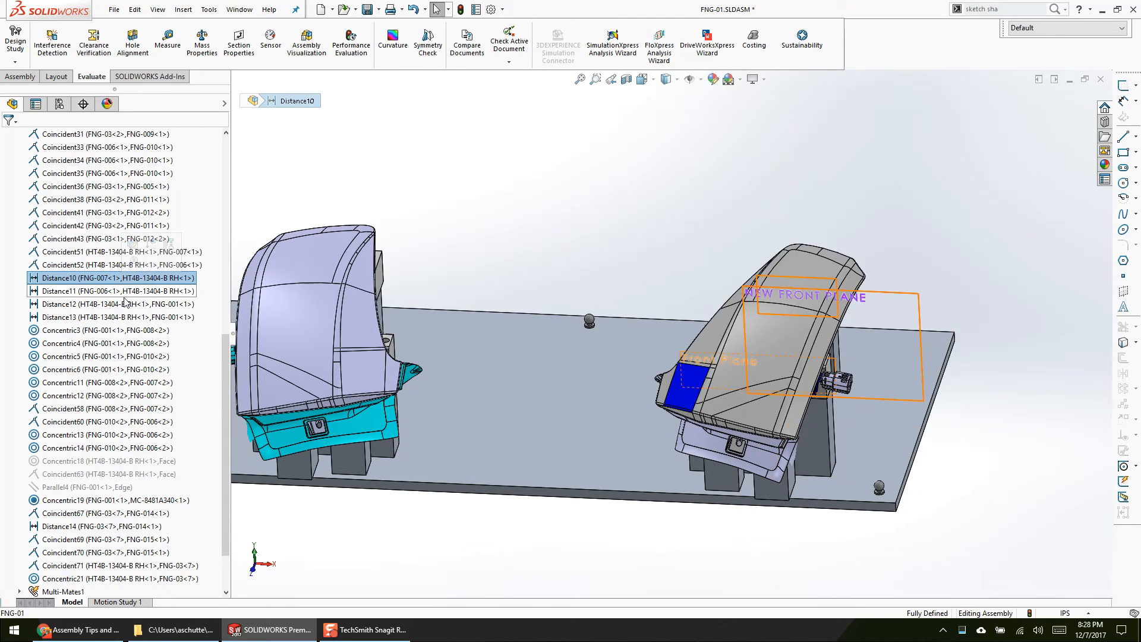
Step: Set the Distance12 mate between HT4B-13404-B RH and the FNG-001 plate to 7 in, monitoring CPU performance in Task Manager while it solves
right_click(132, 304)
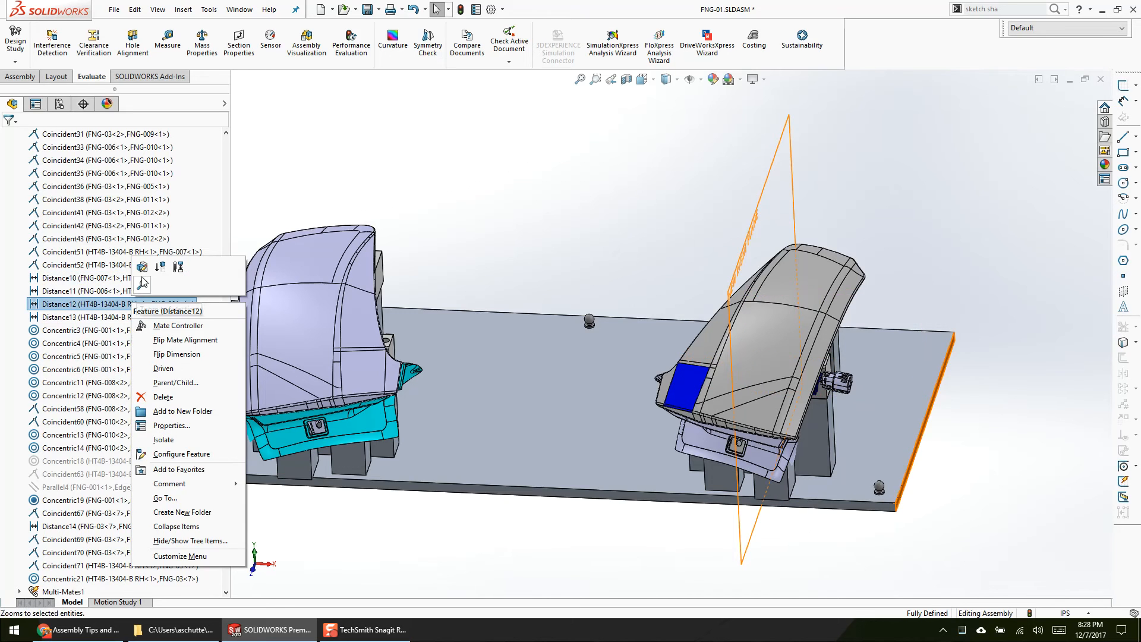
left_click(148, 275)
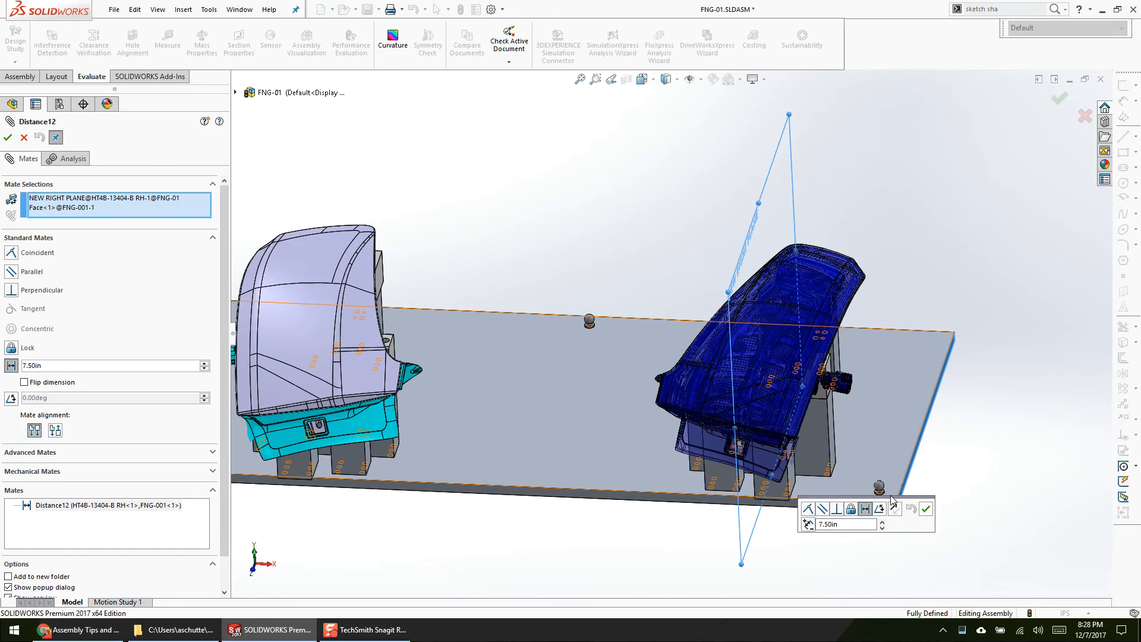
left_click_drag(903, 497, 984, 193)
scroll(965, 398, "down", 2)
middle_click_drag(963, 397, 760, 342)
double_click(926, 221)
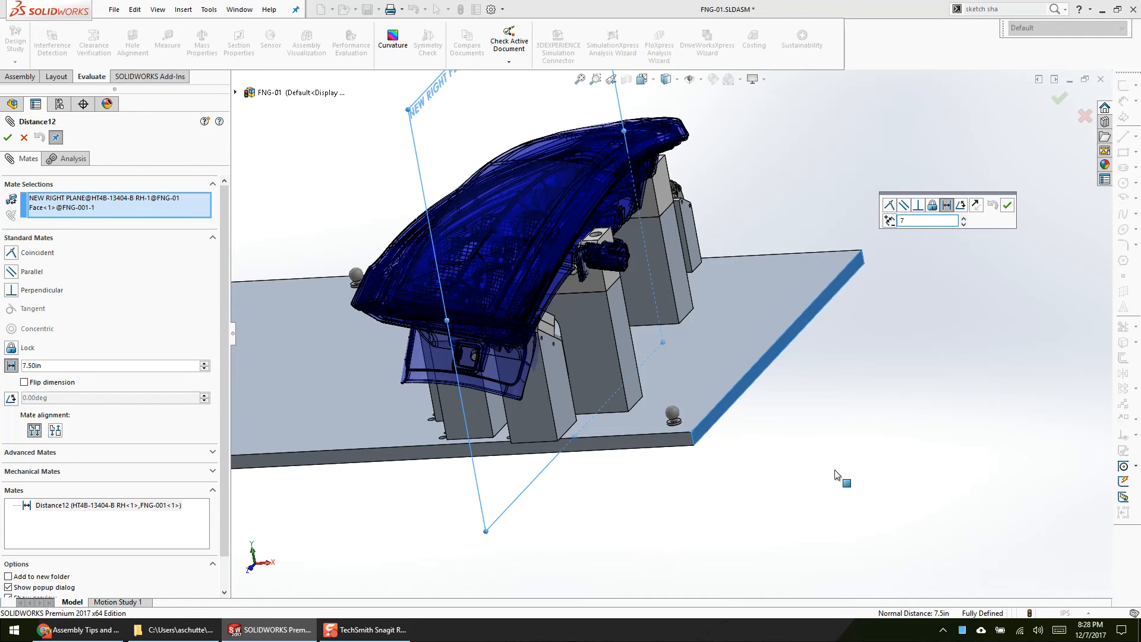
double_click(963, 627)
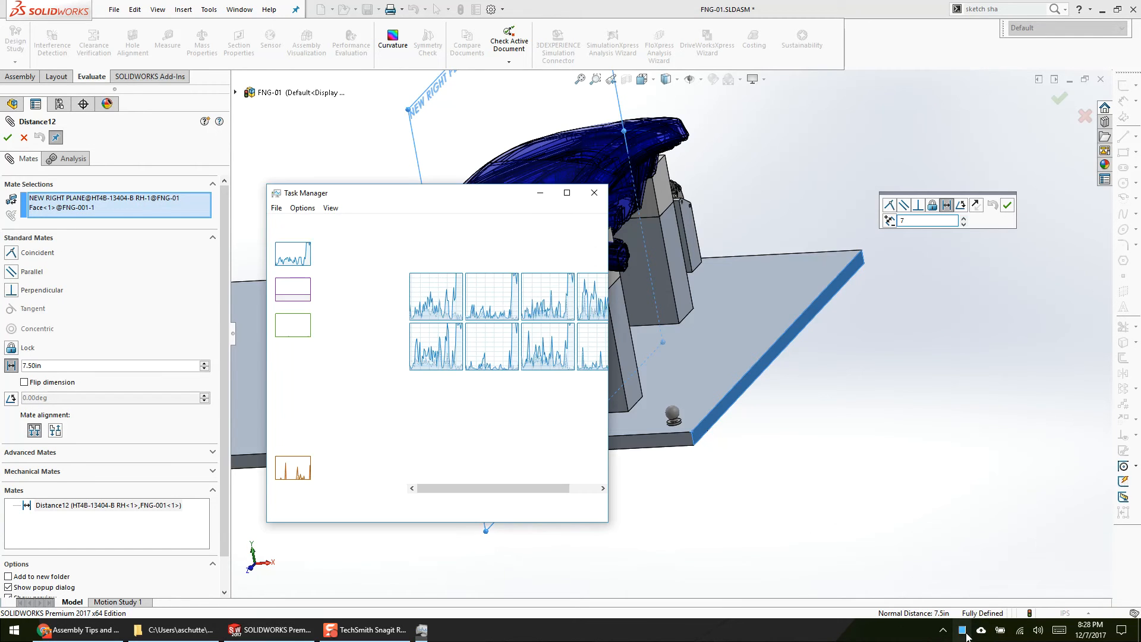
left_click_drag(459, 191, 334, 155)
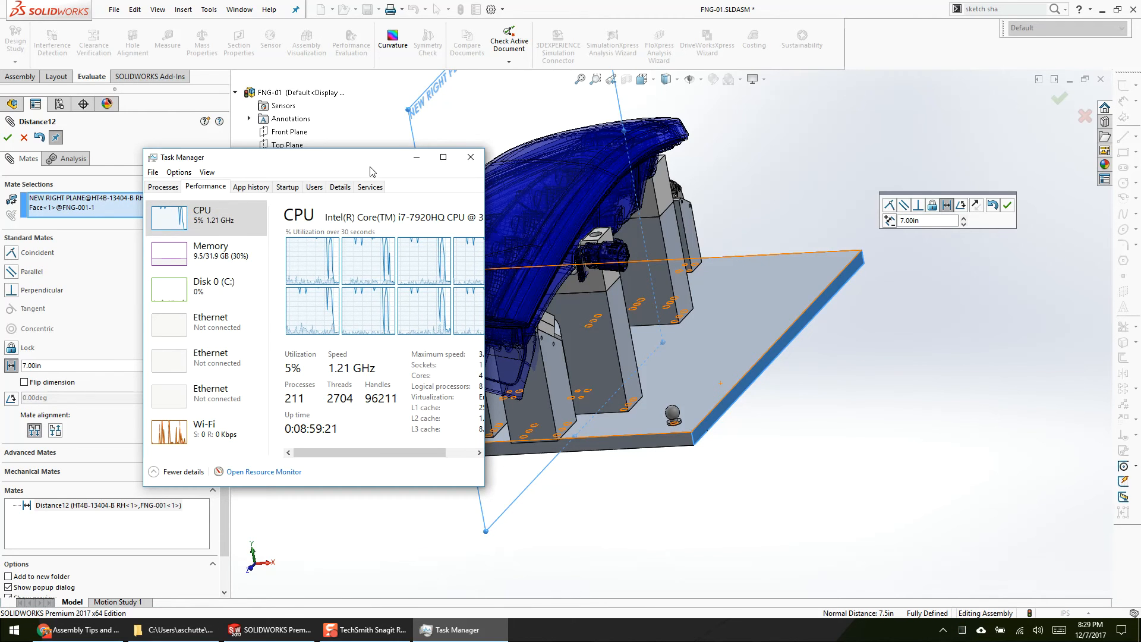
left_click(1007, 206)
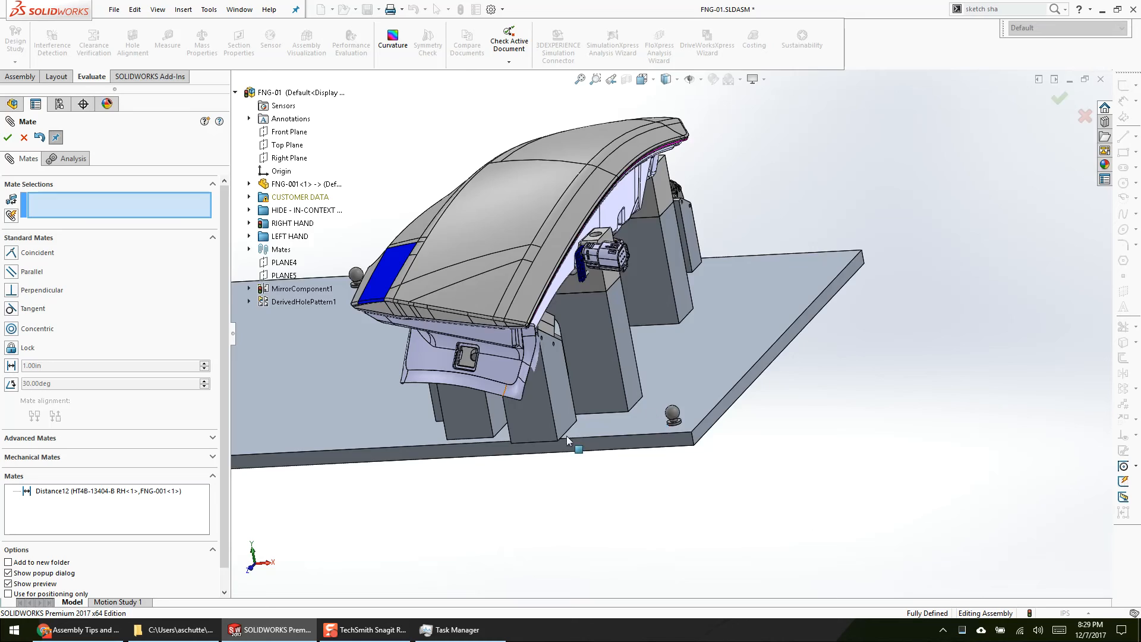
Step: Examine the mounting holes on the underside of the base plate and close the mate definition
scroll(605, 263, "down", 10)
middle_click_drag(605, 263, 550, 435)
scroll(550, 435, "down", 1)
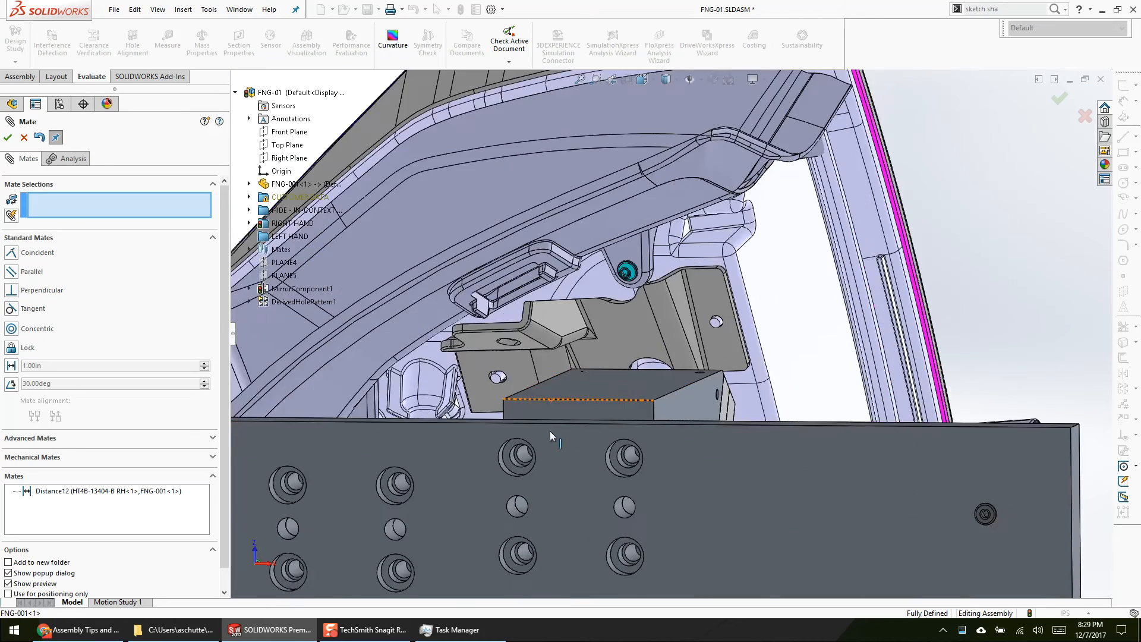
scroll(600, 530, "up", 3)
middle_click_drag(631, 474, 680, 228, "ctrl")
scroll(667, 339, "down", 1)
middle_click_drag(634, 374, 707, 149, "ctrl")
scroll(688, 383, "up", 1)
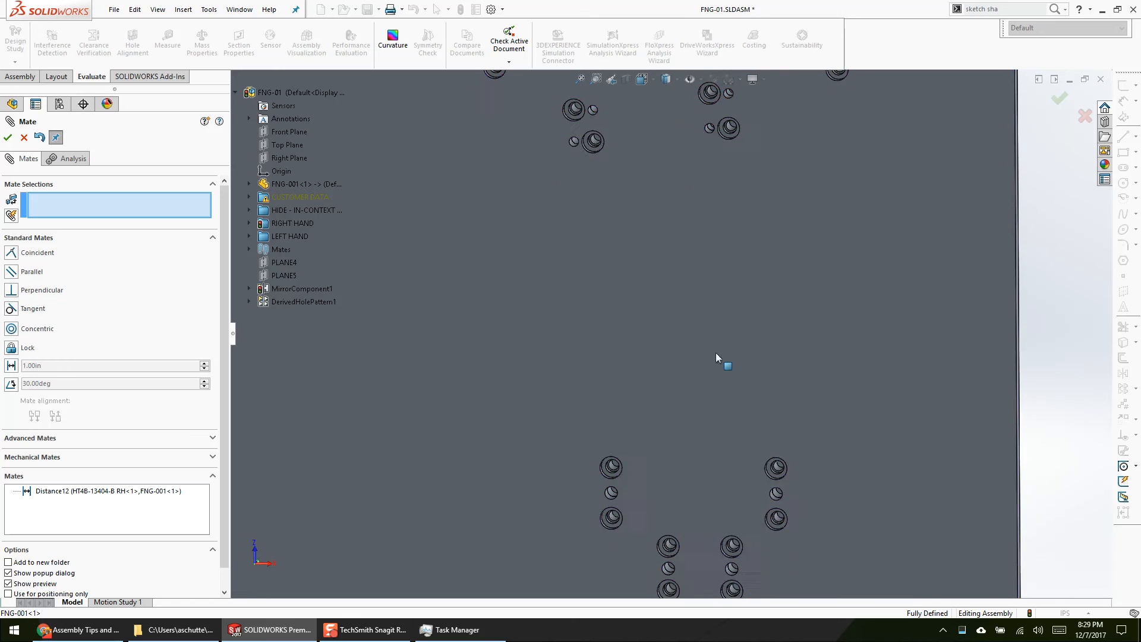
middle_click_drag(714, 475, 718, 285, "ctrl")
middle_click_drag(726, 419, 701, 296)
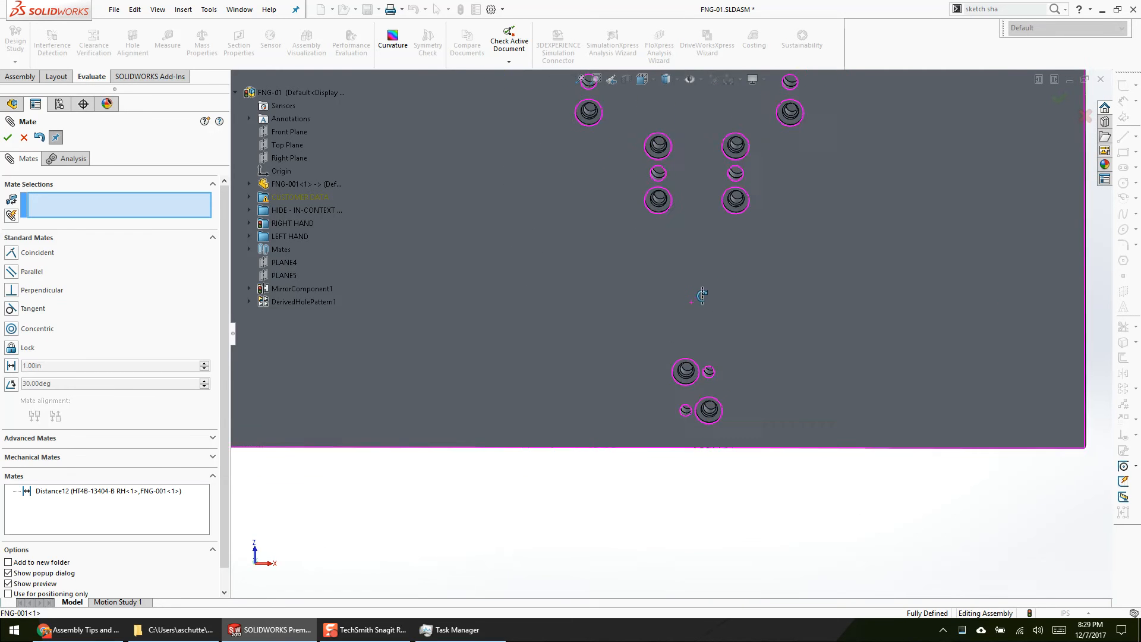
left_click(23, 138)
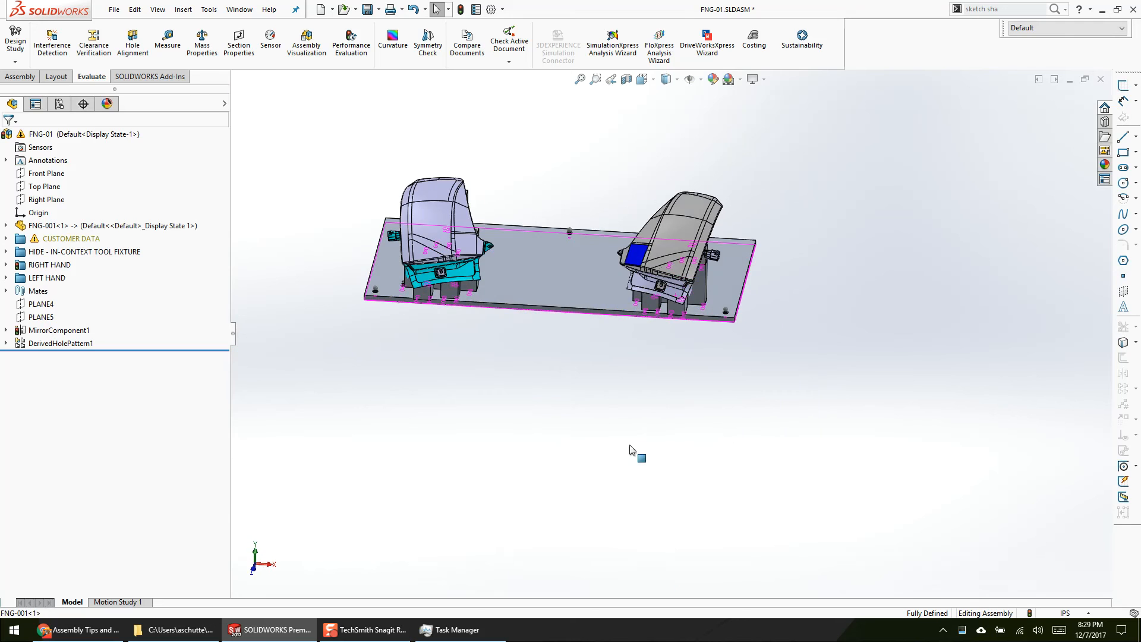
Step: Open the base plate part FNG-001 and edit Sketch2 of its 1/4 socket head cap screw counterbore feature
left_click(585, 273)
left_click(616, 241)
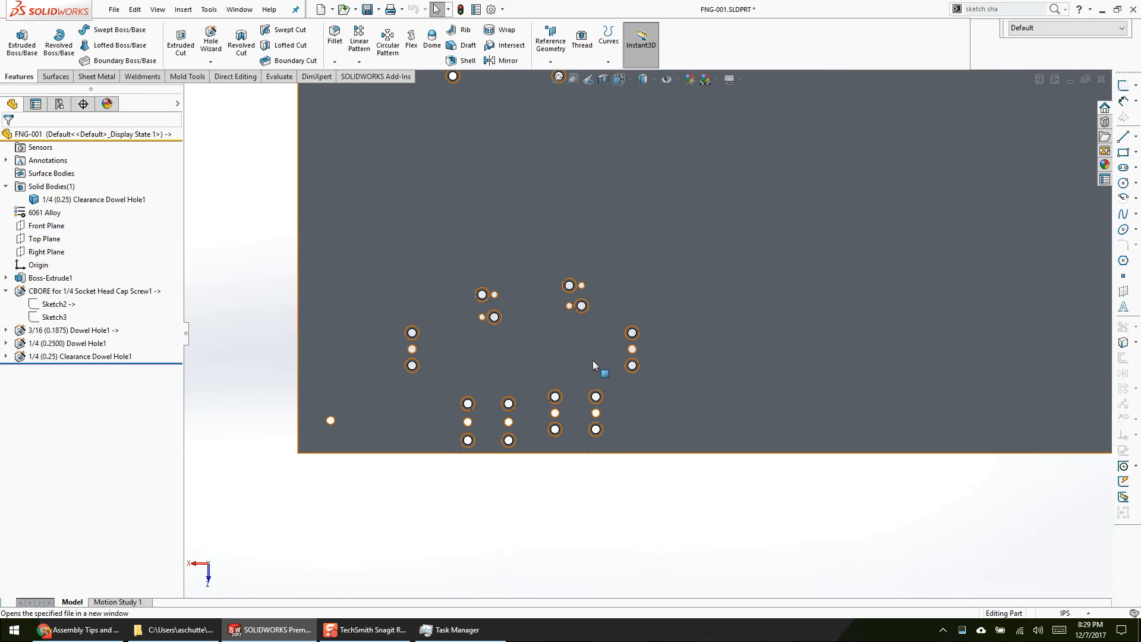
right_click(65, 306)
left_click(74, 278)
Step: Highlight the hole points on the left half of the plate sketch, exit the sketch with a rebuild, and save the part
left_click_drag(687, 507, 596, 148)
left_click_drag(280, 149, 573, 527)
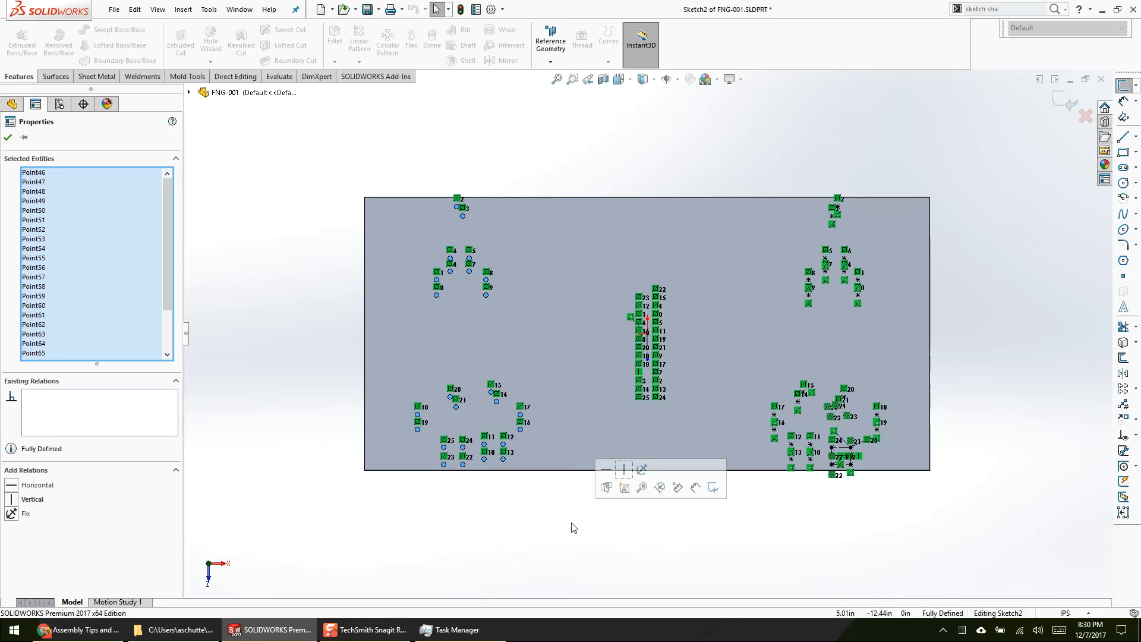
key("ctrl+b")
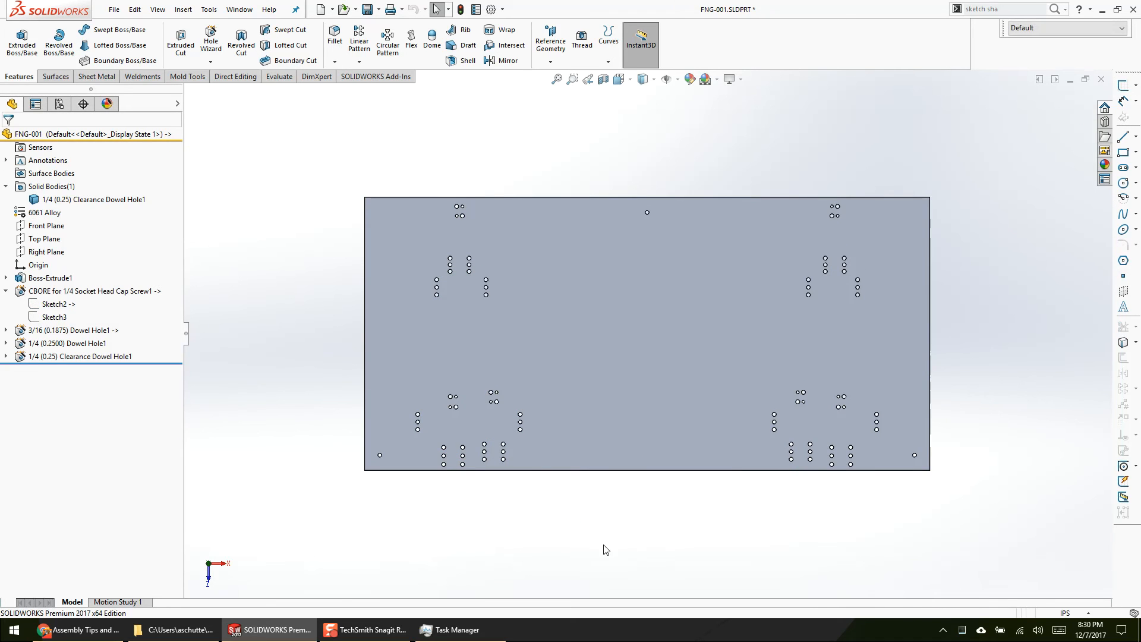
key("ctrl+s")
Step: In the FNG-01 assembly, review MirrorComponent1's components and orientation previews against the plate holes, and cancel without changes
scroll(686, 256, "down", 4)
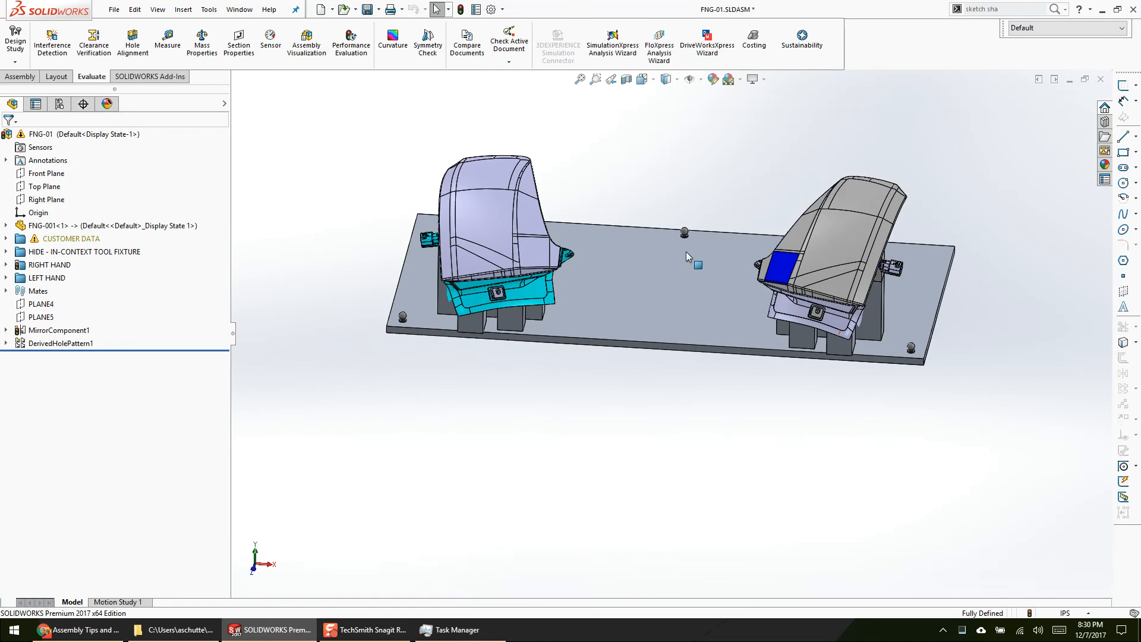
middle_click_drag(683, 297, 530, 354)
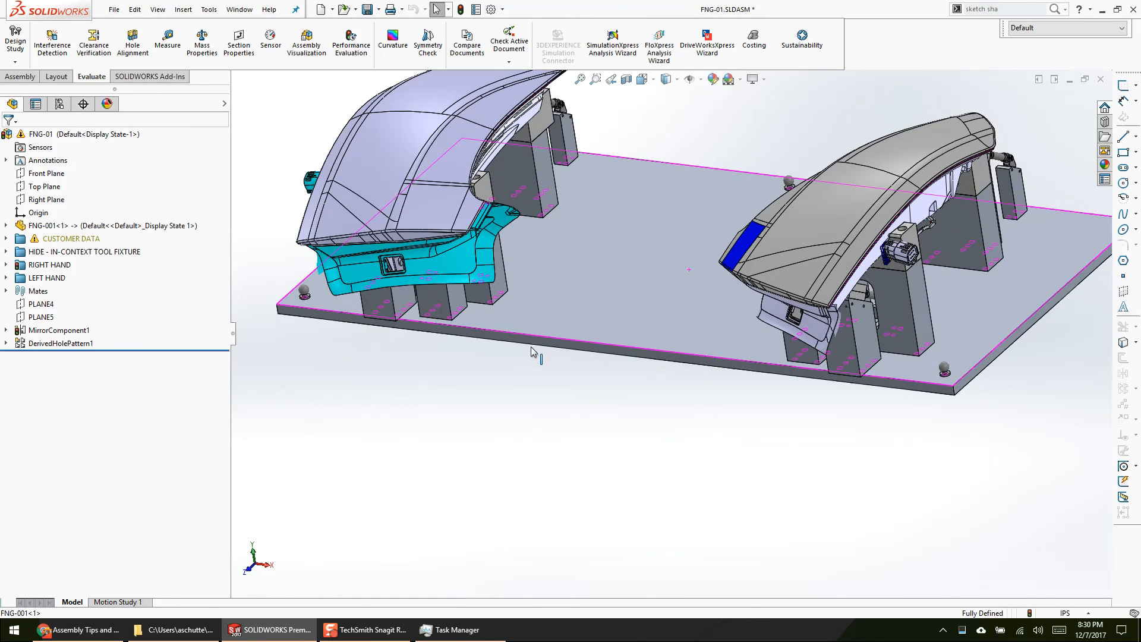
left_click(59, 330)
middle_click_drag(380, 236, 326, 305)
scroll(459, 367, "down", 5)
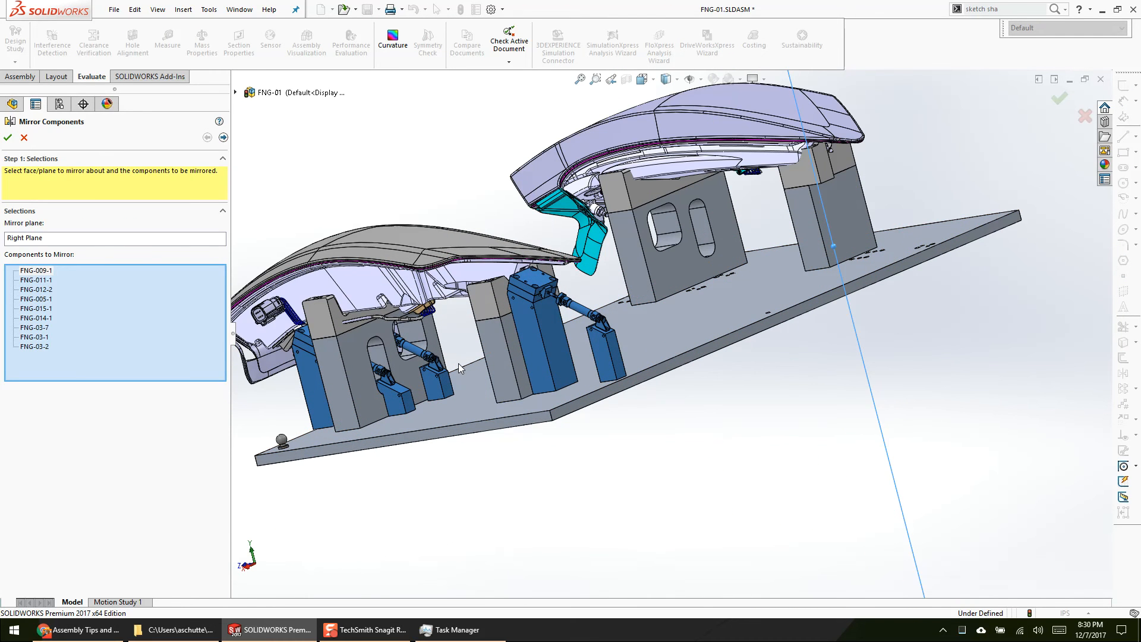
left_click(223, 137)
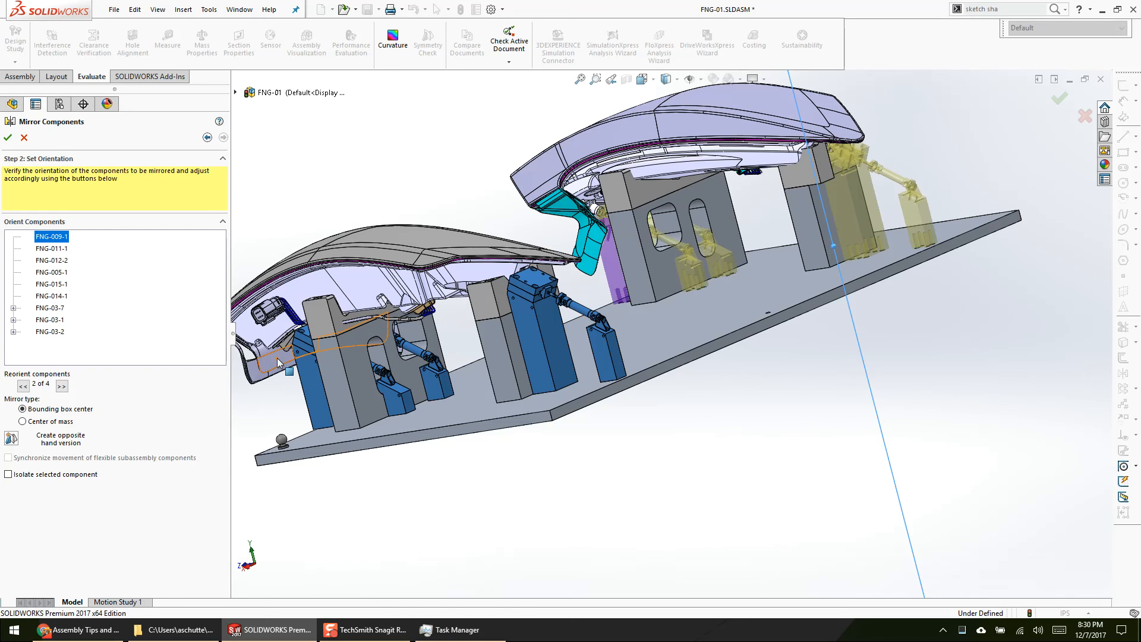
middle_click_drag(277, 363, 691, 290)
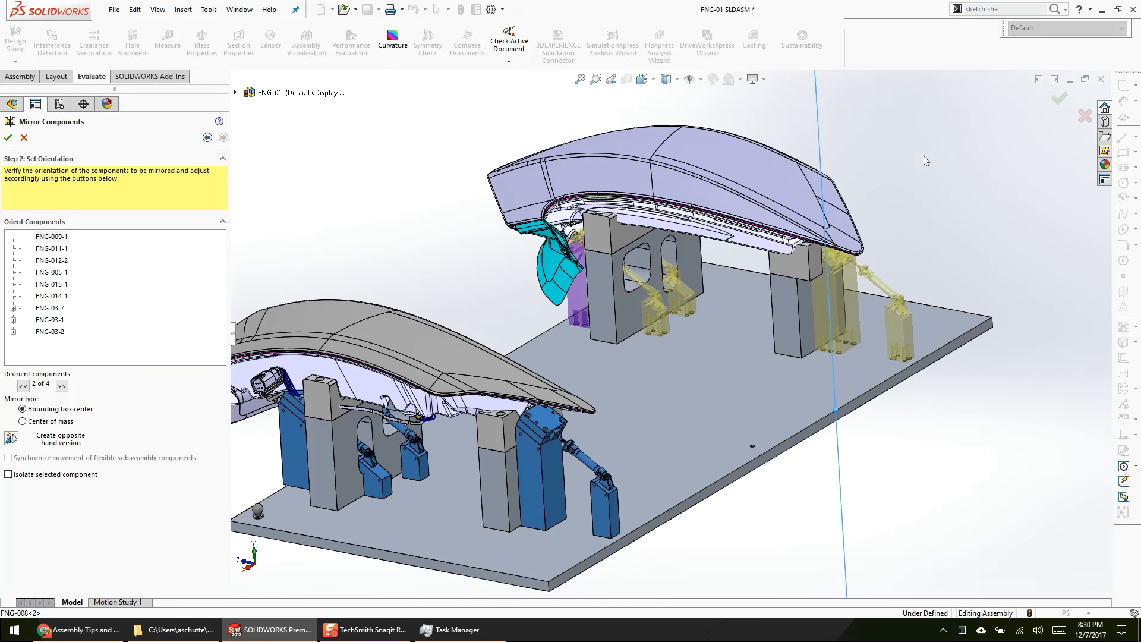
scroll(886, 336, "down", 8)
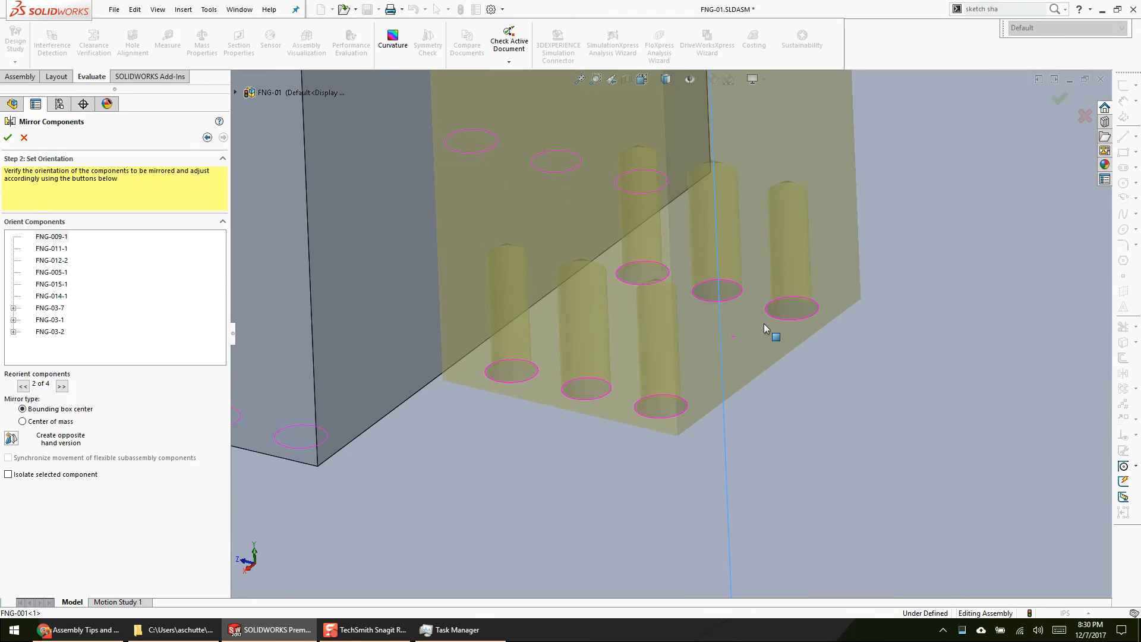
scroll(764, 323, "up", 2)
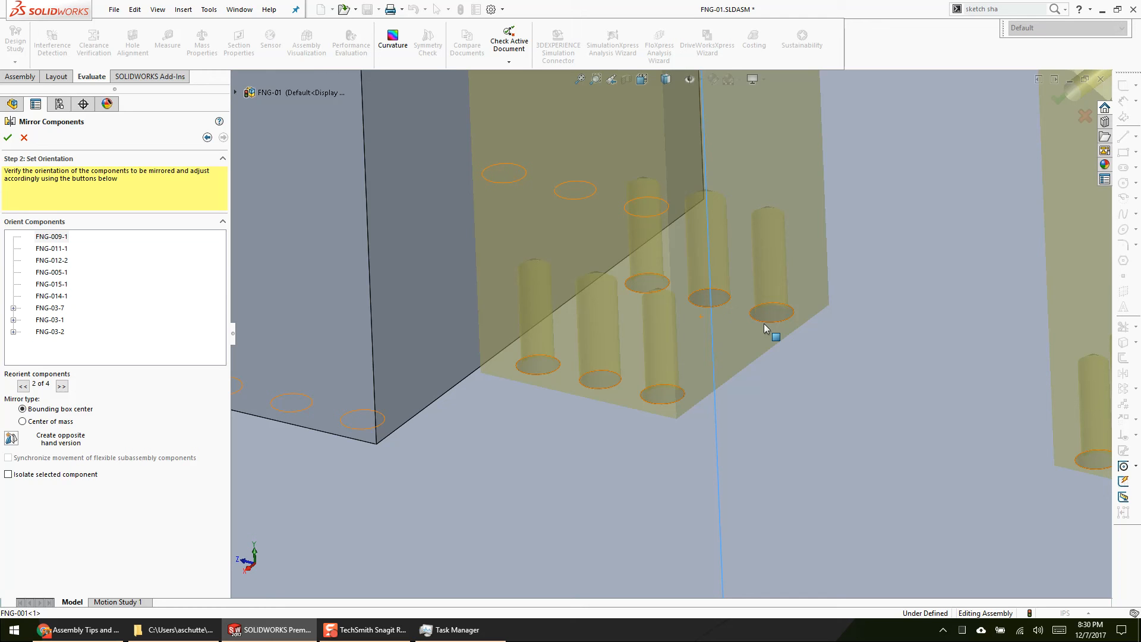
scroll(764, 323, "up", 10)
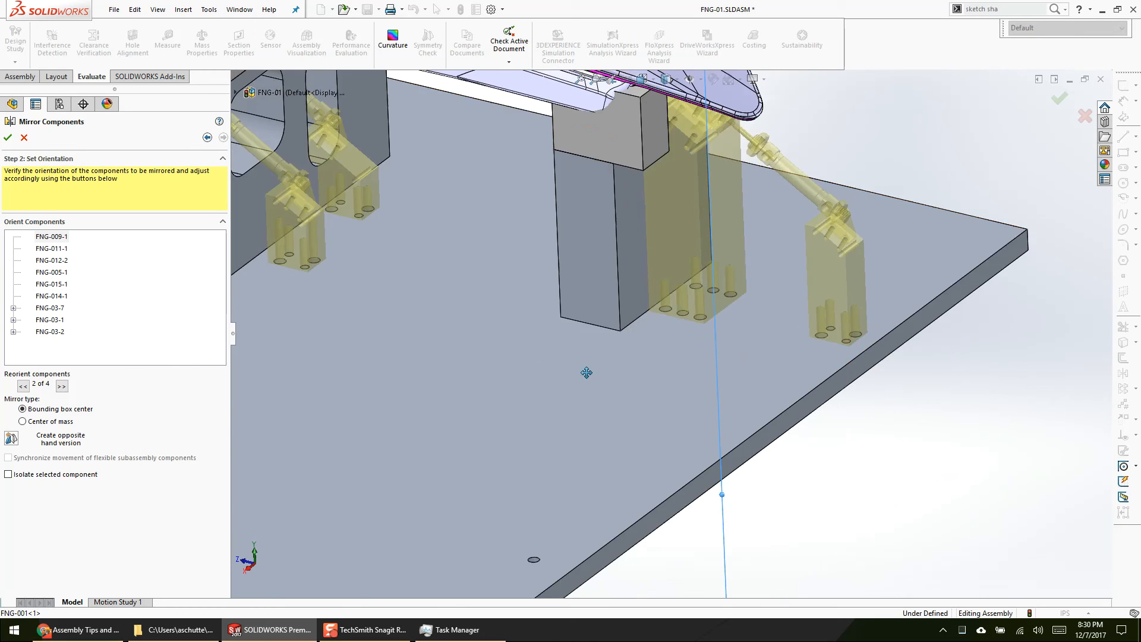
left_click(1083, 116)
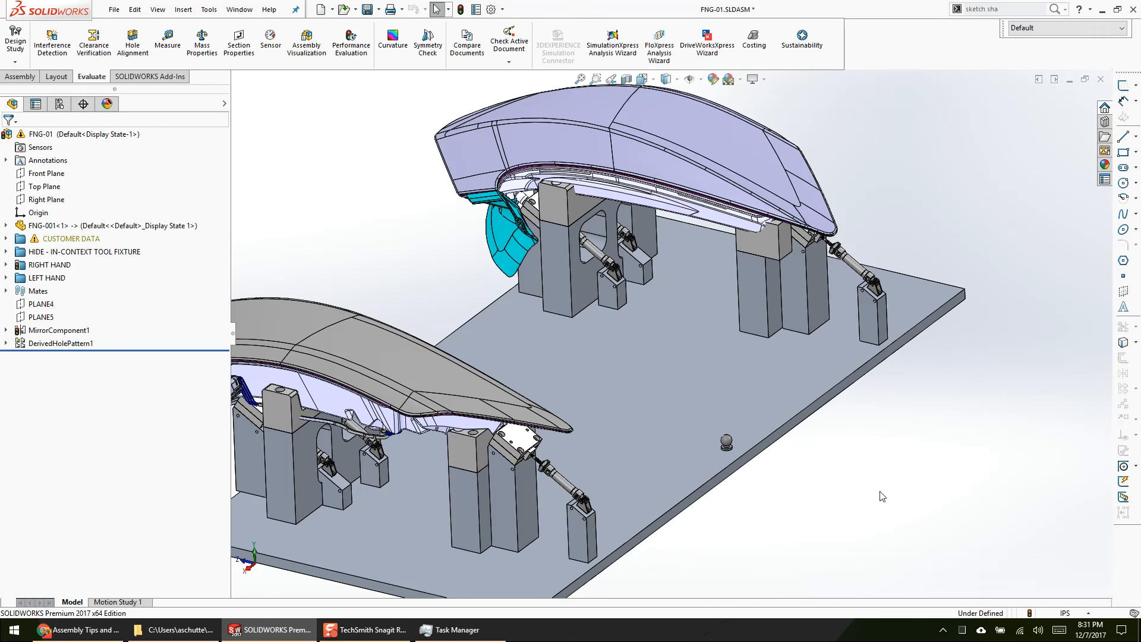
Step: Reopen the MirrorComponent1 definition at its orientation stage and examine the mirrored preview around the slotted riser and base plate
mouse_move(93, 634)
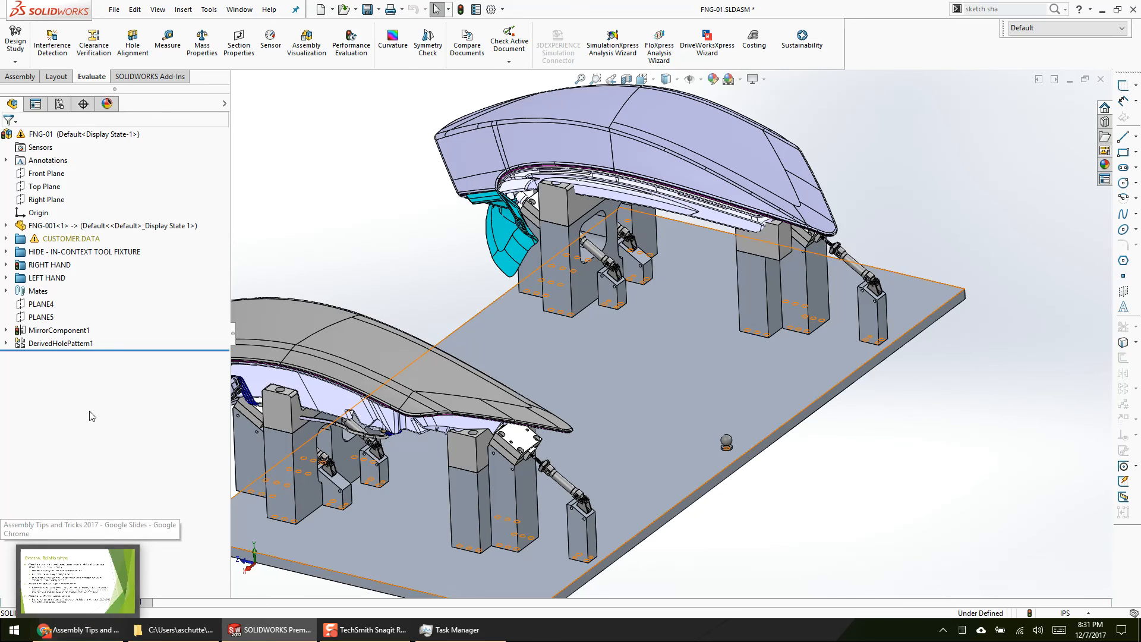
left_click(44, 331)
left_click(49, 311)
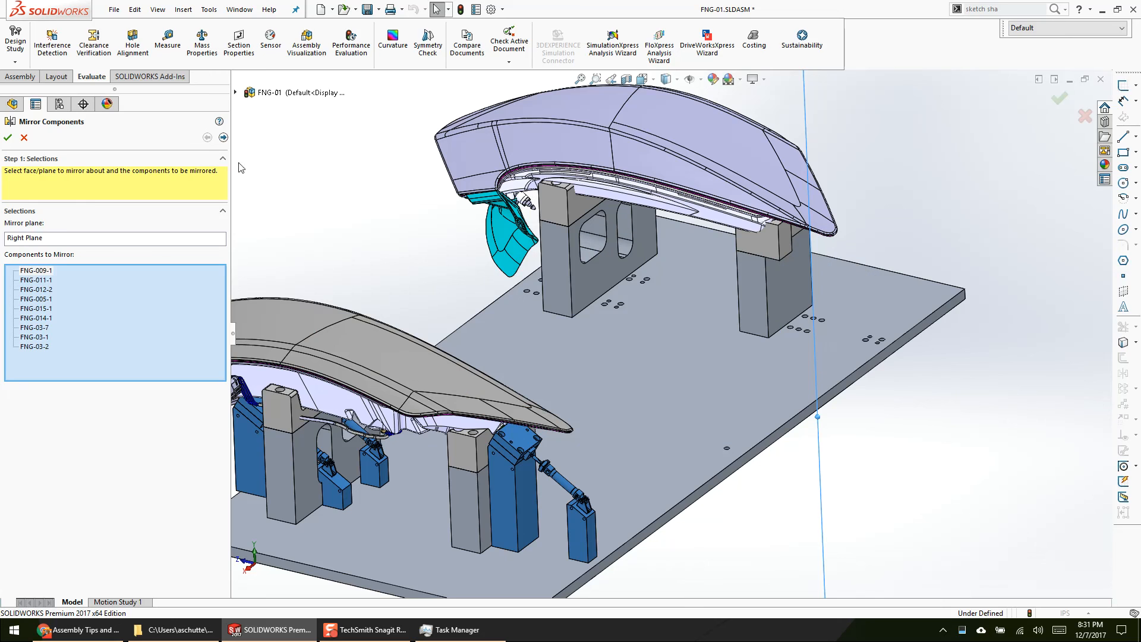
left_click(224, 137)
middle_click_drag(397, 370, 453, 284)
scroll(646, 360, "down", 10)
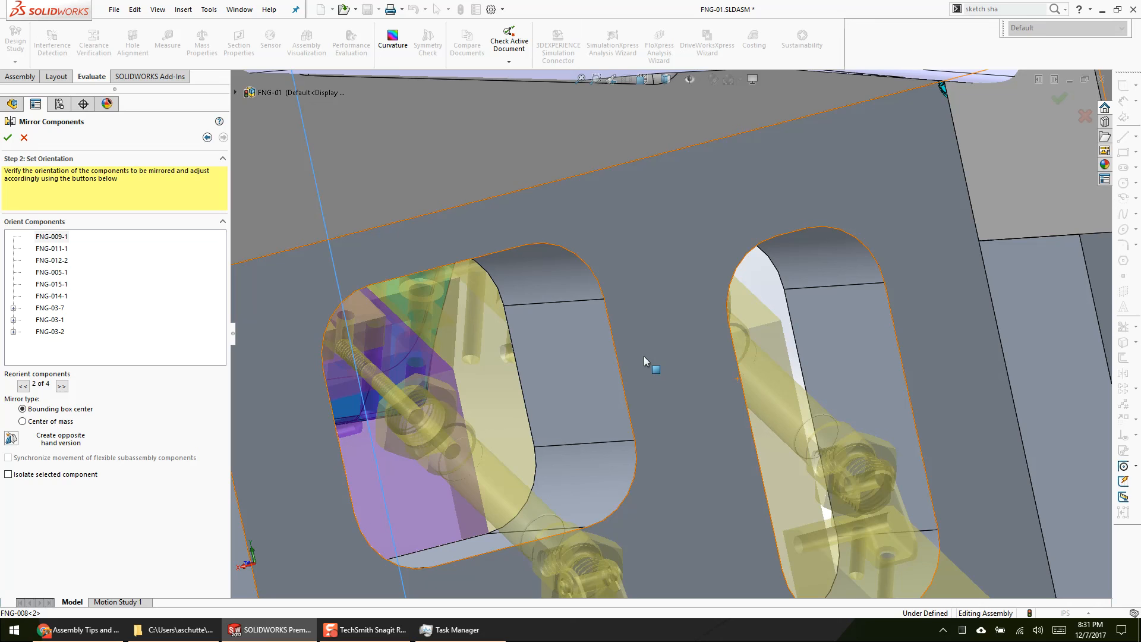
scroll(643, 355, "up", 10)
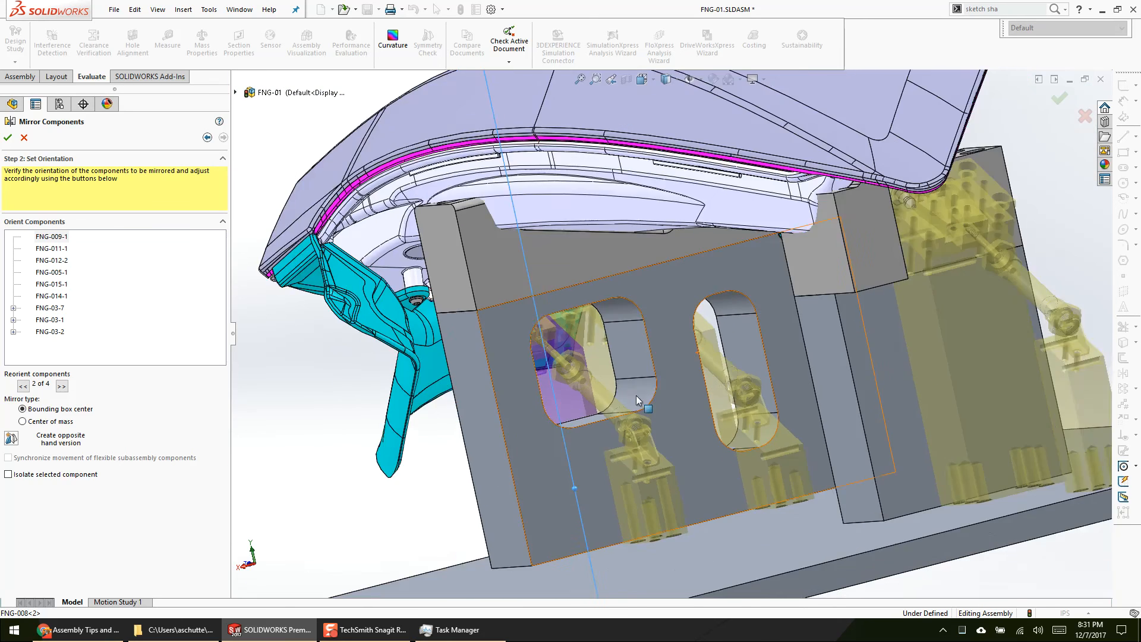
scroll(609, 474, "up", 2)
middle_click_drag(610, 473, 664, 422)
scroll(658, 498, "down", 3)
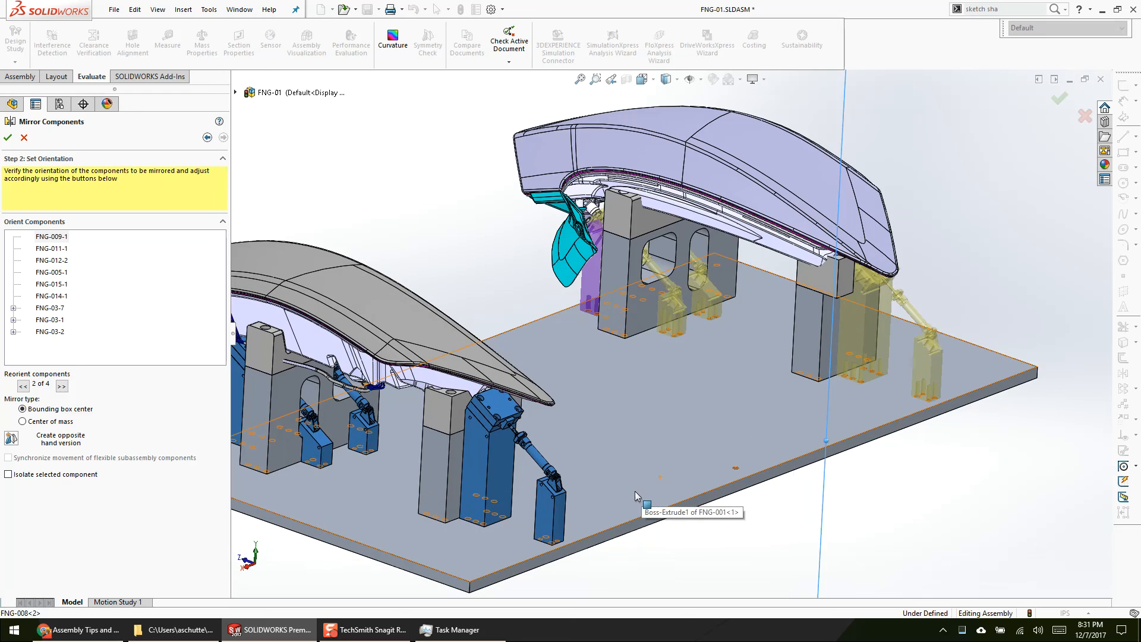
Step: Compare the port side of the original clamp cylinder with that of its mirrored preview
scroll(595, 472, "down", 2)
scroll(552, 445, "down", 6)
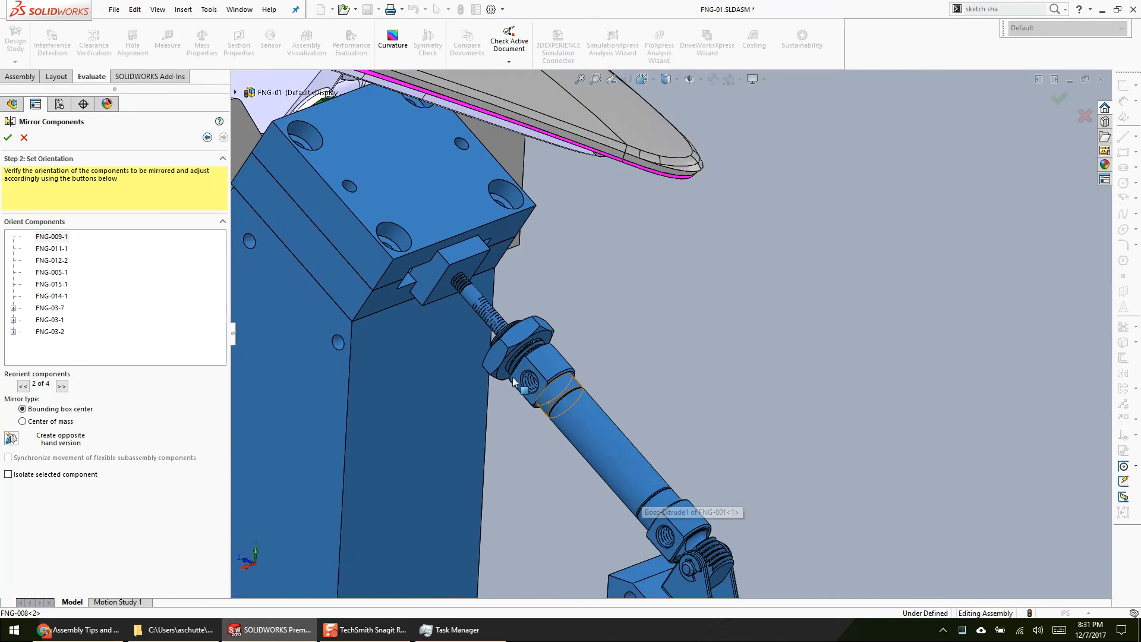
scroll(694, 343, "up", 6)
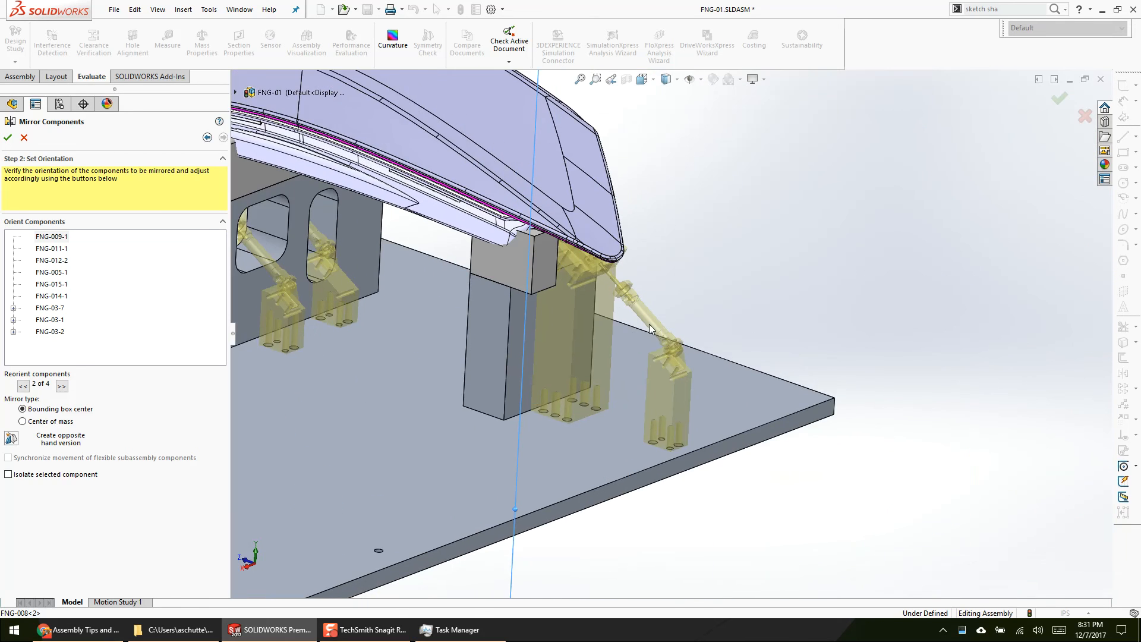
scroll(711, 297, "down", 8)
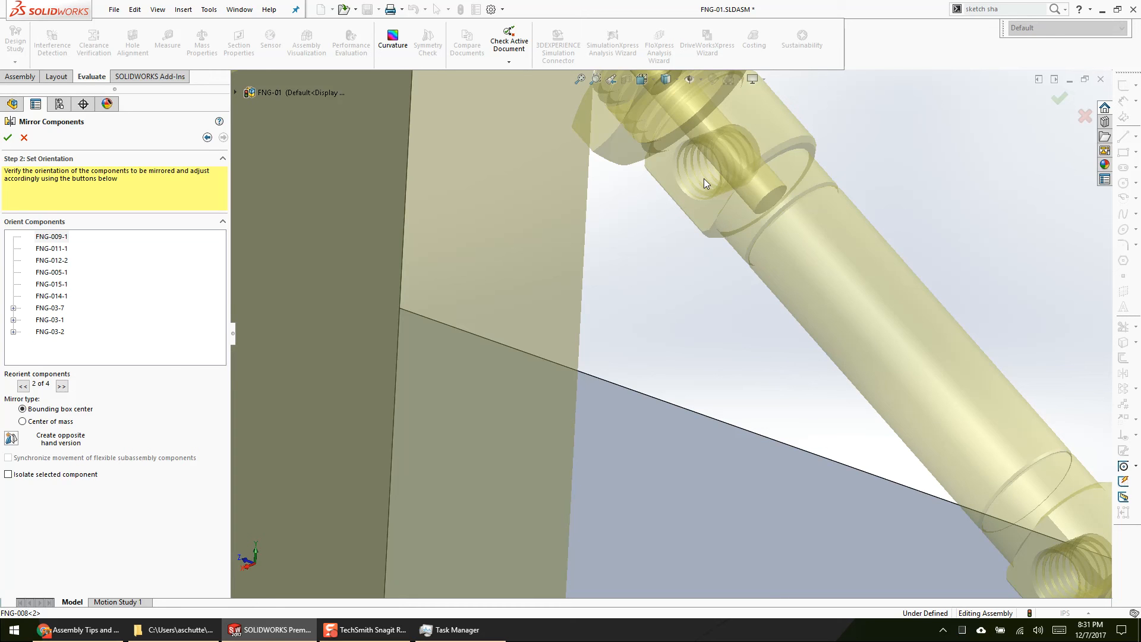
scroll(618, 365, "up", 8)
scroll(689, 418, "down", 2)
Step: Preview the four available orientations of mirrored component FNG-03-1 against the riser blocks, ending on the second orientation
left_click(48, 332)
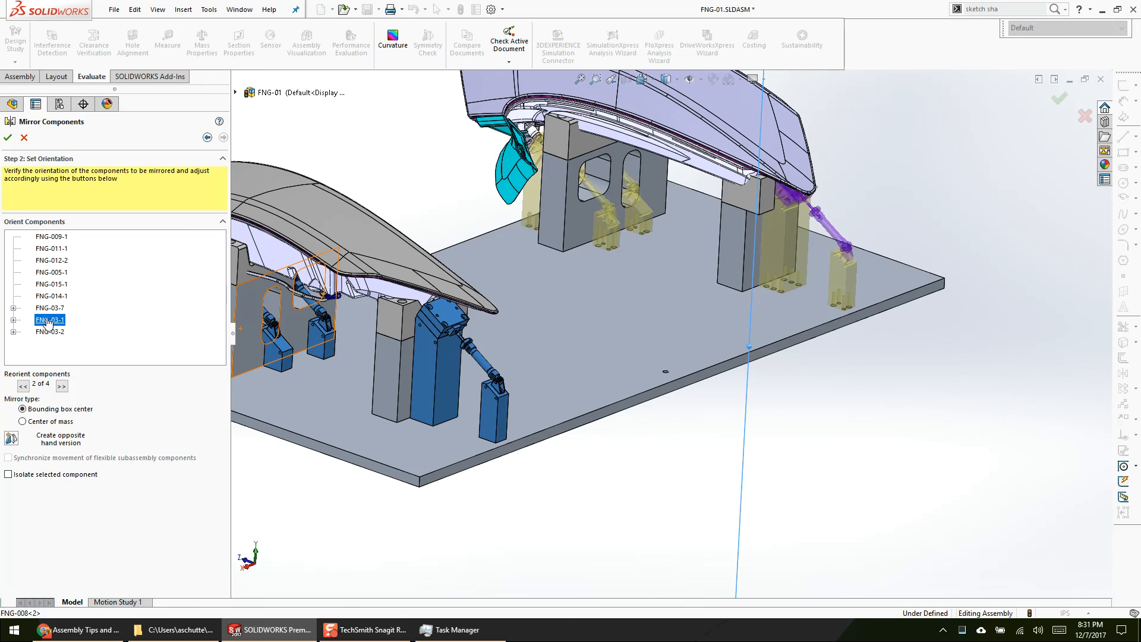
scroll(889, 246, "down", 3)
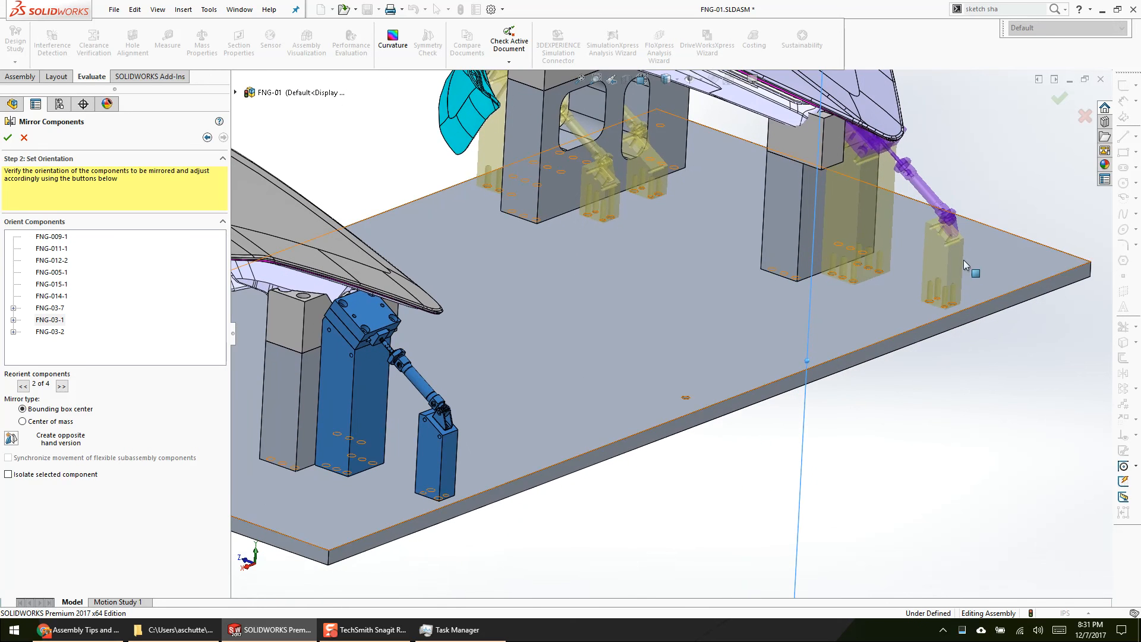
scroll(885, 244, "down", 4)
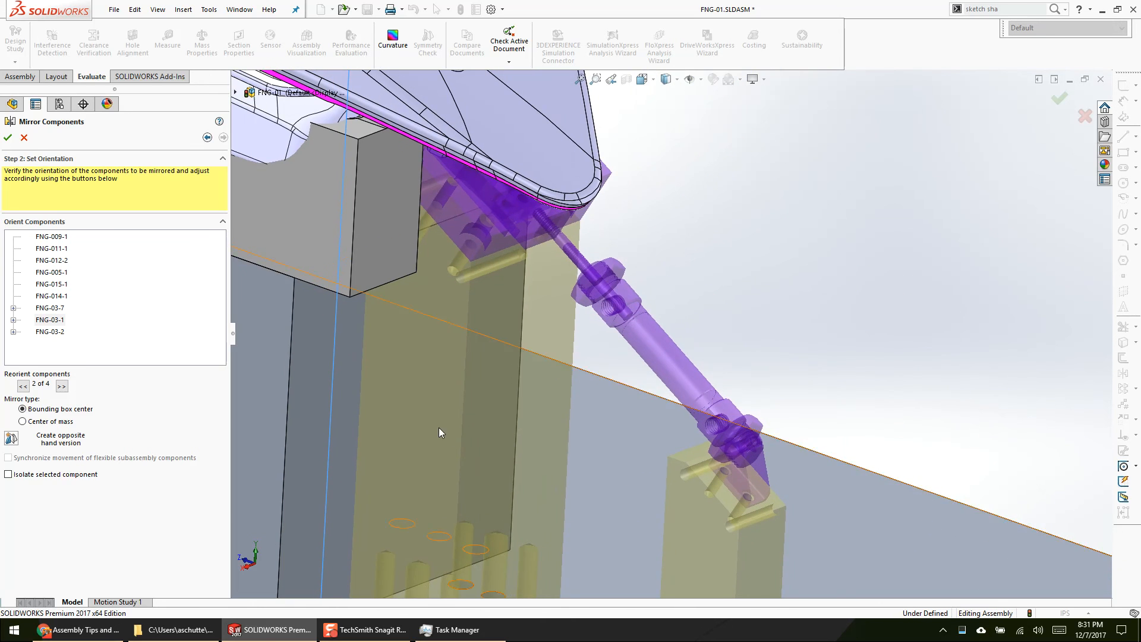
left_click(22, 386)
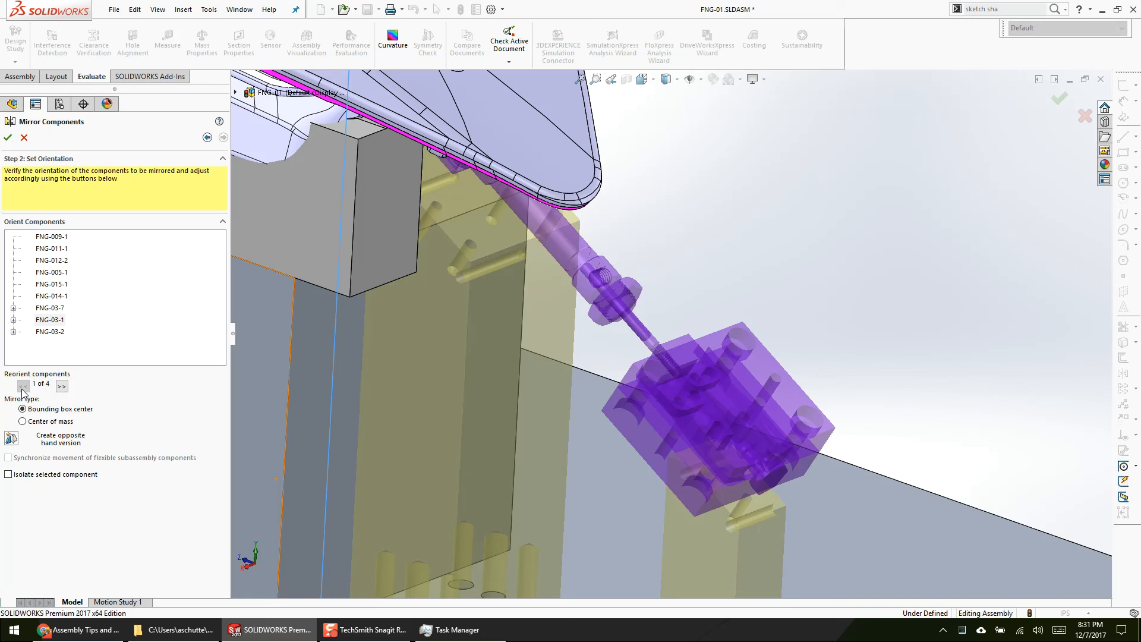
left_click(62, 387)
left_click(64, 387)
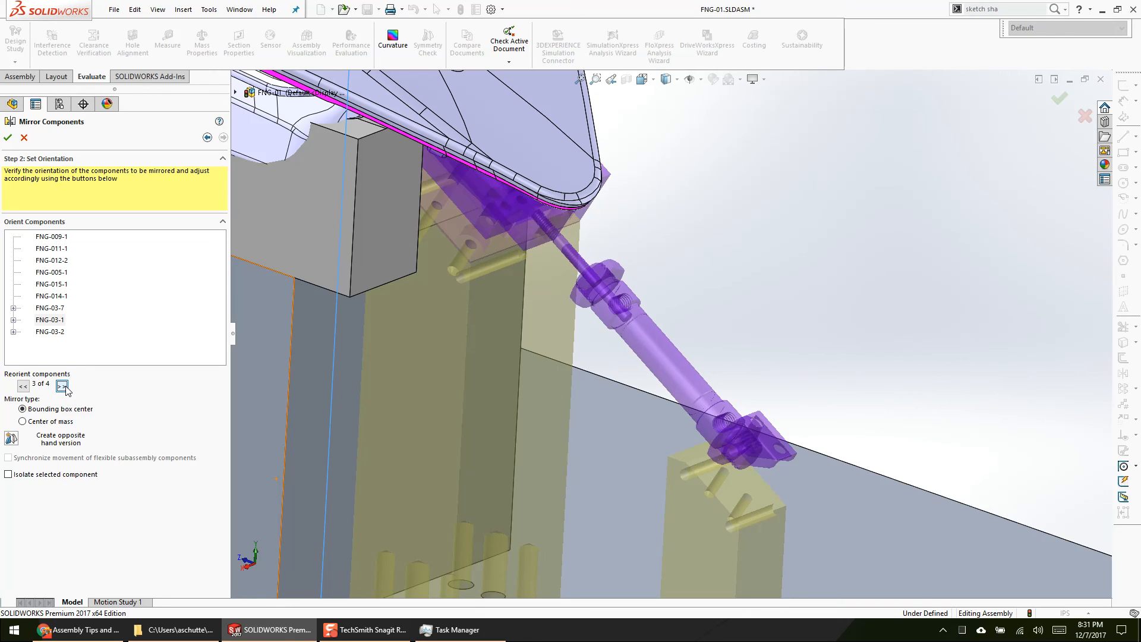
left_click(61, 387)
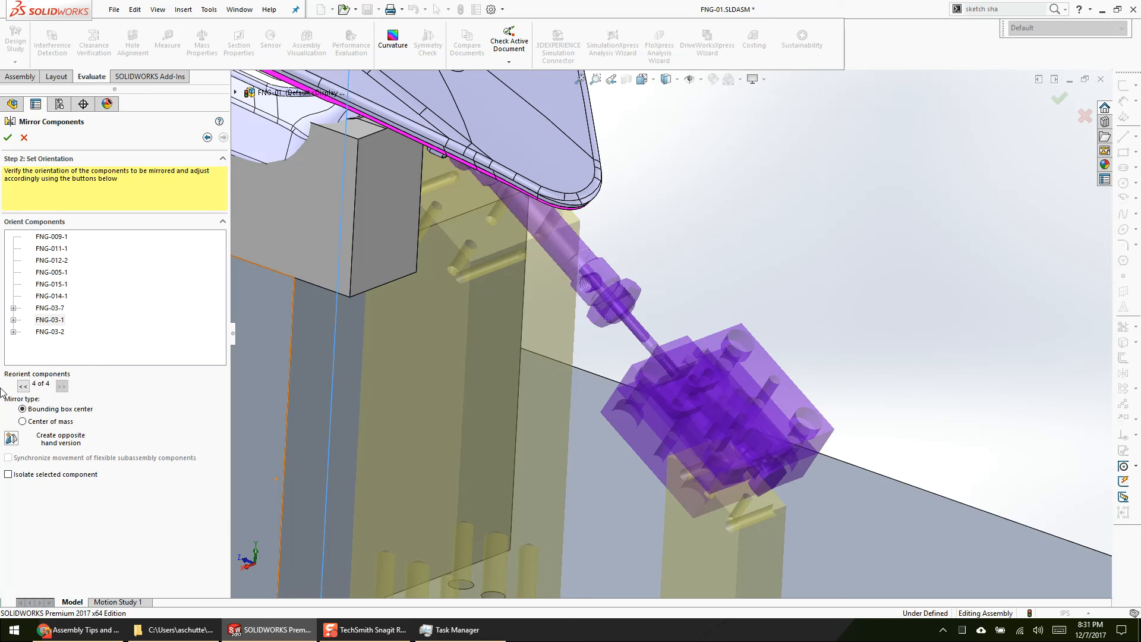
double_click(21, 388)
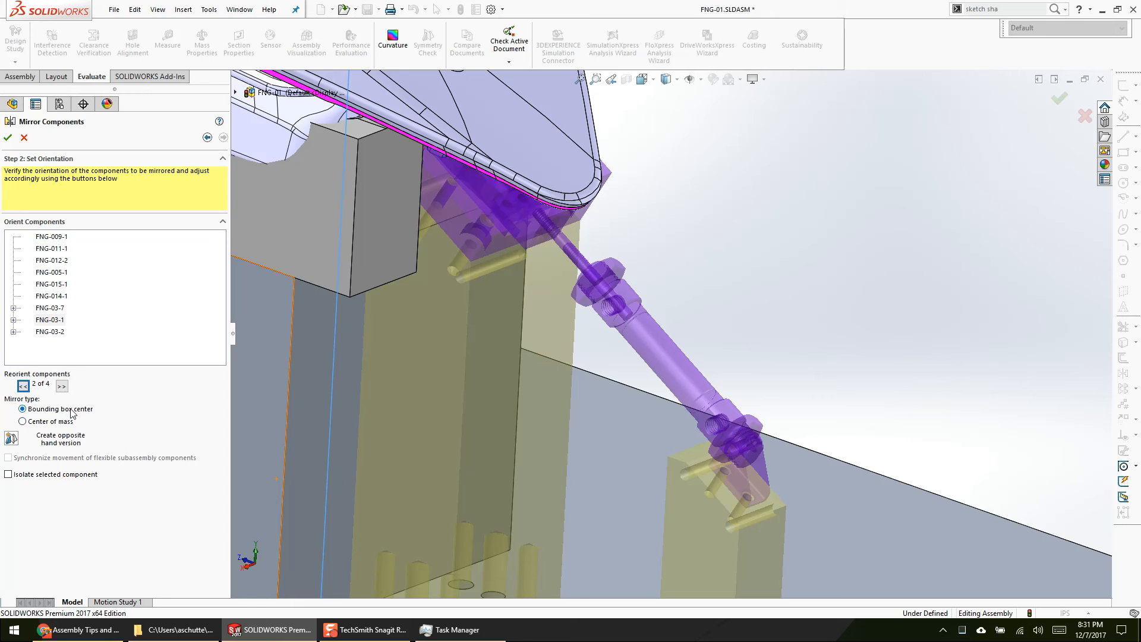
Step: Compare the bounding box center and center of mass mirror types on FNG-03-1's second and third orientations, and cancel the mirror edit
left_click(55, 422)
left_click(62, 408)
left_click(61, 385)
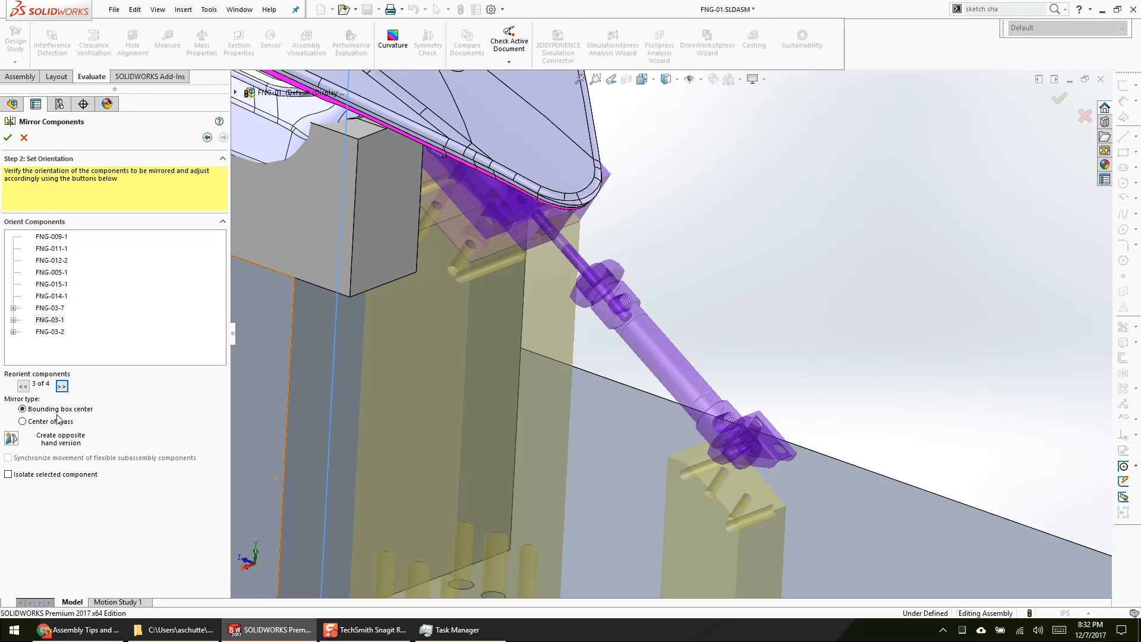
left_click(59, 421)
left_click(60, 409)
left_click(59, 421)
left_click(59, 409)
left_click(59, 421)
left_click(59, 409)
left_click(64, 421)
left_click(60, 409)
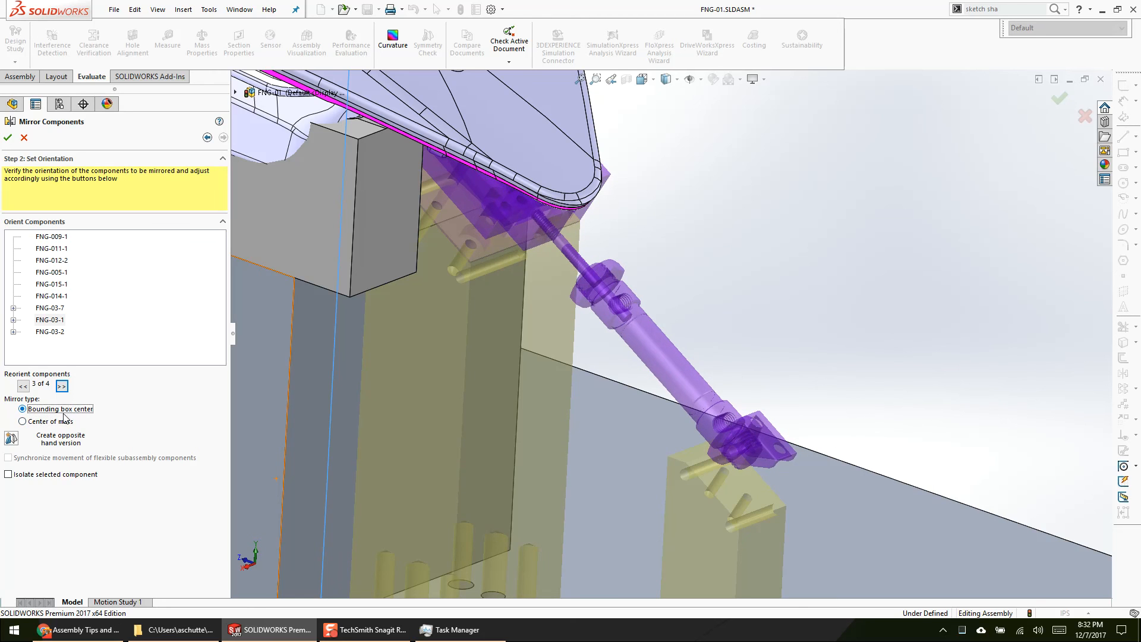
left_click(24, 138)
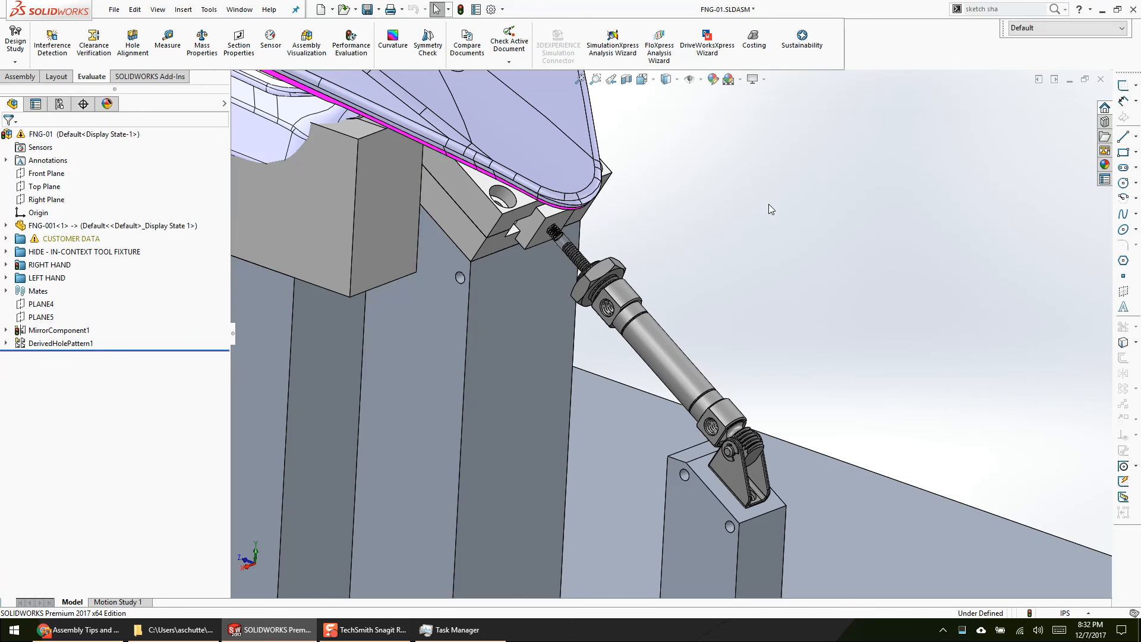
Step: Switch to the Assembly Tips and Tricks slideshow in Chrome to show its Questions slide, and return to SOLIDWORKS
scroll(799, 285, "up", 9)
middle_click_drag(483, 445, 725, 399, "ctrl")
scroll(717, 305, "down", 2)
left_click(81, 629)
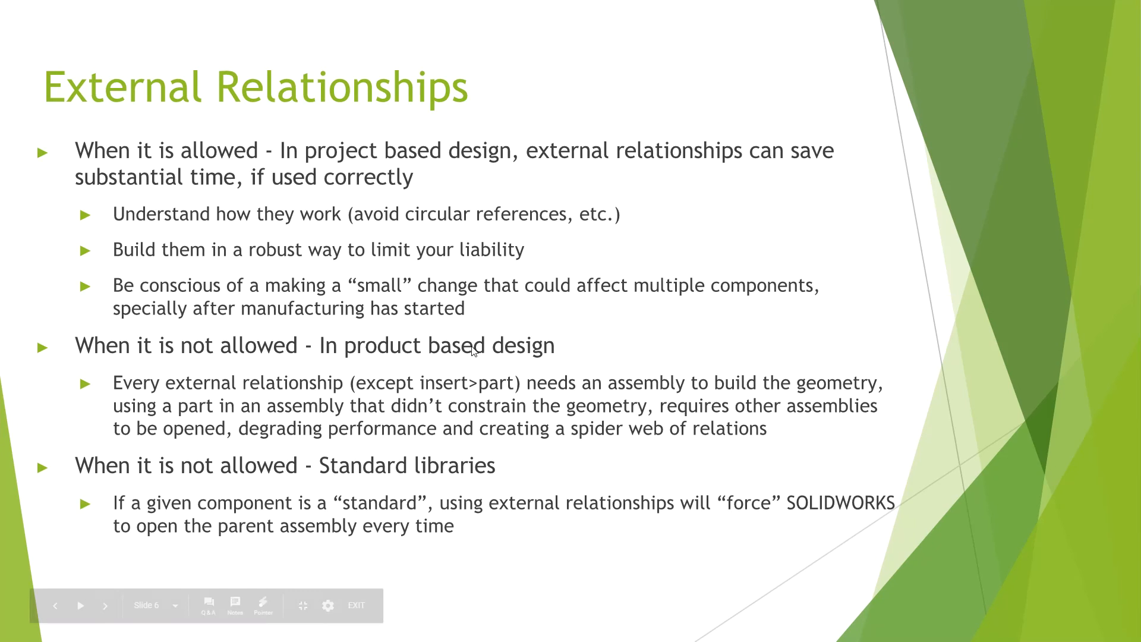
left_click(473, 351)
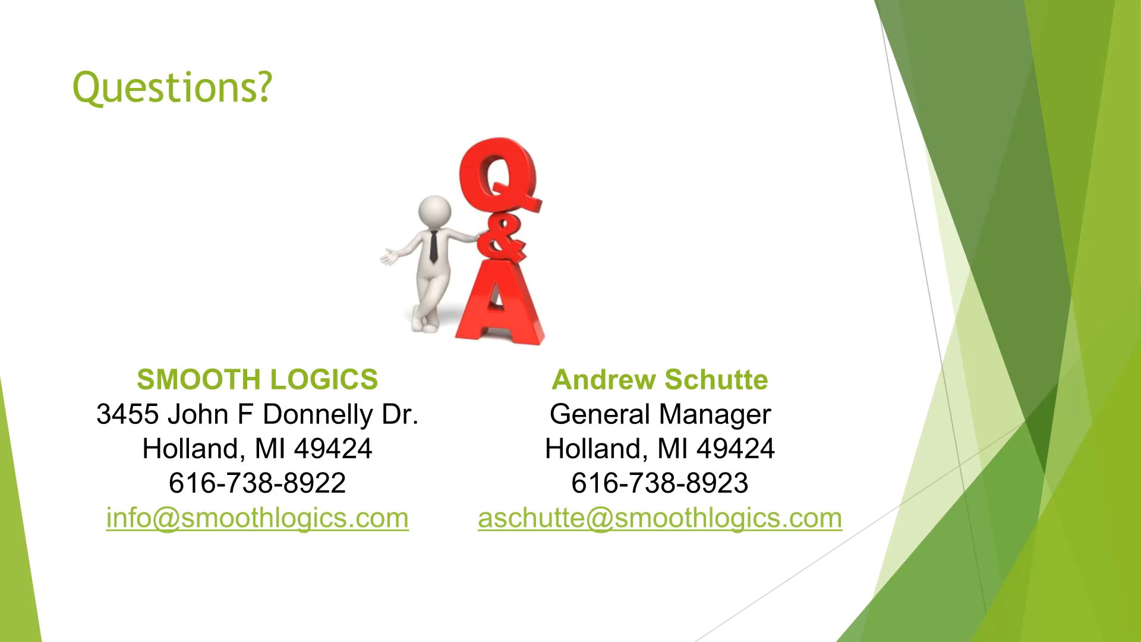
key("alt+Tab")
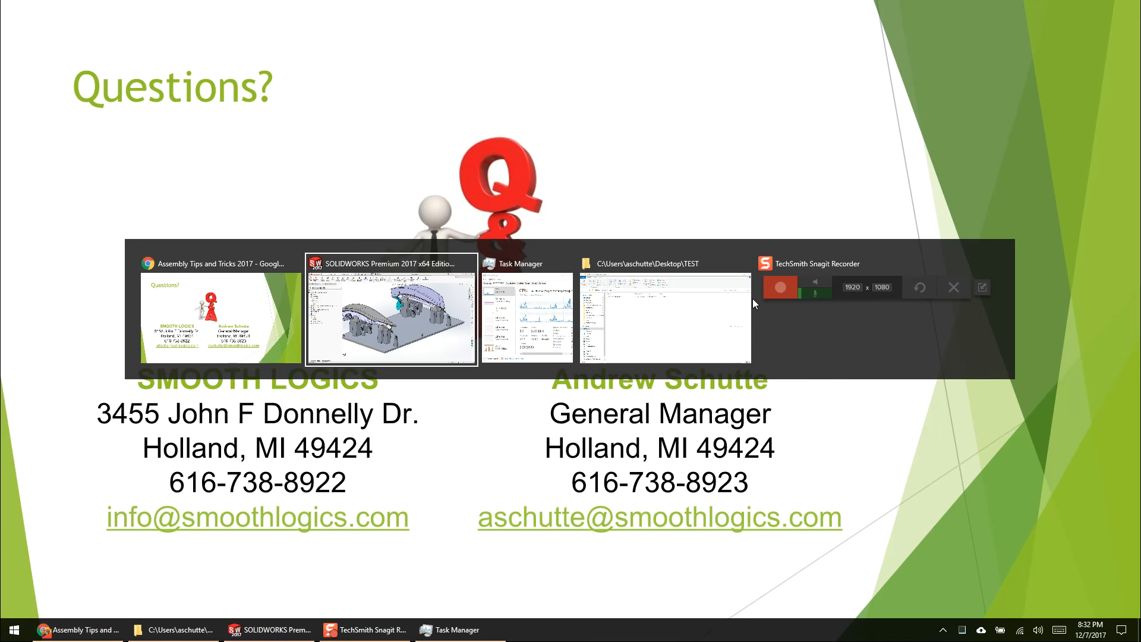